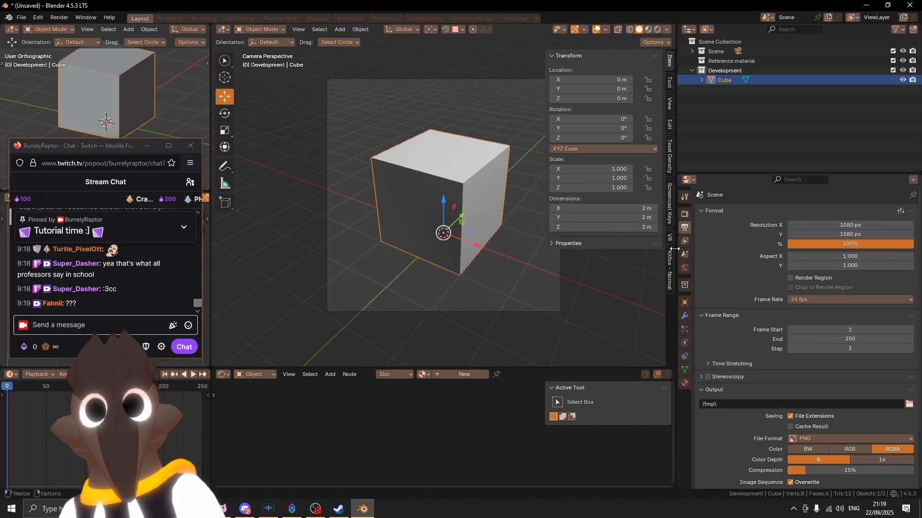
Enable the Screencast Keys overlay for the viewport.
left_click(672, 267)
left_click(670, 238)
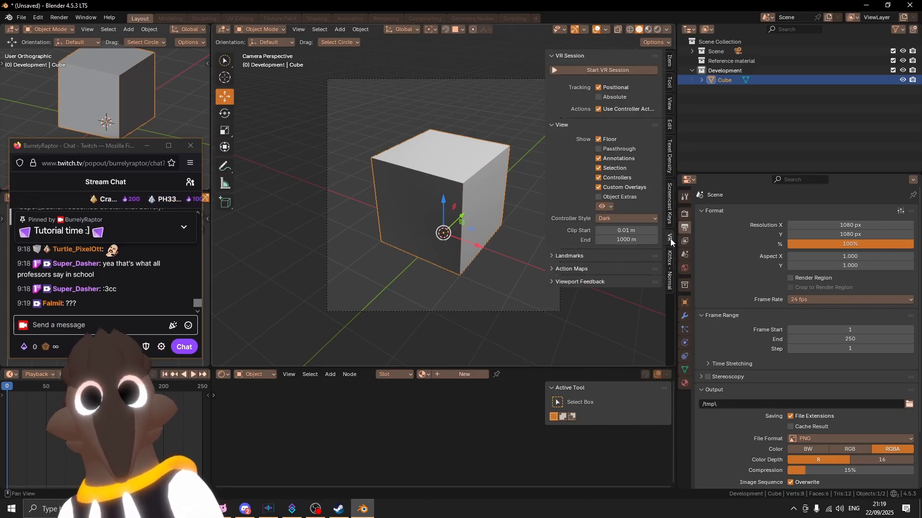
left_click(669, 126)
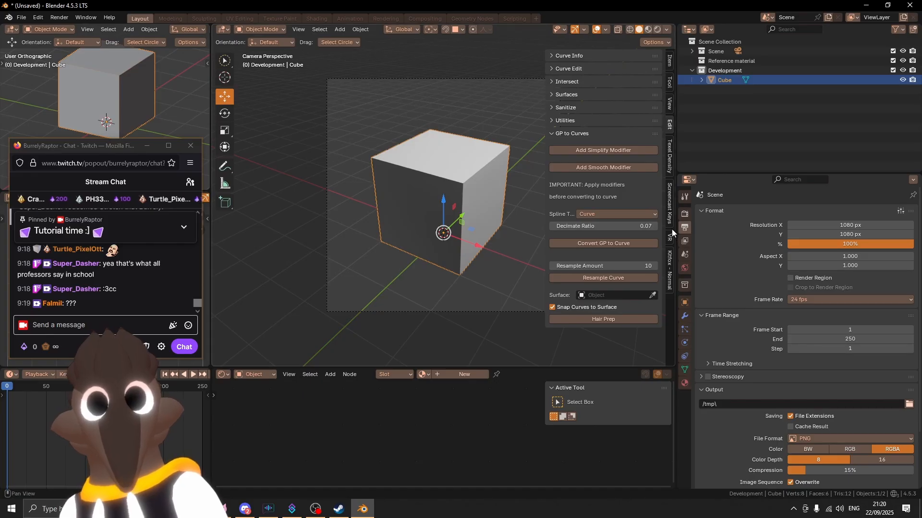
left_click(669, 200)
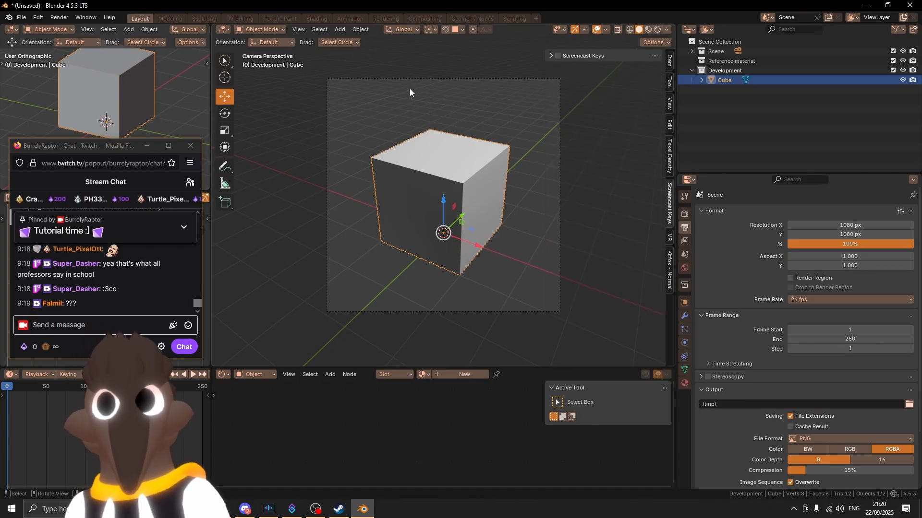
left_click(558, 56)
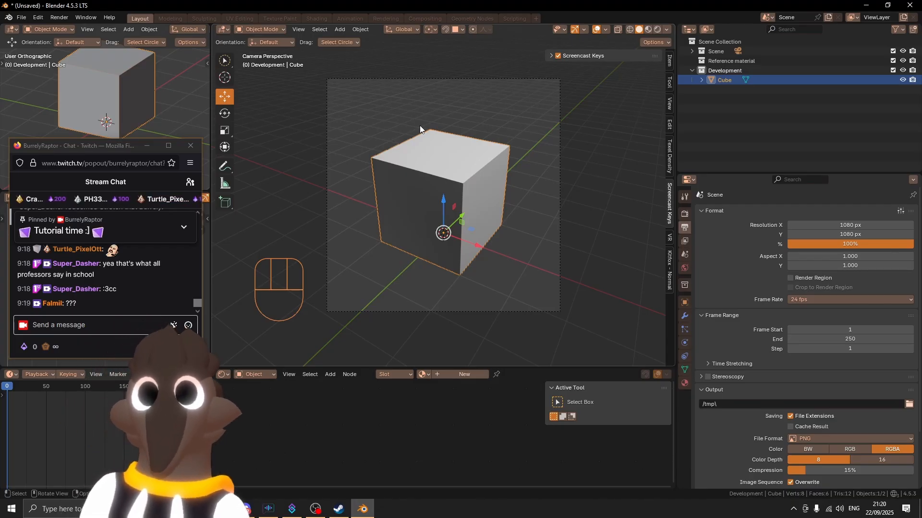
Display the cube's transform values, including its dimensions, beside the viewport.
left_click(670, 61)
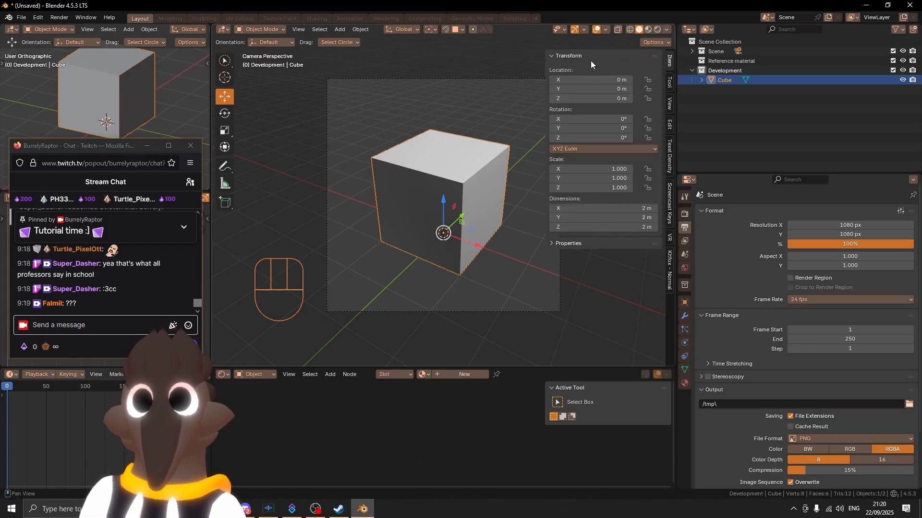
key("n")
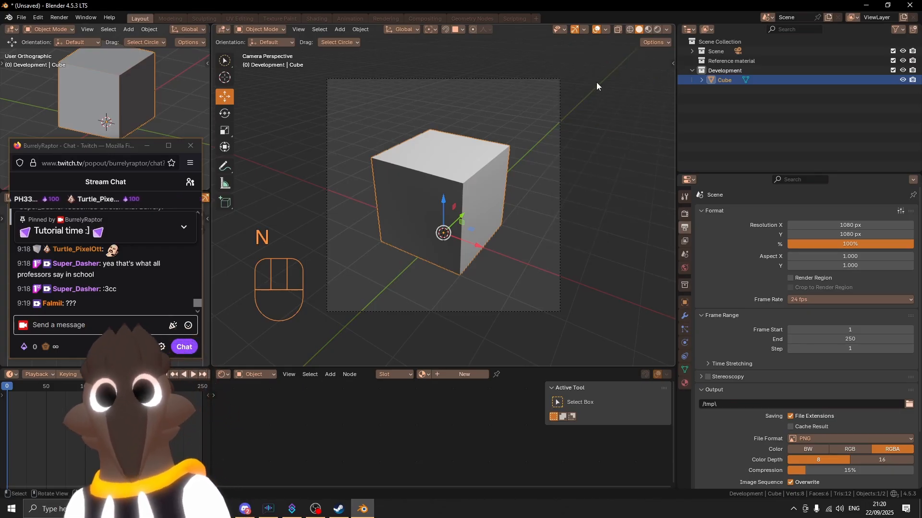
left_click(671, 65)
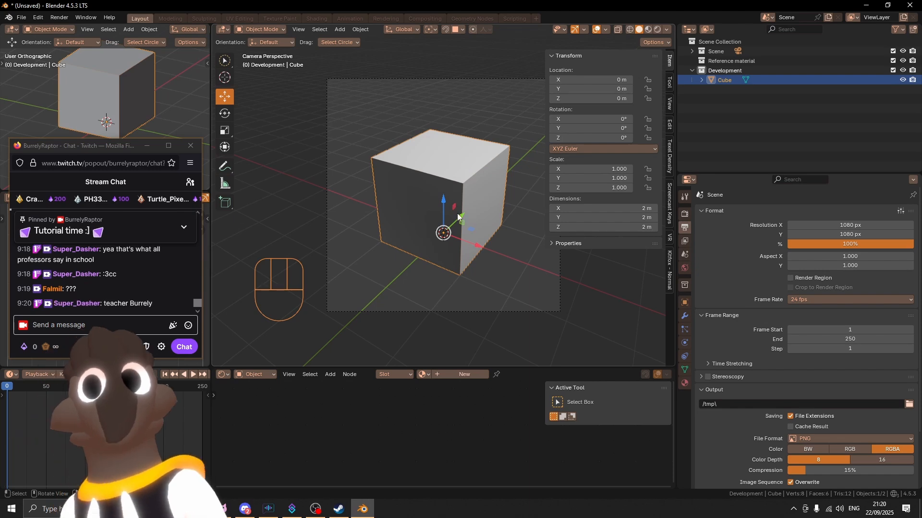
middle_click_drag(474, 197, 451, 211, "shift")
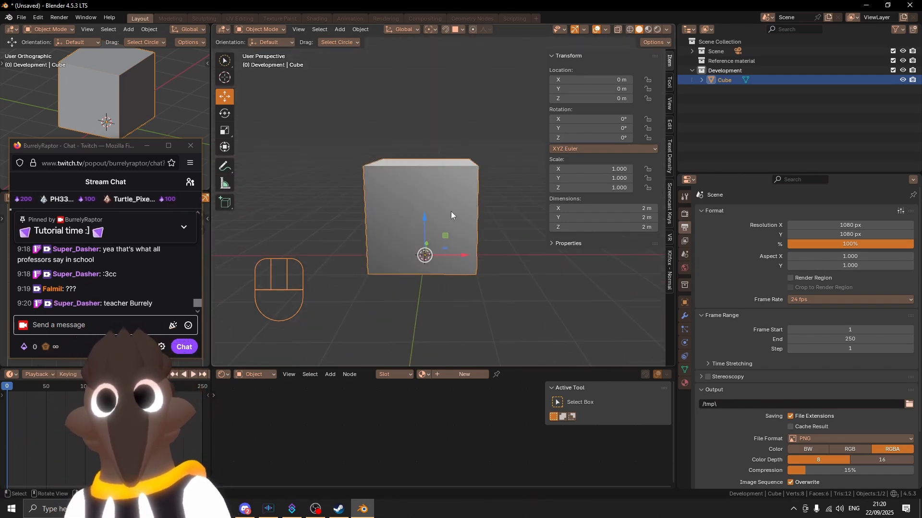
Set the cube's Z dimension to 0.14 m.
left_click(581, 227)
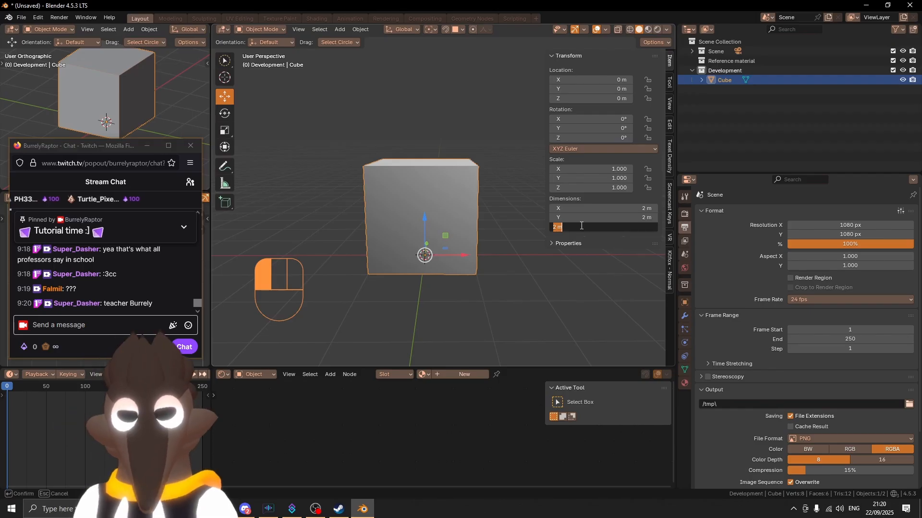
key("BackSpace")
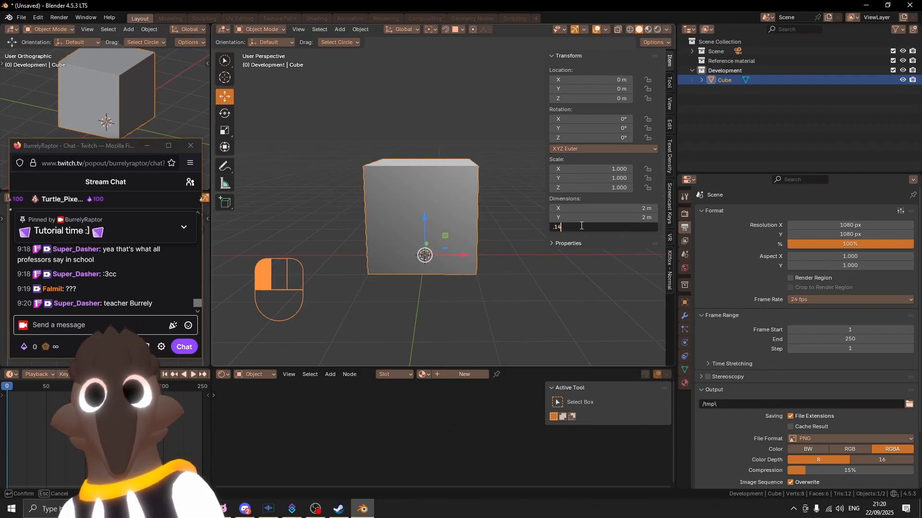
type(".14")
key("Return")
middle_click(471, 272, "alt")
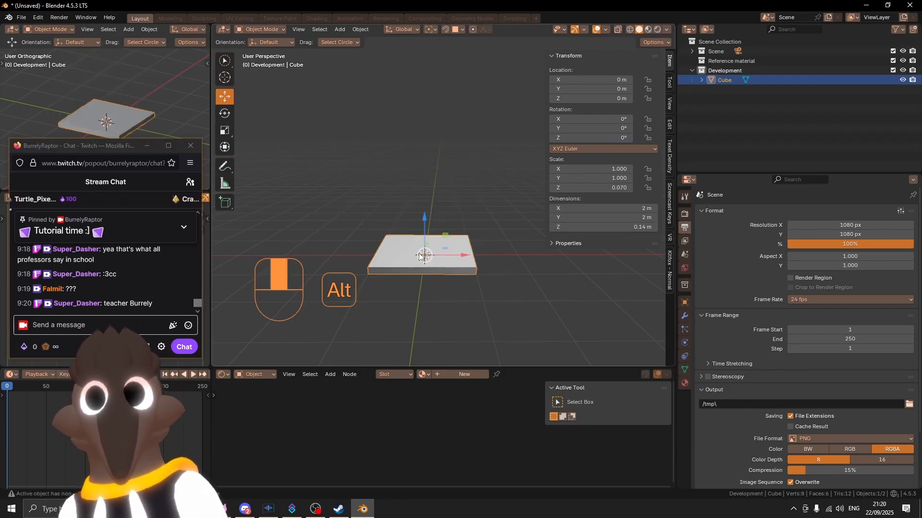
Set the cube's X and Y dimensions to 0.08 m each.
left_click(626, 208)
type(".8")
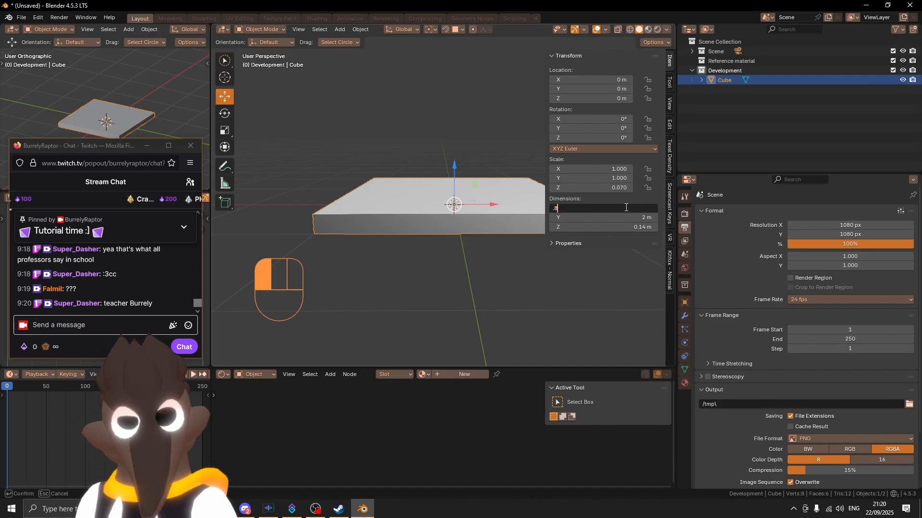
key("Tab")
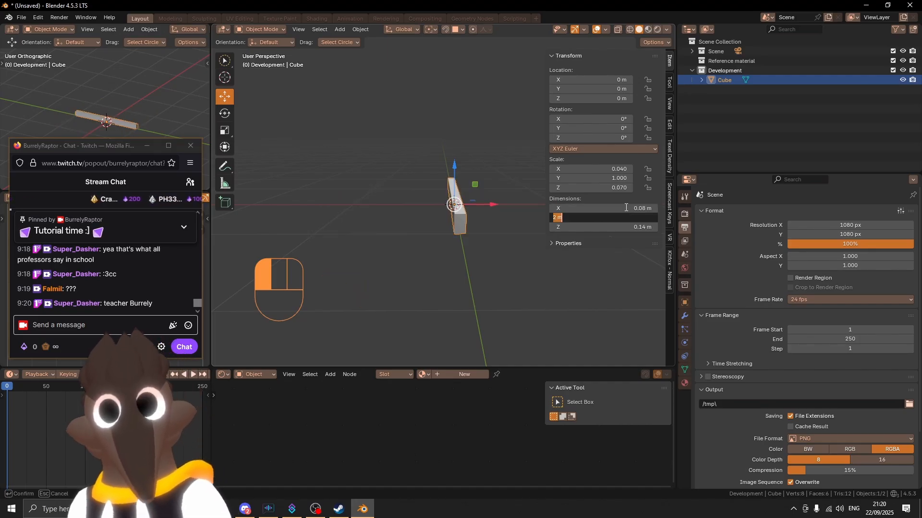
type(".08")
key("Return")
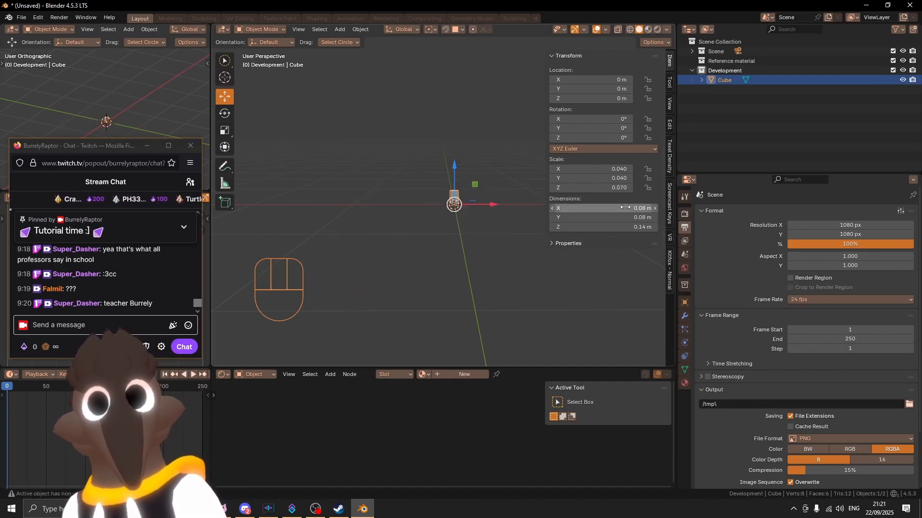
In front view, set the box's Z dimension to 0.12 m.
scroll(454, 197, "up", 9)
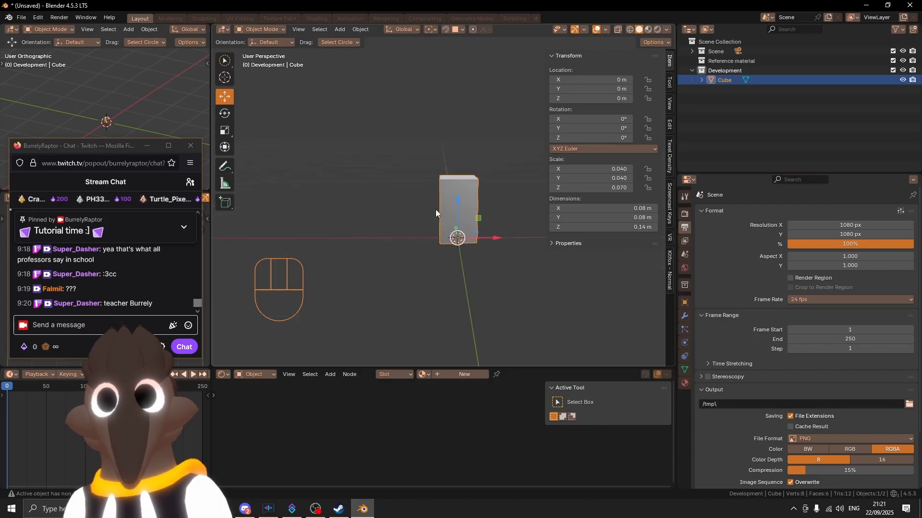
middle_click_drag(436, 210, 459, 211)
key("KP_1")
scroll(458, 212, "up", 3)
middle_click_drag(469, 177, 469, 205, "shift")
left_click(632, 227)
left_click(564, 226)
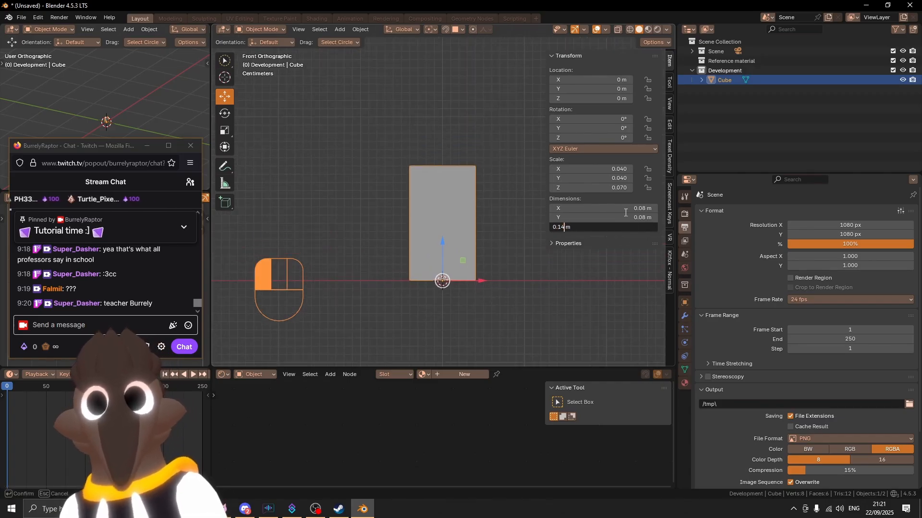
key("BackSpace")
type("2")
key("Return")
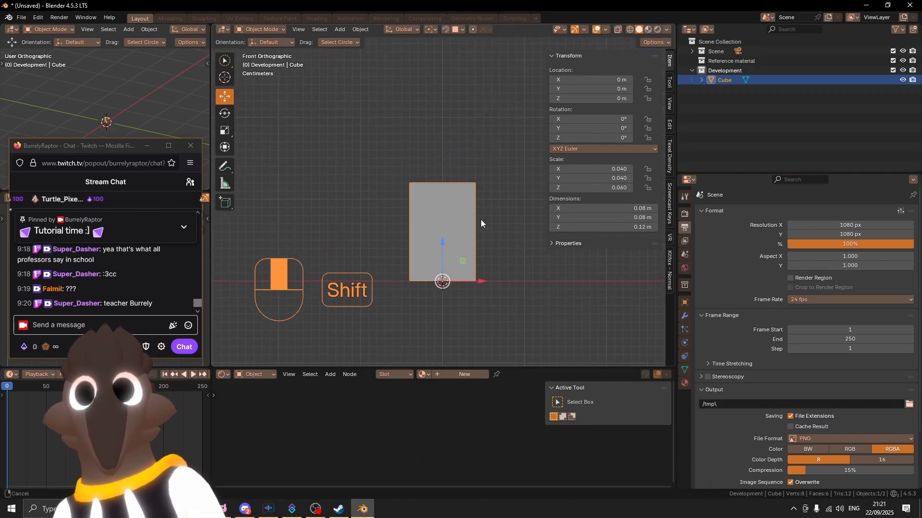
Snap the 3D cursor to the centre of the box's entire geometry and set the object's origin to the 3D cursor.
middle_click_drag(480, 220, 479, 229, "shift")
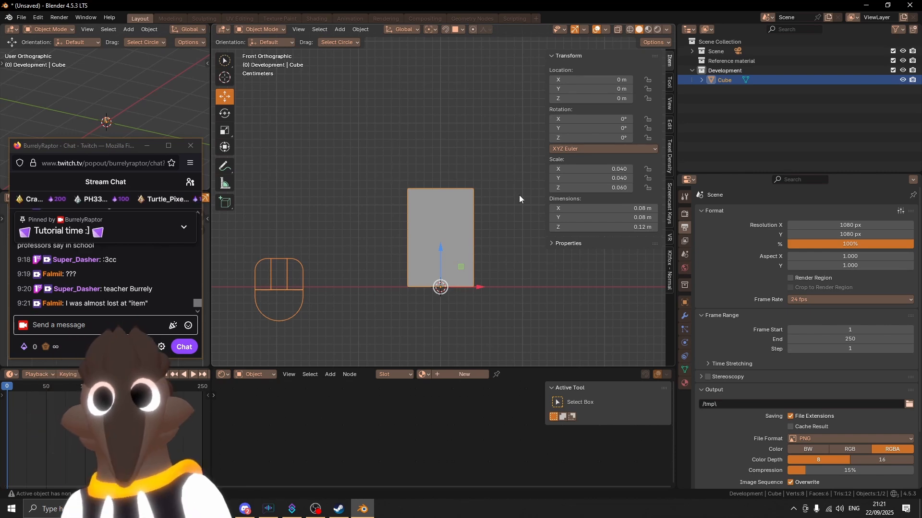
key("Tab")
key("a")
key("q")
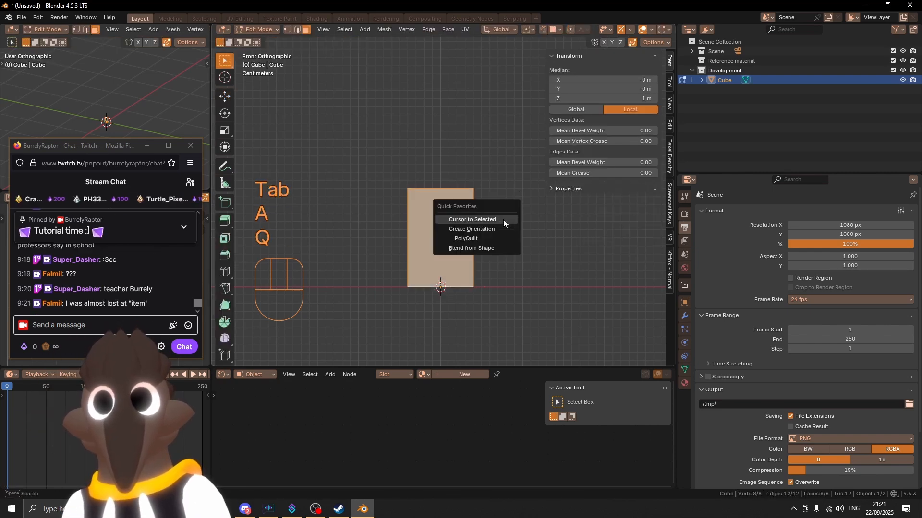
left_click(503, 220)
key("Tab")
key("q")
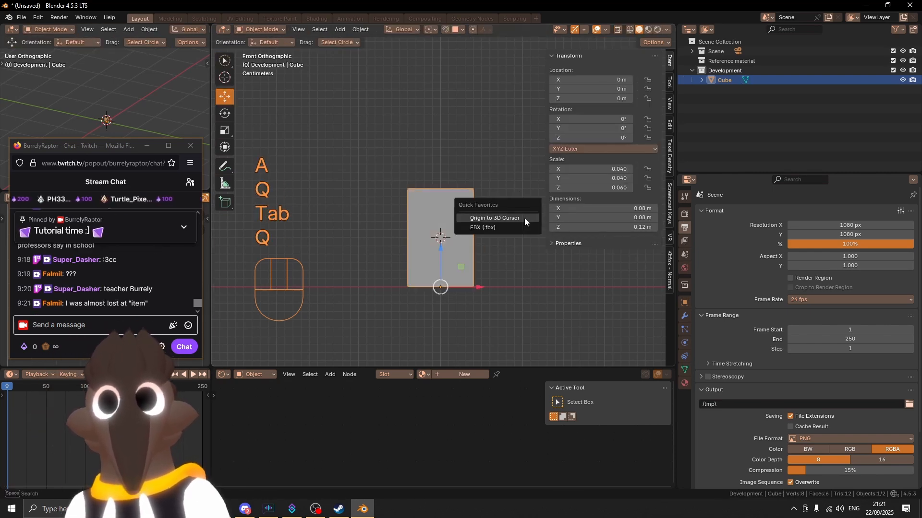
left_click(525, 219)
Reset the 3D cursor to the world origin and snap the box to it with Keep Offset.
key("shift+s")
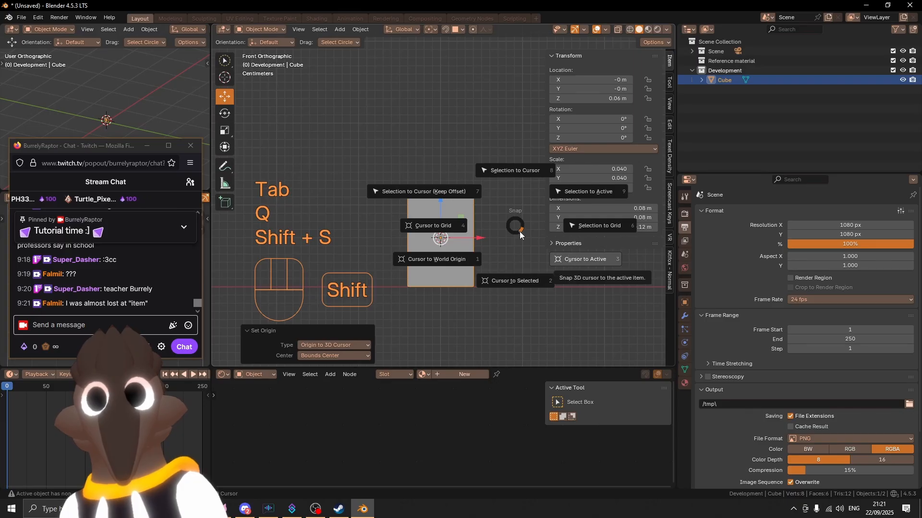
left_click(453, 192)
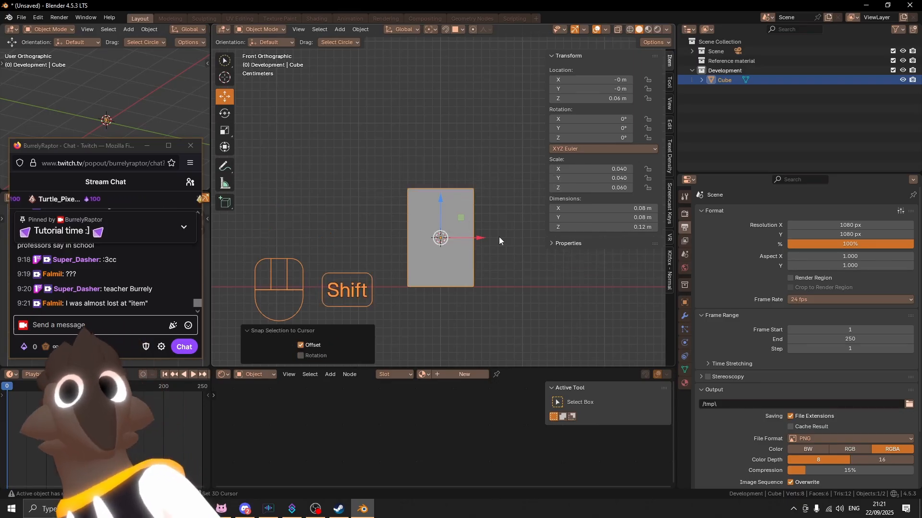
key("shift+c")
key("shift+s")
left_click(451, 203)
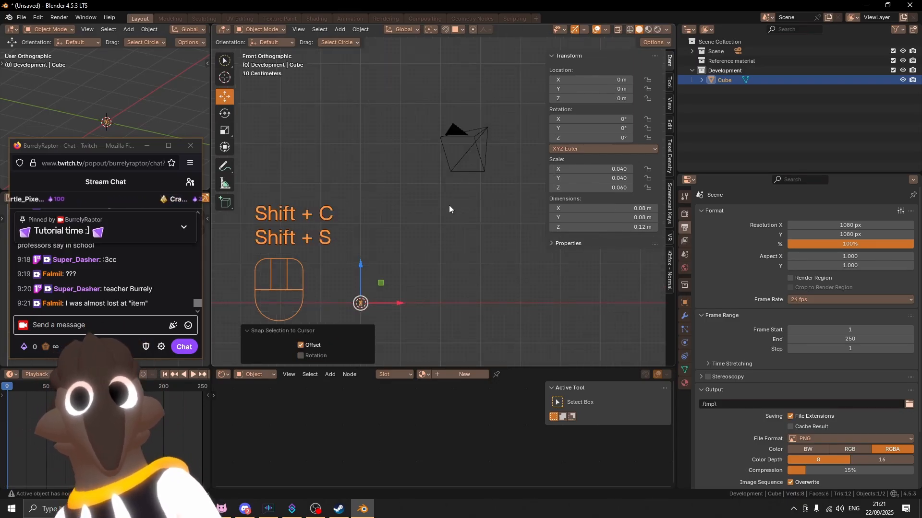
key("KP_Decimal")
key("d")
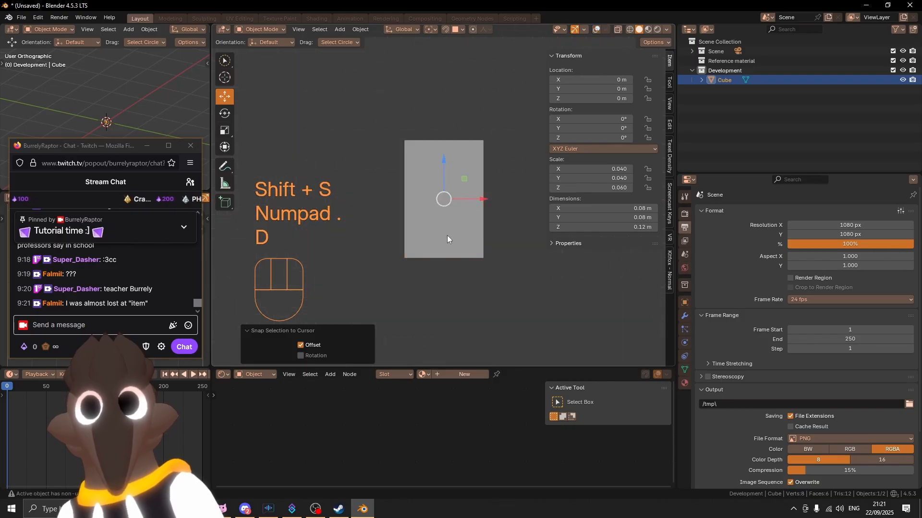
key("d")
Apply the box's scale in Object Mode.
mouse_move(468, 217)
middle_mouse_down()
mouse_move(396, 231)
mouse_move(493, 233)
mouse_move(455, 219)
middle_mouse_up()
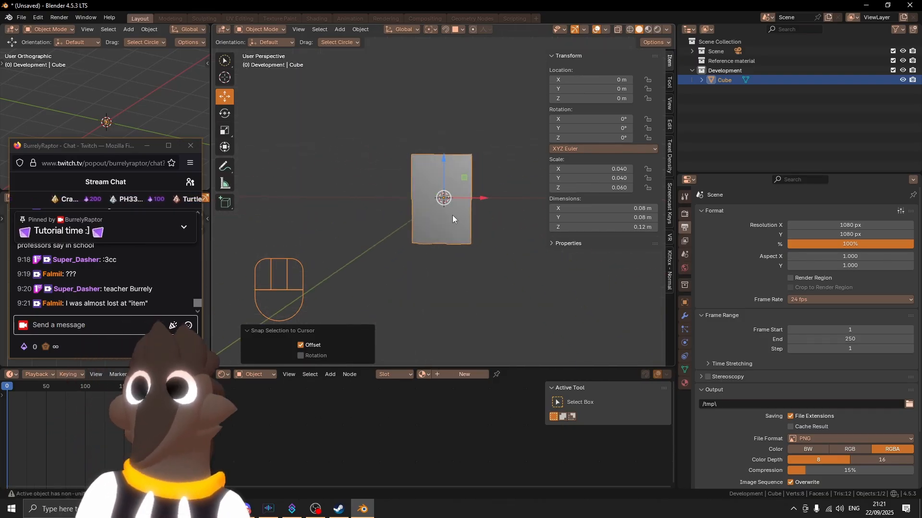
key("KP_1")
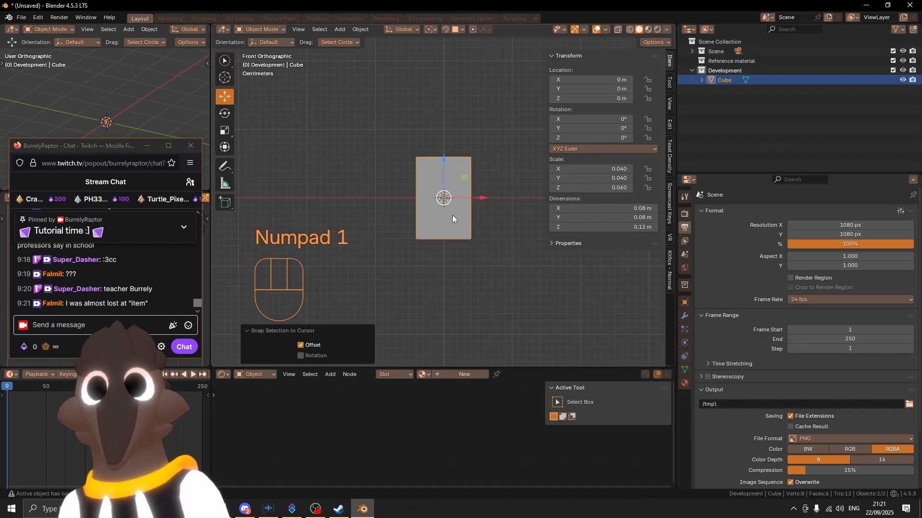
middle_click_drag(451, 214, 434, 243, "shift")
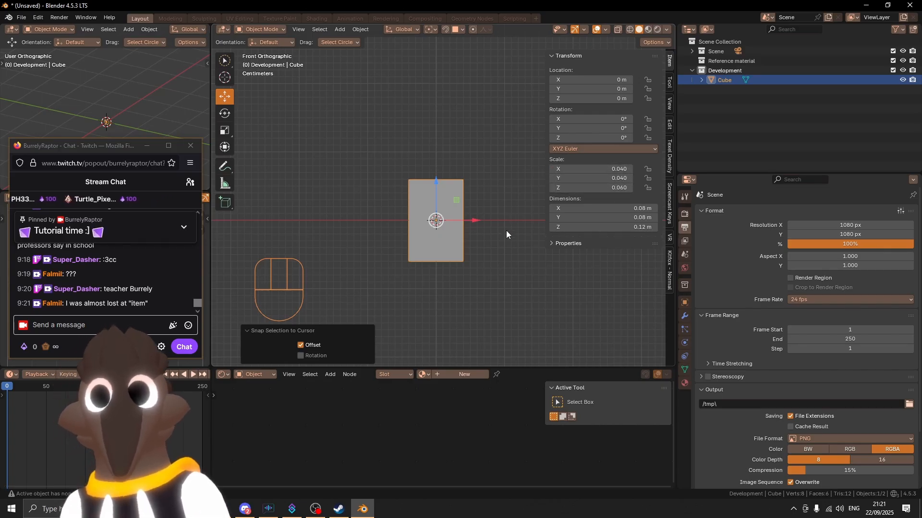
key("ctrl")
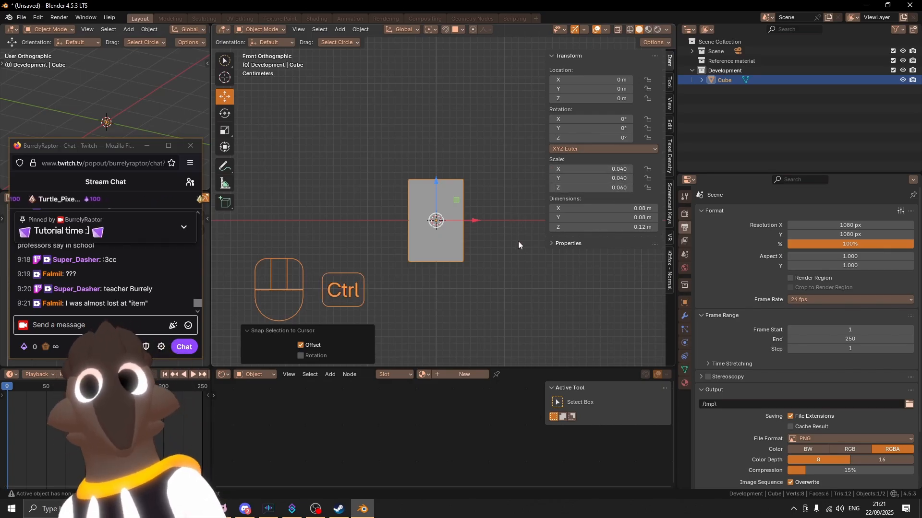
key("ctrl+a")
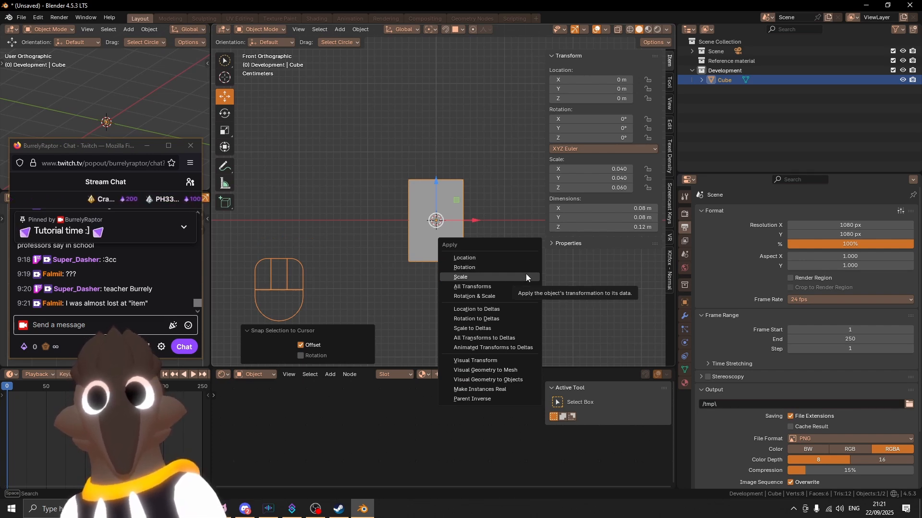
left_click(526, 276)
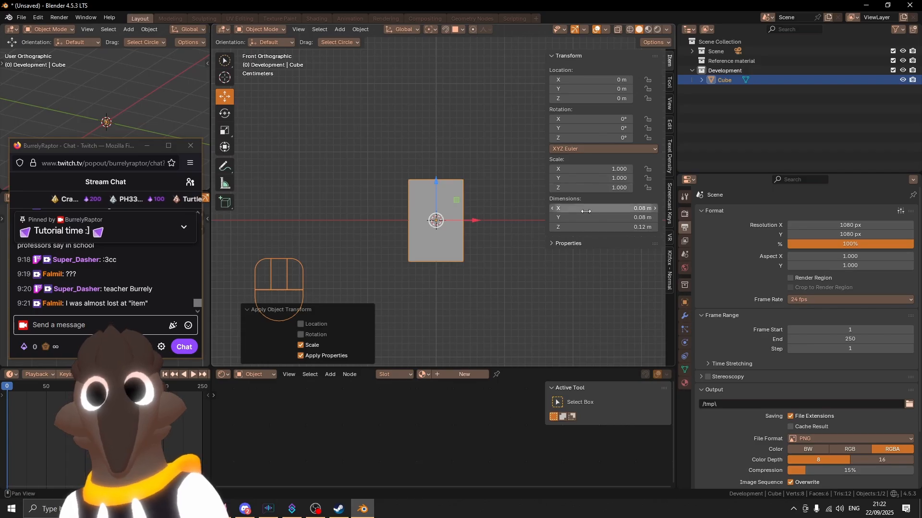
Try scaling the box uniformly by a factor of 2 and undo the scaling.
key("s")
key("2")
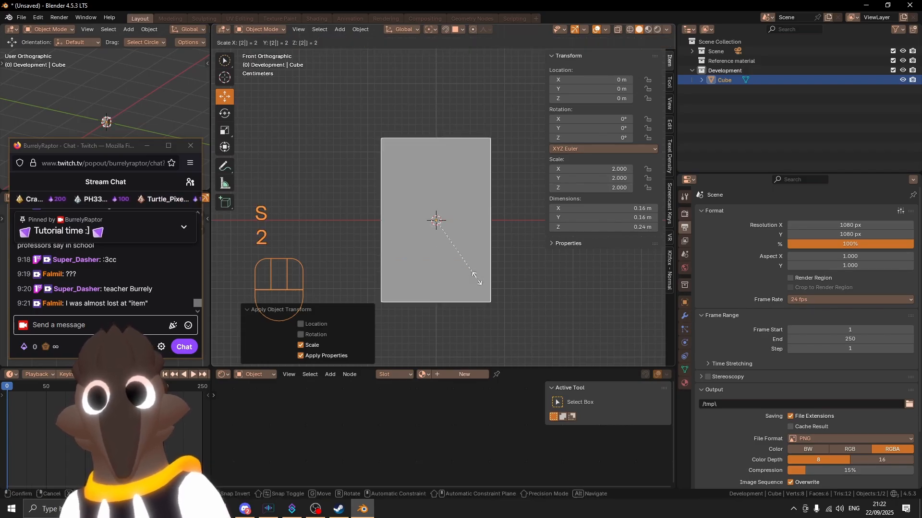
key("Return")
key("ctrl+z")
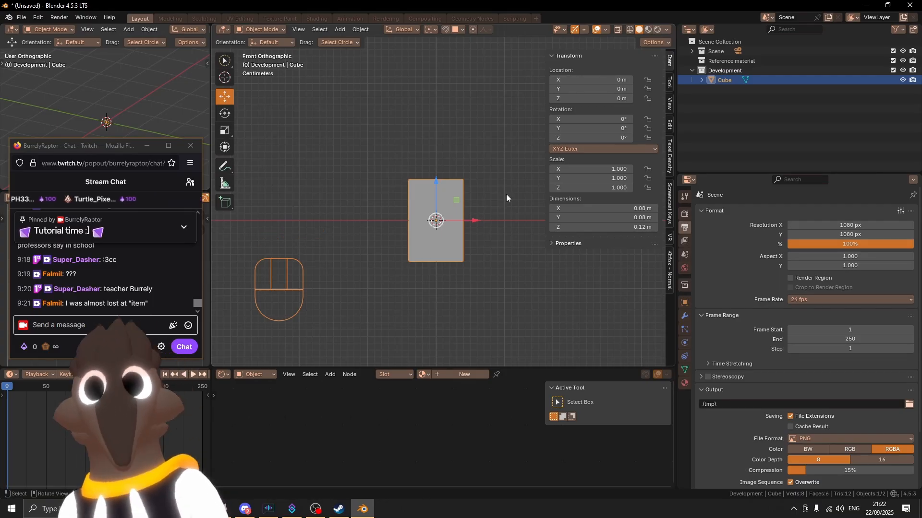
Switch the box from Object Mode to Edit Mode in the front view.
key("shift")
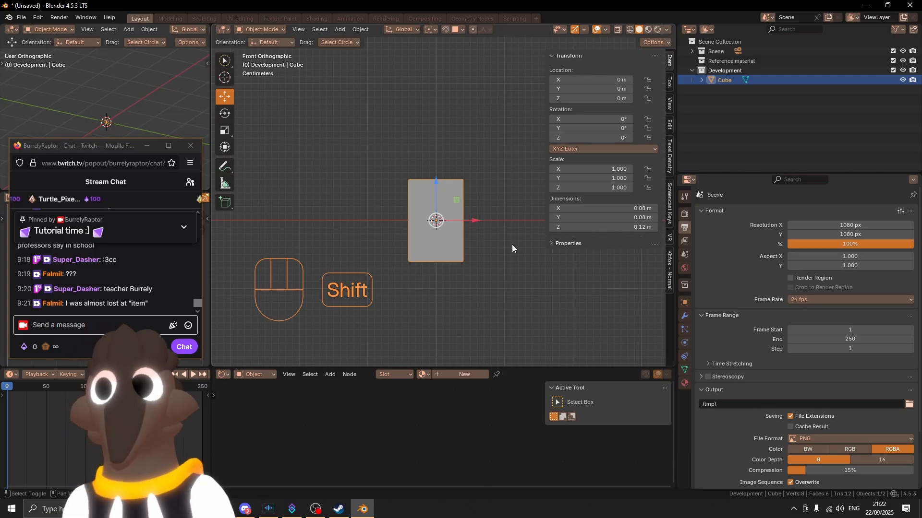
middle_click_drag(484, 246, 462, 256, "shift")
scroll(453, 271, "up", 2)
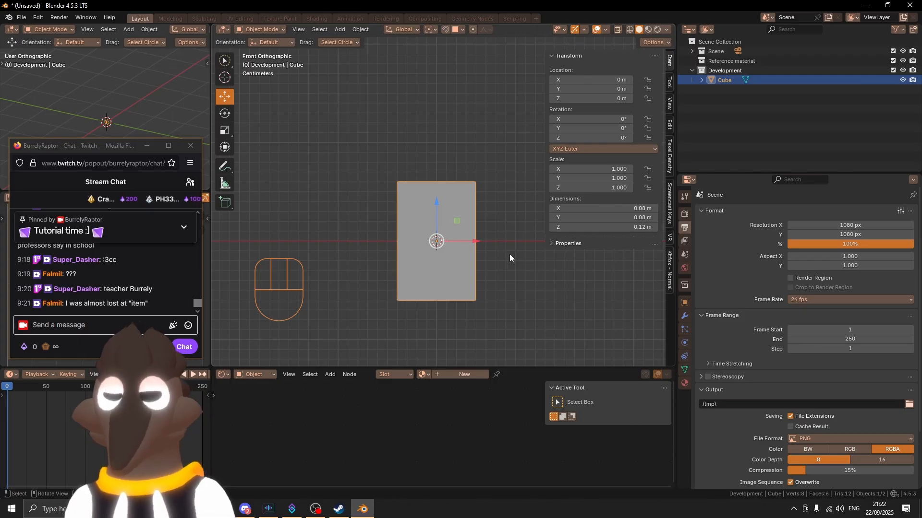
left_click(277, 29)
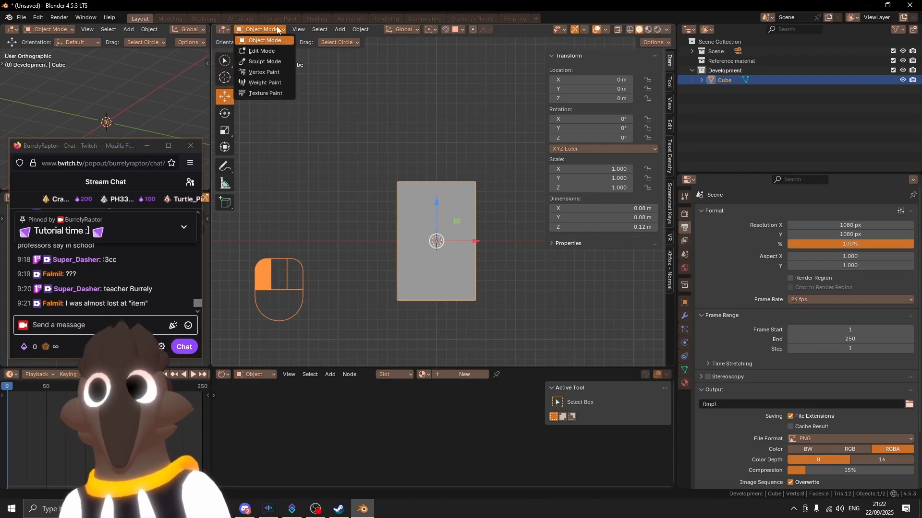
left_click(272, 50)
middle_click_drag(477, 231, 484, 237, "shift")
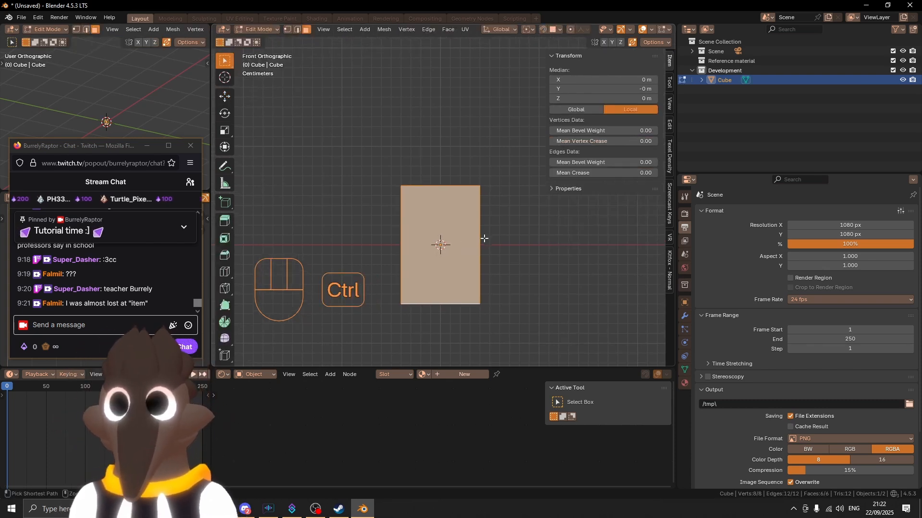
Add two evenly spaced horizontal loop cuts around the box, without sliding them from their default positions.
key("ctrl+r")
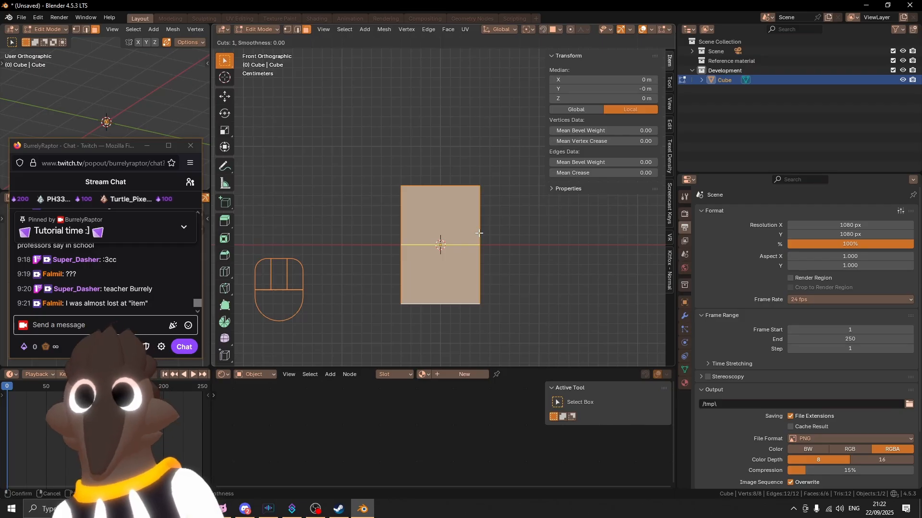
scroll(479, 234, "up", 1)
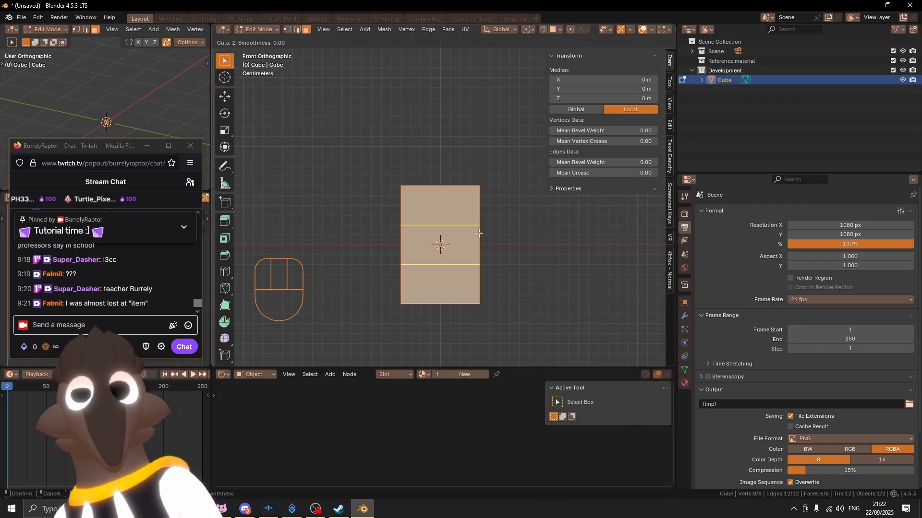
scroll(479, 233, "up", 5)
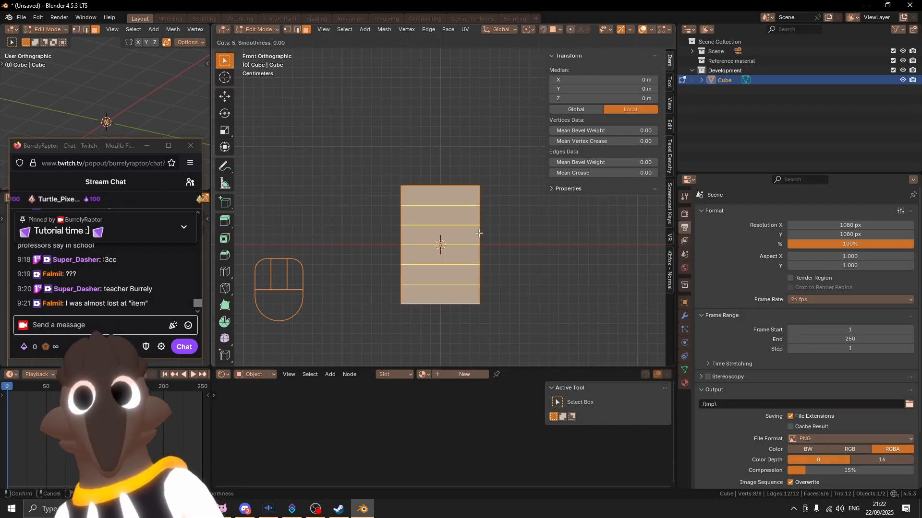
scroll(478, 234, "down", 5)
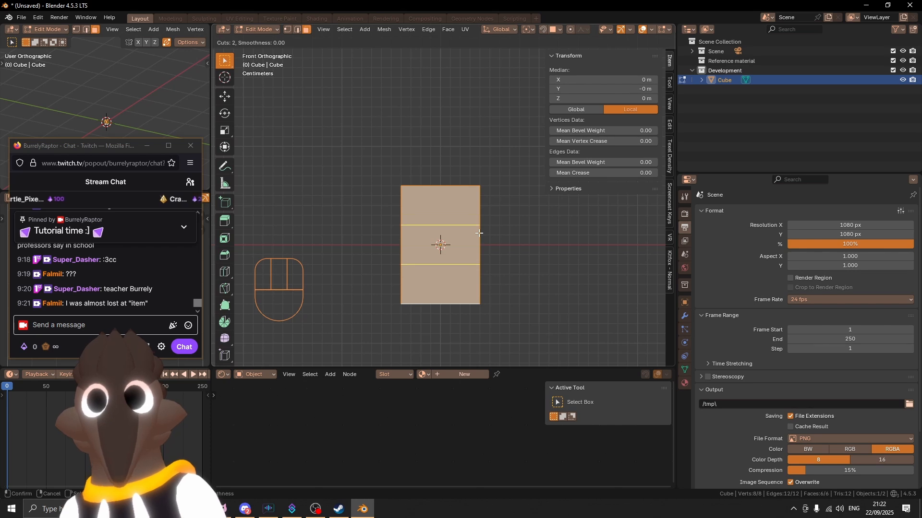
left_click(478, 234)
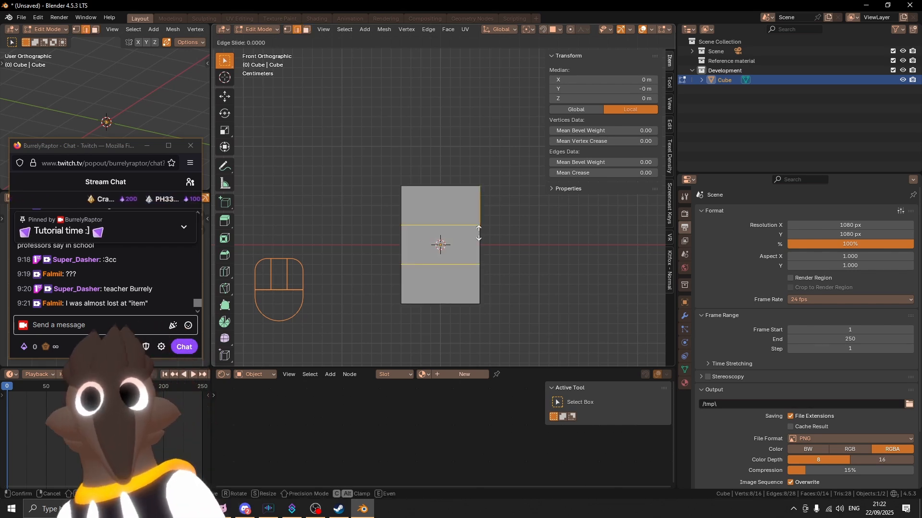
key("Return")
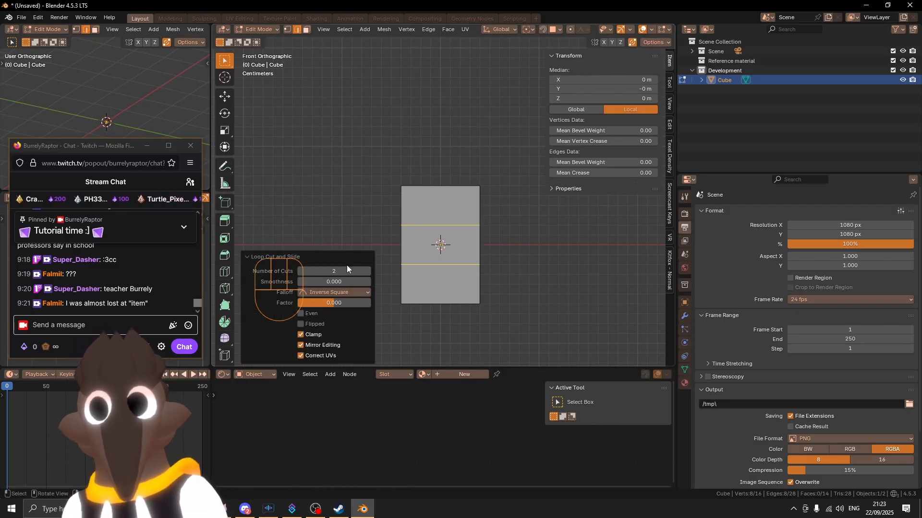
Select the upper of the two edge loops around the box and dissolve it.
middle_click_drag(403, 150, 502, 207)
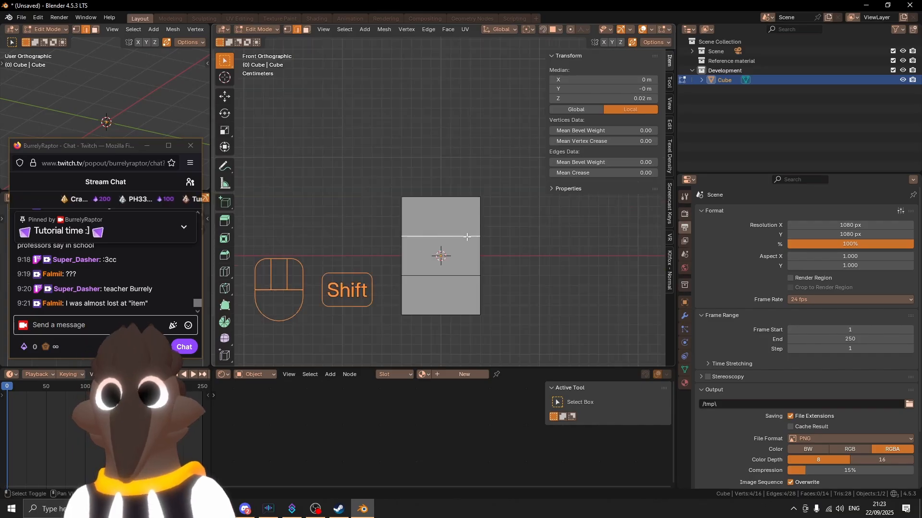
middle_click_drag(467, 237, 489, 236, "shift")
middle_click_drag(391, 261, 422, 267)
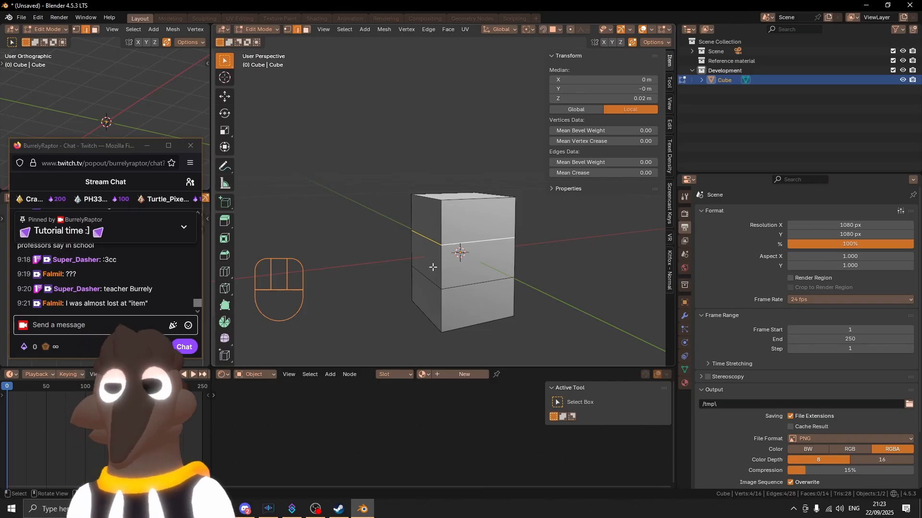
key("KP_1")
middle_click_drag(407, 210, 448, 215)
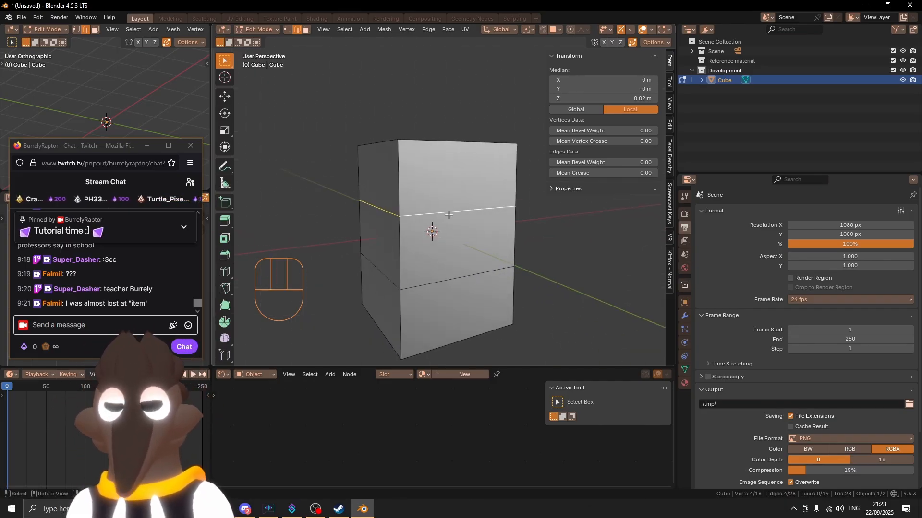
key("alt")
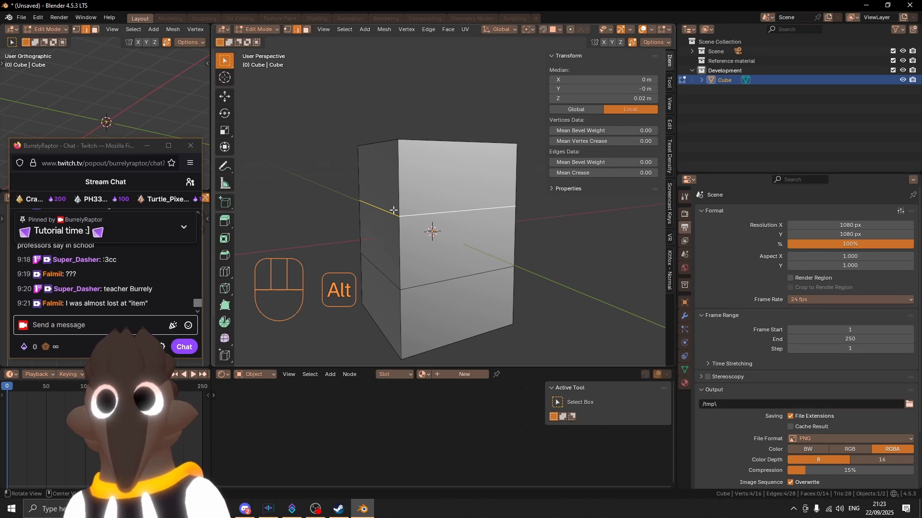
left_click(463, 214)
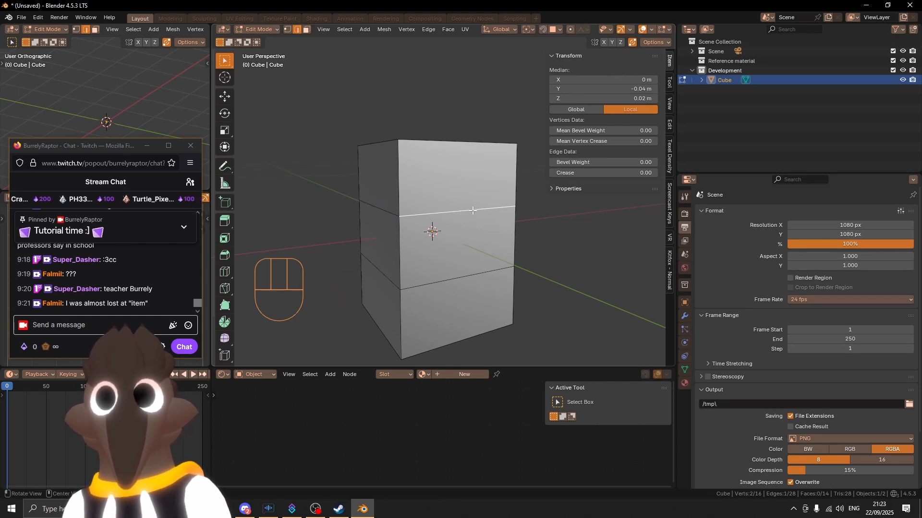
left_click(472, 212, "alt")
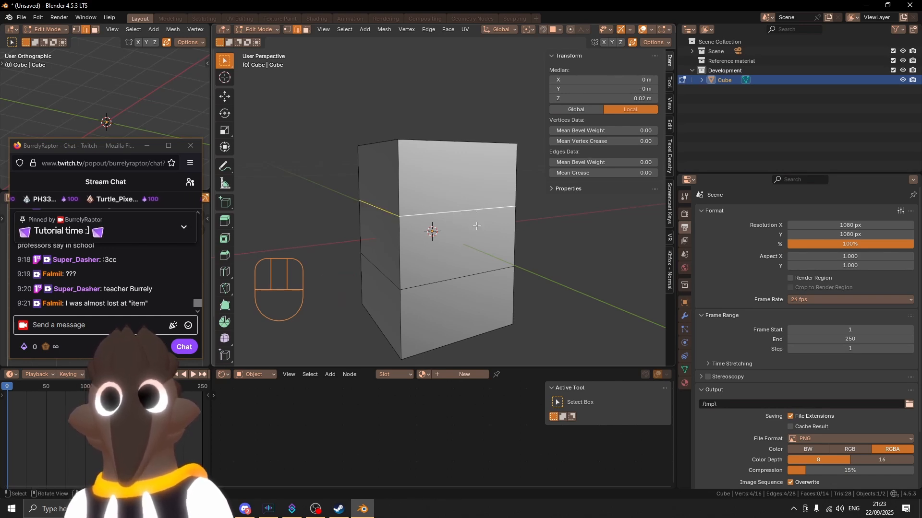
key("ctrl")
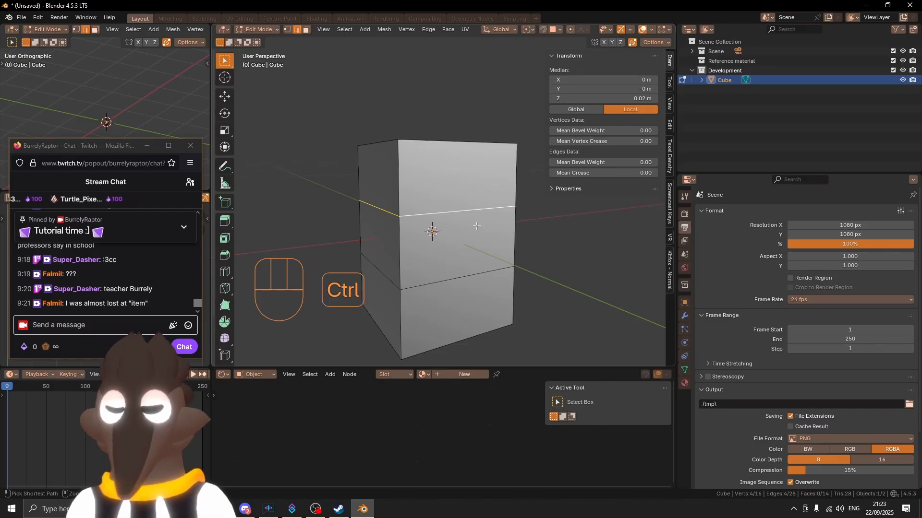
key("ctrl+x")
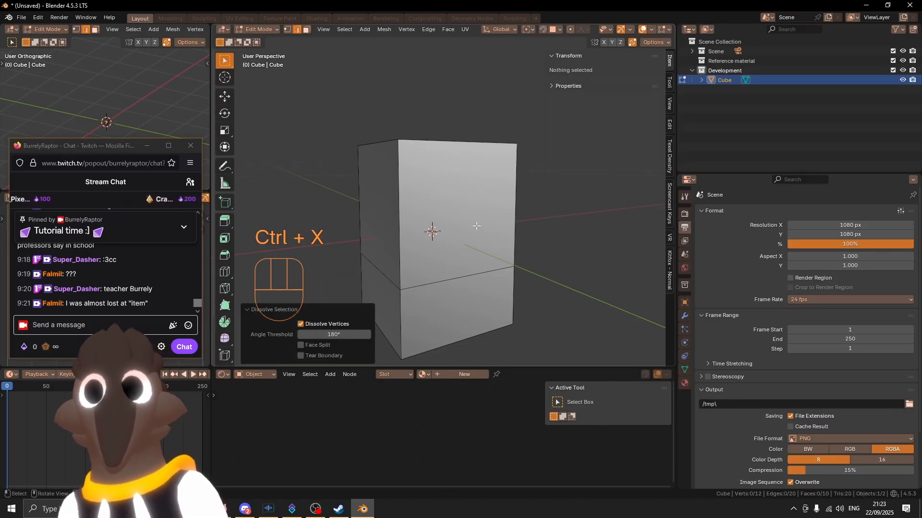
Select the remaining lower edge loop and examine its position on the box from the front and in perspective.
left_click(494, 272, "alt")
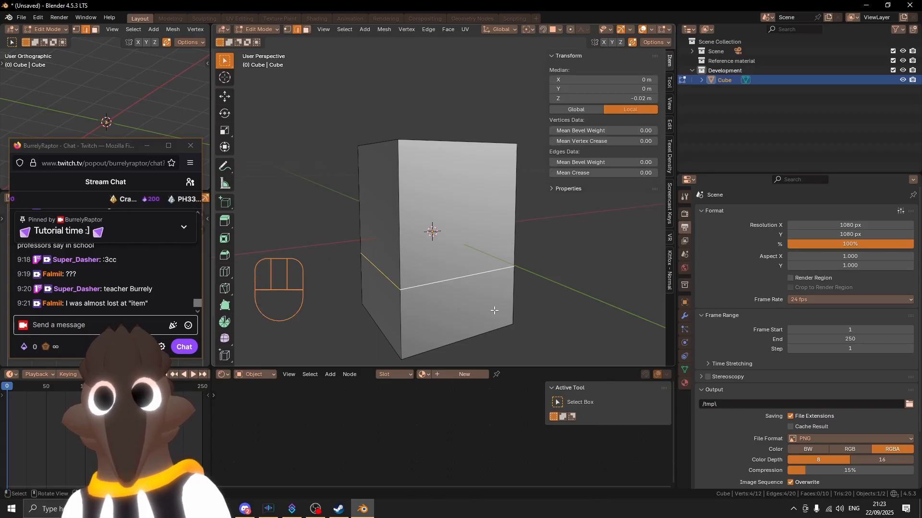
middle_click_drag(494, 311, 472, 255)
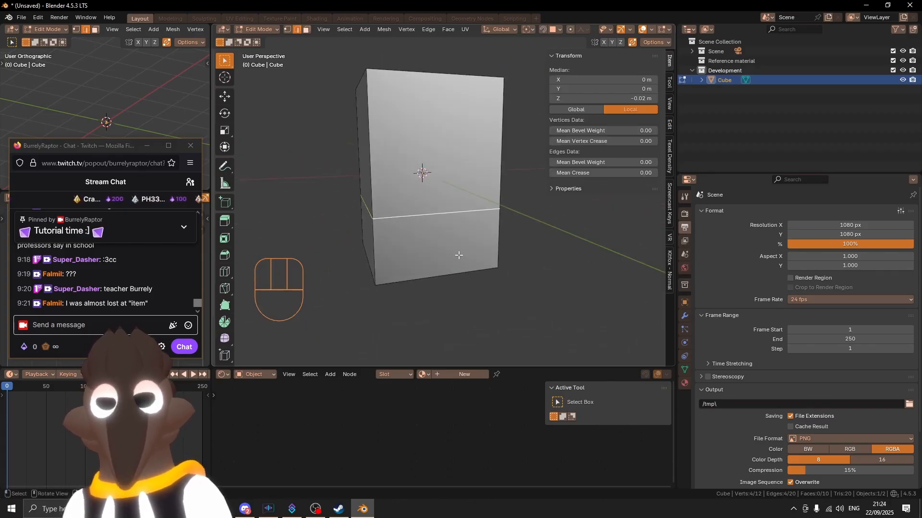
key("KP_1")
middle_click_drag(468, 202, 475, 223, "shift")
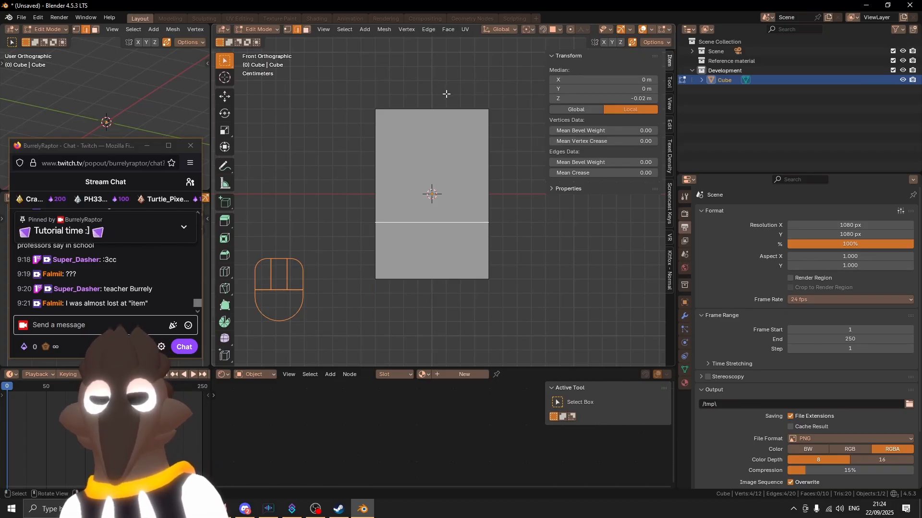
middle_click_drag(424, 121, 357, 110)
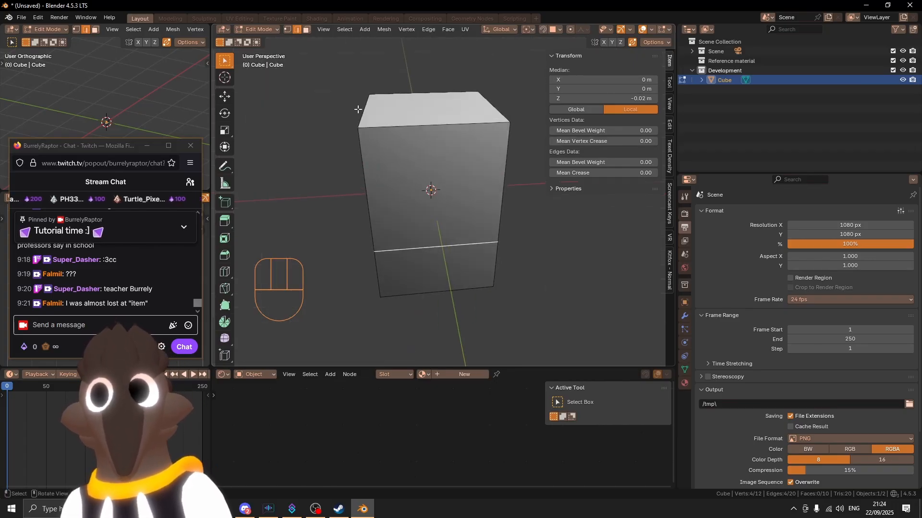
Switch to face selection and select the box's top and bottom faces together.
left_click(304, 32)
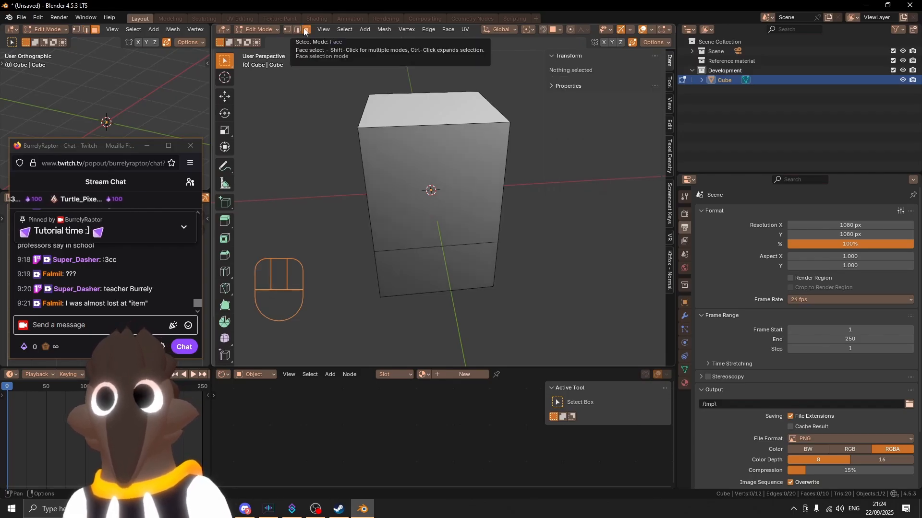
left_click(446, 106)
middle_click_drag(469, 309, 455, 205)
left_click(447, 247, "shift")
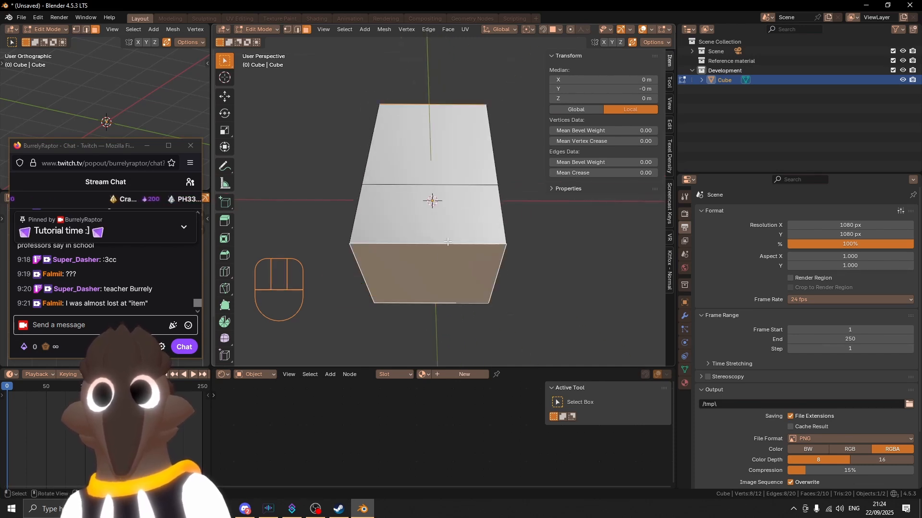
middle_click_drag(451, 97, 455, 146)
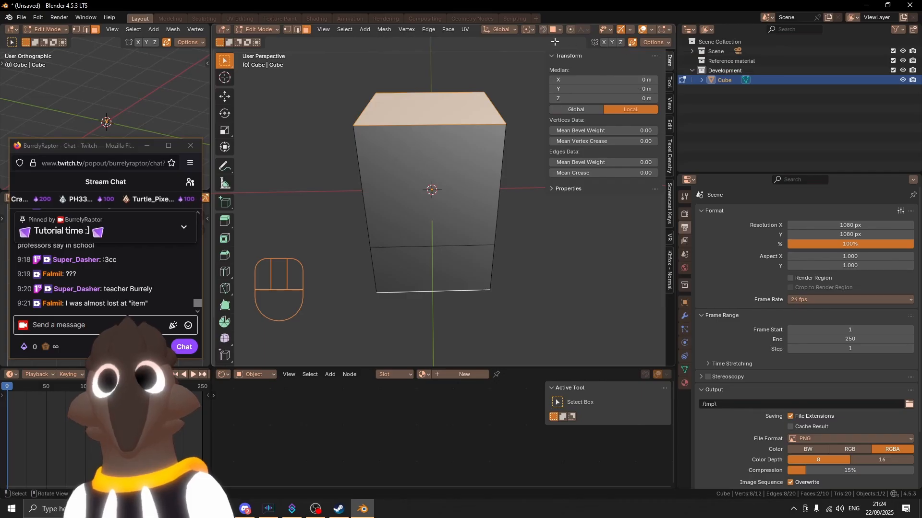
Try scaling the selected top and bottom faces to 0 about their shared centre and undo the scaling.
left_click(531, 30)
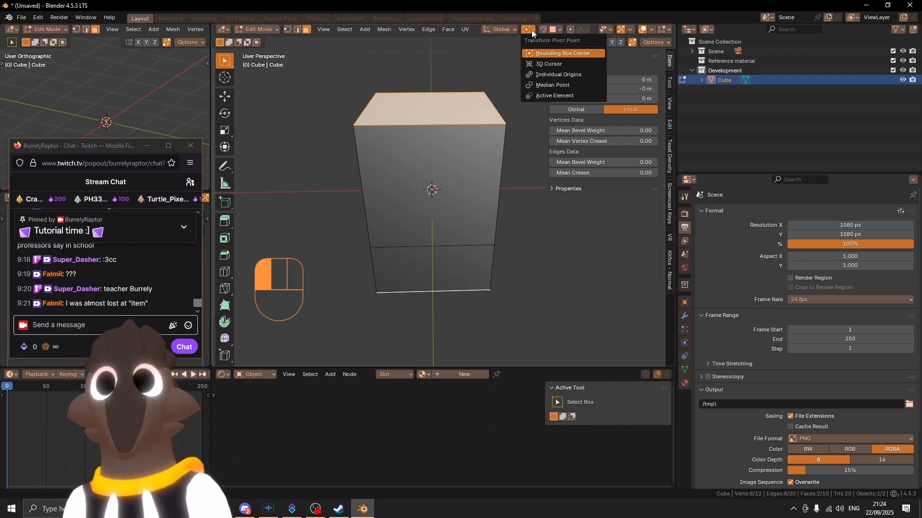
left_click(568, 73)
key("s")
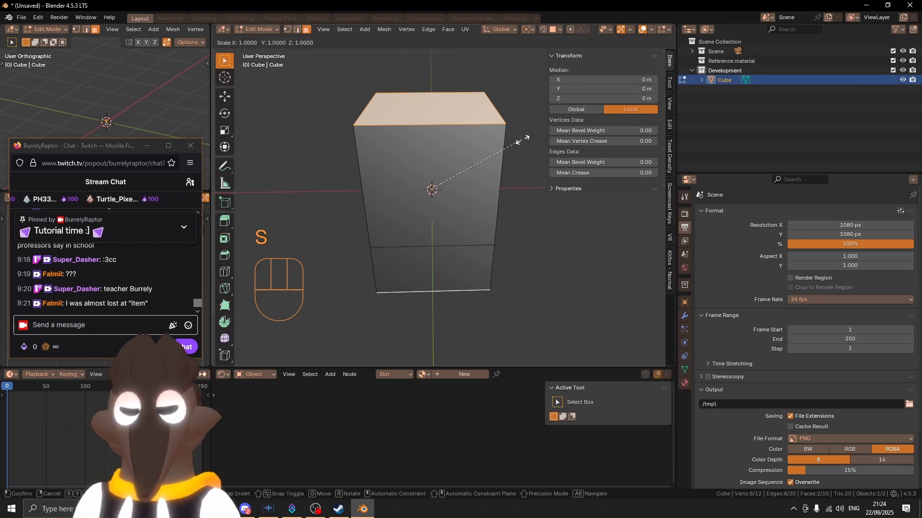
key("0")
key("Return")
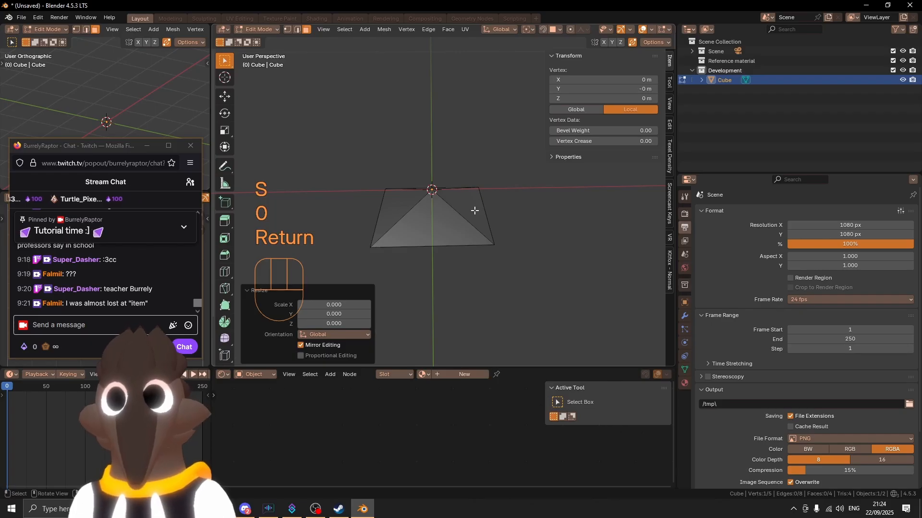
mouse_move(475, 211)
middle_mouse_down()
mouse_move(475, 146)
mouse_move(469, 196)
middle_mouse_up()
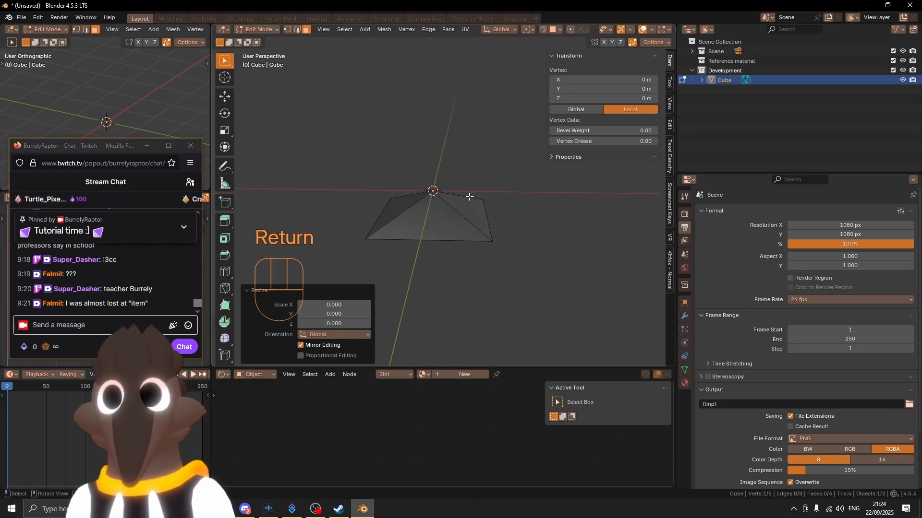
key("ctrl+z")
middle_click_drag(503, 56, 500, 79)
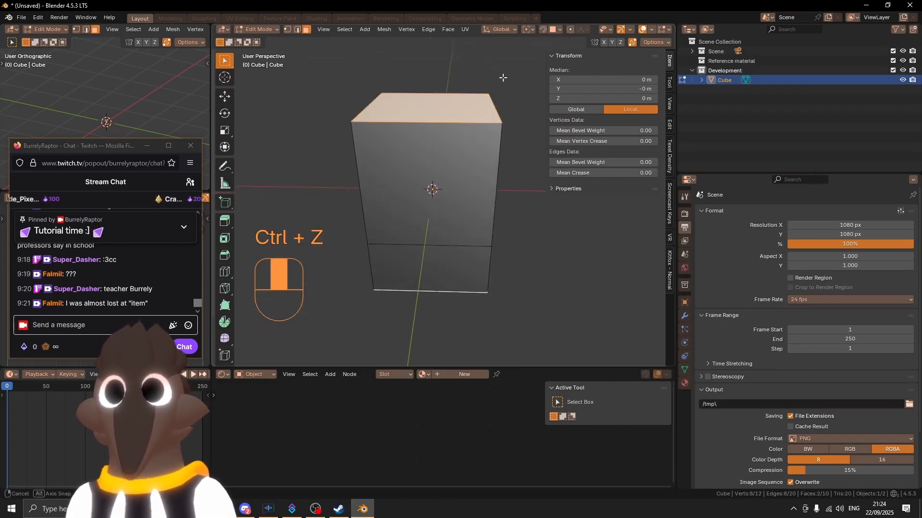
Set the transform pivot point to Individual Origins and scale the top and bottom faces to 0, collapsing each into a point.
left_click(528, 32)
left_click(549, 74)
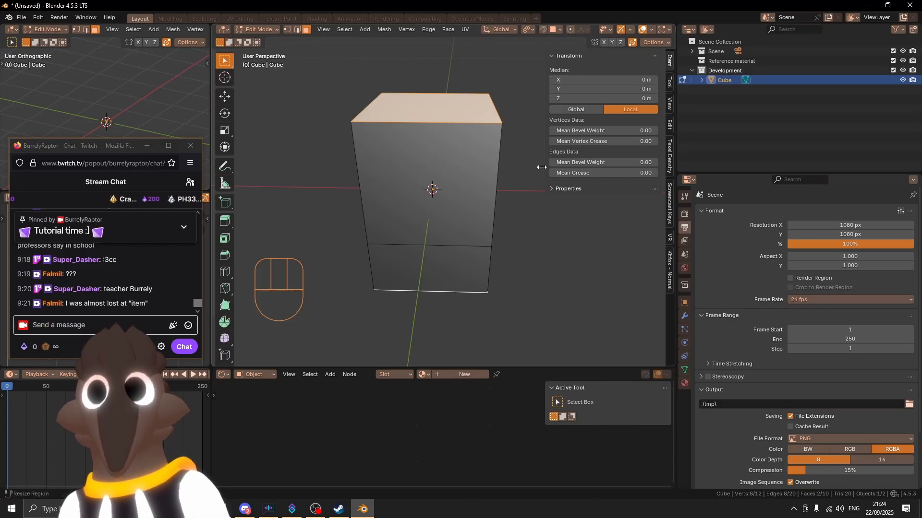
key("s")
key("0")
key("s")
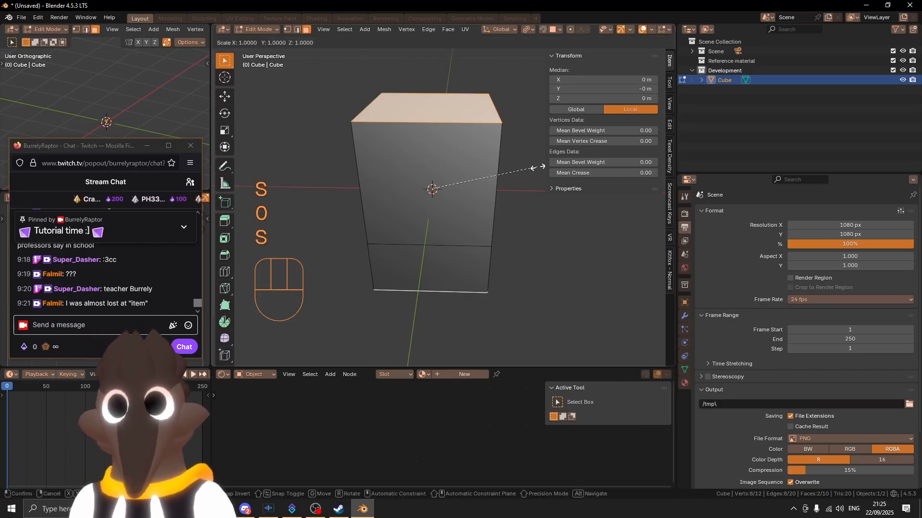
key("0")
key("Return")
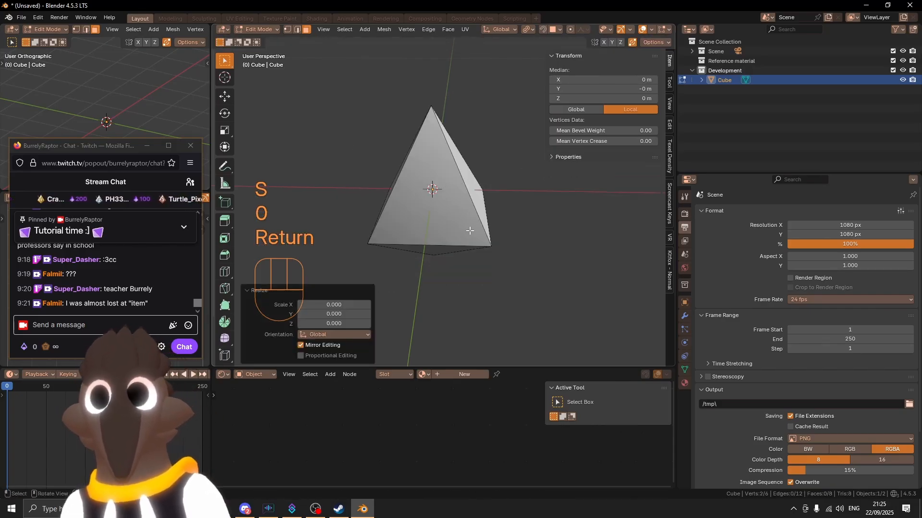
Switch to vertex selection and try moving the pyramid's top vertex freely to test the collapsed point.
middle_click_drag(468, 230, 470, 193)
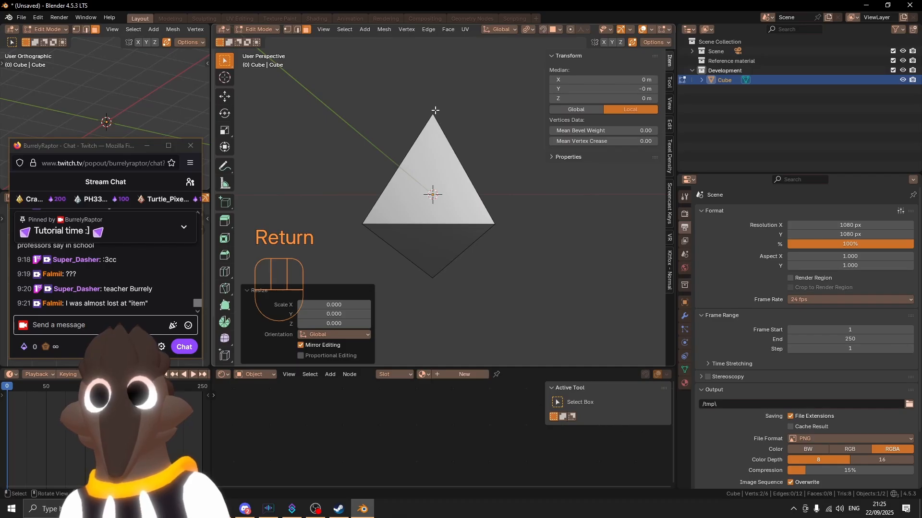
middle_click_drag(438, 121, 442, 126, "shift")
middle_click_drag(457, 158, 503, 181, "shift")
key("1")
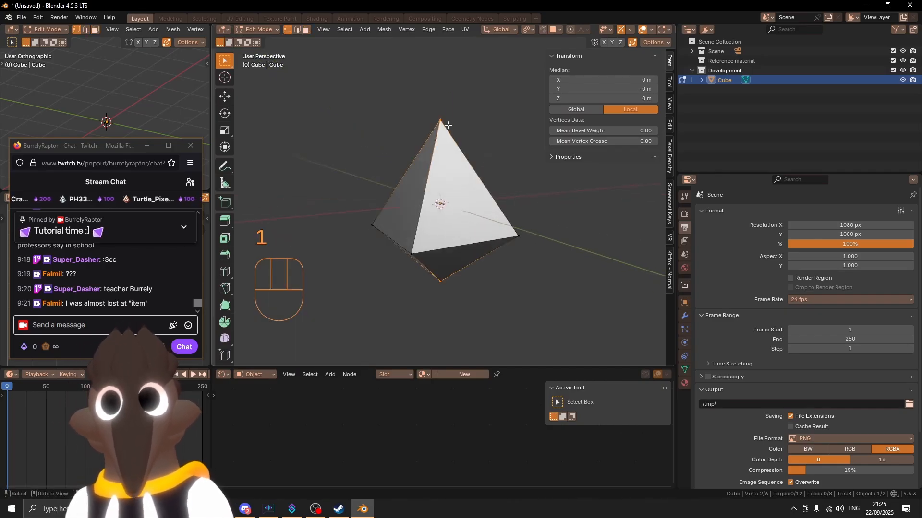
left_click(441, 120)
key("g")
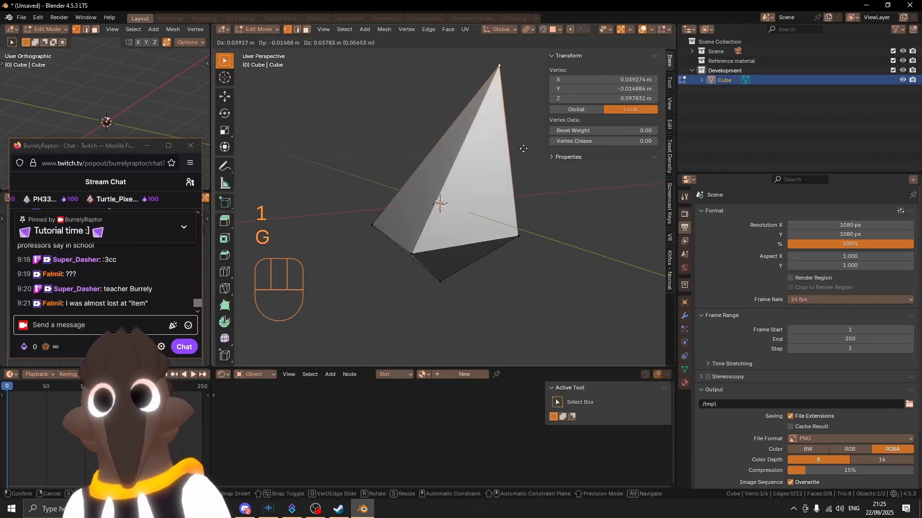
right_click(488, 220)
middle_click_drag(440, 247, 506, 219, "shift")
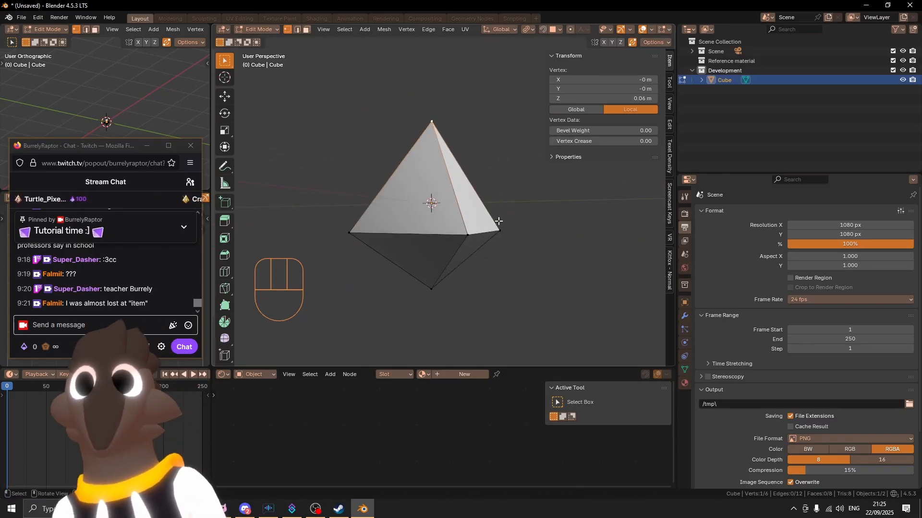
key("KP_1")
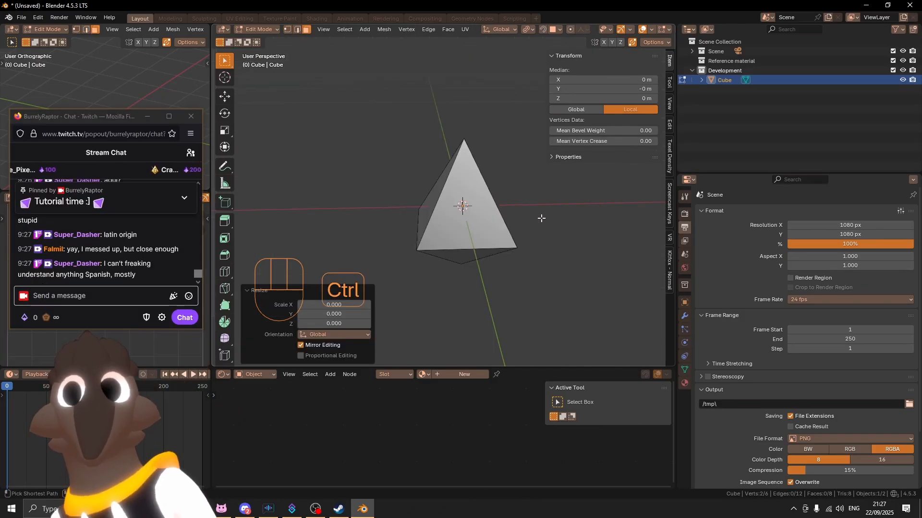
Return from Edit Mode to Object Mode and hide the viewport's sidebar.
key("d")
key("d")
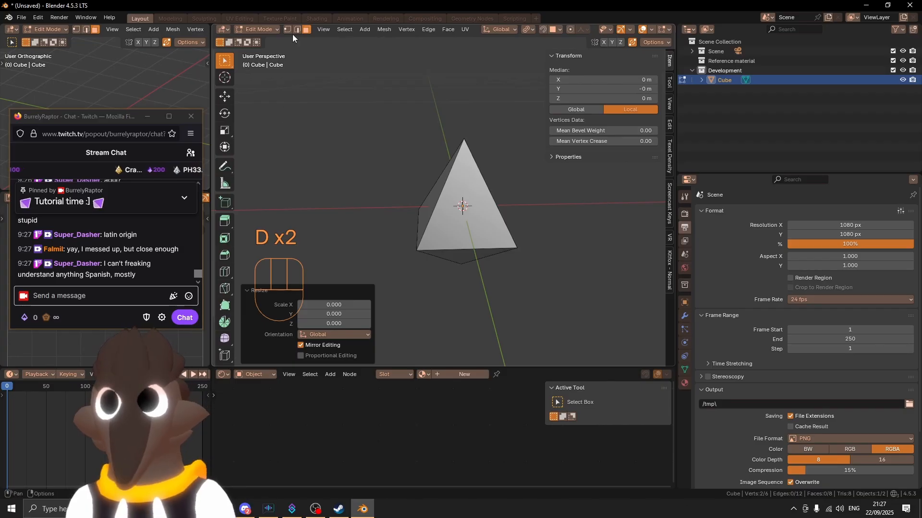
left_click(272, 29)
left_click(272, 40)
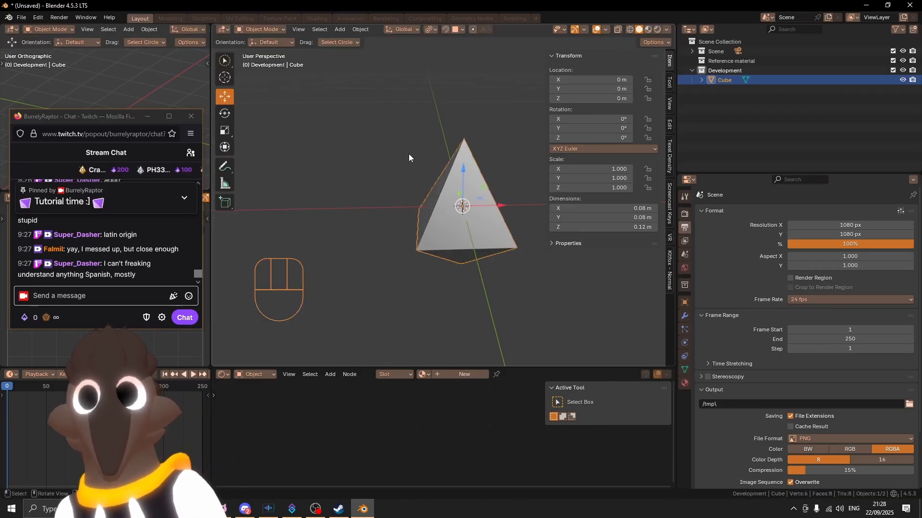
middle_click_drag(408, 153, 474, 149)
key("n")
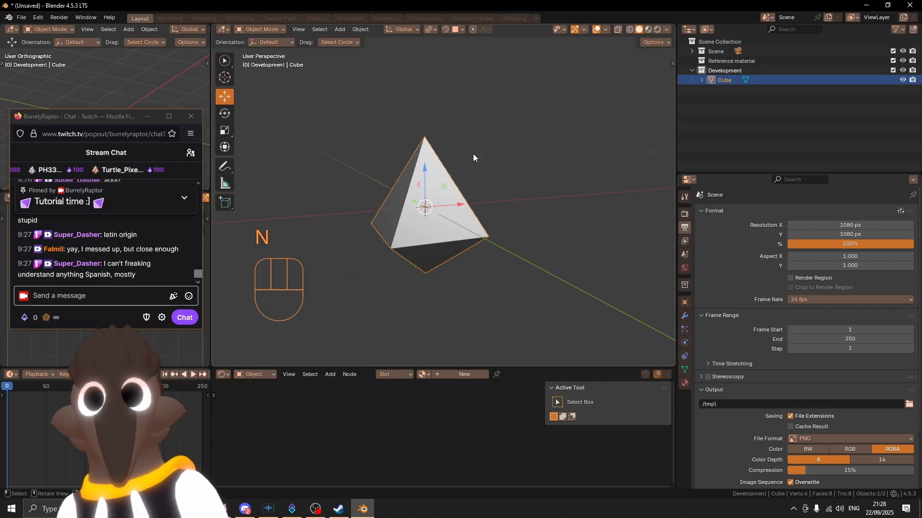
Show the pyramid in Material Preview shading without overlays and deselect it.
key("z")
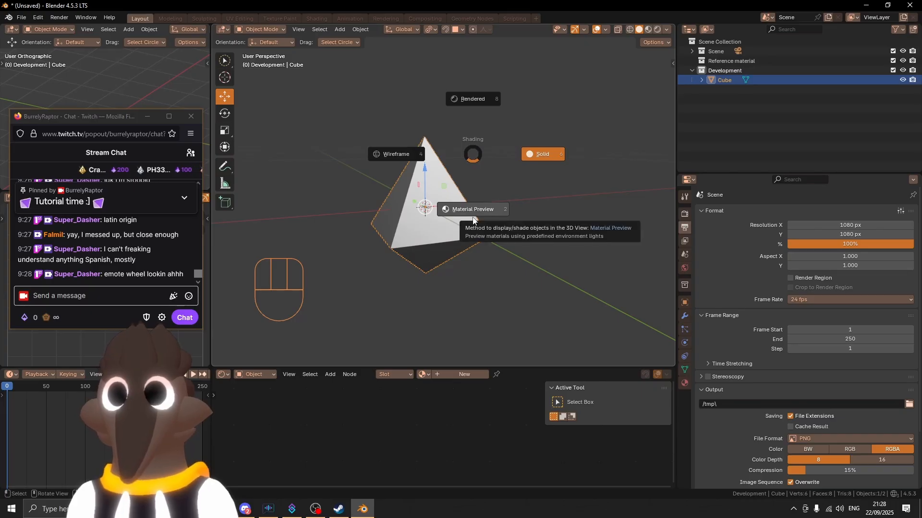
left_click(473, 217)
mouse_move(467, 217)
middle_mouse_down()
mouse_move(345, 235)
mouse_move(508, 234)
mouse_move(448, 237)
mouse_move(387, 221)
mouse_move(441, 222)
mouse_move(470, 231)
mouse_move(489, 253)
mouse_move(368, 249)
mouse_move(361, 223)
mouse_move(388, 142)
mouse_move(425, 204)
mouse_move(502, 225)
mouse_move(462, 203)
middle_mouse_up()
left_click(361, 223)
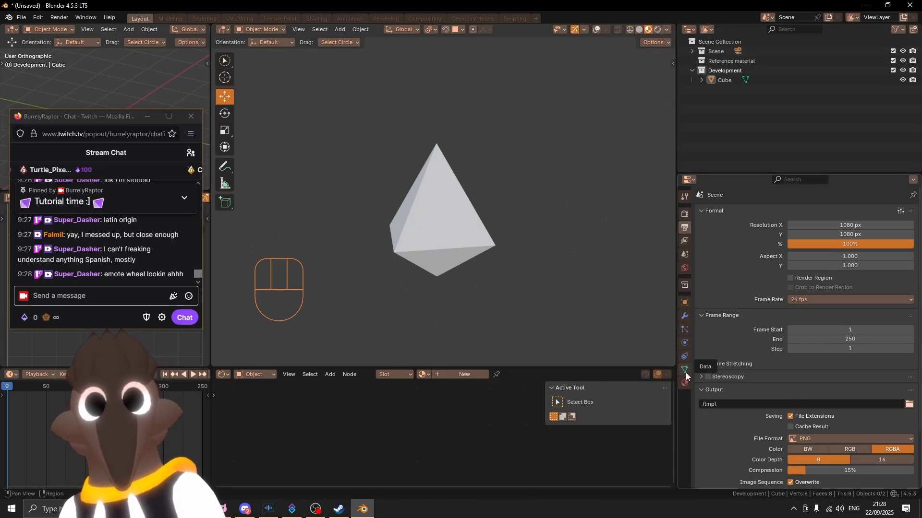
Set the world background strength to 0.800 and the viewport's preview lighting strength to about 0.891.
left_click(685, 268)
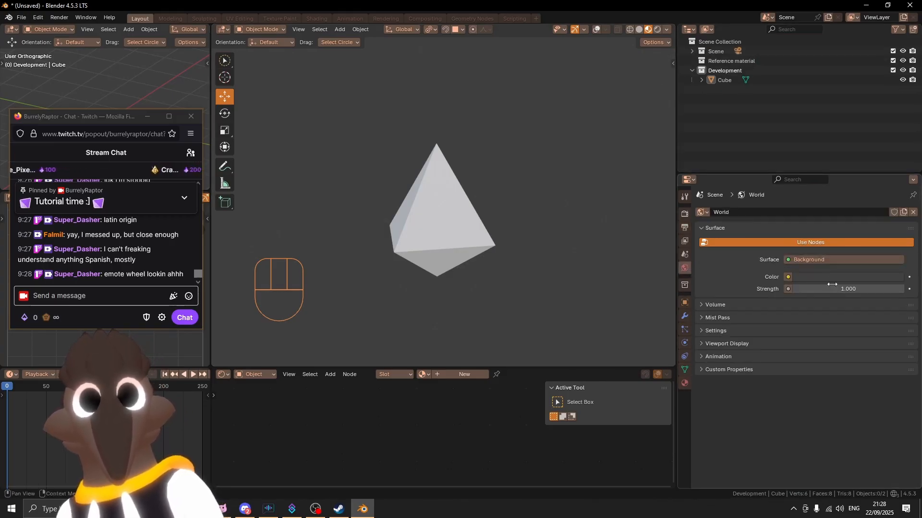
mouse_move(832, 285)
left_mouse_down()
mouse_move(811, 285)
mouse_move(832, 285)
left_mouse_up()
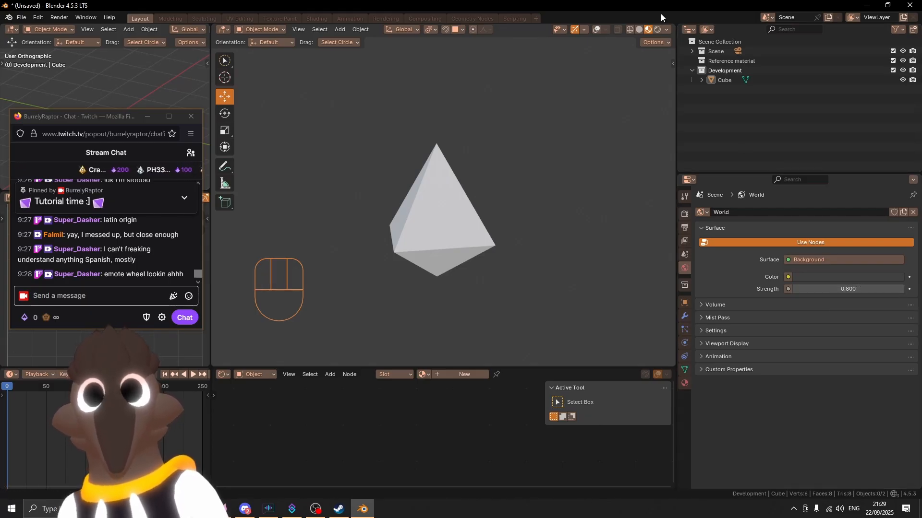
left_click(667, 29)
mouse_move(668, 144)
left_mouse_down()
mouse_move(608, 144)
mouse_move(658, 144)
left_mouse_up()
scroll(431, 159, "down", 5)
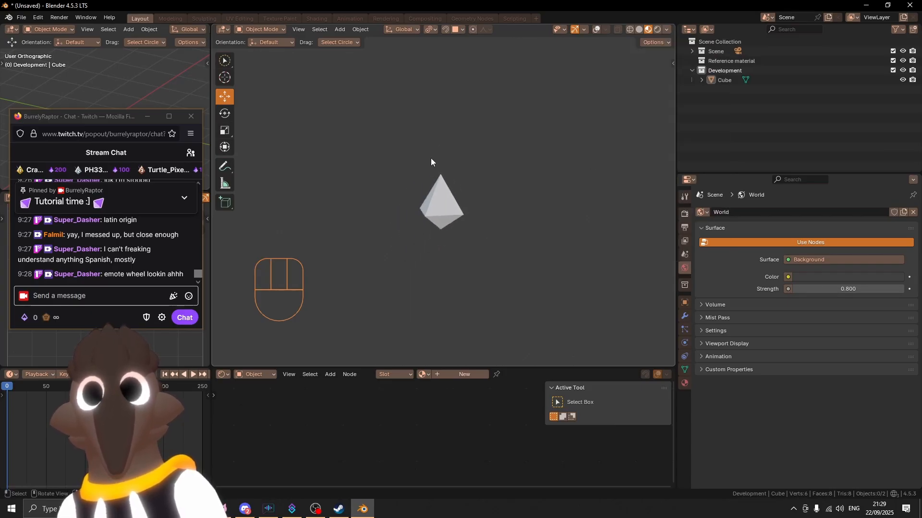
middle_click_drag(430, 158, 473, 154)
Raise the preview lighting's world opacity to 1.000 to show the environment image behind the pyramid.
left_click(666, 30)
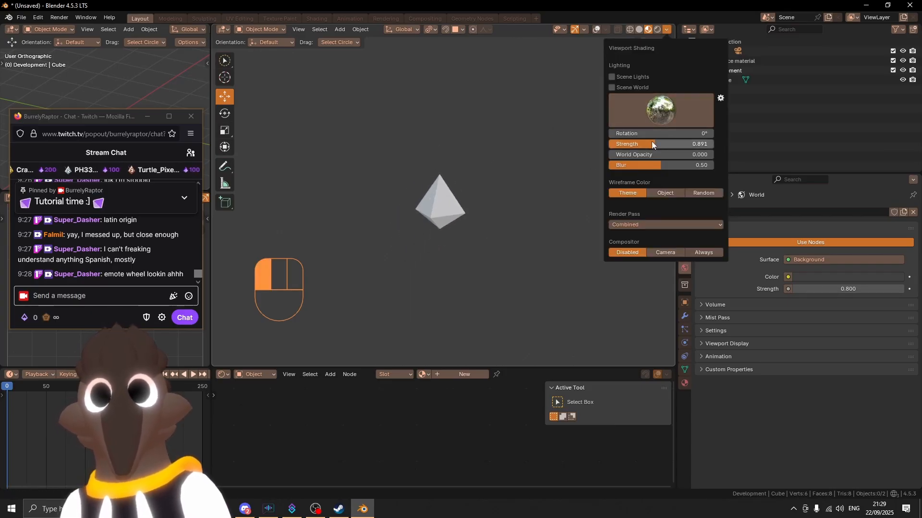
left_click_drag(665, 154, 715, 154)
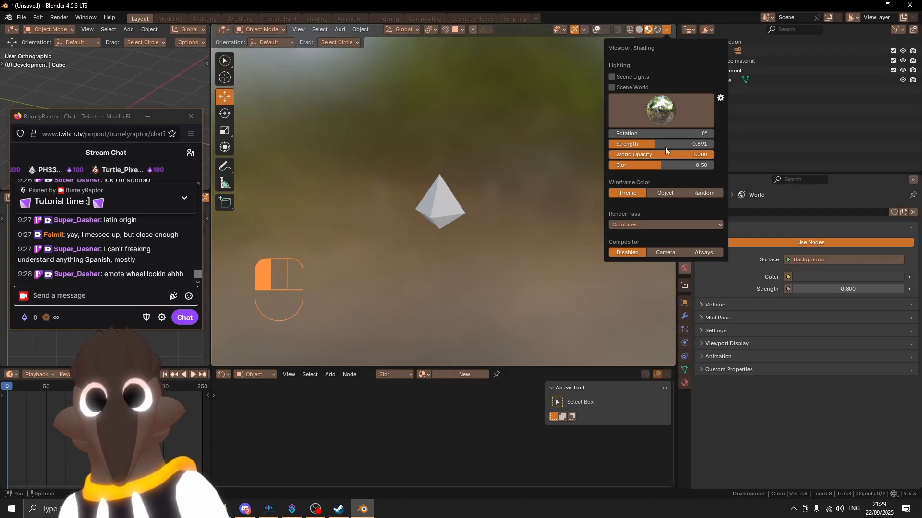
mouse_move(489, 207)
middle_mouse_down()
mouse_move(578, 215)
mouse_move(494, 221)
mouse_move(393, 203)
mouse_move(354, 178)
mouse_move(302, 192)
mouse_move(434, 212)
mouse_move(612, 107)
middle_mouse_up()
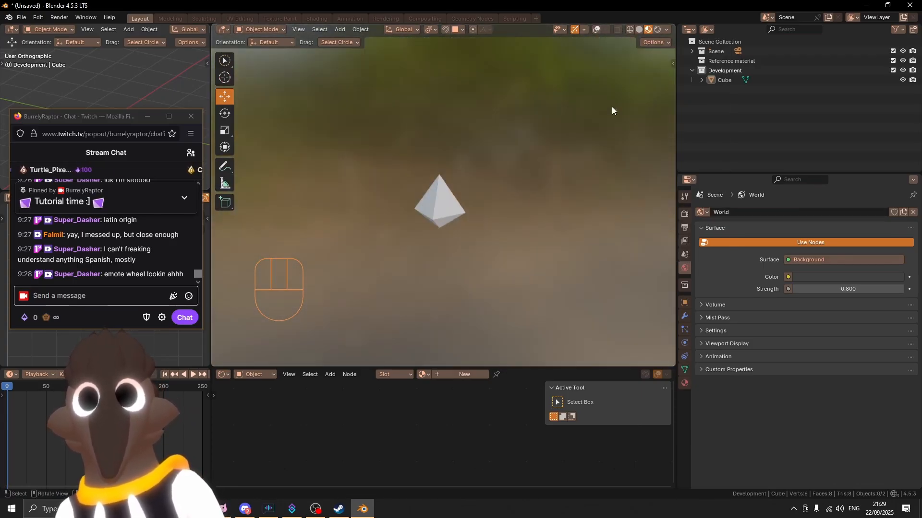
Try the fourth preview lighting environment, choose the second one instead, and view the pyramid against it.
left_click(668, 29)
left_click(661, 110)
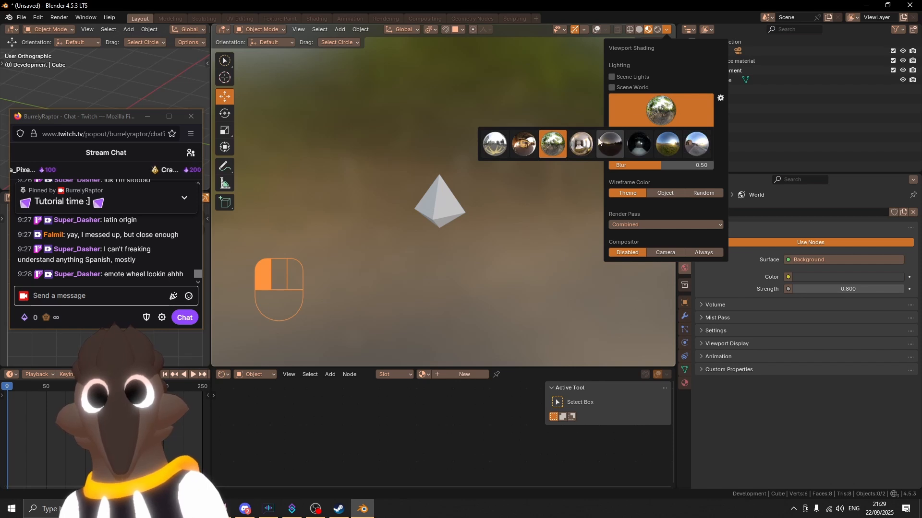
left_click(579, 144)
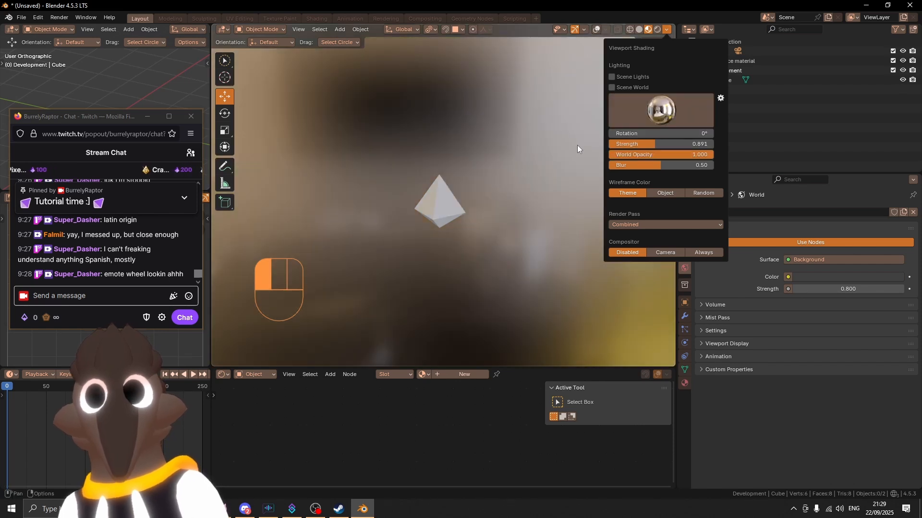
left_click(669, 32)
left_click(648, 101)
left_click(525, 144)
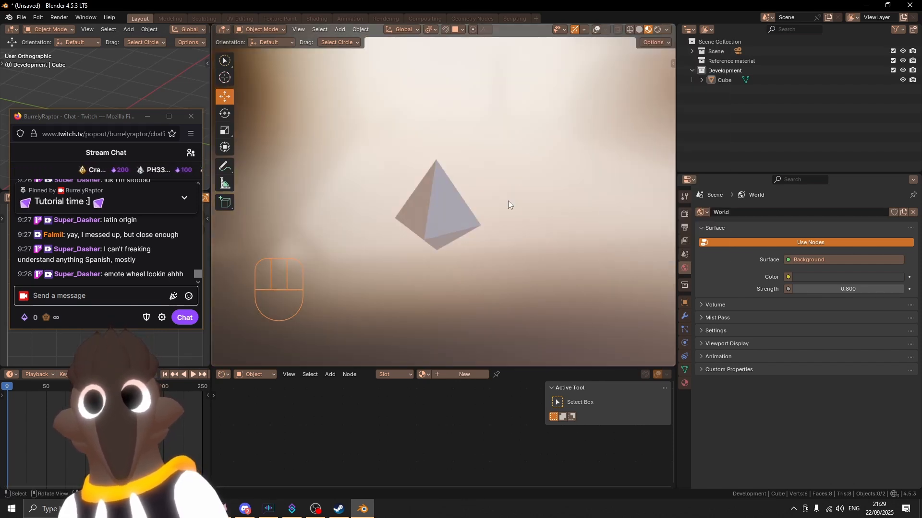
middle_click_drag(508, 200, 481, 225)
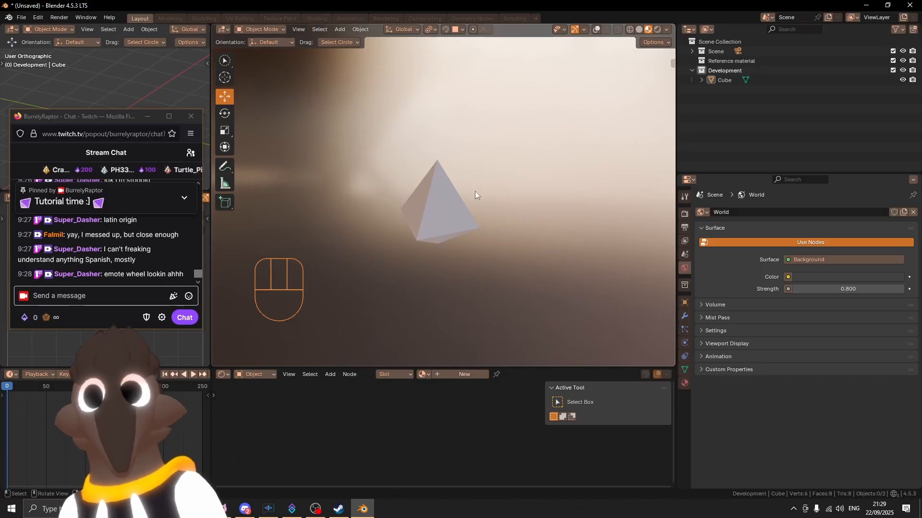
Reduce the preview's world opacity to 0 to restore the plain grey background behind the pyramid.
left_click(667, 30)
left_click_drag(670, 144, 592, 142)
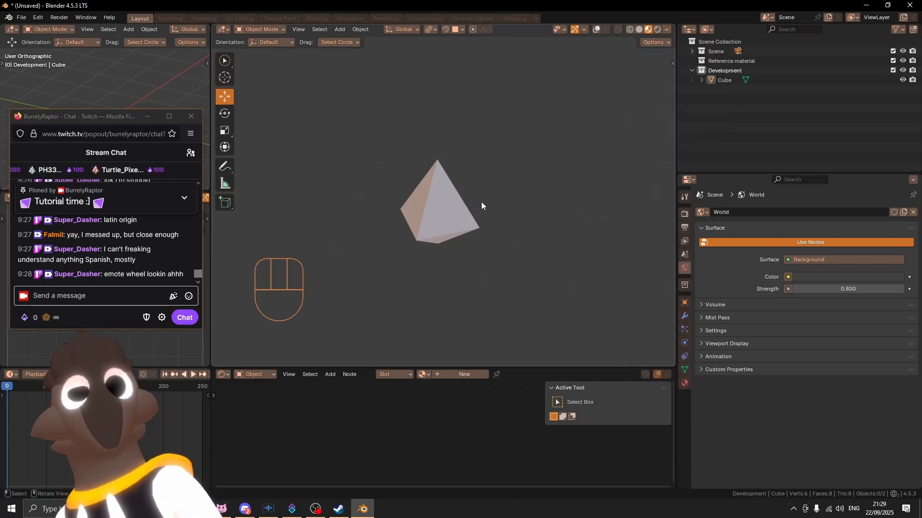
middle_click_drag(478, 205, 455, 224)
middle_click(442, 202, "alt")
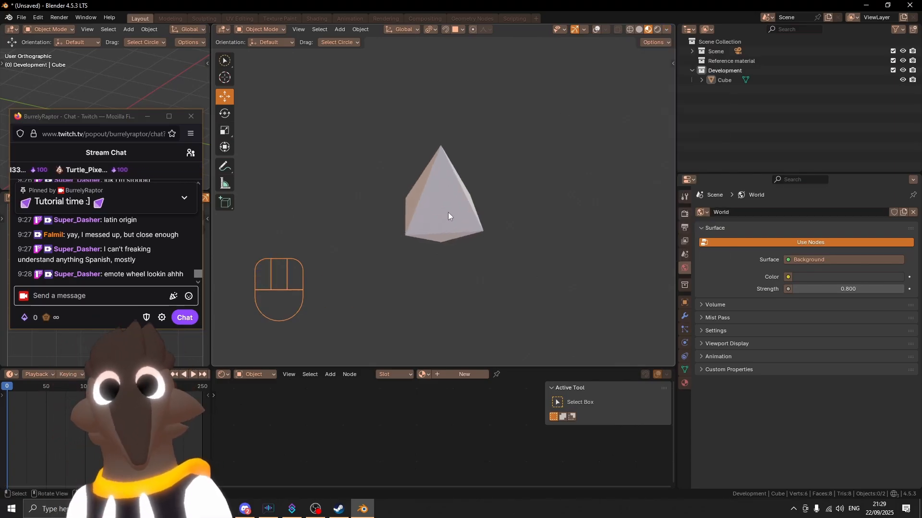
Select the pyramid, add a new material to it and rename the material Vertex Colors.
left_click_drag(533, 368, 528, 344)
left_click(684, 383)
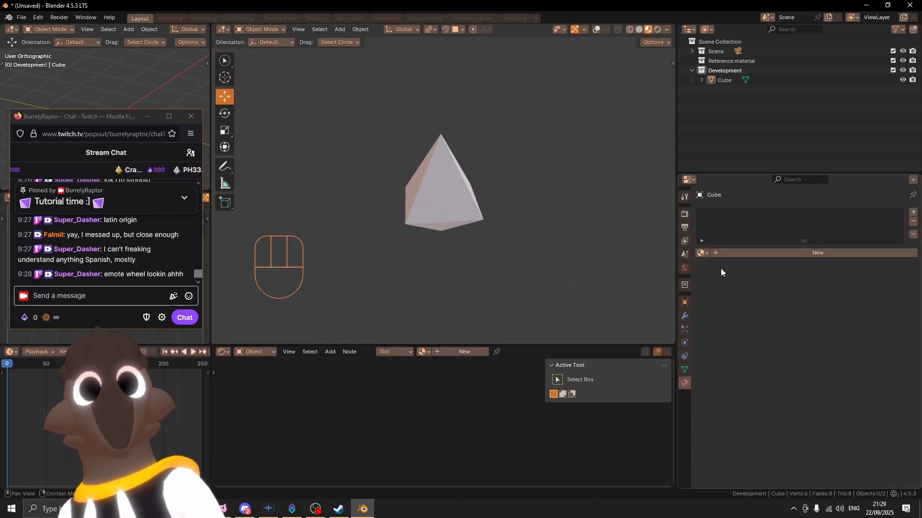
left_click(431, 168)
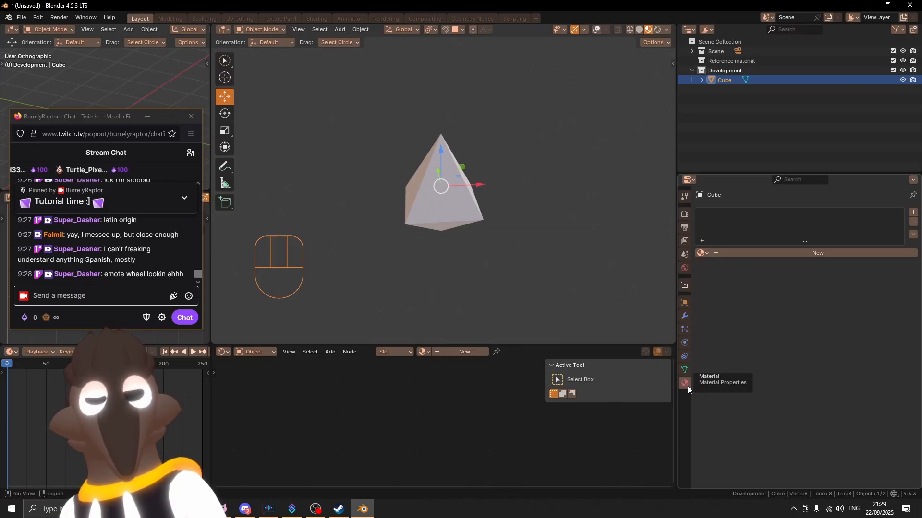
left_click(819, 253)
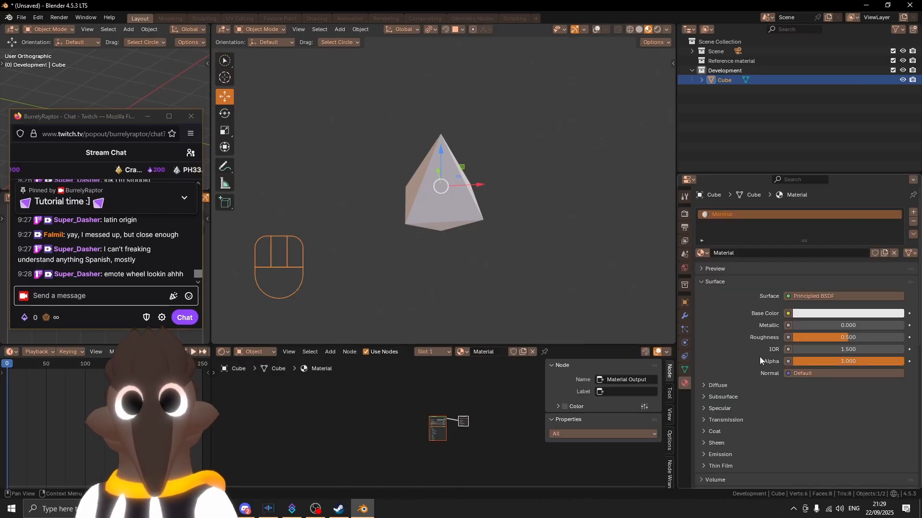
double_click(721, 216)
type("Vertex")
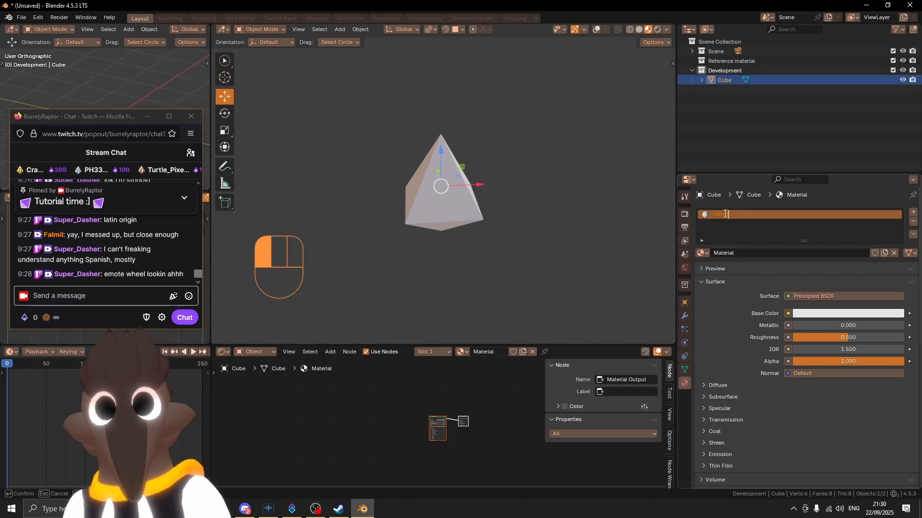
type(" Colors")
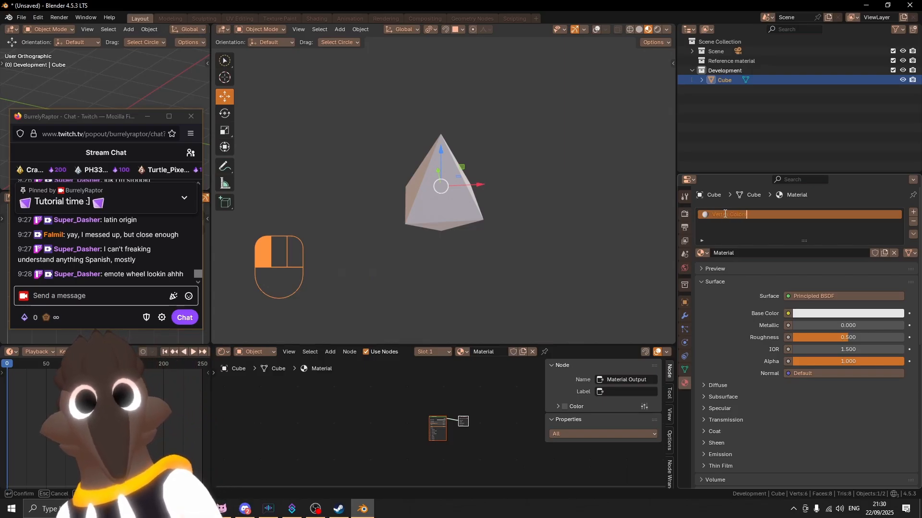
key("Return")
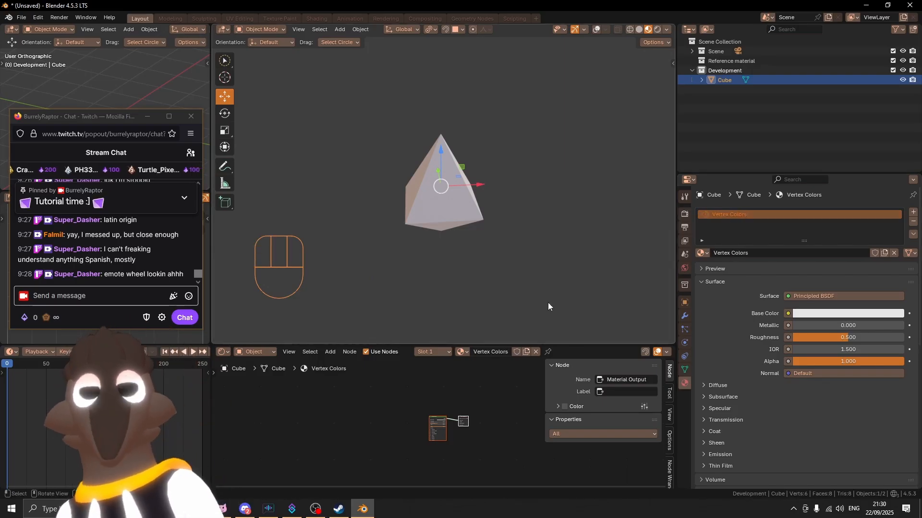
Try enlarging the shader editor and docking it beside the 3D viewport, and merge its area into the viewport.
scroll(445, 413, "up", 3)
scroll(445, 413, "up", 5)
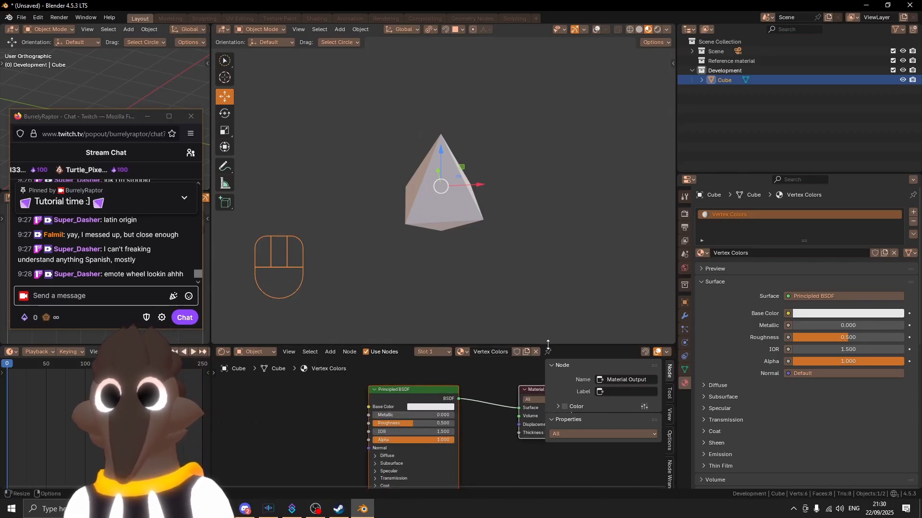
left_click_drag(536, 346, 480, 263)
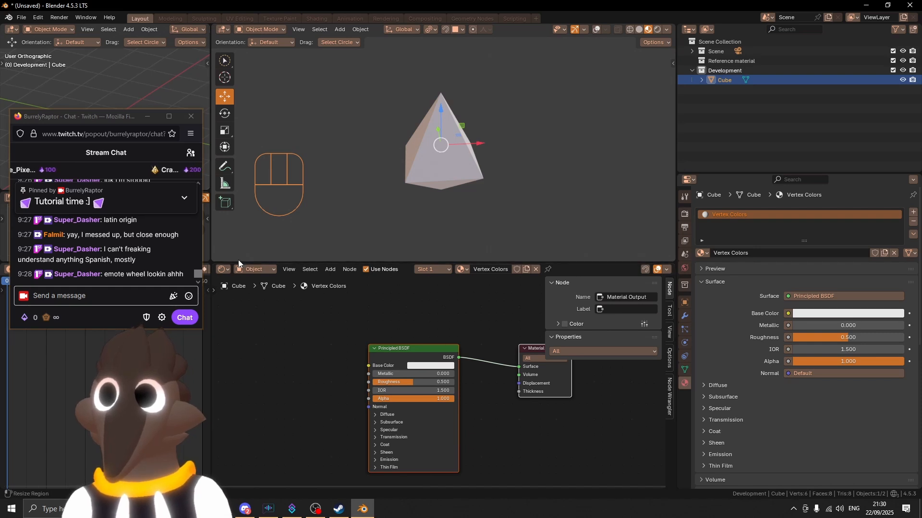
left_click_drag(238, 263, 253, 364)
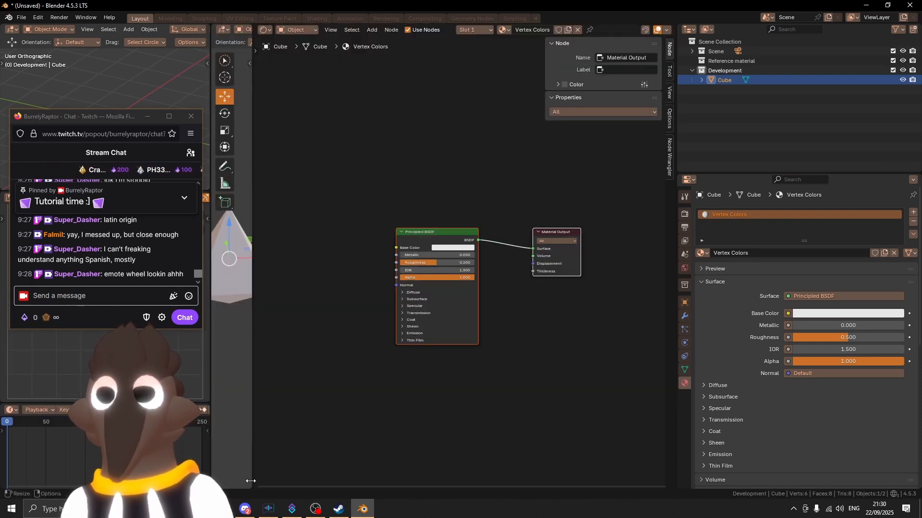
left_click_drag(251, 487, 273, 483)
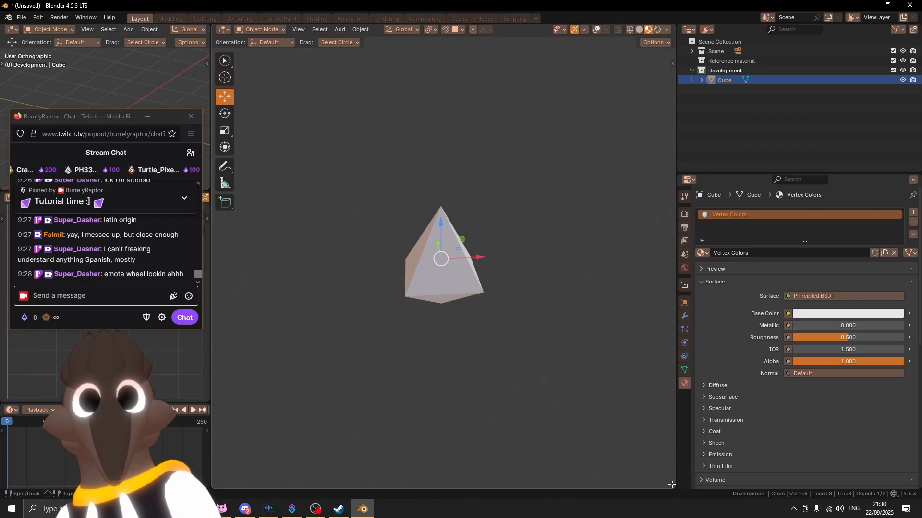
Split a new lower area off the 3D viewport, change it to the Shader Editor and adjust its height.
left_click_drag(672, 485, 542, 308)
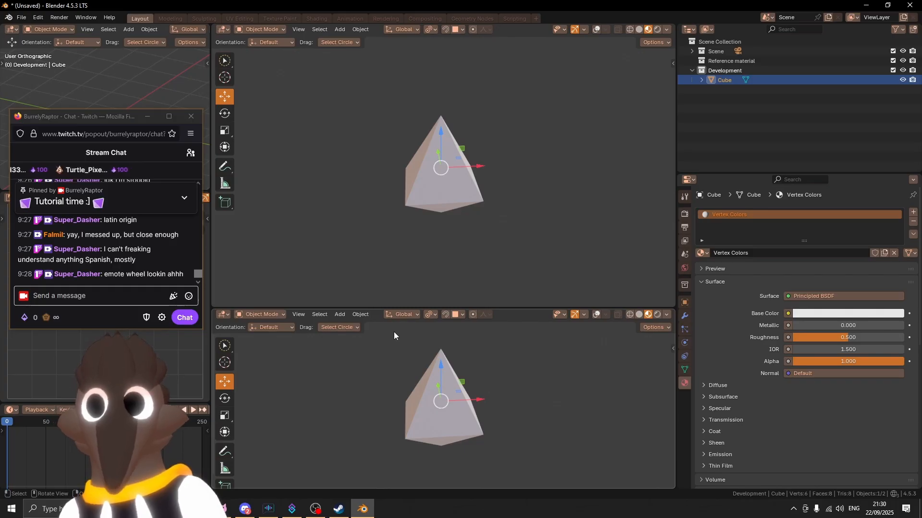
left_click(223, 314)
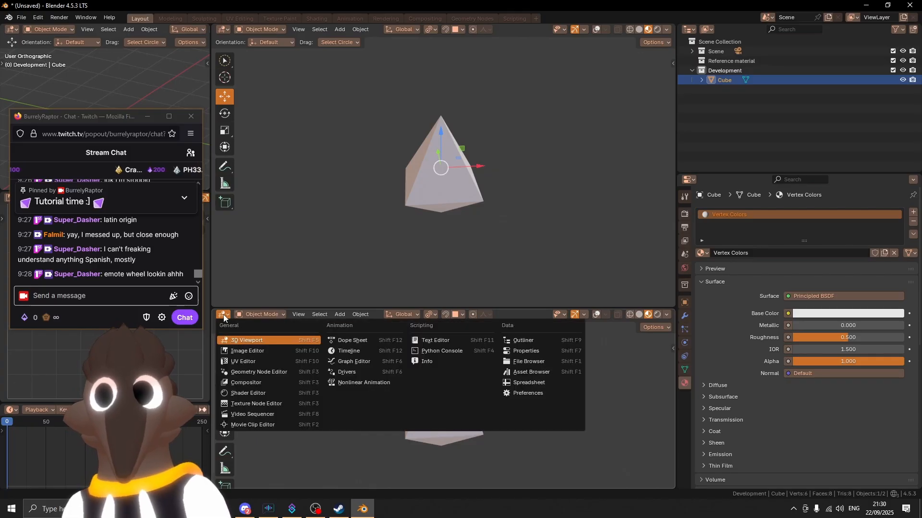
left_click(245, 393)
left_click_drag(521, 308, 517, 304)
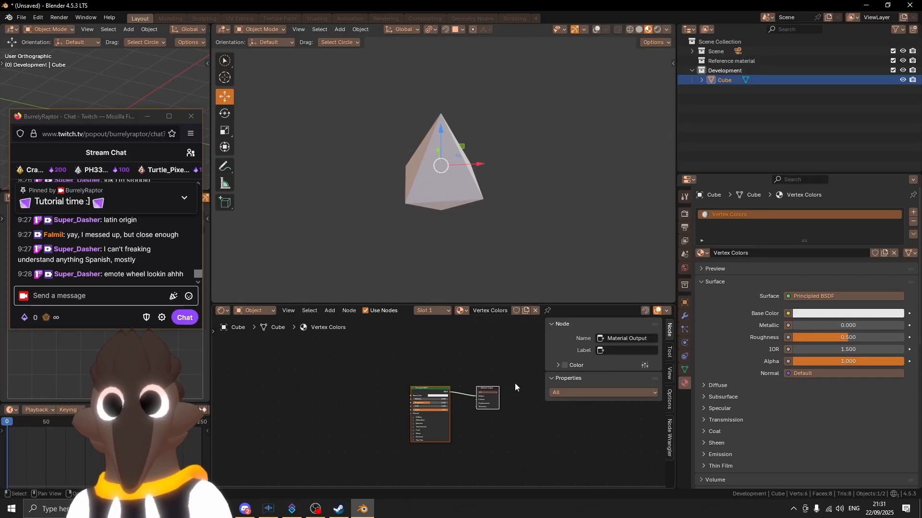
middle_click_drag(515, 383, 491, 373)
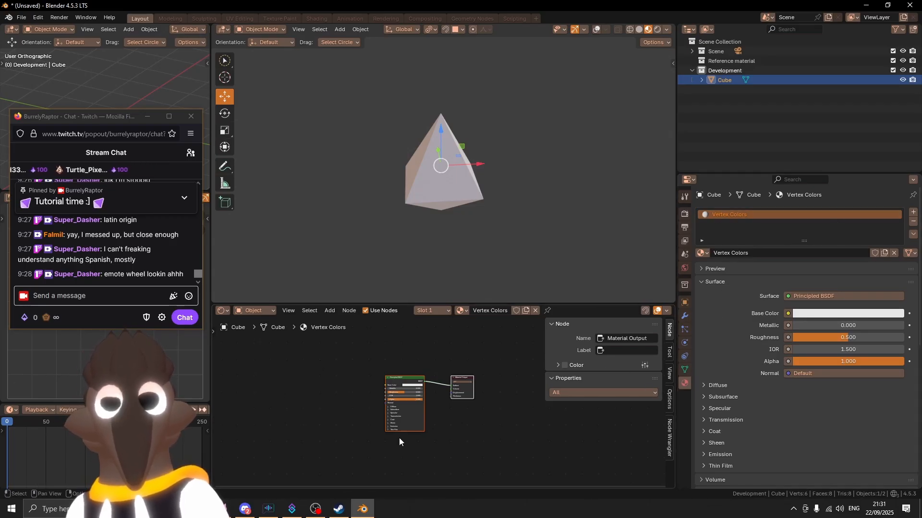
scroll(363, 428, "up", 5)
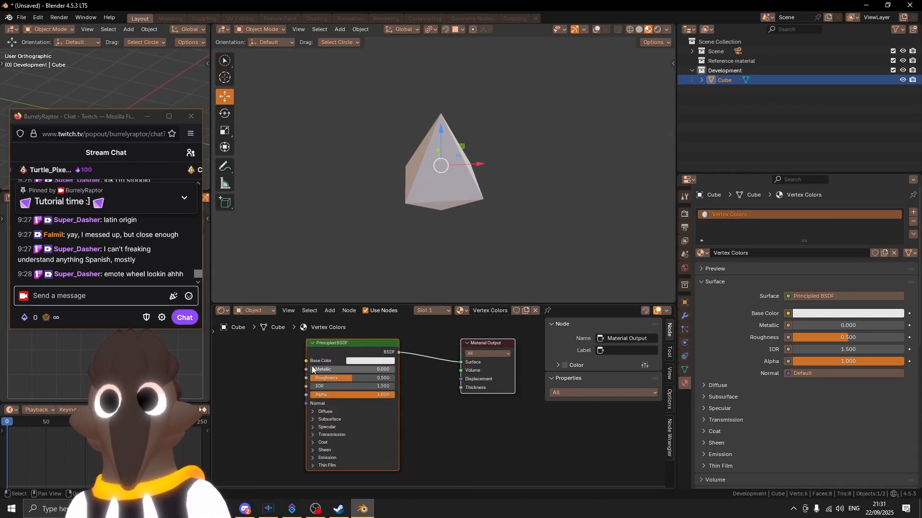
middle_click_drag(312, 370, 406, 350)
middle_click_drag(336, 355, 410, 350)
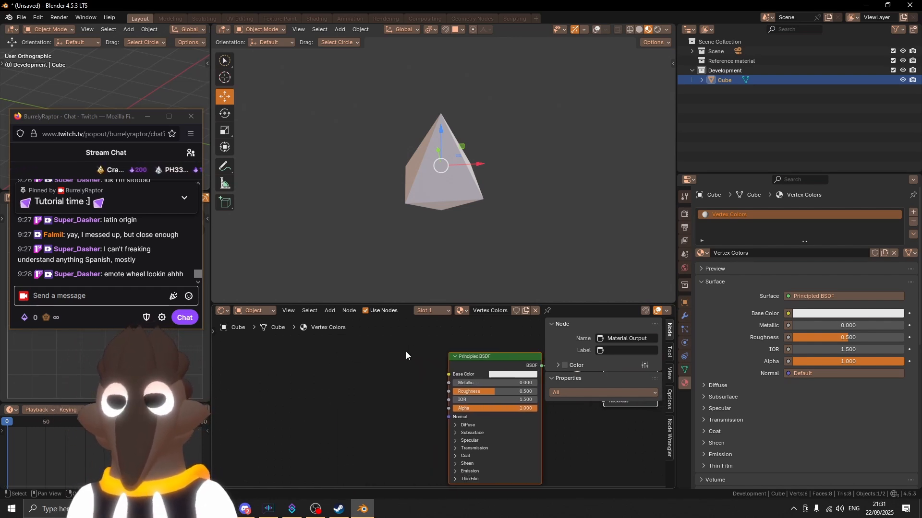
key("shift+a")
right_click(347, 372)
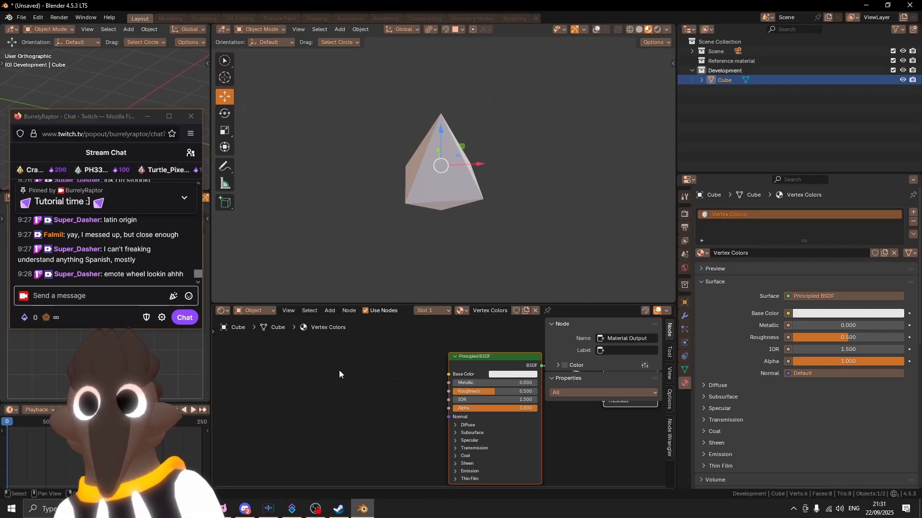
left_click(334, 314)
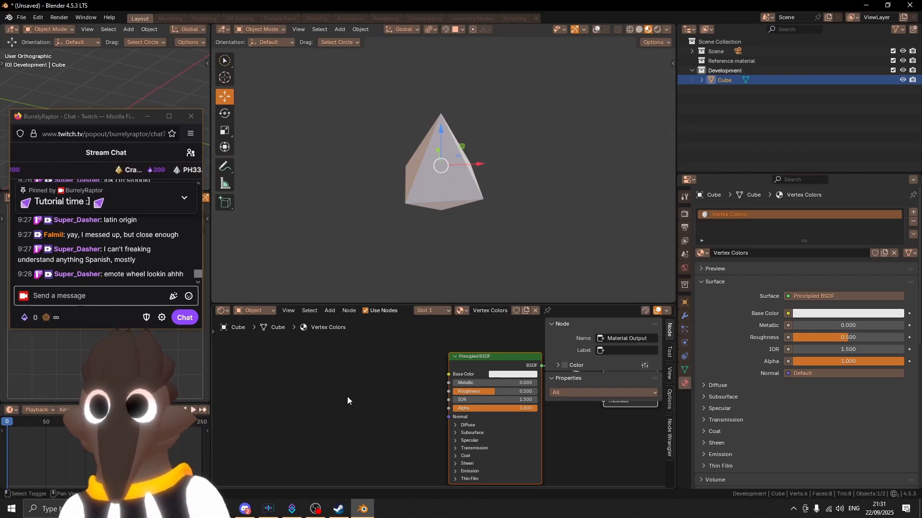
key("shift+a")
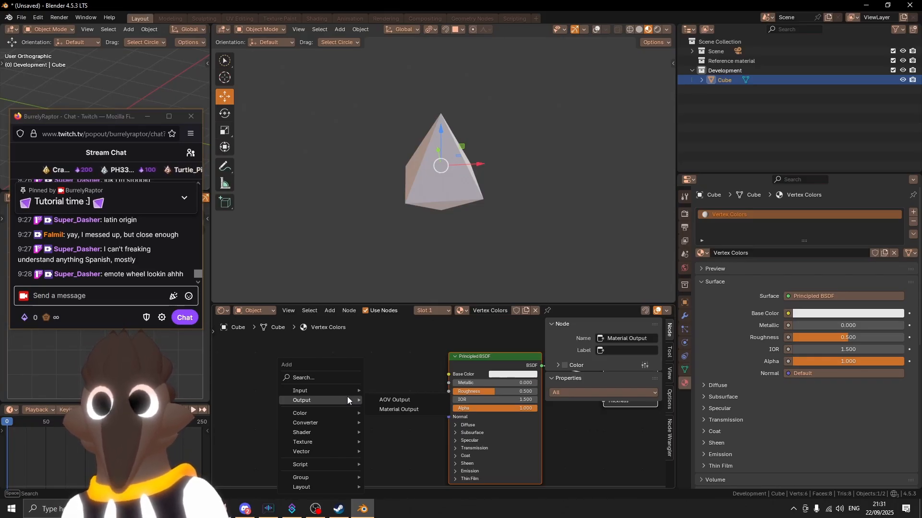
left_click(340, 376)
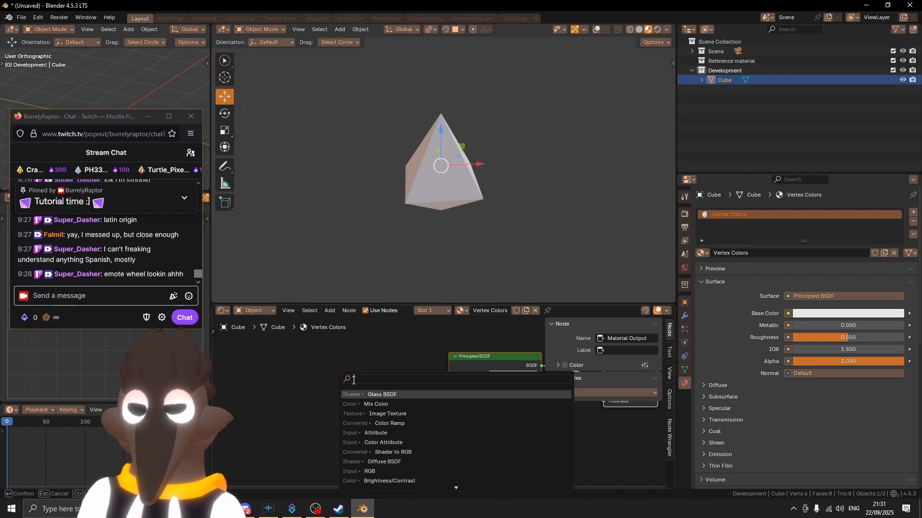
type("attri")
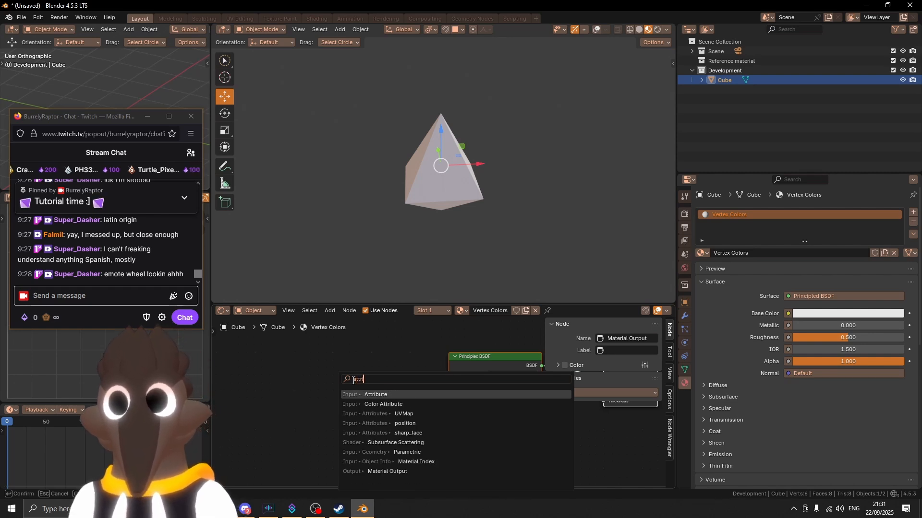
type("b")
key("Down")
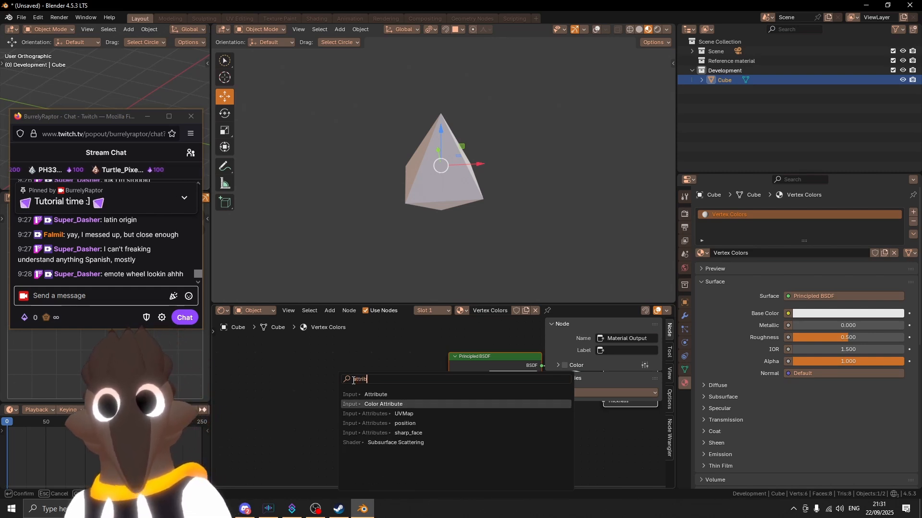
key("Escape")
Add a Color Attribute input node in the Vertex Colors material and place it before the Principled BSDF node.
key("shift+a")
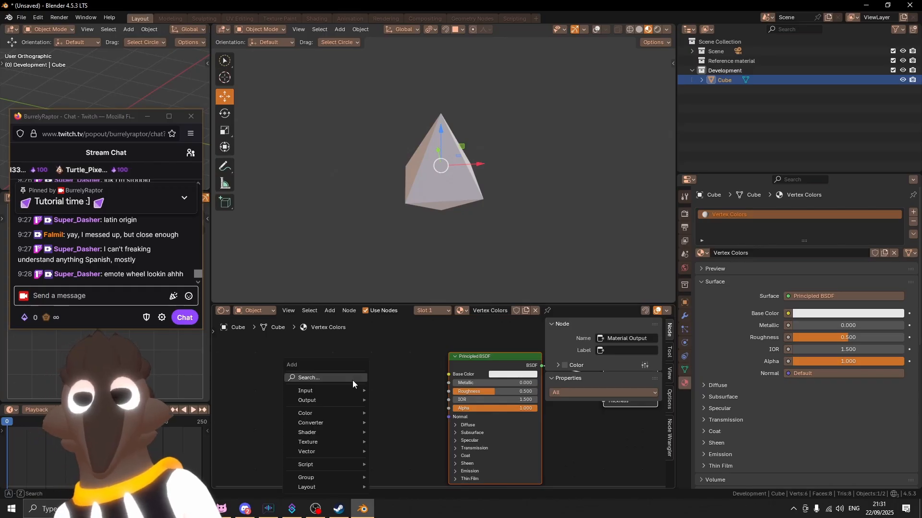
mouse_move(341, 390)
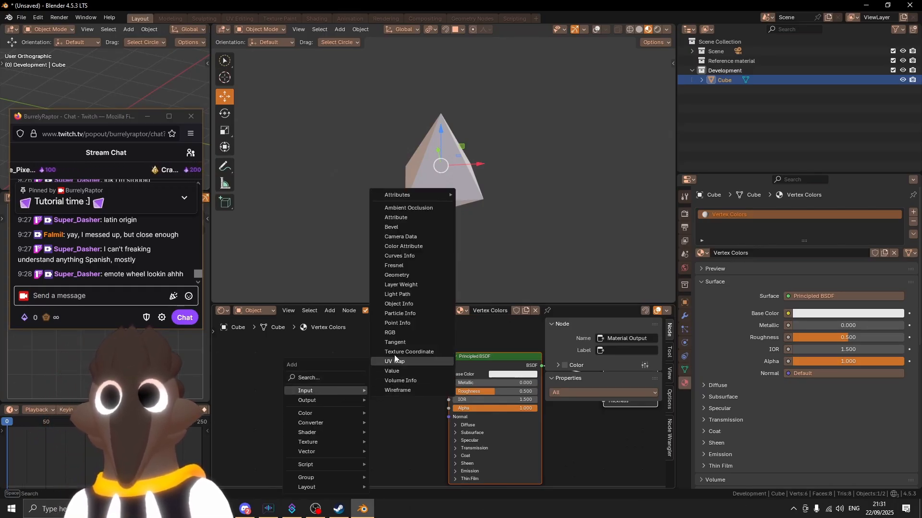
left_click(431, 246)
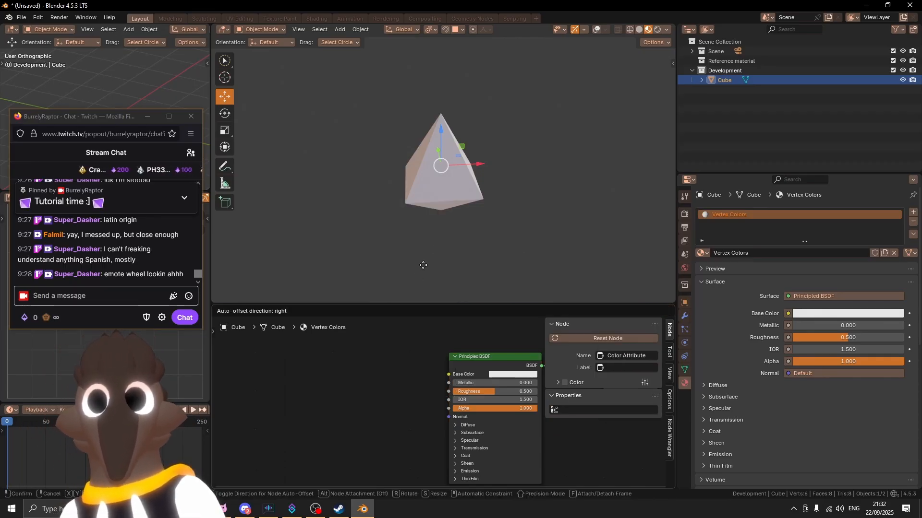
left_click(388, 380)
middle_click_drag(434, 369, 371, 349)
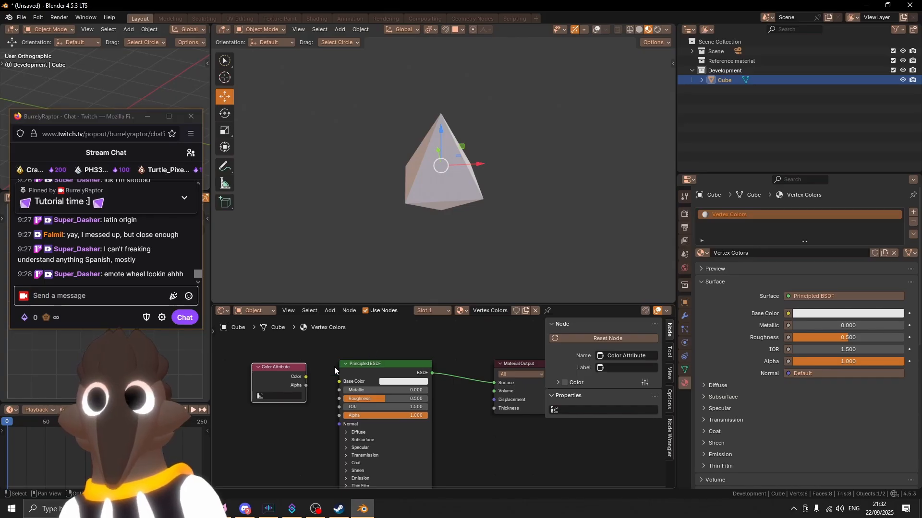
Connect the Color Attribute node's Color output directly to the Material Output's Surface input, bypassing the Principled BSDF.
middle_click_drag(461, 370, 382, 345)
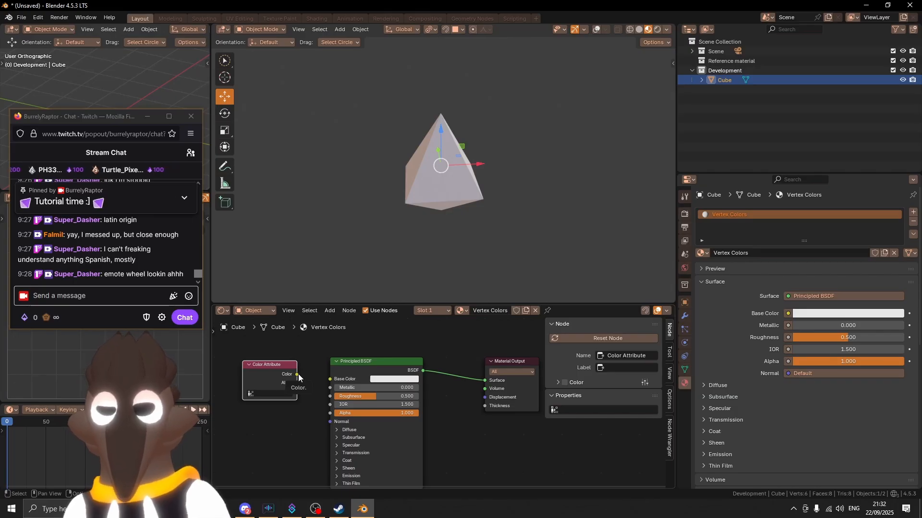
left_click(281, 365, "ctrl+shift")
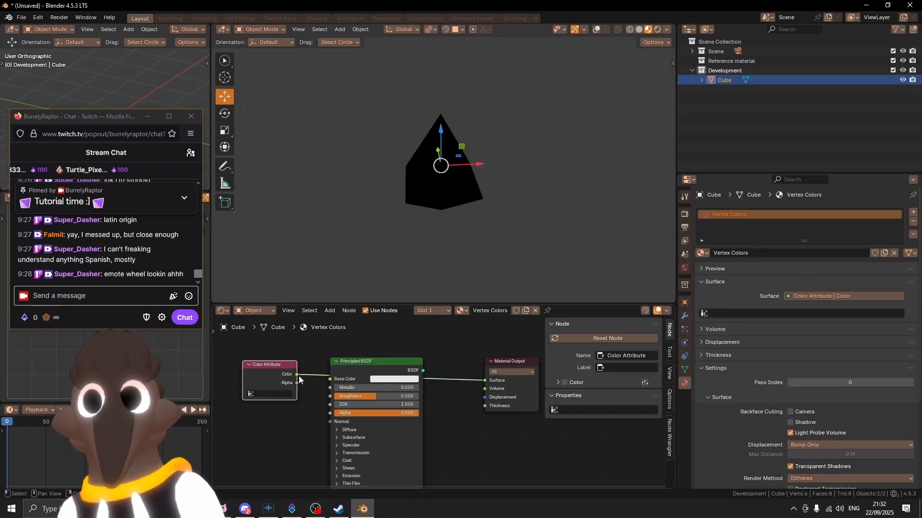
left_click_drag(298, 374, 486, 379)
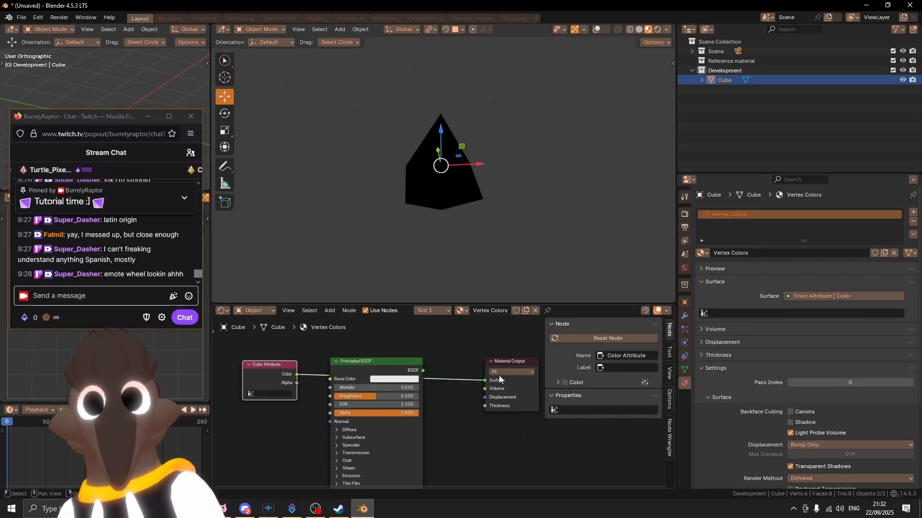
Feed the Color Attribute's Color into the Principled BSDF's Base Color and connect its BSDF output to the Material Output's Surface.
mouse_move(265, 372)
left_mouse_down()
mouse_move(433, 340)
mouse_move(436, 367)
mouse_move(418, 381)
mouse_move(259, 375)
left_mouse_up()
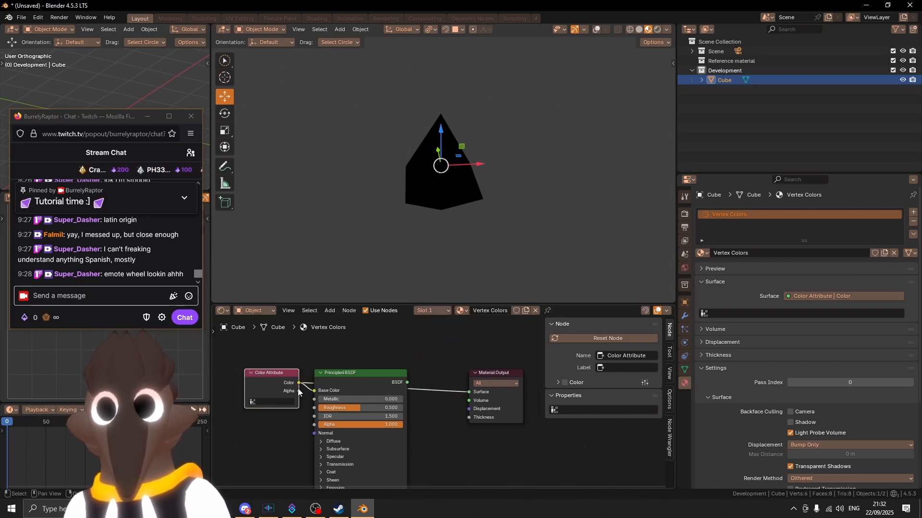
middle_click_drag(302, 378, 325, 366)
left_click(408, 373)
left_click_drag(429, 370, 491, 379)
middle_click_drag(446, 187, 504, 162)
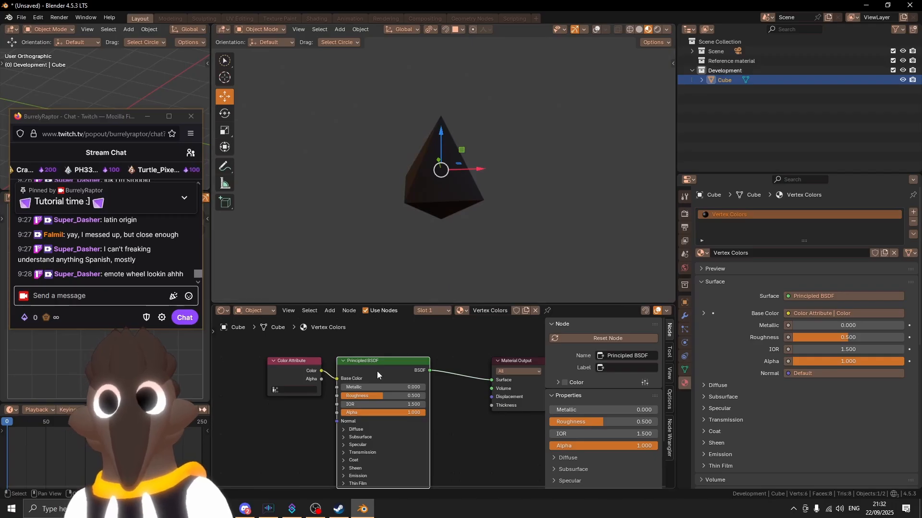
Link the Color Attribute's Color output straight to the Material Output's Surface and delete the Principled BSDF node.
left_click(303, 362)
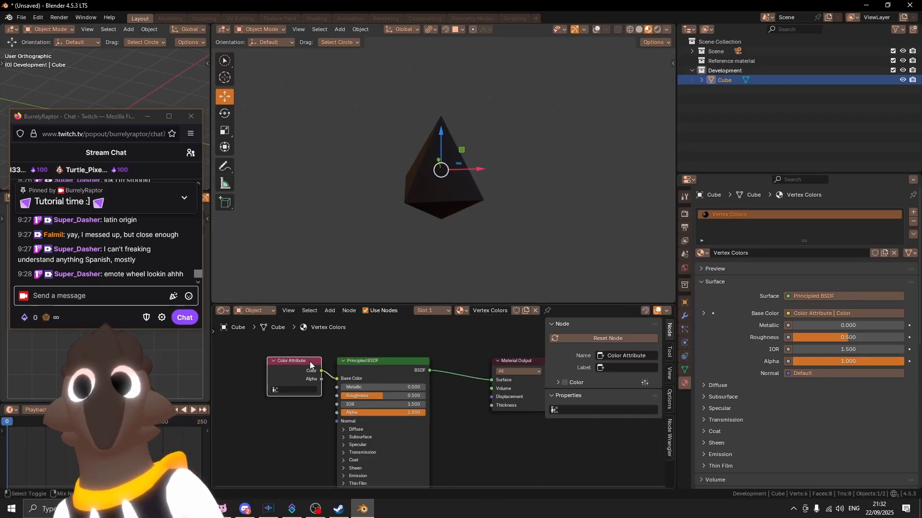
left_click(310, 365, "ctrl+shift")
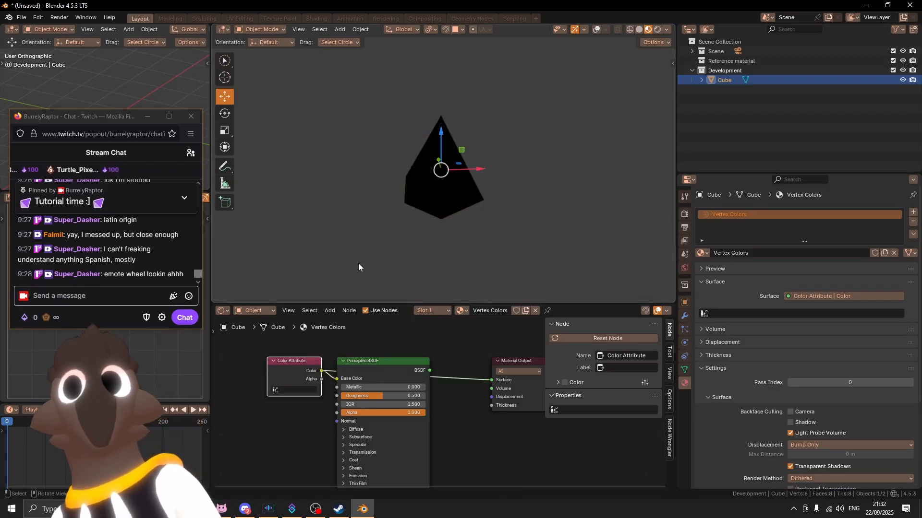
middle_click_drag(373, 365, 379, 369)
left_click(375, 358)
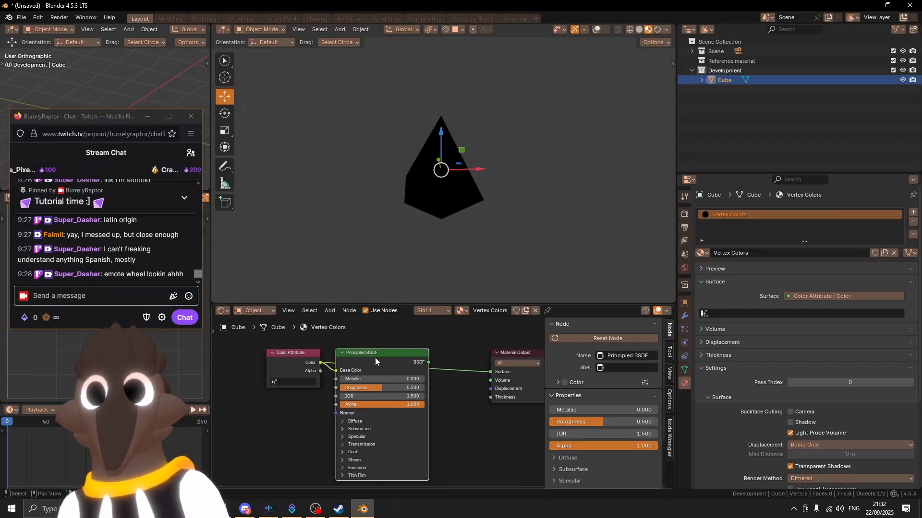
key("Delete")
Move the Color Attribute node close to the Material Output node to tidy the node layout.
left_click_drag(277, 360, 438, 356)
middle_click_drag(457, 354, 384, 375)
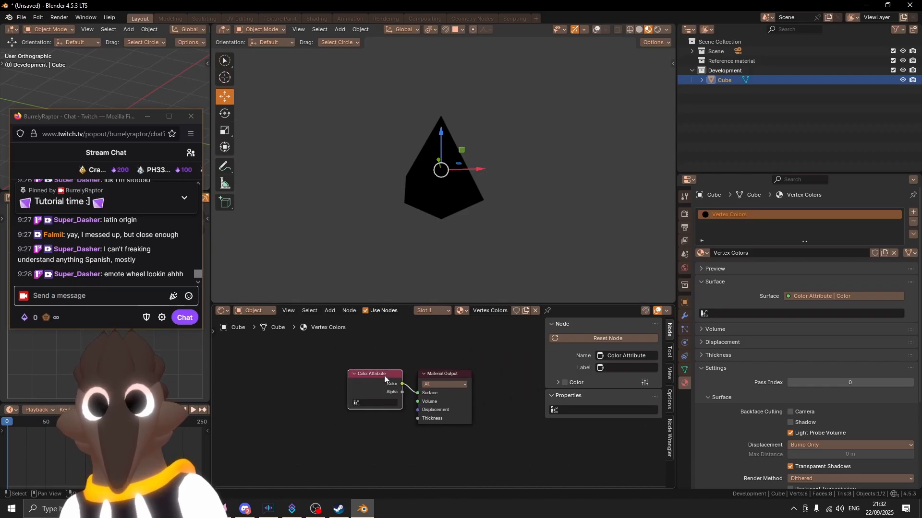
left_click_drag(434, 375, 435, 376)
middle_click_drag(431, 361, 436, 362)
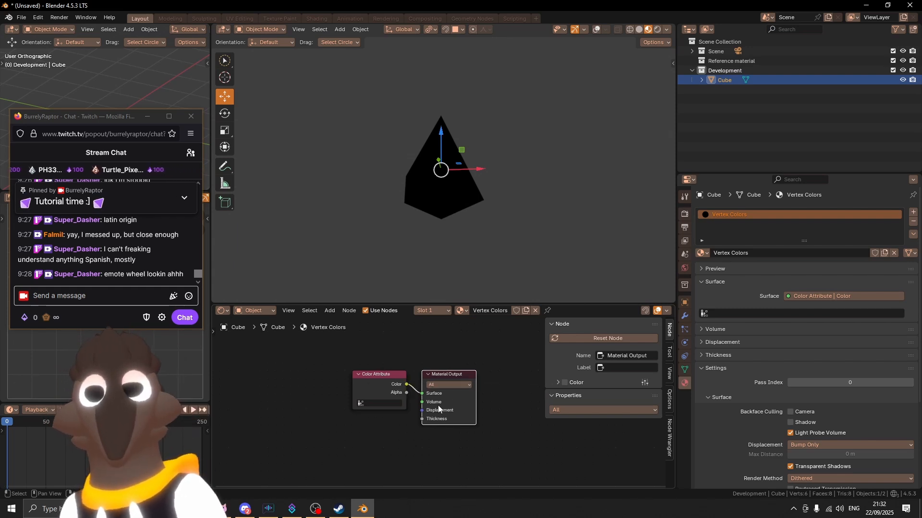
middle_click_drag(396, 374, 406, 382)
Switch the 3D viewport to the front view of the double pyramid.
middle_click_drag(449, 171, 464, 182, "shift")
key("KP_1")
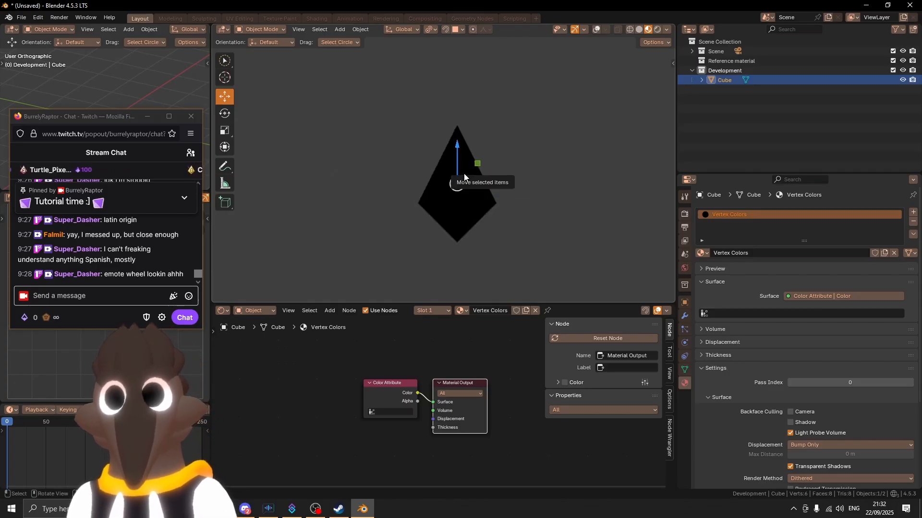
middle_click_drag(498, 209, 494, 203, "shift")
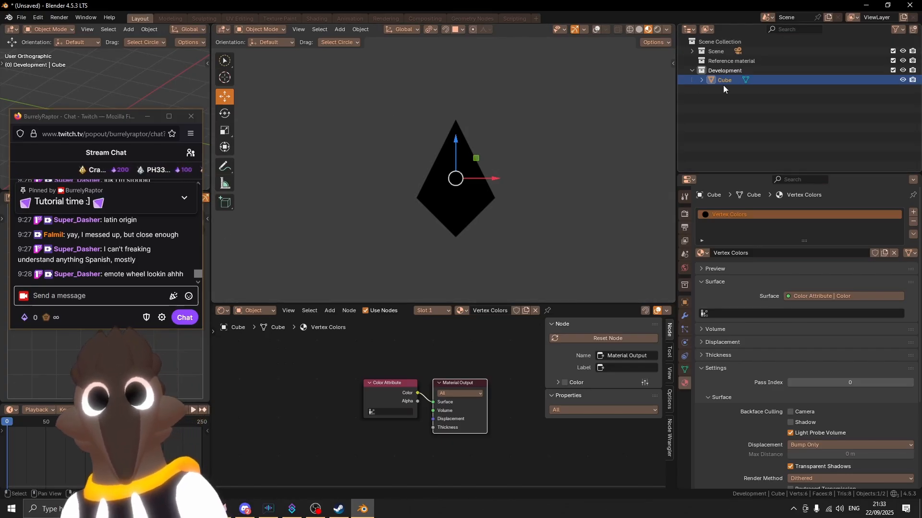
left_click_drag(458, 214, 459, 216)
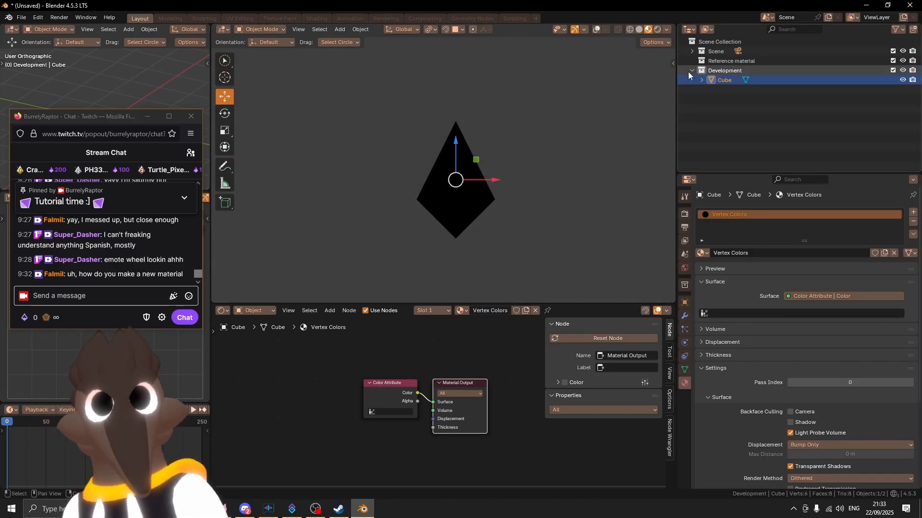
Rename the Cube object in the Development collection as Bitty.
double_click(729, 78)
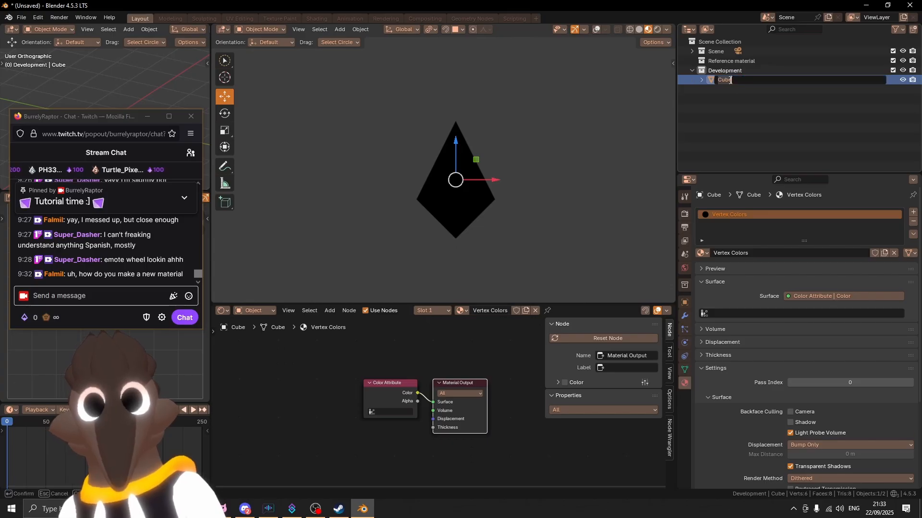
type("Bitty")
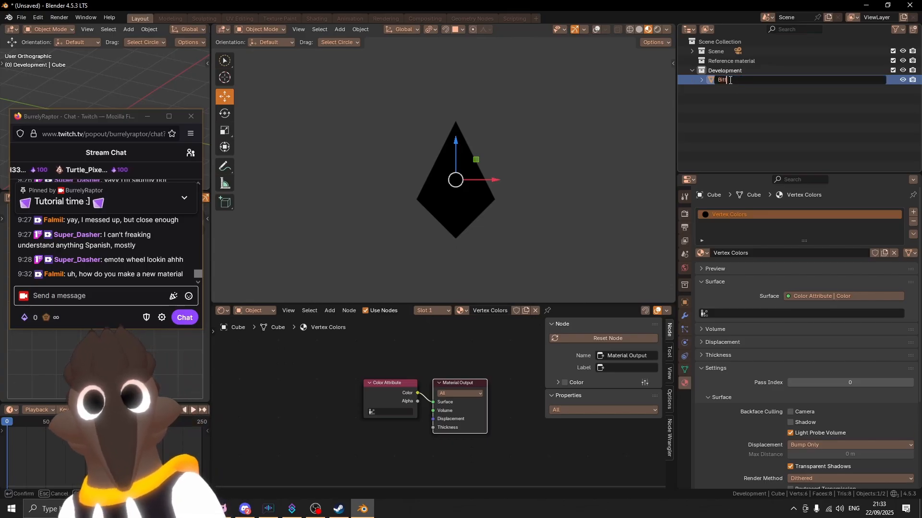
key("Return")
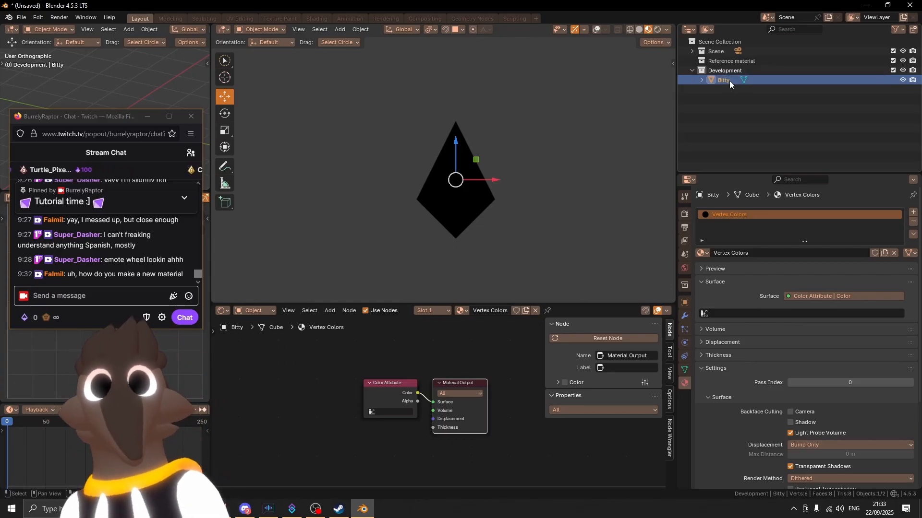
Remove the material slot from the Bitty object, reassign the existing Vertex Colors material, and deselect the object.
left_click(687, 182)
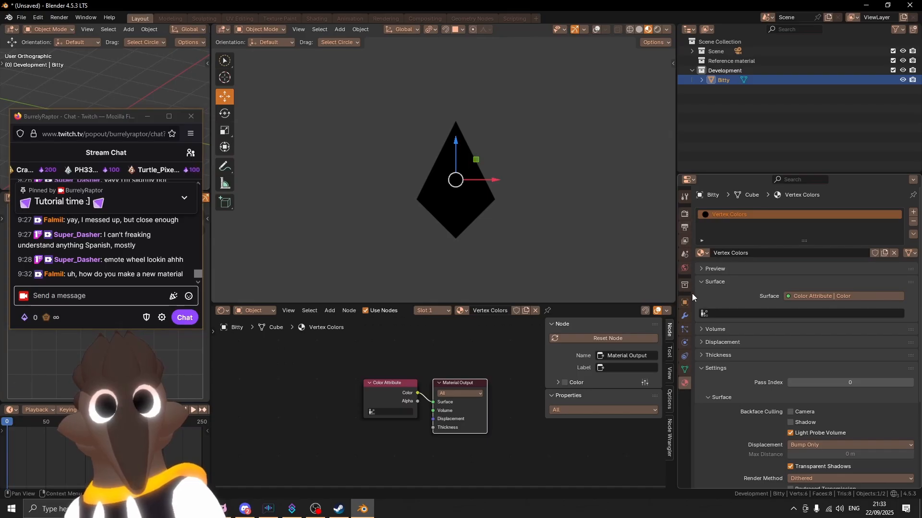
left_click(689, 218)
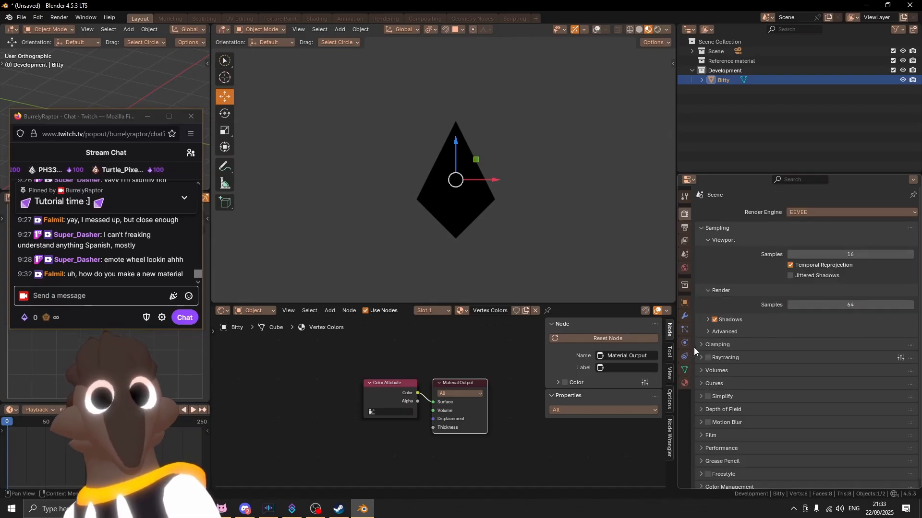
left_click(687, 384)
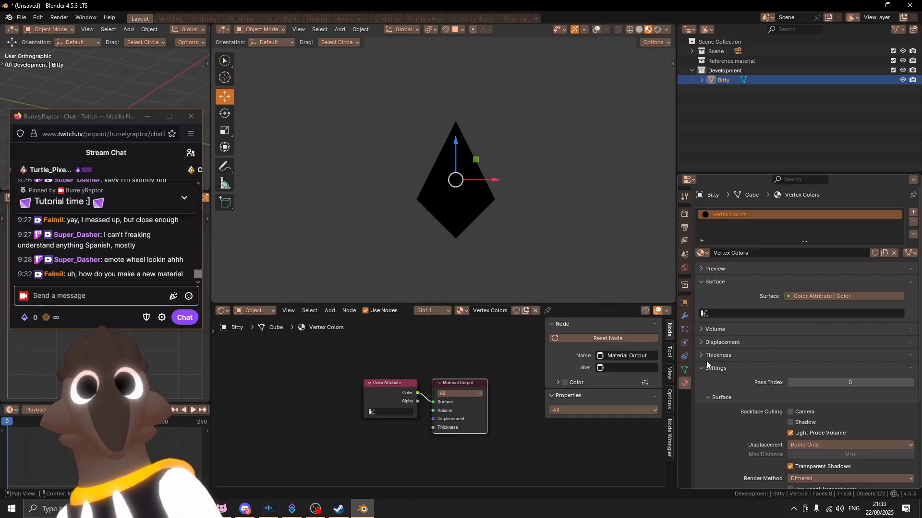
left_click(912, 221)
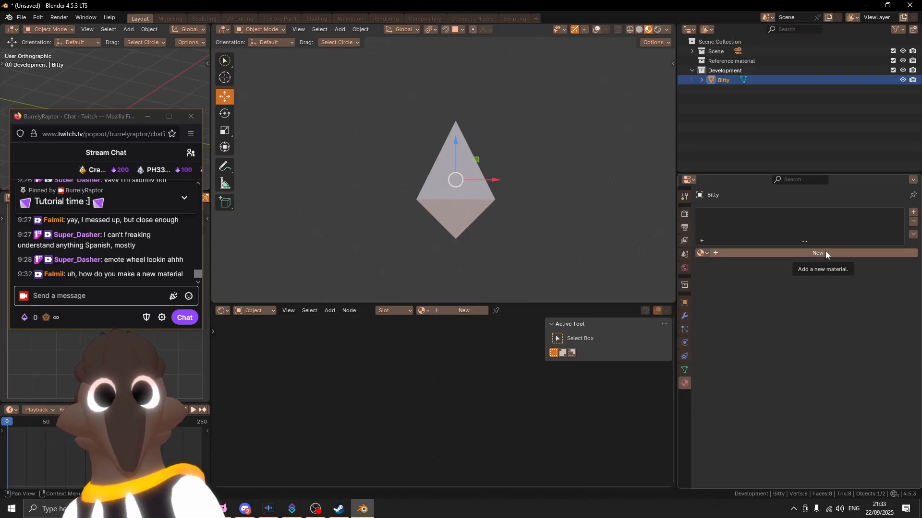
left_click(702, 253)
left_click(715, 268)
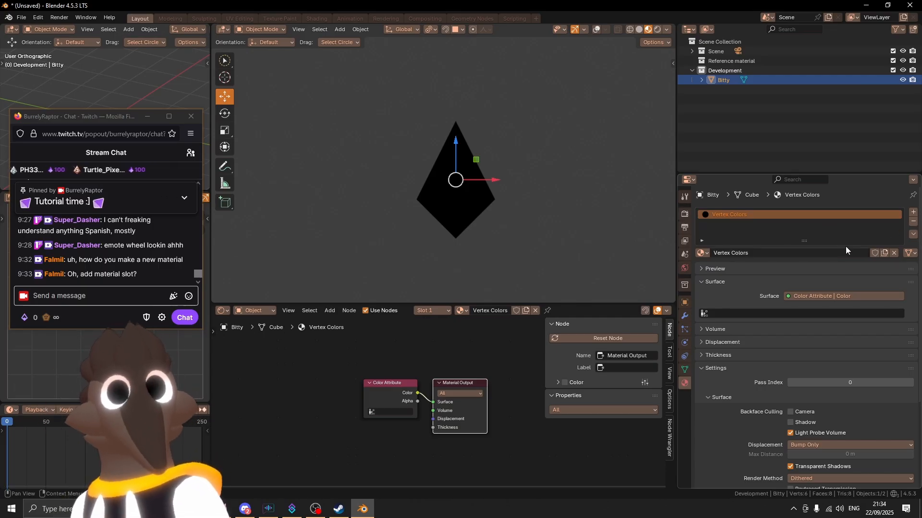
left_click(562, 215)
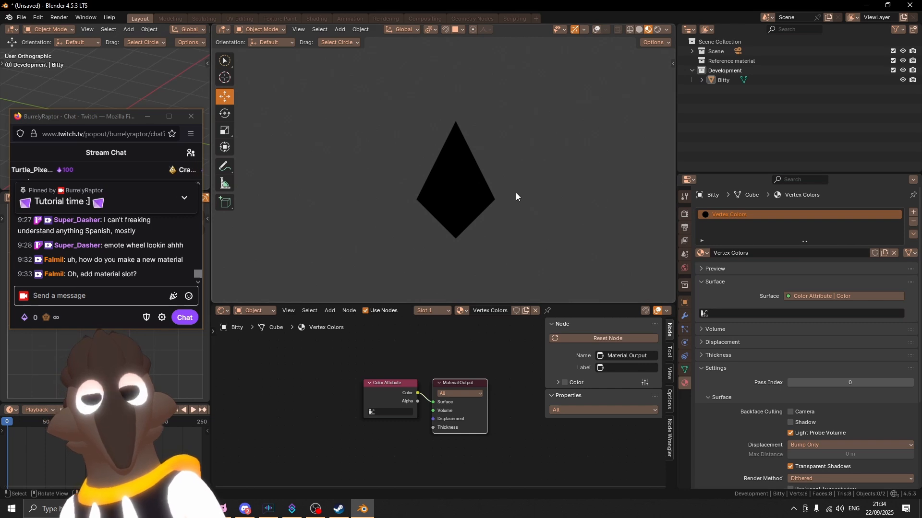
Undo the deselection, removal and reassignment of Bitty's Vertex Colors material slot.
key("ctrl+z")
key("ctrl+z")
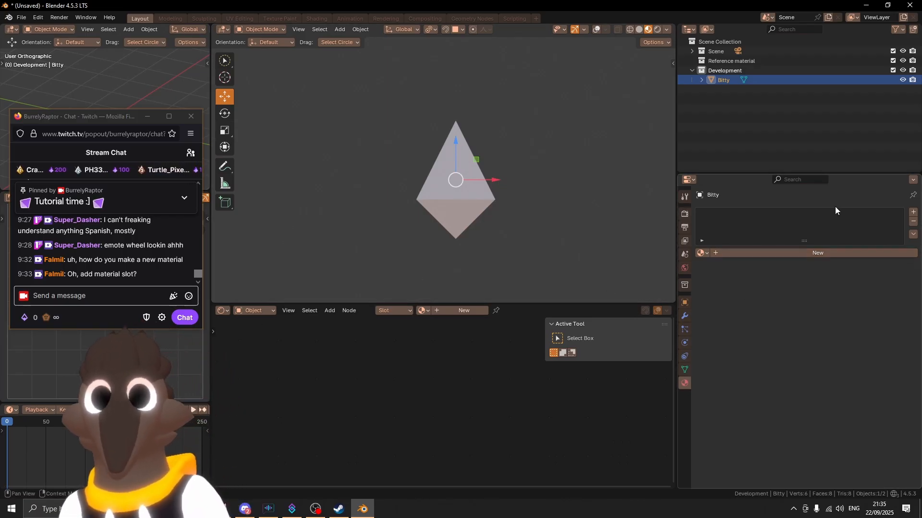
key("ctrl+z")
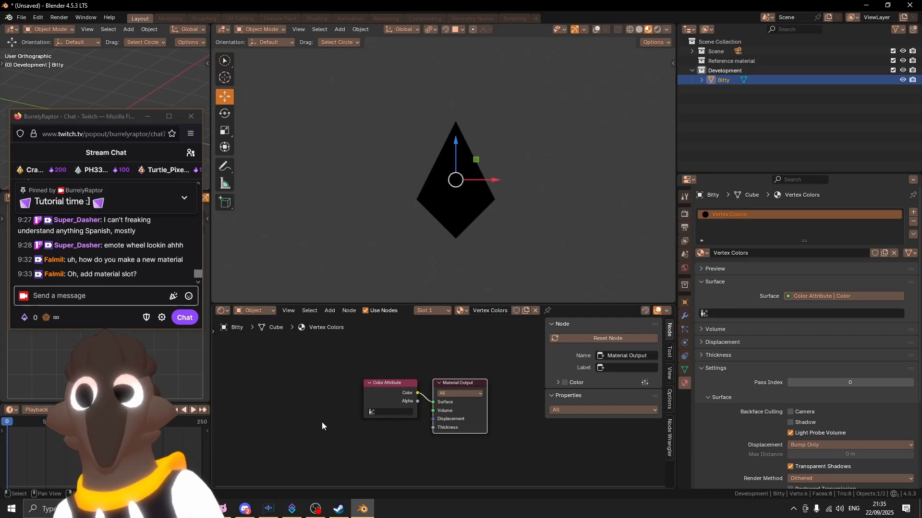
Enable Screencast Keys in the 3D viewport, make the viewport slightly taller, and deselect Bitty.
key("n")
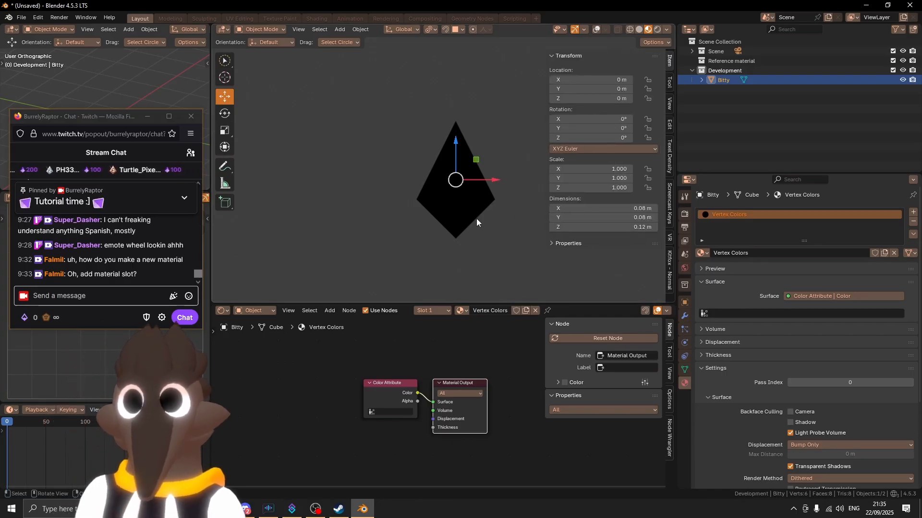
left_click(669, 202)
left_click(558, 56)
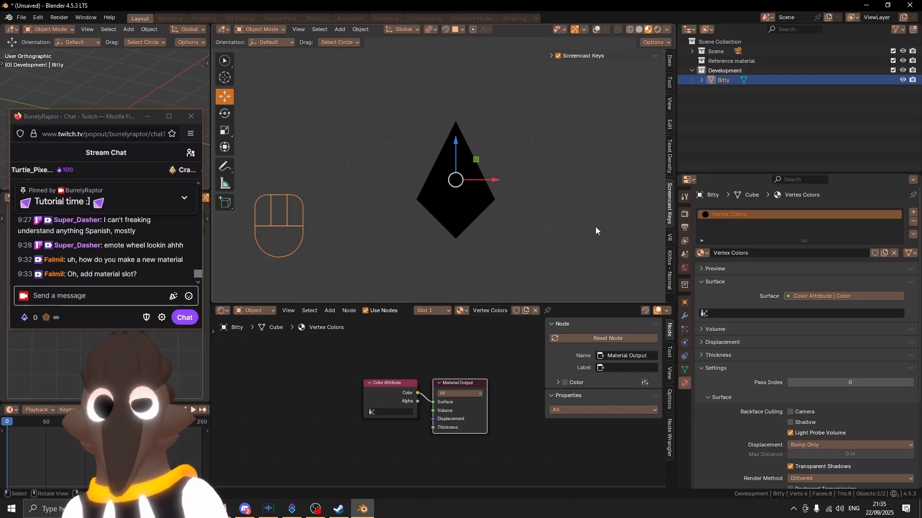
left_click_drag(605, 304, 602, 318)
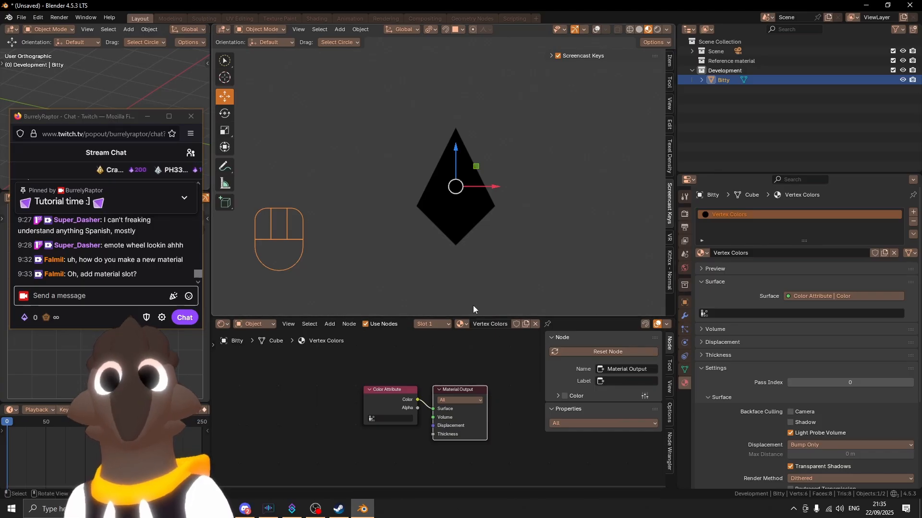
left_click(533, 249)
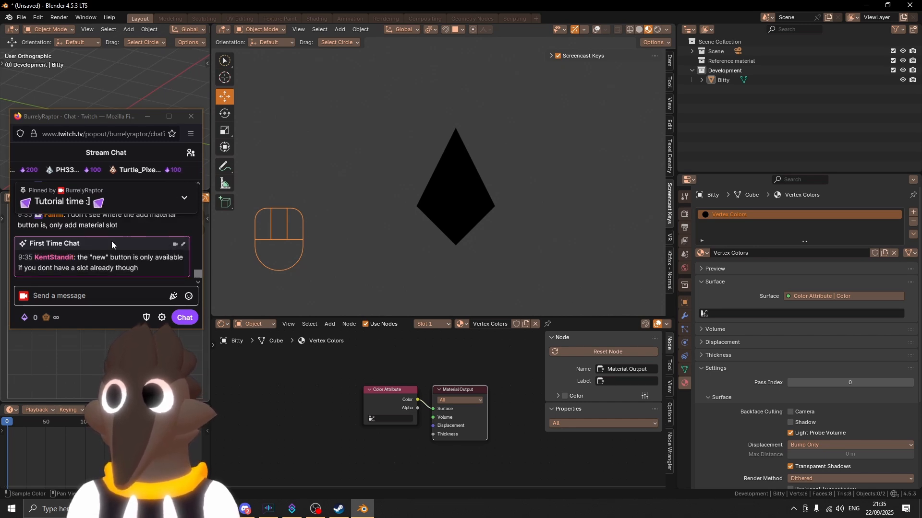
Show the viewport overlays with the grid and axes around the double pyramid in the front view.
left_click(101, 256)
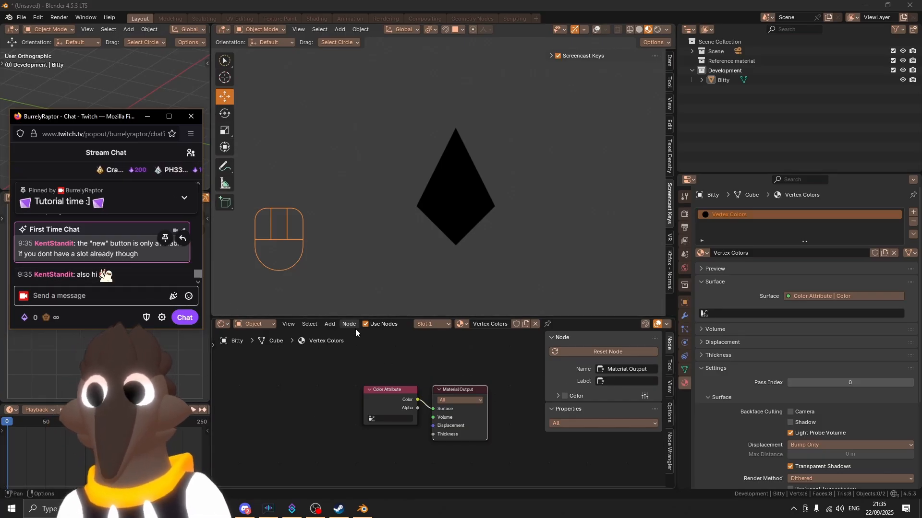
middle_click_drag(462, 199, 457, 204, "shift")
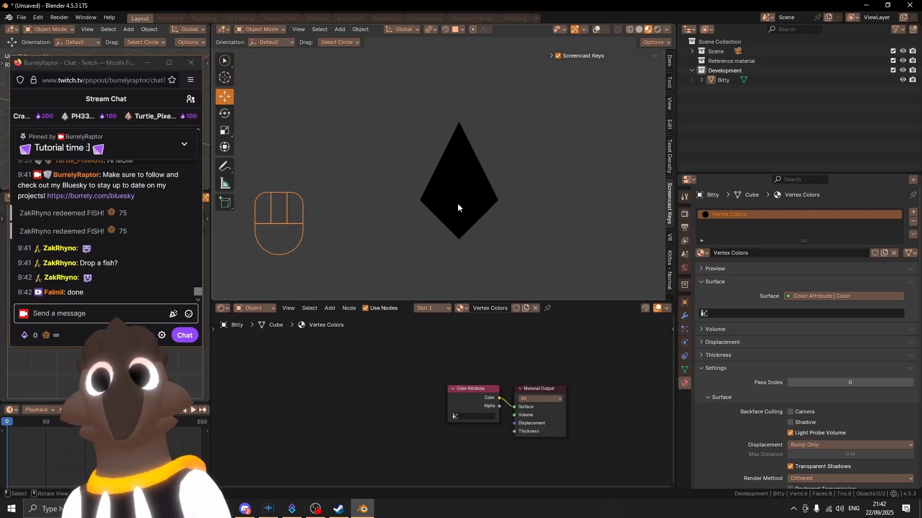
scroll(487, 185, "up", 1)
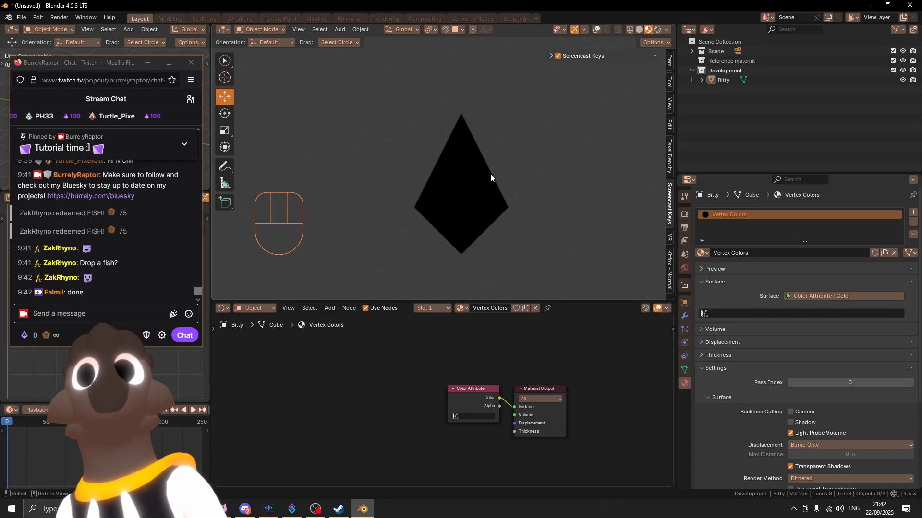
key("d")
middle_click_drag(453, 234, 446, 234, "shift")
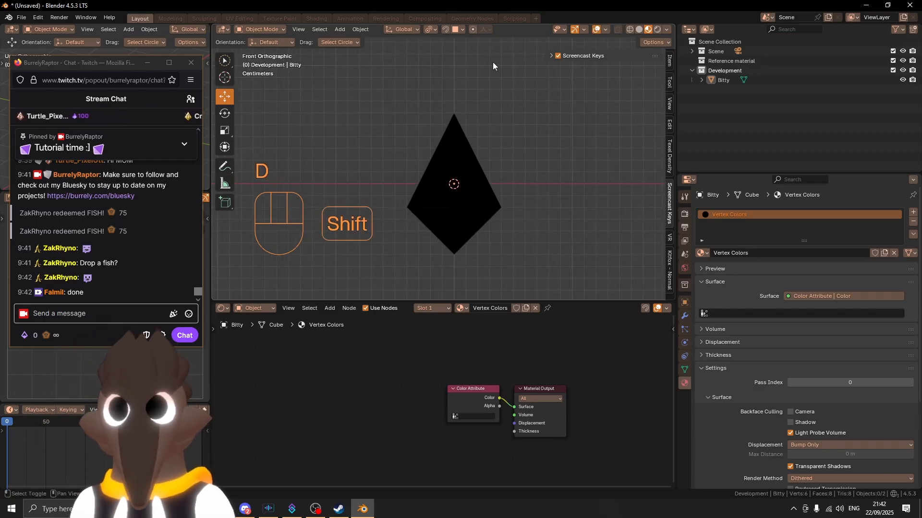
middle_click_drag(483, 163, 487, 168, "shift")
left_click(487, 168)
key("Tab")
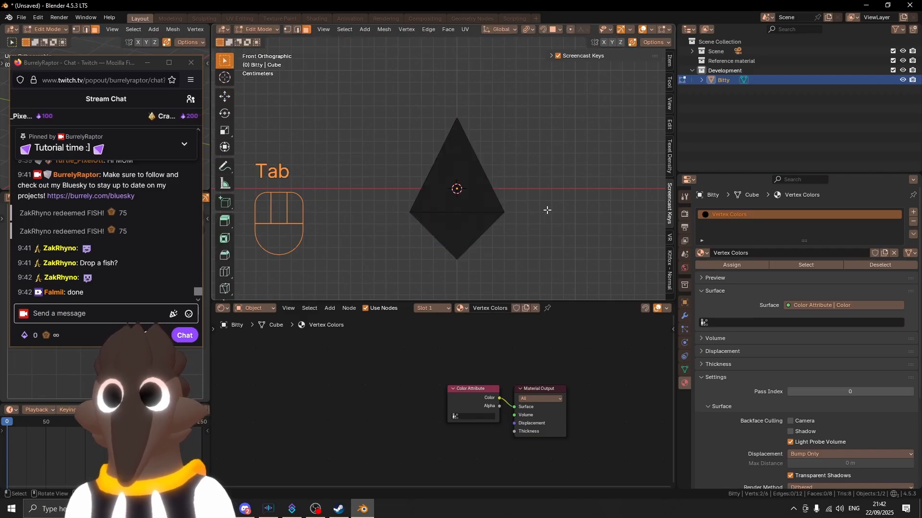
key("Tab")
left_click(516, 199)
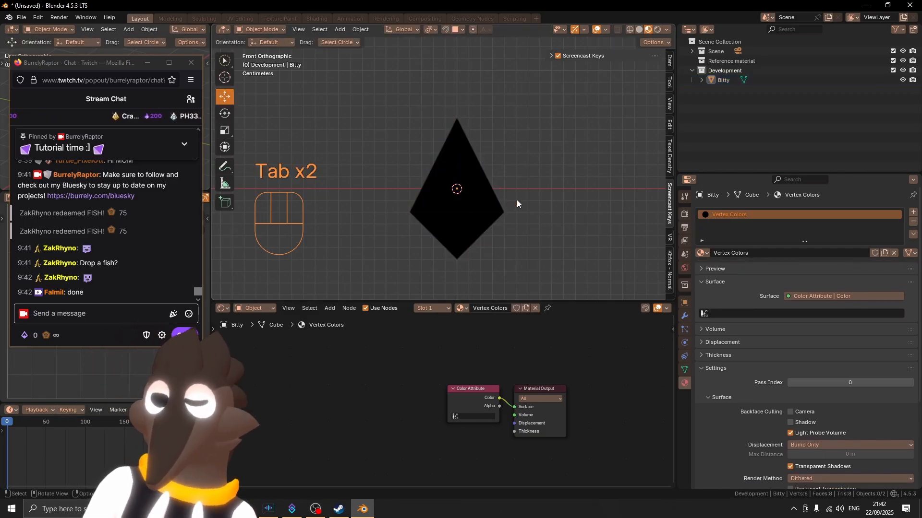
Give the 3D viewport more height and switch the Bitty object to Vertex Paint mode.
left_click(496, 303)
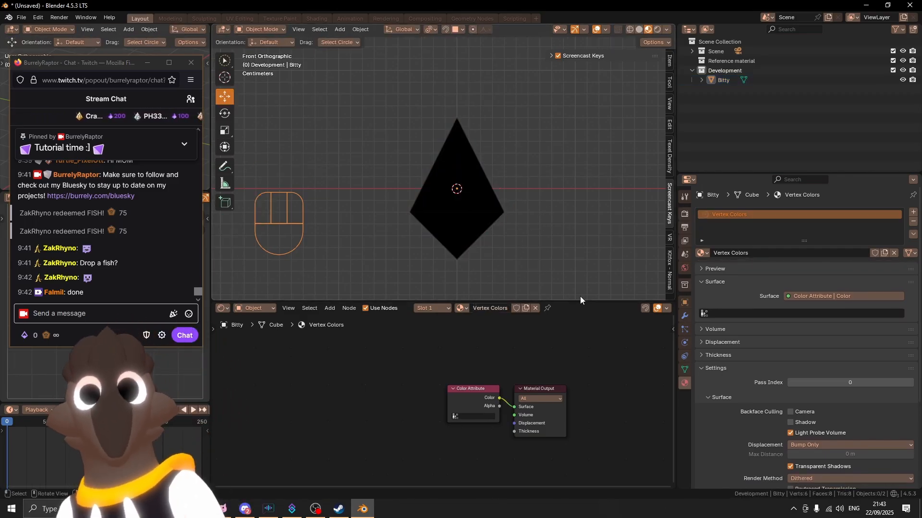
left_click_drag(582, 301, 566, 361)
left_click(482, 235, "shift")
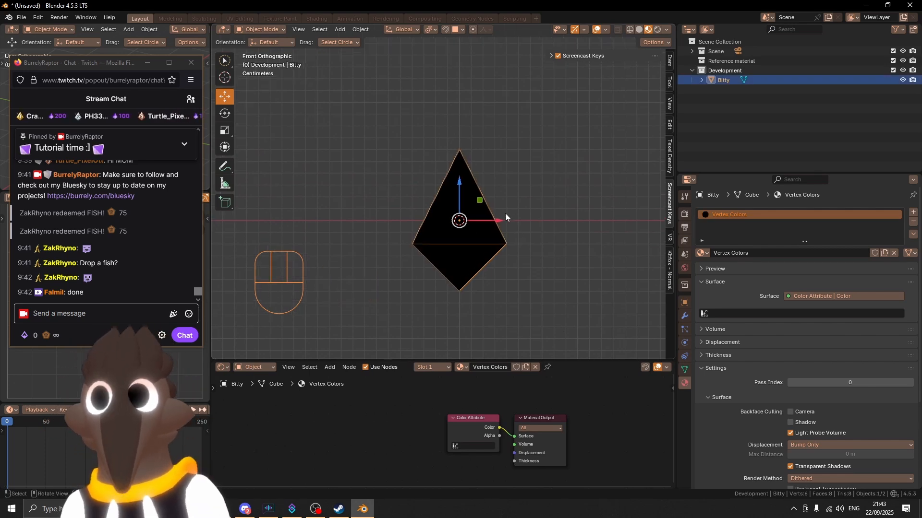
left_click(267, 31)
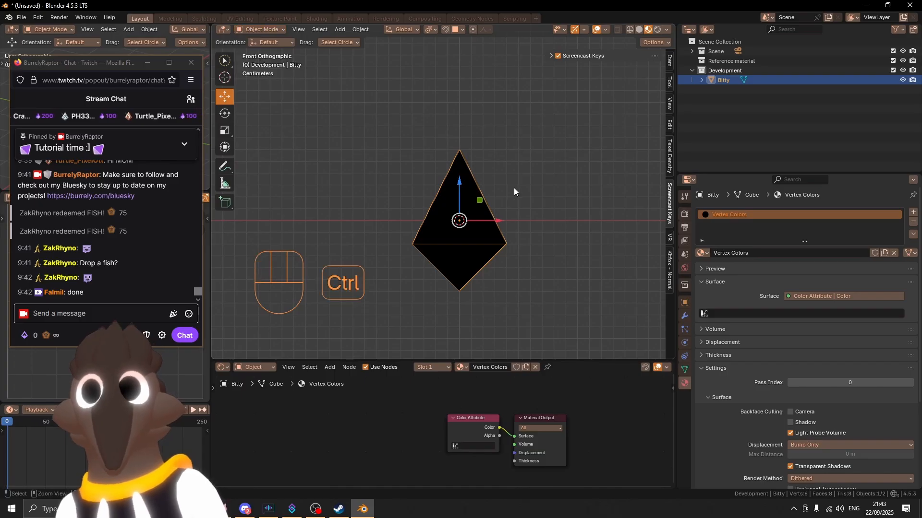
key("ctrl+Tab")
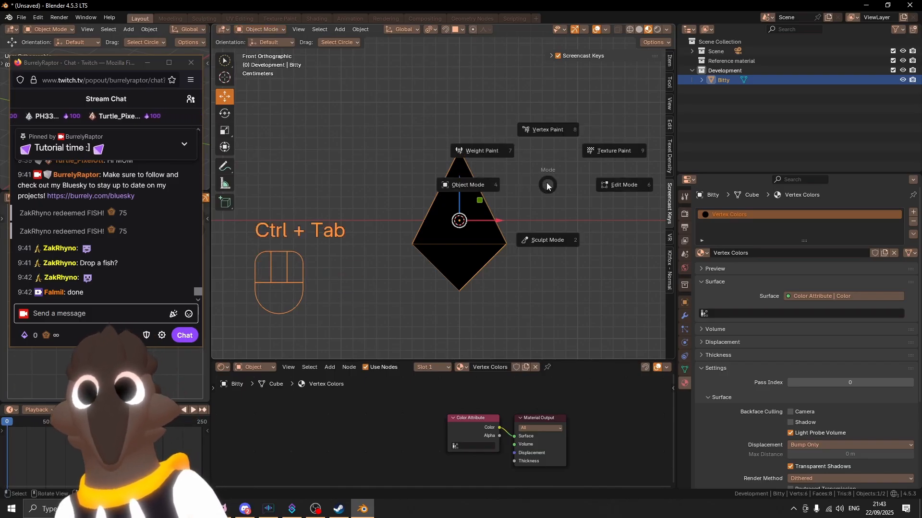
left_click(543, 142)
Paint black over the upper part of Bitty with the Paint Hard brush.
mouse_move(495, 139)
middle_mouse_down()
mouse_move(621, 186)
mouse_move(444, 173)
middle_mouse_up()
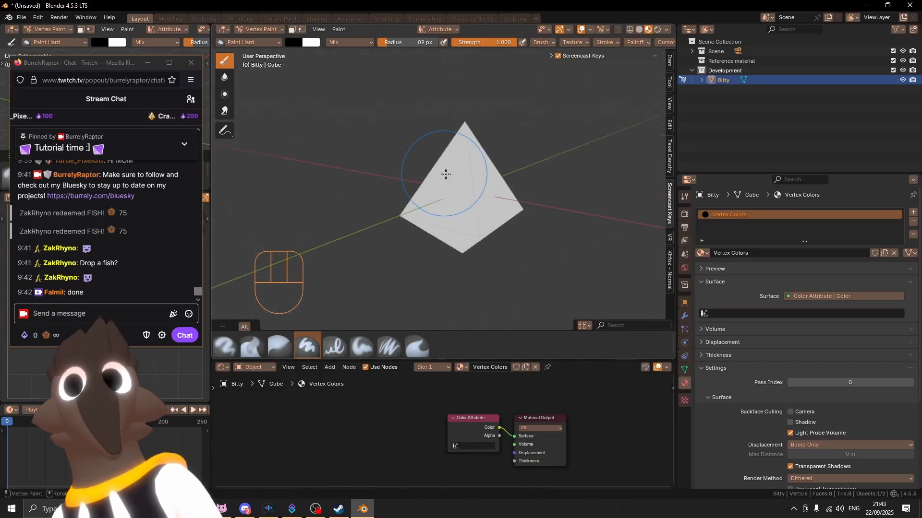
mouse_move(503, 183)
middle_mouse_down()
mouse_move(540, 191)
mouse_move(475, 186)
mouse_move(536, 171)
mouse_move(533, 185)
middle_mouse_up()
mouse_move(423, 204)
middle_mouse_down()
mouse_move(451, 193)
mouse_move(444, 204)
mouse_move(455, 217)
middle_mouse_up()
left_click(451, 193)
left_click_drag(489, 206, 442, 103)
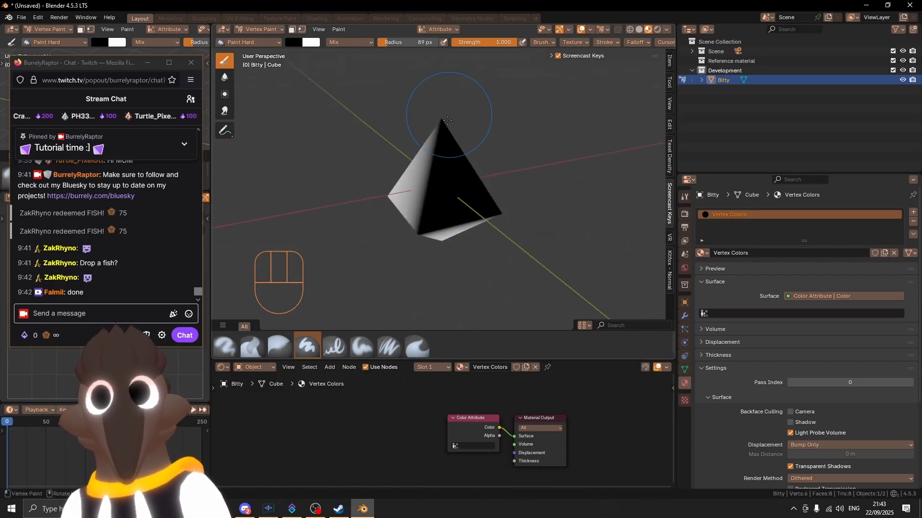
Check the painted gradient from several angles and undo the black brush strokes.
middle_click_drag(379, 185, 414, 156)
middle_click(479, 220, "alt")
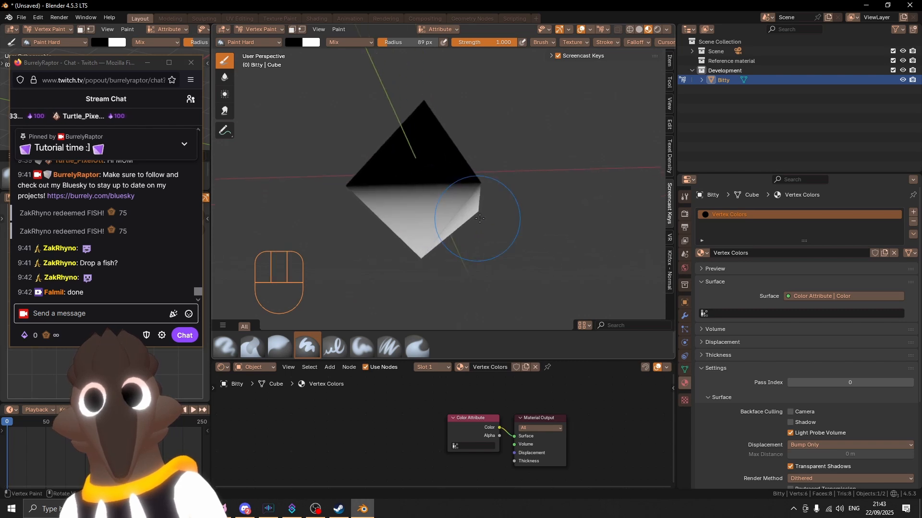
scroll(479, 219, "up", 2)
middle_click_drag(479, 219, 458, 196)
mouse_move(477, 216)
middle_mouse_down()
mouse_move(475, 183)
mouse_move(447, 181)
mouse_move(488, 117)
mouse_move(448, 164)
mouse_move(512, 187)
mouse_move(457, 162)
middle_mouse_up()
key("ctrl+z")
key("ctrl+z")
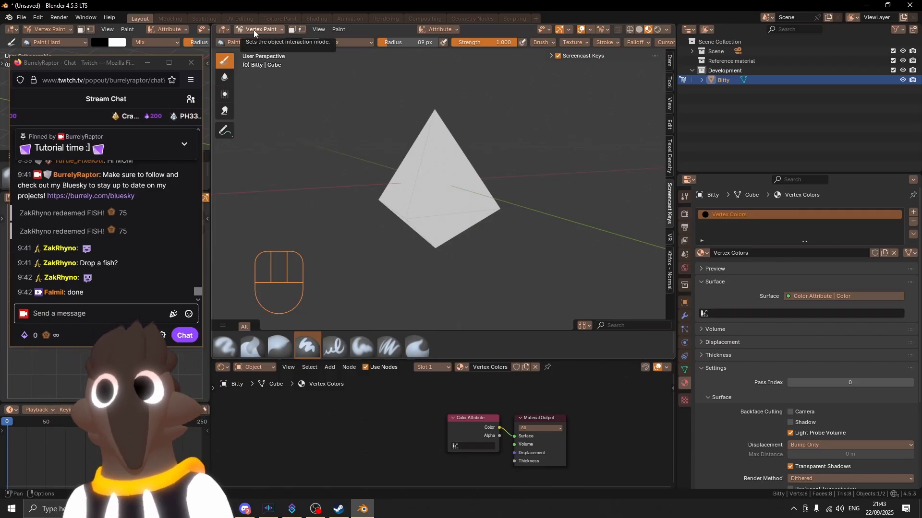
Turn on face selection masking for vertex painting on Bitty.
left_click(291, 31)
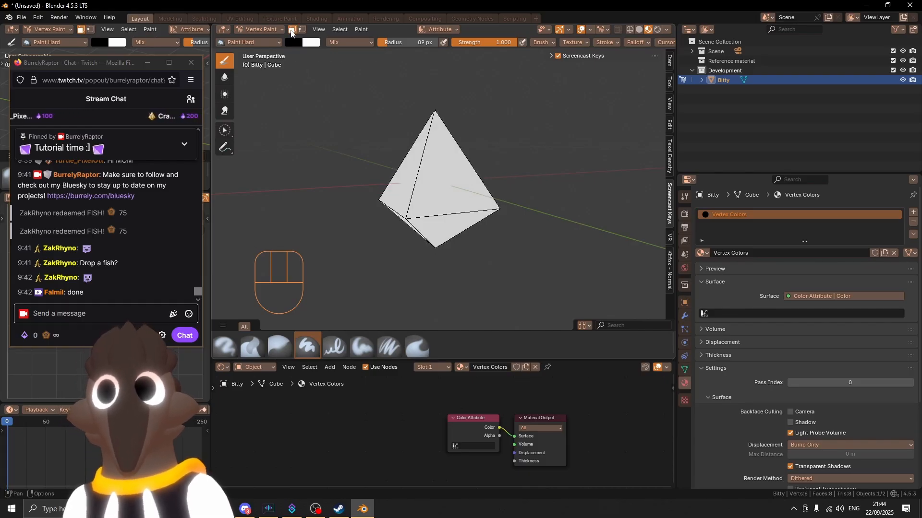
mouse_move(430, 206)
middle_mouse_down()
mouse_move(438, 170)
mouse_move(457, 189)
mouse_move(437, 178)
mouse_move(480, 162)
mouse_move(453, 173)
mouse_move(431, 164)
mouse_move(441, 166)
middle_mouse_up()
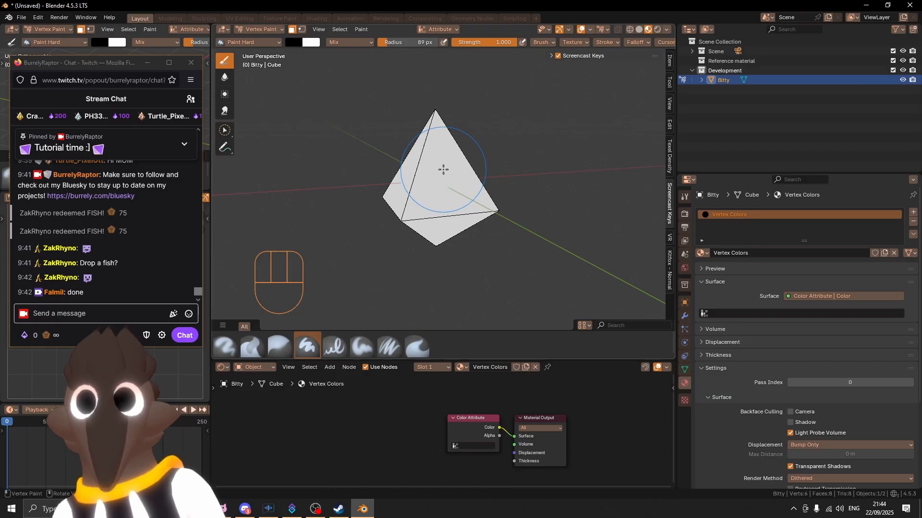
key("d")
key("d")
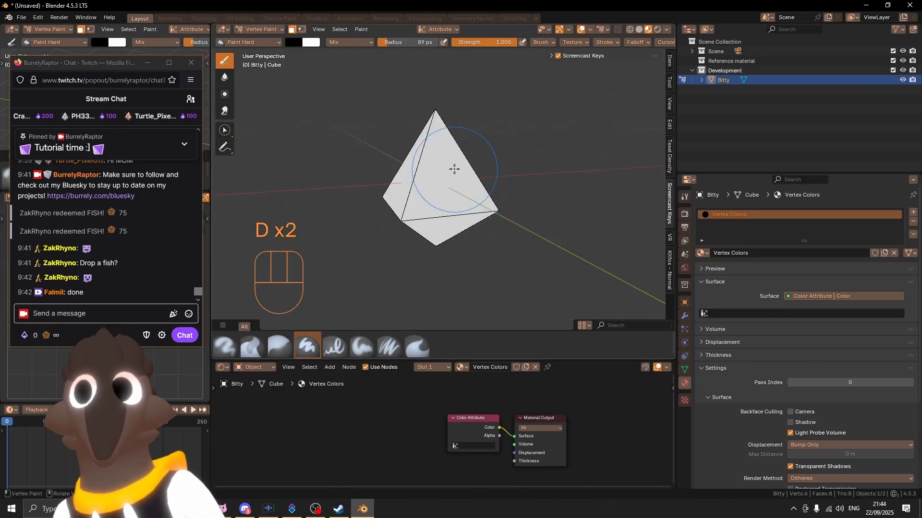
middle_click_drag(332, 94, 320, 103)
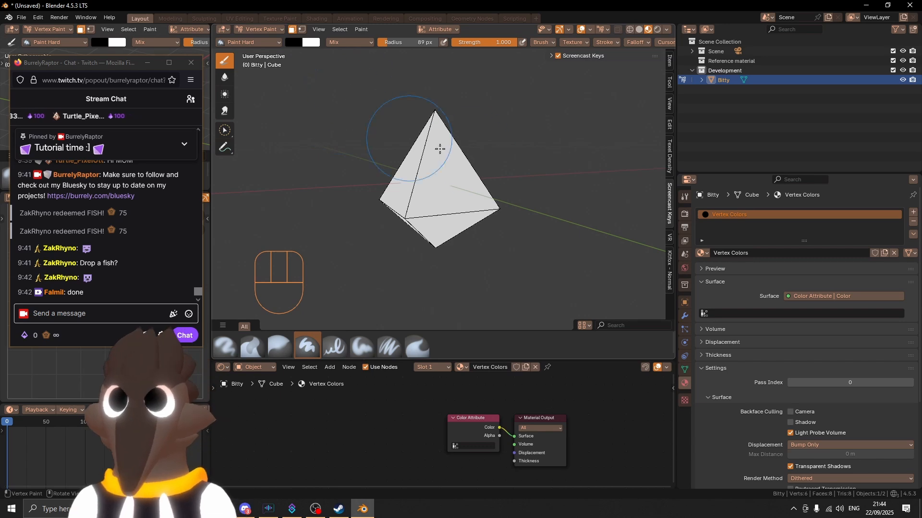
mouse_move(393, 156)
middle_mouse_down()
mouse_move(401, 110)
mouse_move(392, 96)
mouse_move(381, 103)
middle_mouse_up()
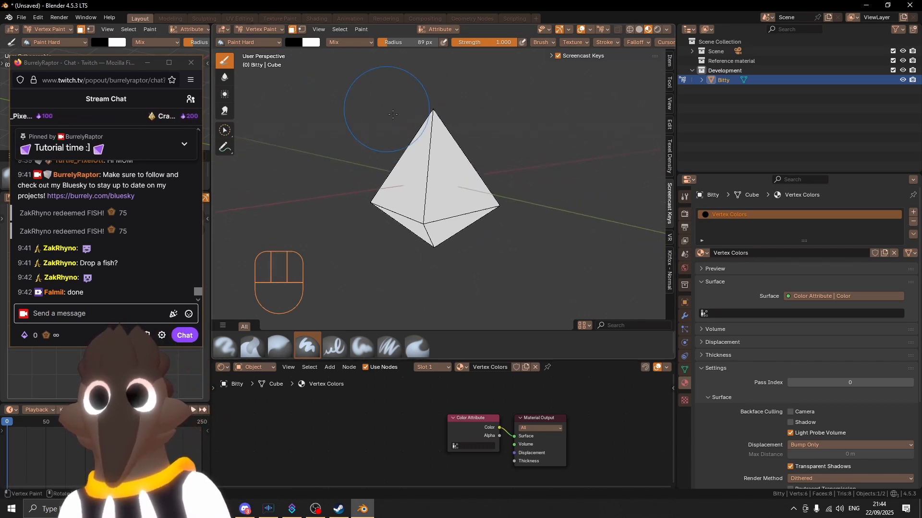
Select the four lower faces of the double pyramid in Edit Mode using face selection.
key("Tab")
middle_click_drag(444, 164, 420, 205)
key("3")
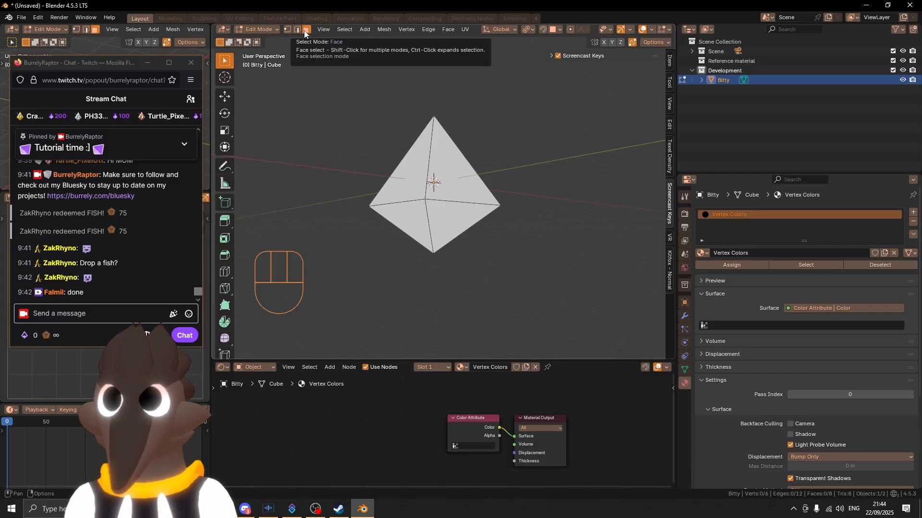
middle_click_drag(406, 221, 413, 219)
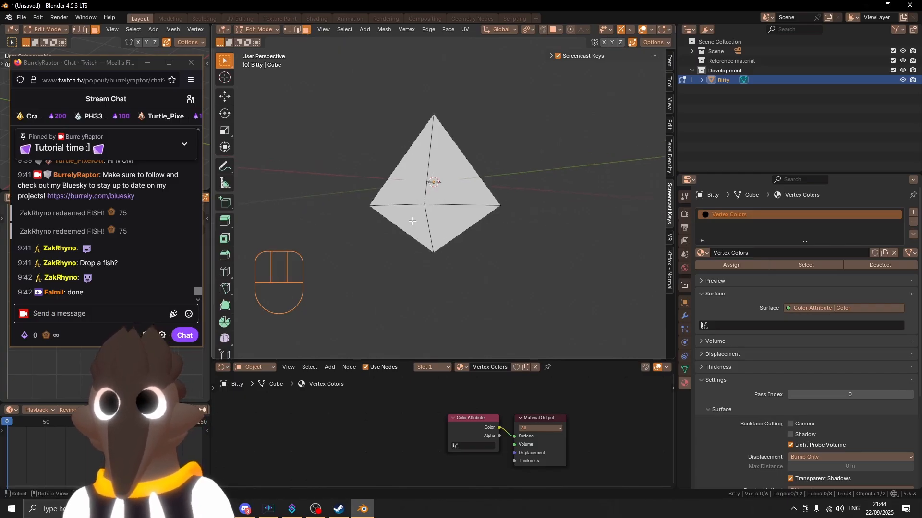
left_click(412, 220)
left_click(444, 224, "shift")
middle_click_drag(512, 214, 445, 215)
left_click(459, 220, "shift")
left_click(453, 220, "shift")
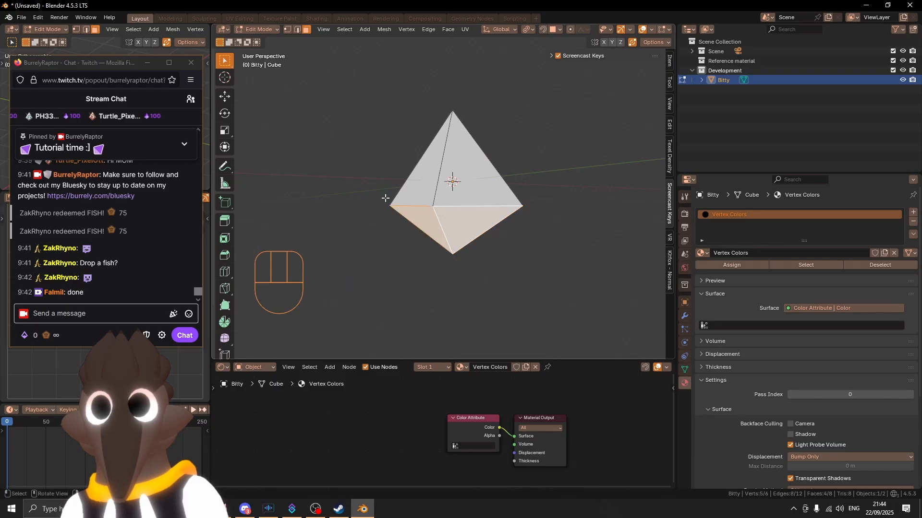
middle_click_drag(387, 198, 523, 192)
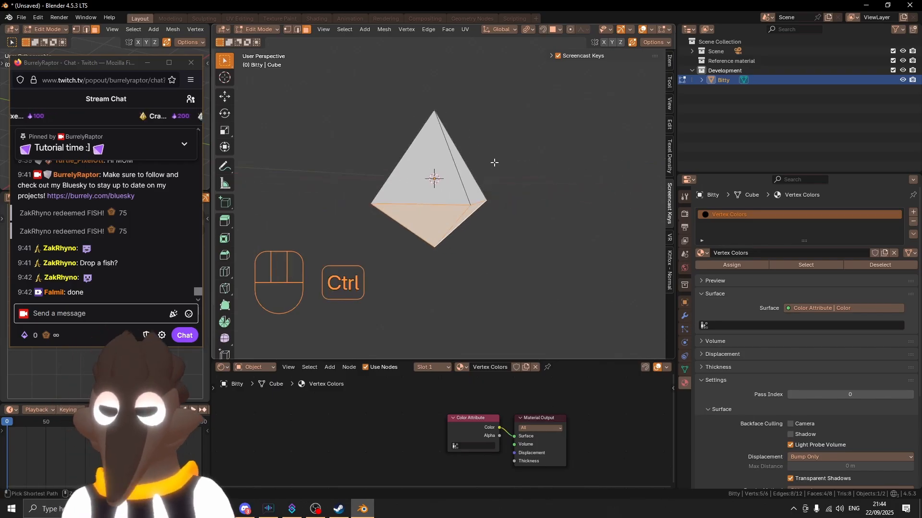
Return Bitty to Vertex Paint mode with the four lower faces selected as the paint mask.
key("ctrl+Tab")
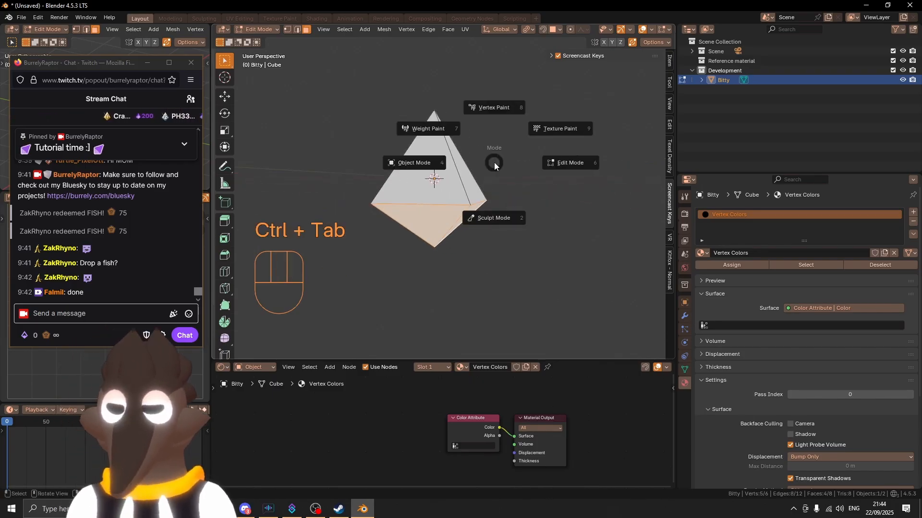
key("Escape")
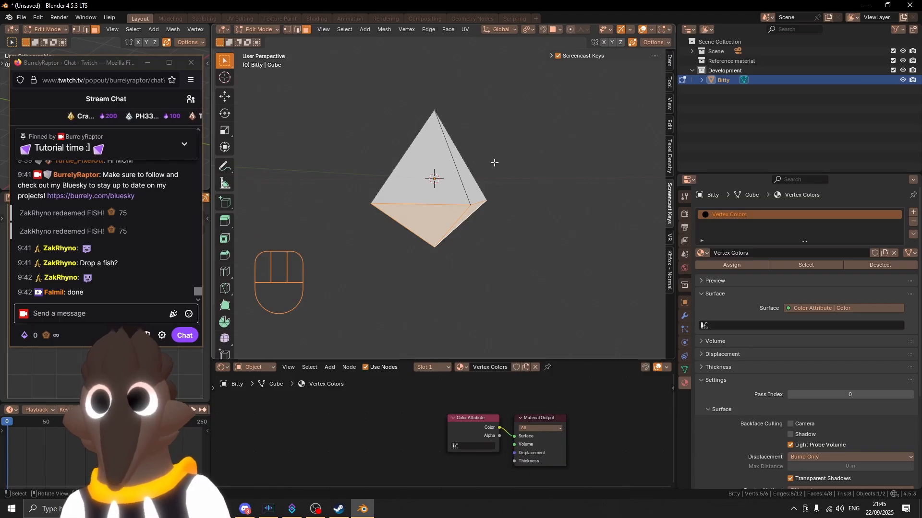
key("Tab")
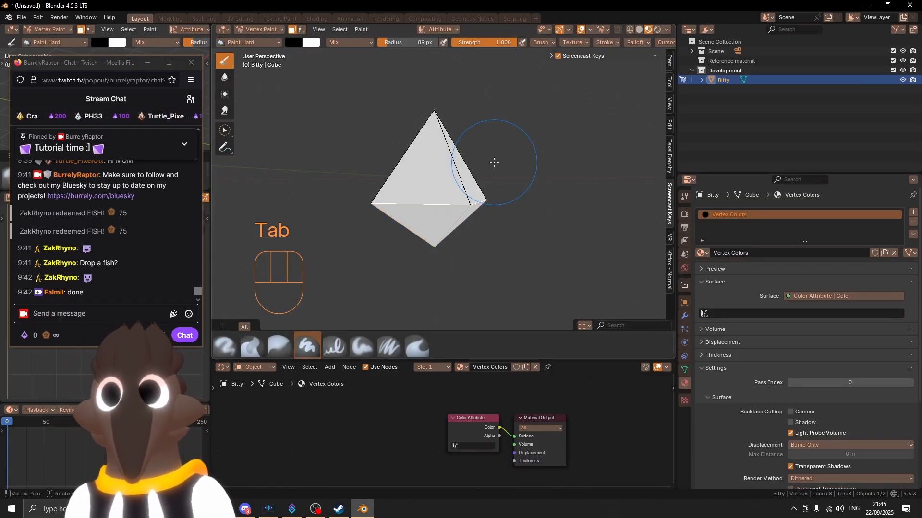
Toggle Bitty back and forth between Edit Mode and Vertex Paint mode, ending in Vertex Paint.
left_click(259, 30)
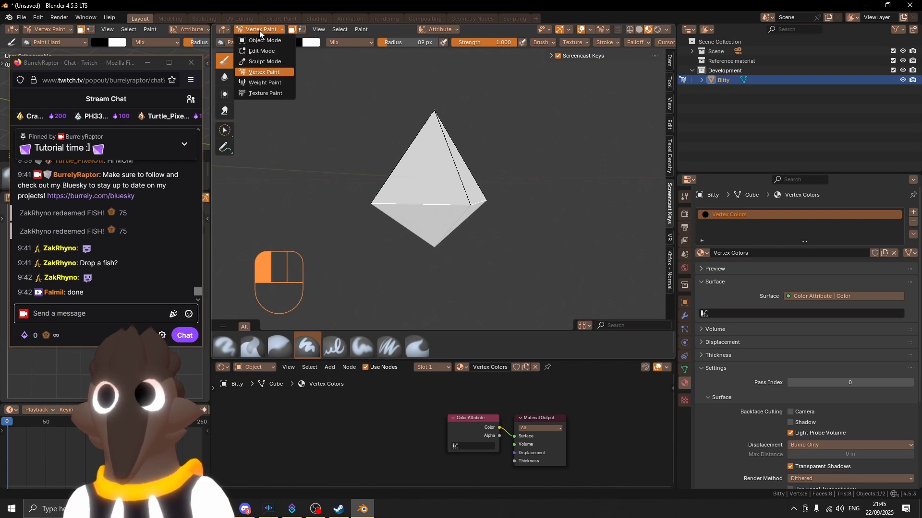
key("Tab")
key("Tab")
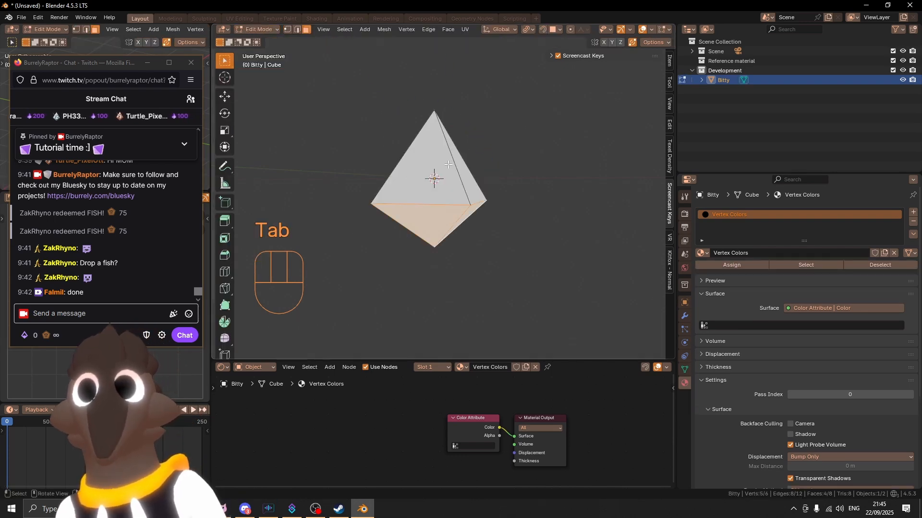
key("Tab")
key("Tab")
key("Tab")
key("Tab")
key("Tab")
key("Tab")
key("Tab")
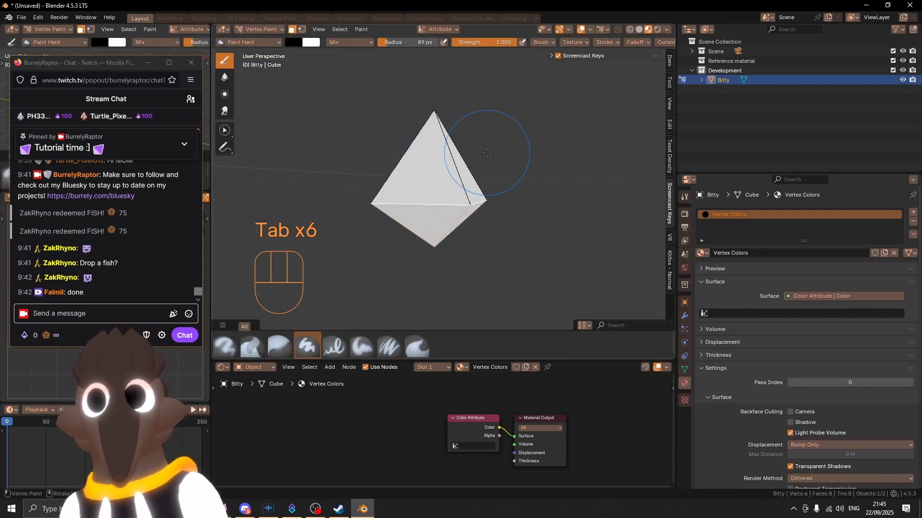
Compare the lower-face selection in Edit Mode with the face mask shown in Vertex Paint mode, finishing in Vertex Paint.
key("Tab")
key("Tab")
key("Tab")
key("Tab")
middle_click_drag(502, 152, 476, 168)
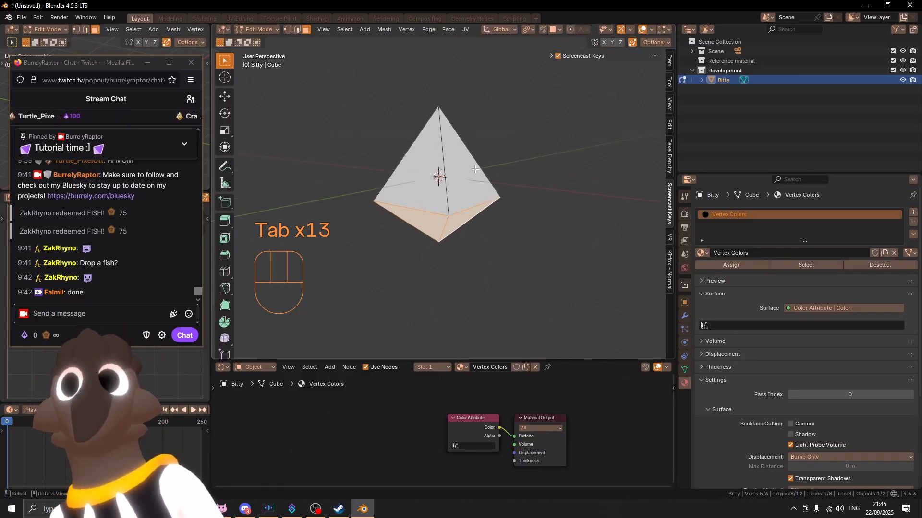
key("Tab")
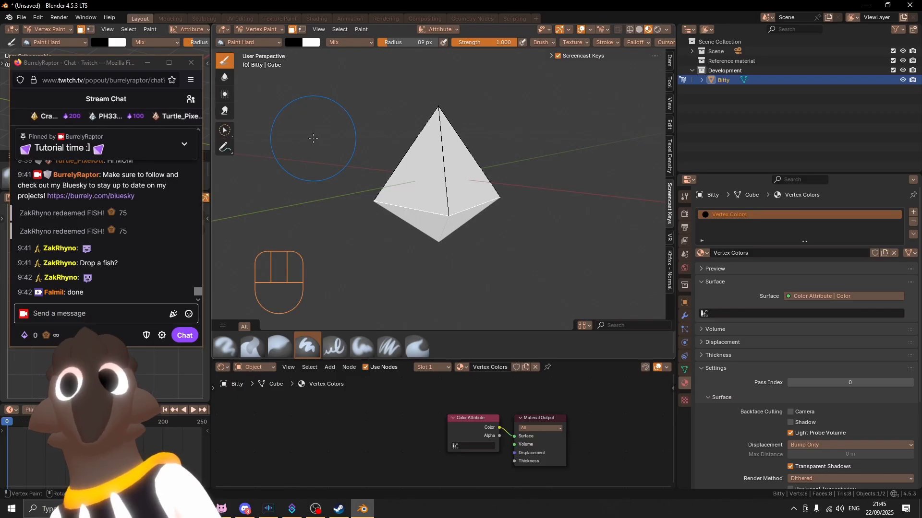
Swap the primary and secondary brush colors back and forth, ending with black as the primary color.
key("x")
key("x")
key("x")
key("x")
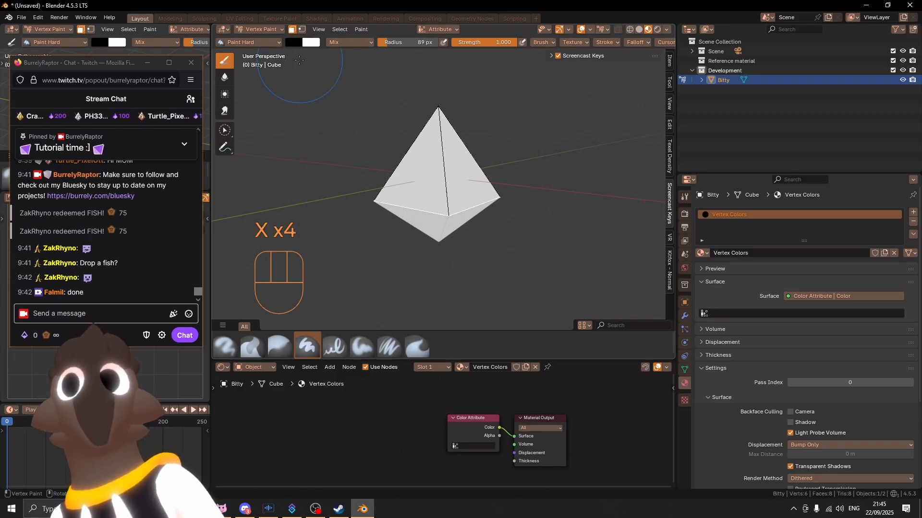
Set the primary brush color to the pale lavender #DAC7FF.
left_click(295, 42)
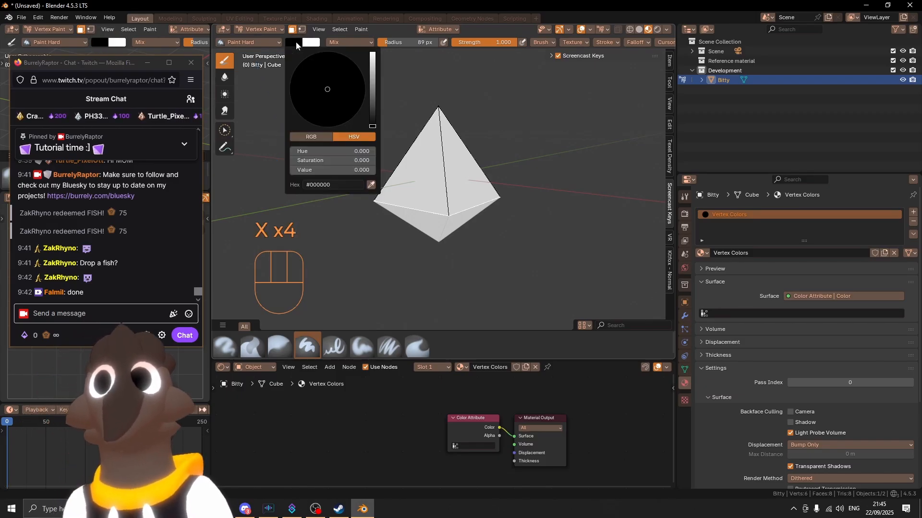
left_click_drag(373, 117, 372, 57)
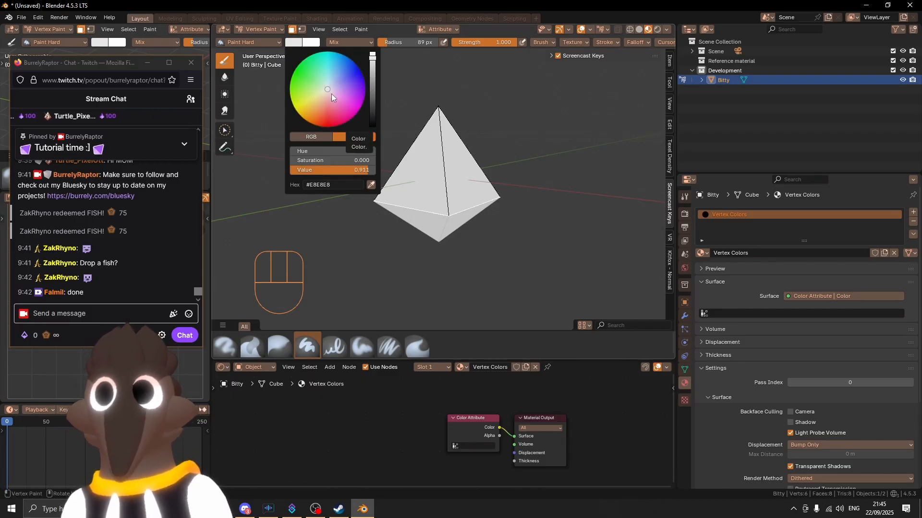
left_click_drag(331, 93, 361, 106)
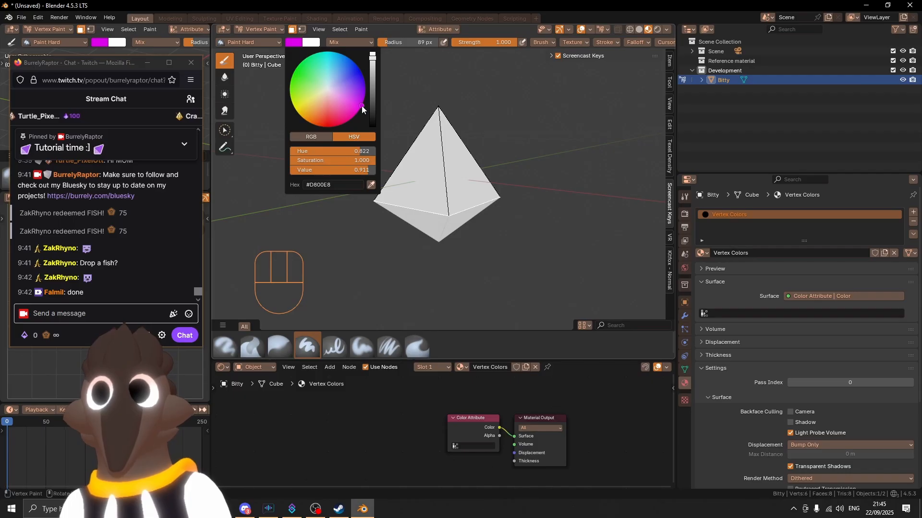
left_click_drag(344, 170, 346, 151)
left_click_drag(357, 111, 336, 87)
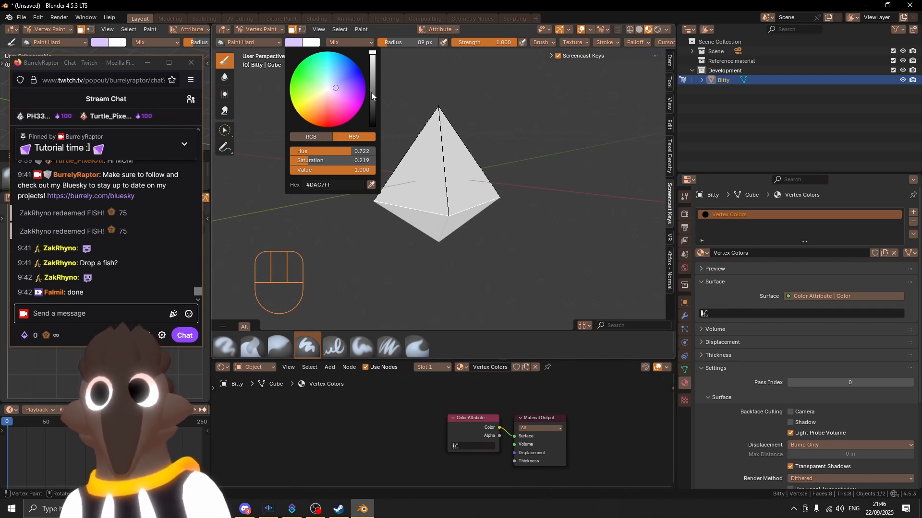
Fill the four masked lower faces of Bitty with the pale lavender brush color using Set Vertex Colors.
middle_click_drag(409, 186, 384, 101)
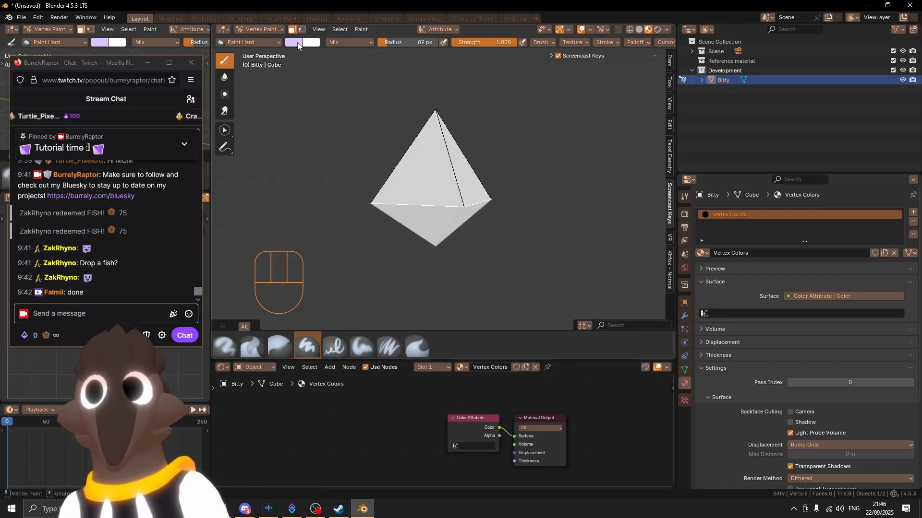
middle_click_drag(434, 166, 440, 166)
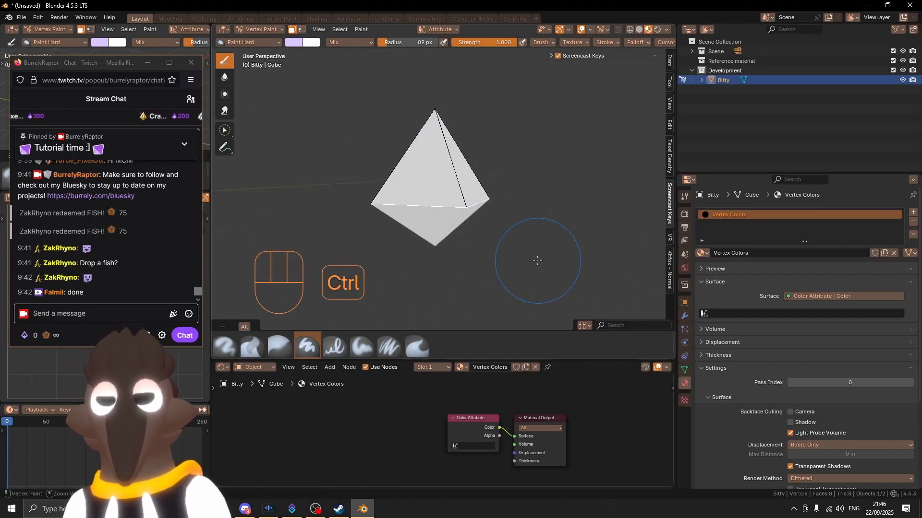
middle_click_drag(529, 262, 410, 136)
middle_click_drag(391, 65, 307, 40)
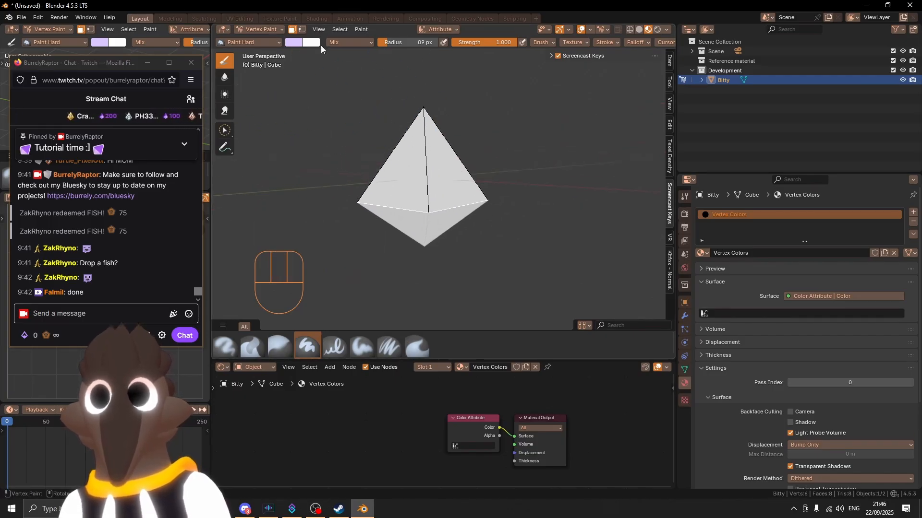
mouse_move(426, 171)
middle_mouse_down()
mouse_move(446, 168)
mouse_move(426, 171)
middle_mouse_up()
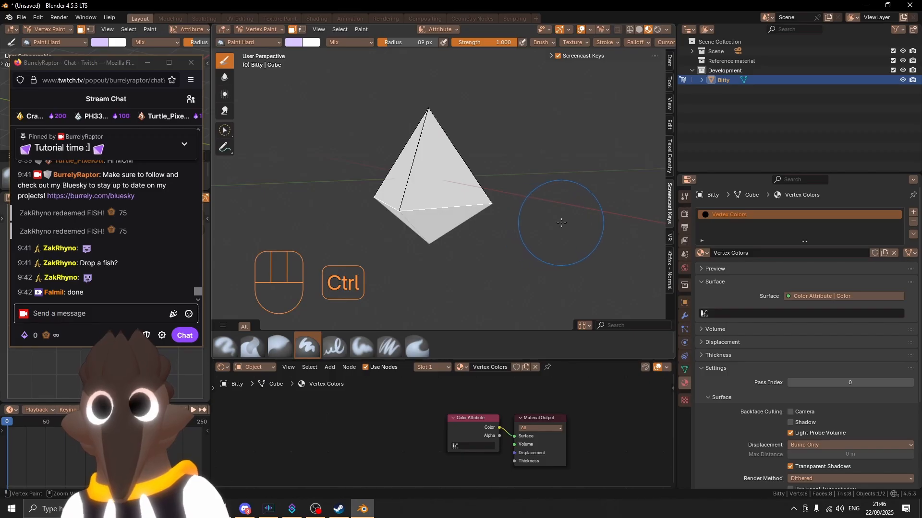
key("ctrl+x")
mouse_move(504, 226)
middle_mouse_down()
mouse_move(444, 185)
mouse_move(514, 156)
mouse_move(605, 160)
mouse_move(485, 193)
middle_mouse_up()
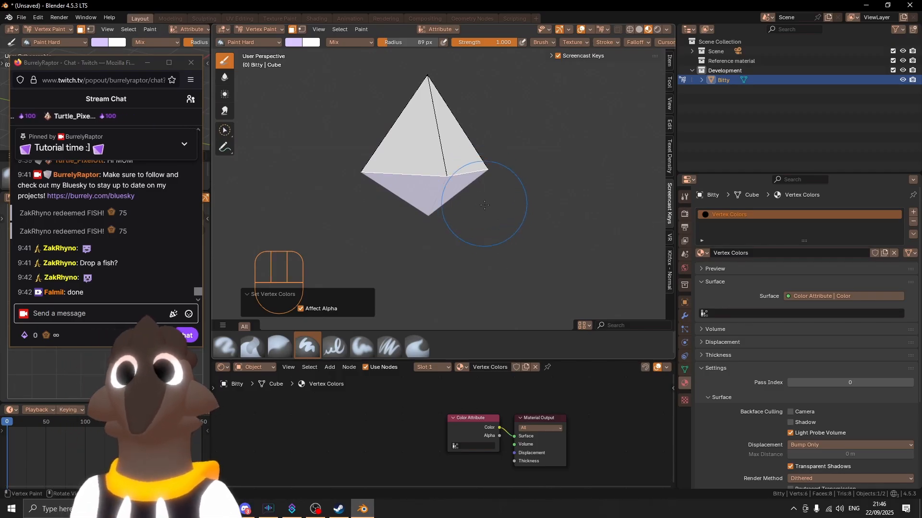
middle_click_drag(478, 134, 471, 134)
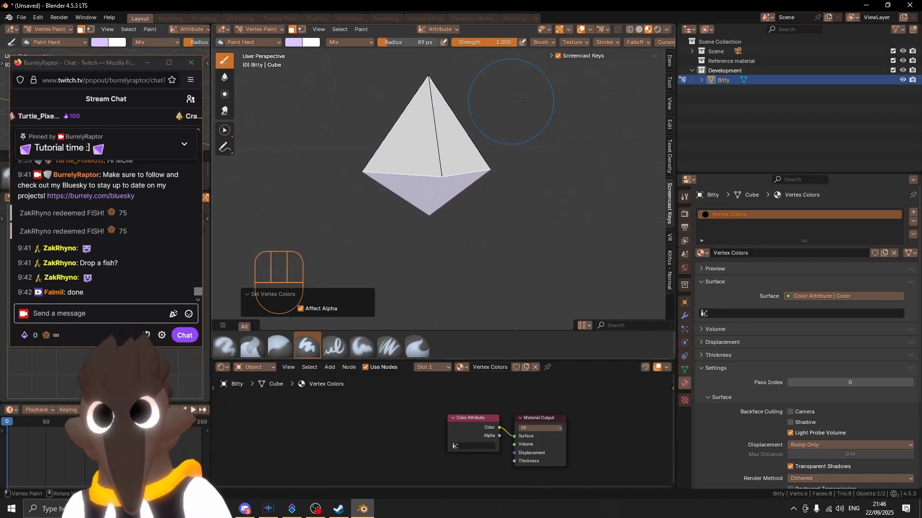
Hide the viewport overlays and inspect the painted double pyramid without mask outlines.
left_click(583, 28)
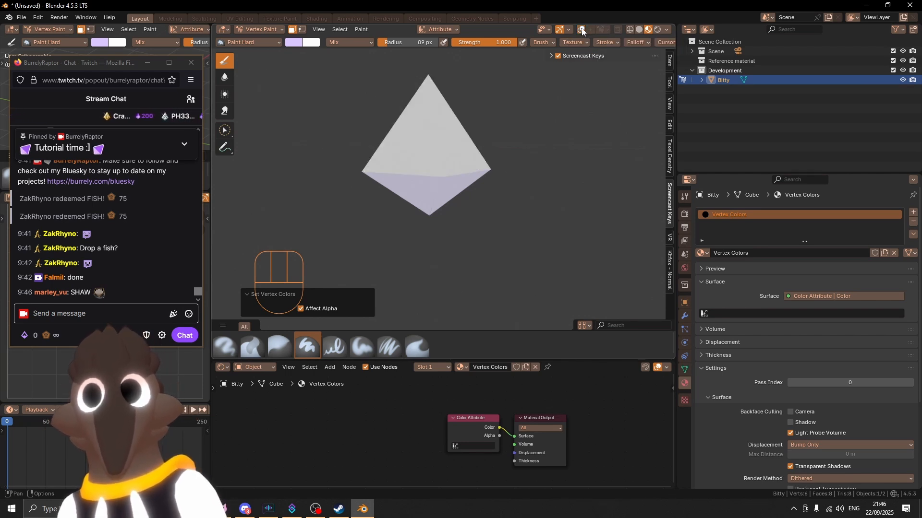
mouse_move(540, 83)
middle_mouse_down()
mouse_move(474, 107)
mouse_move(463, 142)
mouse_move(499, 170)
mouse_move(563, 107)
mouse_move(463, 115)
mouse_move(473, 130)
middle_mouse_up()
mouse_move(450, 187)
middle_mouse_down()
mouse_move(440, 198)
mouse_move(432, 191)
middle_mouse_up()
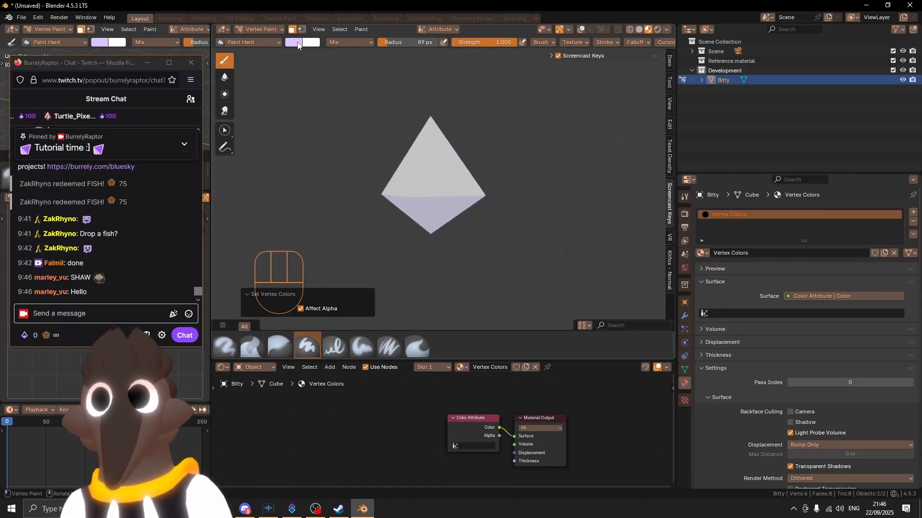
Set the primary brush color to a stronger purple, #C688FF.
left_click(298, 45)
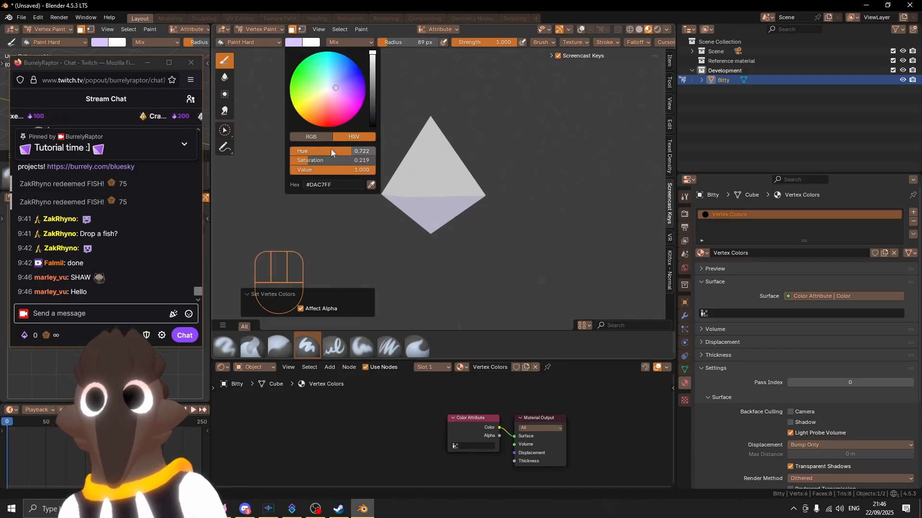
left_click_drag(322, 161, 329, 160)
left_click_drag(340, 87, 345, 90)
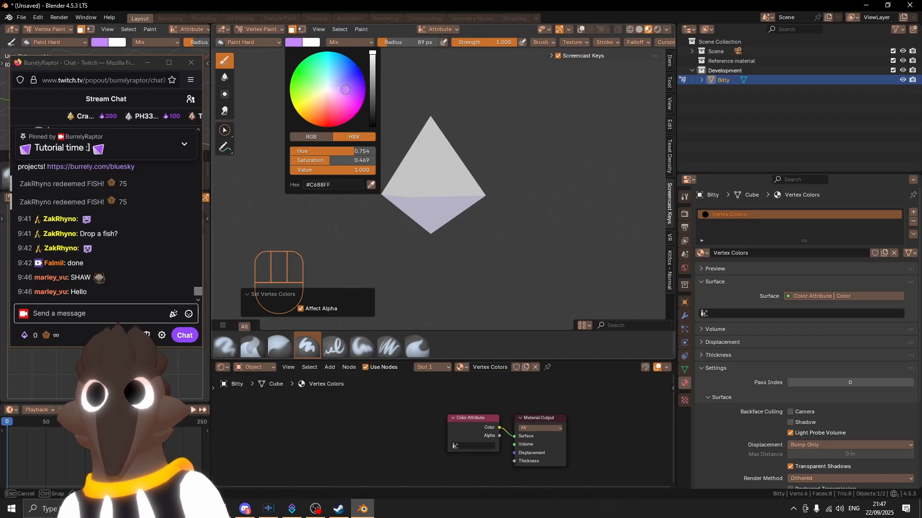
Invert the paint mask to the four upper faces and fill them with the purple brush color.
mouse_move(434, 175)
middle_mouse_down("shift")
mouse_move(474, 153)
mouse_move(471, 181)
middle_mouse_up("shift")
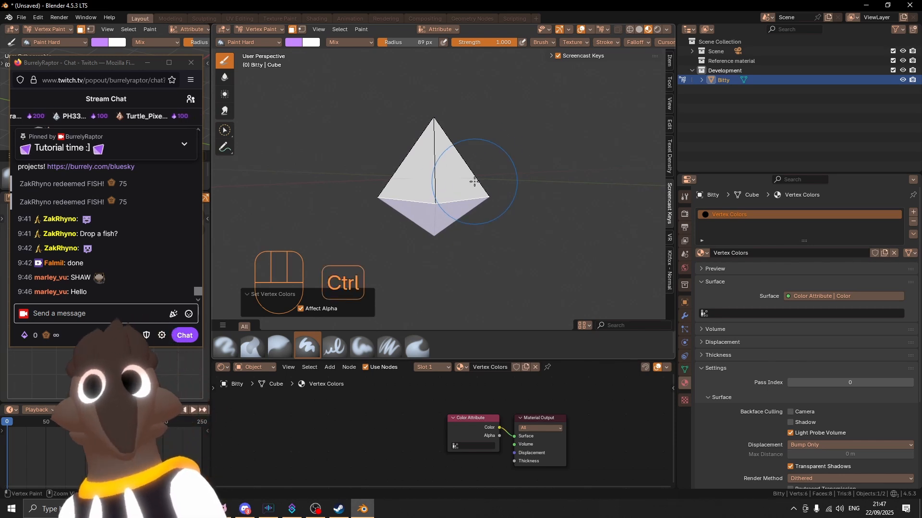
key("ctrl+i")
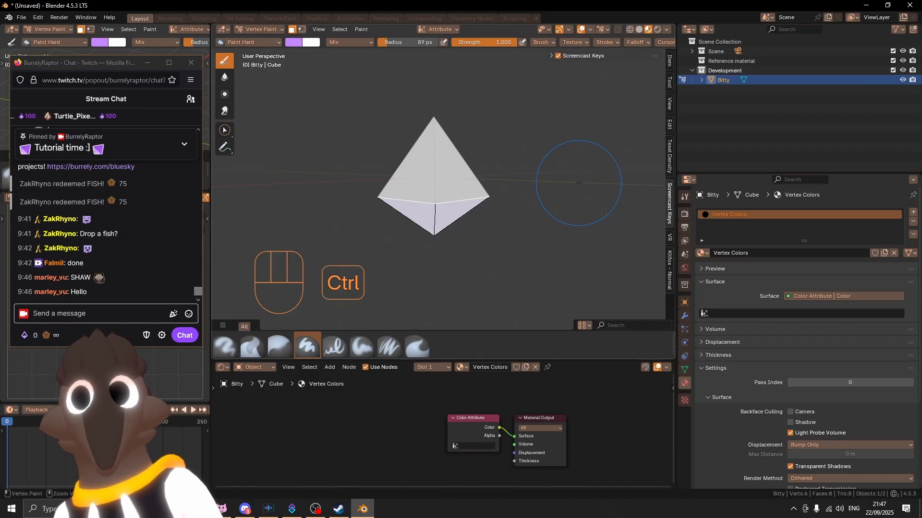
key("ctrl+x")
key("d")
mouse_move(571, 176)
middle_mouse_down()
mouse_move(520, 149)
mouse_move(576, 173)
middle_mouse_up()
scroll(438, 191, "up", 3)
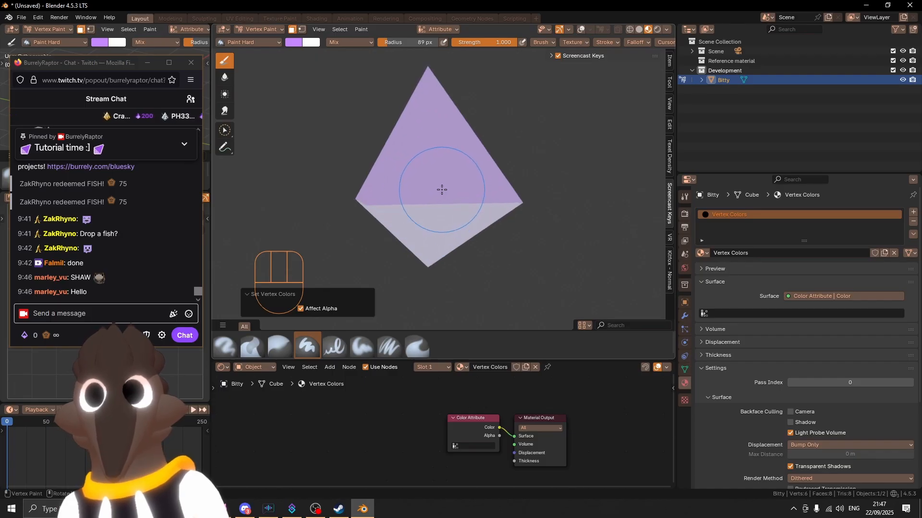
middle_click_drag(441, 190, 460, 210, "shift")
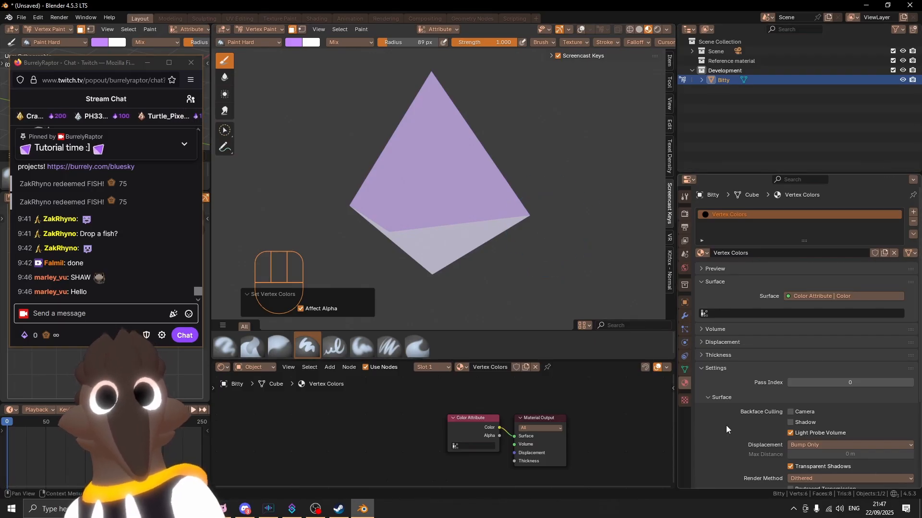
Set the scene's Color Management view transform to Standard in the render properties.
left_click(685, 214)
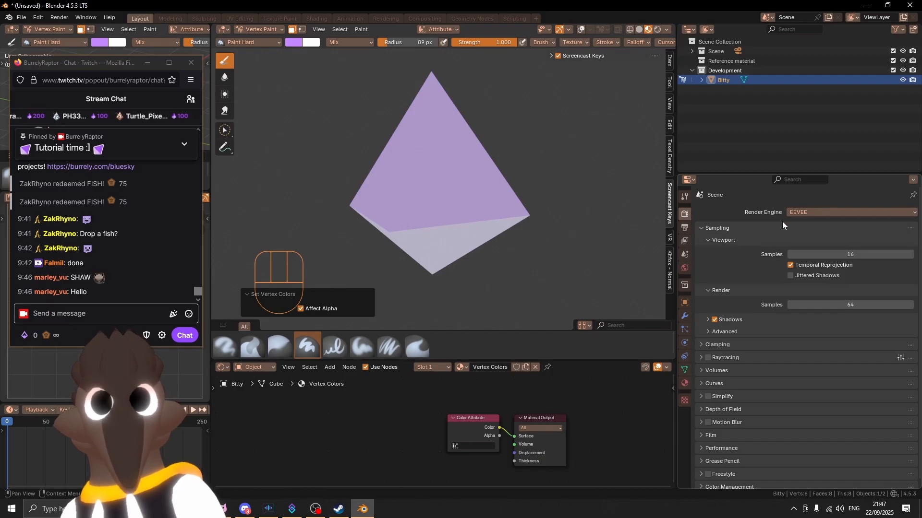
scroll(780, 227, "down", 1)
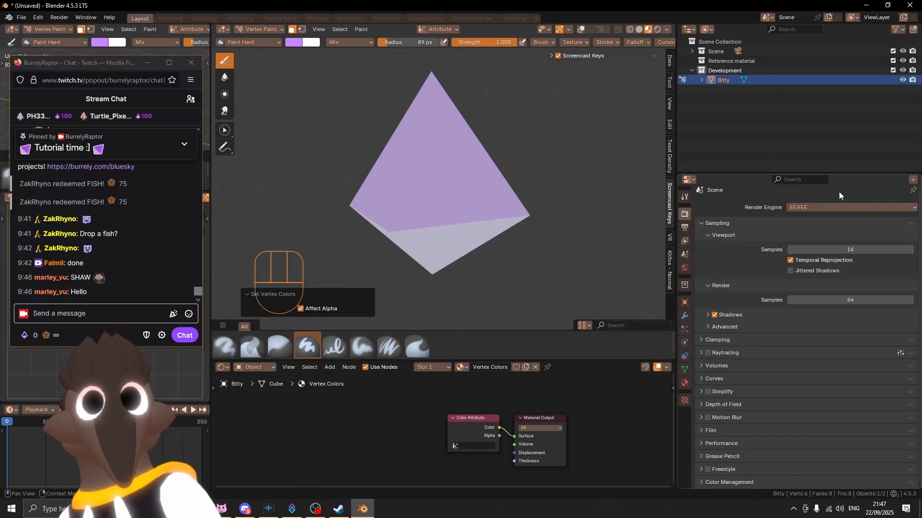
left_click(701, 482)
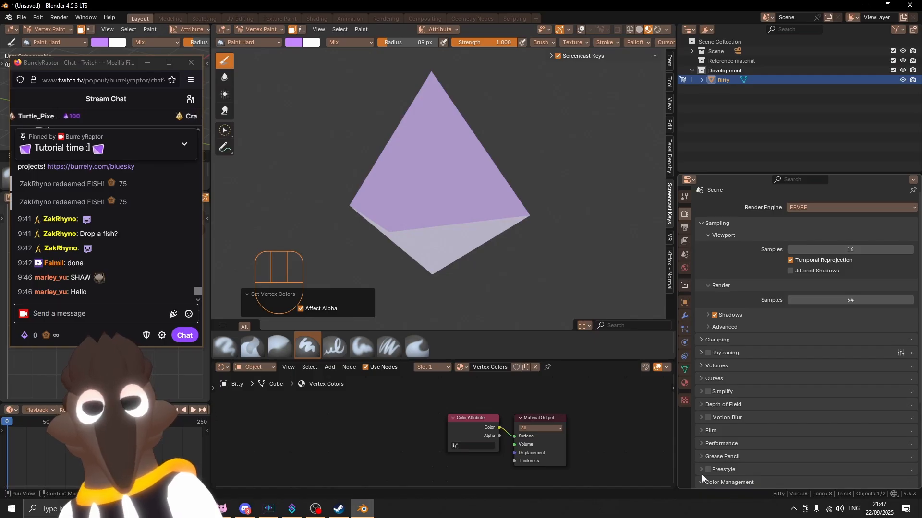
scroll(759, 393, "down", 4)
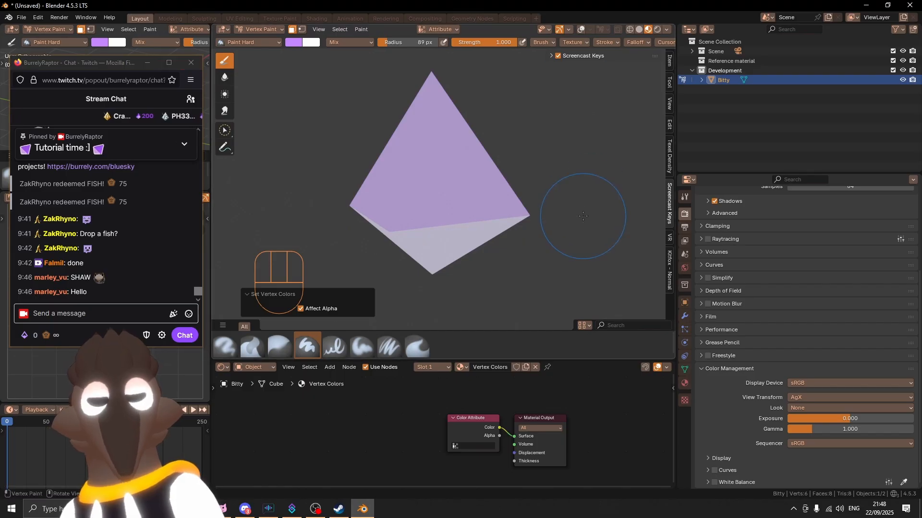
left_click(805, 397)
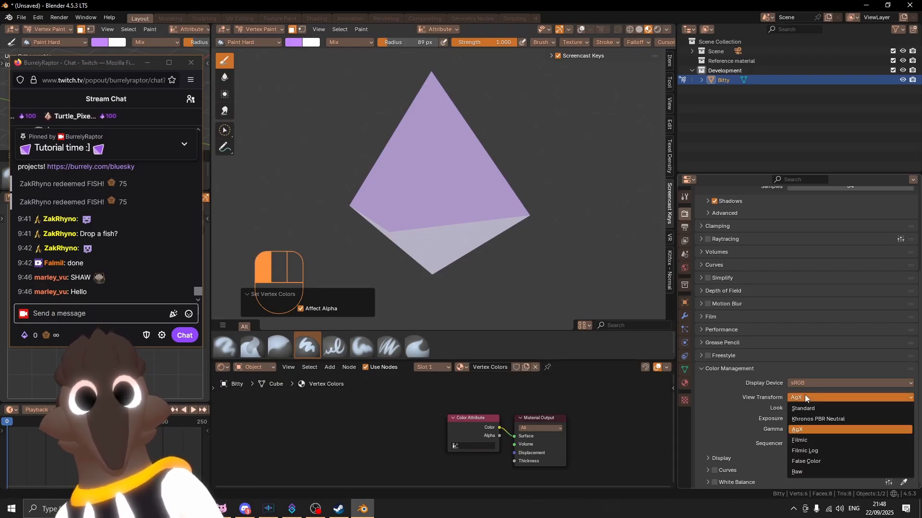
left_click(804, 406)
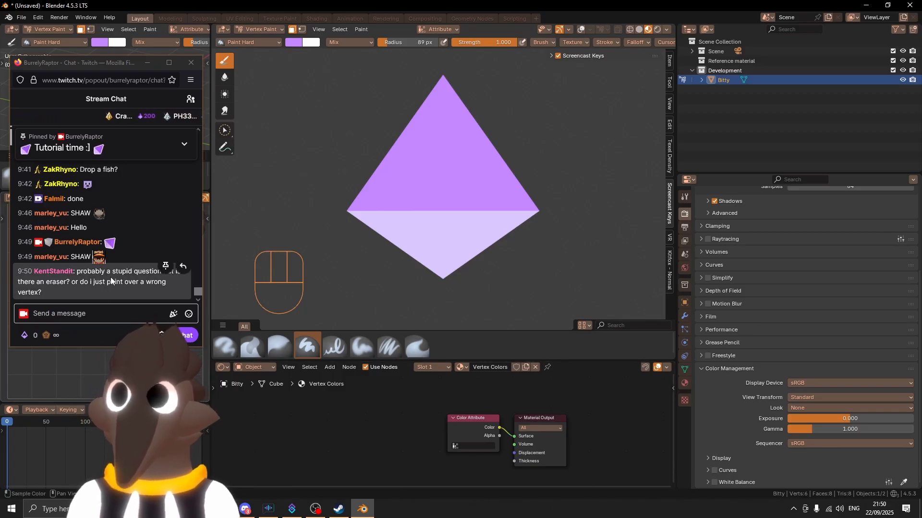
Select all of Bitty's faces in Edit Mode and return to Vertex Paint mode with the whole mesh as the mask.
left_click(76, 283)
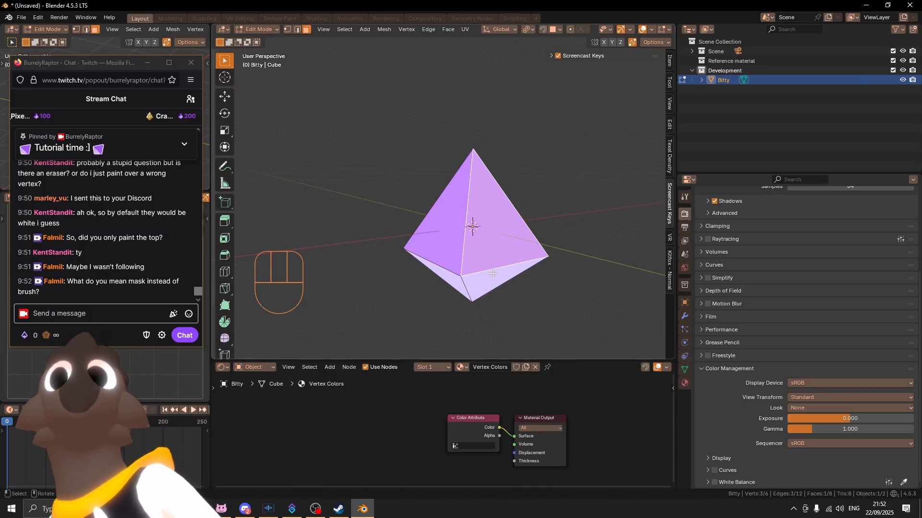
key("Tab")
key("shift")
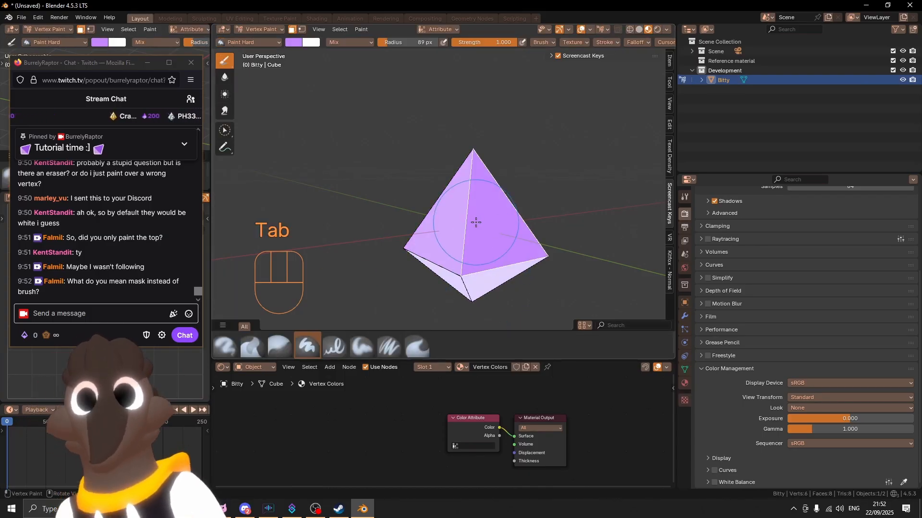
key("Tab")
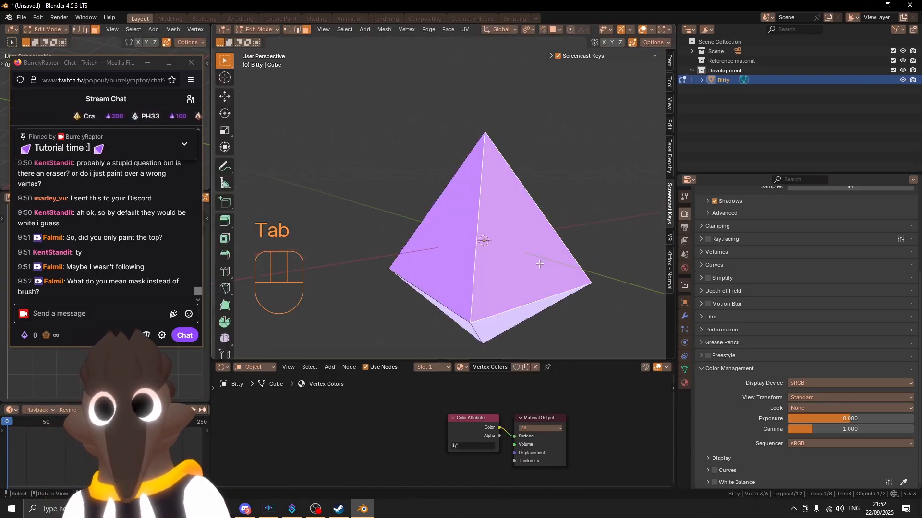
mouse_move(521, 242)
middle_mouse_down("shift")
mouse_move(506, 238)
mouse_move(498, 255)
middle_mouse_up("shift")
key("a")
key("Tab")
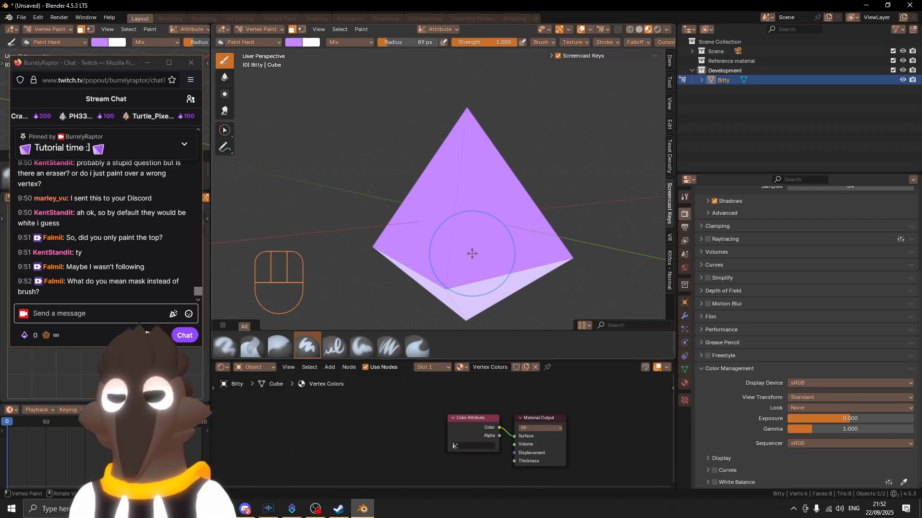
Put Bitty in Edit Mode with vertex selection active.
middle_click(448, 266, "alt")
key("Tab")
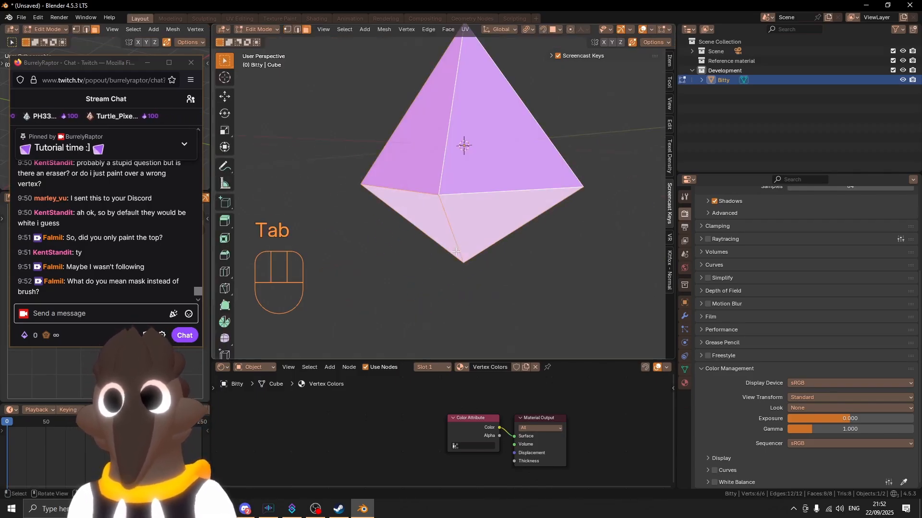
mouse_move(456, 211)
middle_mouse_down()
mouse_move(449, 196)
mouse_move(439, 217)
middle_mouse_up()
key("1")
middle_click_drag(438, 217, 440, 227)
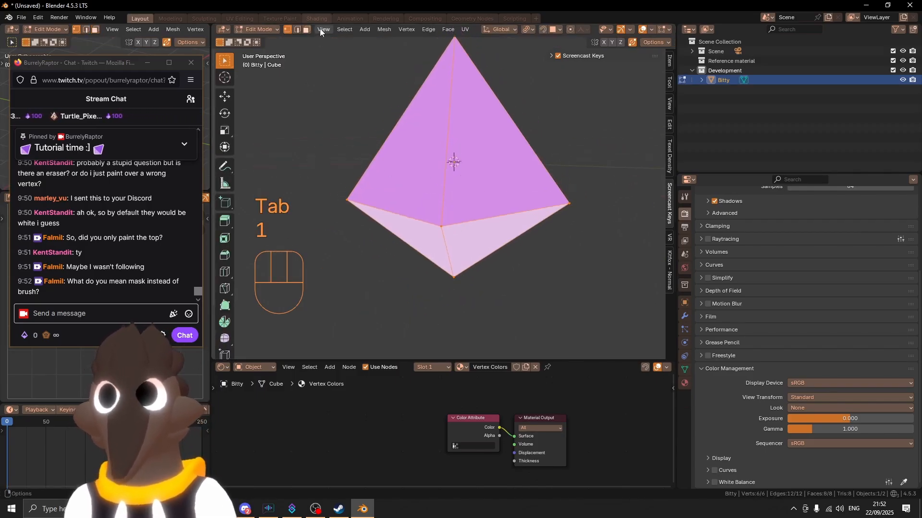
Try to move the front corner vertex where Bitty's upper and lower faces meet.
middle_click_drag(428, 184, 429, 190, "shift")
left_click(442, 228)
middle_click_drag(444, 224, 485, 216)
key("g")
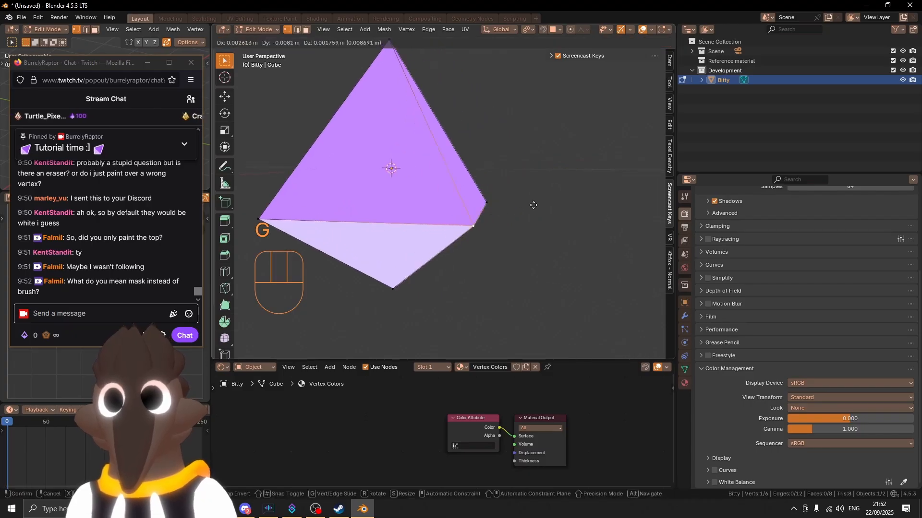
right_click(490, 159)
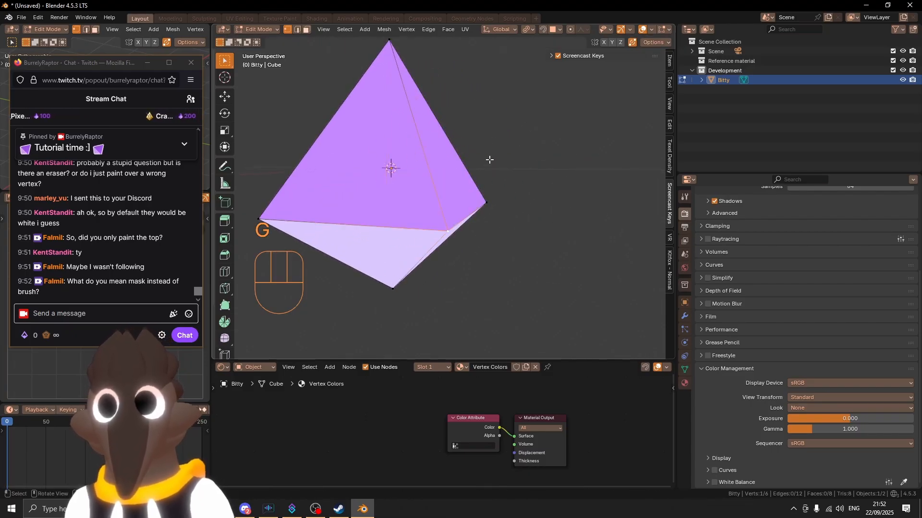
Try moving the front corner vertex vertically along Z, and horizontally with the Z axis locked.
middle_click_drag(480, 172, 445, 200)
middle_click_drag(445, 200, 436, 254, "shift")
middle_click_drag(436, 257, 379, 266)
middle_click_drag(380, 265, 417, 291, "shift")
middle_click_drag(418, 291, 429, 255)
middle_click_drag(429, 255, 429, 235, "shift")
middle_click_drag(429, 235, 449, 250)
key("g")
key("z")
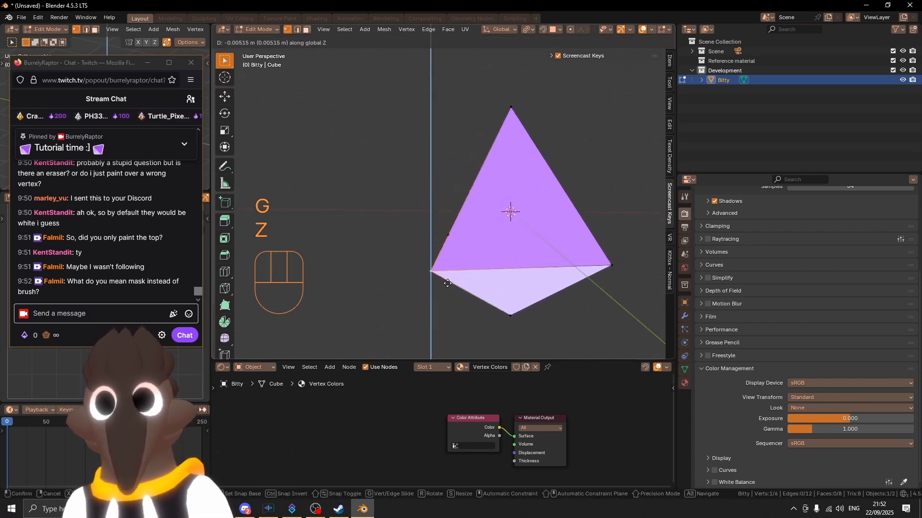
left_click(450, 273)
middle_click_drag(490, 229, 540, 262)
key("g")
key("shift+z")
right_click(509, 244)
Add the apex and the adjacent middle corner to the vertex selection so that one upper face is selected.
middle_click_drag(456, 212, 480, 173)
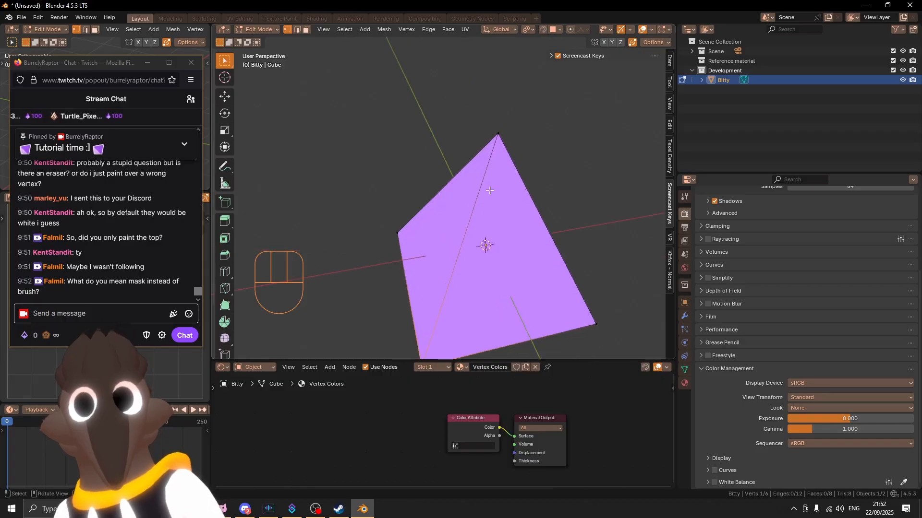
left_click(499, 136, "shift")
left_click(588, 306, "shift")
middle_click_drag(588, 305, 473, 155)
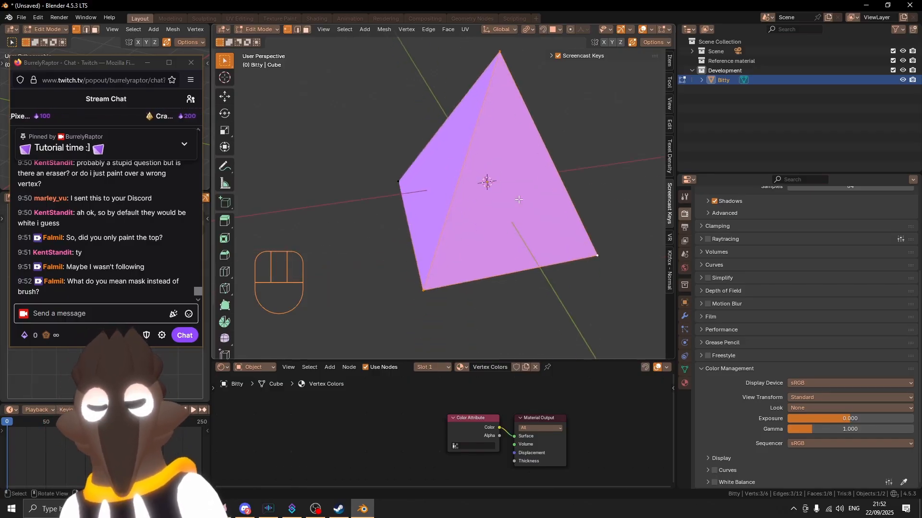
Select only the front corner vertex of Bitty where the upper and lower faces meet.
left_click(425, 288)
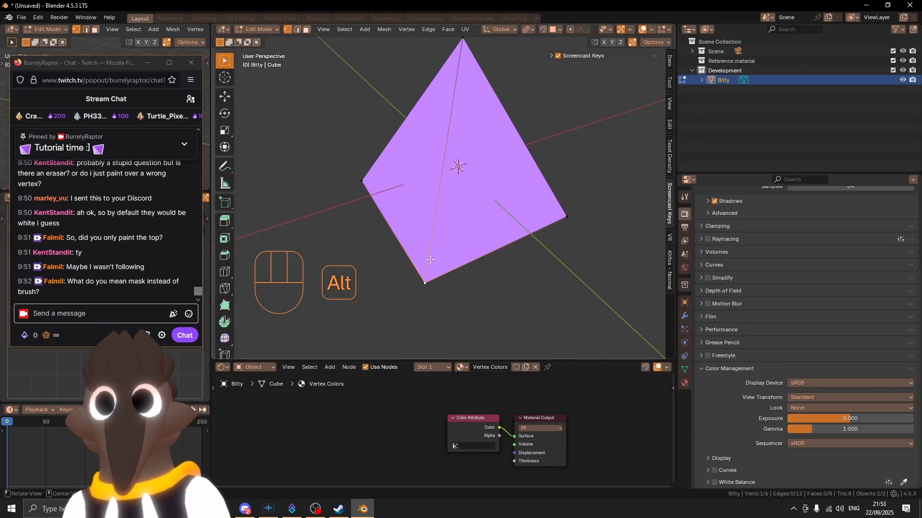
middle_click_drag(456, 281, 470, 244)
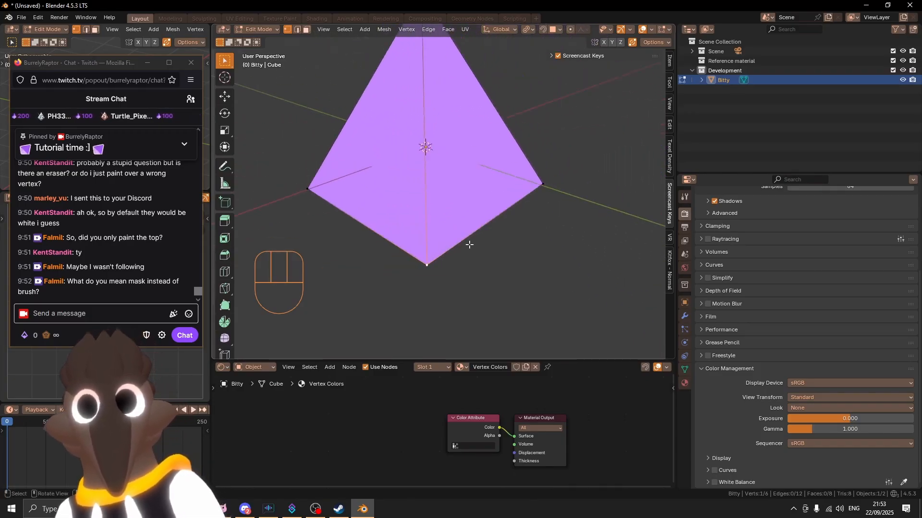
middle_click_drag(542, 182, 427, 275)
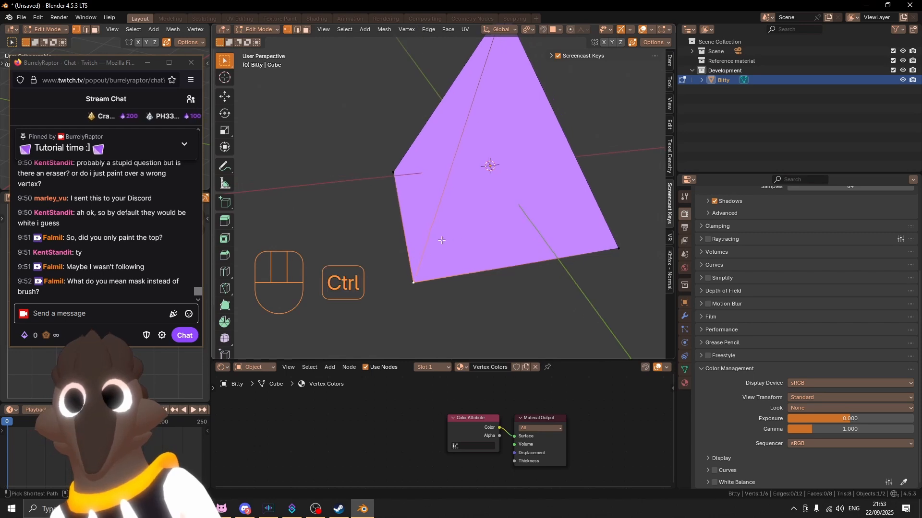
Switch to Vertex Paint mode, select all faces in the mask, and swap the brush colour to white.
key("ctrl+Tab")
left_click(486, 201)
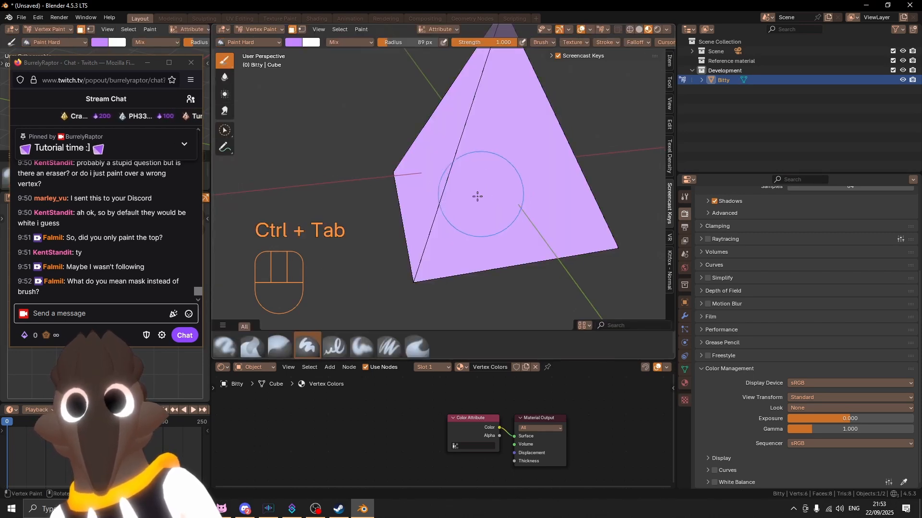
key("a")
key("x")
Try painting the front corner white across the fully selected mesh, and undo the paint.
left_click(412, 282)
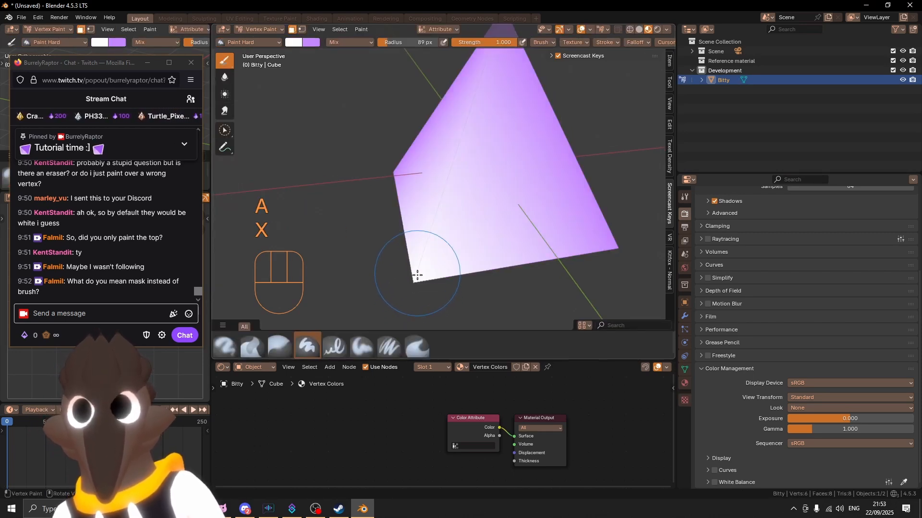
mouse_move(414, 269)
middle_mouse_down()
mouse_move(432, 272)
mouse_move(422, 267)
middle_mouse_up()
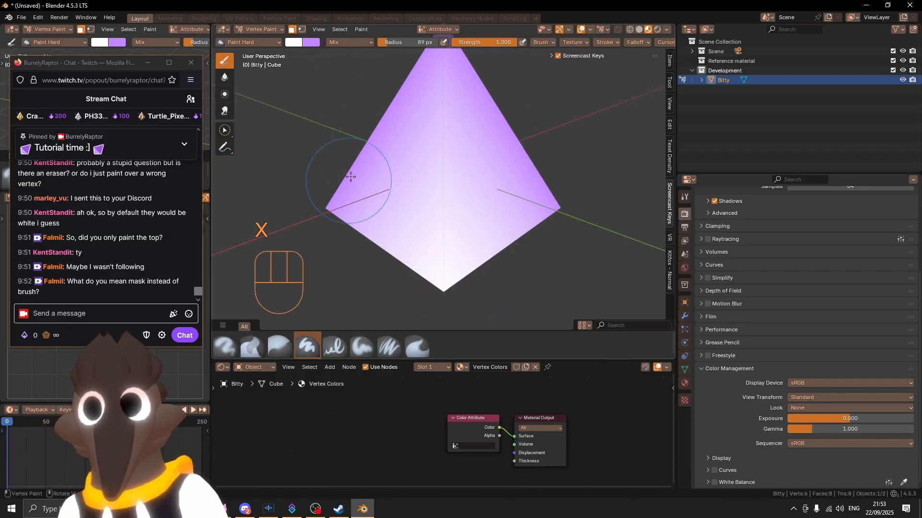
mouse_move(424, 74)
middle_mouse_down()
mouse_move(437, 232)
mouse_move(424, 192)
mouse_move(419, 218)
mouse_move(452, 215)
mouse_move(427, 217)
mouse_move(453, 216)
mouse_move(469, 239)
mouse_move(371, 113)
middle_mouse_up()
key("ctrl+z")
key("ctrl+z")
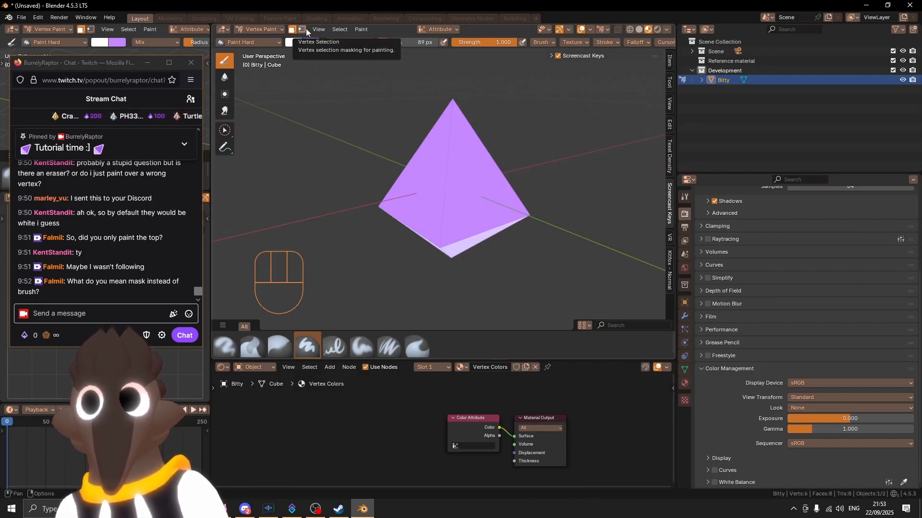
Enable vertex selection masking and try a white dab near the front corner, undoing it.
left_click(306, 29)
left_click(458, 222)
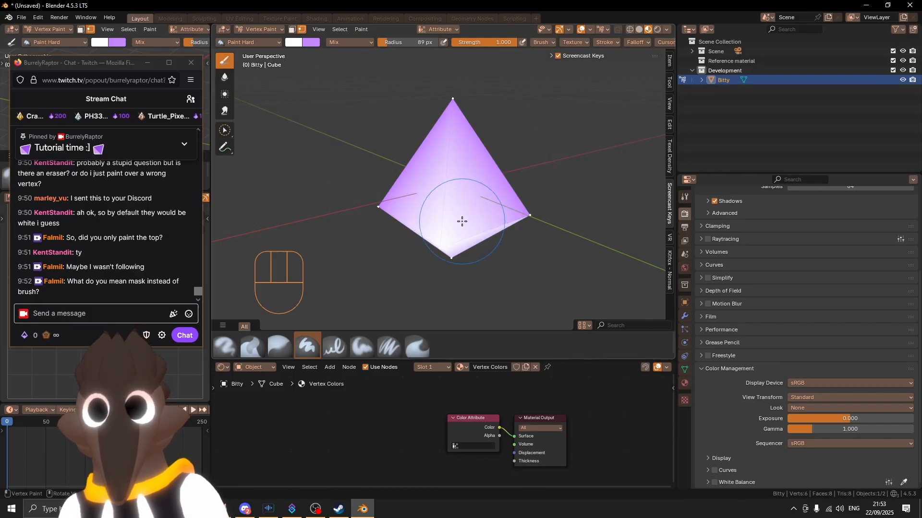
key("ctrl+z")
Set Edit Mode to vertex selection, retry the white dab in Vertex Paint mode, and undo it.
key("Tab")
key("1")
key("Tab")
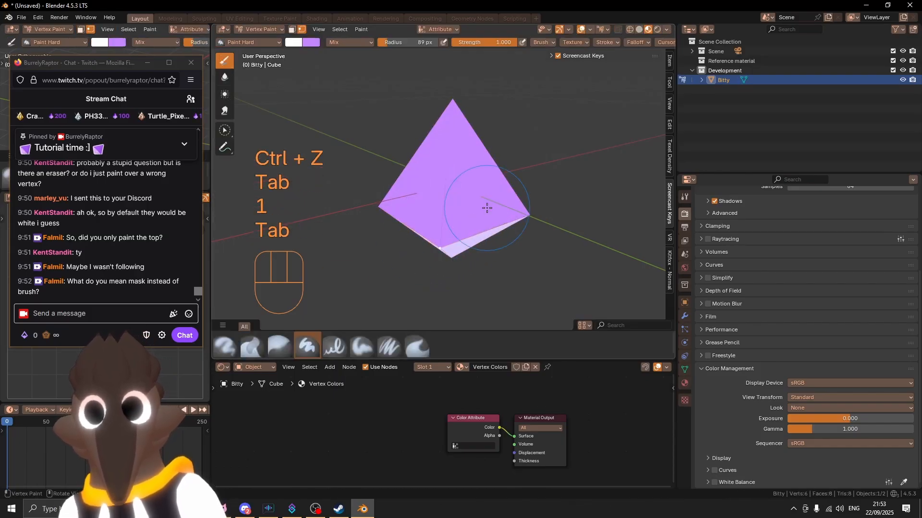
left_click(440, 240)
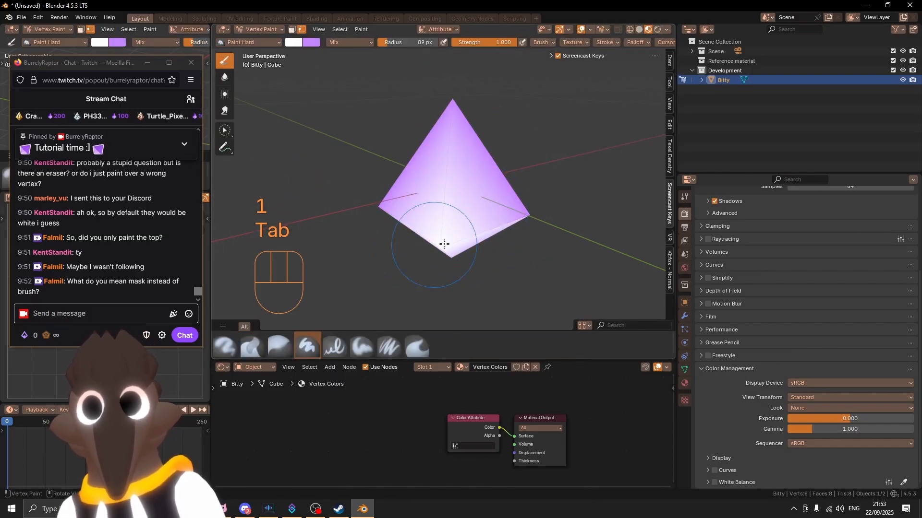
key("ctrl+z")
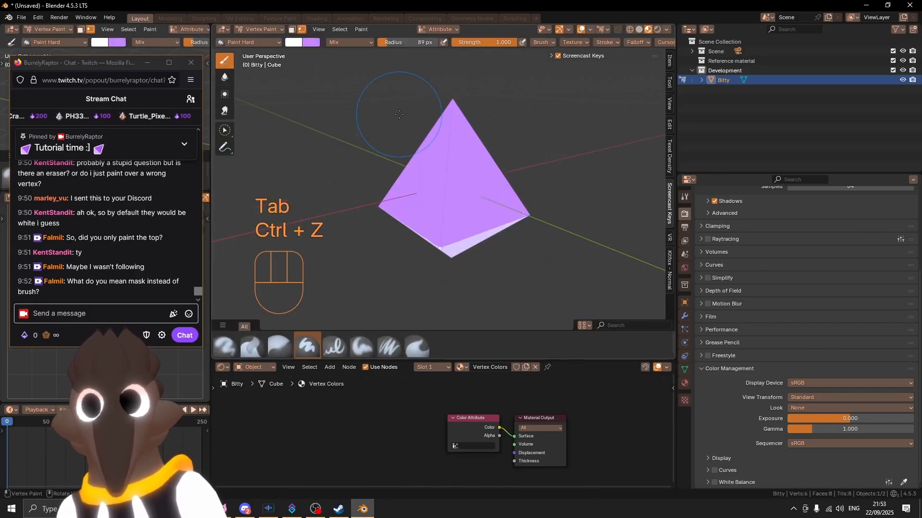
Switch to face selection masking and mask a single upper front face by selecting its three vertices in Edit Mode.
left_click(293, 30)
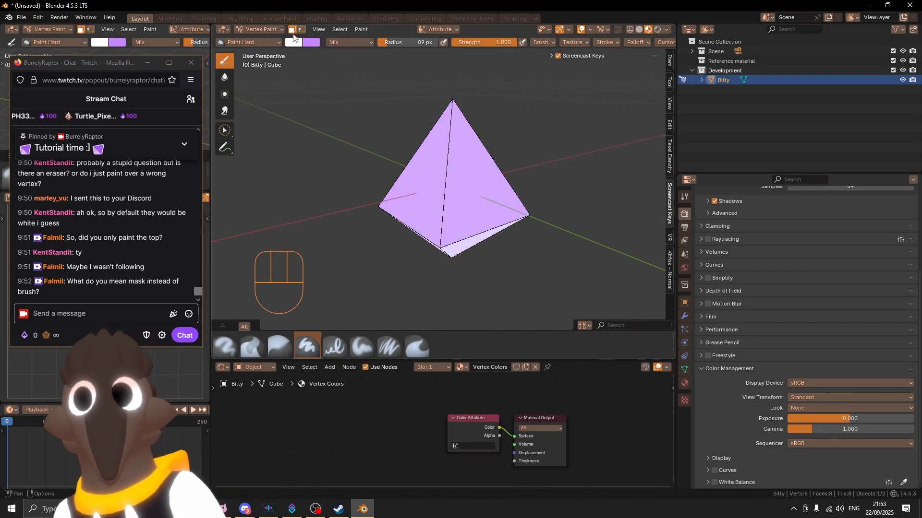
key("Tab")
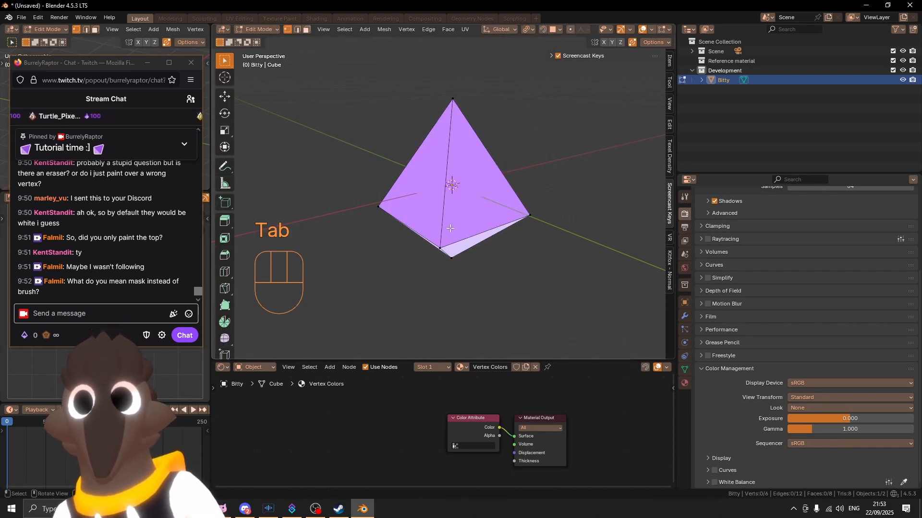
left_click(460, 101, "shift")
left_click(530, 216, "shift")
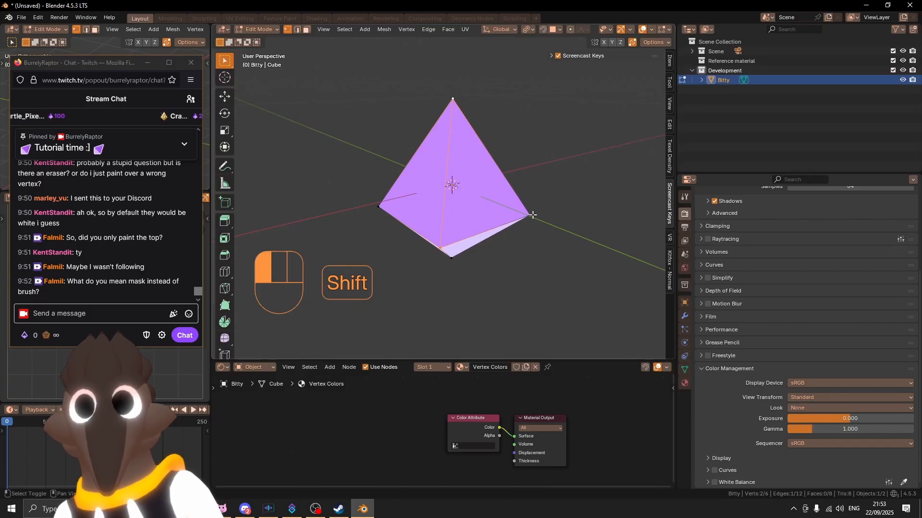
key("Tab")
Paint the whole masked upper face white with the brush.
middle_click_drag(545, 291, 464, 242)
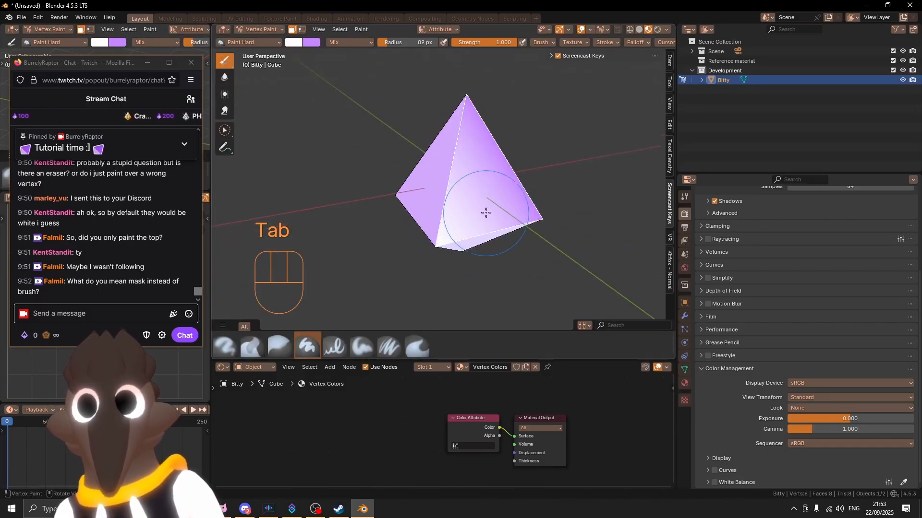
left_click_drag(433, 253, 461, 89)
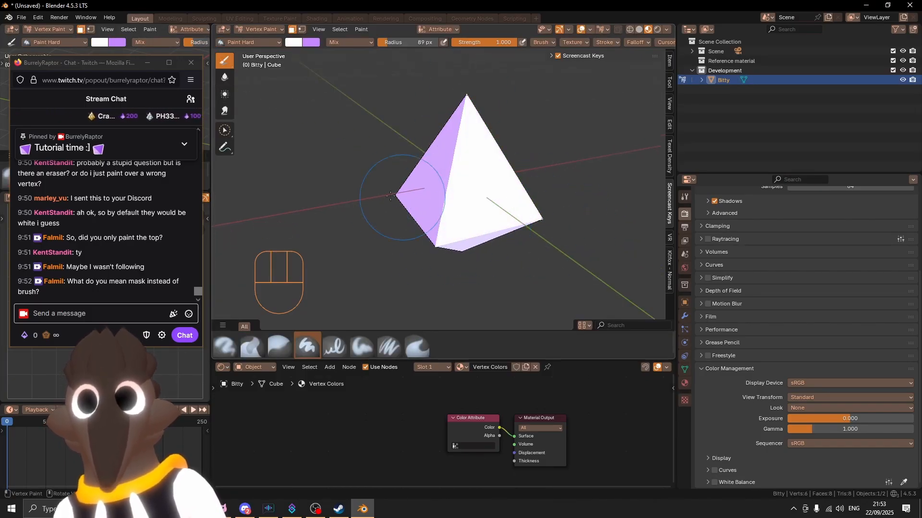
middle_click_drag(391, 196, 453, 200)
scroll(418, 203, "up", 3)
Examine the white face against its neighbouring faces from several angles, with viewport overlays off and on.
key("d")
key("d")
middle_click_drag(452, 96, 449, 173)
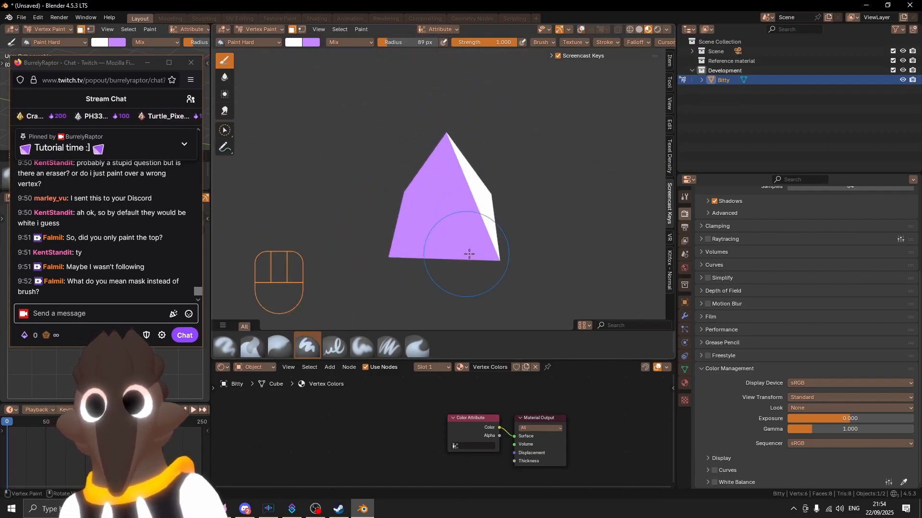
mouse_move(477, 222)
middle_mouse_down()
mouse_move(428, 214)
mouse_move(434, 208)
mouse_move(408, 220)
mouse_move(492, 213)
mouse_move(417, 191)
mouse_move(422, 203)
middle_mouse_up()
key("d")
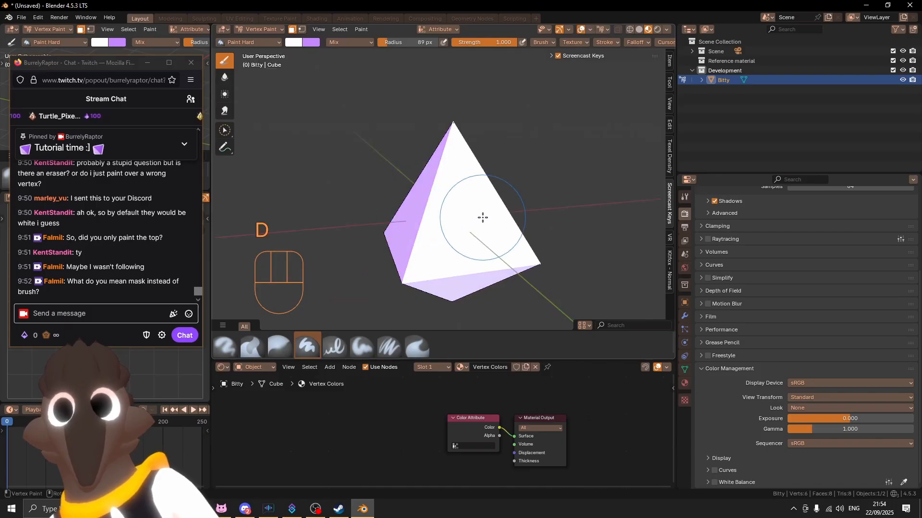
key("d")
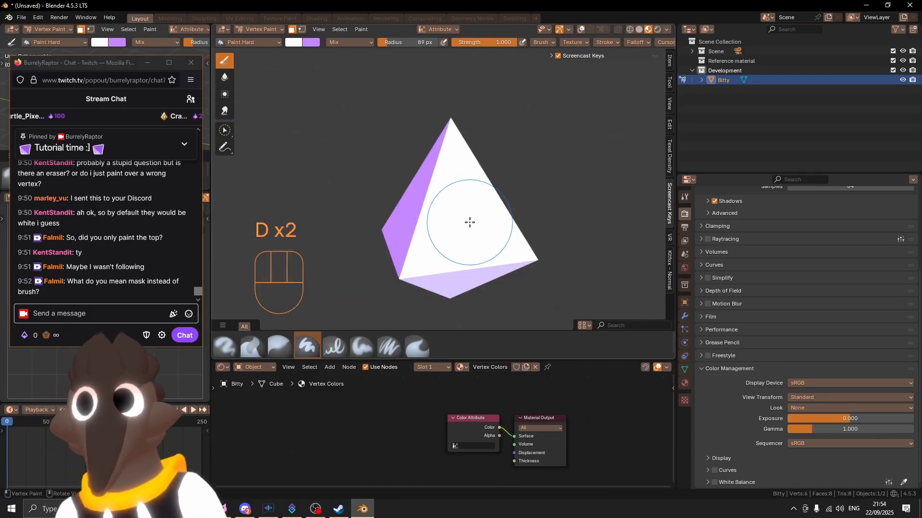
Compare the face selection in Edit Mode with the mask in Vertex Paint mode, using face select mode.
key("Tab")
key("d")
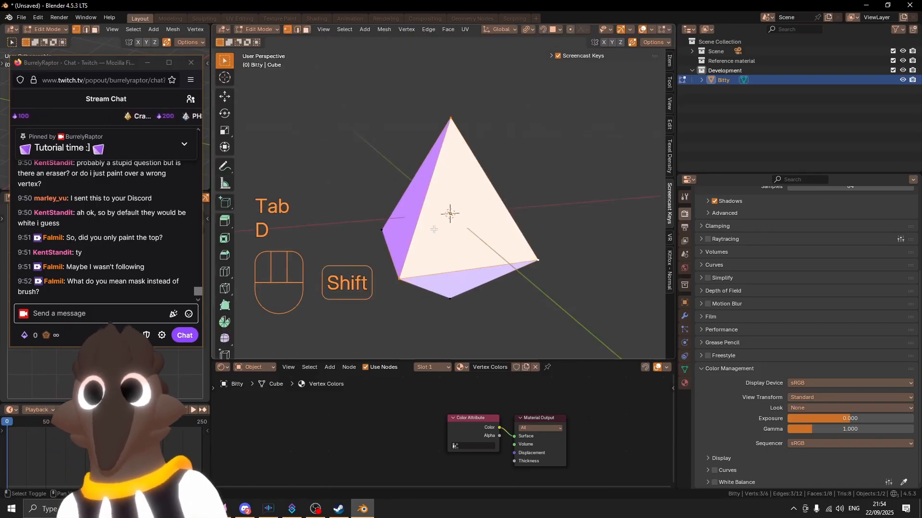
middle_click_drag(449, 212, 438, 200)
key("Tab")
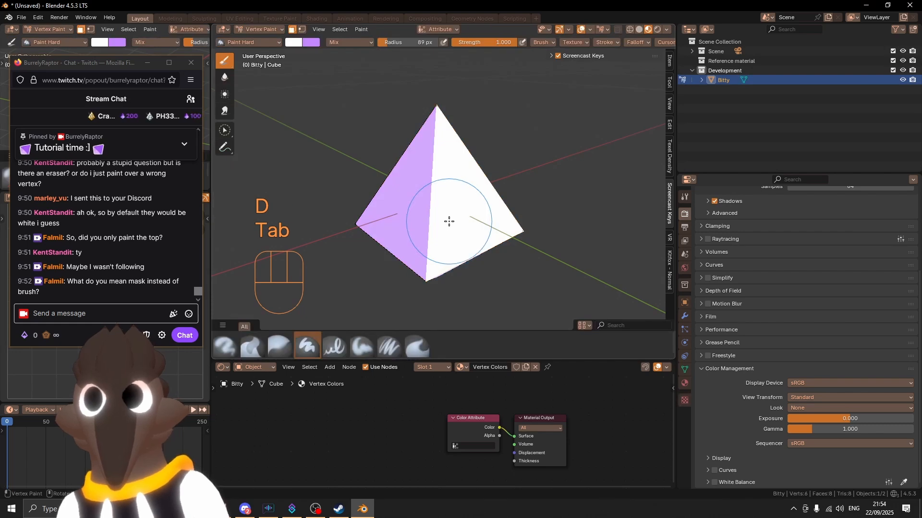
key("Tab")
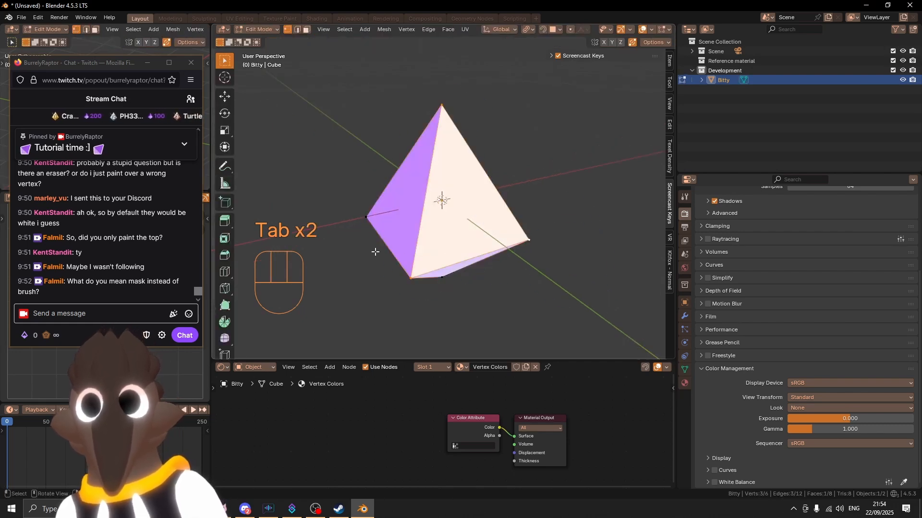
key("3")
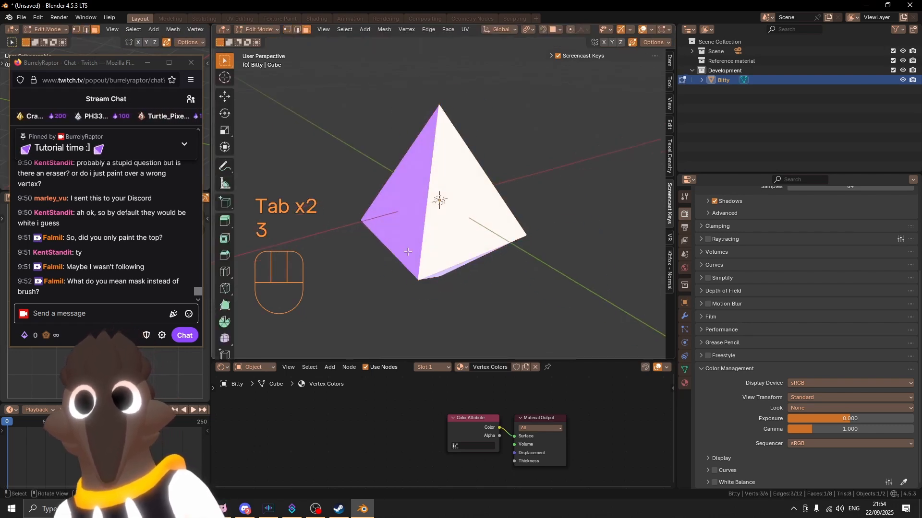
mouse_move(439, 200)
middle_mouse_down()
mouse_move(517, 205)
mouse_move(477, 214)
mouse_move(445, 201)
middle_mouse_up()
Undo back to before the white paint on the masked upper face and hide the viewport overlays.
key("ctrl+z")
key("ctrl+z")
key("ctrl+z")
key("ctrl+z")
key("ctrl+z")
key("ctrl+z")
key("ctrl+shift+z")
key("d")
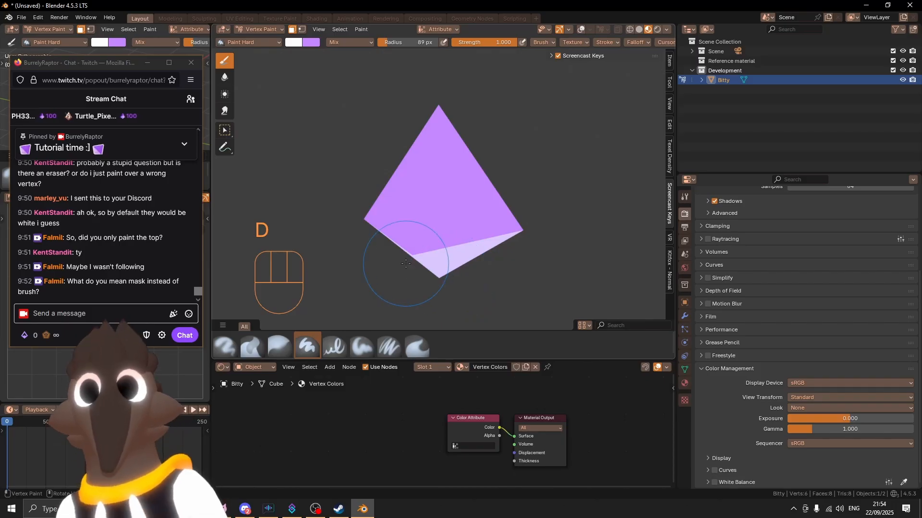
Try a white brush stroke across Bitty's masked face from the front view, and undo it.
middle_click_drag(424, 128, 455, 175, "shift")
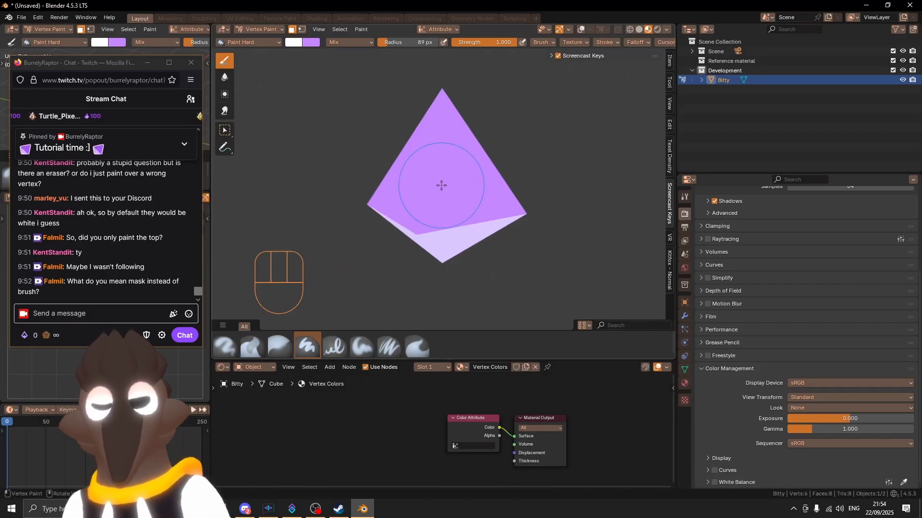
key("KP_1")
middle_click_drag(461, 187, 447, 204, "shift")
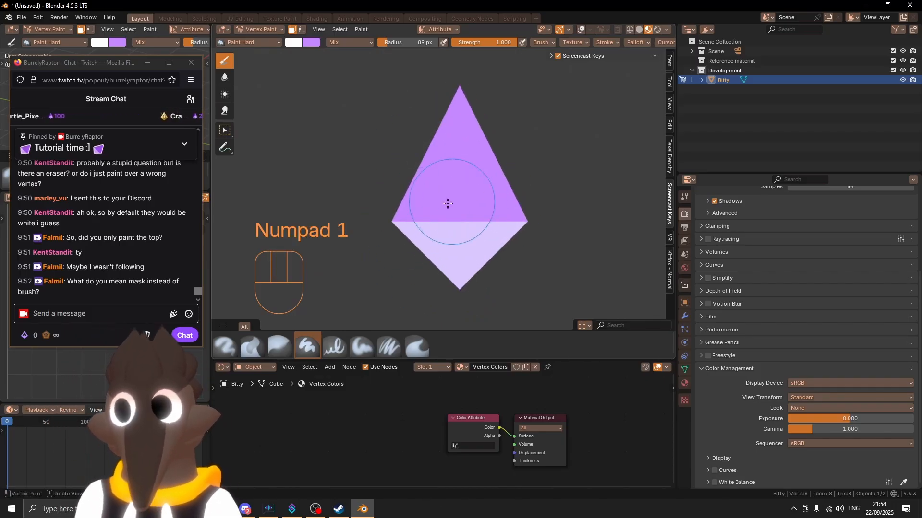
left_click_drag(384, 234, 557, 212)
key("ctrl+z")
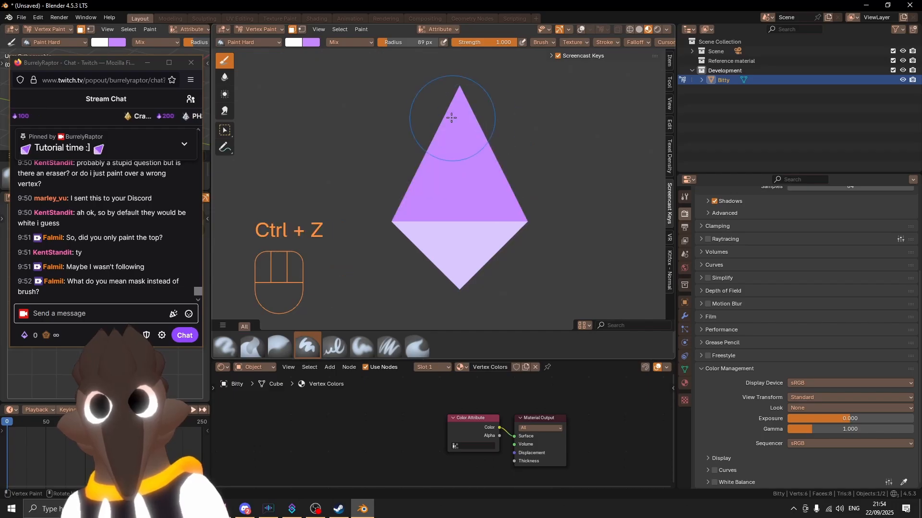
Try filling the masked upper face with white twice using Set Vertex Colors, undoing each fill.
middle_click_drag(459, 125, 514, 153, "shift")
key("ctrl+x")
middle_click_drag(433, 168, 558, 259, "shift")
middle_click_drag(558, 259, 567, 186, "shift")
key("ctrl+z")
middle_click_drag(419, 155, 444, 181, "shift")
key("ctrl+x")
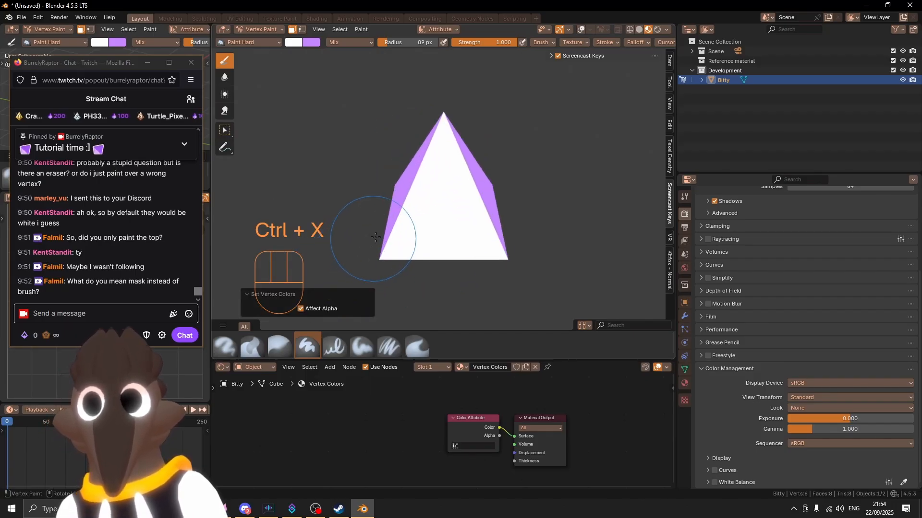
middle_click_drag(370, 226, 468, 176)
key("ctrl+z")
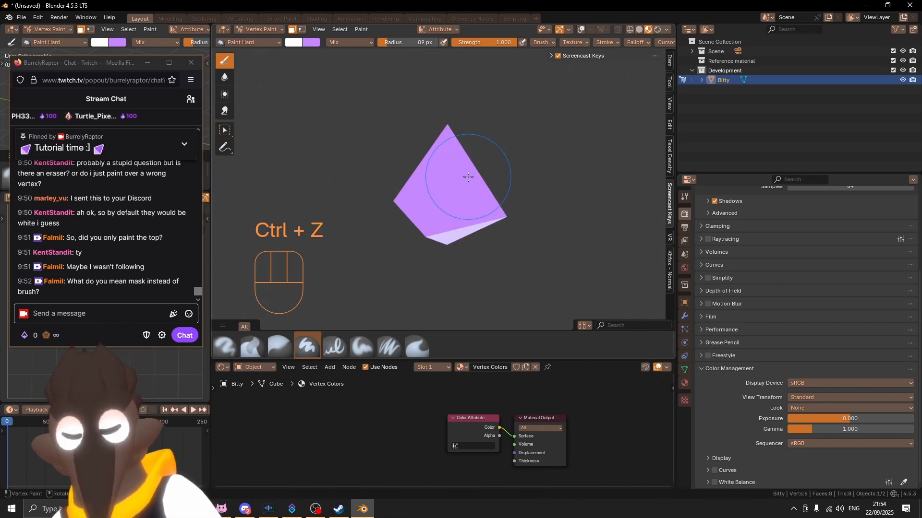
Show the viewport overlays and sample the purple of the masked upper face as the brush colour.
left_click(311, 44)
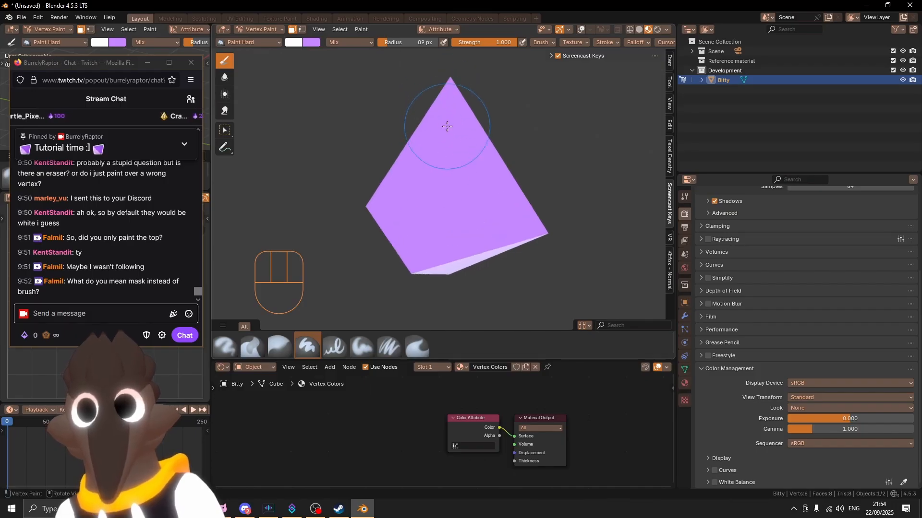
key("d")
middle_click_drag(427, 178, 509, 188)
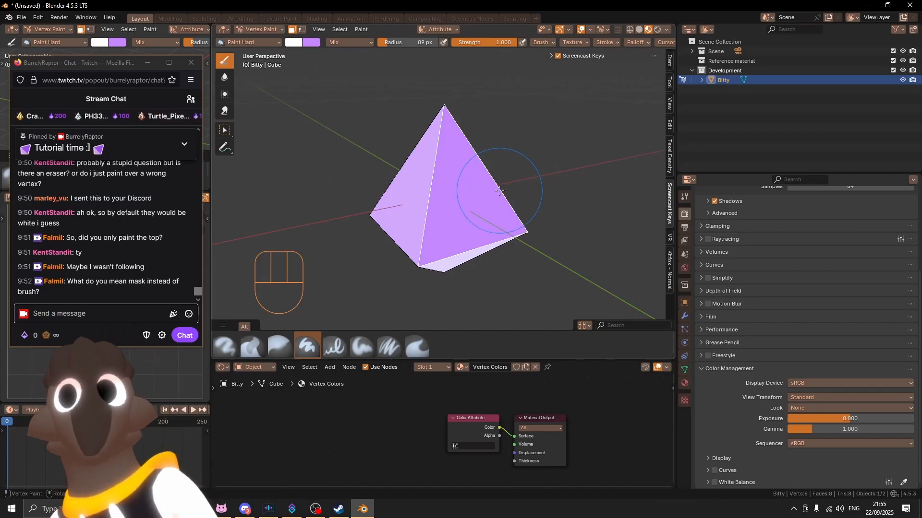
key("shift+x")
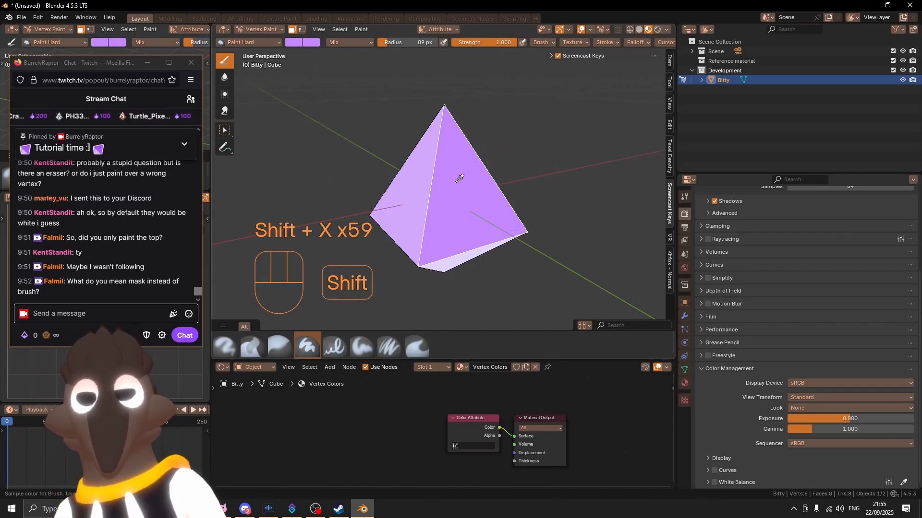
Darken the purple brush colour to #8B5FB3 and add the opposite upper face of Bitty to the face mask.
left_click(300, 42)
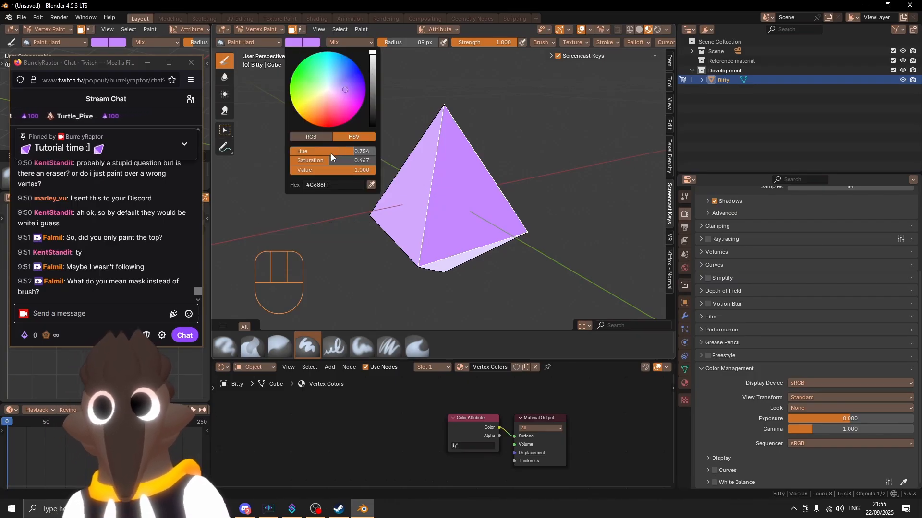
left_click_drag(349, 171, 324, 174)
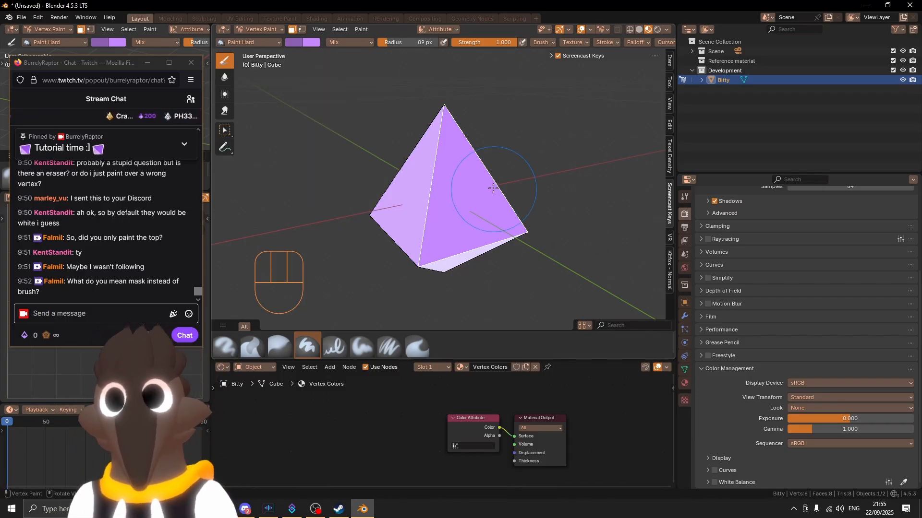
middle_click_drag(356, 197, 382, 204)
key("Tab")
key("3")
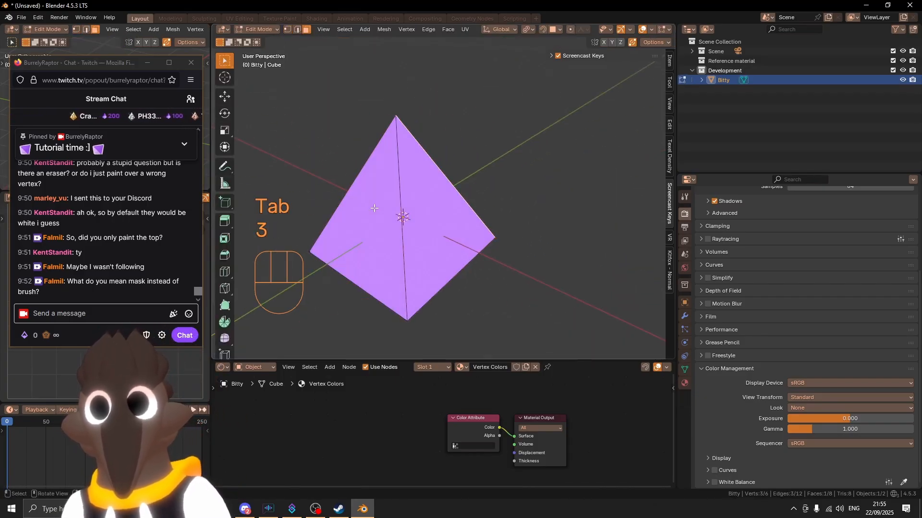
left_click(382, 204, "shift")
middle_click_drag(465, 174, 331, 155)
key("Tab")
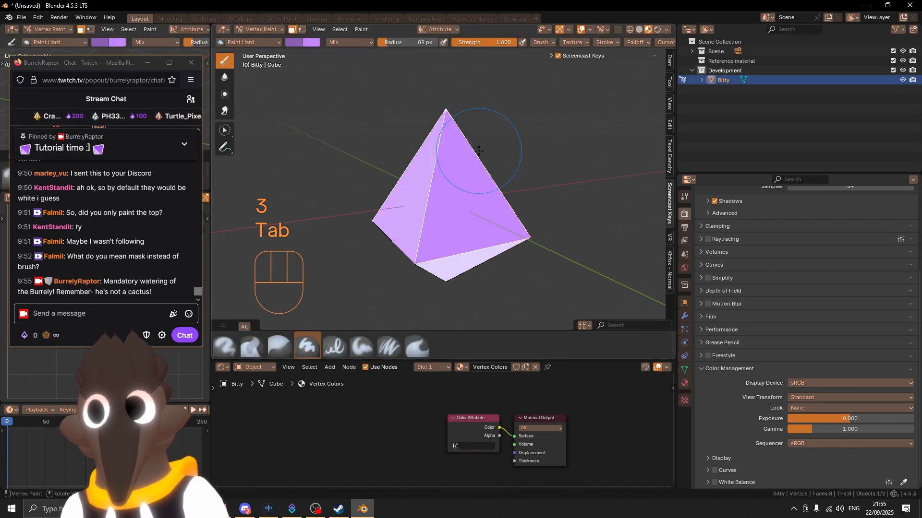
Fill the two masked upper faces with the darkened purple, and refill them with the brush colour's value set to 0.8.
key("ctrl+x")
key("d")
mouse_move(536, 173)
middle_mouse_down()
mouse_move(484, 202)
mouse_move(436, 158)
middle_mouse_up()
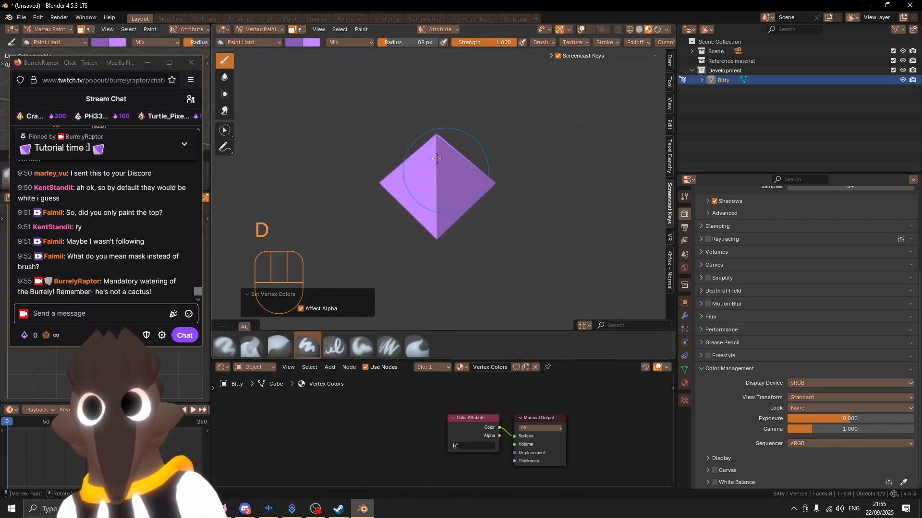
left_click(297, 45)
left_click(360, 170)
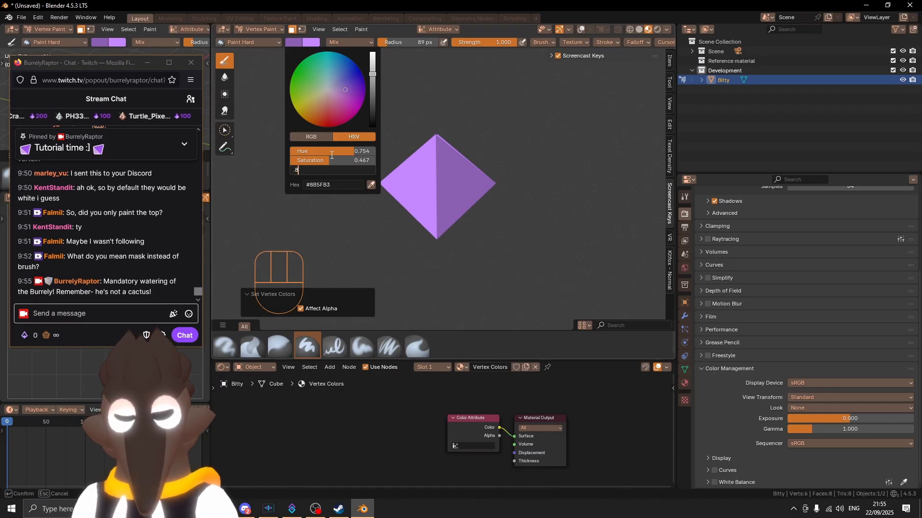
key("Return")
key("ctrl+x")
Mask two opposite lower faces of Bitty and sample their pale lavender as the brush colour.
middle_click_drag(493, 175, 522, 126)
mouse_move(466, 218)
middle_mouse_down("shift")
mouse_move(461, 185)
mouse_move(500, 199)
mouse_move(537, 194)
mouse_move(453, 204)
middle_mouse_up("shift")
key("d")
key("Tab")
key("Tab")
key("shift+x")
Set the lavender brush colour's value to 0.8 and fill the two masked lower faces with it using Set Vertex Colors.
left_click(287, 44)
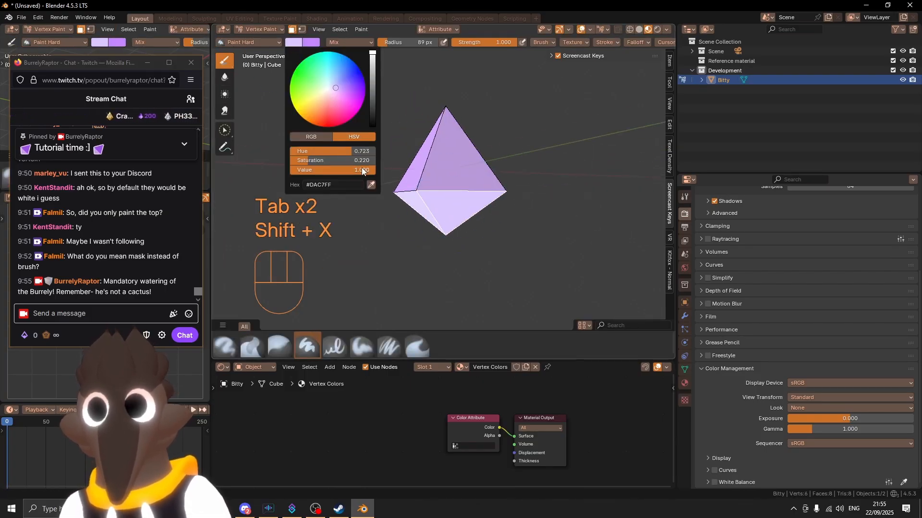
left_click_drag(362, 172, 352, 163)
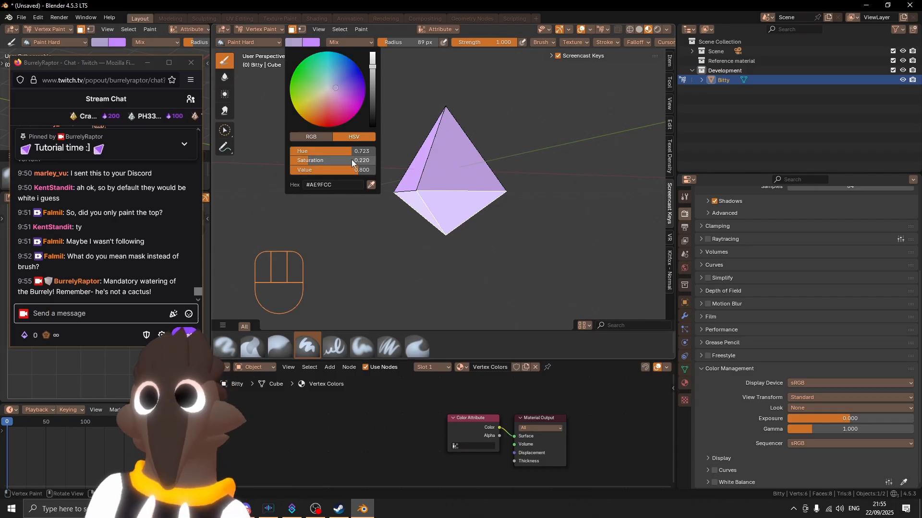
key("Tab")
key("ctrl+x")
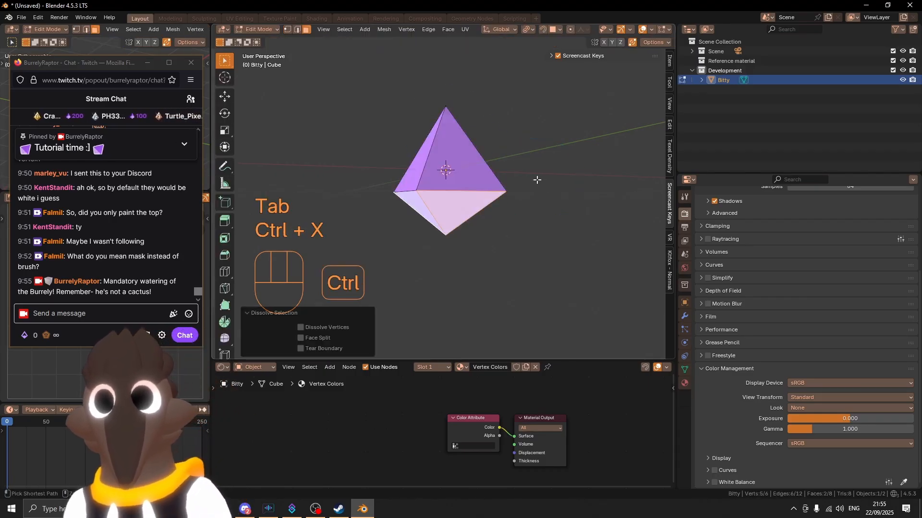
key("Tab")
key("ctrl+x")
mouse_move(537, 180)
middle_mouse_down()
mouse_move(501, 178)
mouse_move(498, 164)
mouse_move(469, 216)
mouse_move(561, 200)
mouse_move(592, 170)
mouse_move(456, 185)
mouse_move(448, 207)
mouse_move(459, 229)
middle_mouse_up()
key("d")
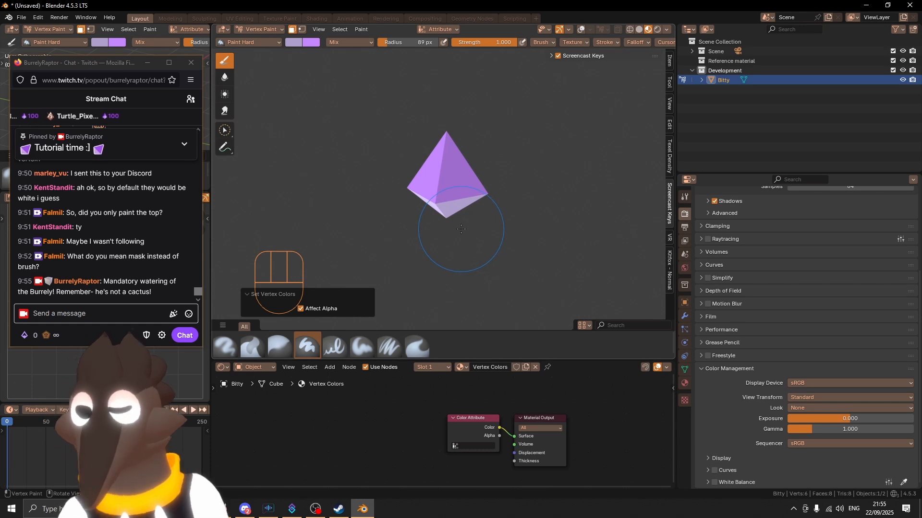
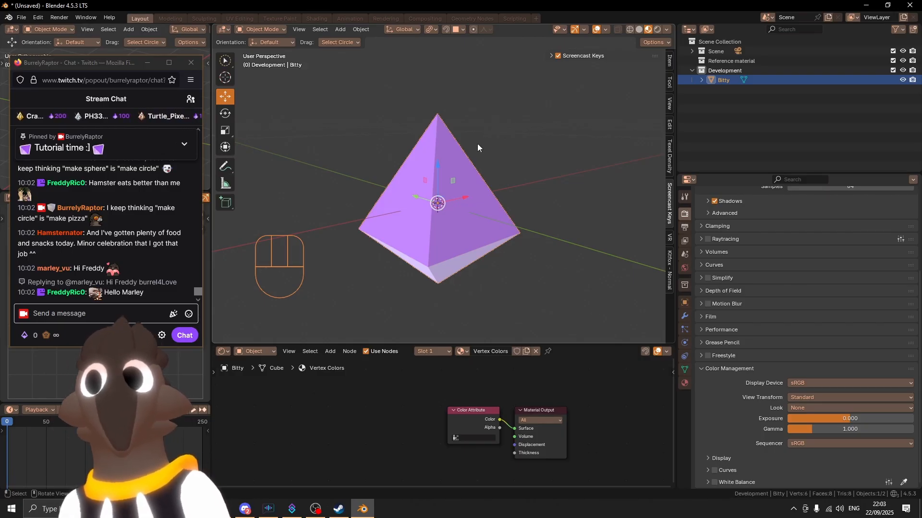
Show Bitty in the front orthographic view and enable the Navigate viewport gizmo.
middle_click_drag(477, 143, 443, 218)
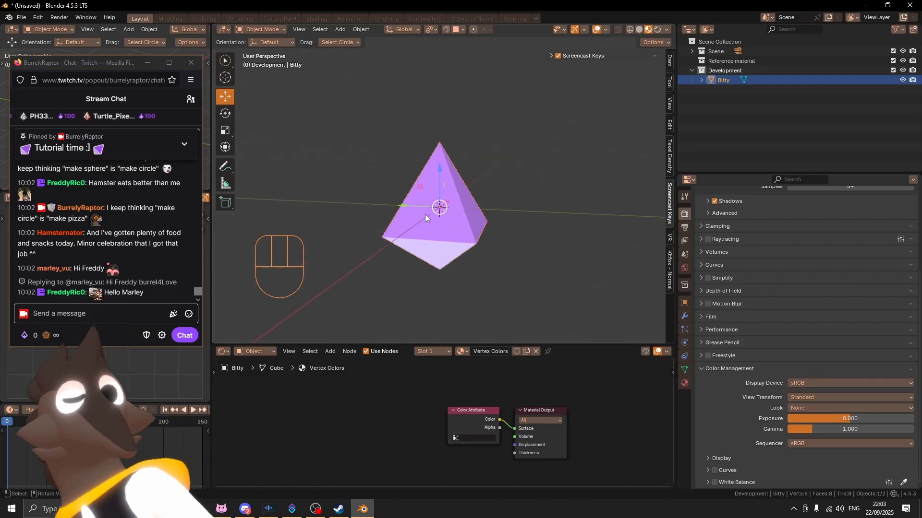
middle_click_drag(410, 212, 429, 209, "shift")
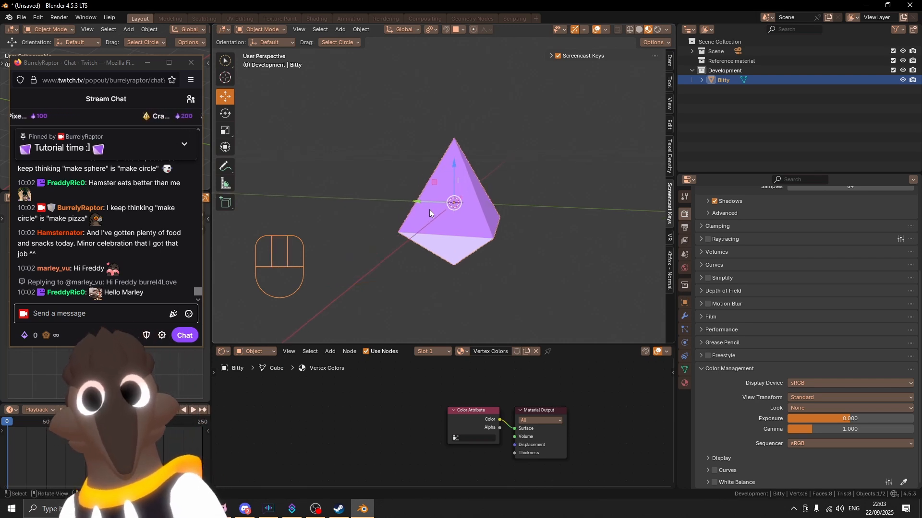
key("KP_1")
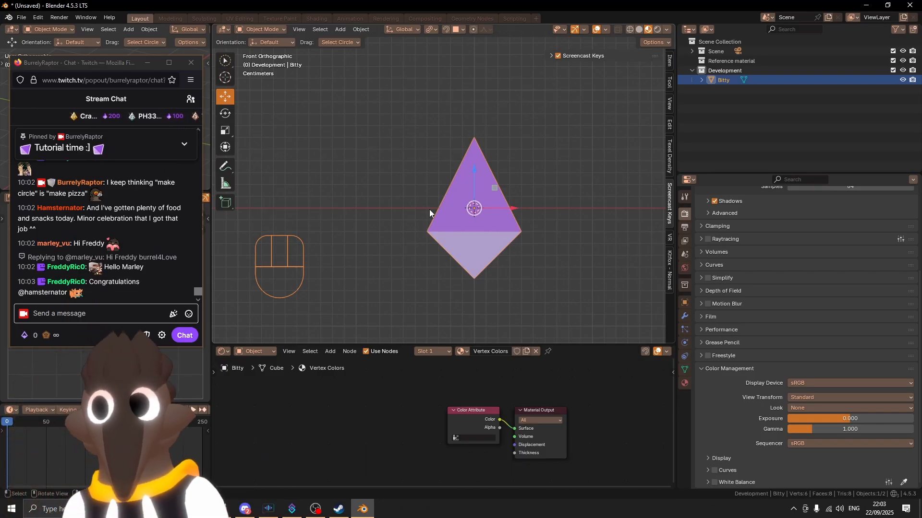
middle_click_drag(493, 138, 482, 130, "shift")
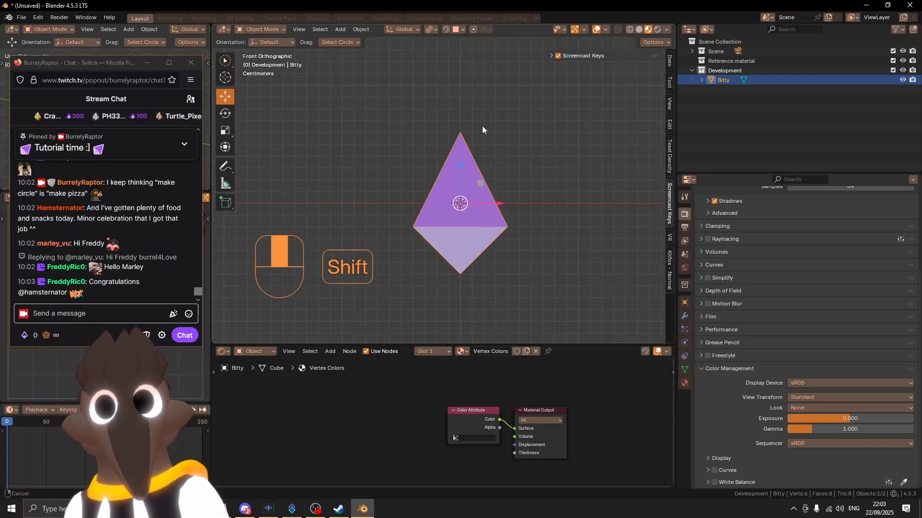
scroll(533, 197, "up", 2)
middle_click_drag(532, 197, 488, 169, "shift")
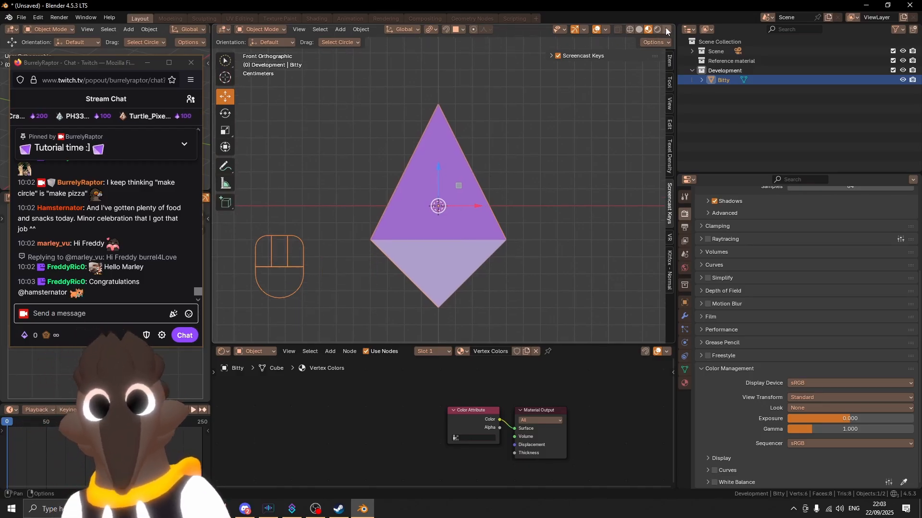
left_click(585, 30)
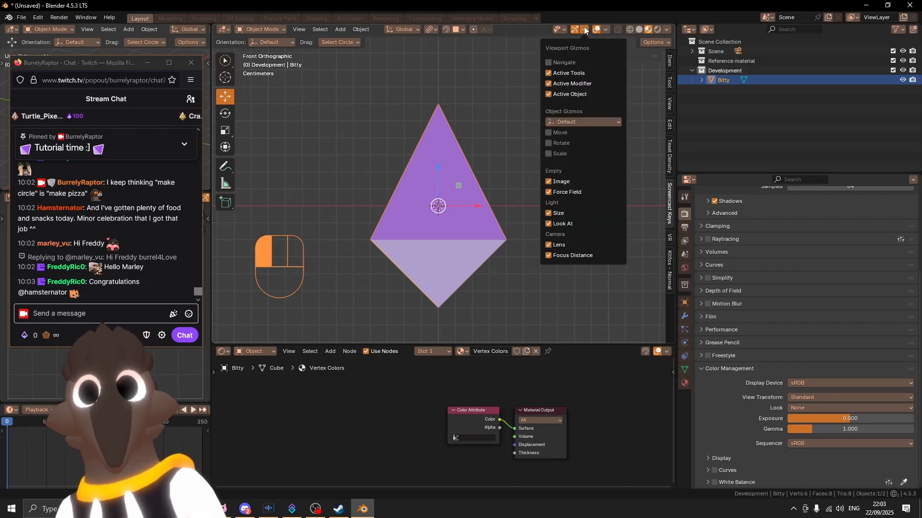
left_click(572, 60)
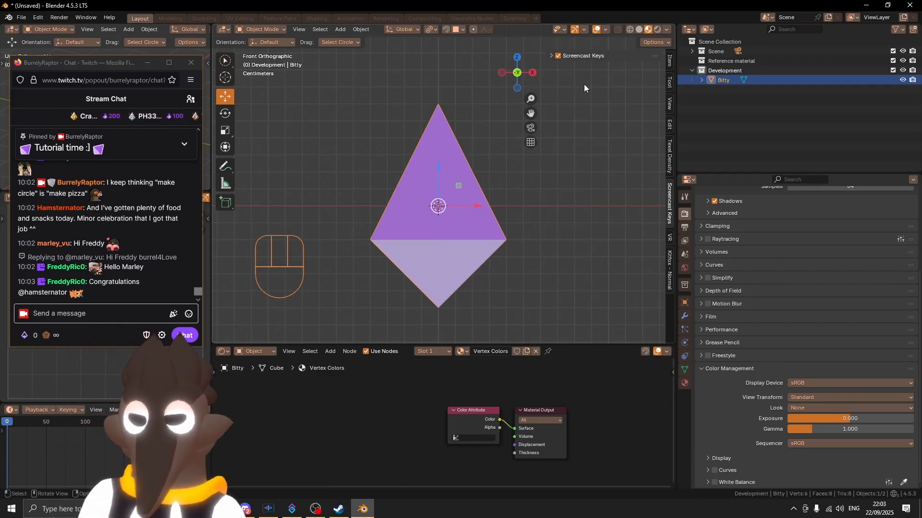
Examine Bitty in perspective and return to the front view, enlarging it with the navigation gizmo.
middle_click_drag(472, 90, 504, 82)
scroll(428, 127, "down", 3)
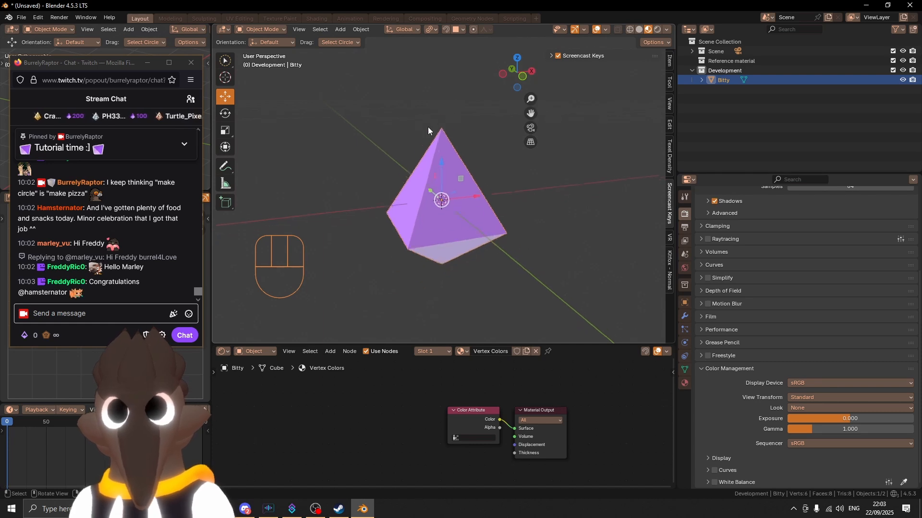
mouse_move(444, 126)
middle_mouse_down()
mouse_move(512, 128)
mouse_move(448, 131)
middle_mouse_up()
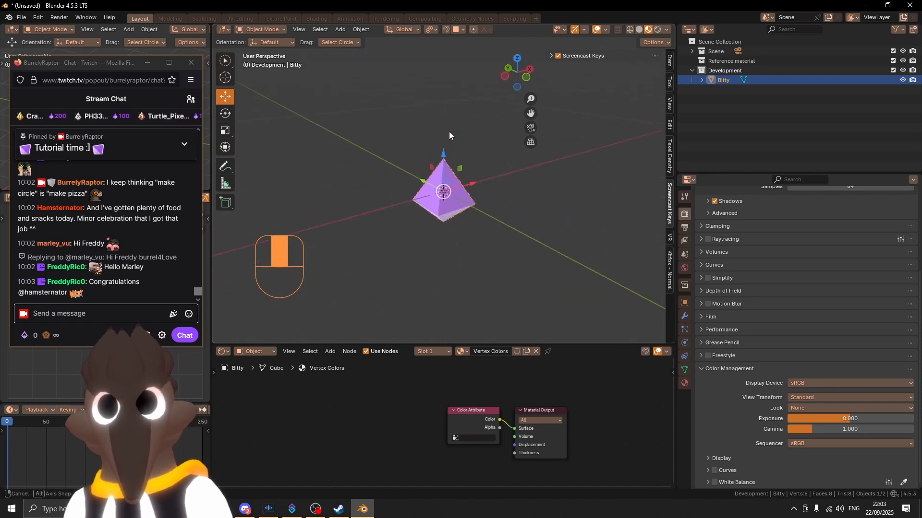
left_click(527, 77)
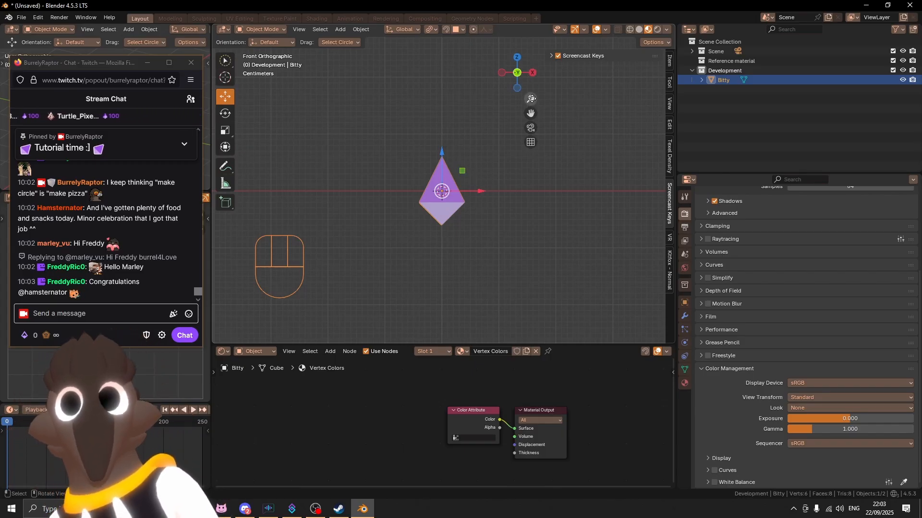
left_click_drag(531, 98, 510, 97)
middle_click_drag(444, 155, 555, 119, "shift")
left_click(516, 79)
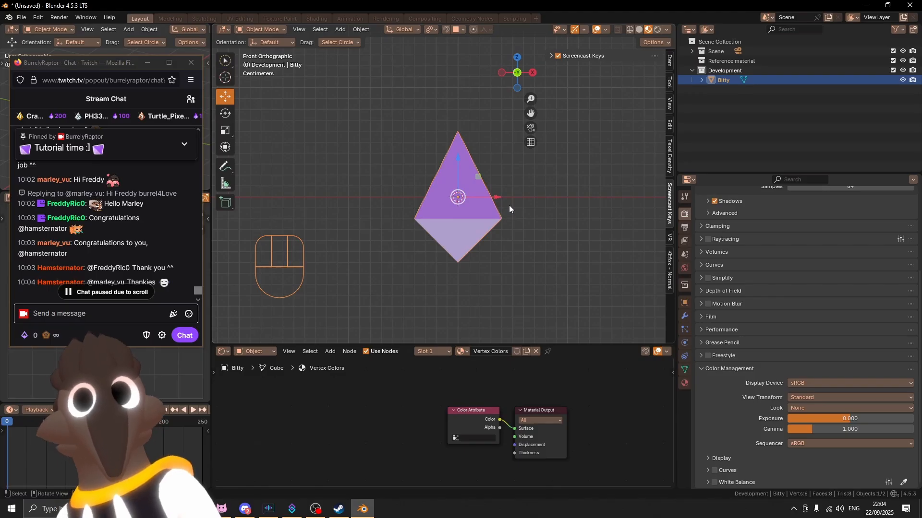
Rotate Bitty 45° about the global Z axis in the front view.
key("shift")
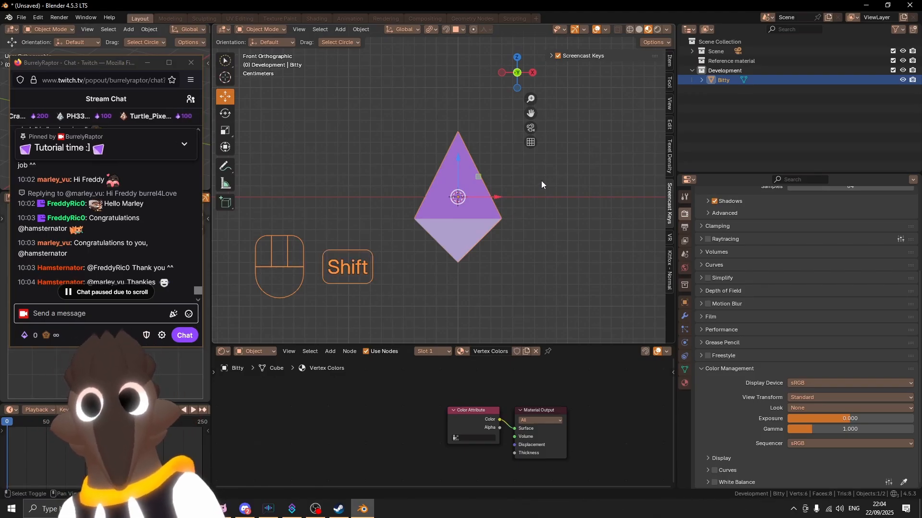
middle_click_drag(541, 180, 540, 215, "shift")
scroll(537, 193, "up", 1)
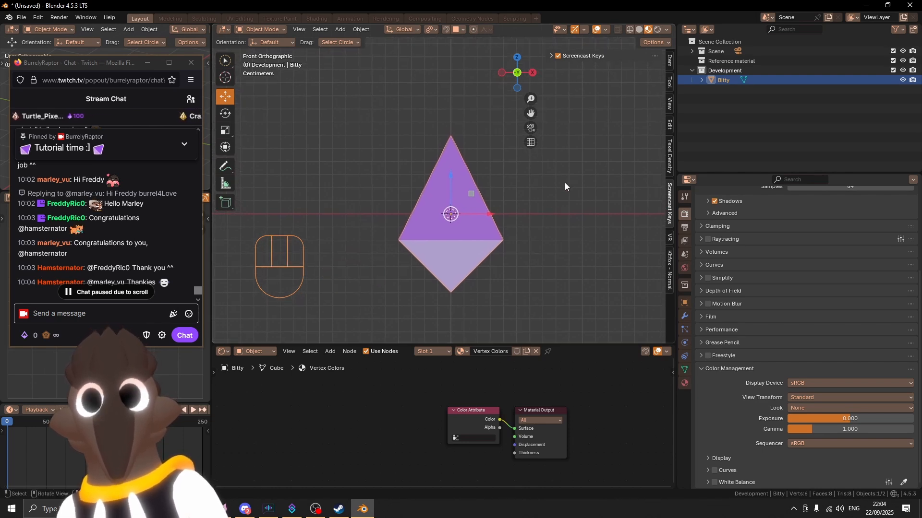
key("r")
key("z")
key("ctrl")
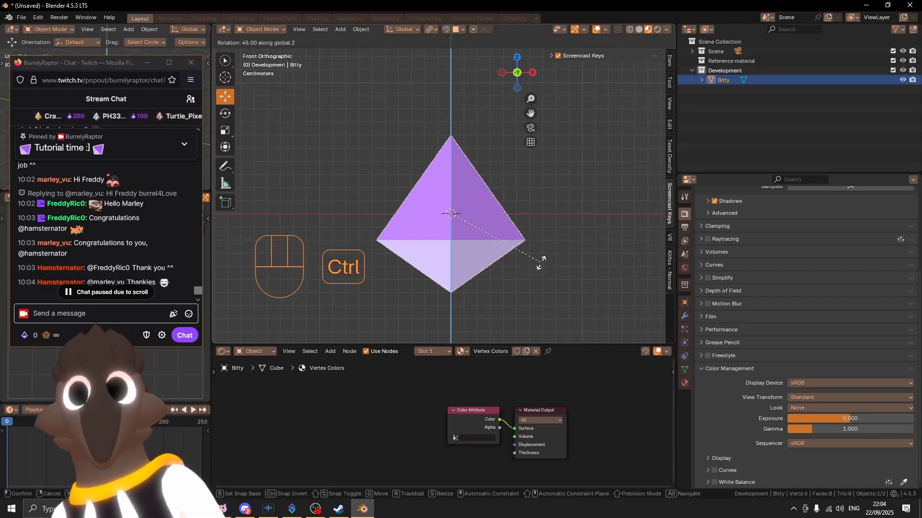
left_click(540, 261)
Hide the viewport overlays and undo Bitty's 45° rotation, redoing and undoing it to compare the shading.
key("d")
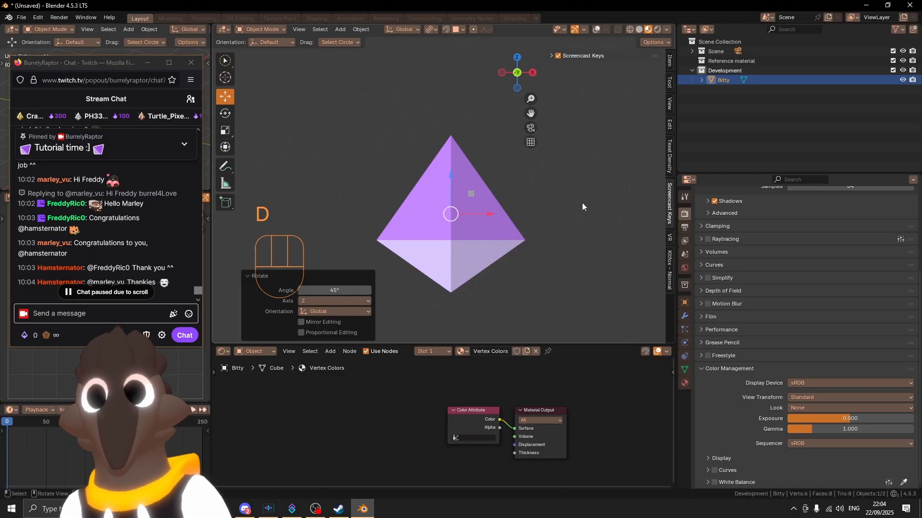
key("ctrl+z")
key("ctrl+shift+z")
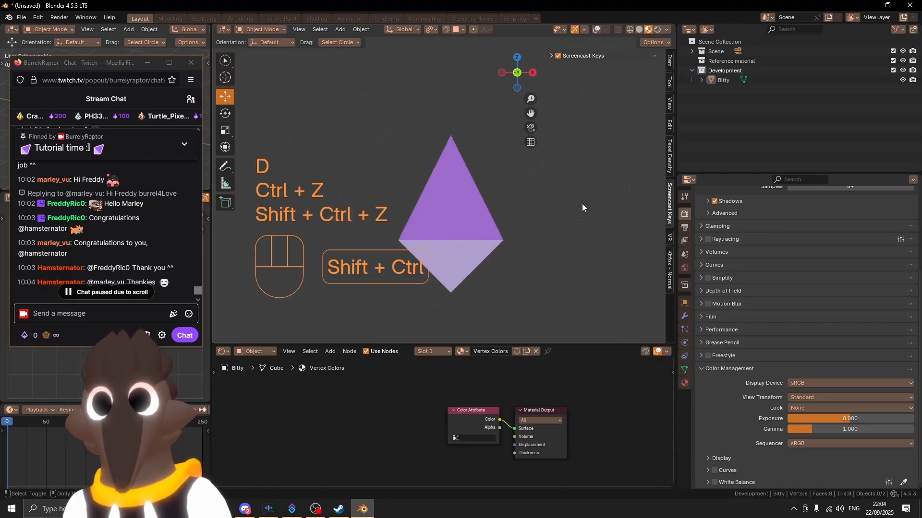
key("ctrl+shift+z")
key("ctrl+z")
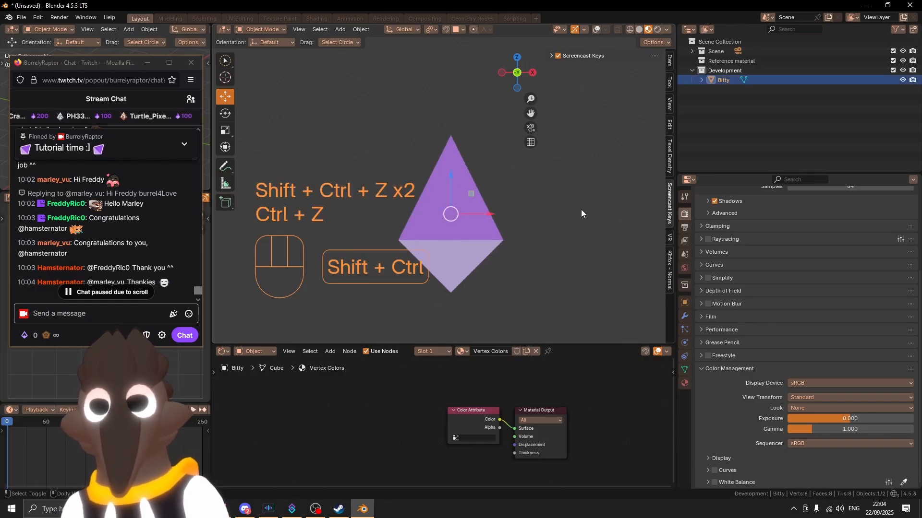
key("r")
key("z")
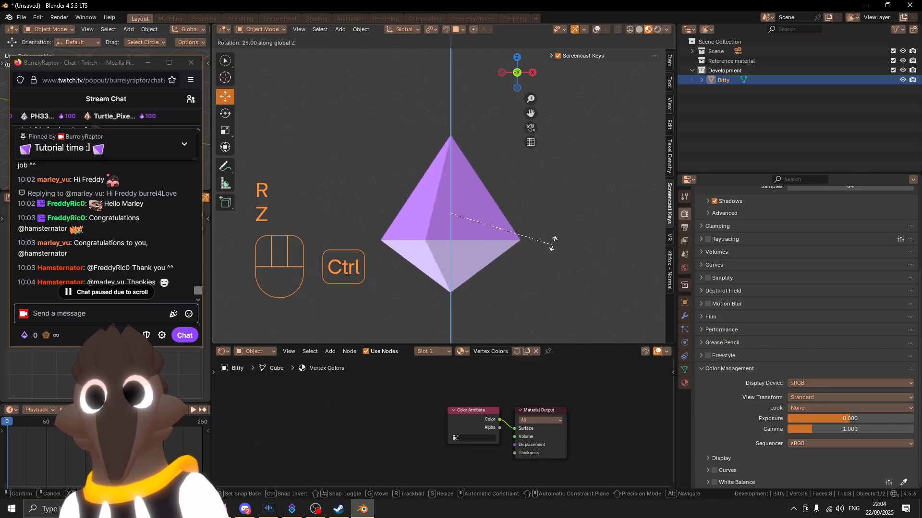
right_click(555, 238)
Orbit around Bitty to view it at an angle and return to the front orthographic view.
middle_click_drag(502, 228, 513, 222, "shift")
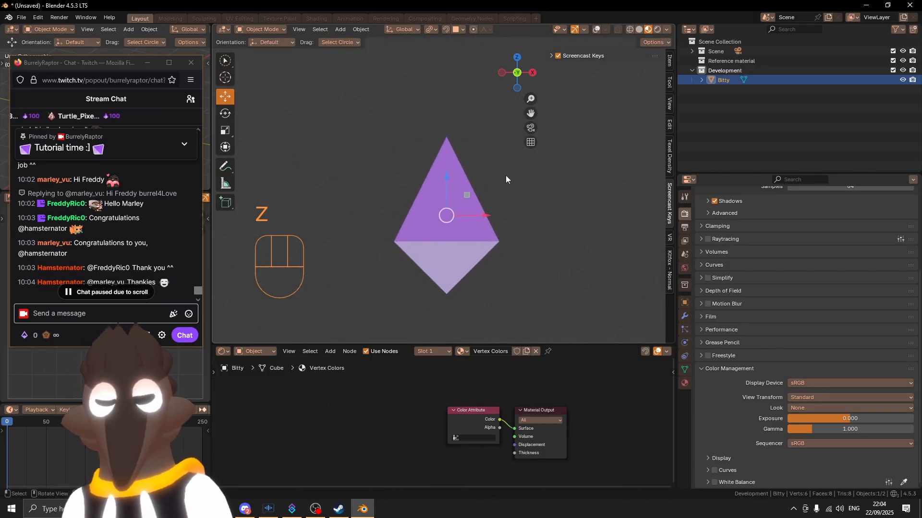
middle_click_drag(513, 174, 540, 85)
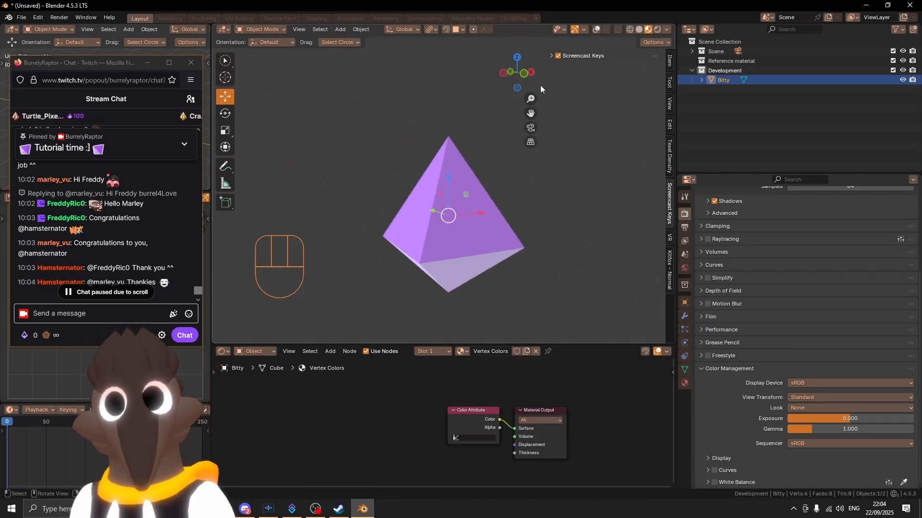
left_click(525, 74)
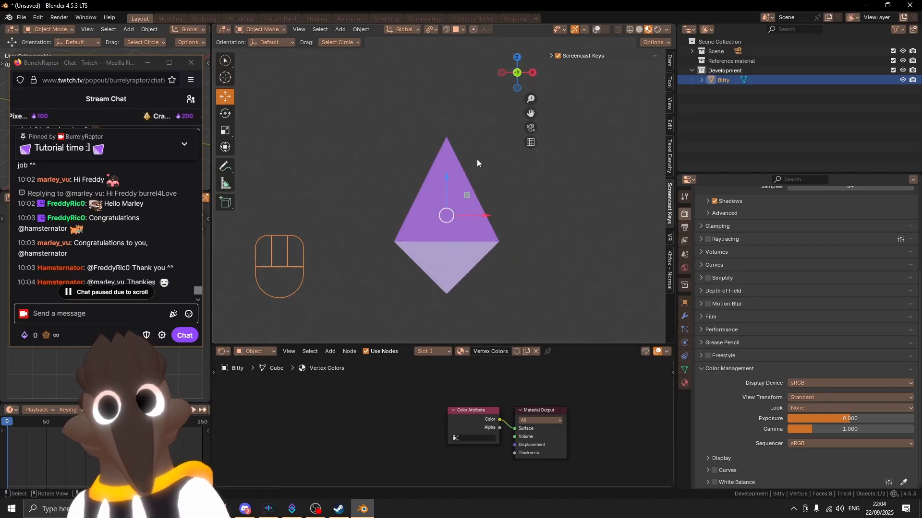
key("shift")
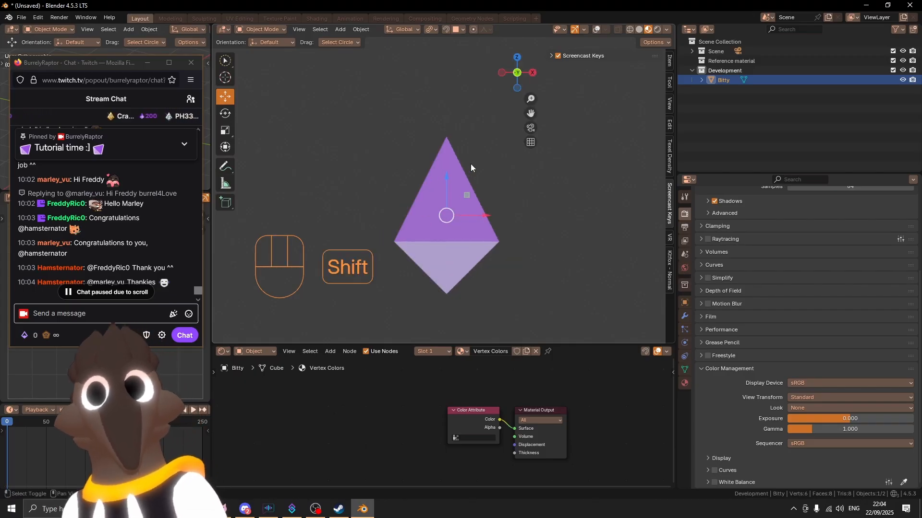
mouse_move(471, 168)
middle_mouse_down("shift")
mouse_move(479, 181)
mouse_move(485, 173)
middle_mouse_up("shift")
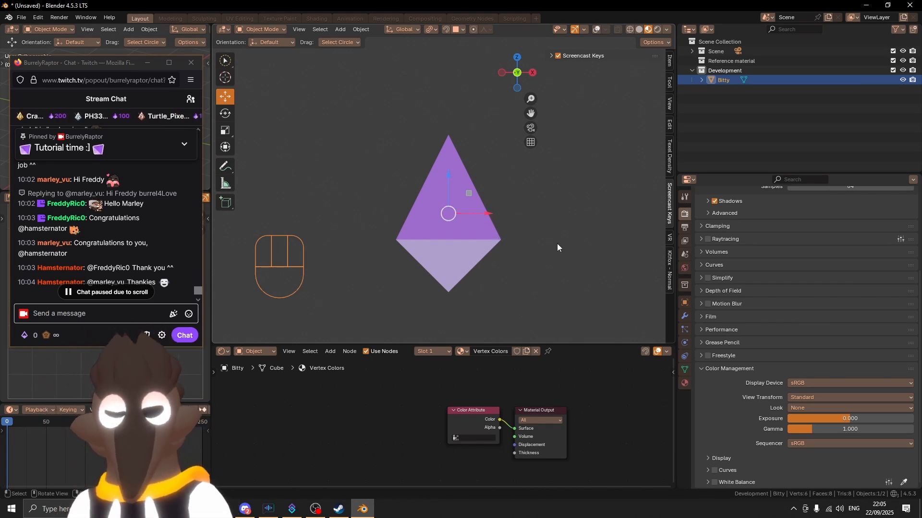
key("r")
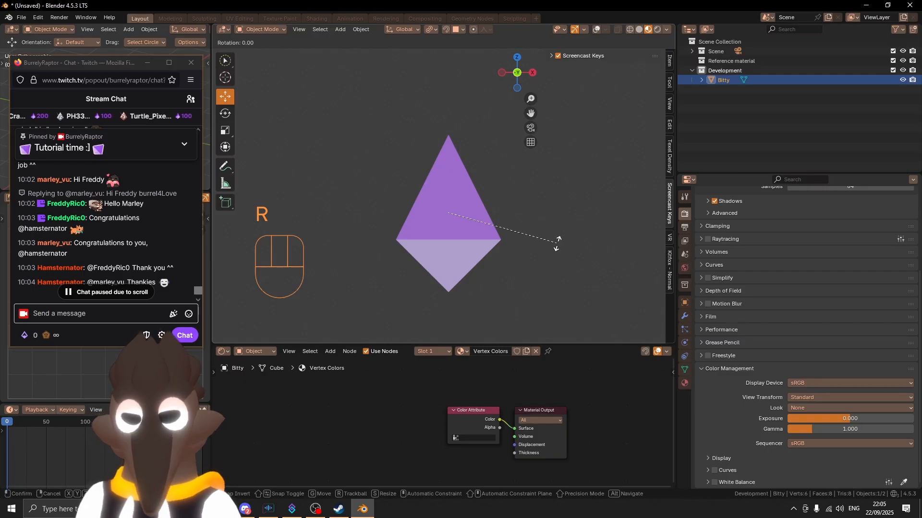
key("z")
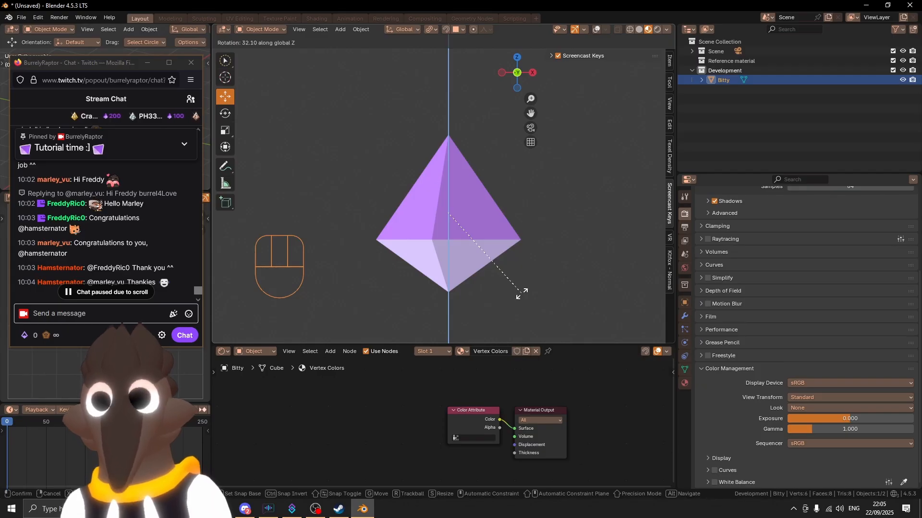
key("4")
key("5")
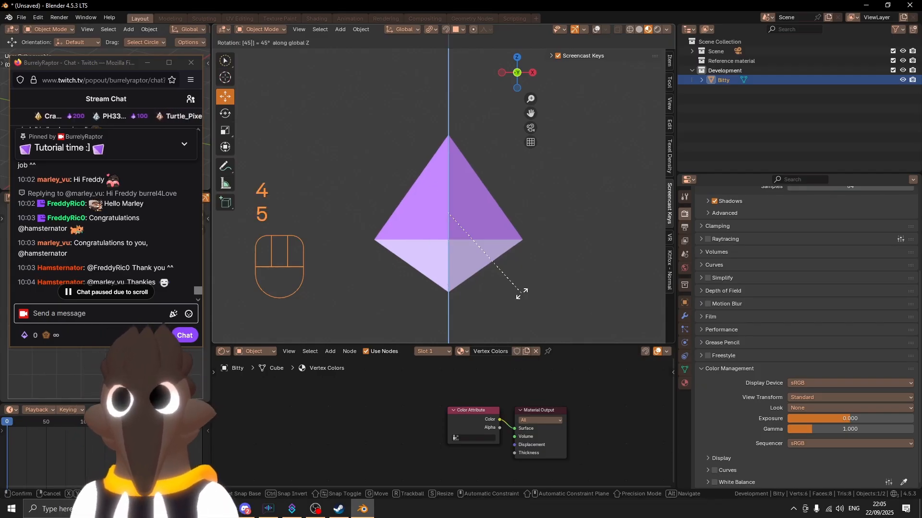
key("Escape")
Rotate Bitty 45° about the global Z axis using incremental snapping.
key("r")
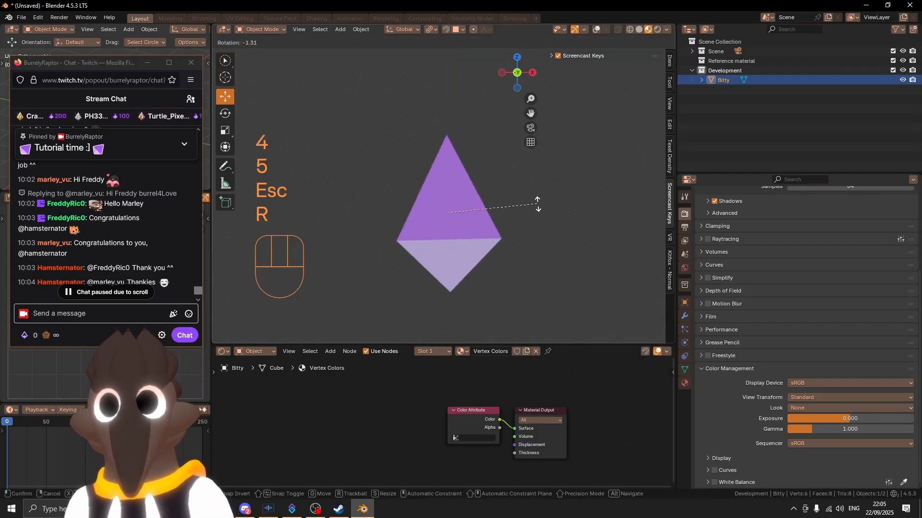
key("z")
key("ctrl")
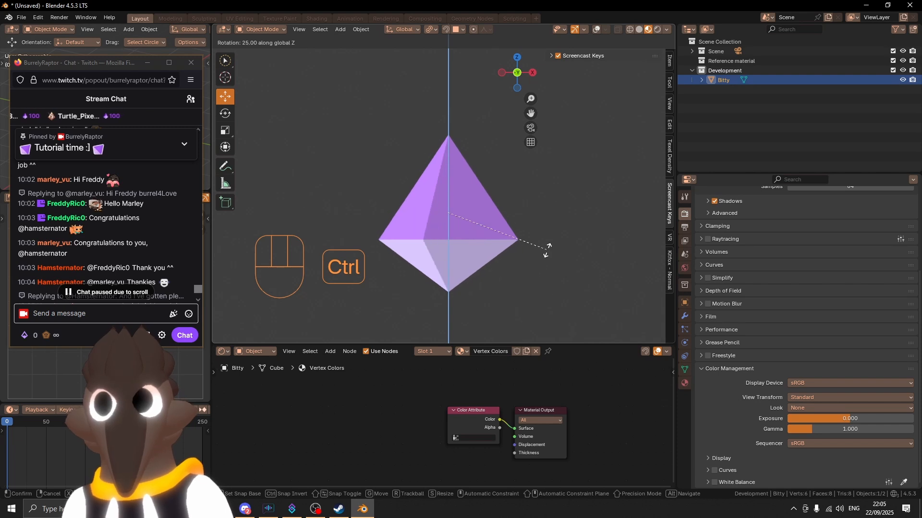
left_click(539, 284)
Display Bitty's transform values and apply its rotation to the mesh.
middle_click_drag(516, 246, 523, 225, "shift")
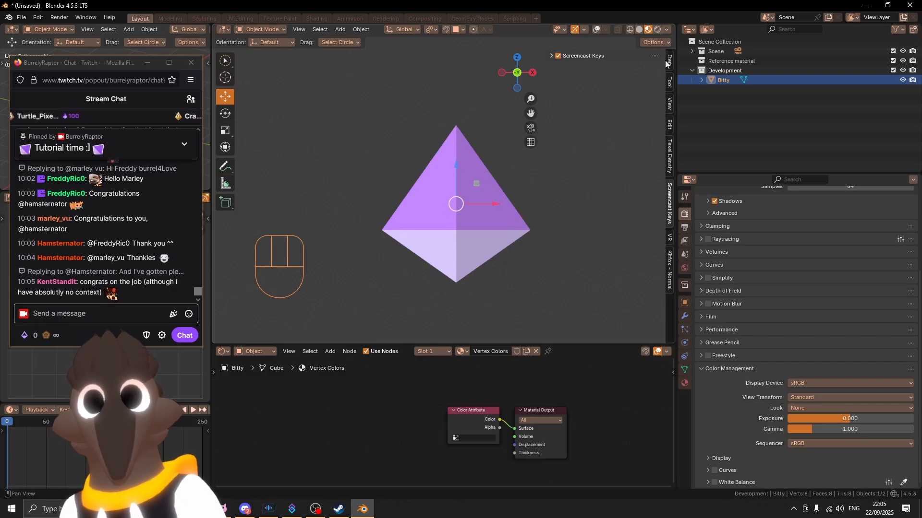
left_click(671, 62)
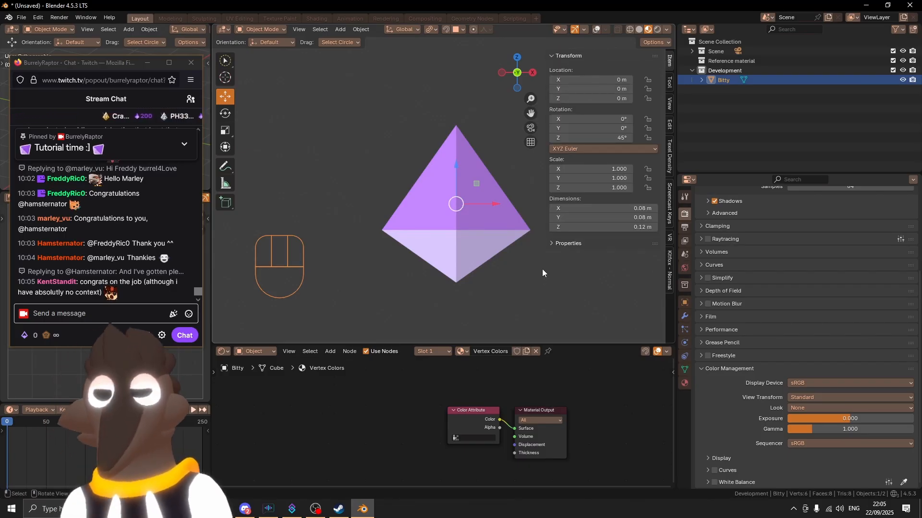
middle_click_drag(516, 193, 511, 200, "shift")
key("ctrl")
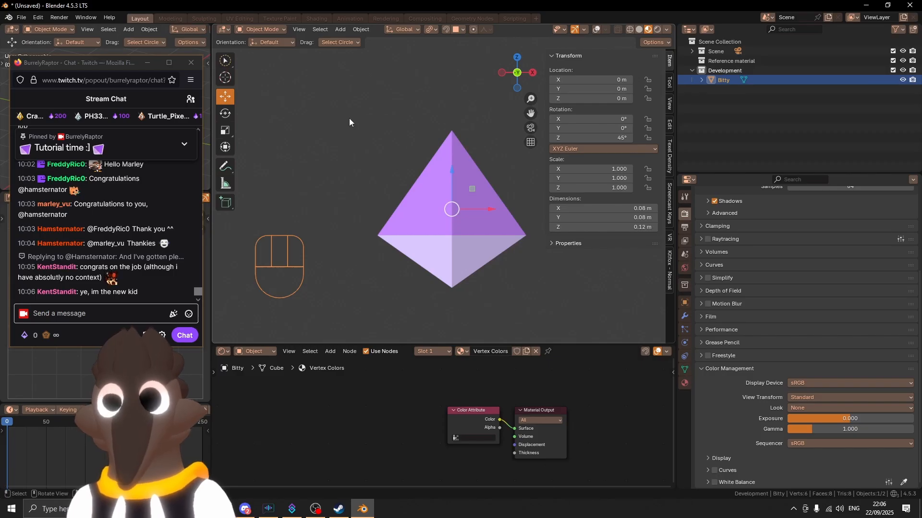
key("ctrl")
key("ctrl+a")
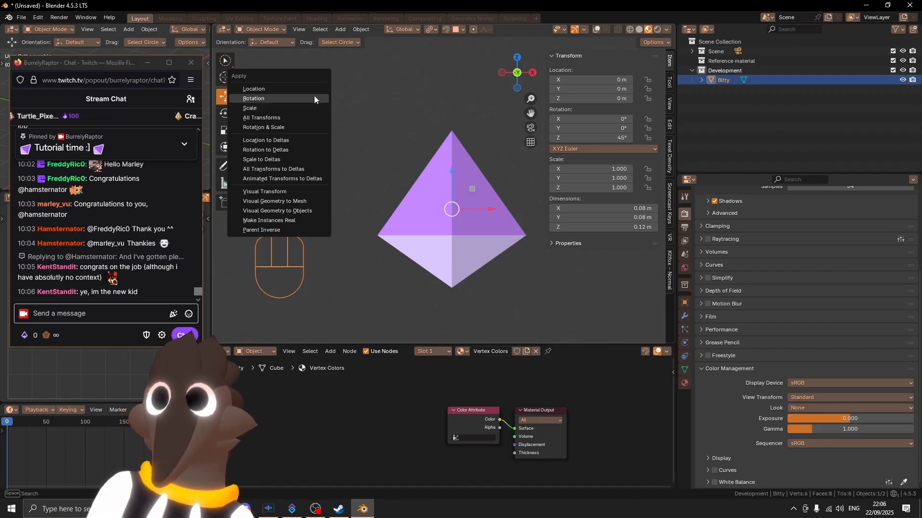
left_click(313, 97)
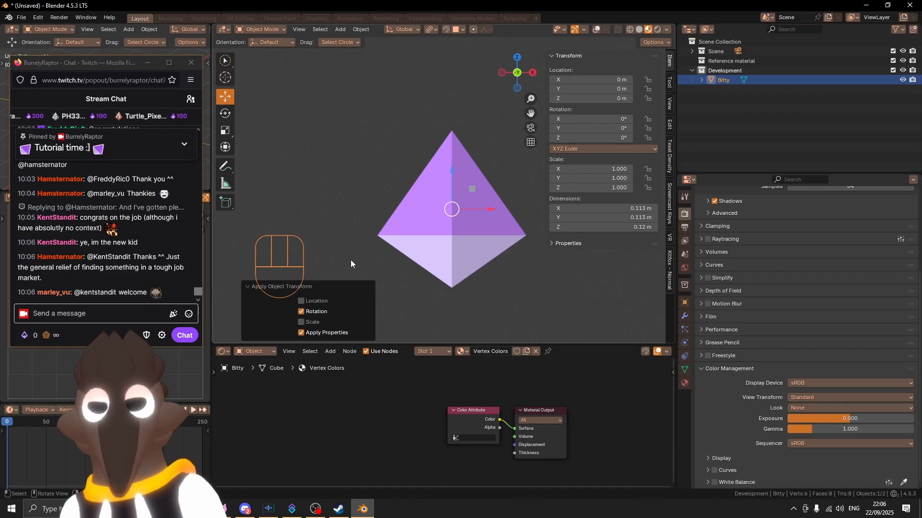
middle_click_drag(457, 156, 481, 139, "shift")
scroll(450, 139, "down", 2)
key("d")
key("d")
scroll(450, 203, "down", 1)
left_click(482, 174)
scroll(474, 158, "up", 3)
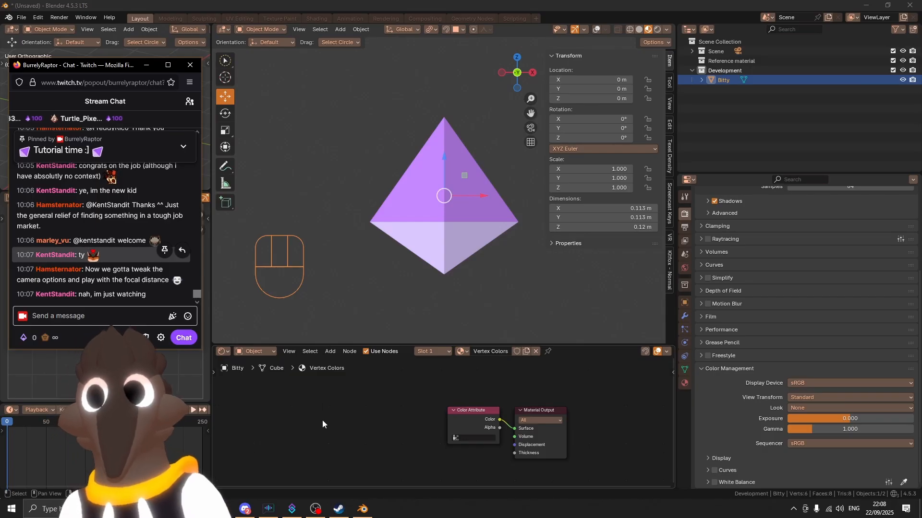
Switch the Shader Editor area to a Timeline and set the animation's end frame to 60.
left_click(228, 355)
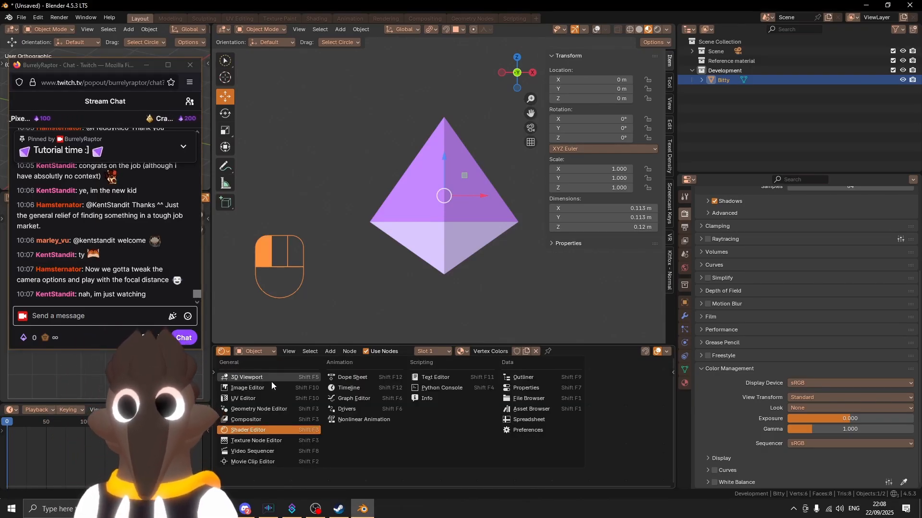
left_click(365, 387)
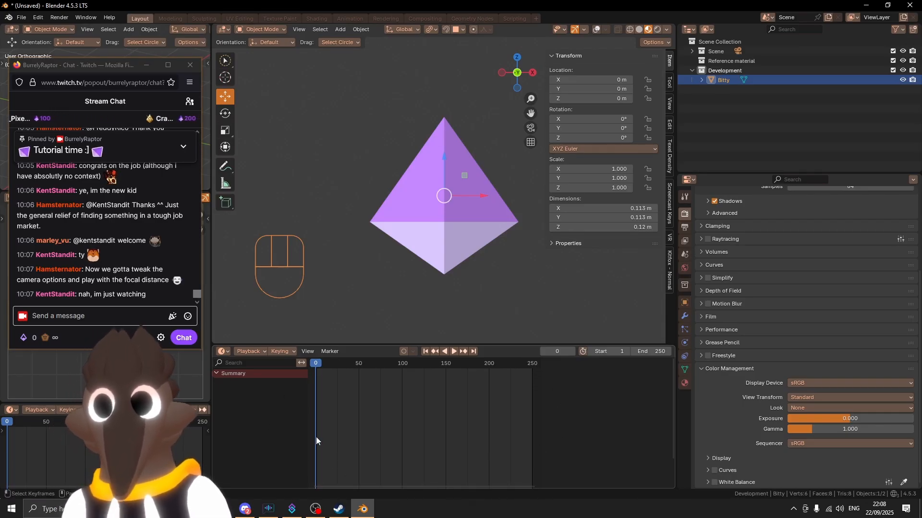
left_click_drag(315, 362, 395, 374)
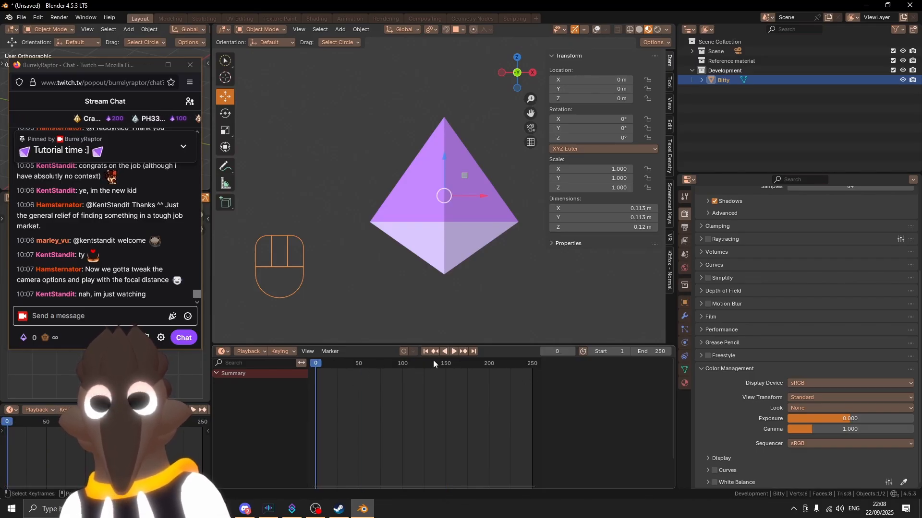
left_click(649, 351)
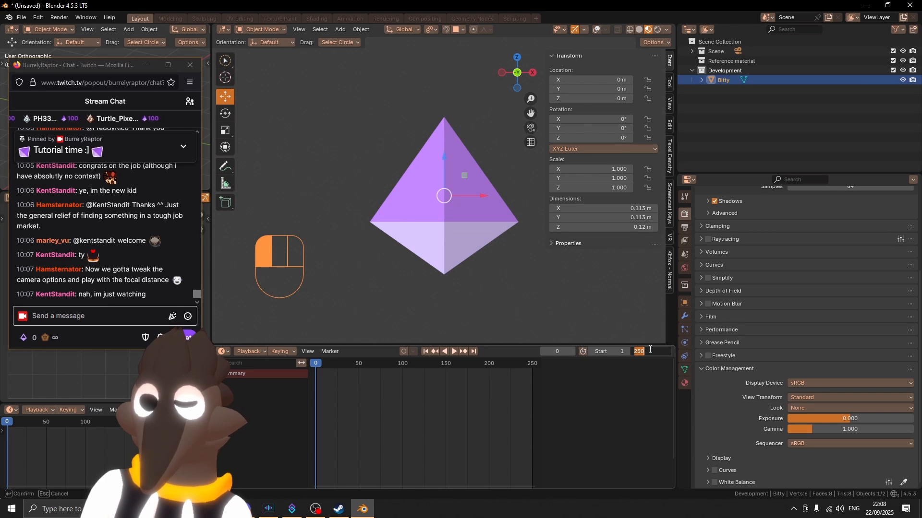
type("60")
key("Return")
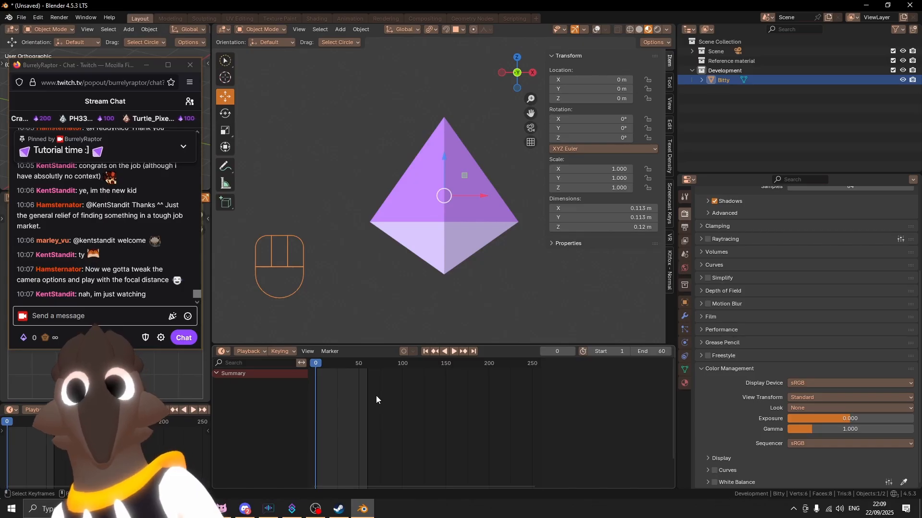
Play the empty animation briefly, pause it, and return the playhead to frame 0.
key("shift")
middle_click_drag(425, 294, 426, 293, "shift")
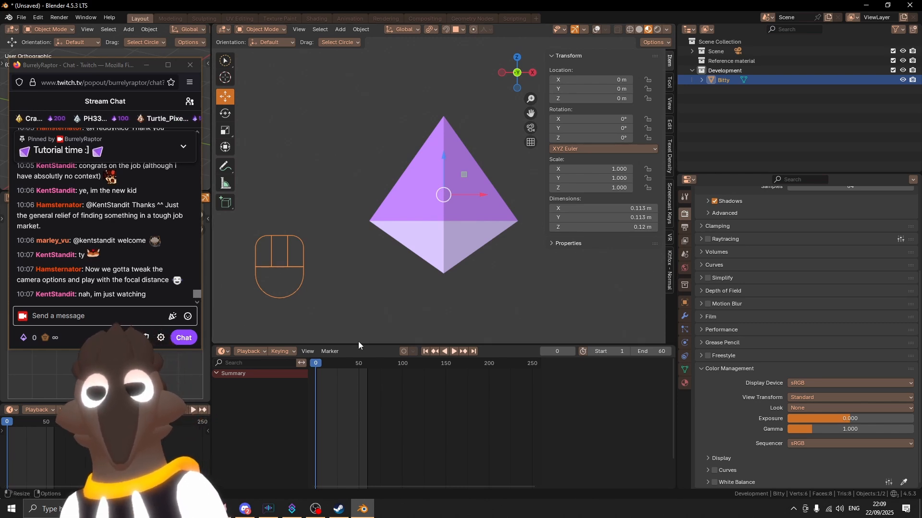
middle_click_drag(372, 297, 380, 296, "shift")
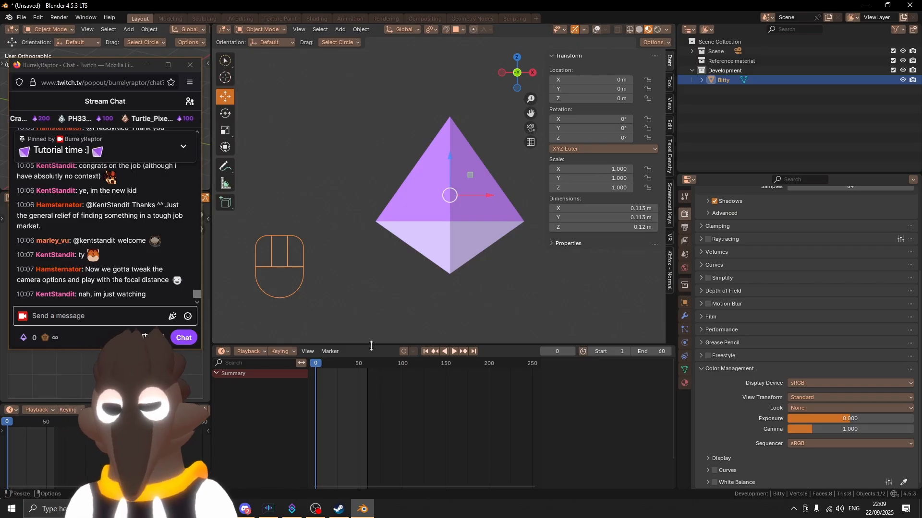
left_click(454, 352)
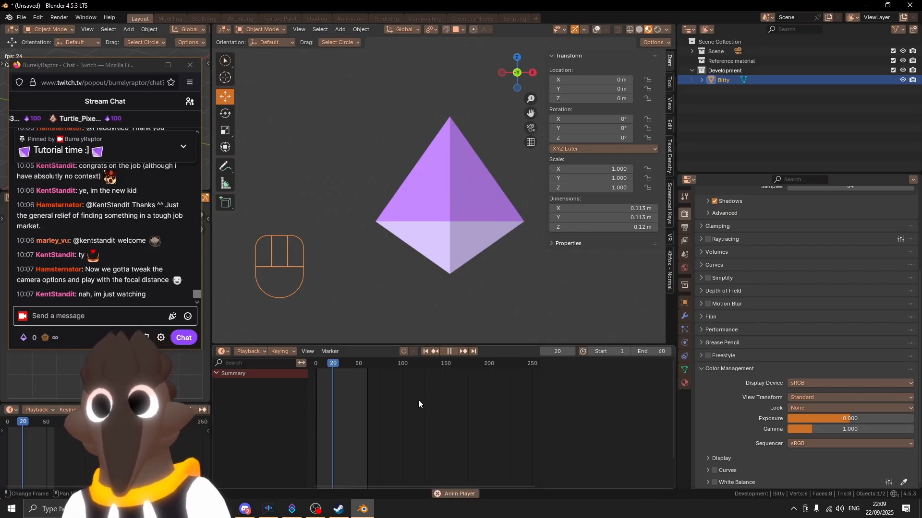
left_click(450, 351)
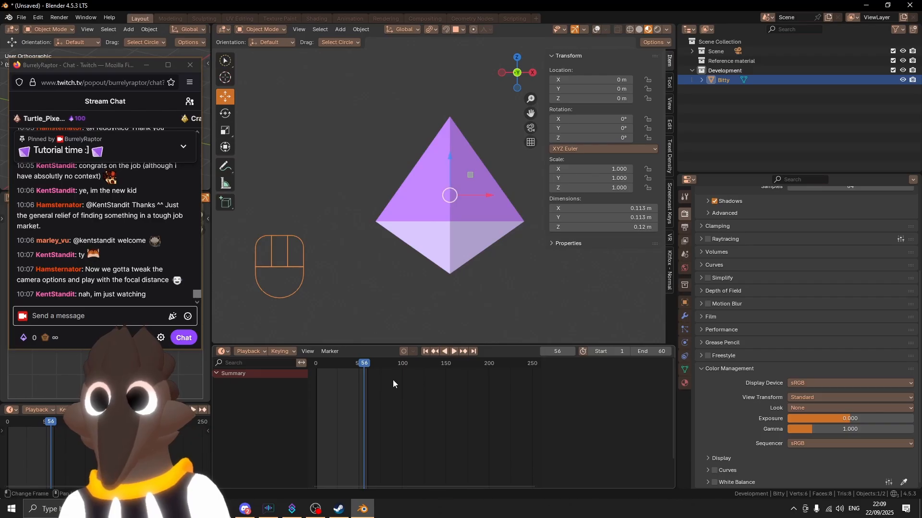
left_click_drag(367, 366, 316, 366)
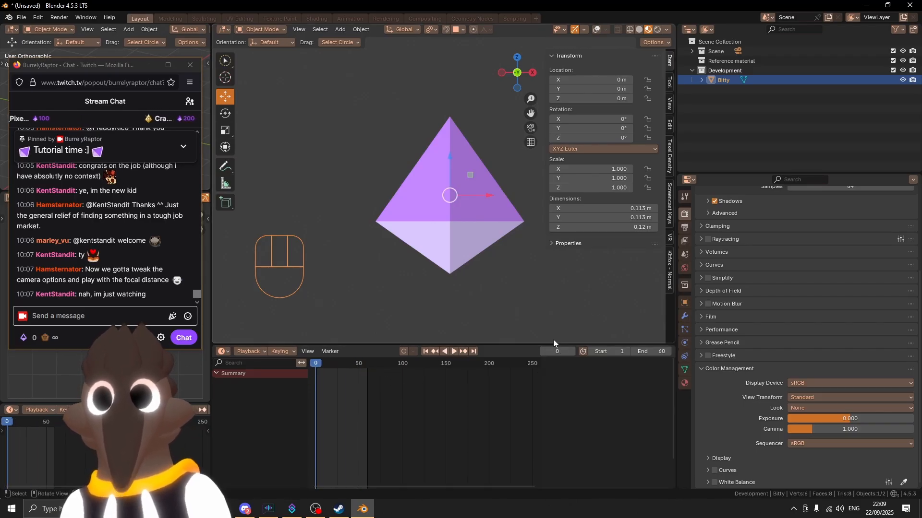
middle_click_drag(437, 210, 430, 215, "shift")
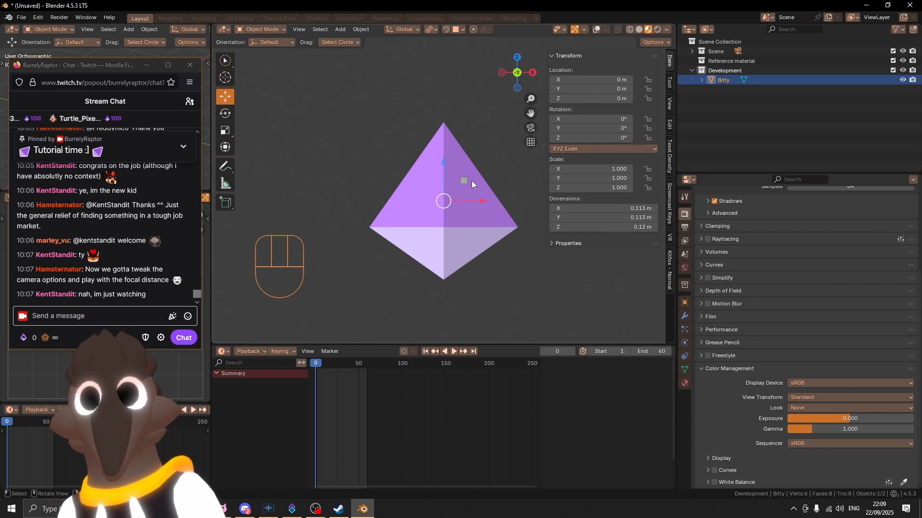
key("r")
key("z")
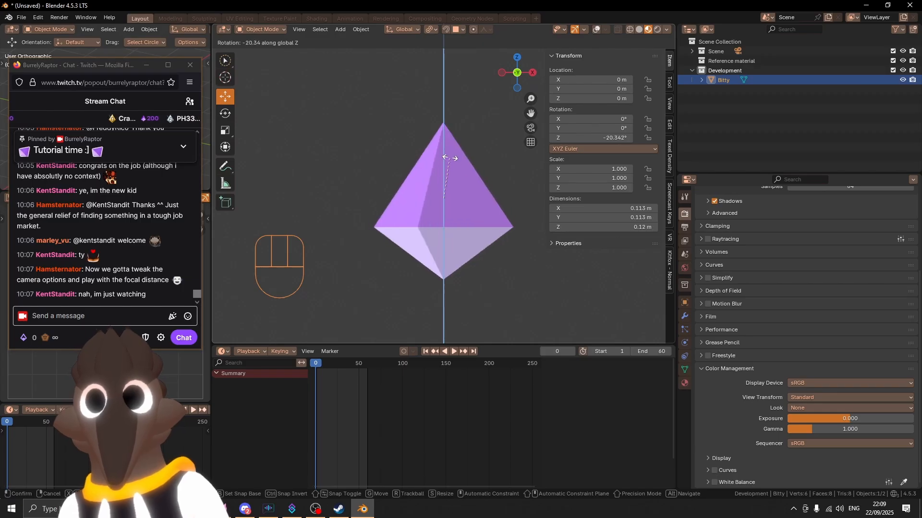
key("Escape")
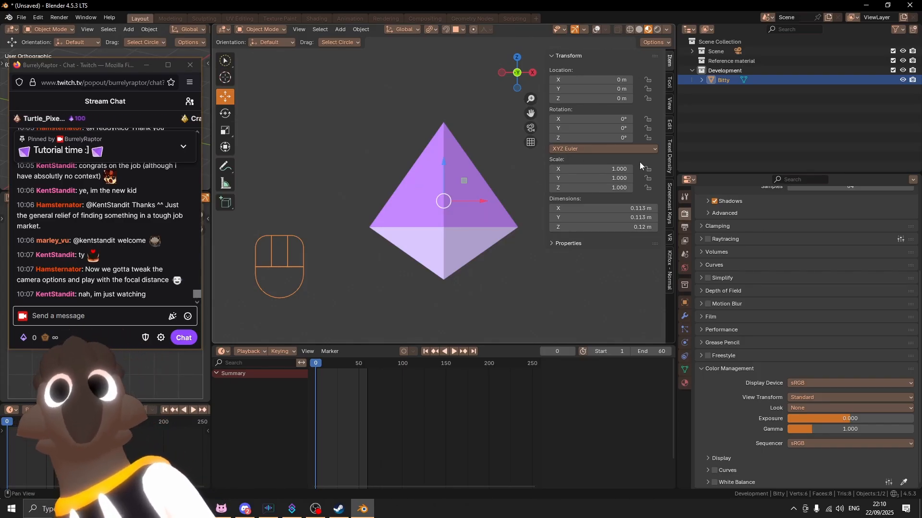
Hide Bitty's transform values in the viewport and show them again.
left_click(670, 66)
key("n")
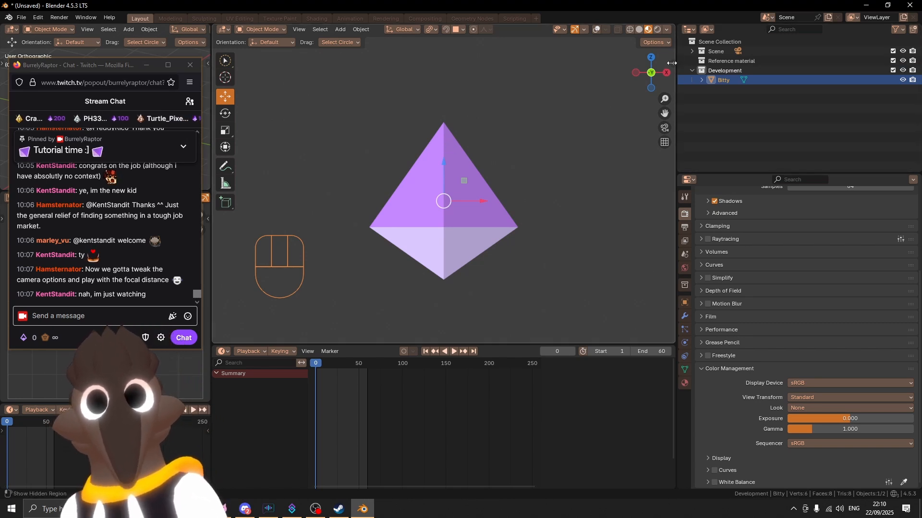
left_click(671, 63)
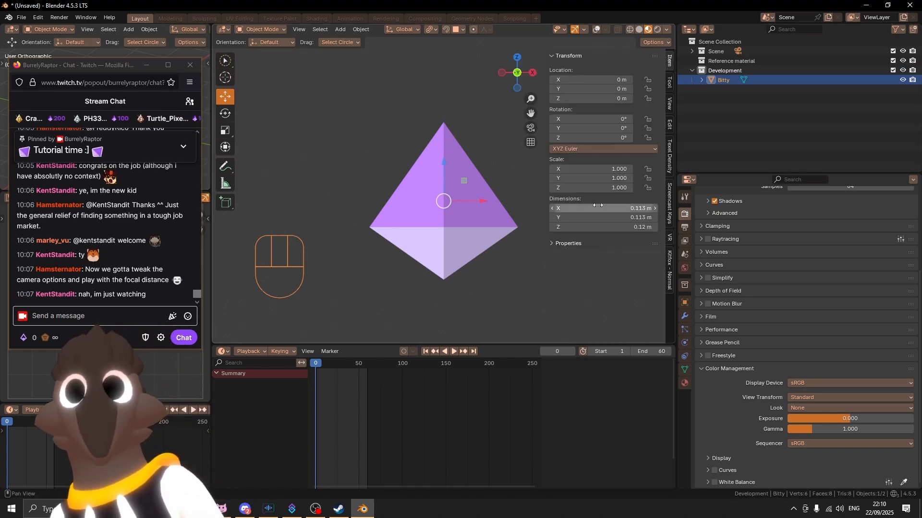
Keyframe Bitty's location, rotation and scale at frame 0 and expand its action down to the individual transform channels.
right_click(587, 139)
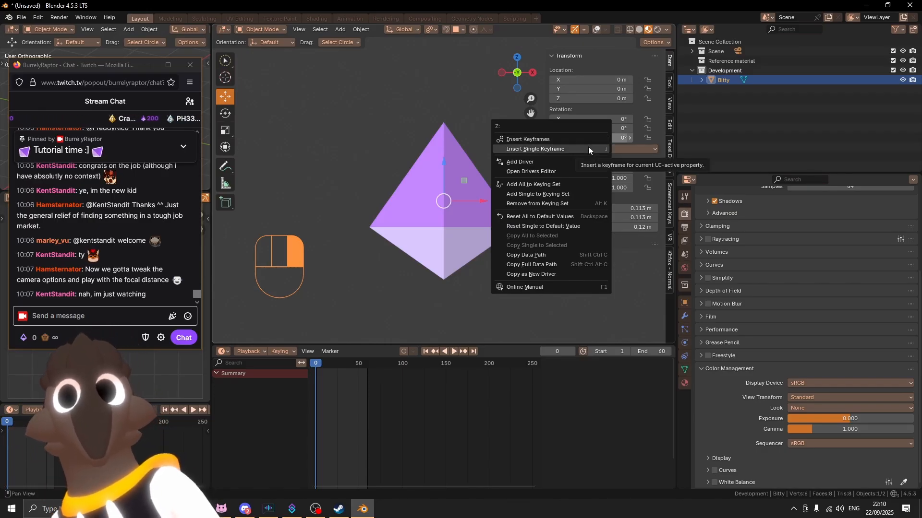
left_click(589, 149)
key("i")
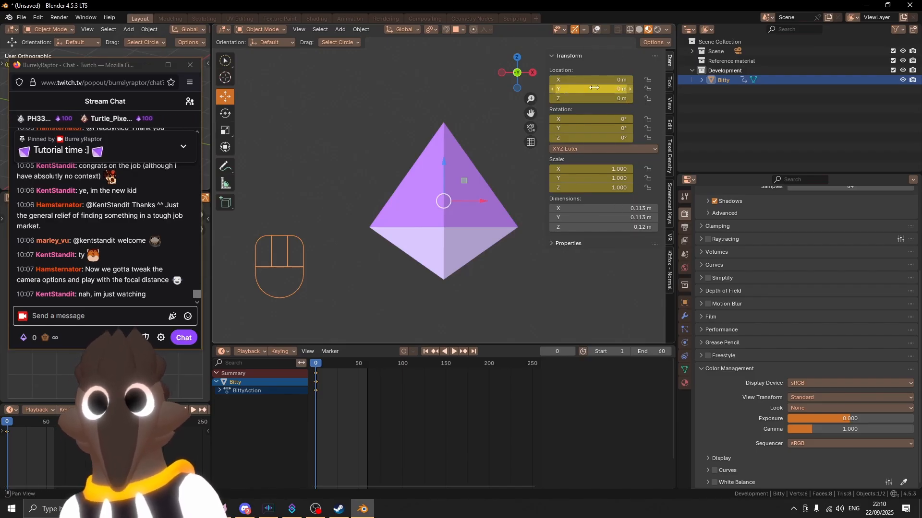
left_click(220, 391)
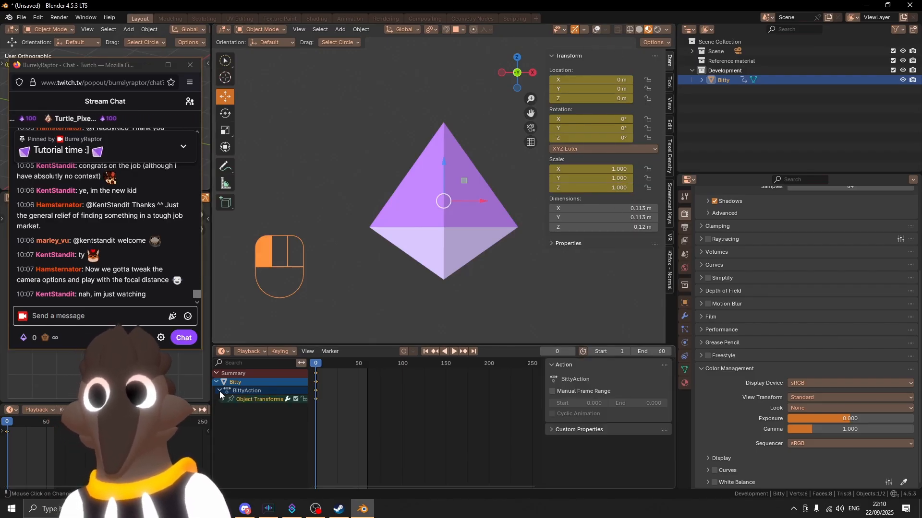
left_click(222, 399)
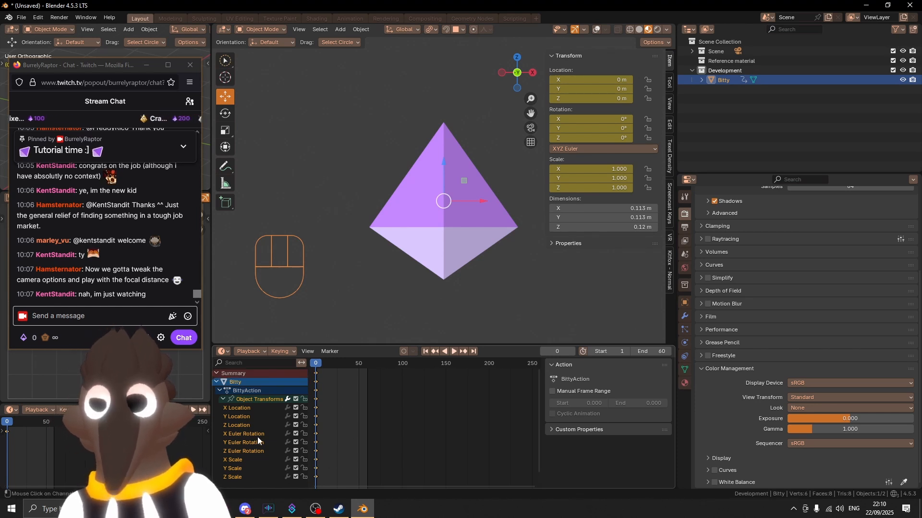
Undo the keyframes inserted on Bitty's location, rotation and scale.
key("ctrl")
key("ctrl+z")
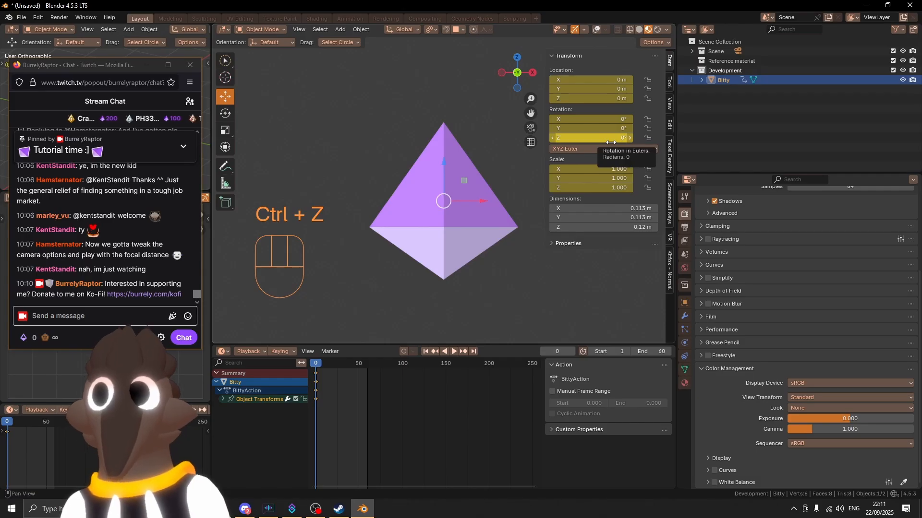
key("ctrl+z")
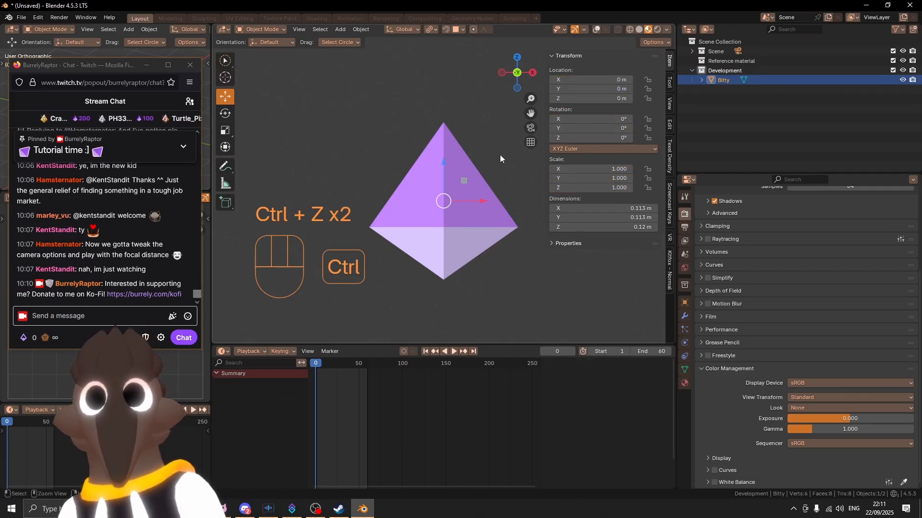
Keyframe only Bitty's Z rotation at frame 0 and expand its action down to that channel.
right_click(590, 139)
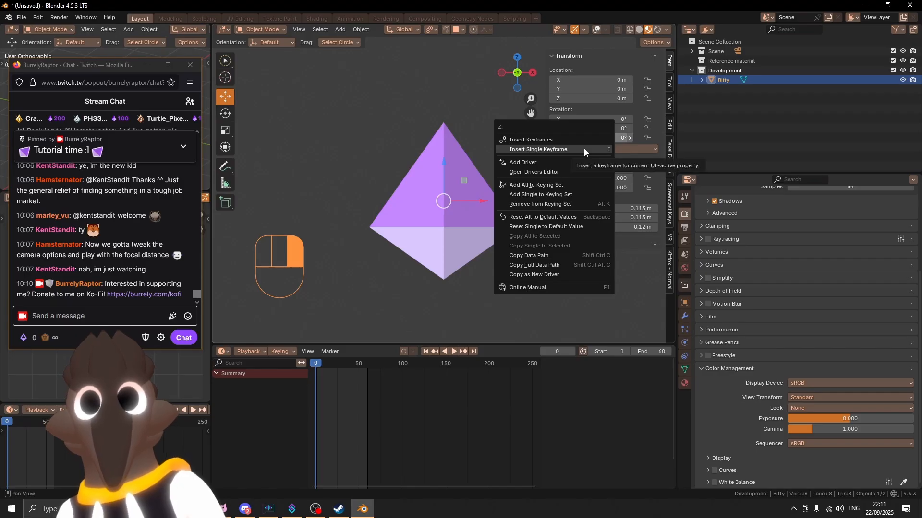
left_click(584, 149)
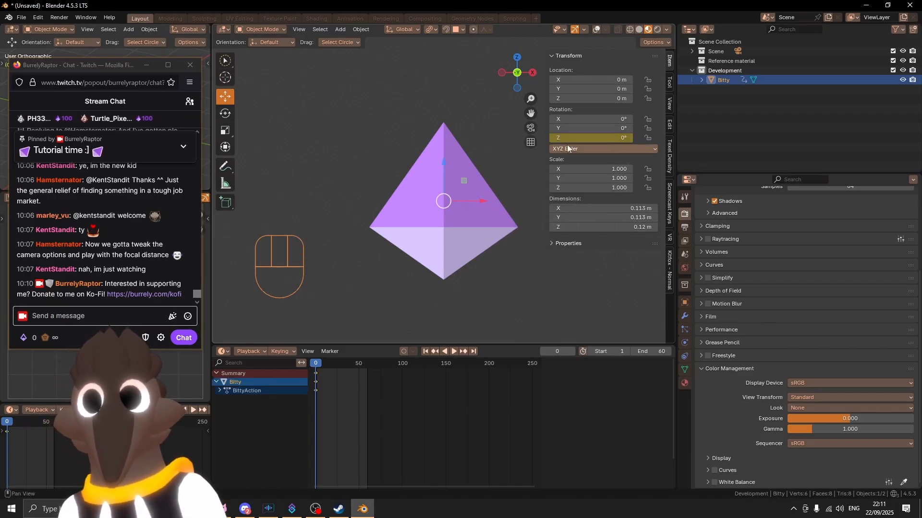
left_click(220, 391)
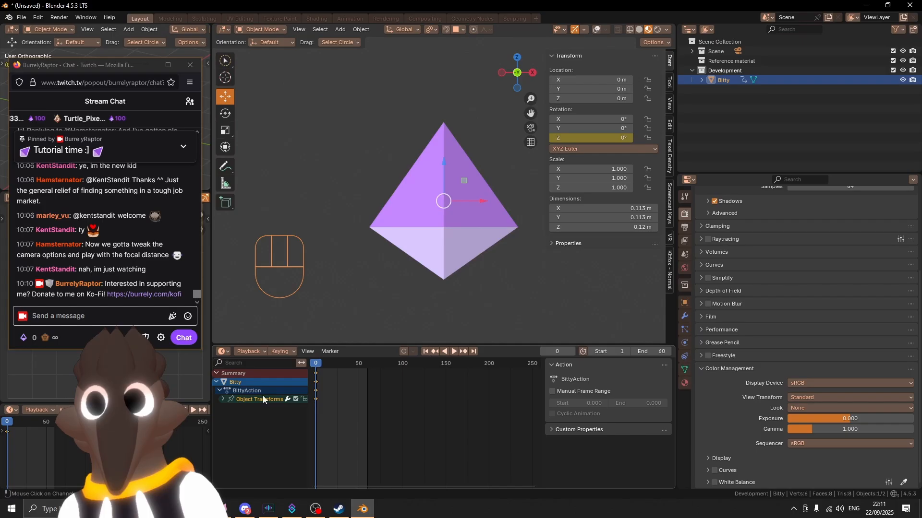
left_click(223, 400)
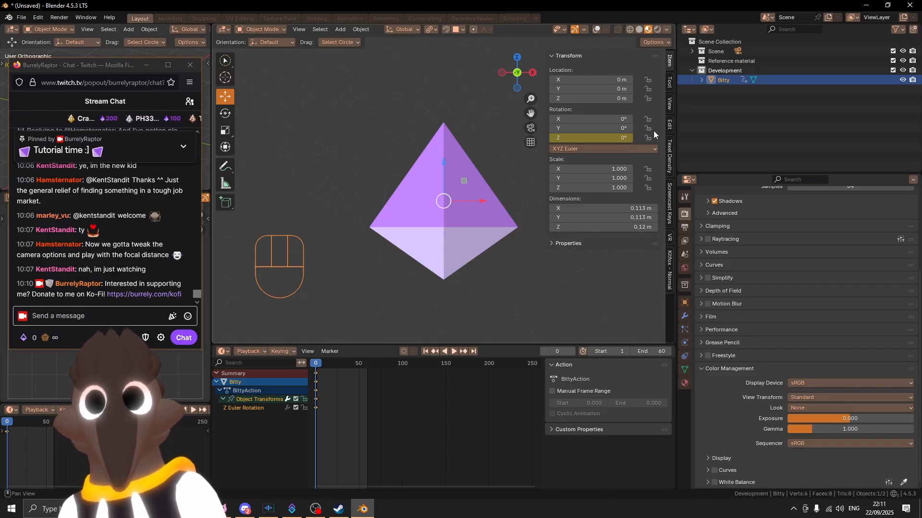
View the rotation modes, keeping XYZ Euler, and scrub the playhead to frame 60 and back to frame 0.
left_click(607, 150)
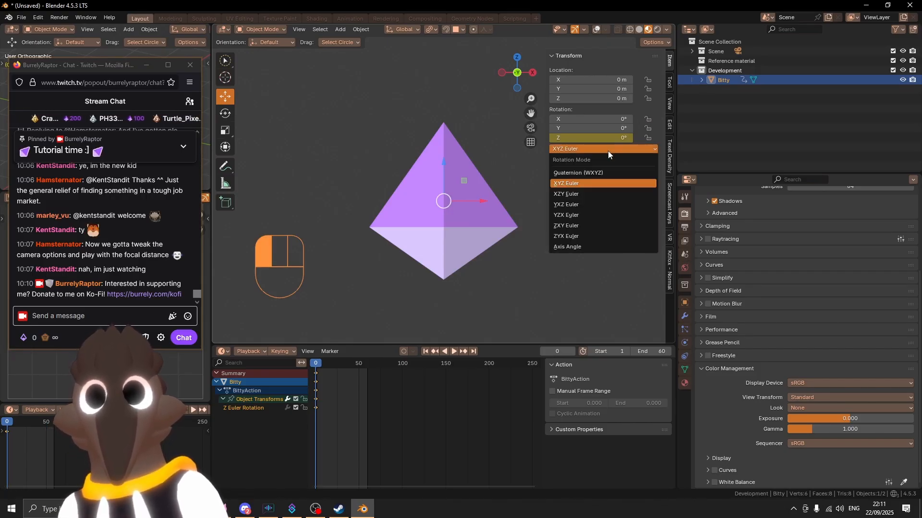
left_click(586, 180)
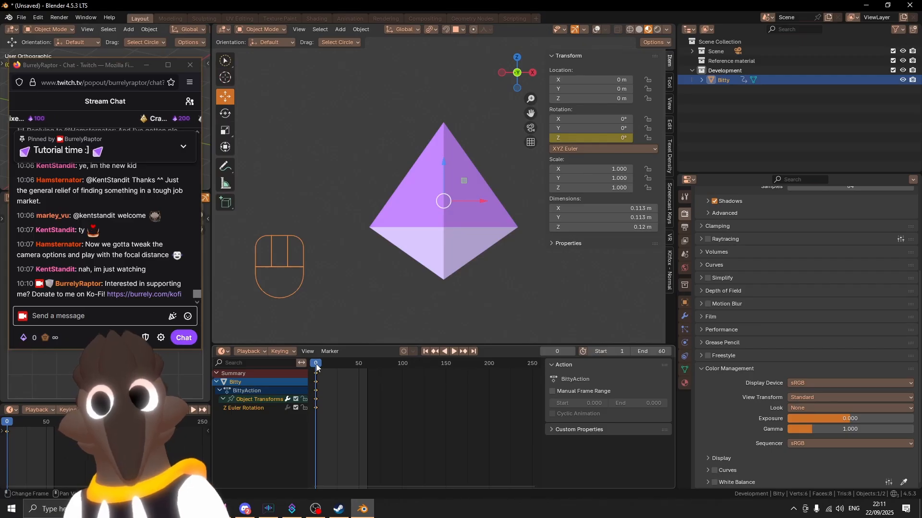
left_click_drag(317, 368, 367, 364)
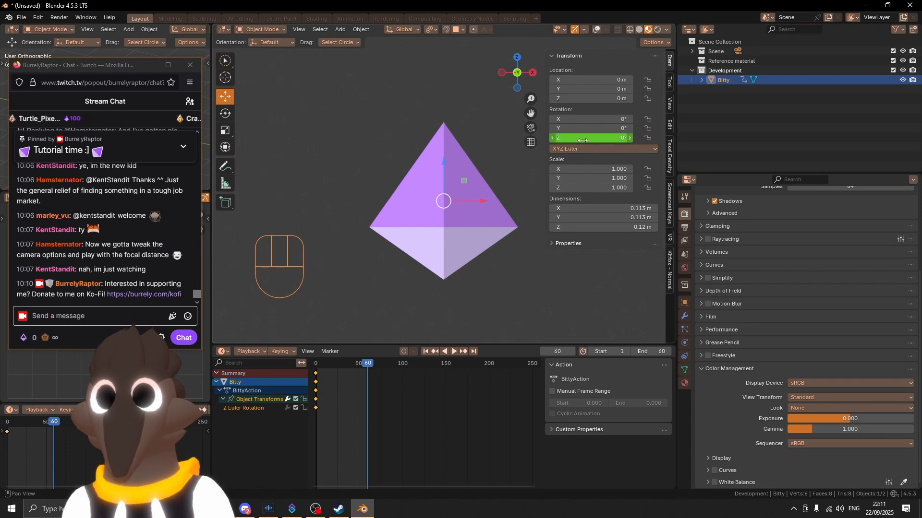
left_click_drag(369, 363, 314, 367)
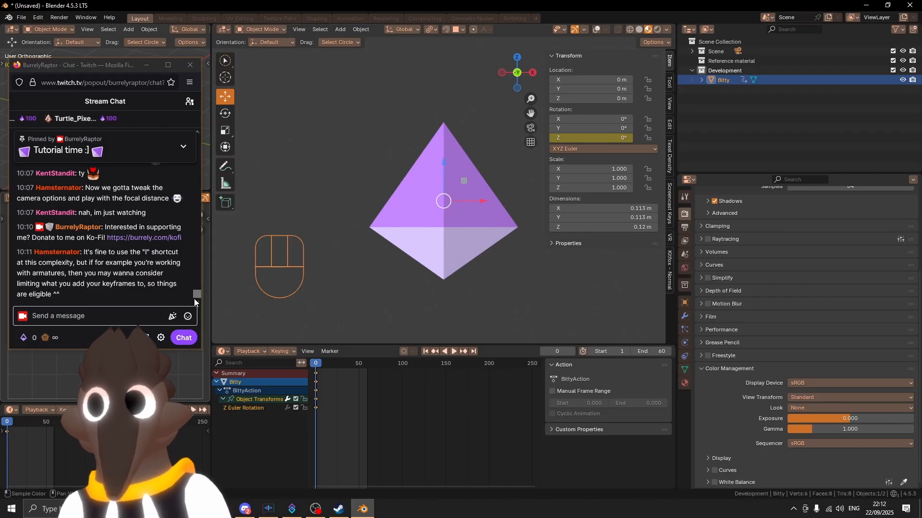
left_click_drag(92, 298, 84, 253)
left_click(86, 251)
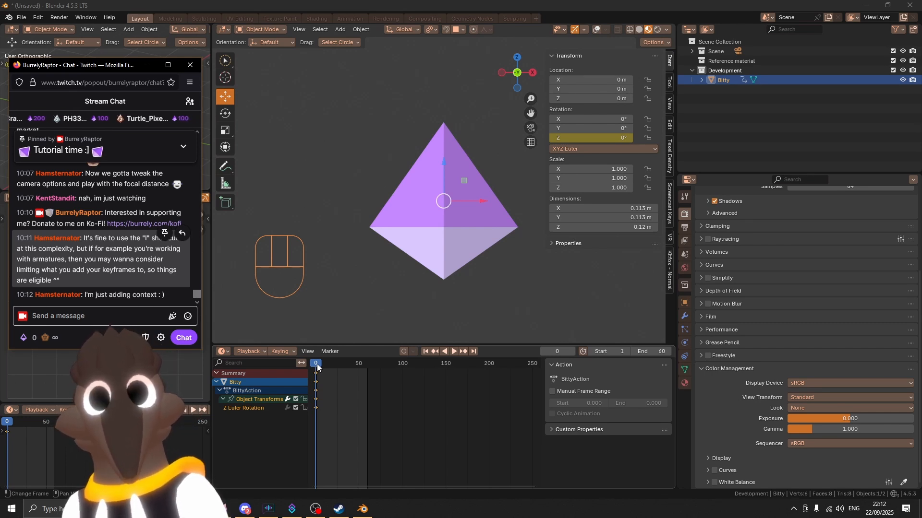
At frame 60, set Bitty's Z rotation to 180° and insert a single keyframe for it.
left_click_drag(316, 368, 367, 367)
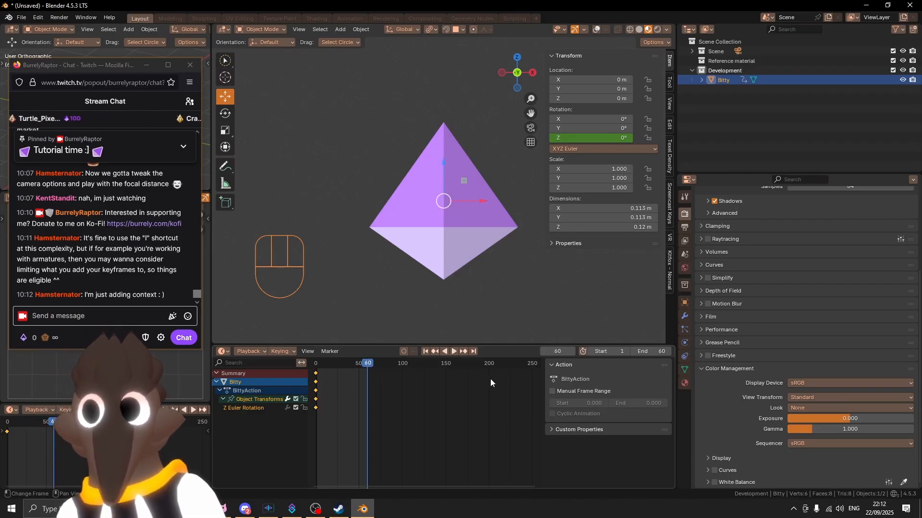
left_click(591, 140)
type("180")
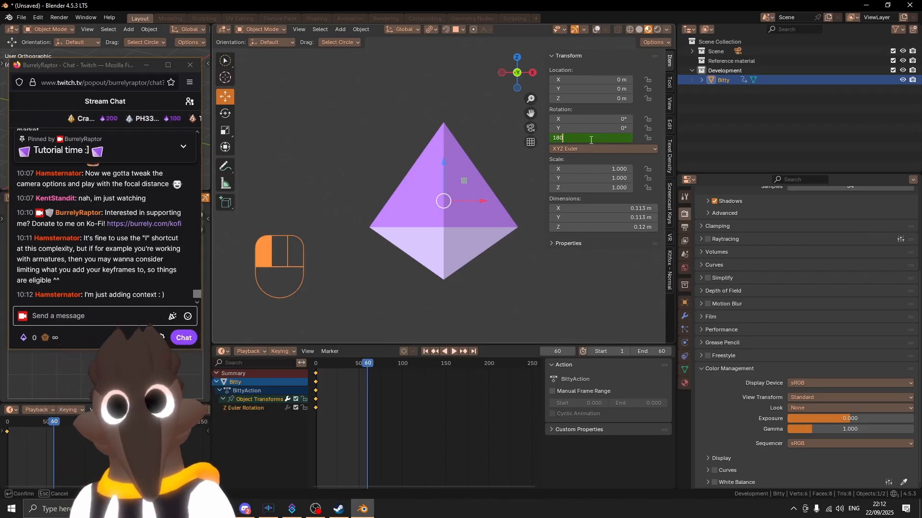
key("Return")
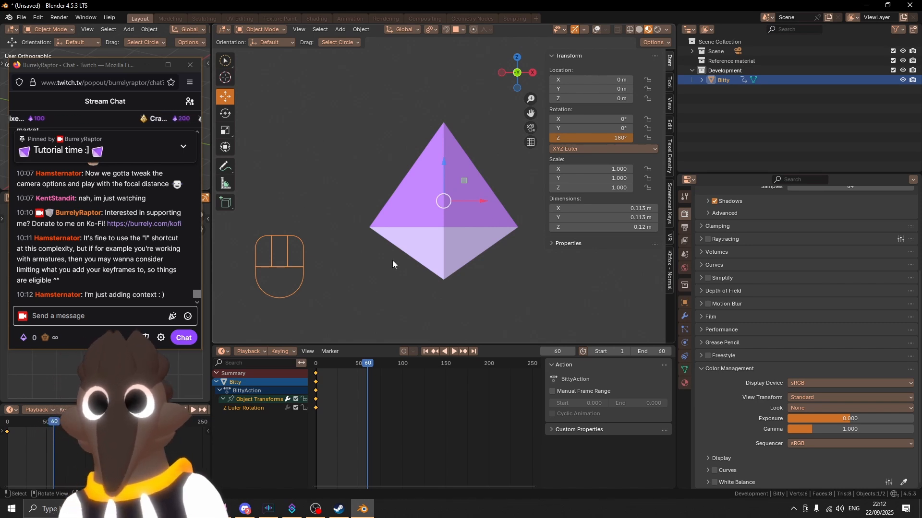
right_click(590, 141)
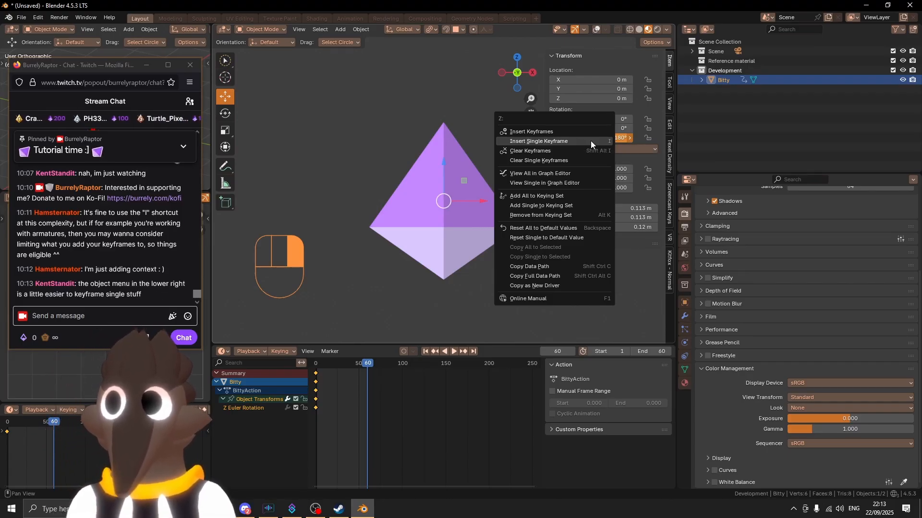
left_click(591, 140)
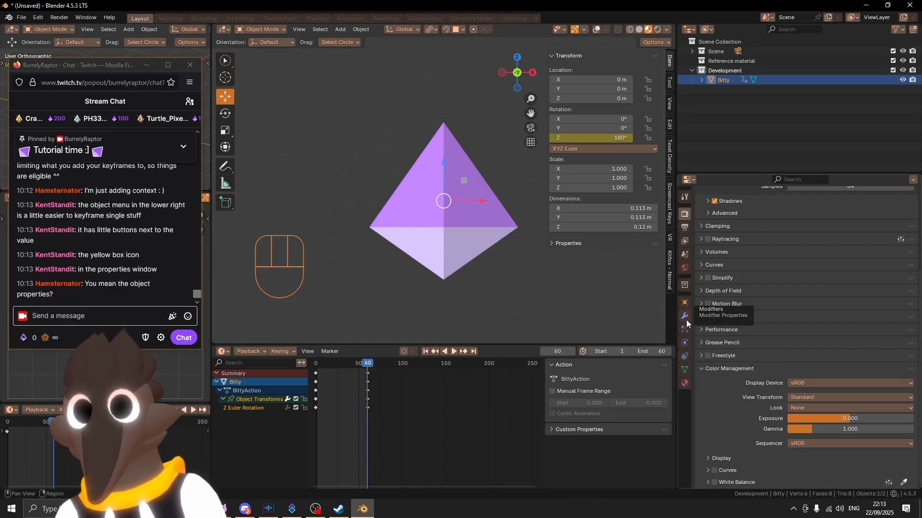
Show Bitty's object properties, and play the rotation animation in reverse from frame 0.
left_click(686, 303)
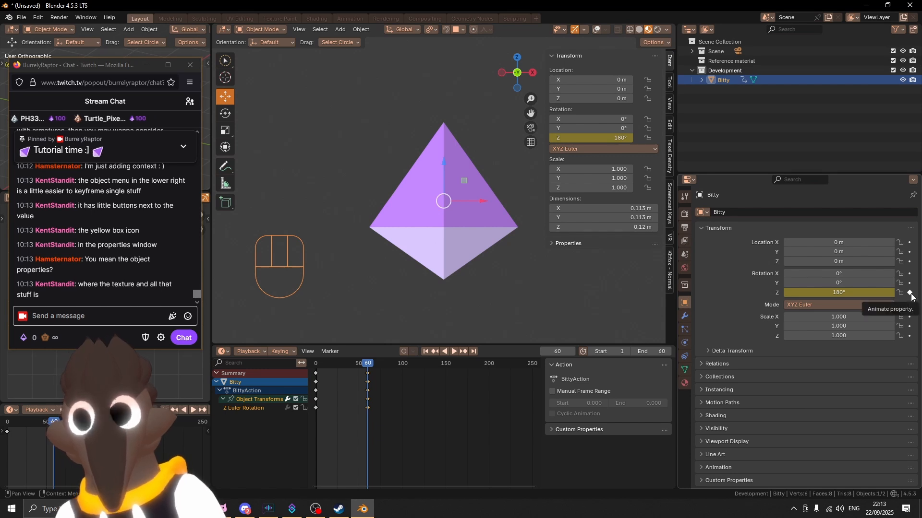
left_click_drag(356, 365, 321, 368)
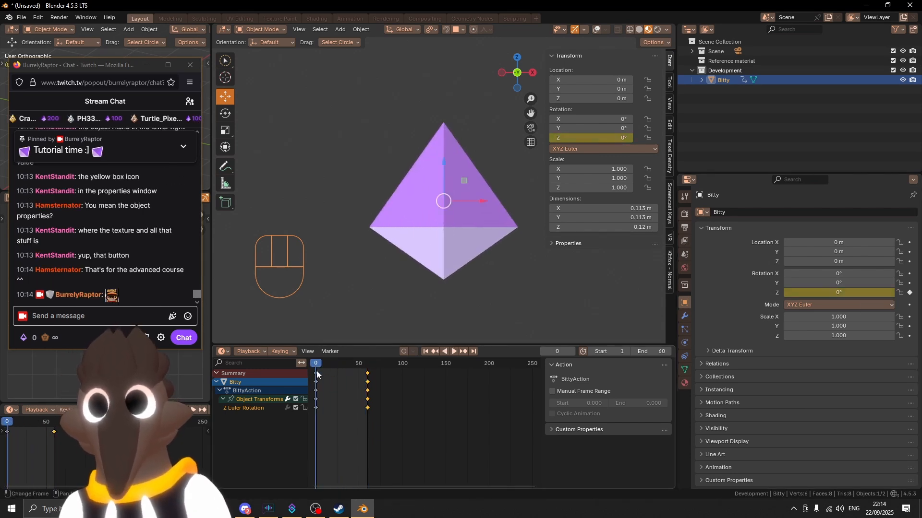
key("ctrl+shift+space")
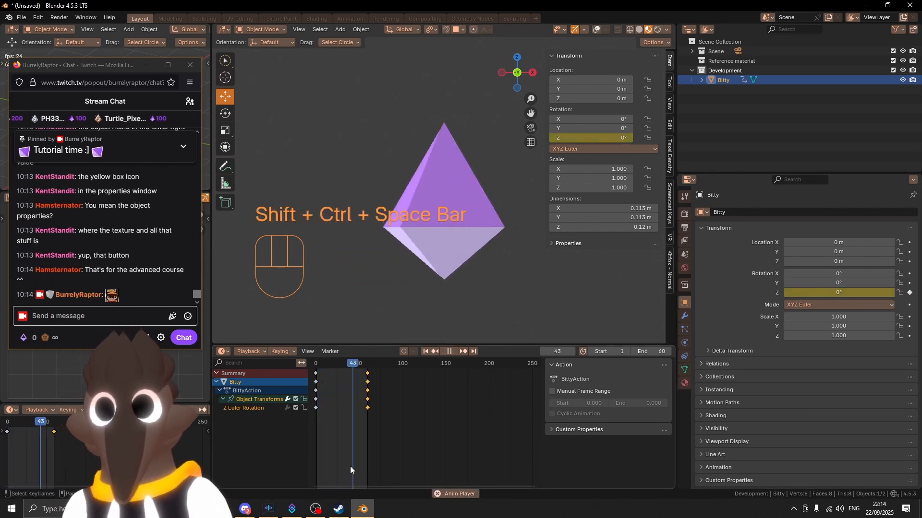
Reselect Bitty and expand its outliner entry, replaying the rotation animation in reverse before pausing it.
left_click(554, 305)
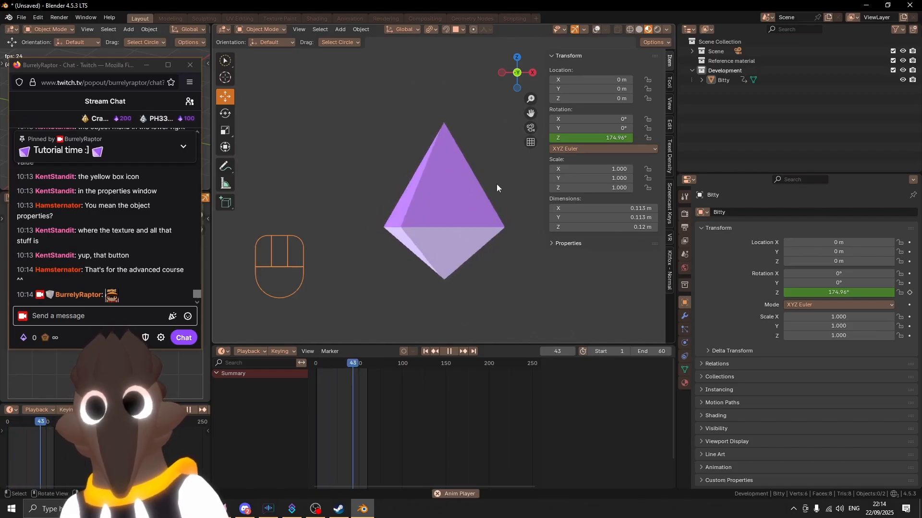
left_click(497, 234)
left_click(702, 80)
key("shift+ctrl+space")
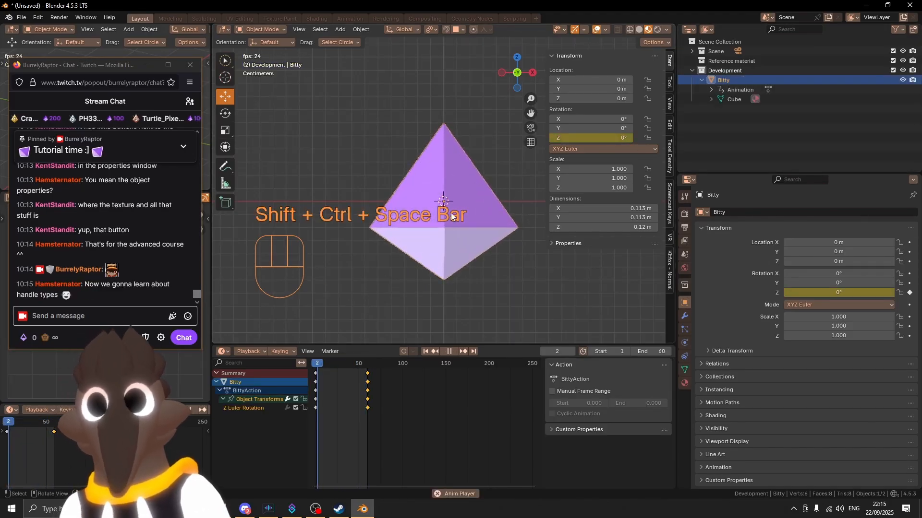
key("shift+ctrl+space")
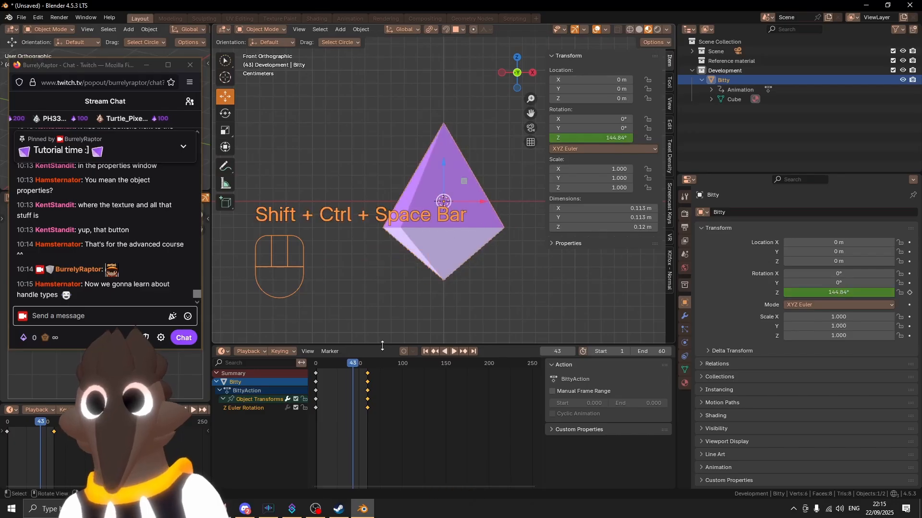
Scrub through the animation back to frame 0 and enlarge the Timeline area upward into the viewport.
left_click_drag(354, 367, 512, 366)
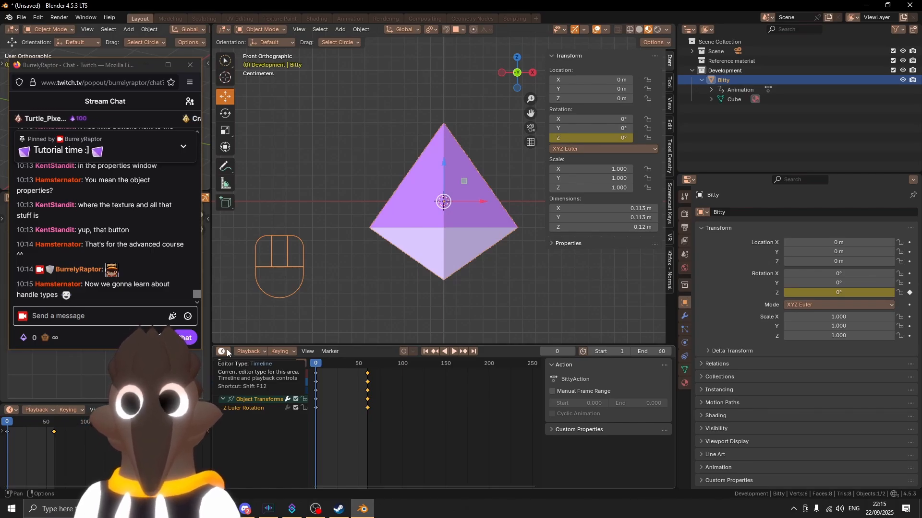
left_click_drag(326, 361, 276, 355)
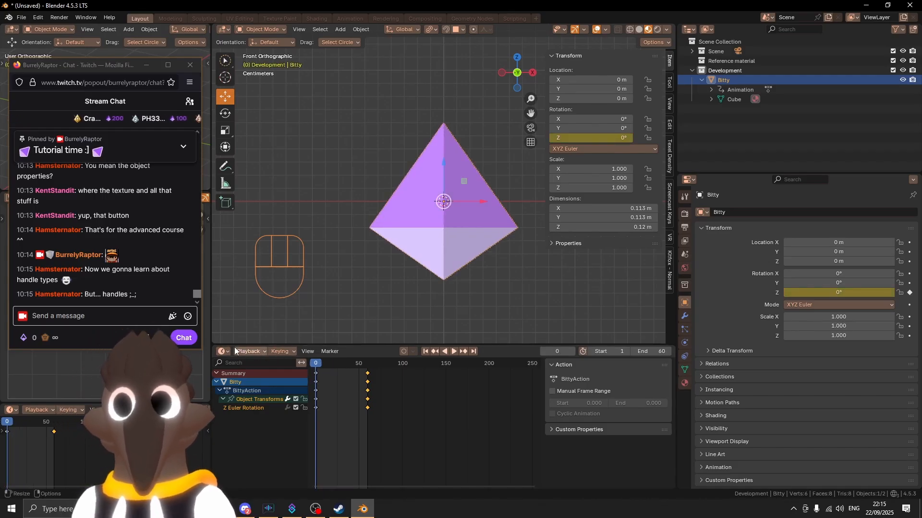
left_click_drag(250, 345, 251, 284)
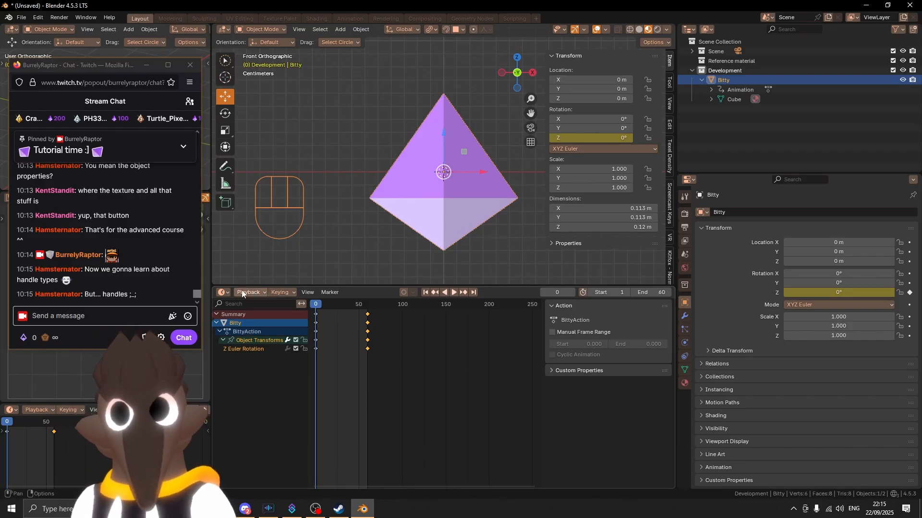
Switch the timeline area below the 3D viewport to the Graph Editor.
left_click(230, 292)
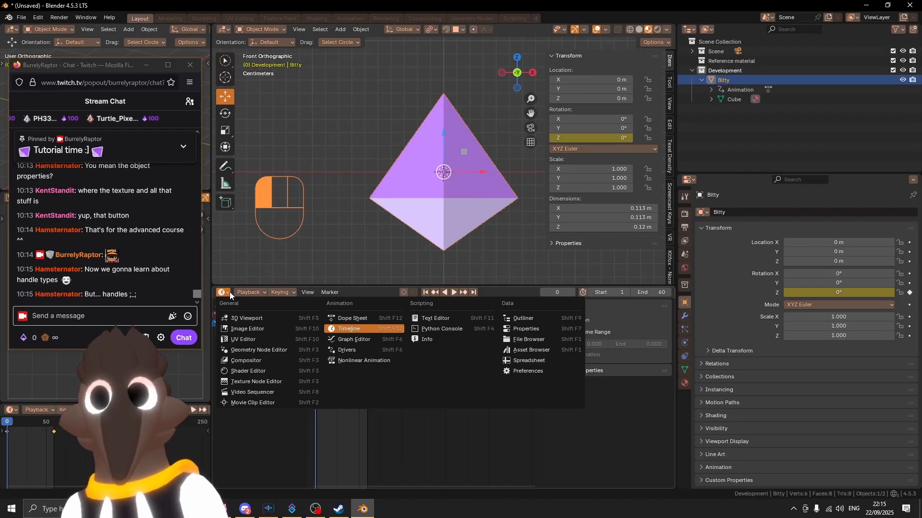
left_click(224, 293)
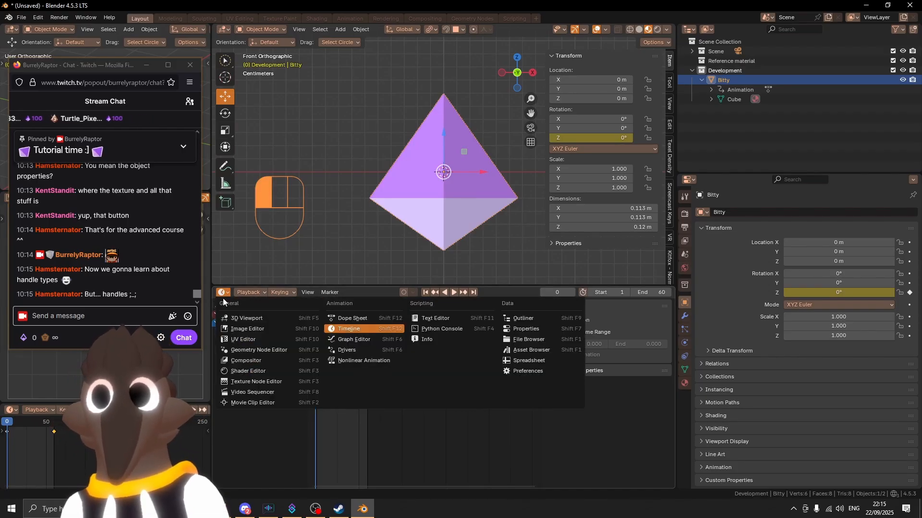
left_click(365, 340)
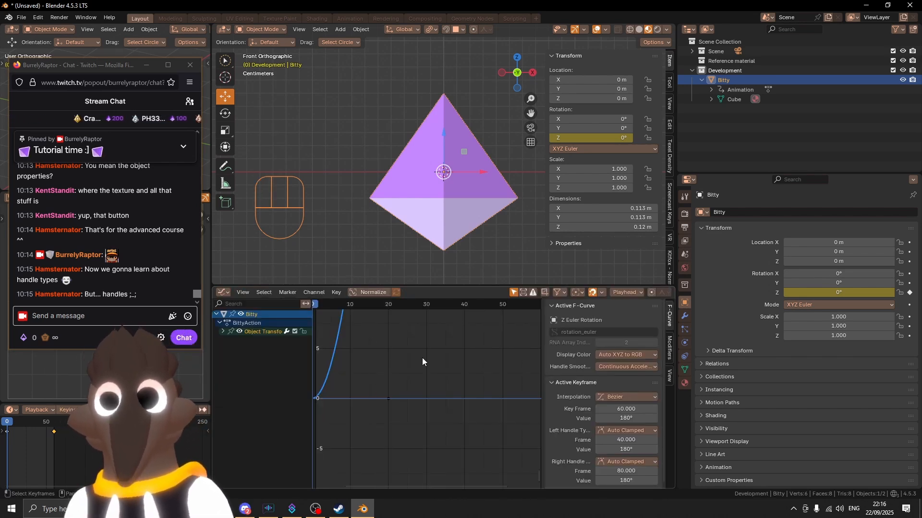
Frame Bitty's selected Z rotation keyframes so the whole curve fits in the Graph Editor.
middle_click_drag(418, 338, 418, 341)
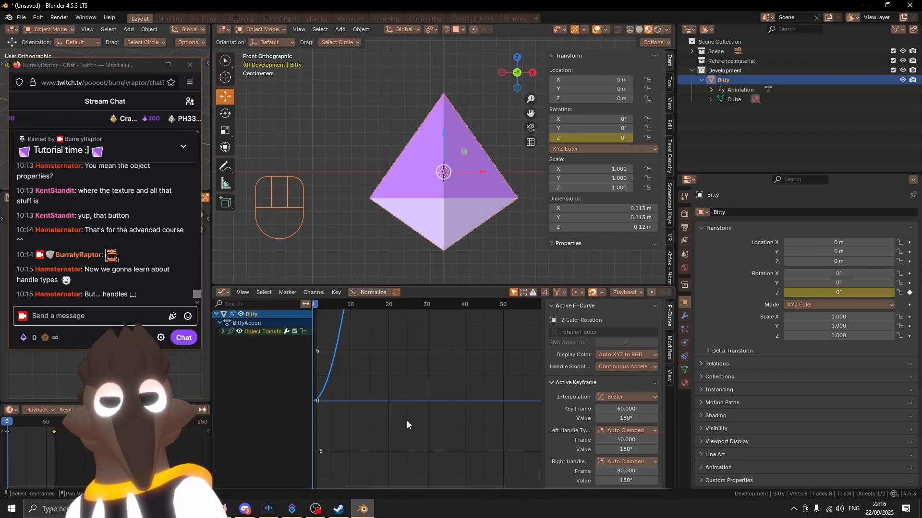
scroll(399, 372, "down", 5)
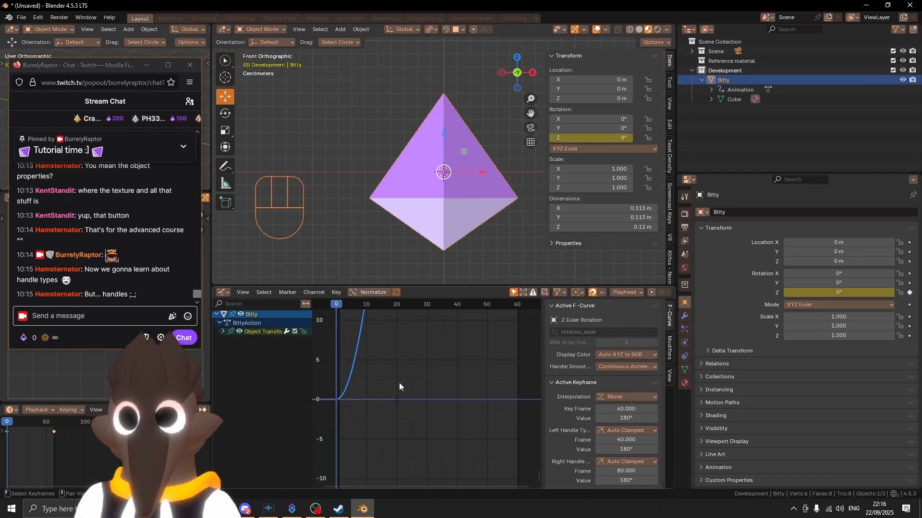
scroll(407, 350, "down", 6)
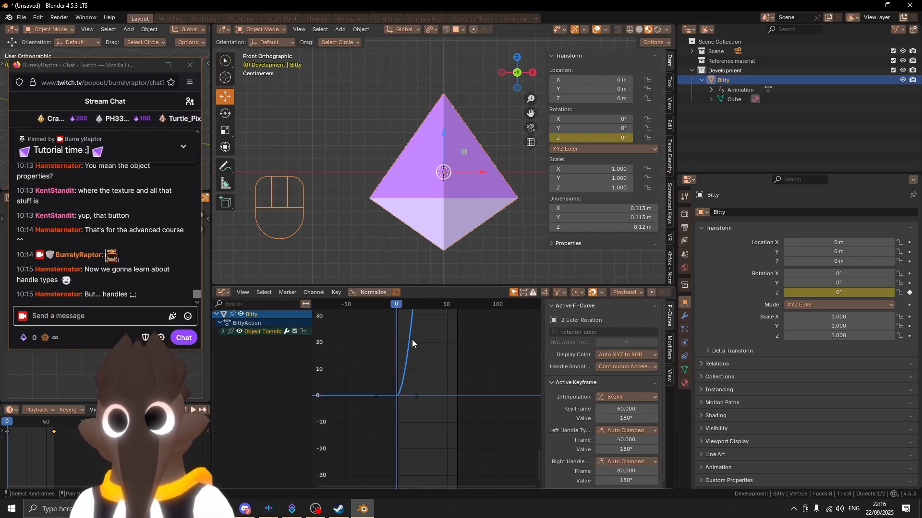
middle_click_drag(412, 339, 426, 311)
mouse_move(428, 361)
middle_mouse_down()
mouse_move(435, 359)
mouse_move(421, 359)
middle_mouse_up()
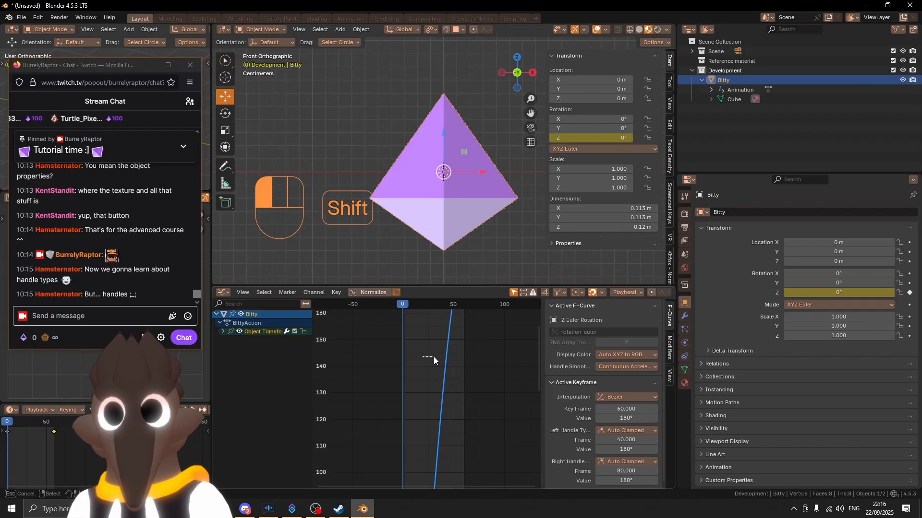
scroll(430, 353, "down", 2, "shift")
mouse_move(423, 344)
middle_mouse_down("ctrl")
mouse_move(442, 345)
mouse_move(445, 382)
mouse_move(414, 361)
mouse_move(428, 354)
middle_mouse_up("ctrl")
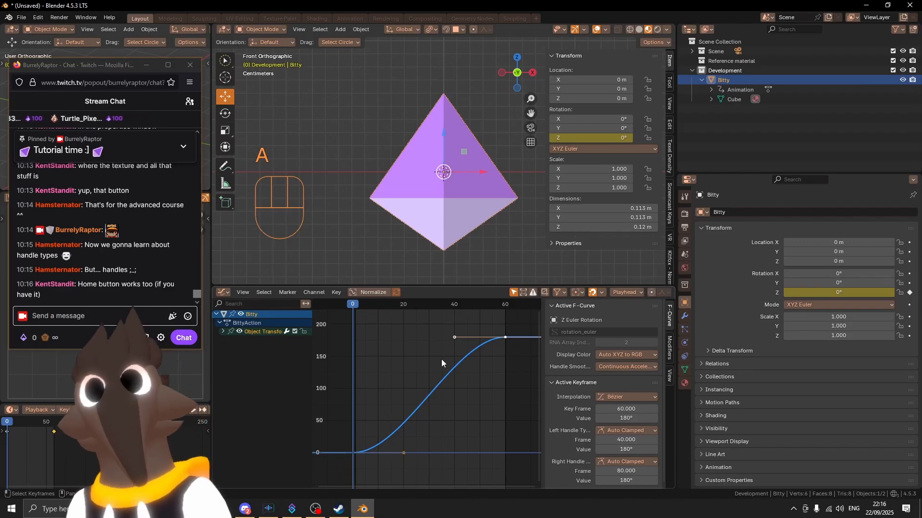
key("KP_Decimal")
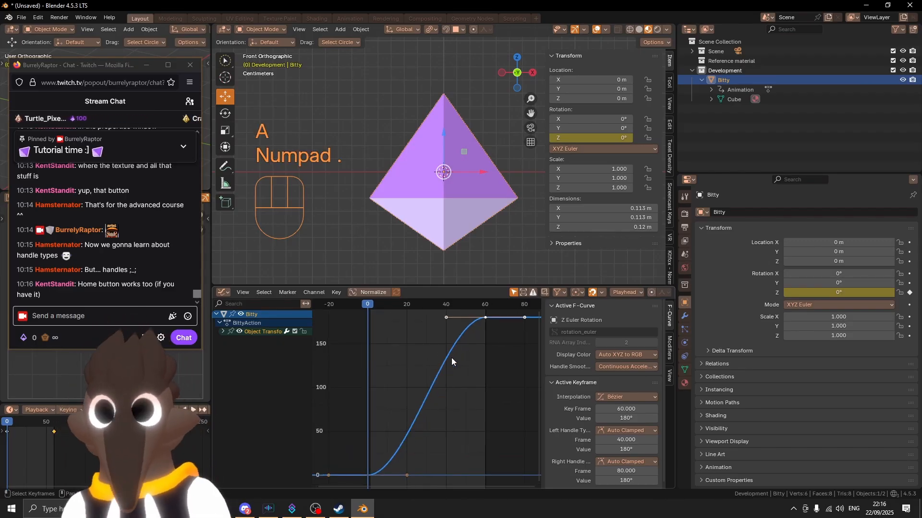
Select all keyframes on the rotation curve and fit them in view with Frame Selected.
key("a")
key("a")
key("a")
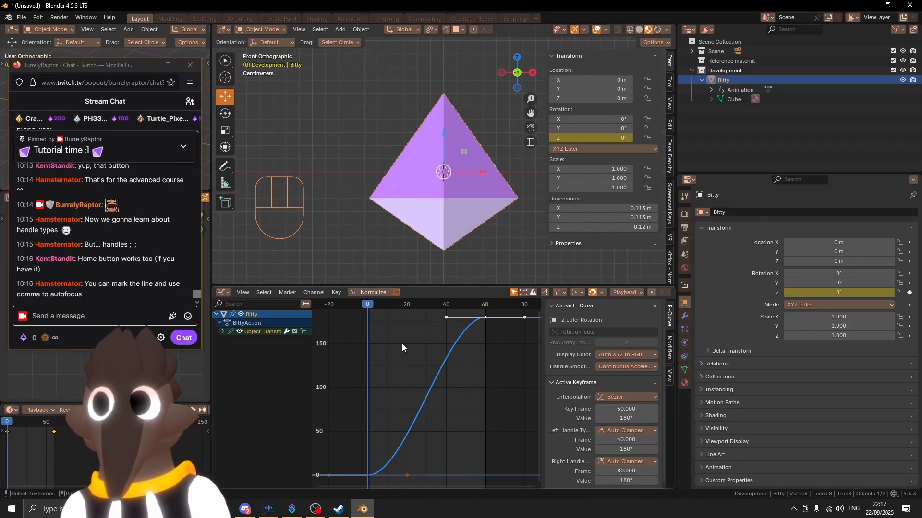
key("KP_Decimal")
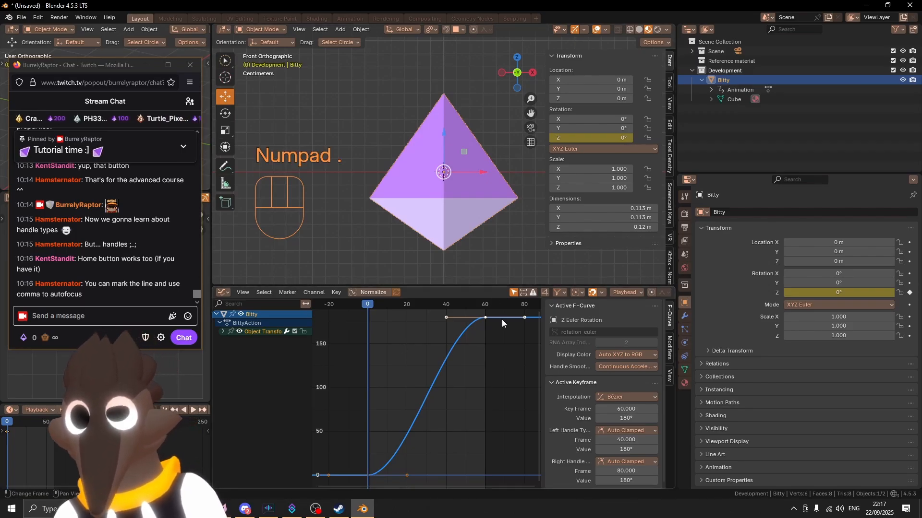
left_click(242, 293)
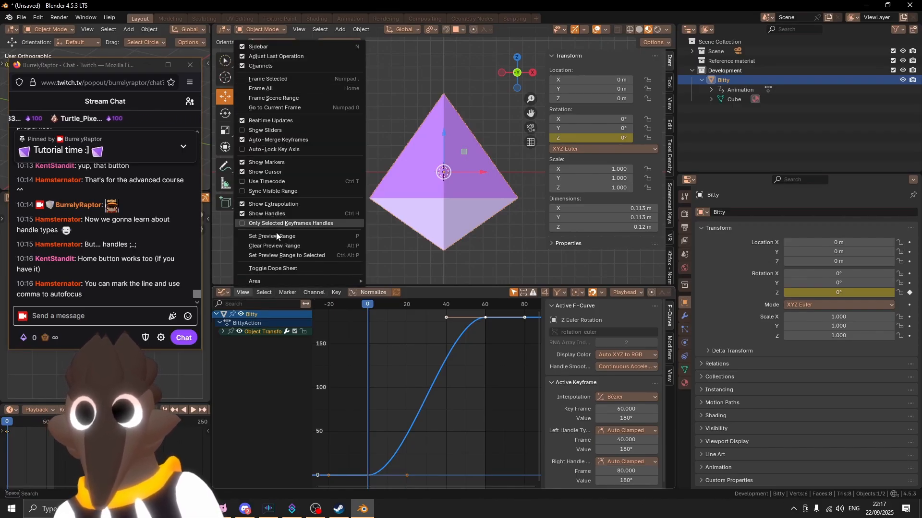
left_click(246, 294)
left_click(246, 295)
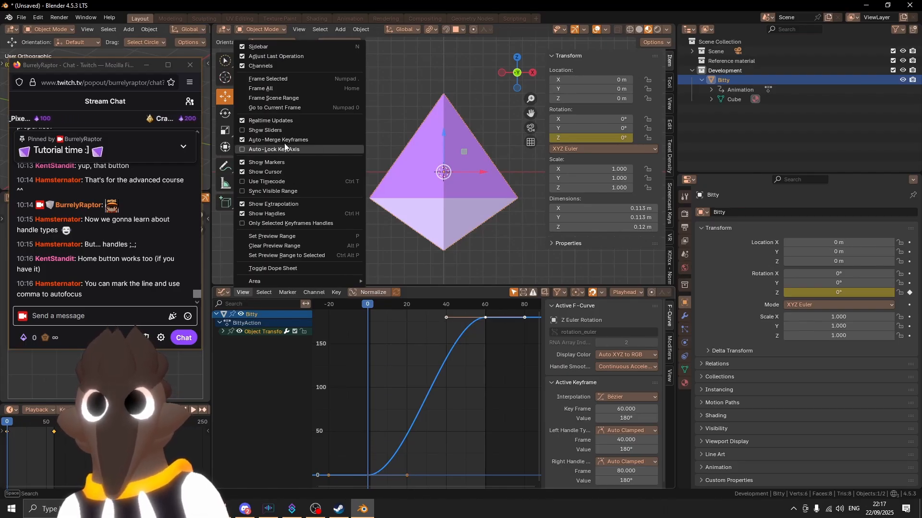
left_click(302, 76)
Deselect the curve's keyframes and fit the full keyframe range in the Graph Editor with Frame All.
middle_click_drag(416, 383, 419, 382, "shift")
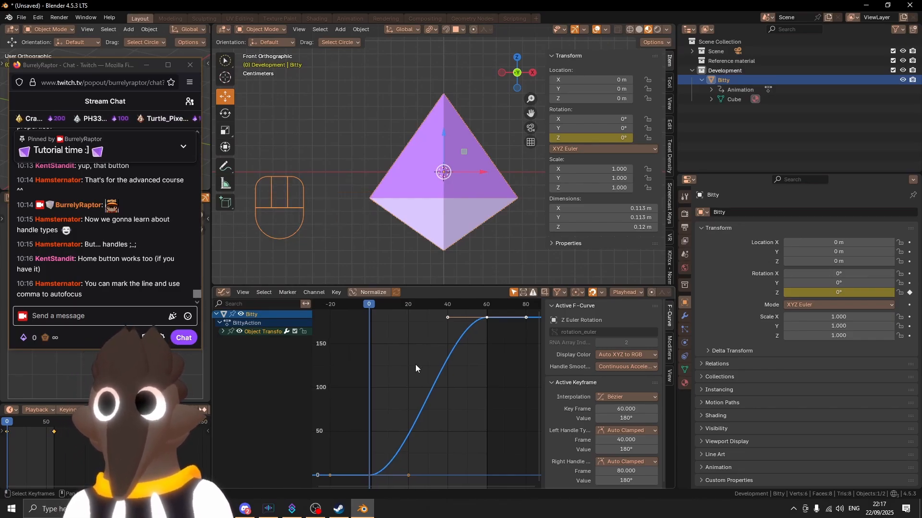
scroll(419, 393, "up", 3)
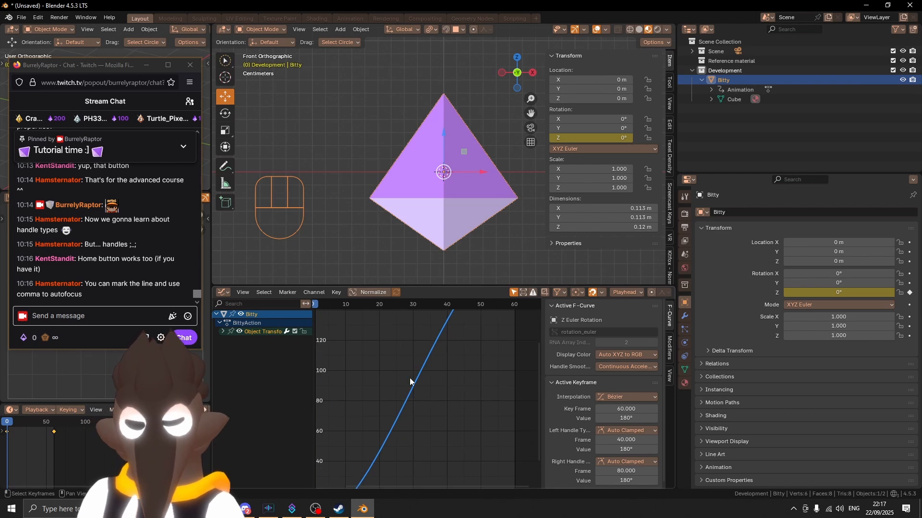
key("Home")
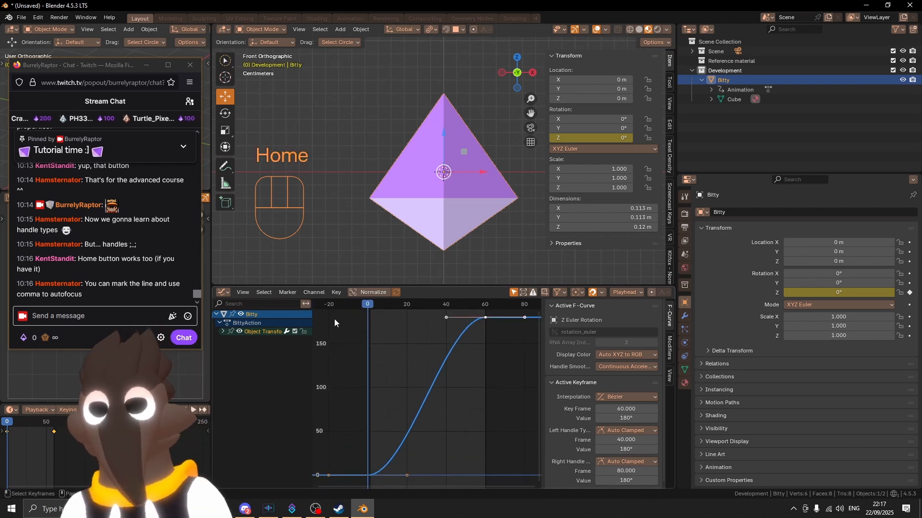
left_click(244, 293)
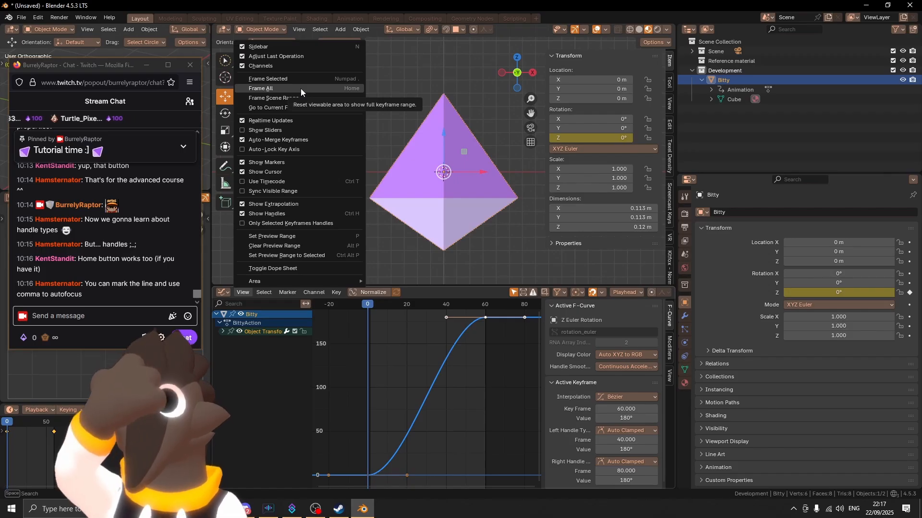
left_click(439, 373)
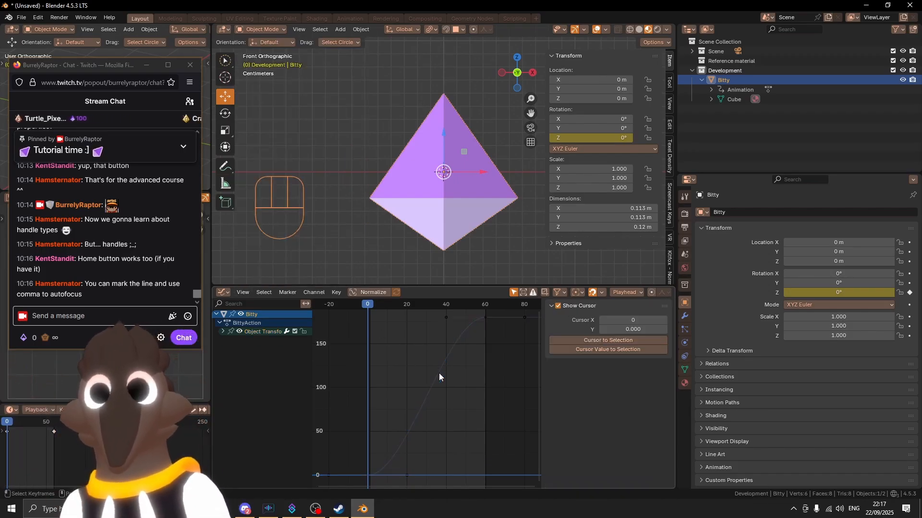
scroll(439, 373, "up", 1)
scroll(440, 281, "up", 3)
scroll(435, 395, "up", 6)
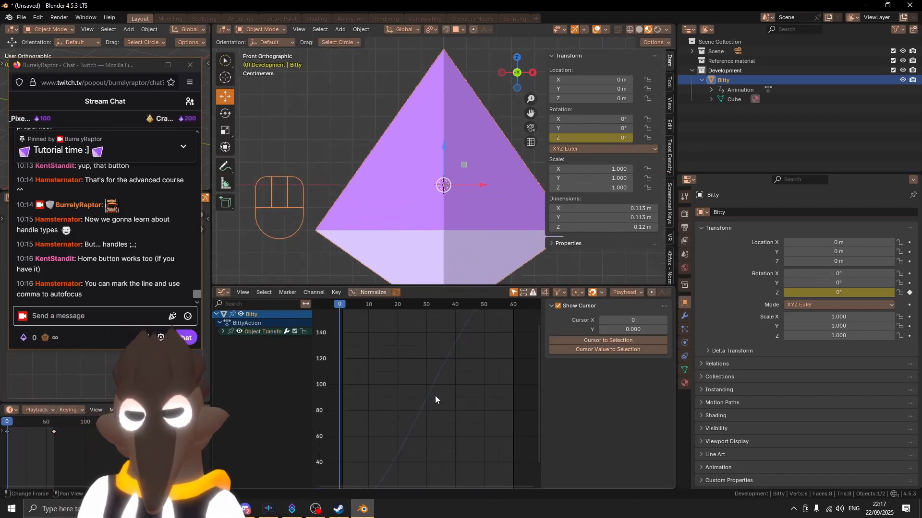
key("Home")
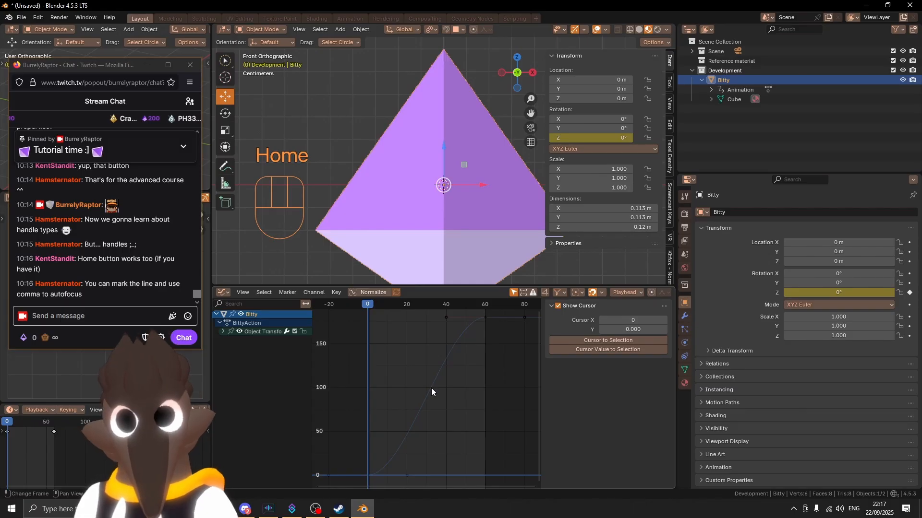
Show the whole Bitty object in the 3D viewport from the front orthographic view.
scroll(468, 231, "down", 2)
middle_click_drag(461, 214, 462, 208)
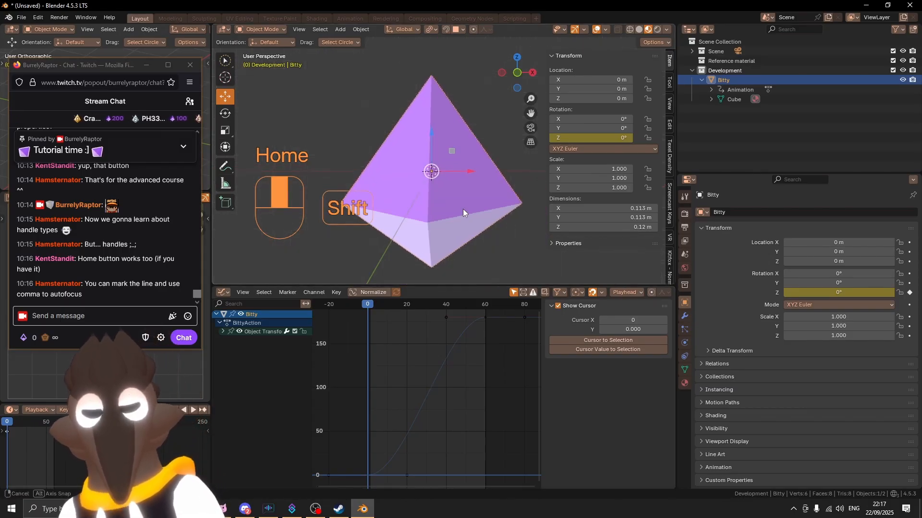
key("KP_1")
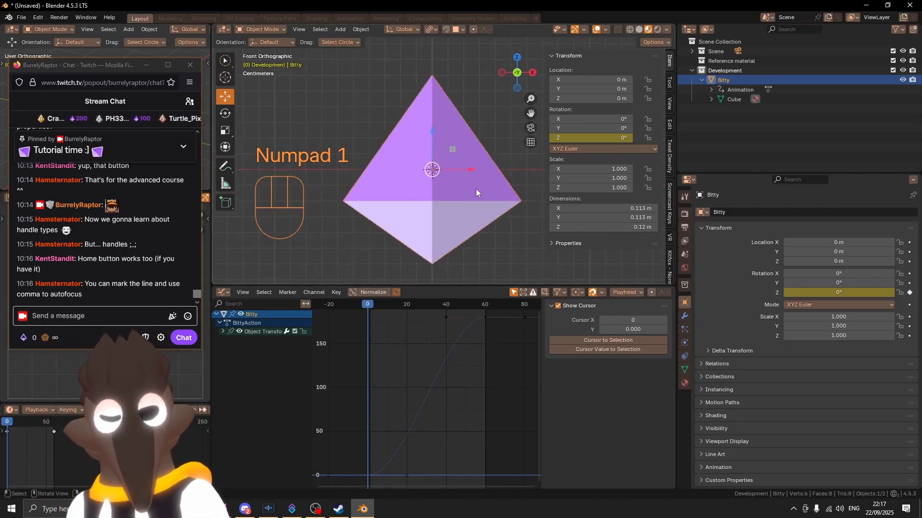
middle_click_drag(437, 156, 436, 159, "shift")
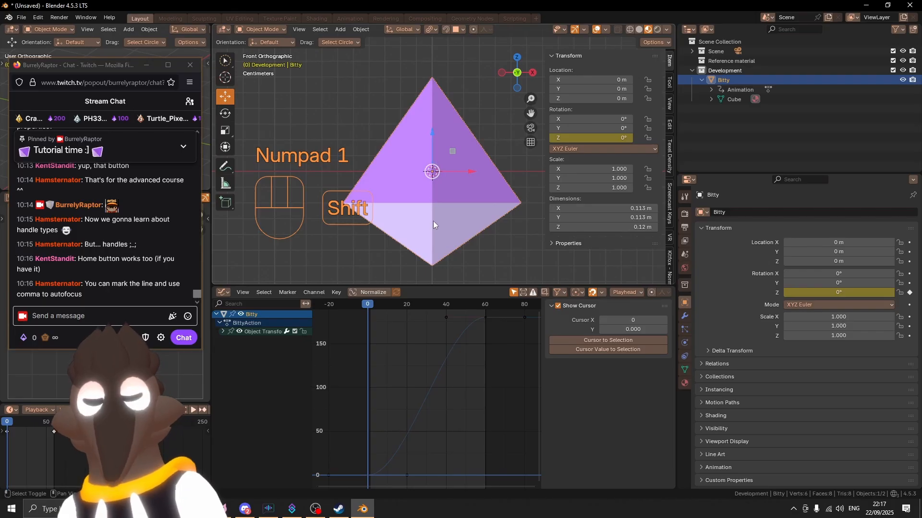
Select all keyframes of Bitty's Z rotation curve and set their interpolation mode to Linear.
mouse_move(442, 351)
middle_mouse_down()
mouse_move(455, 357)
mouse_move(451, 347)
middle_mouse_up()
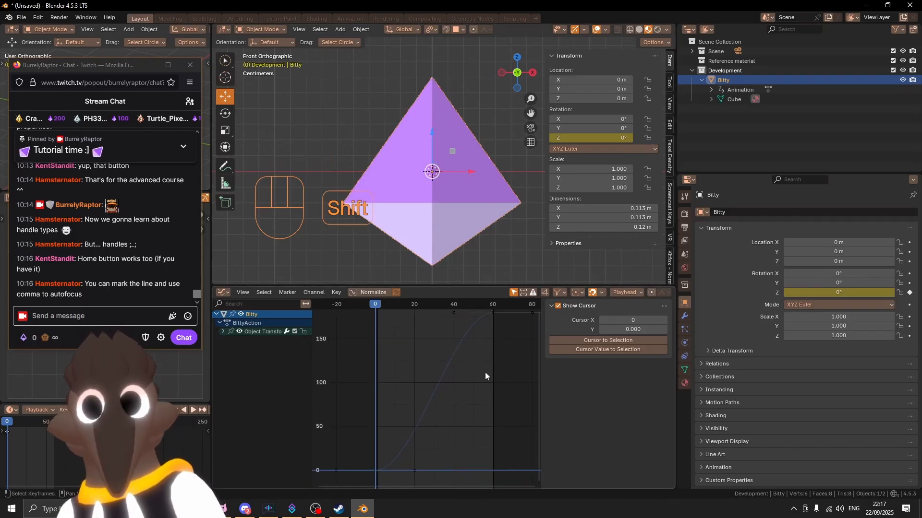
middle_click_drag(485, 373, 488, 376, "shift")
left_click(478, 385)
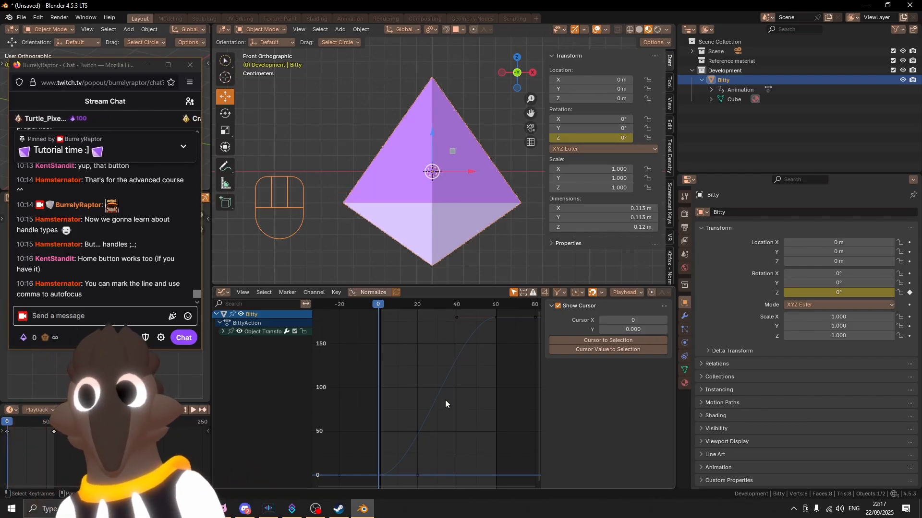
middle_click_drag(441, 407, 441, 398, "shift")
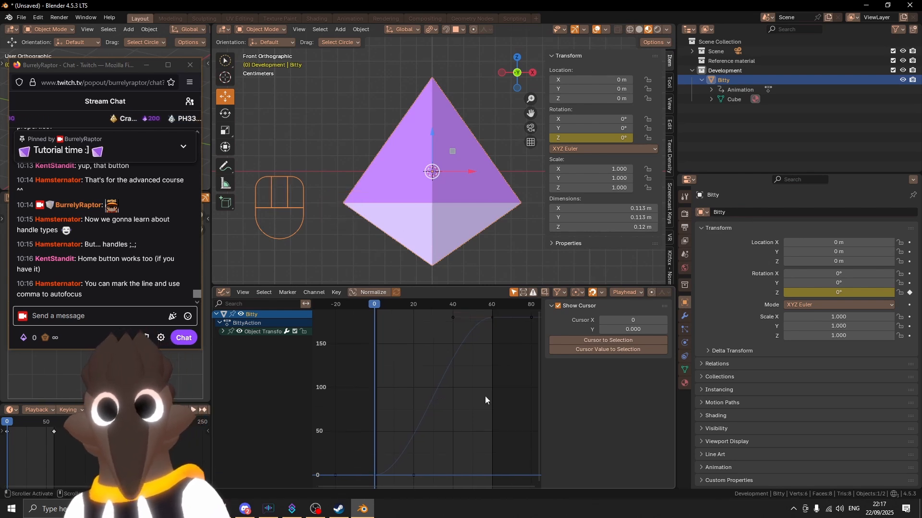
key("a")
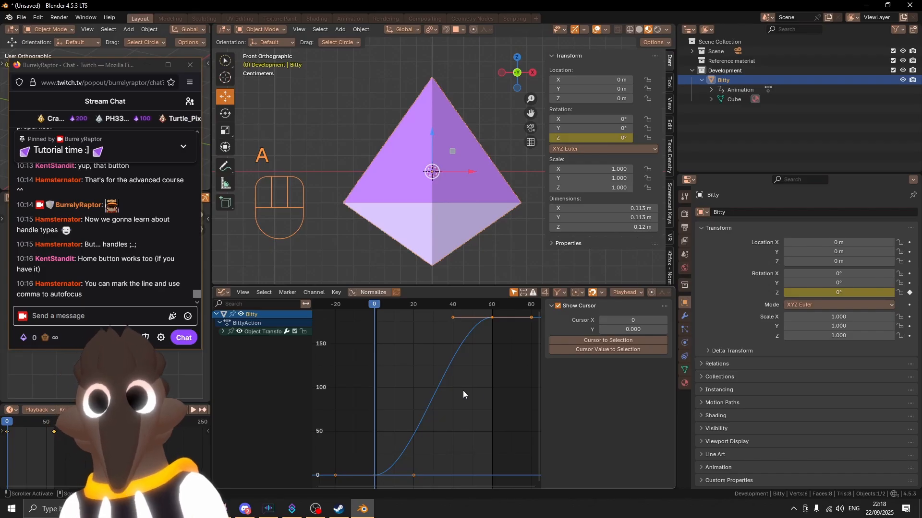
right_click(471, 362)
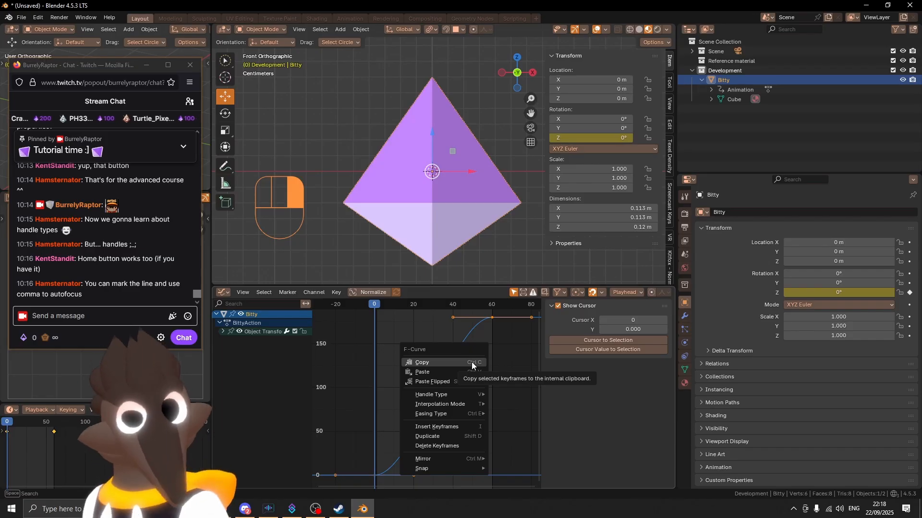
mouse_move(472, 405)
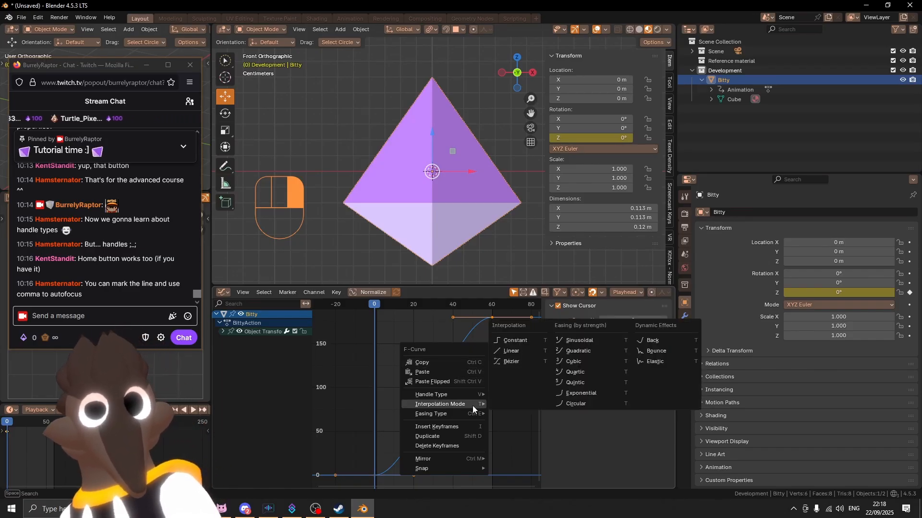
left_click(512, 351)
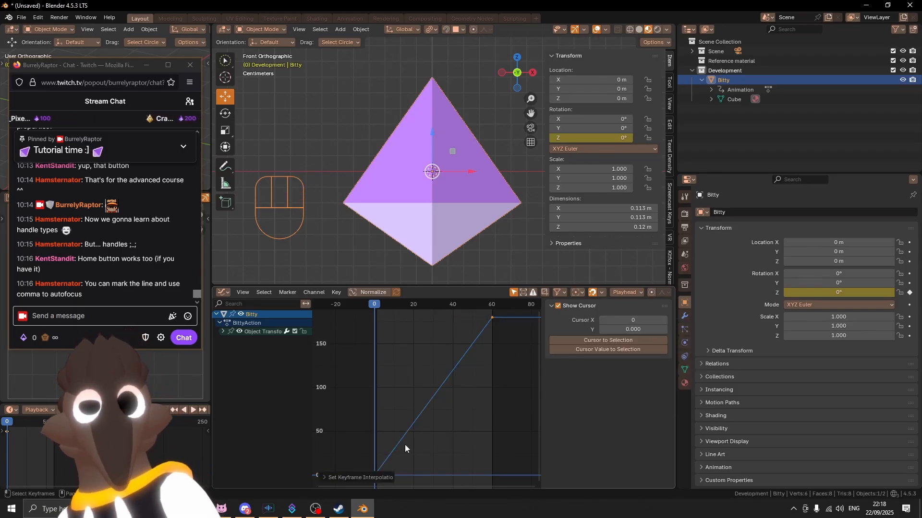
Play the spin animation with Bitty deselected and the 3D viewport's sidebar hidden, running playback backwards or stopping it when checked.
middle_click_drag(404, 444, 424, 445)
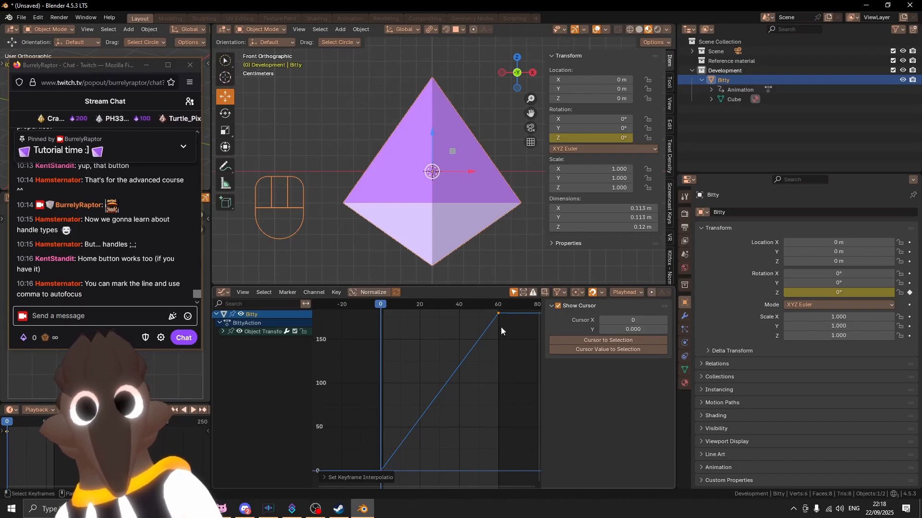
key("shift+ctrl+space")
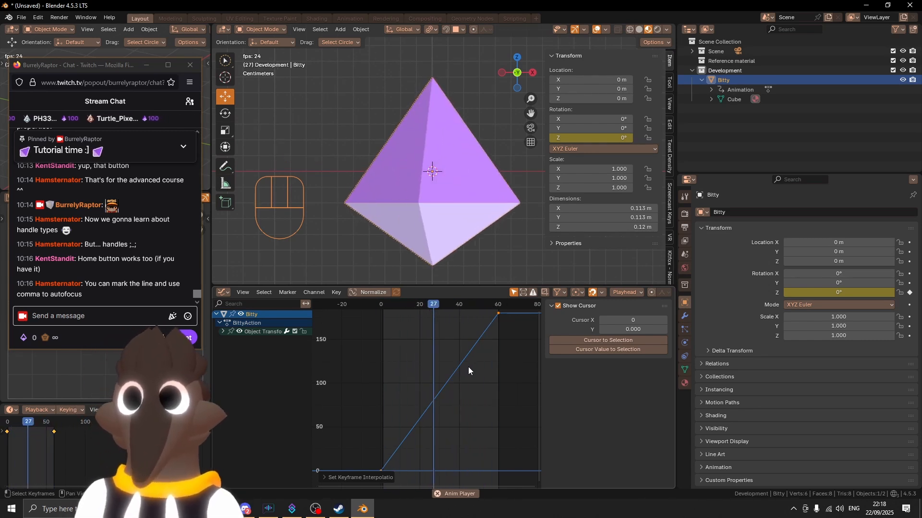
left_click(341, 105)
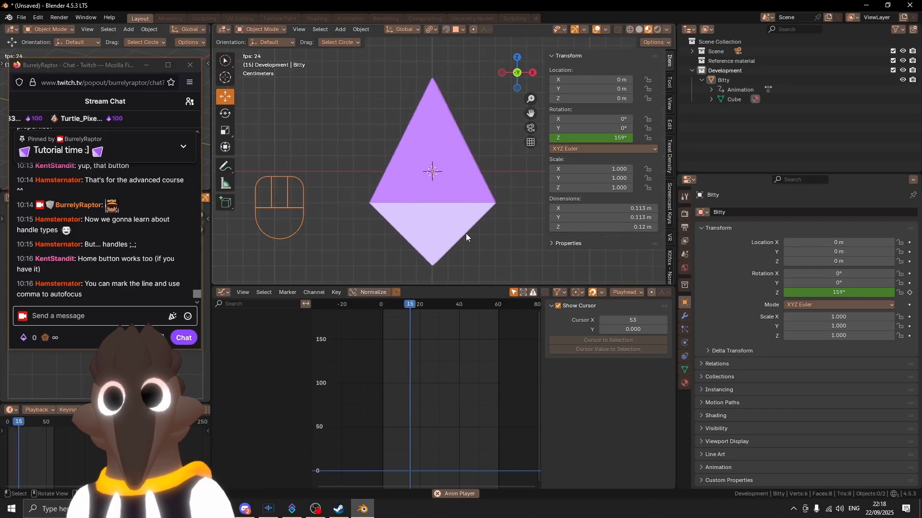
key("n")
middle_click_drag(460, 242, 515, 232, "shift")
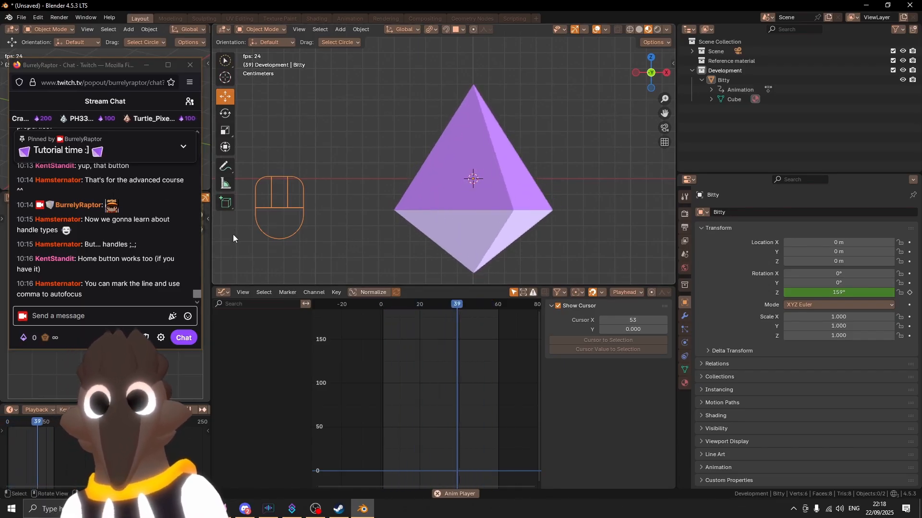
key("ctrl+shift+space")
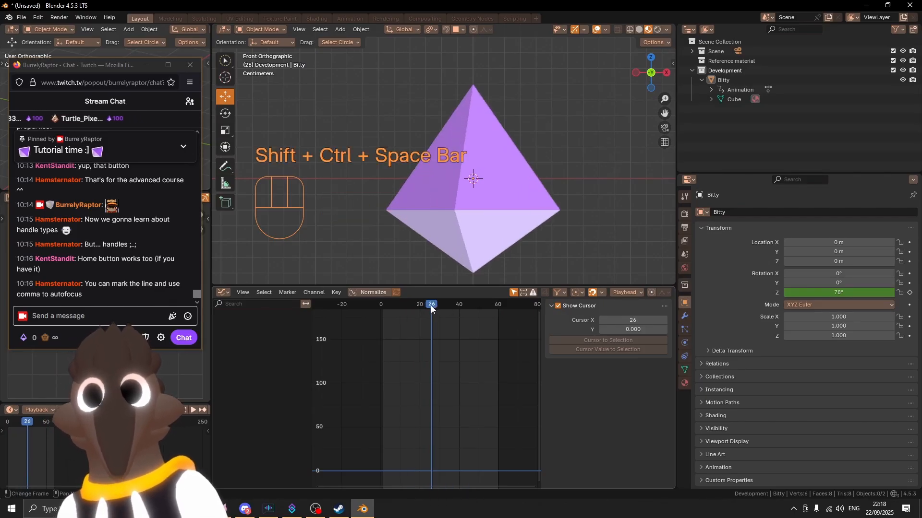
Scrub back to frame 0 and play the spin animation to check its speed, stopping and restarting playback as needed.
left_click_drag(431, 307, 380, 309)
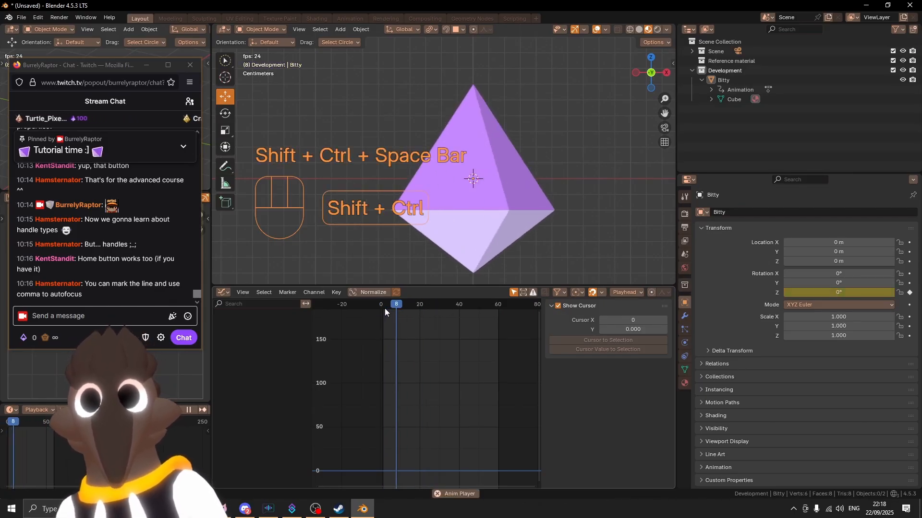
key("ctrl+shift+space")
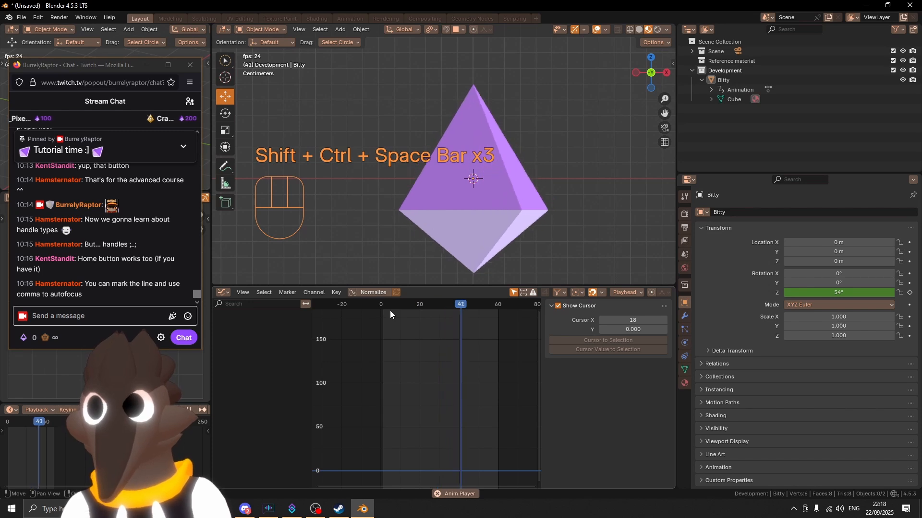
key("ctrl+shift+space")
key("ctrl+shift+space")
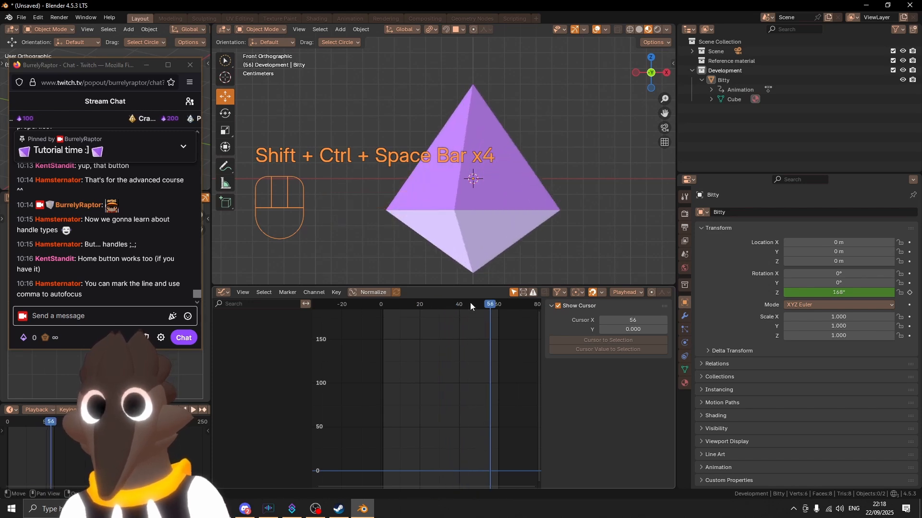
Show the scene's render properties and return the playhead to frame 0.
left_click(685, 214)
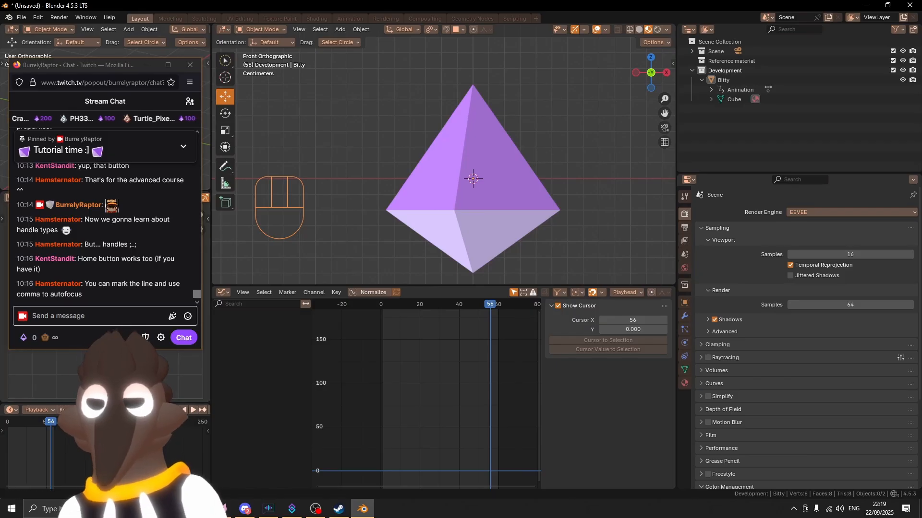
key("super+e")
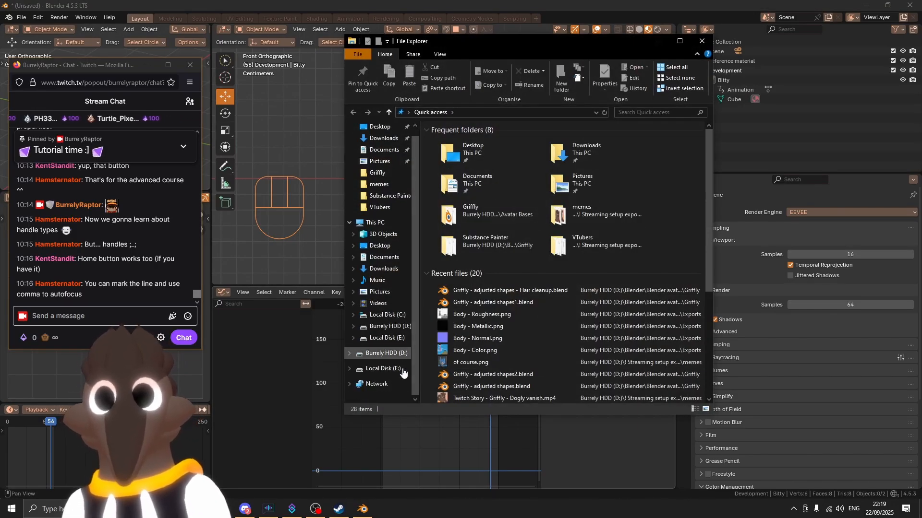
left_click(396, 310)
left_click_drag(397, 311, 353, 326)
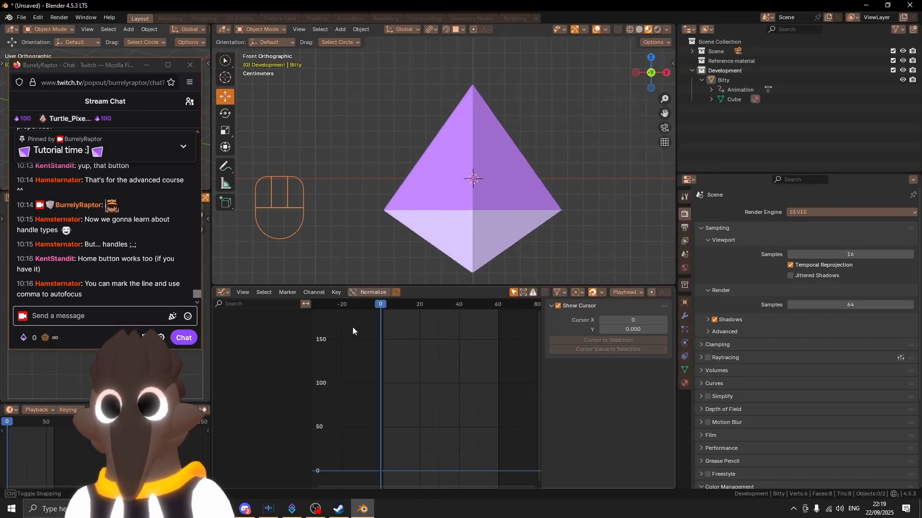
Change the Graph Editor area to a Timeline and set the scene's end frame to 20.
left_click(224, 293)
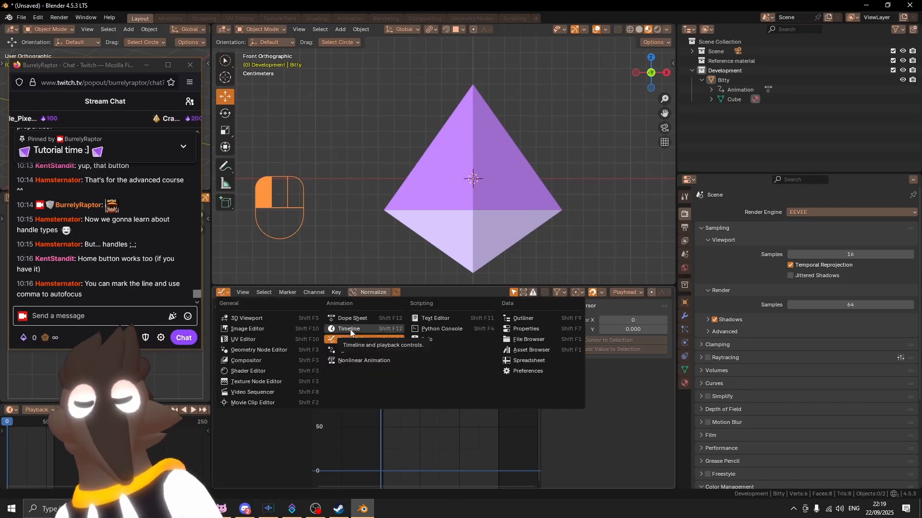
left_click(350, 329)
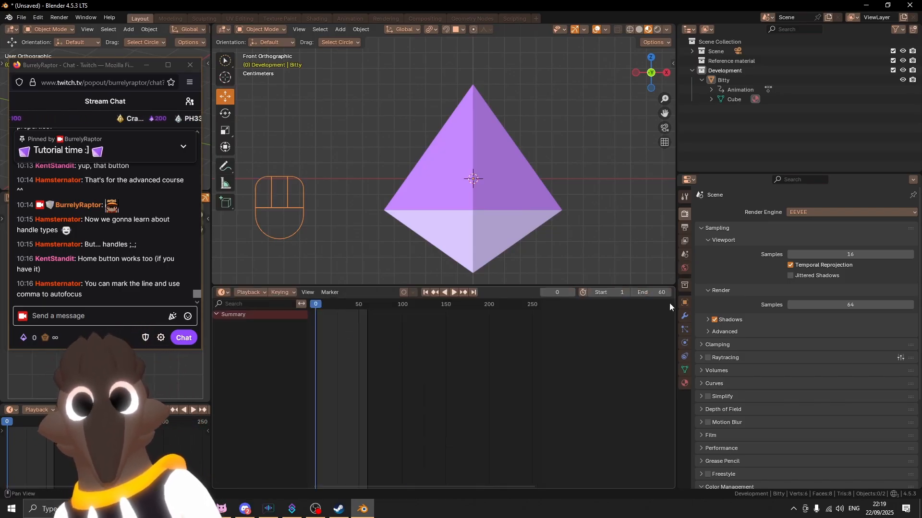
mouse_move(657, 294)
left_mouse_down()
mouse_move(629, 294)
mouse_move(657, 294)
left_mouse_up()
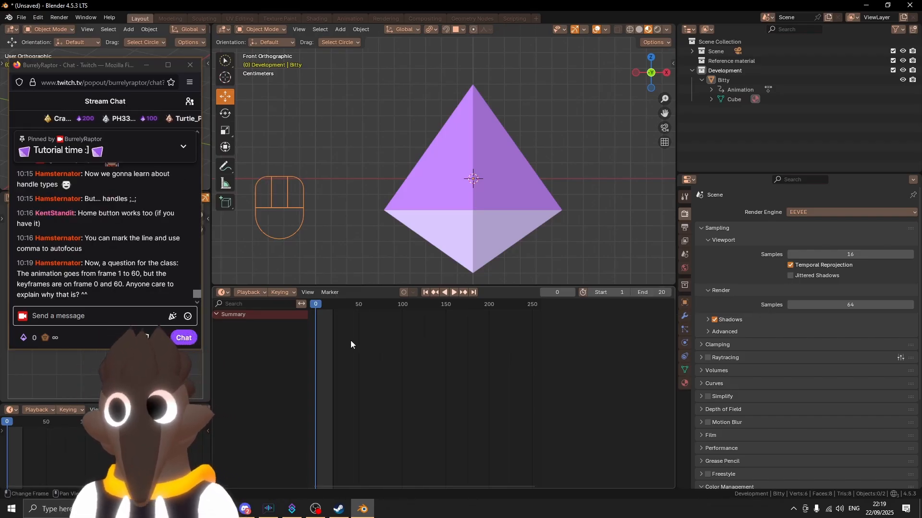
Select Bitty and move its Z rotation keyframe from frame 60 to frame 20 in the Timeline.
scroll(350, 341, "up", 1)
left_click(457, 170)
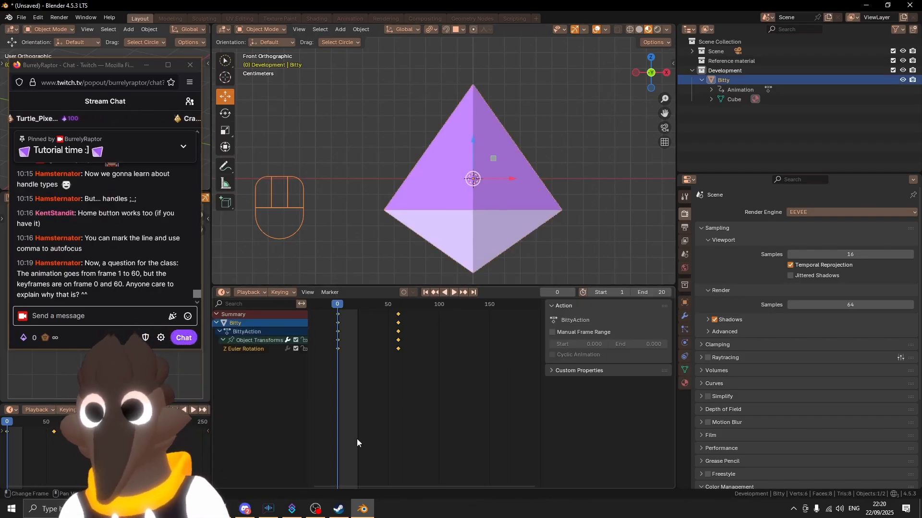
left_click(387, 393)
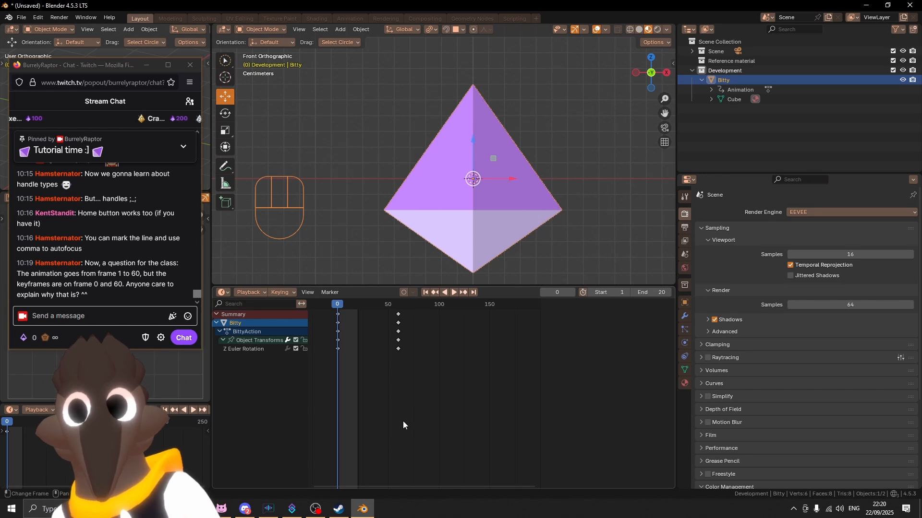
left_click_drag(409, 408, 377, 317)
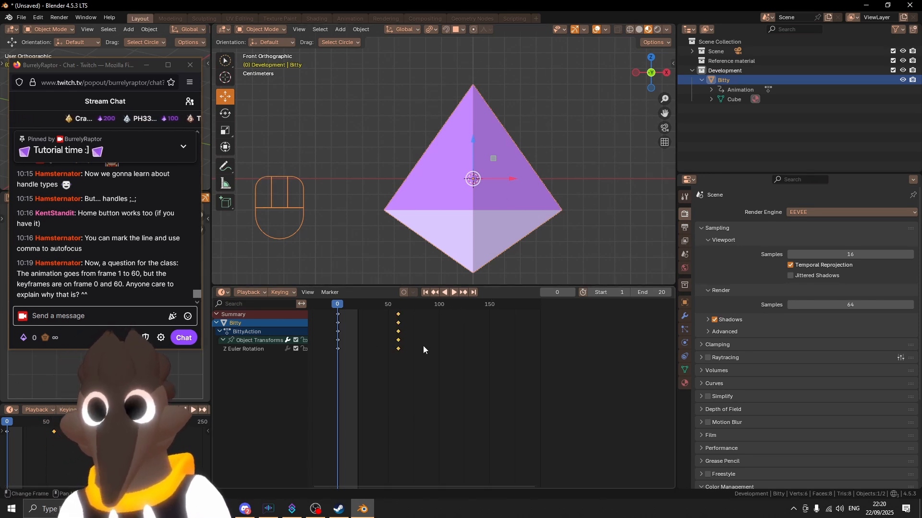
key("g")
key("x")
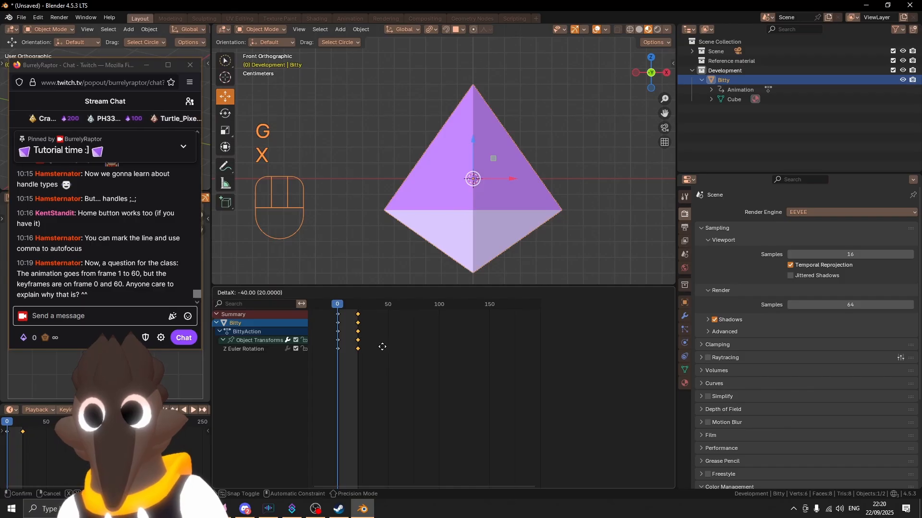
left_click(382, 347)
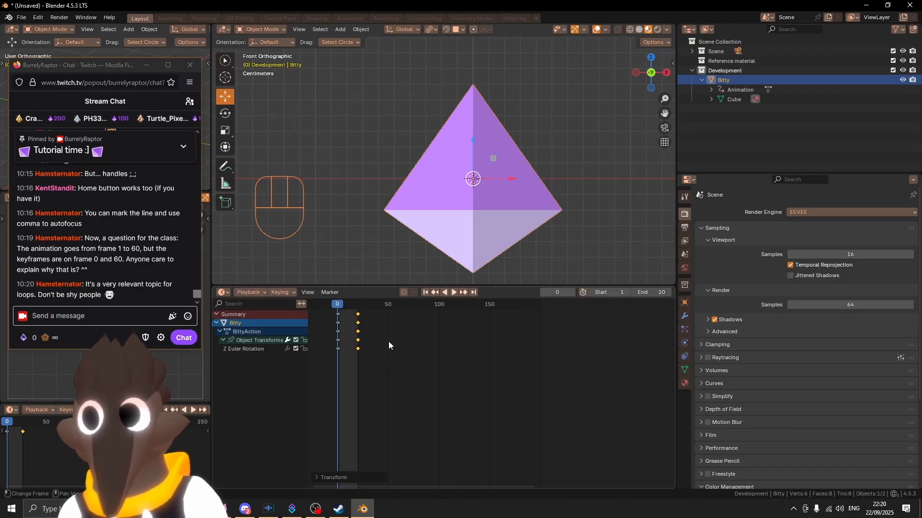
Play the 20-frame spin in the 3D viewport, stop playback and return to frame 0.
key("ctrl+shift+space")
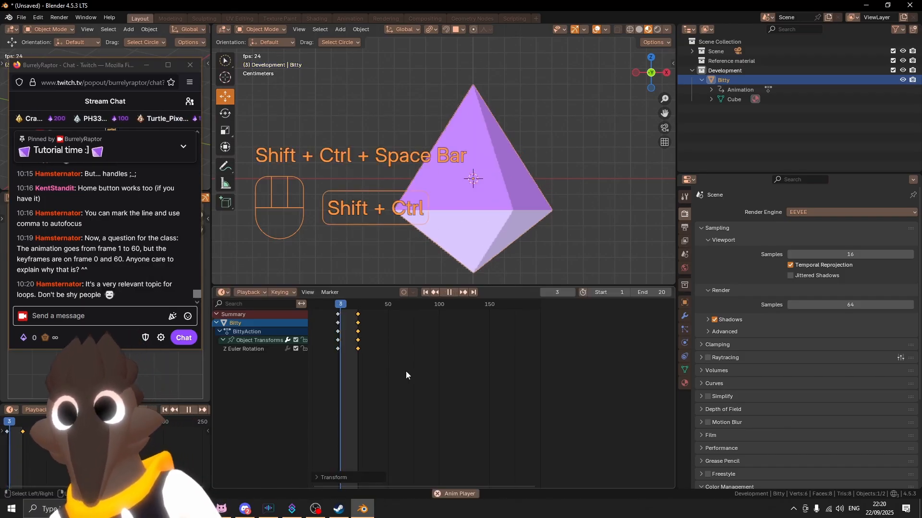
key("d")
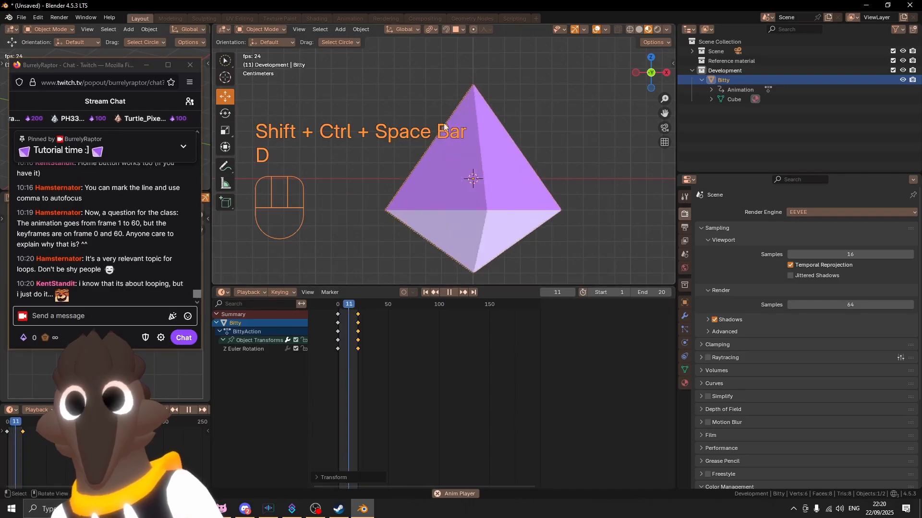
key("d")
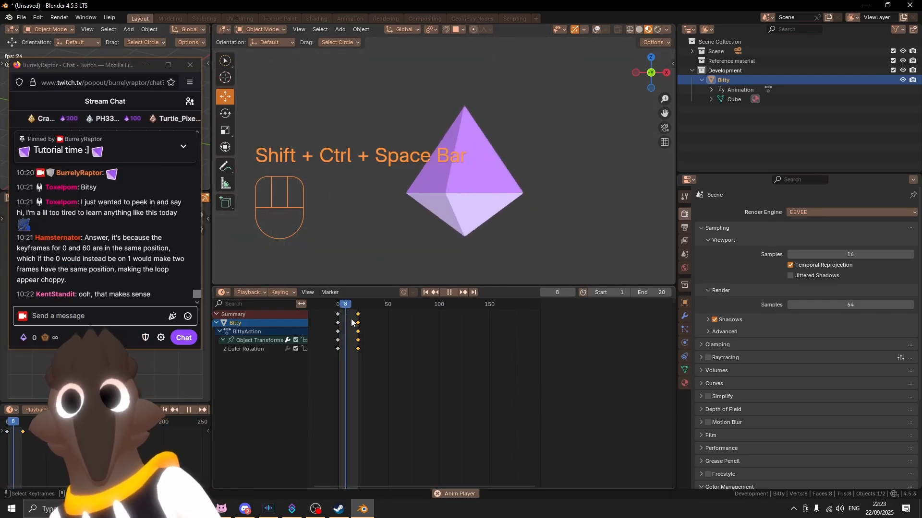
key("shift+ctrl+space")
left_click(337, 304)
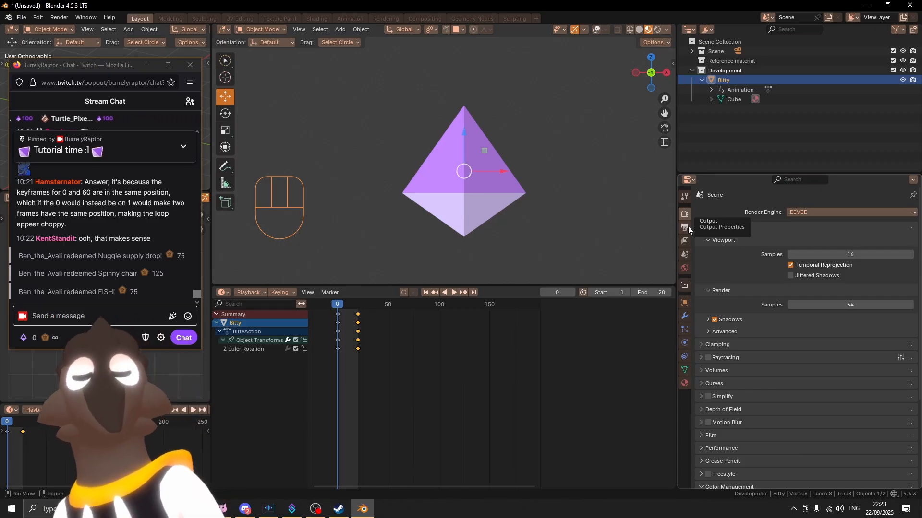
Set the scene's frame rate to 12 fps in the output properties.
left_click(686, 227)
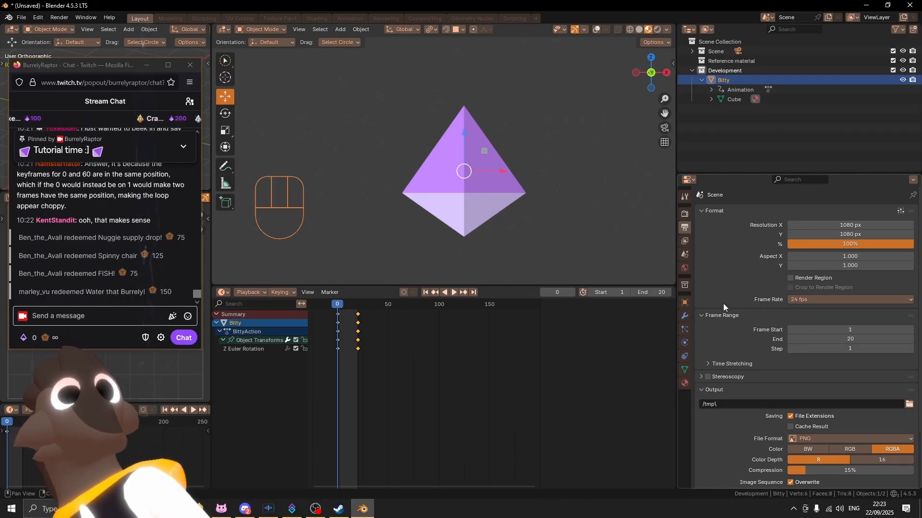
scroll(723, 306, "down", 2)
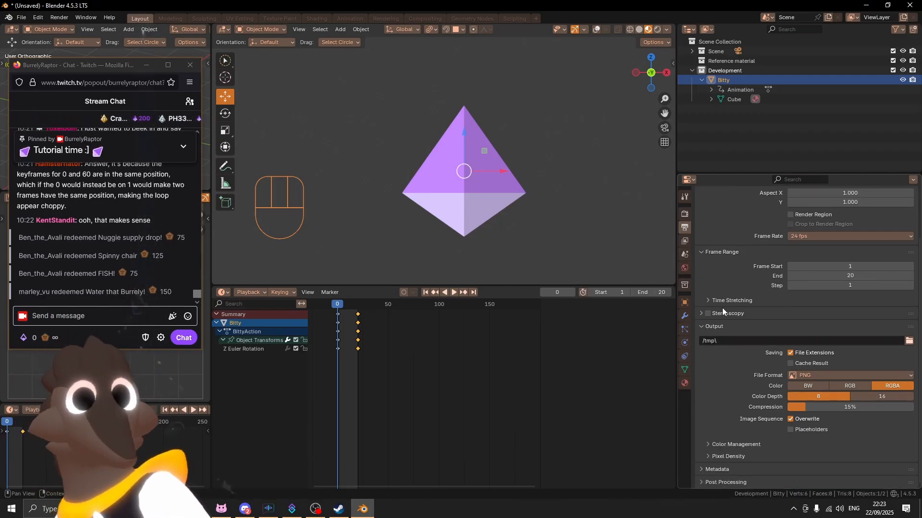
scroll(718, 315, "up", 3)
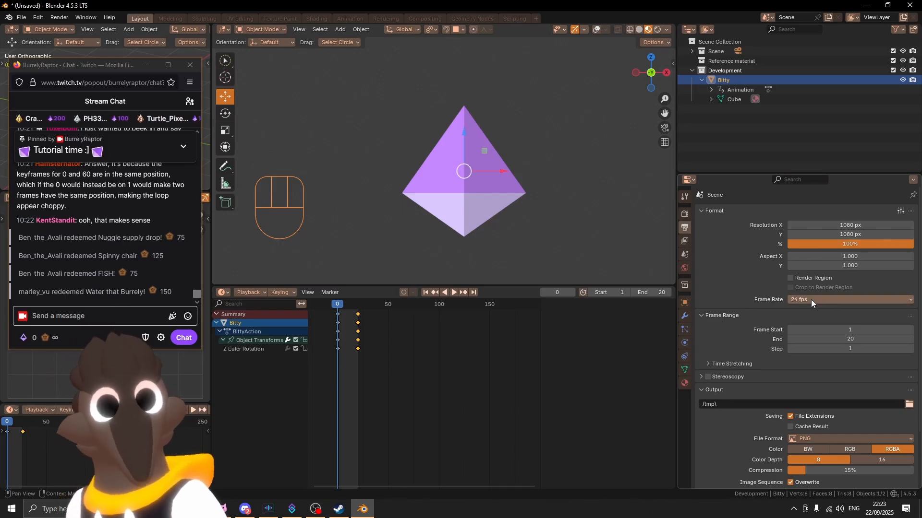
left_click_drag(810, 299, 819, 330)
Play the 12 fps spin and examine how Bitty's motion reads at different sizes and positions in the 3D viewport.
key("ctrl+shift+space")
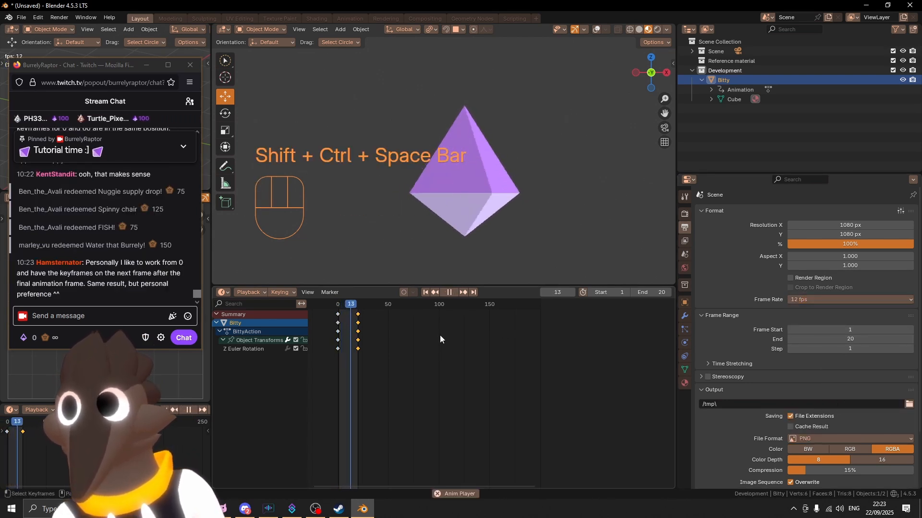
scroll(461, 191, "down", 4)
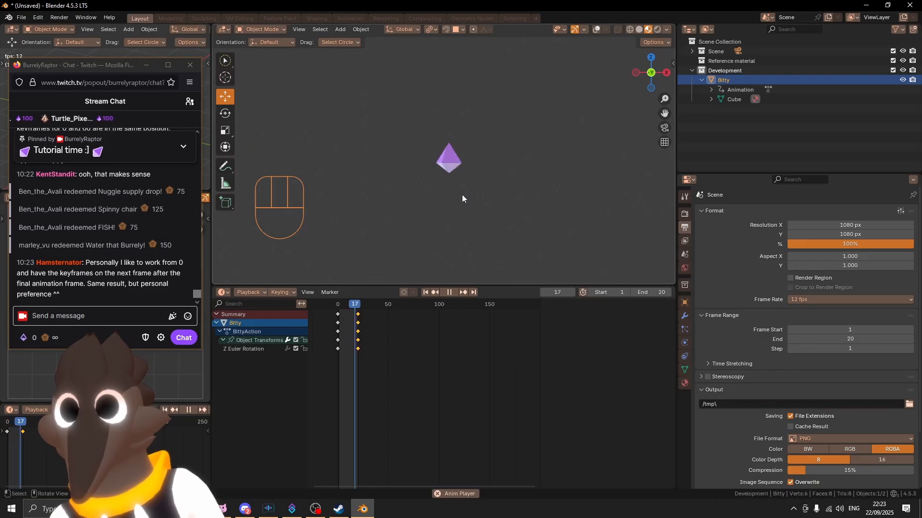
scroll(462, 194, "up", 4)
scroll(462, 194, "up", 1)
middle_click_drag(483, 198, 474, 186, "shift")
scroll(474, 209, "down", 5)
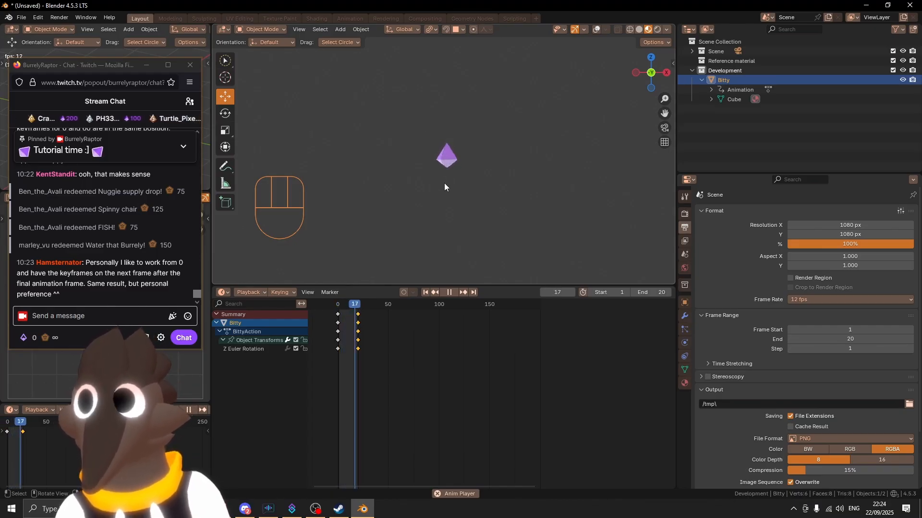
middle_click_drag(443, 183, 316, 168, "shift")
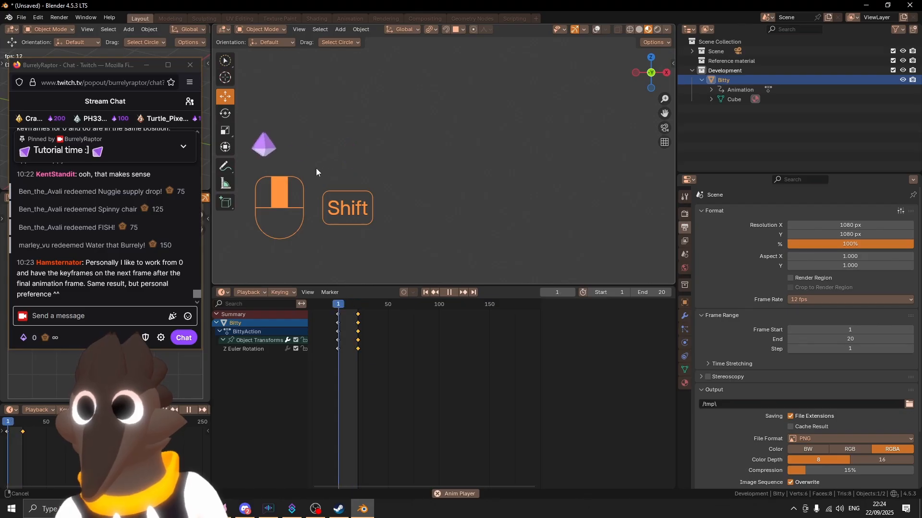
key("shift")
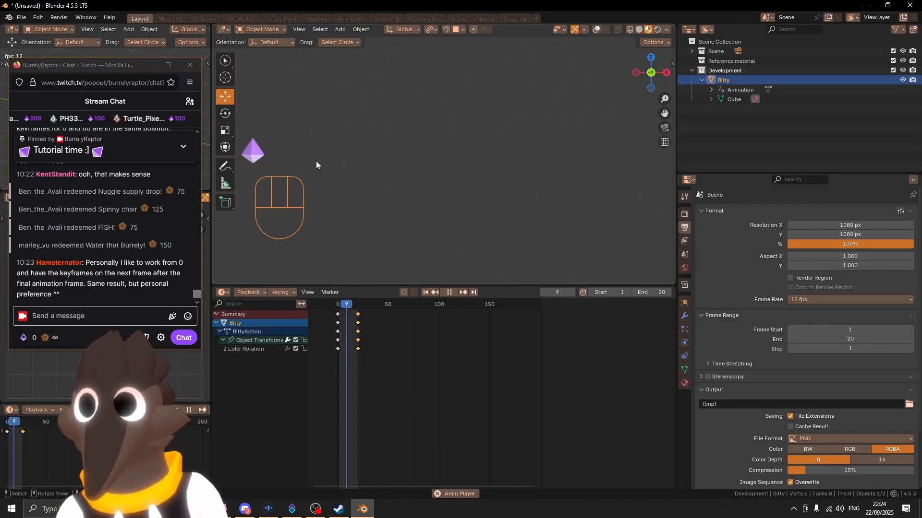
key("ctrl")
key("alt")
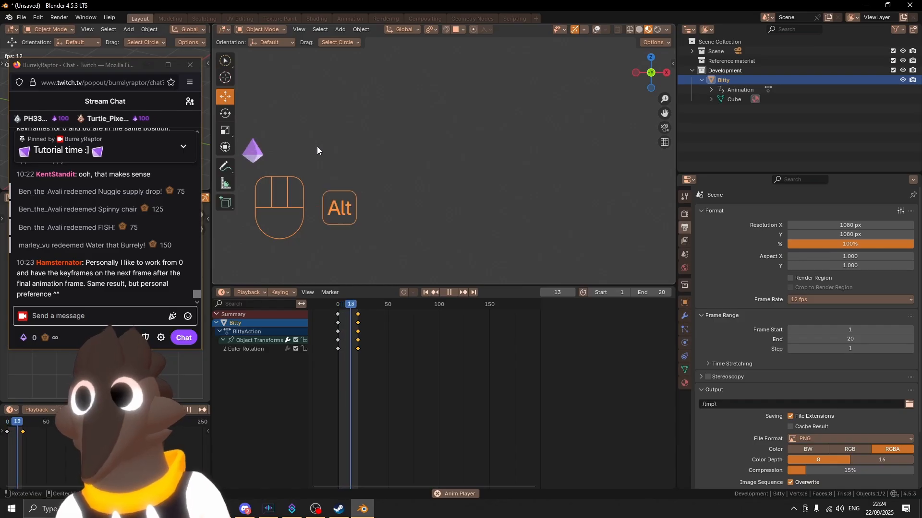
middle_click_drag(323, 147, 285, 152, "shift")
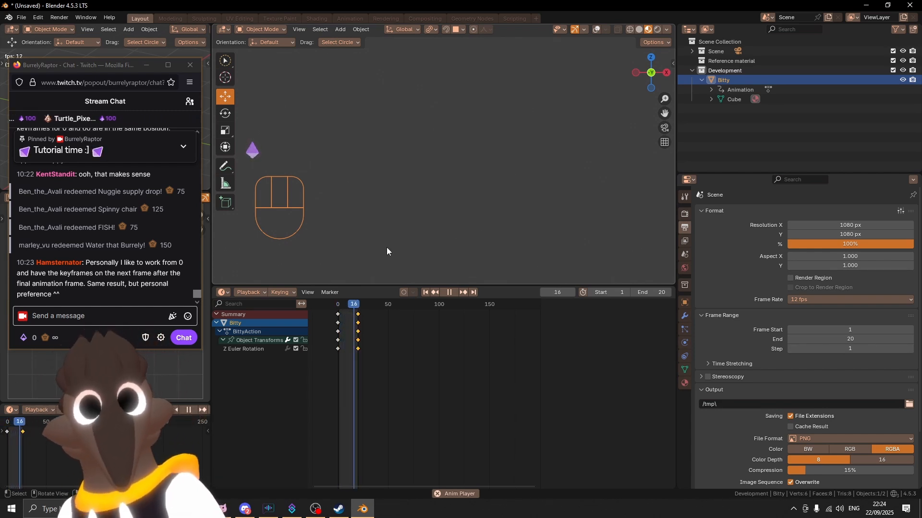
key("shift")
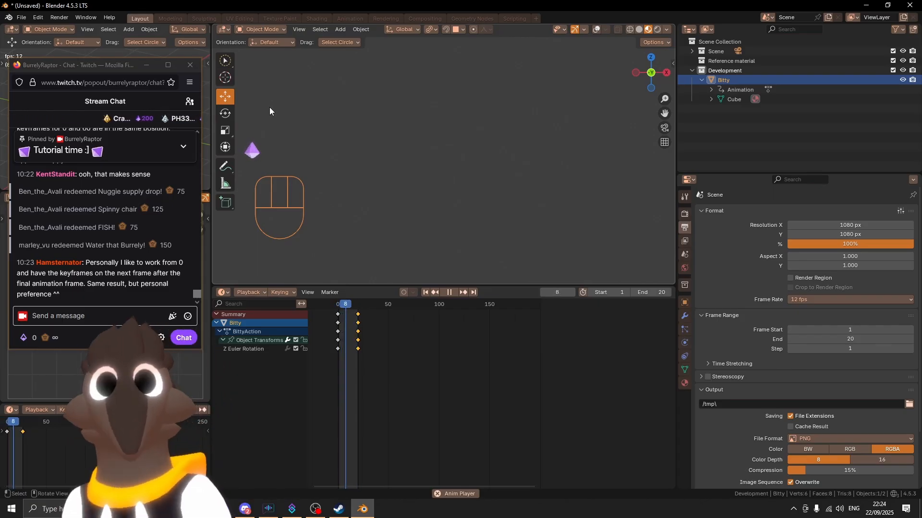
key("shift")
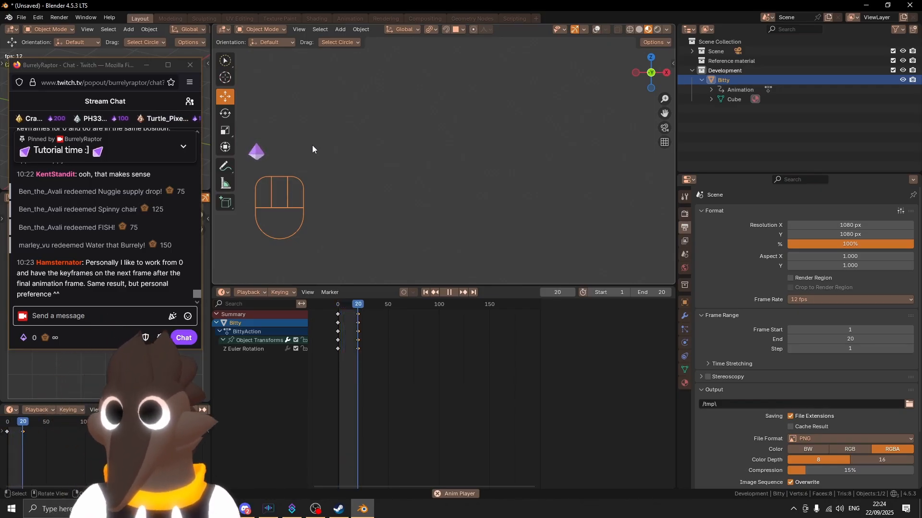
Bring Bitty back to the middle of the 3D viewport at a larger size and stop the animation playback.
middle_click_drag(284, 157, 489, 146, "shift")
scroll(416, 157, "up", 3)
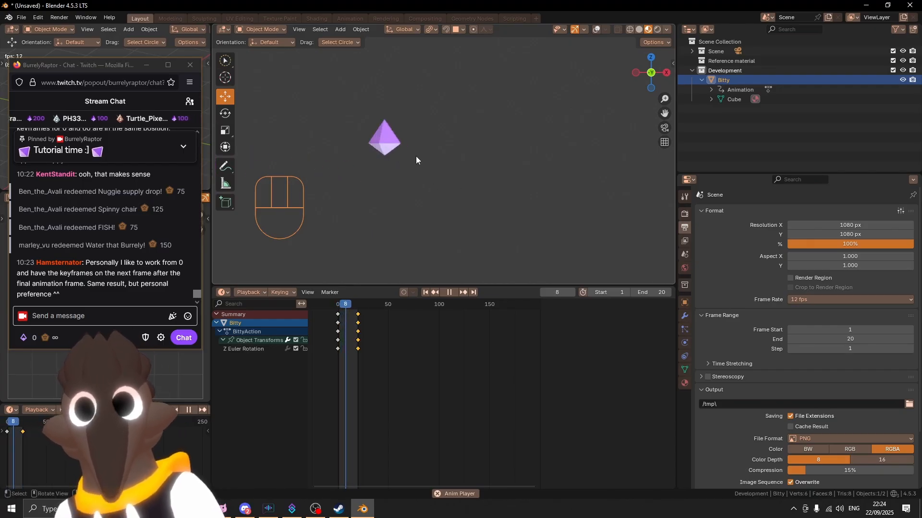
middle_click_drag(384, 126, 440, 139, "shift")
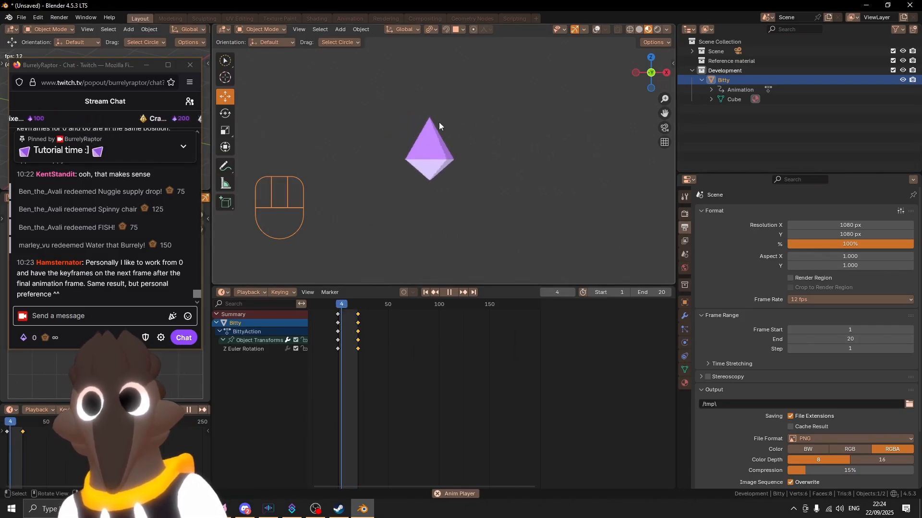
scroll(384, 96, "up", 2)
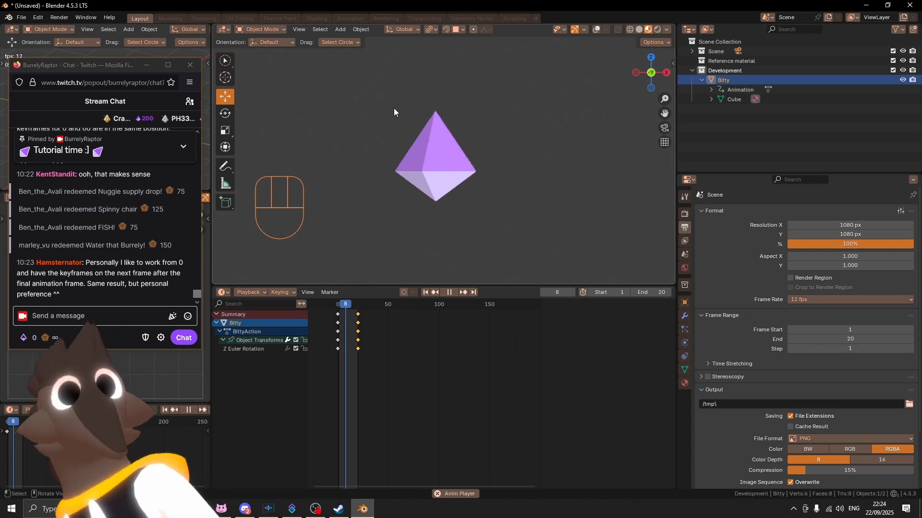
key("shift+ctrl+space")
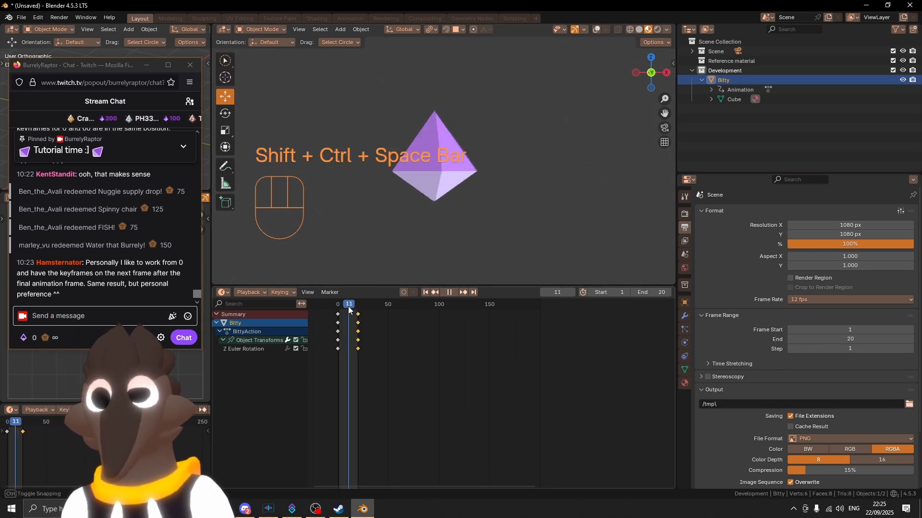
key("shift+ctrl+space")
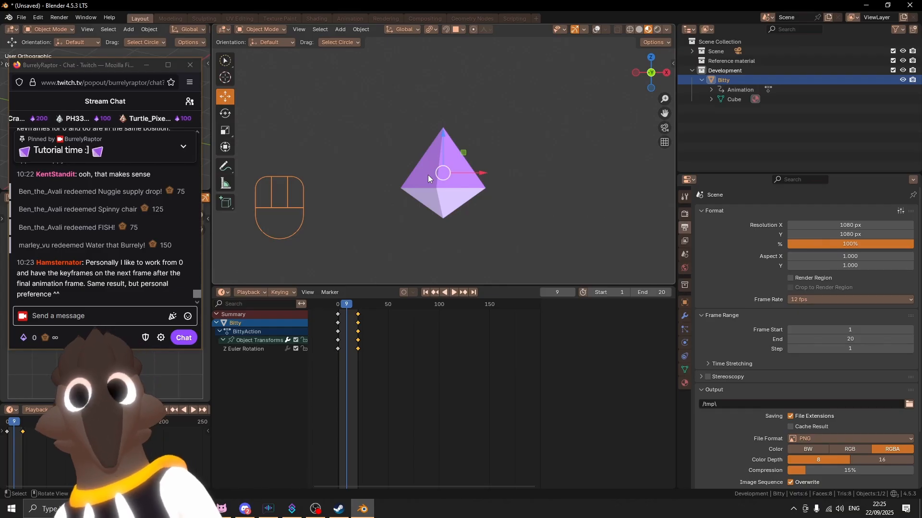
Switch the 3D viewport to the front view with overlays shown and display Bitty's transform values.
key("KP_1")
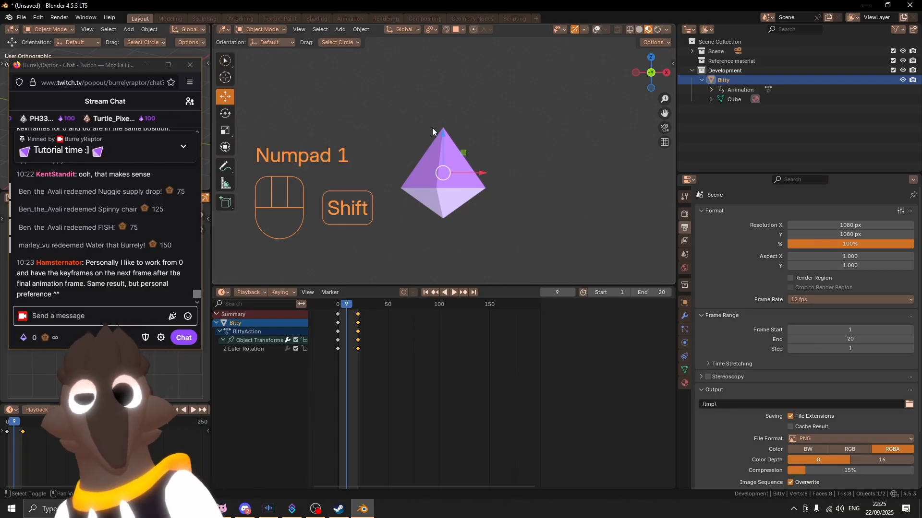
middle_click_drag(432, 127, 459, 133, "shift")
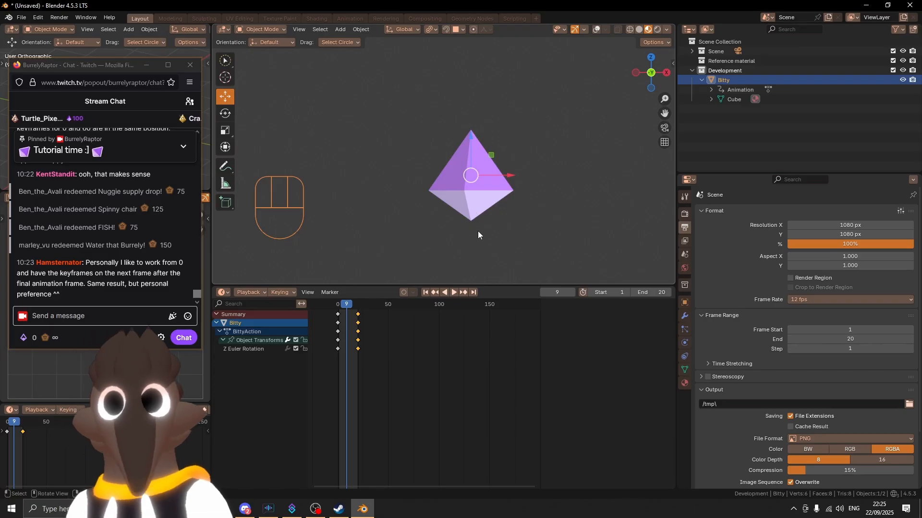
key("d")
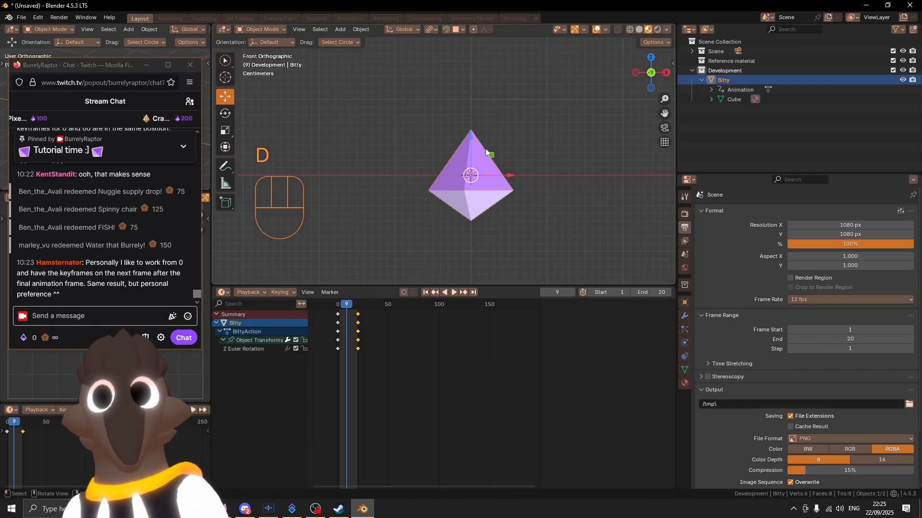
key("KP_1")
middle_click_drag(485, 148, 500, 154, "shift")
key("n")
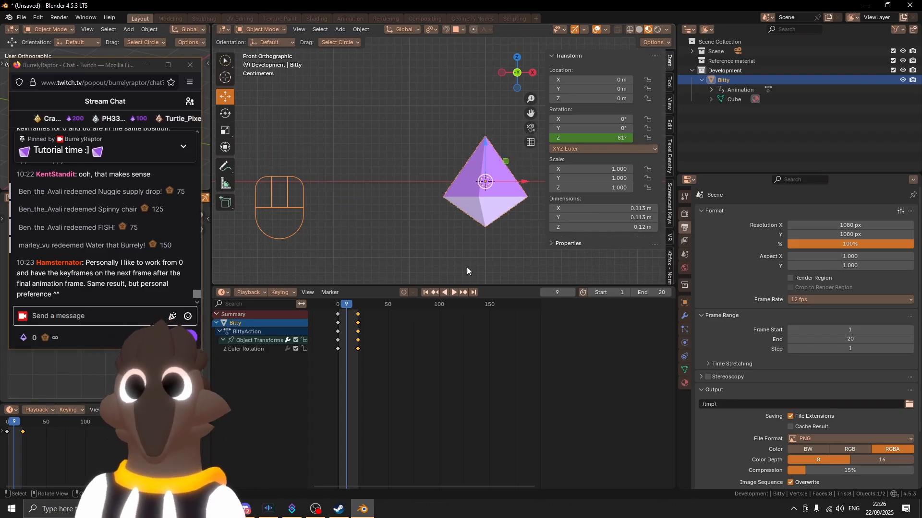
Return to frame 0 and try tilting Bitty by rotating it 45° in the front view.
left_click_drag(336, 304, 321, 310)
middle_click_drag(428, 210, 416, 210, "shift")
scroll(416, 209, "up", 1)
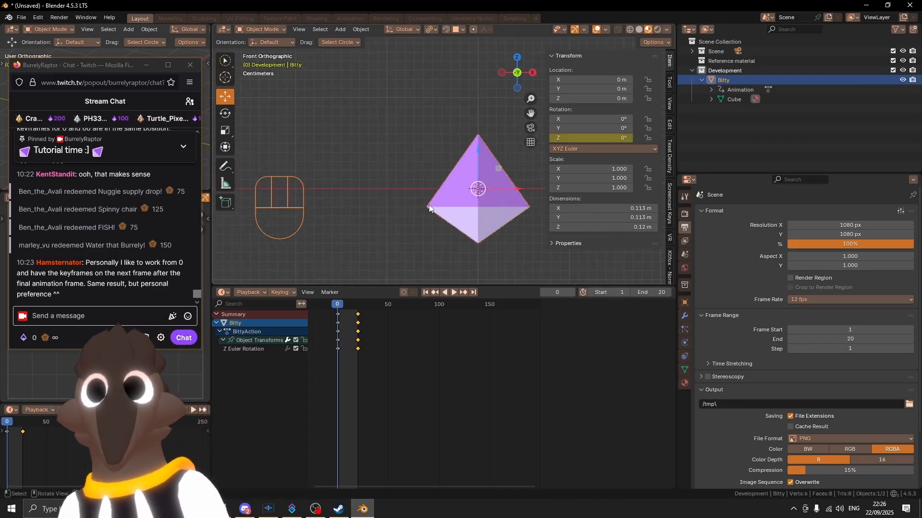
middle_click_drag(476, 176, 440, 191, "shift")
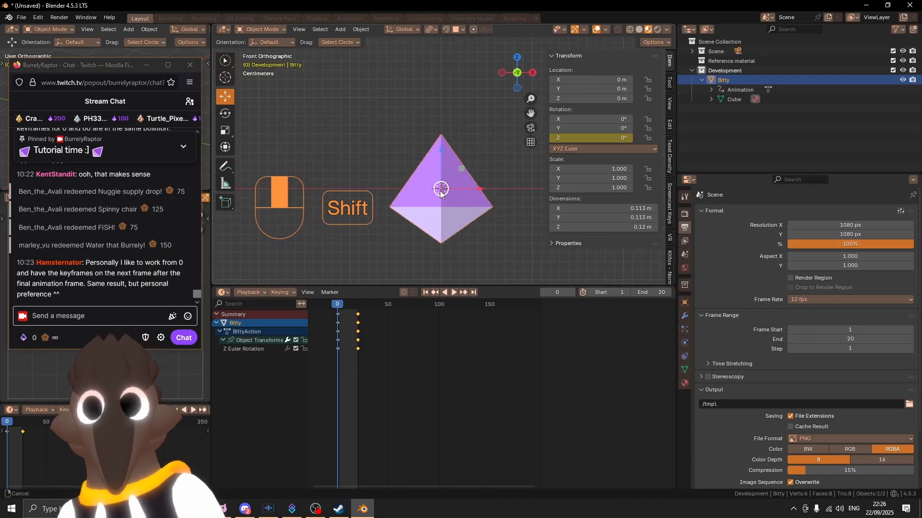
key("r")
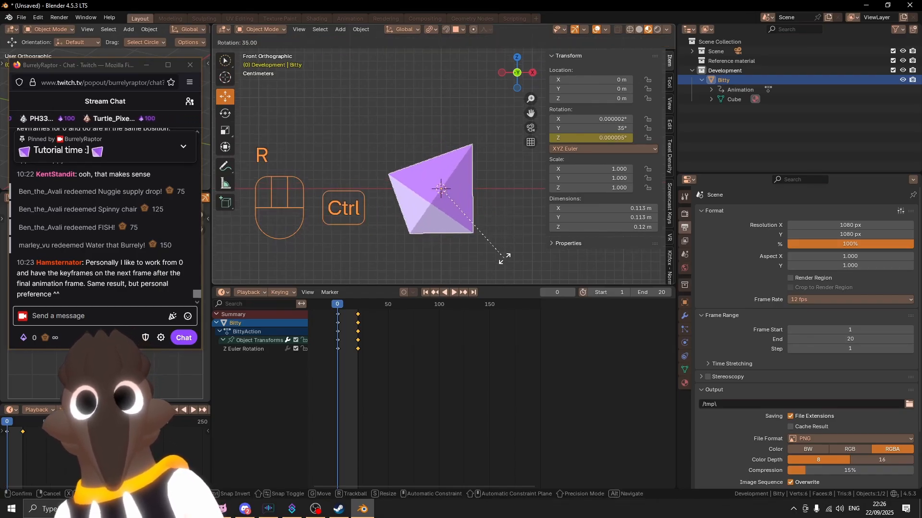
left_click(495, 273, "ctrl")
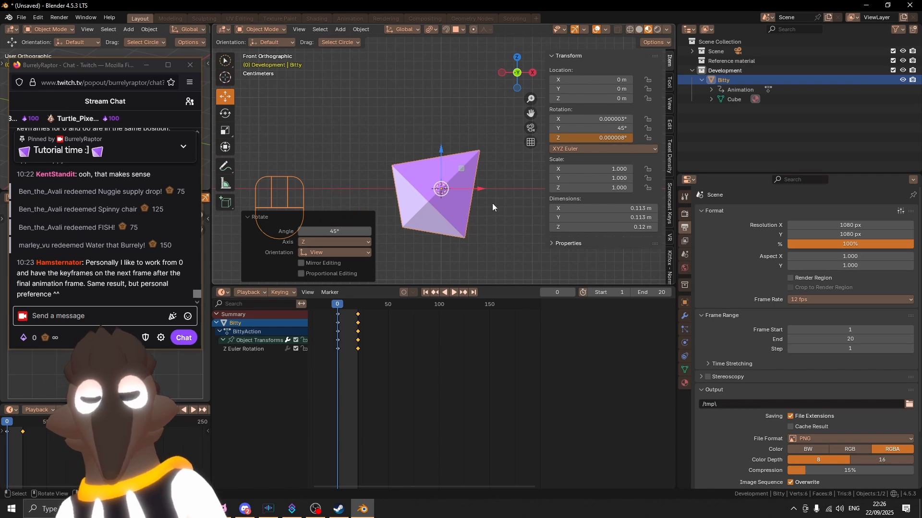
Play the spin with Bitty tilted, hide the transform values, stop playback and undo the 45° rotation.
key("d")
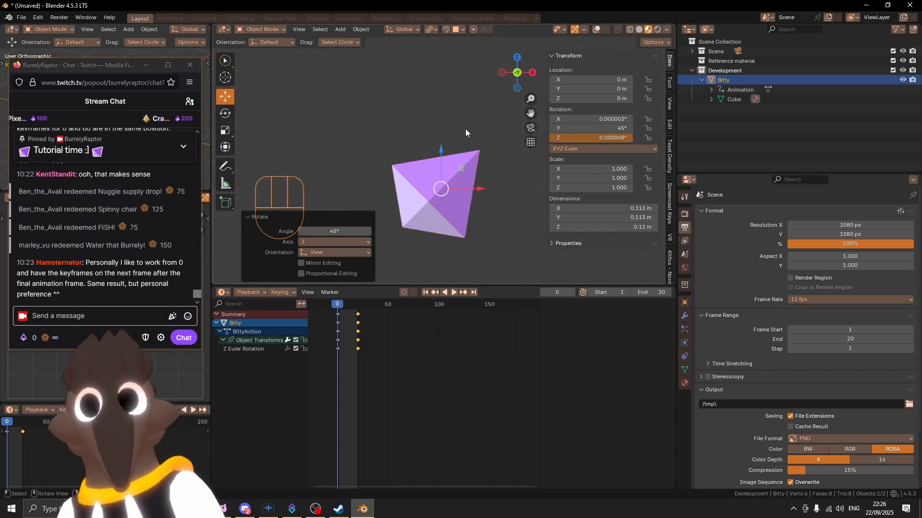
key("ctrl+shift+space")
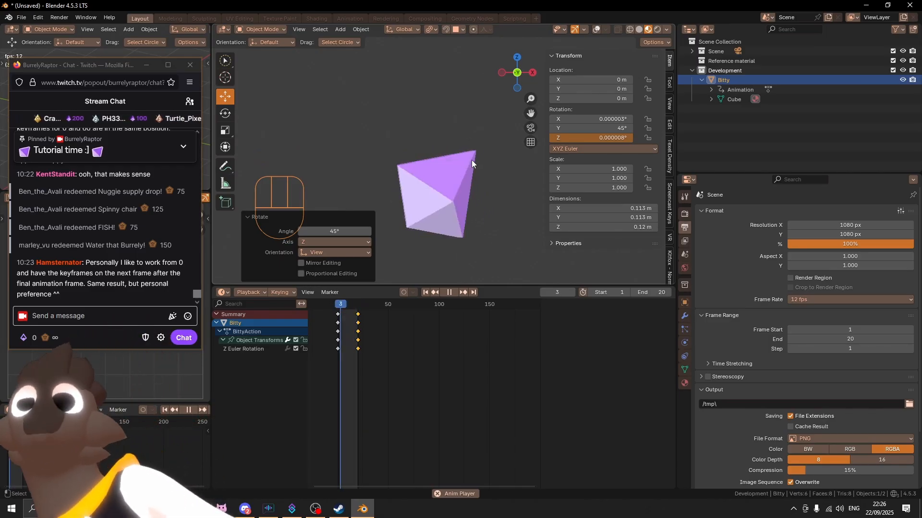
key("shift+alt+z")
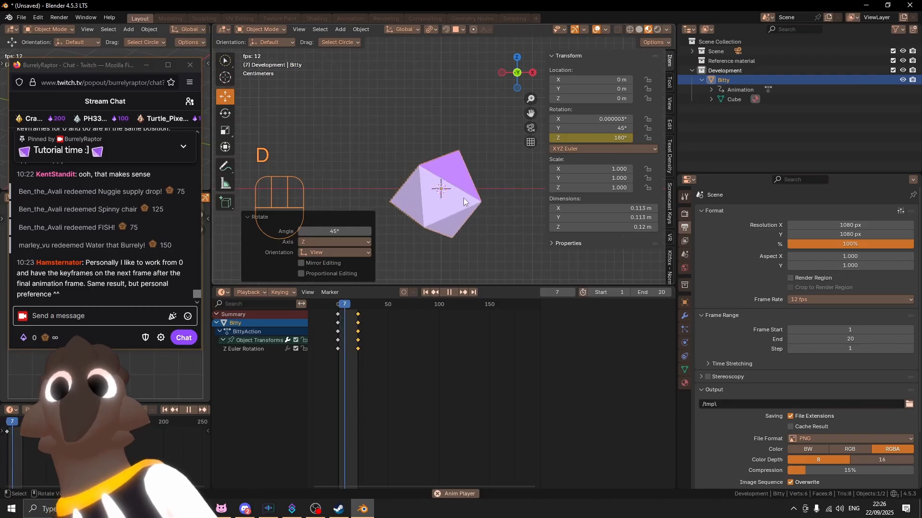
key("n")
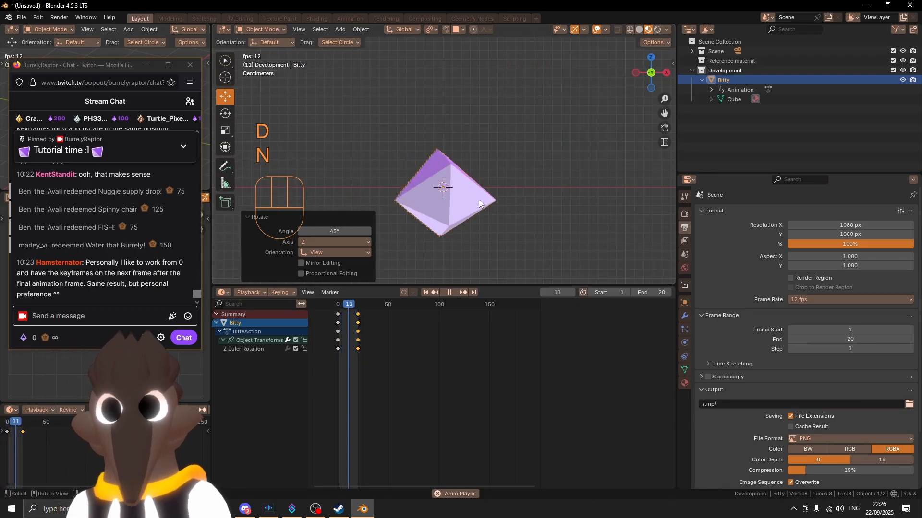
middle_click_drag(500, 183, 504, 186, "shift")
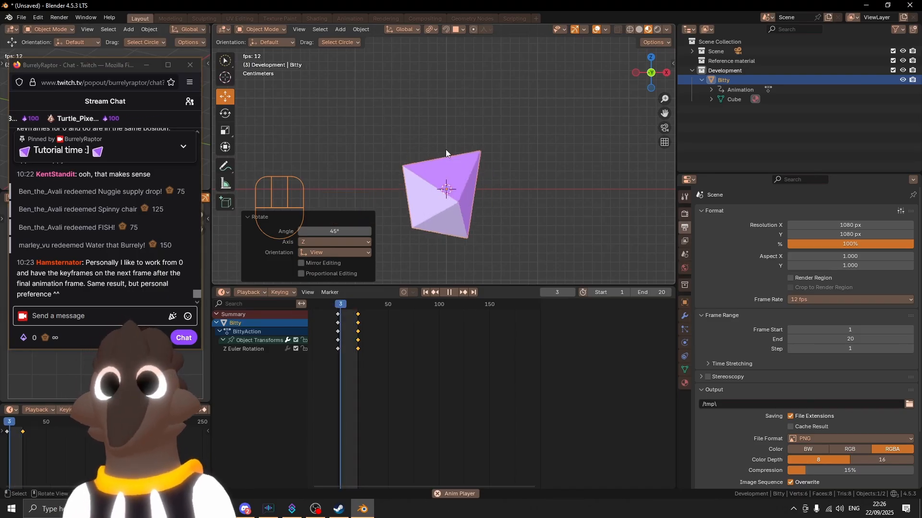
key("ctrl+shift+space")
key("ctrl+z")
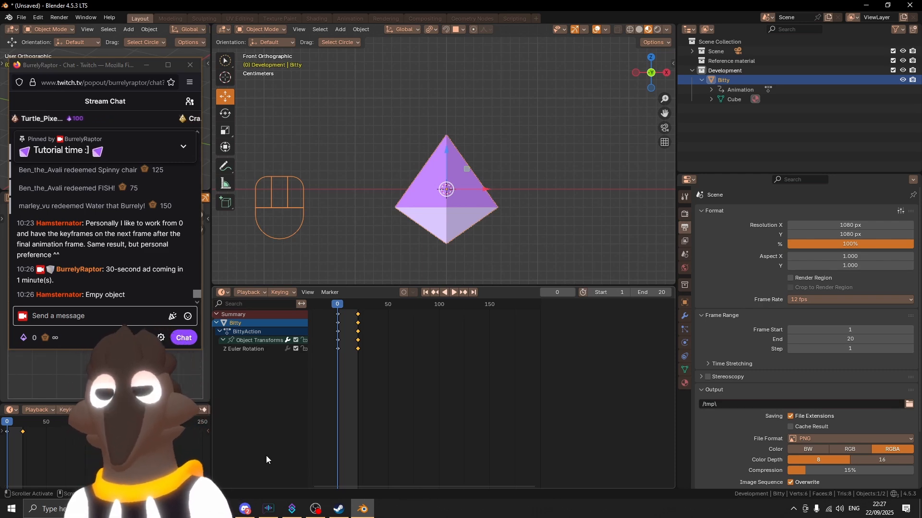
Play Bitty's upright spin twice in the front view, stopping playback and returning to frame 0 each time.
key("ctrl+shift+space")
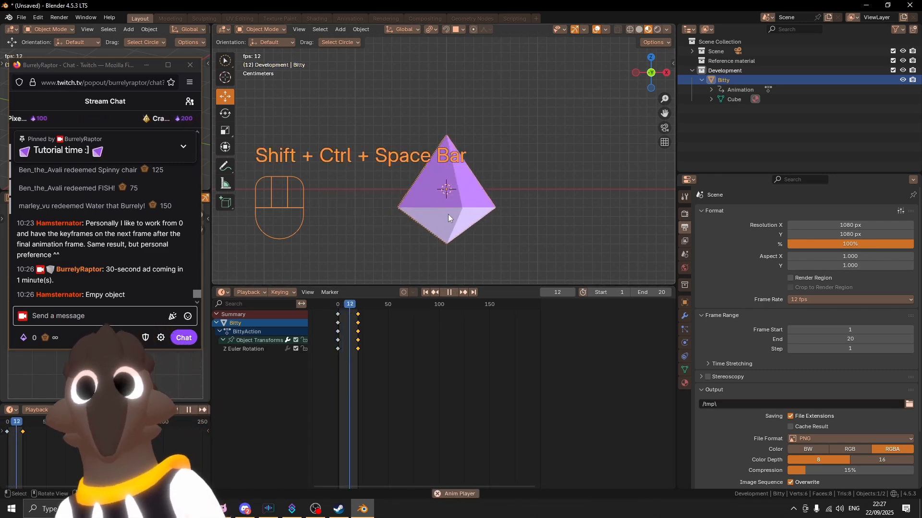
key("ctrl+shift+space")
left_click_drag(355, 304, 323, 297)
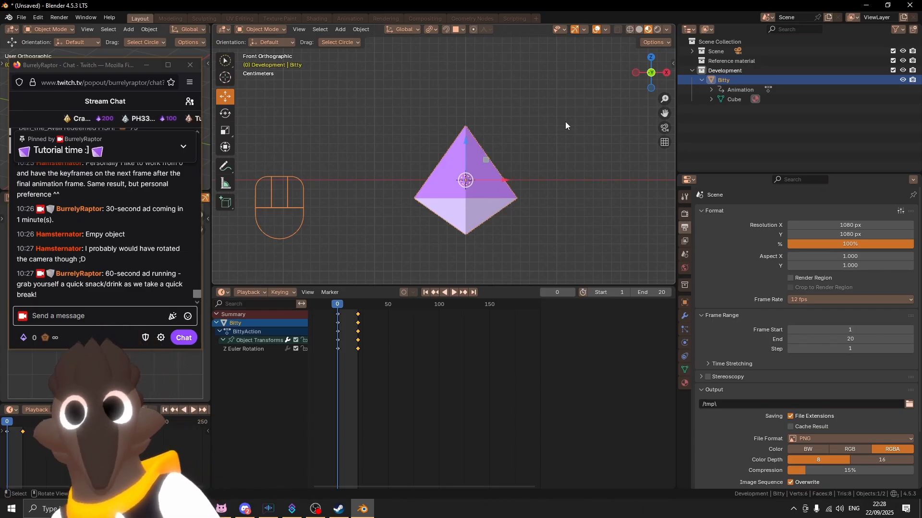
key("shift")
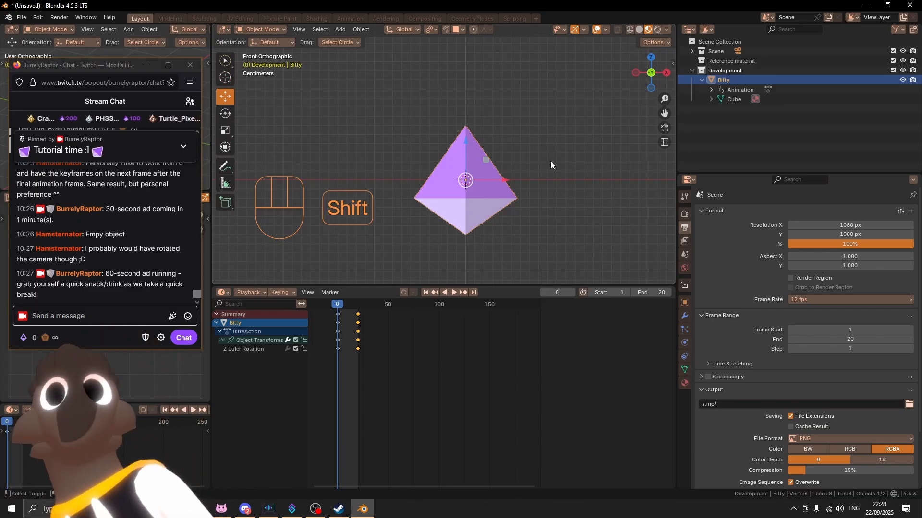
middle_click_drag(538, 145, 554, 155, "shift")
key("shift")
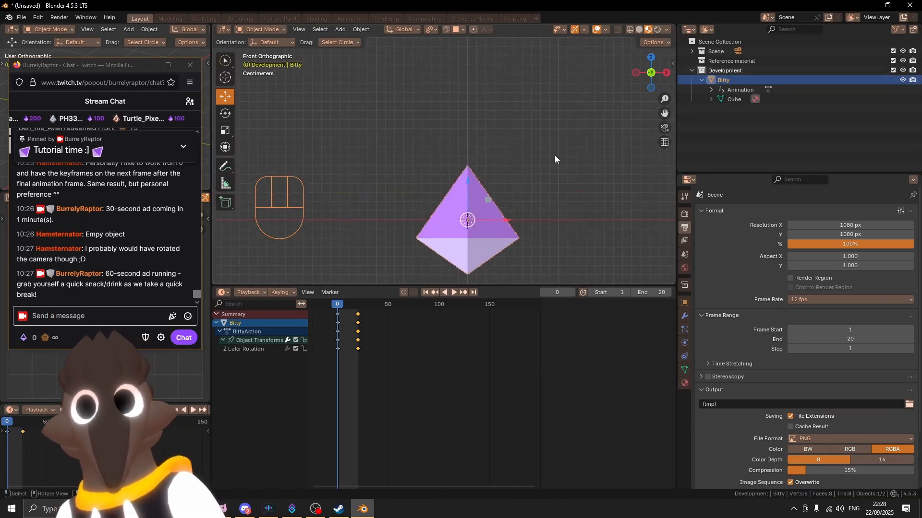
key("ctrl+shift+space")
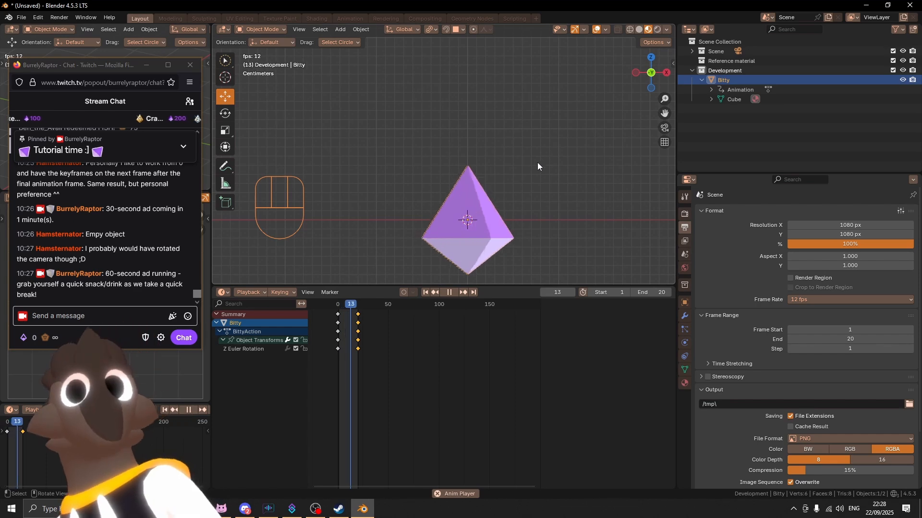
key("ctrl+shift+space")
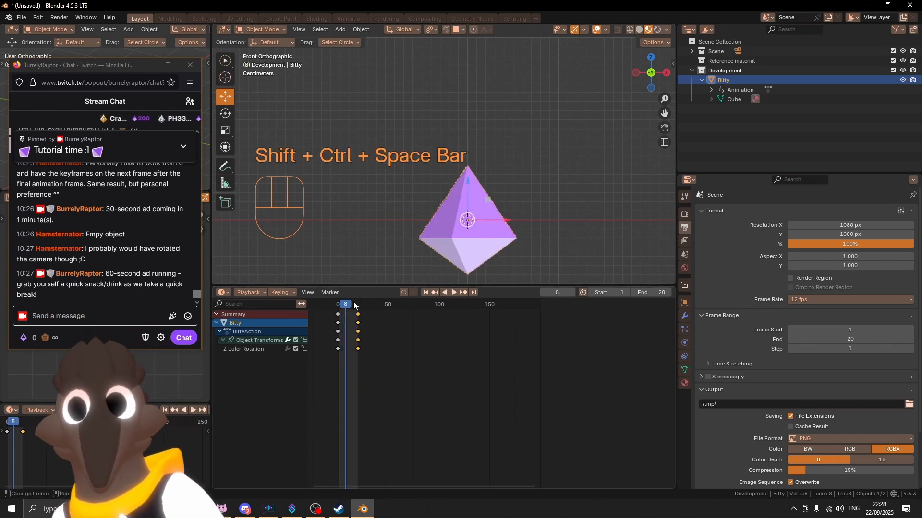
left_click_drag(354, 306, 337, 305)
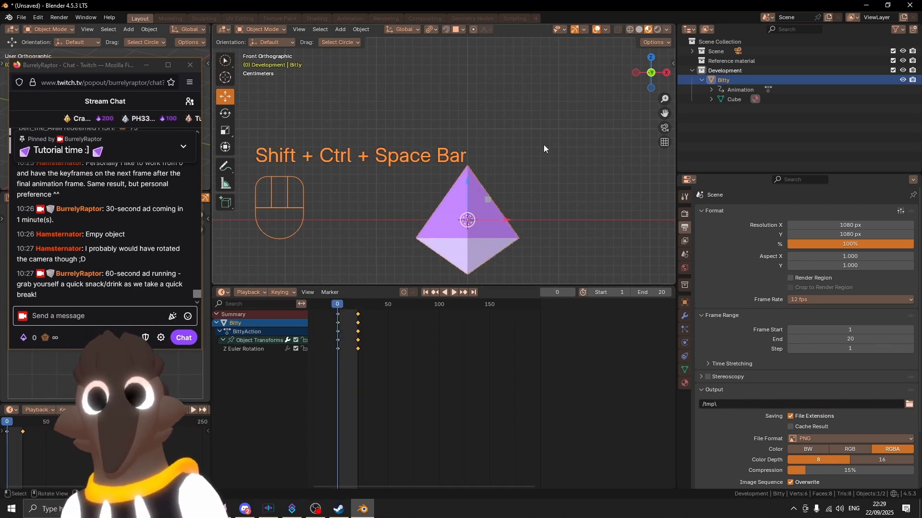
key("shift")
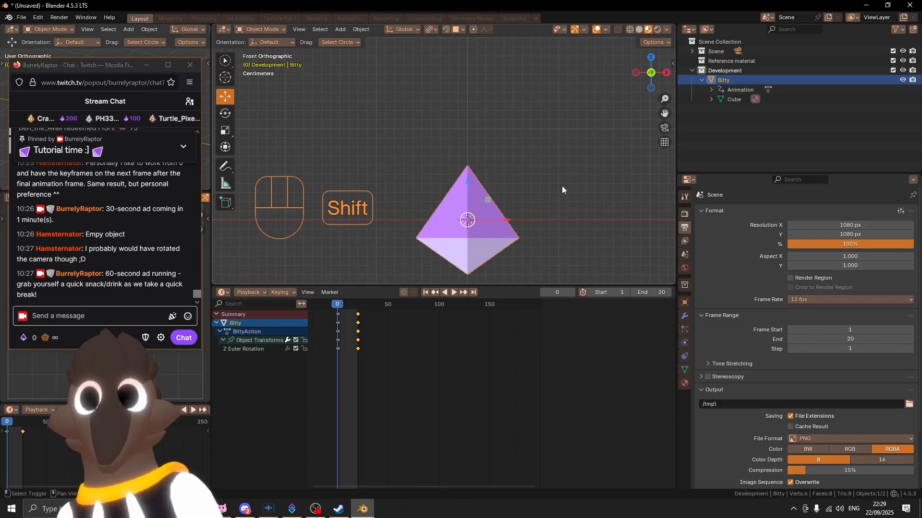
middle_click_drag(561, 186, 558, 194, "shift")
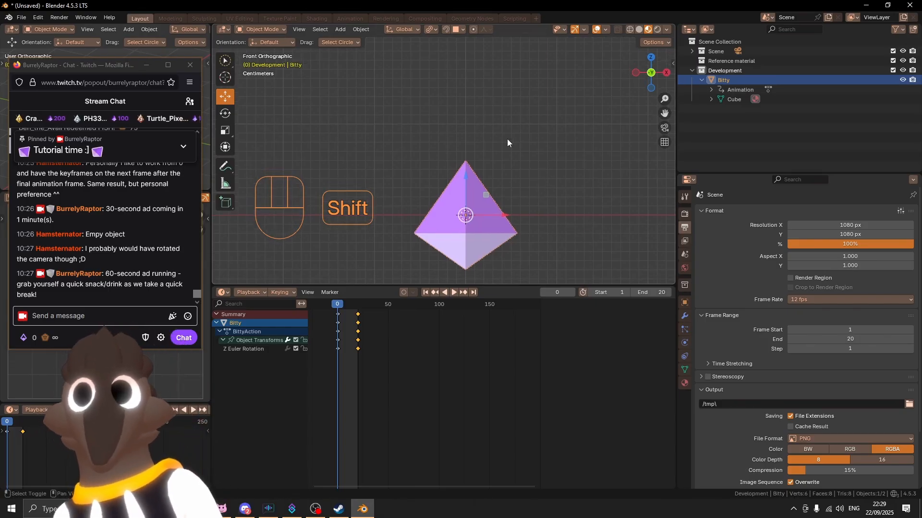
Add a Single Arrow empty at Bitty's origin in the Development collection.
left_click(346, 29)
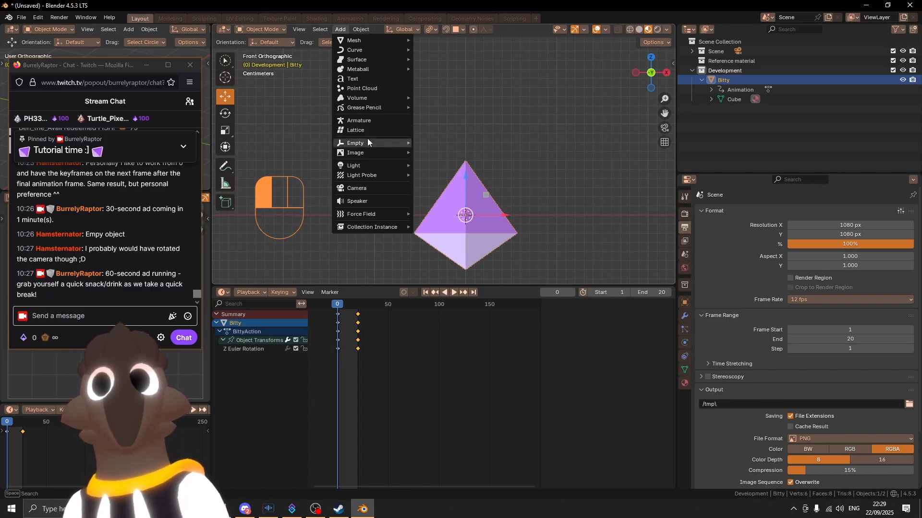
mouse_move(368, 140)
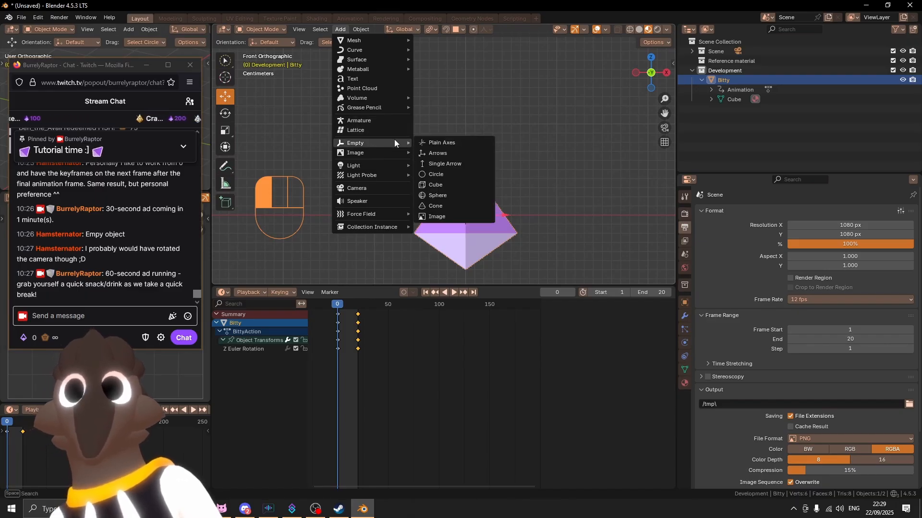
left_click(442, 165)
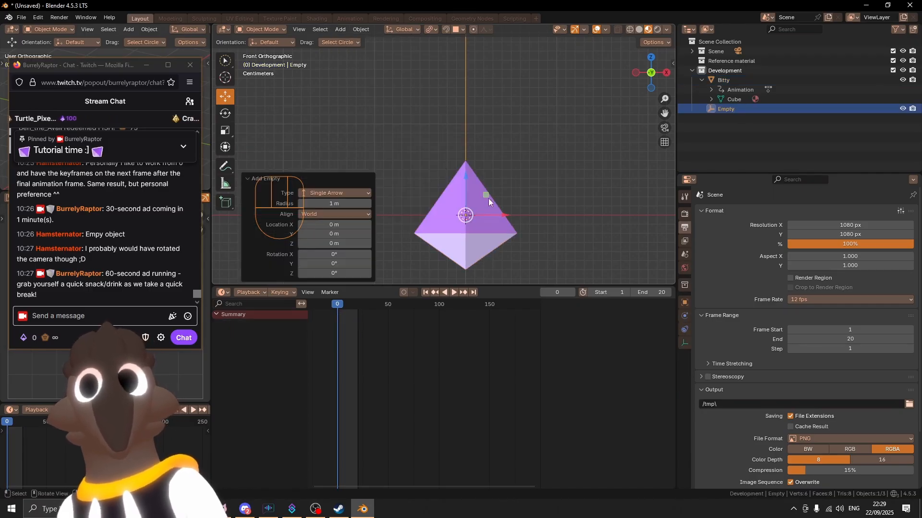
Set the radius of the new Single Arrow empty to 0.1 m.
scroll(474, 185, "down", 3)
key("shift+h")
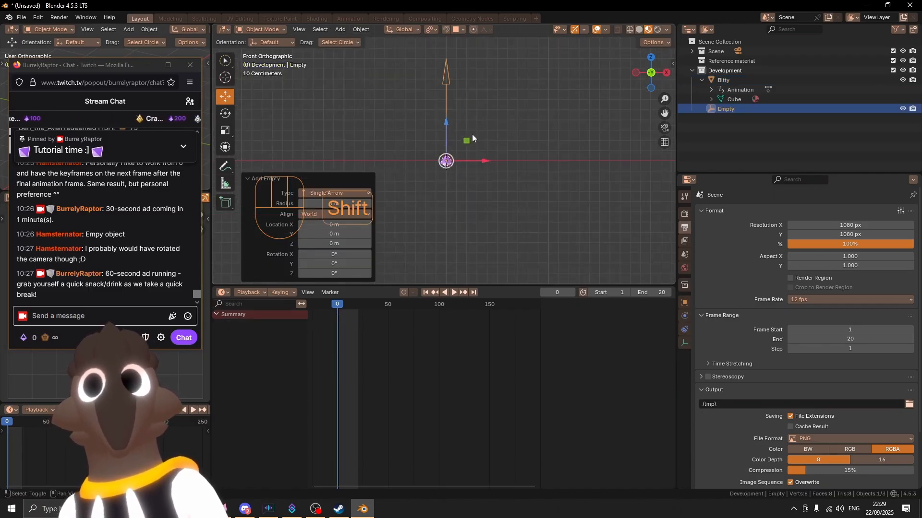
scroll(467, 160, "up", 14)
middle_click_drag(502, 212, 468, 108, "shift")
left_click(331, 201)
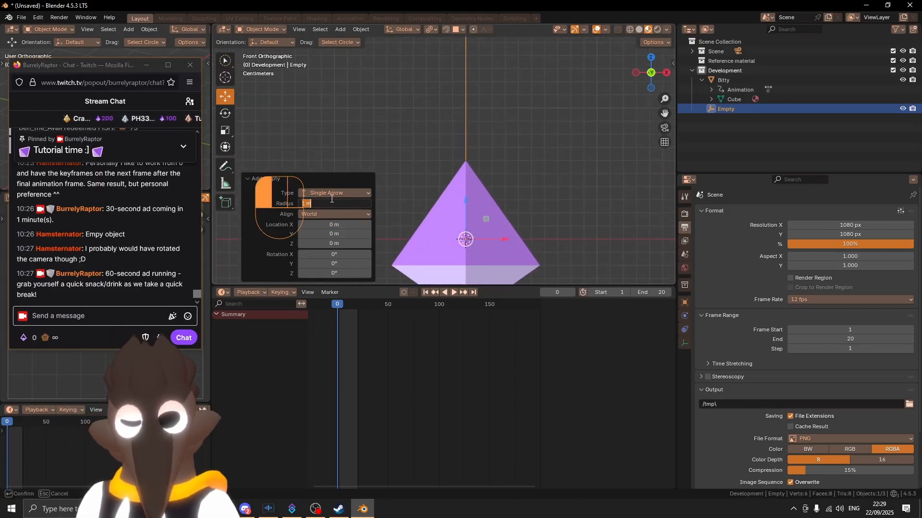
key("Return")
mouse_move(427, 93)
middle_mouse_down("shift")
mouse_move(420, 61)
mouse_move(429, 100)
middle_mouse_up("shift")
scroll(422, 70, "down", 1)
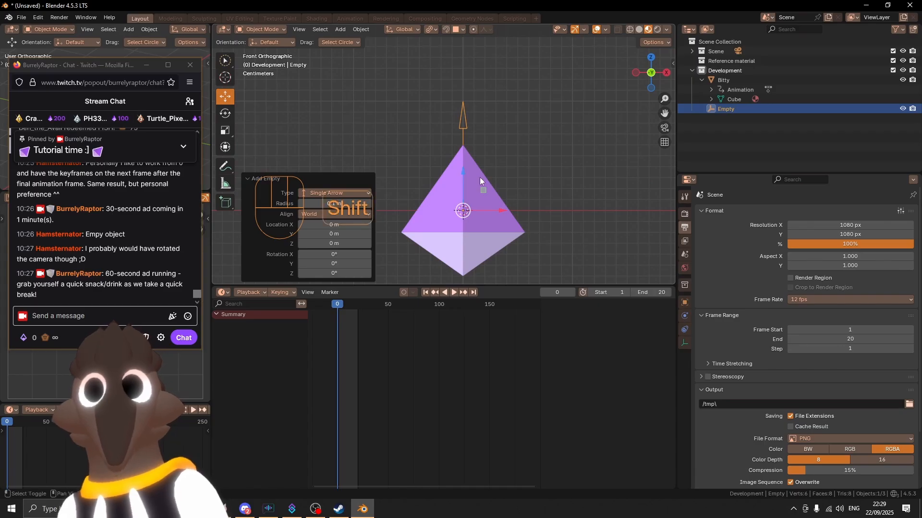
middle_click_drag(480, 178, 515, 196, "shift")
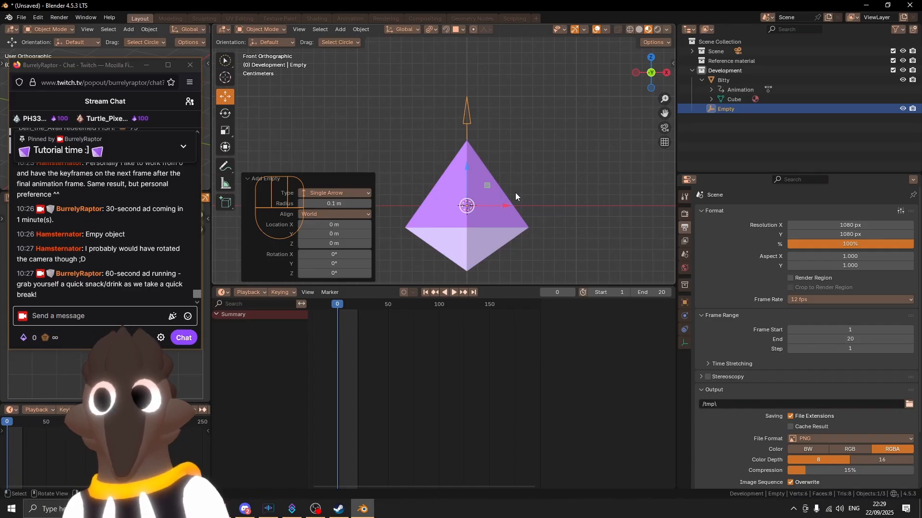
Show the empty's transform values and rotate the empty 45° in the front view.
key("KP_1")
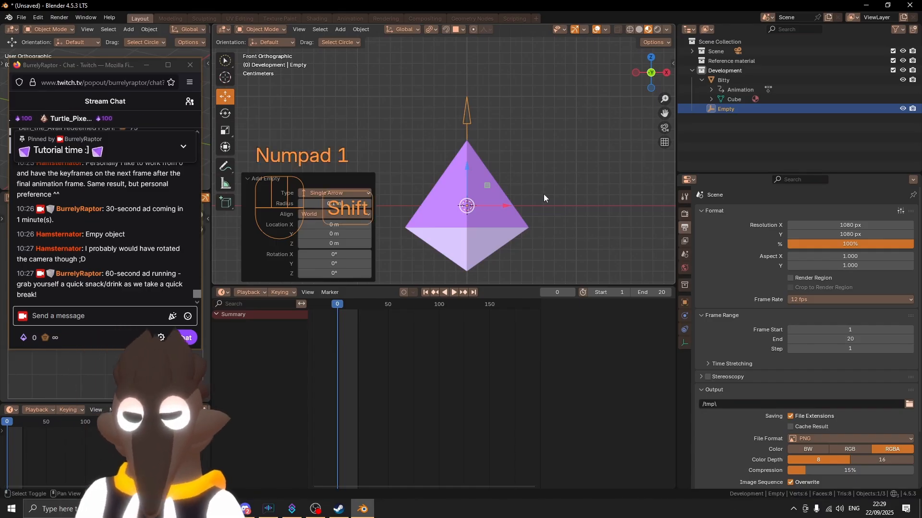
middle_click_drag(543, 194, 538, 201, "shift")
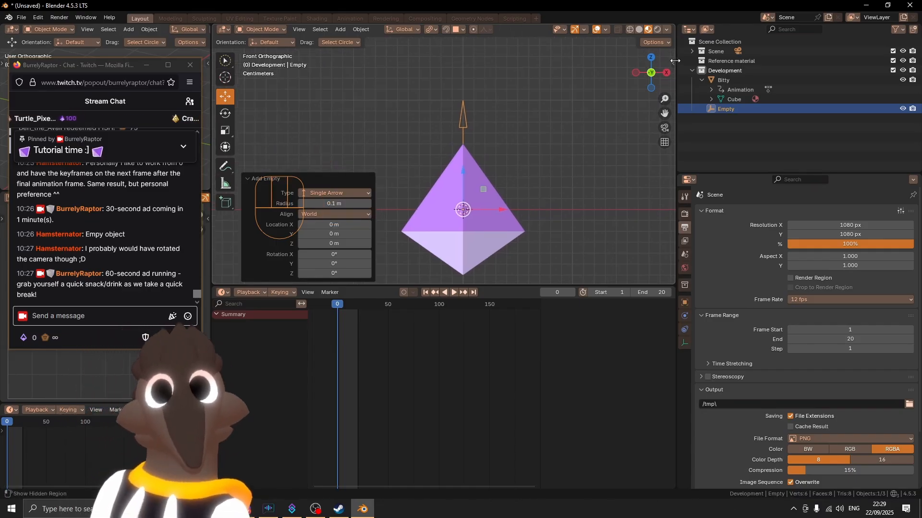
key("n")
key("n")
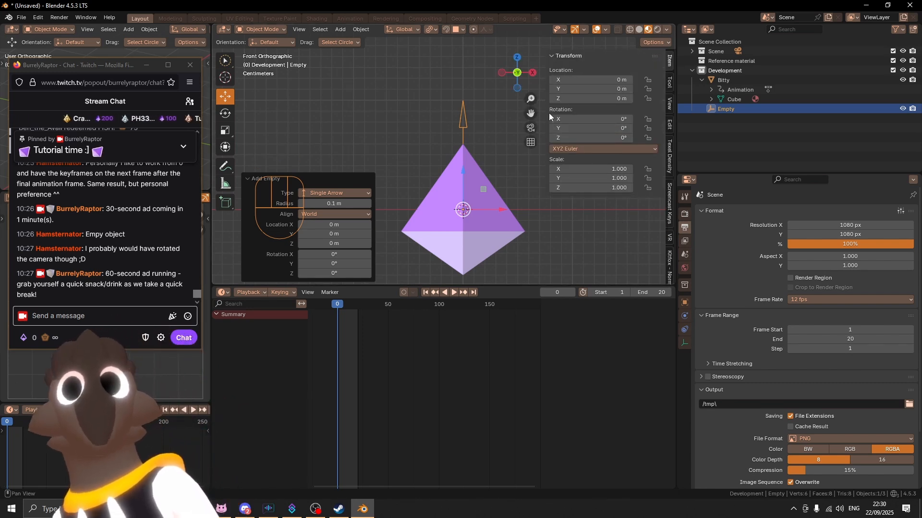
key("r")
key("ctrl")
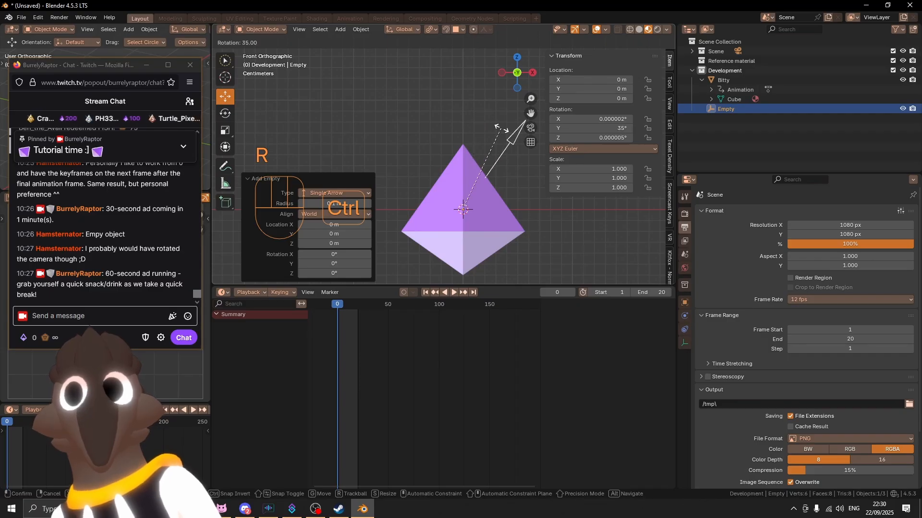
left_click(508, 138)
middle_click_drag(499, 141, 460, 186, "shift")
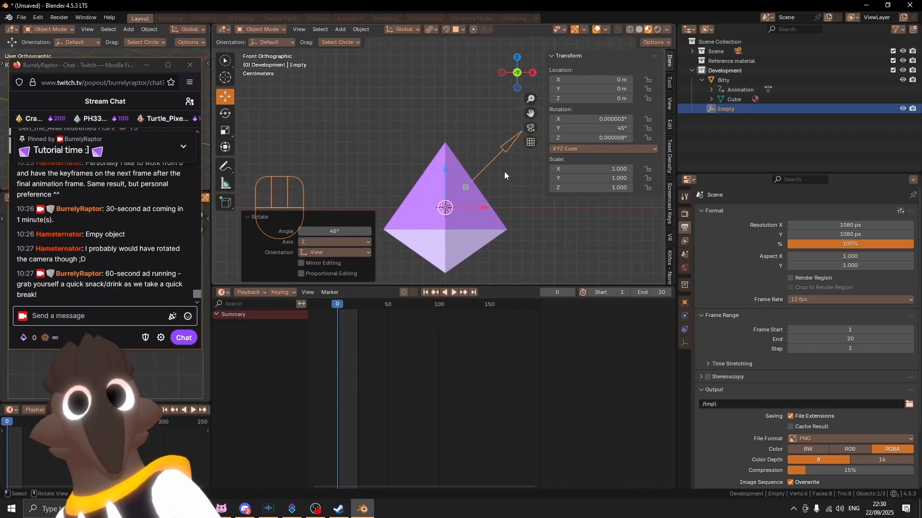
Undo the empty's last rotation.
scroll(509, 177, "down", 3)
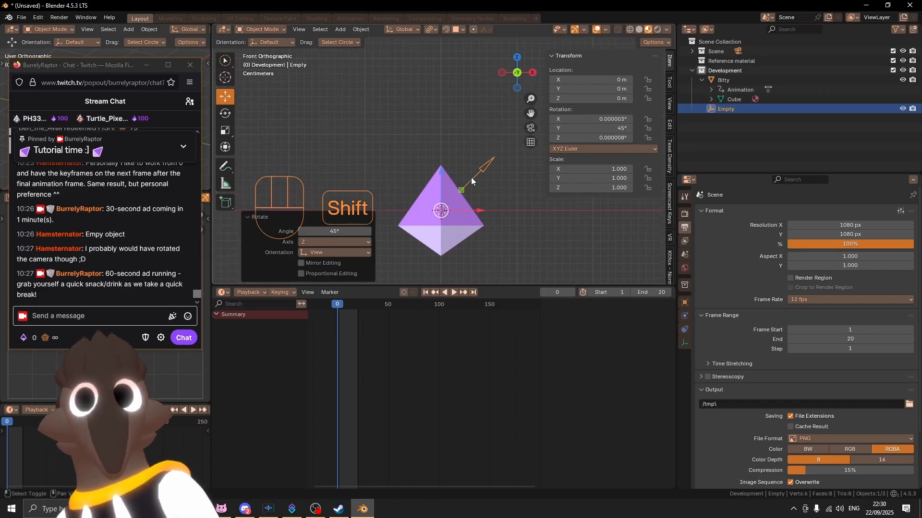
middle_click_drag(471, 177, 477, 187, "shift")
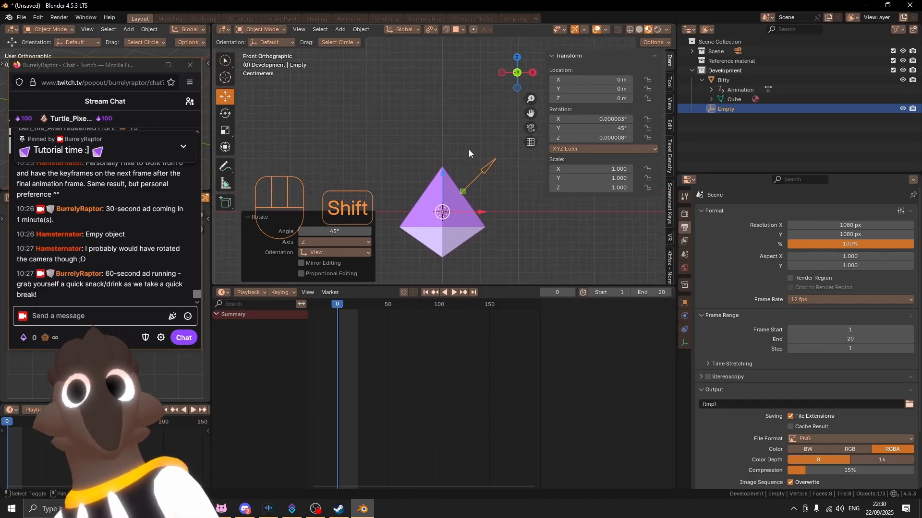
key("ctrl+z")
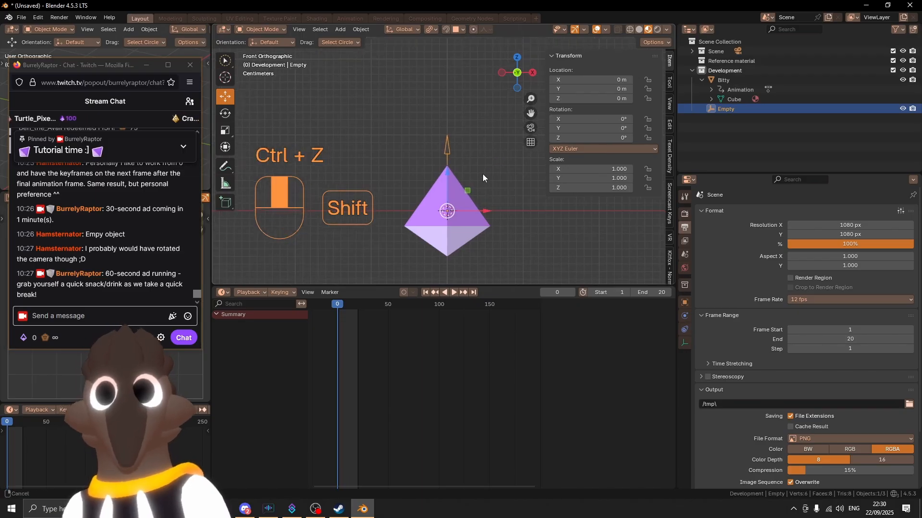
scroll(481, 187, "up", 2)
middle_click_drag(485, 202, 467, 172, "shift")
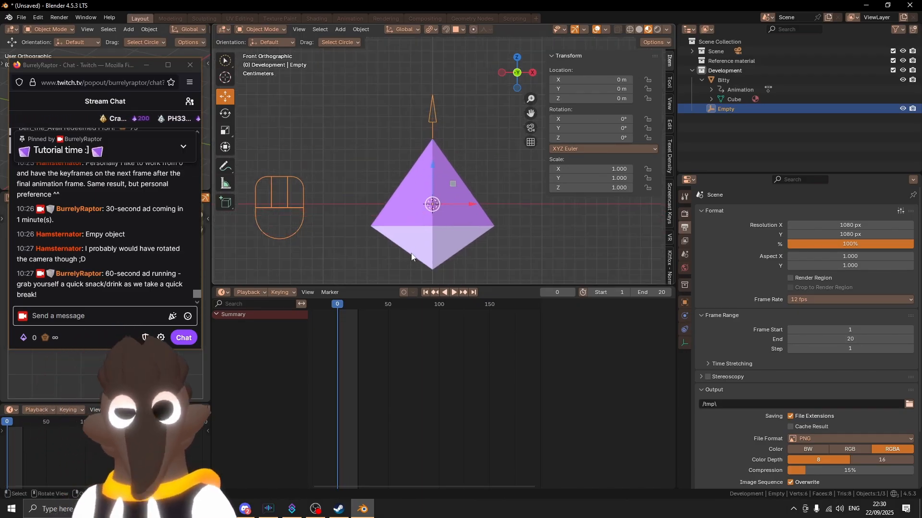
Parent Bitty to the Single Arrow empty using the Object parent type.
left_click(468, 225)
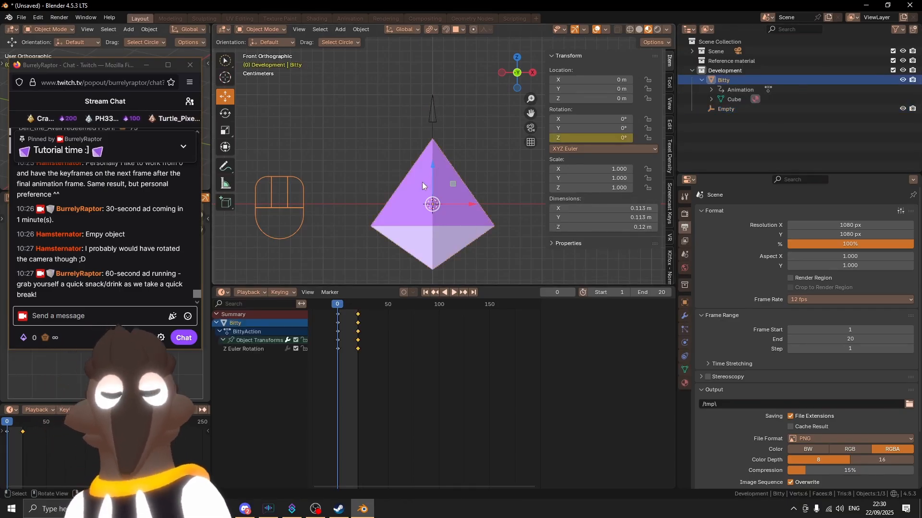
key("shift")
left_click(436, 112, "shift")
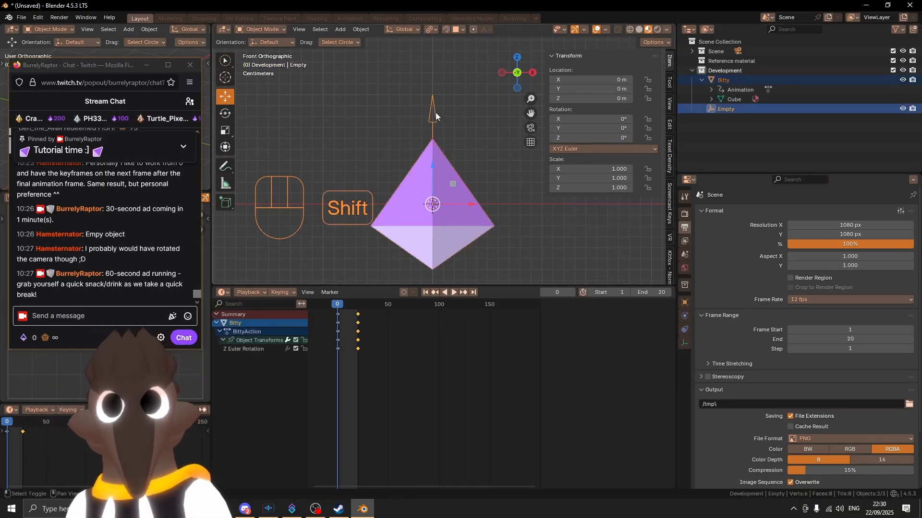
middle_click_drag(417, 183, 411, 185, "shift")
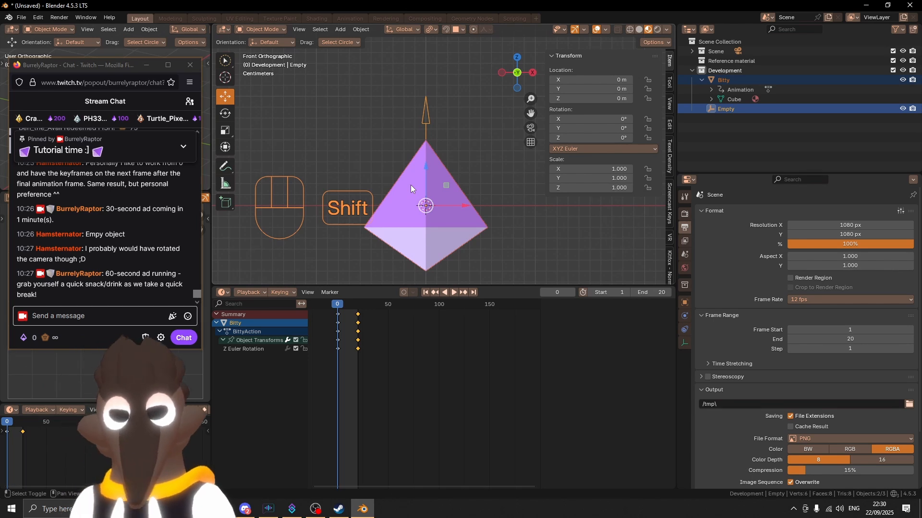
key("ctrl")
key("ctrl+p")
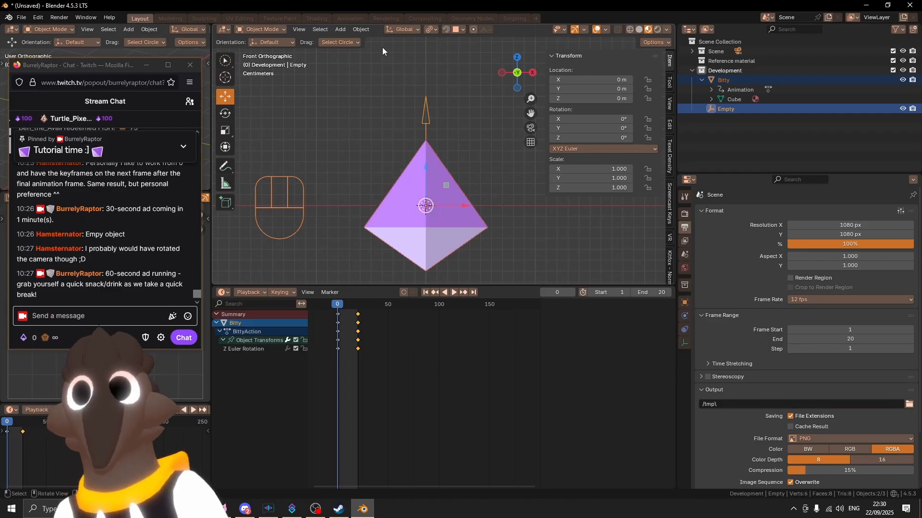
left_click(365, 29)
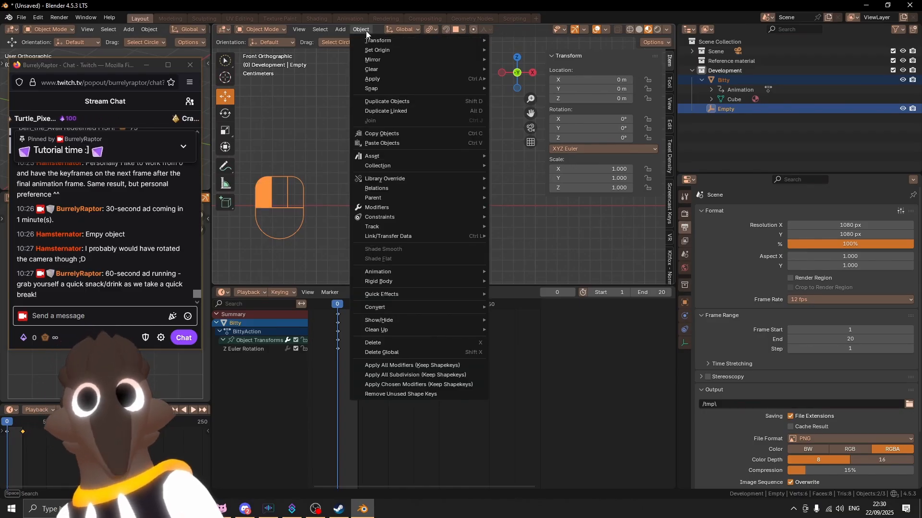
mouse_move(387, 197)
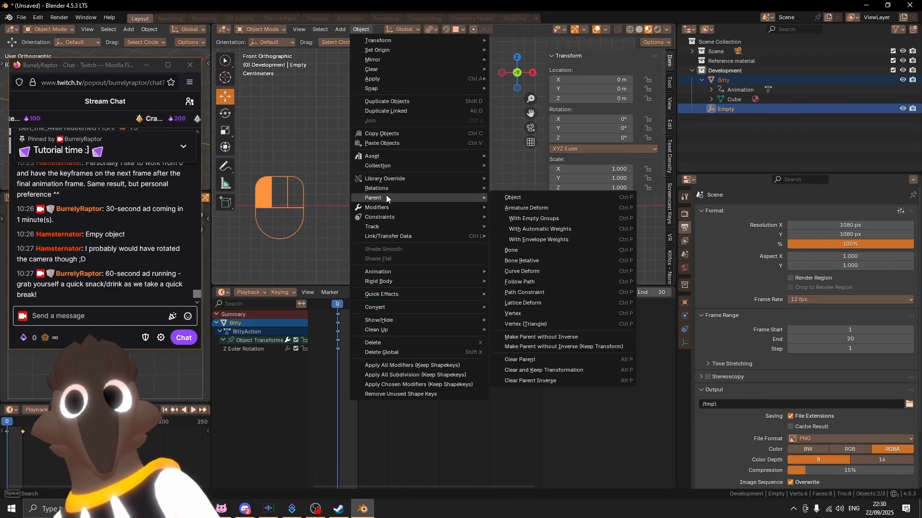
left_click(529, 199)
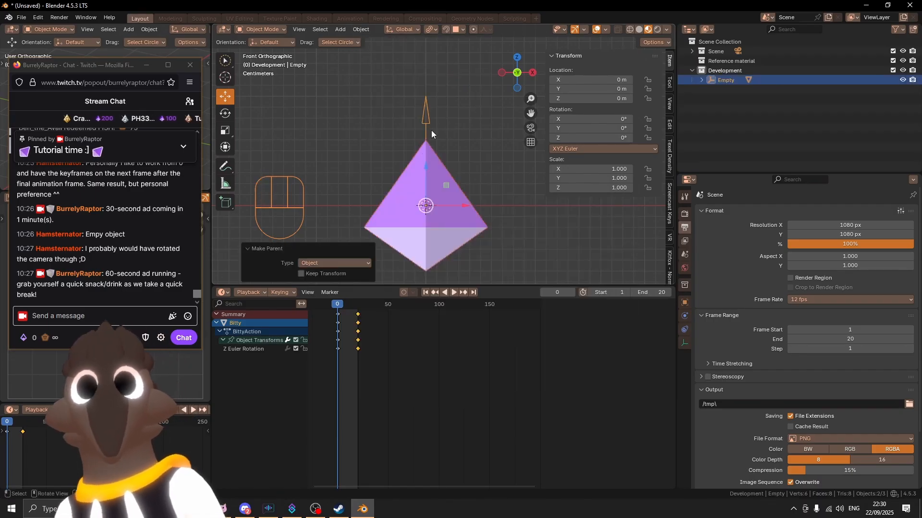
Undo the parenting and parent Bitty to the empty again with the Object option.
key("ctrl+z")
key("ctrl+p")
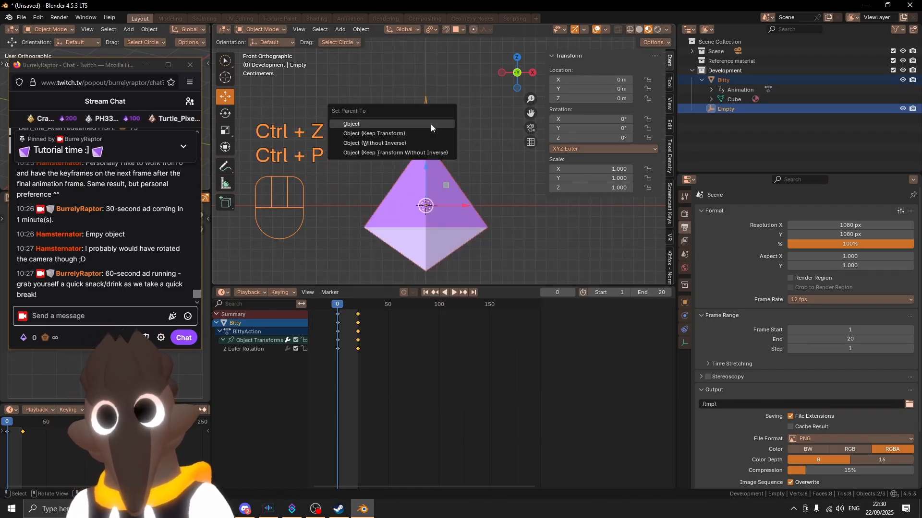
left_click(431, 124)
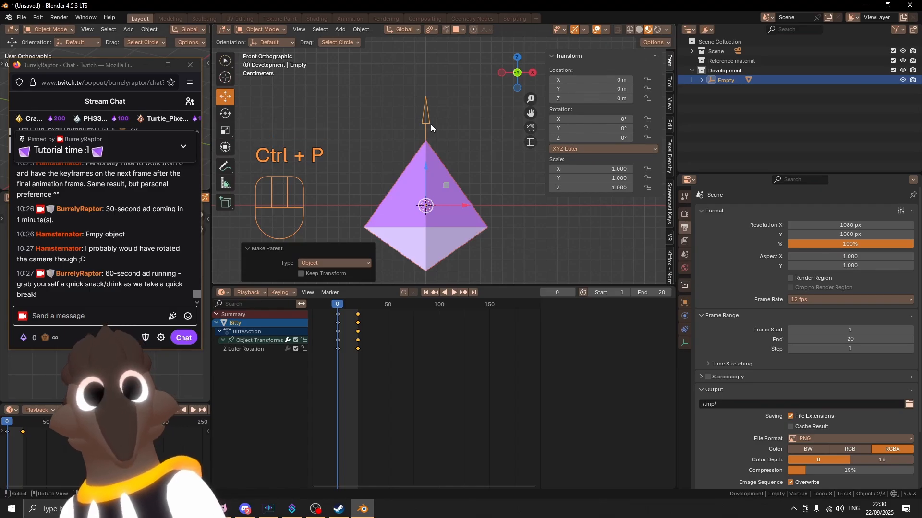
Rotate the parent empty 45° in the front view so Bitty tilts with it.
left_click(730, 79)
key("r")
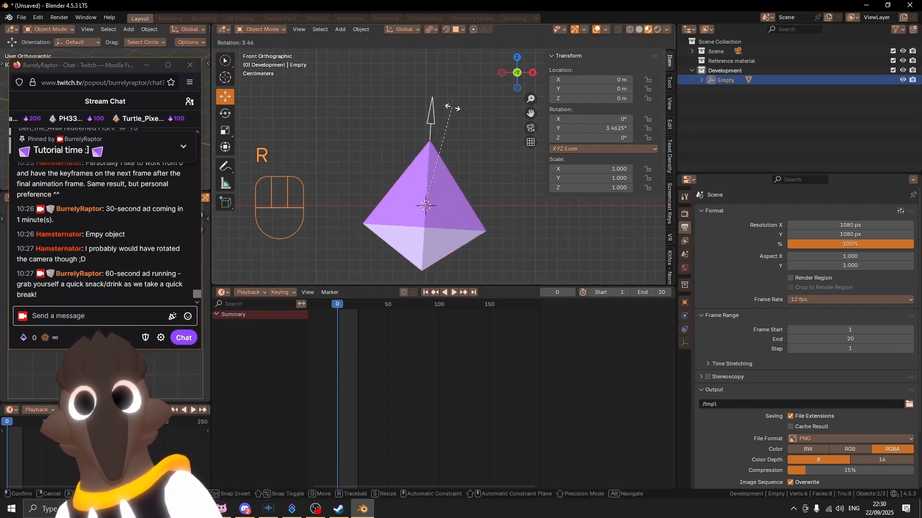
key("ctrl")
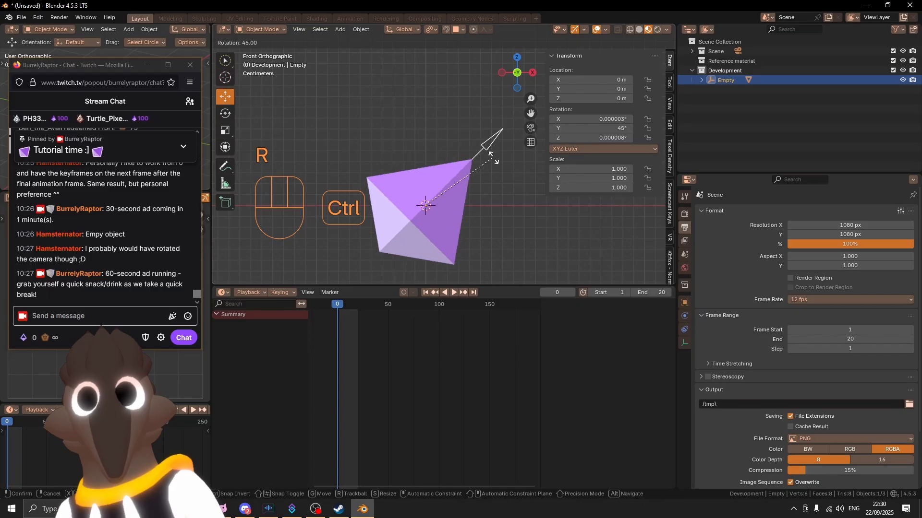
left_click(493, 157)
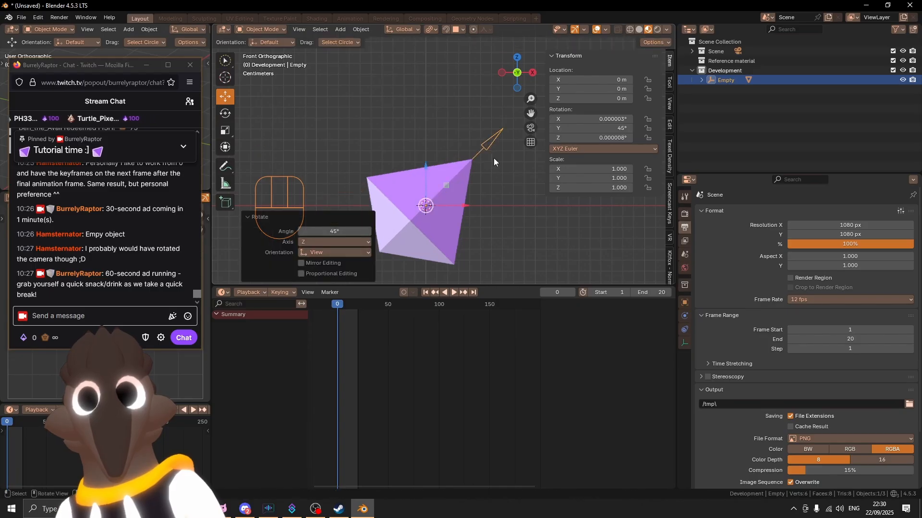
Set the empty's X and Z rotation to exactly 0°.
left_click(600, 119)
type("0")
key("Tab")
key("Tab")
type("0")
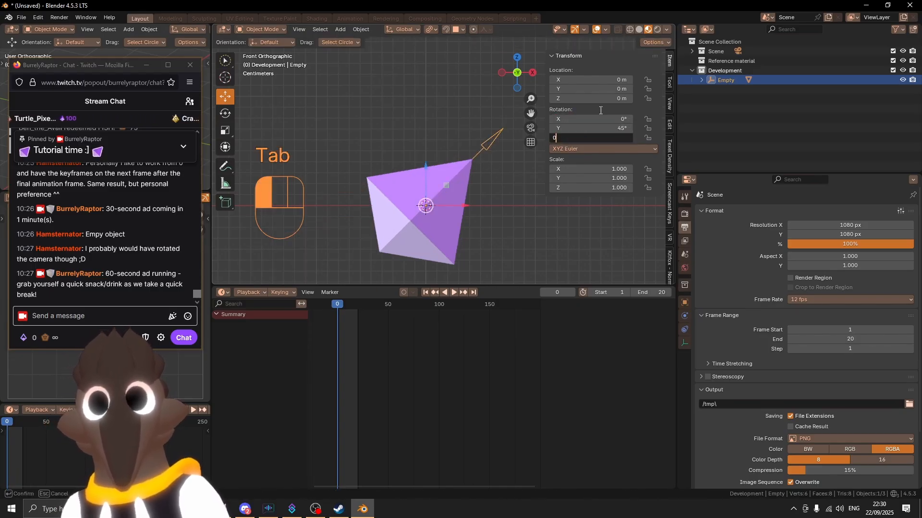
key("Return")
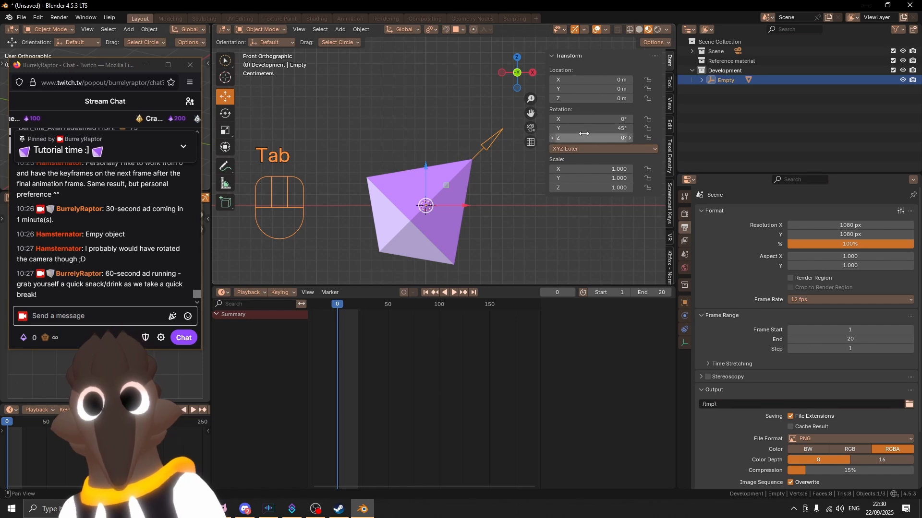
Play the tilted spin with the empty deselected and hide the viewport's transform values.
mouse_move(414, 139)
middle_mouse_down("shift")
mouse_move(415, 150)
mouse_move(421, 130)
middle_mouse_up("shift")
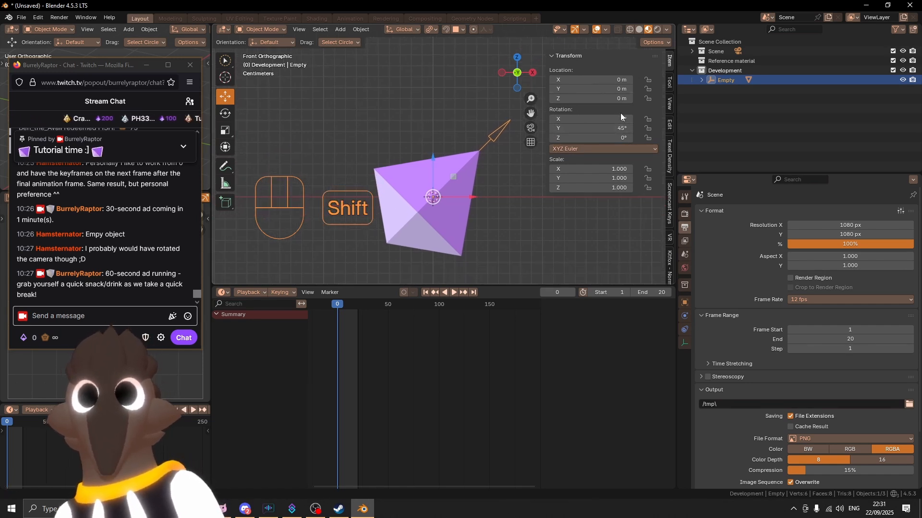
middle_click_drag(483, 119, 473, 118, "shift")
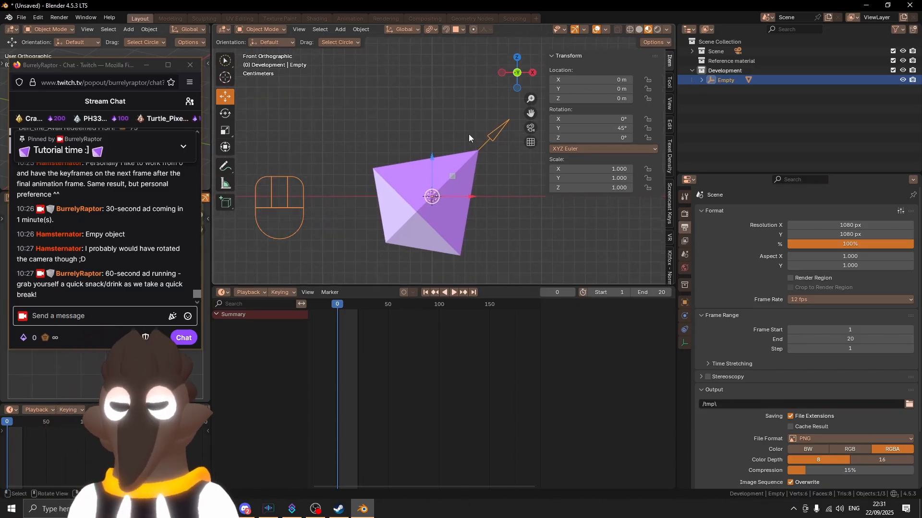
left_click(454, 294)
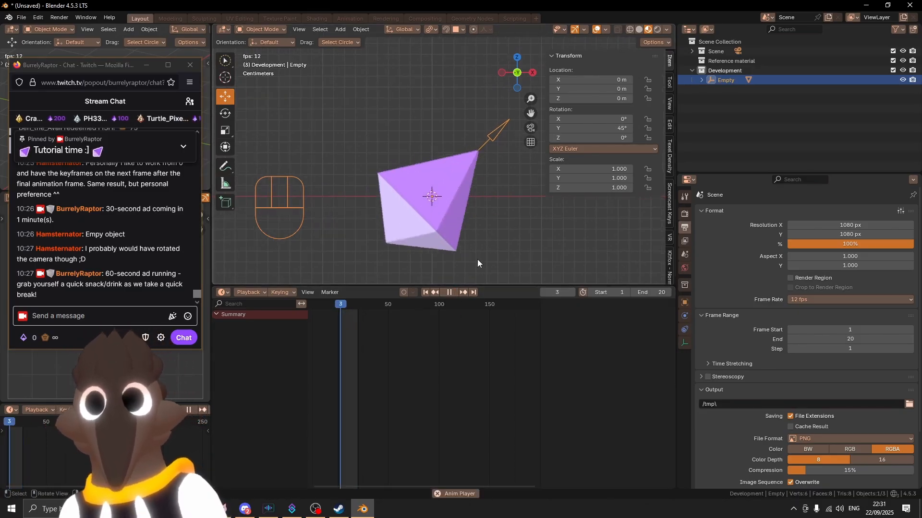
left_click(496, 215)
middle_click_drag(484, 132, 490, 138, "shift")
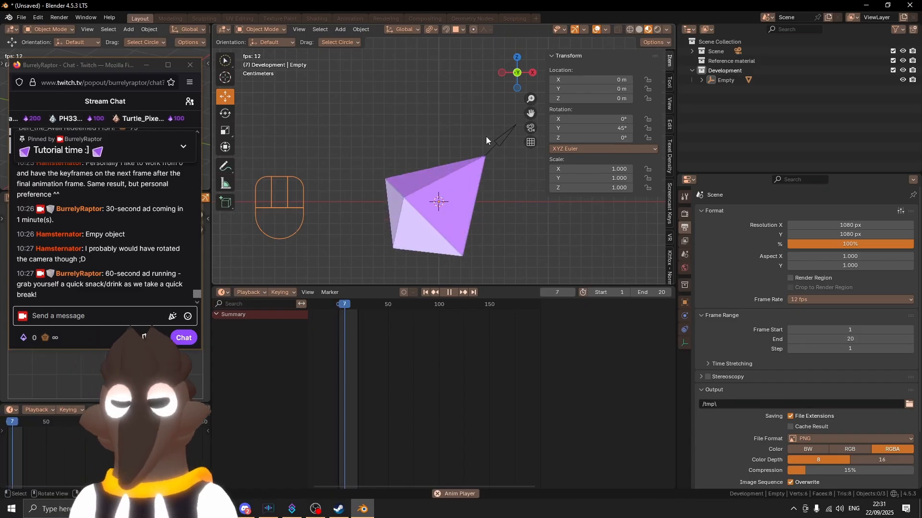
key("n")
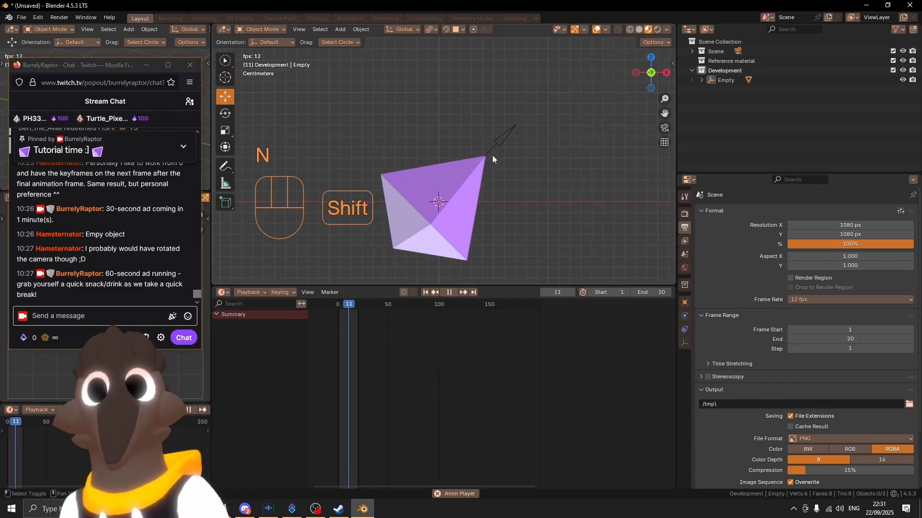
Try moving and freely rotating the empty in the front view while the animation plays.
left_click(498, 144)
key("g")
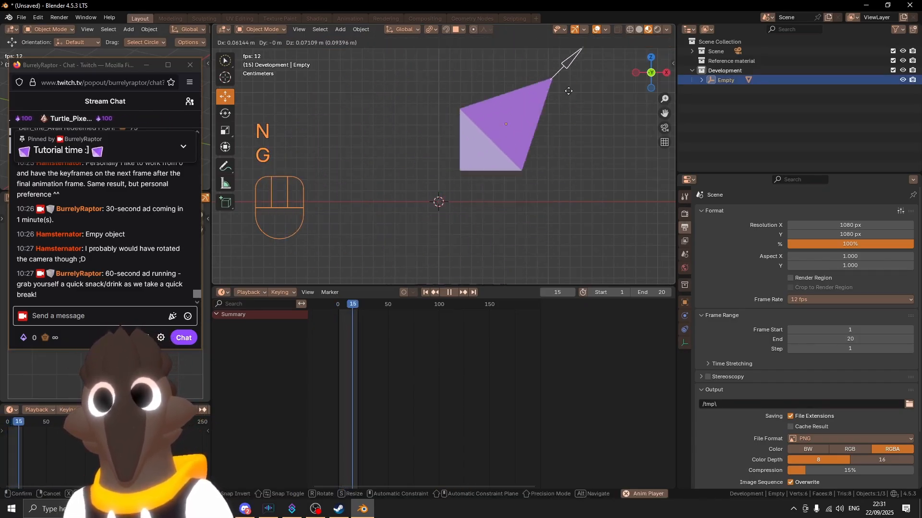
key("r")
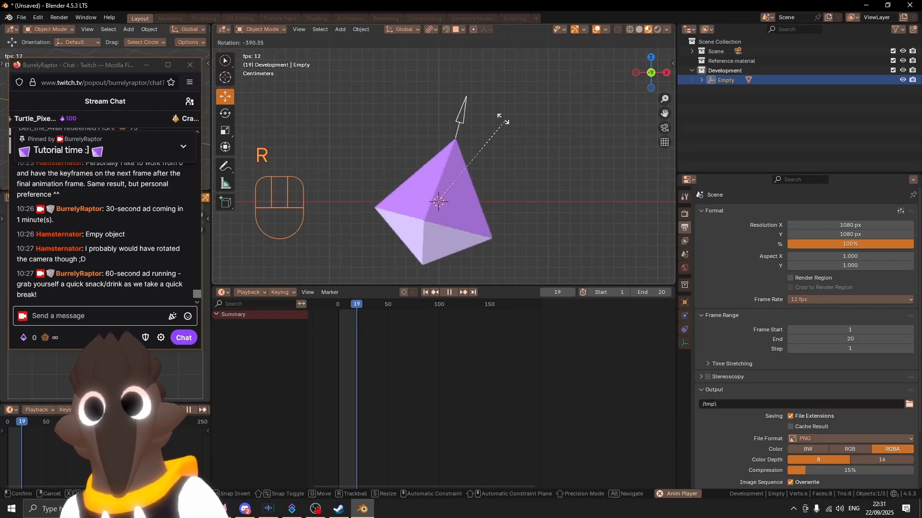
right_click(521, 116)
Try rotating the empty about the global X and Z axes during playback, cancelling each rotation.
middle_click_drag(522, 121, 456, 134)
key("r")
key("x")
key("z")
right_click(427, 105)
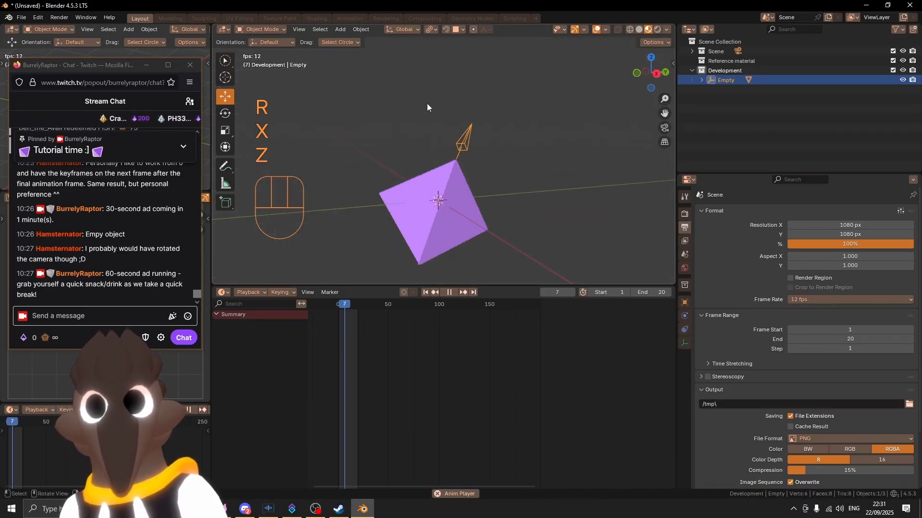
key("KP_1")
key("r")
key("z")
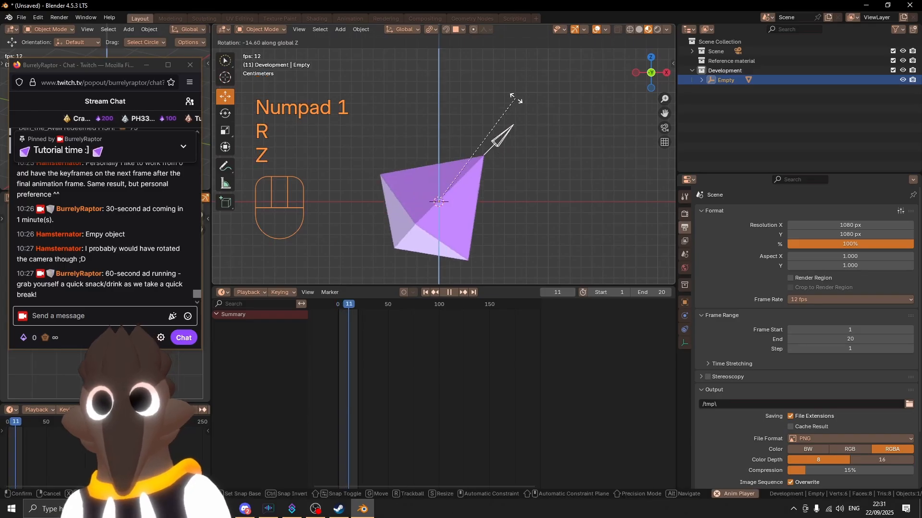
key("x")
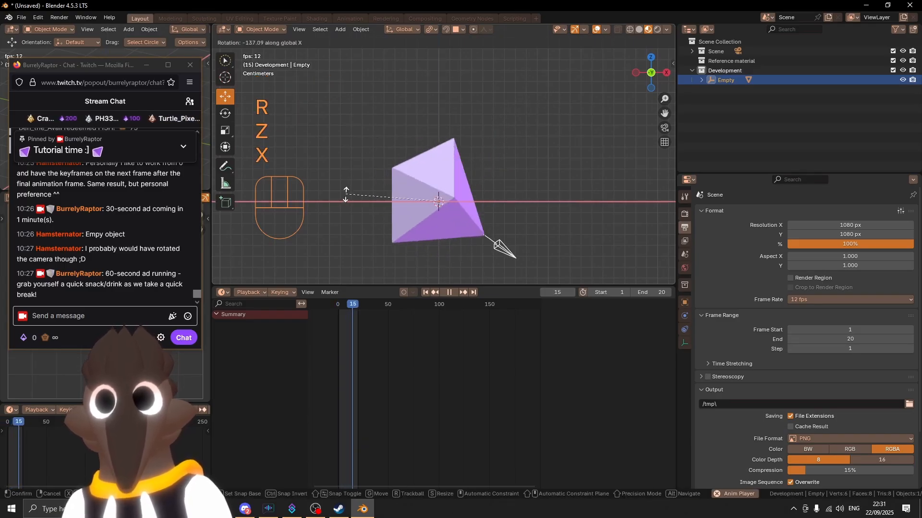
right_click(362, 269)
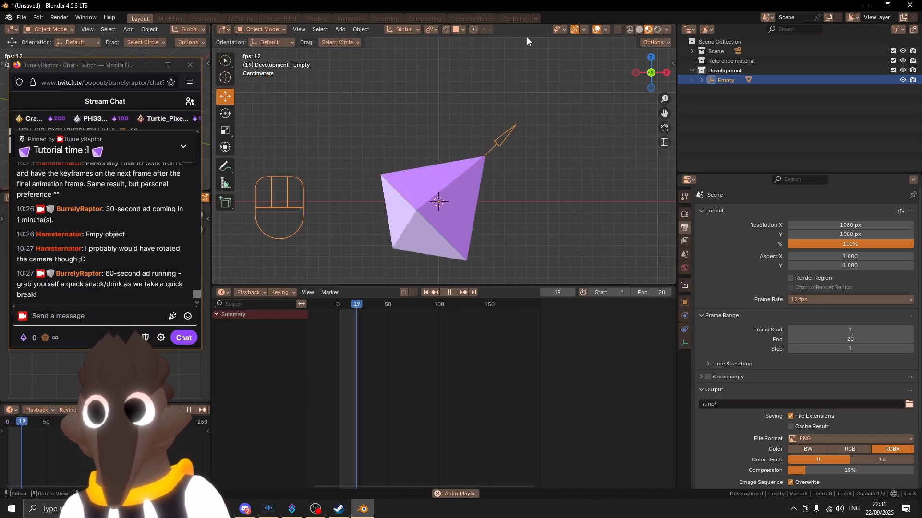
Stop the playback and return the animation to frame 0.
mouse_move(476, 148)
middle_mouse_down("shift")
mouse_move(481, 118)
mouse_move(476, 129)
middle_mouse_up("shift")
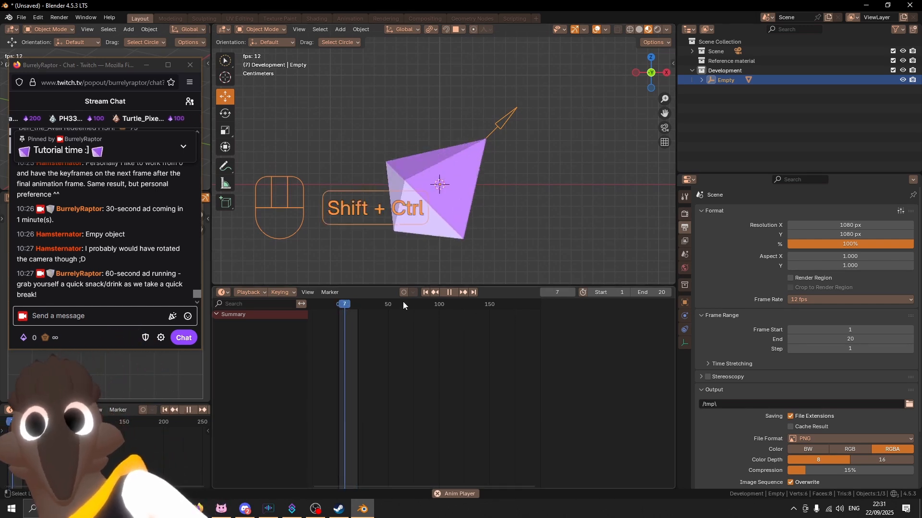
key("shift+ctrl+space")
left_click(330, 304)
Rename the empty as Rotation Helper.
double_click(735, 80)
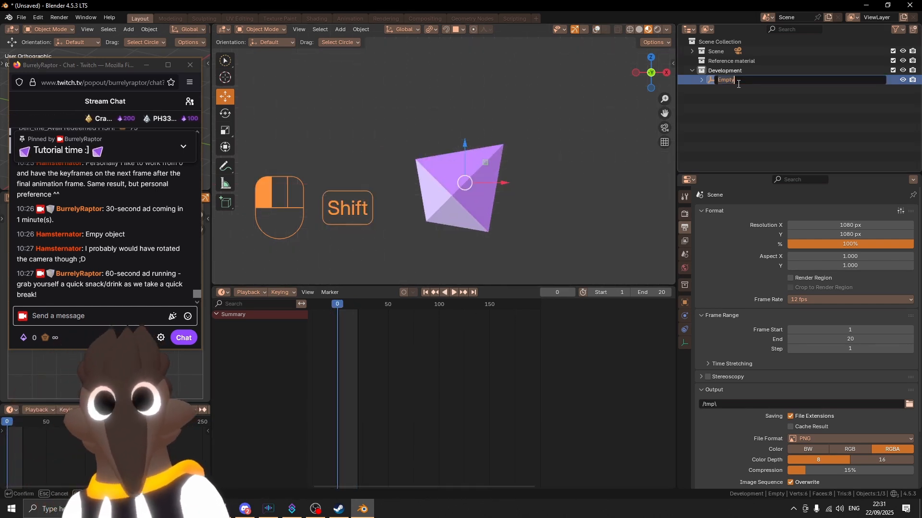
type("Rotation Helper")
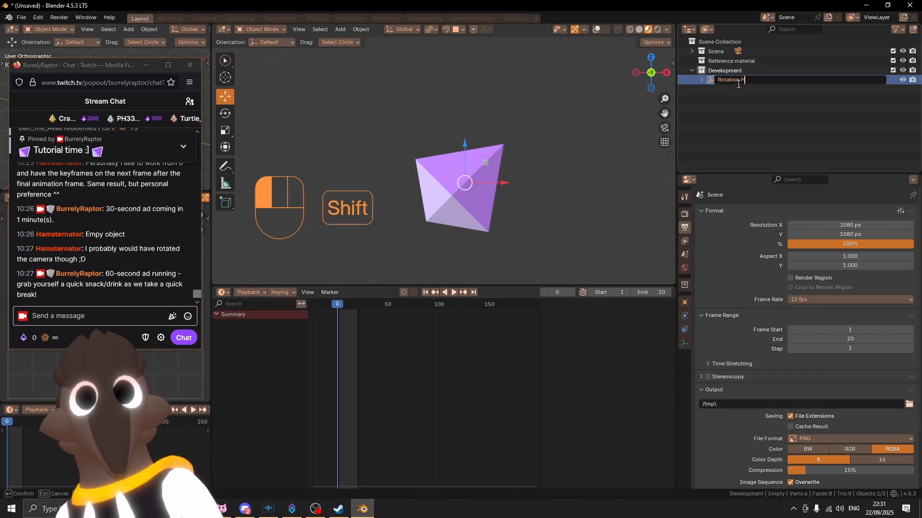
key("Return")
Open the save dialog and close it without saving, and enlarge the 3D viewport by shrinking the timeline area.
key("ctrl+s")
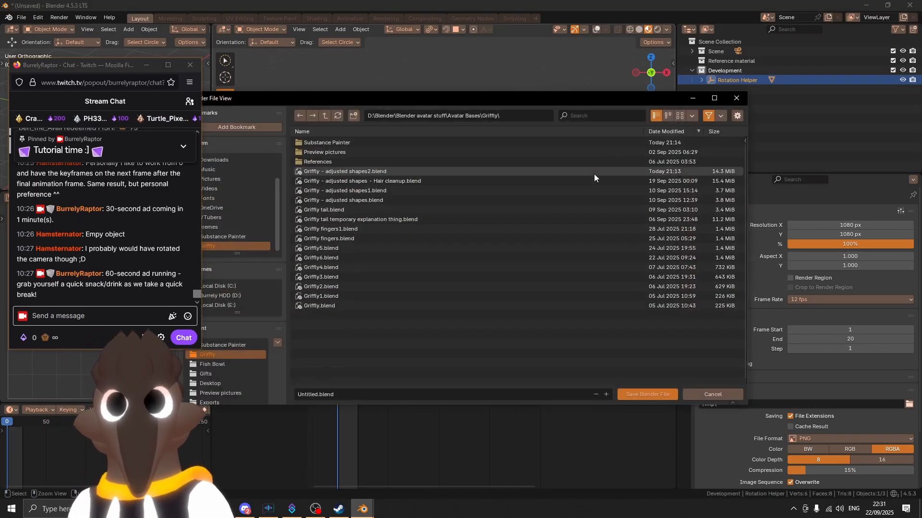
left_click(737, 99)
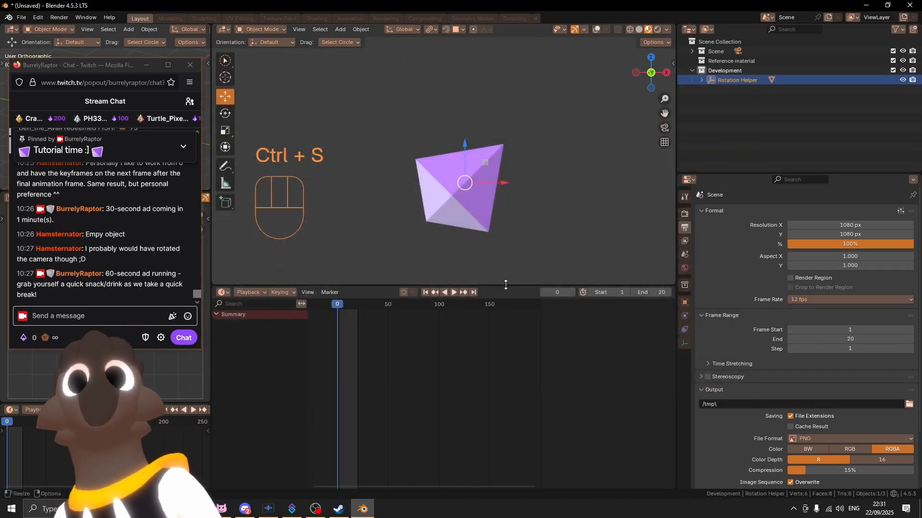
left_click_drag(504, 287, 503, 403)
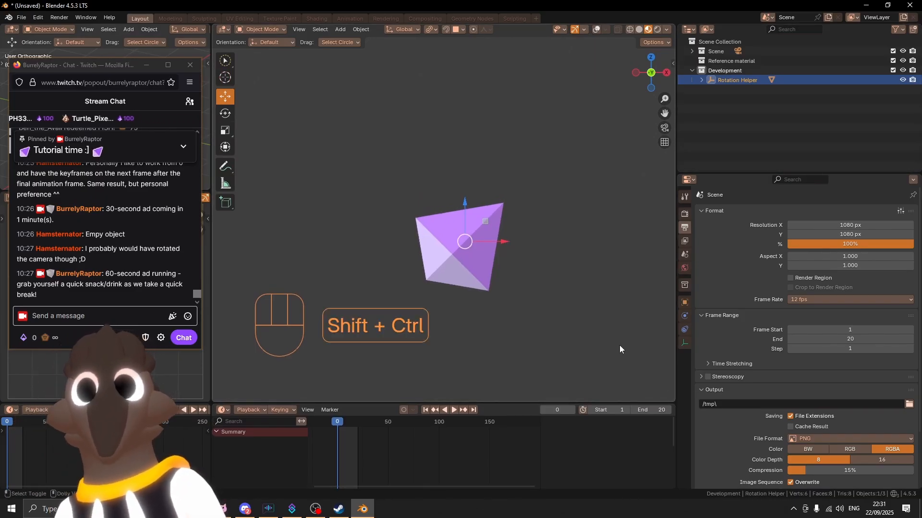
Preview the animation playback, stop it, and return to frame 0 with the viewport overlays shown.
key("ctrl+shift+space")
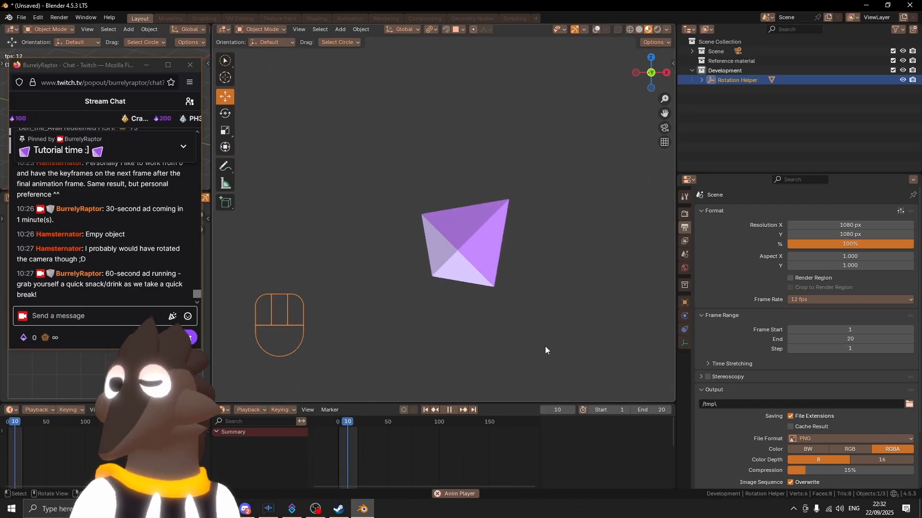
key("ctrl+shift+space")
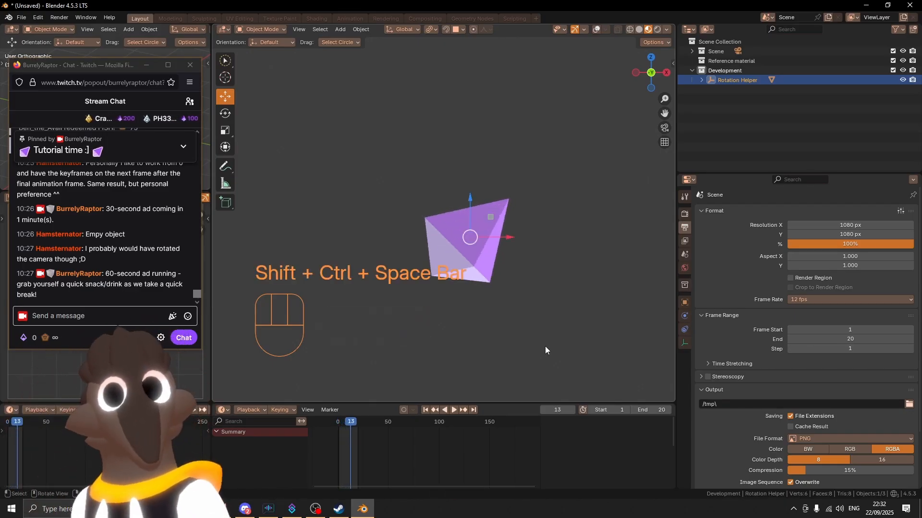
middle_click_drag(517, 221, 542, 264)
key("d")
left_click_drag(347, 428, 337, 428)
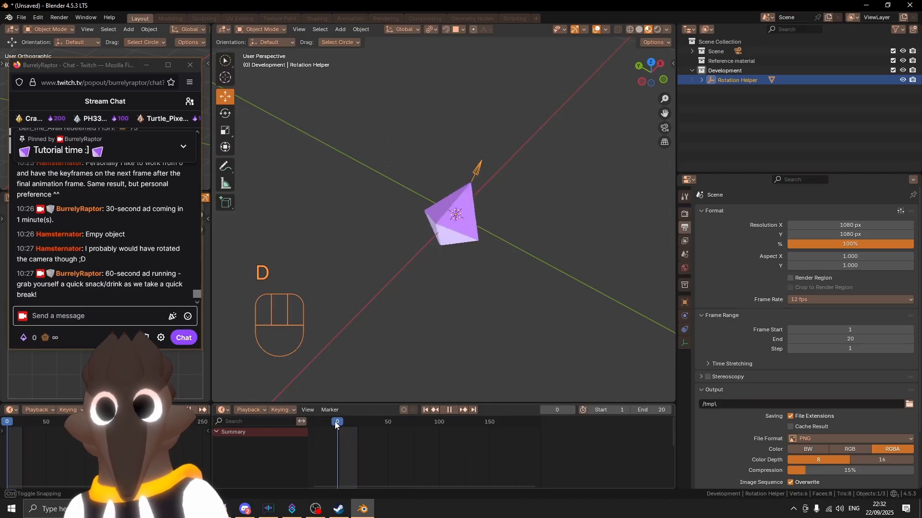
Delete the existing camera from the Scene collection.
middle_click_drag(450, 285, 480, 226)
scroll(420, 242, "down", 3)
key("d")
key("d")
scroll(469, 241, "down", 2)
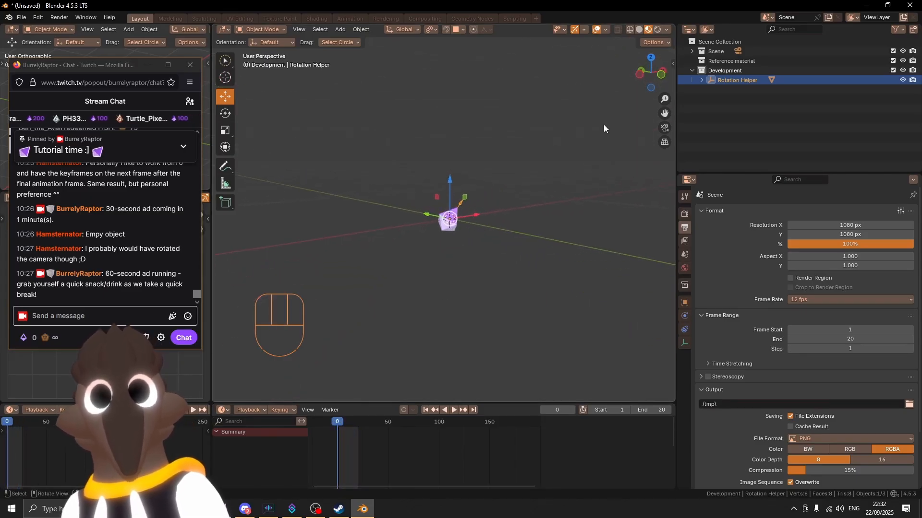
left_click(691, 52)
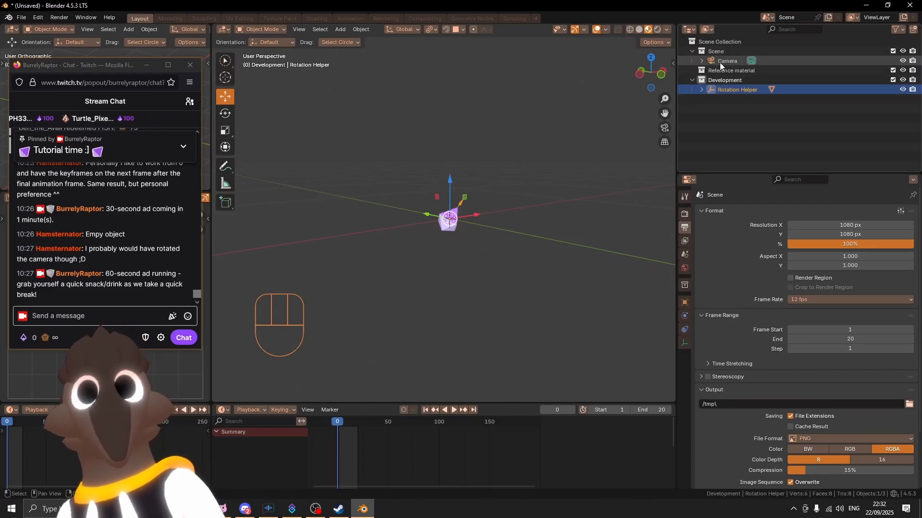
middle_click_drag(481, 321, 447, 231)
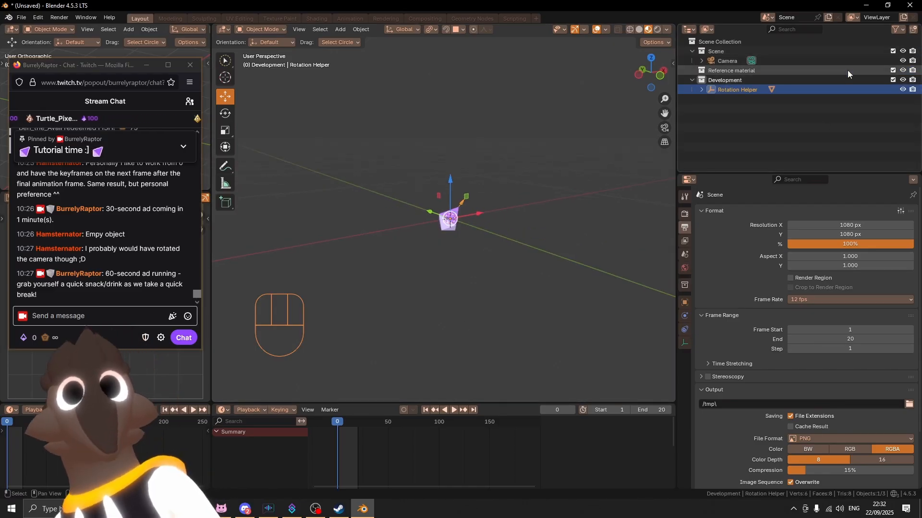
left_click(845, 60)
key("x")
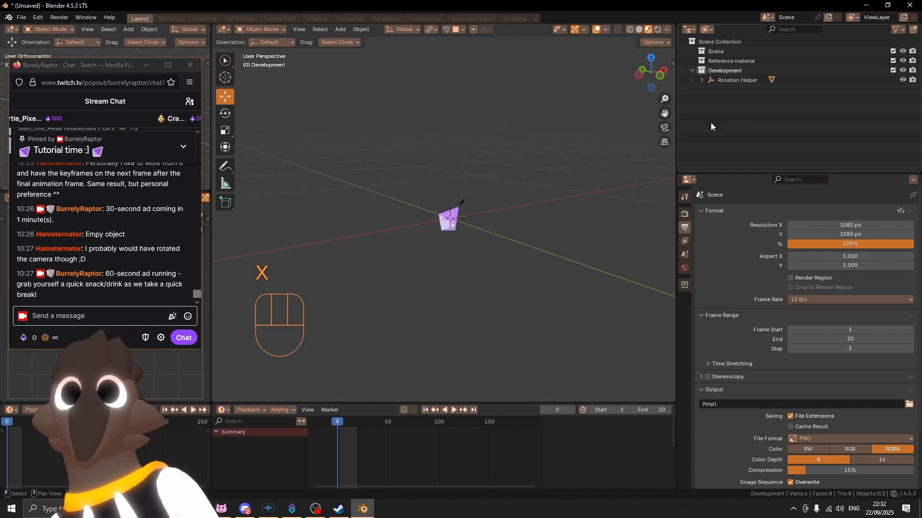
Try adding a camera to the Development collection from an angled perspective view.
middle_click_drag(624, 153, 543, 183)
key("shift+a")
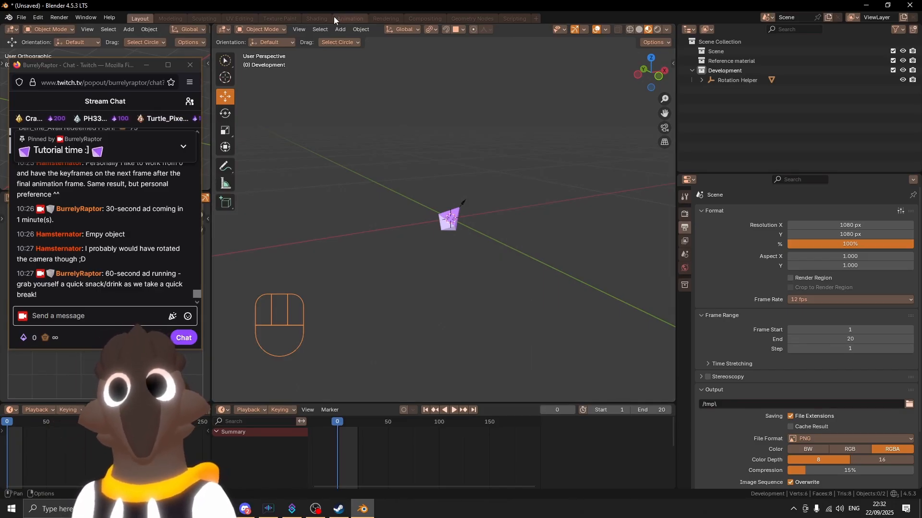
left_click(340, 29)
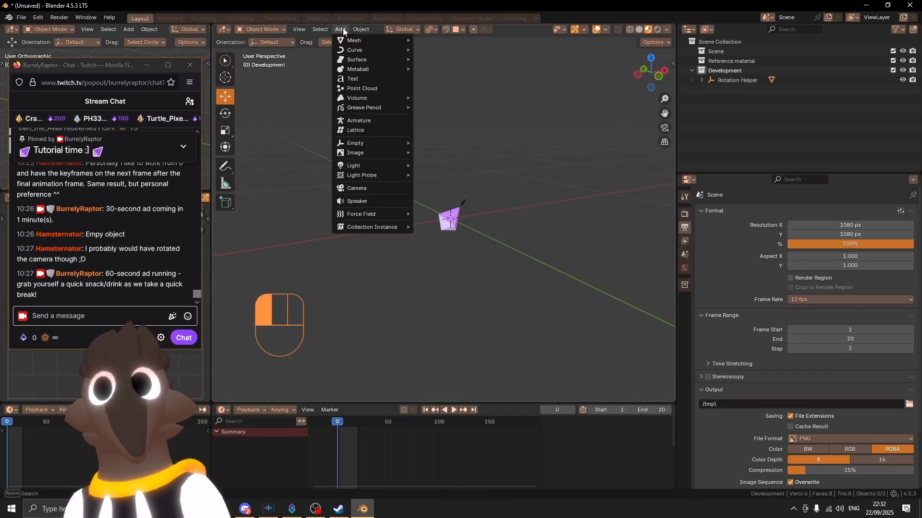
left_click(346, 189)
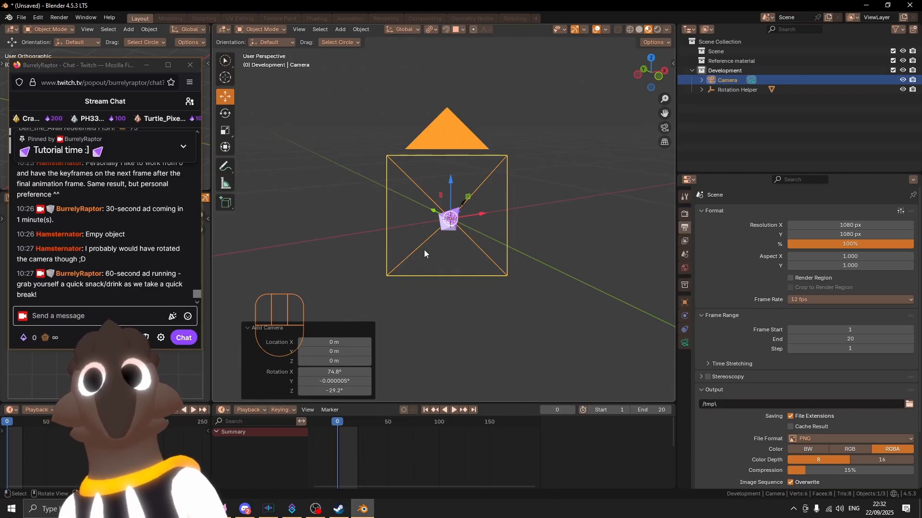
middle_click_drag(425, 249, 594, 105)
key("ctrl+z")
Switch to the front orthographic view and add a camera facing straight forward in the Development collection.
left_click(665, 74)
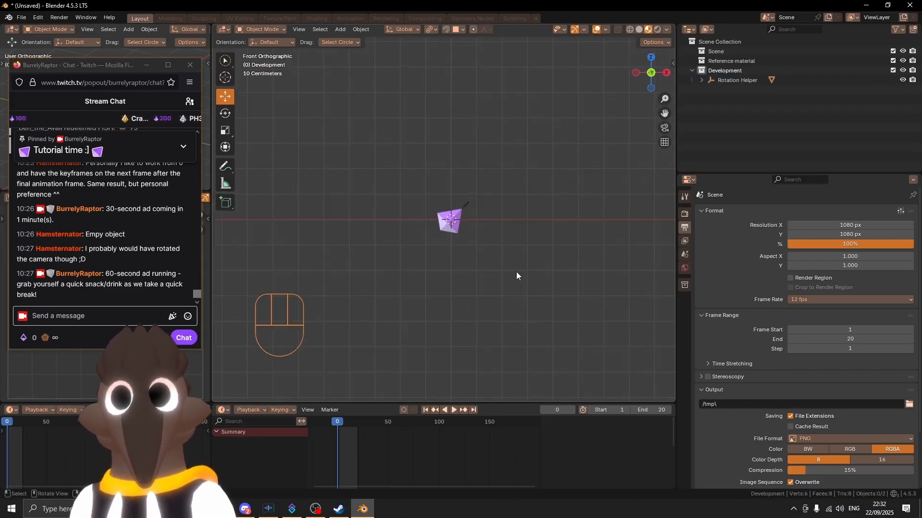
scroll(516, 269, "up", 2)
key("space")
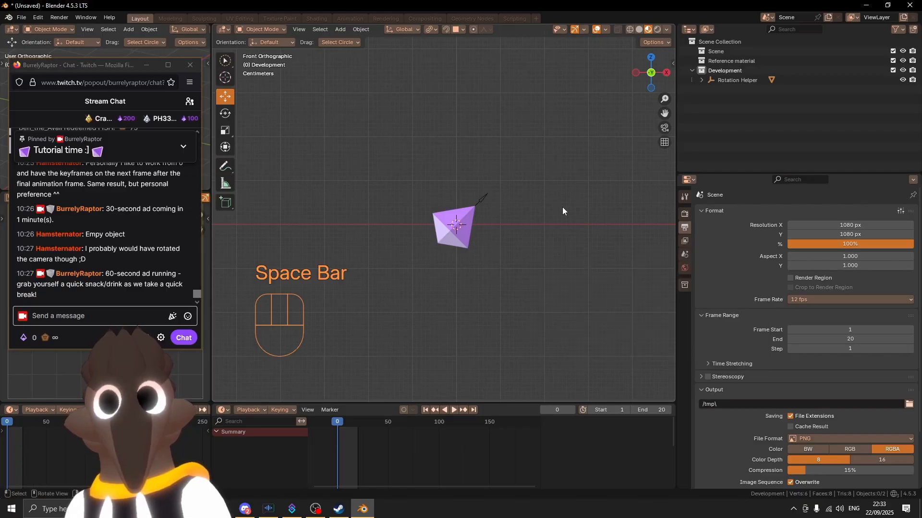
key("shift+a")
left_click(529, 372)
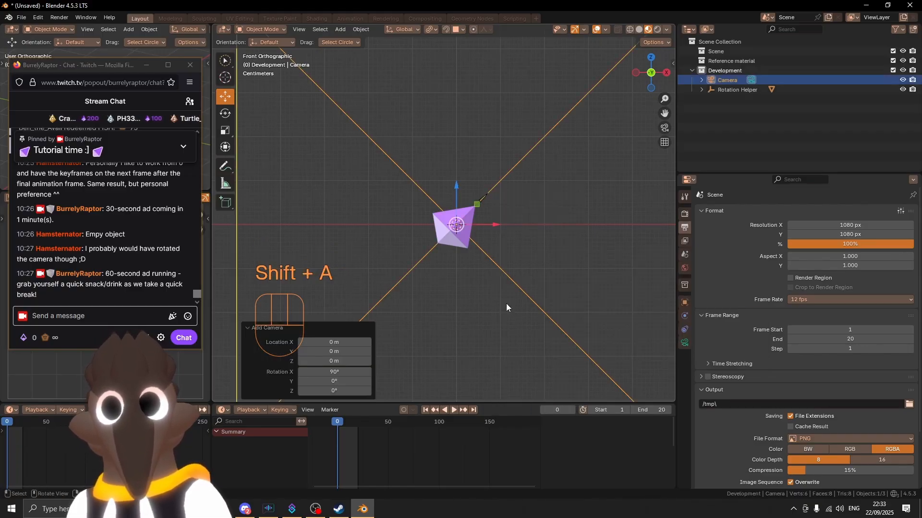
Move the camera back from Bitty along the global Y axis by about -0.635 m.
scroll(505, 303, "down", 3)
middle_click_drag(467, 258, 492, 248)
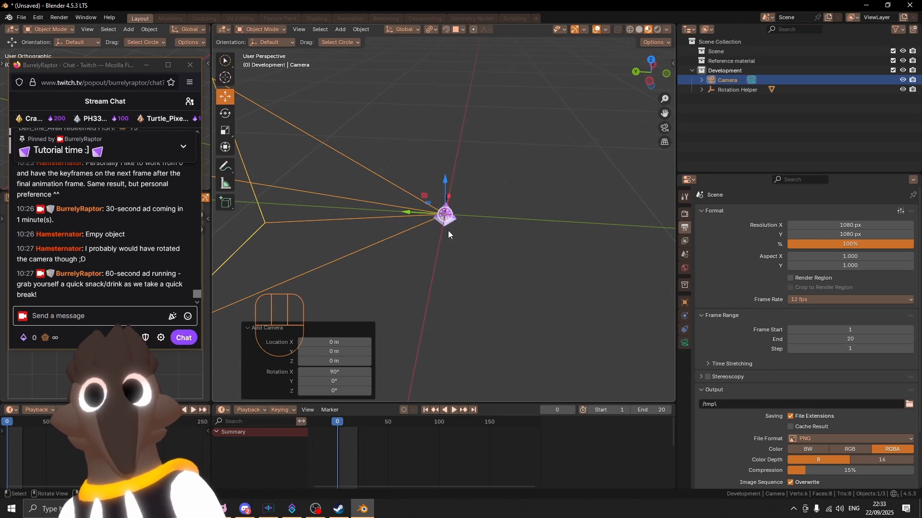
left_click_drag(411, 212, 560, 222)
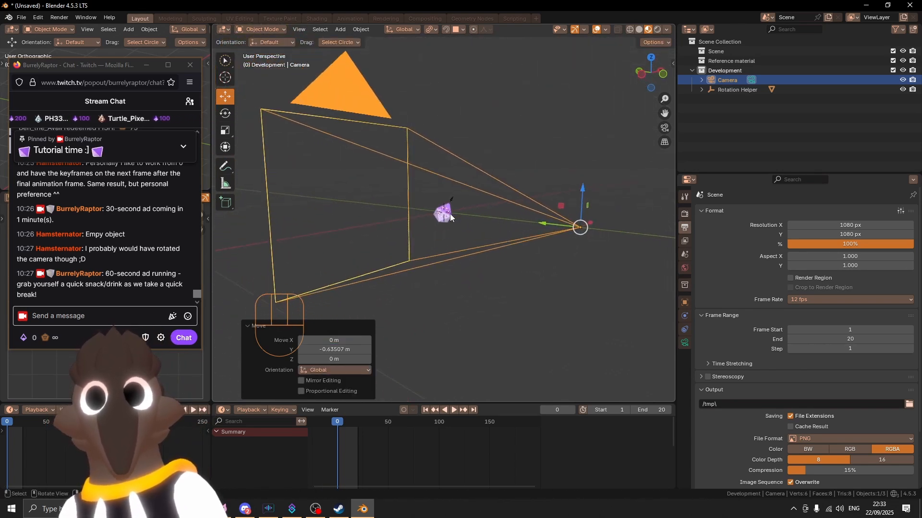
Look through the camera, toggling between the camera viewpoint and the front view, and end in the camera view.
key("KP_1")
key("KP_0")
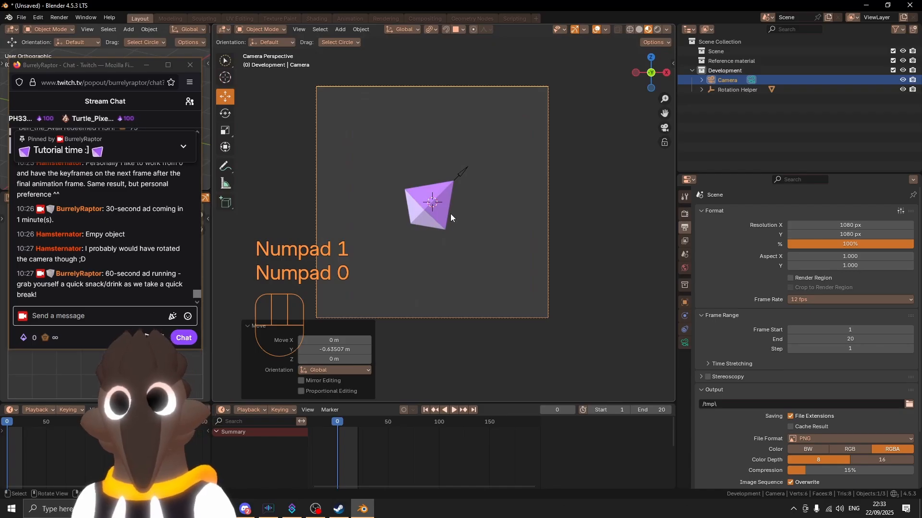
middle_click_drag(451, 214, 483, 226, "shift")
key("KP_0")
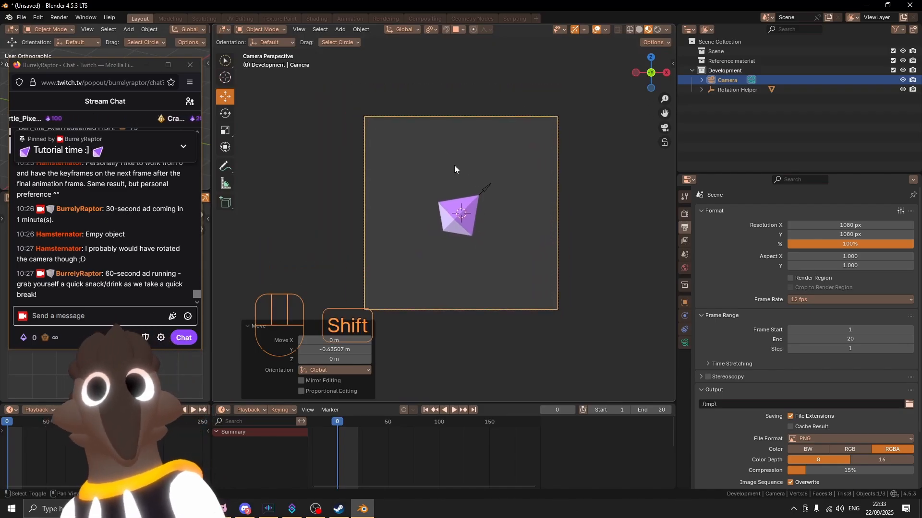
left_click(299, 30)
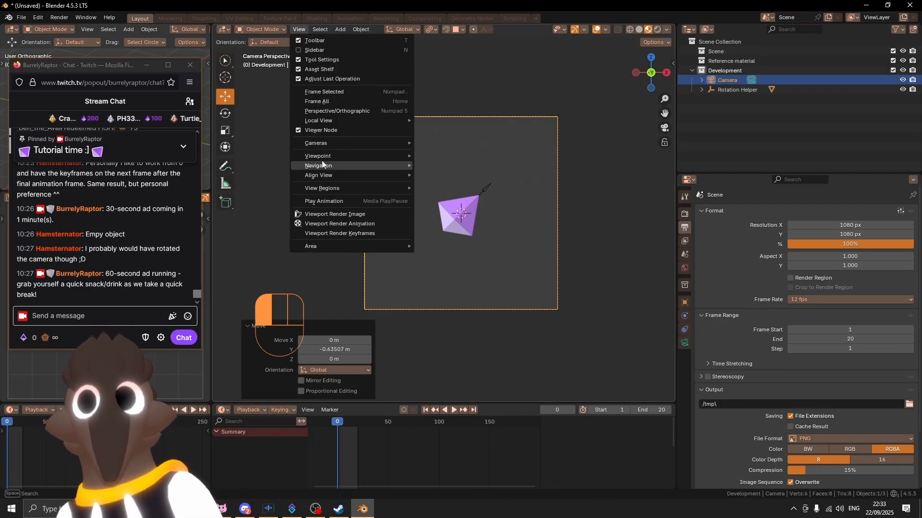
mouse_move(331, 152)
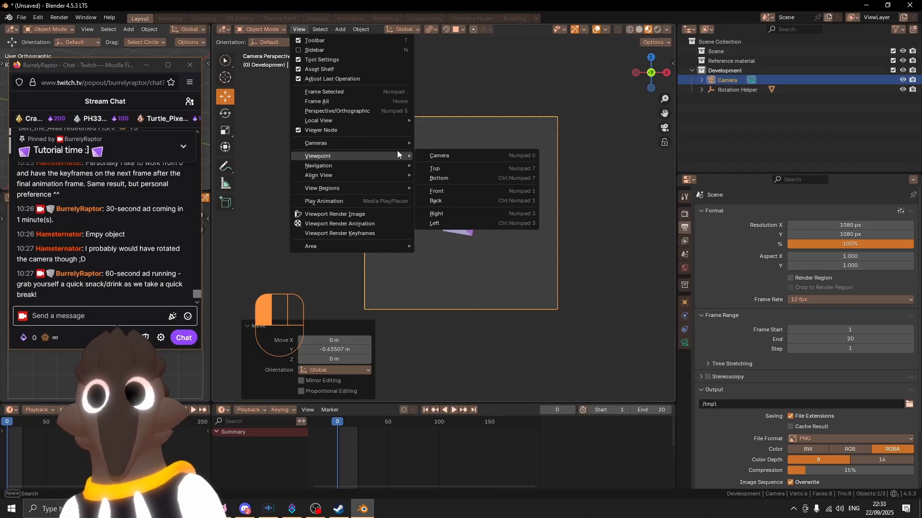
left_click(449, 155)
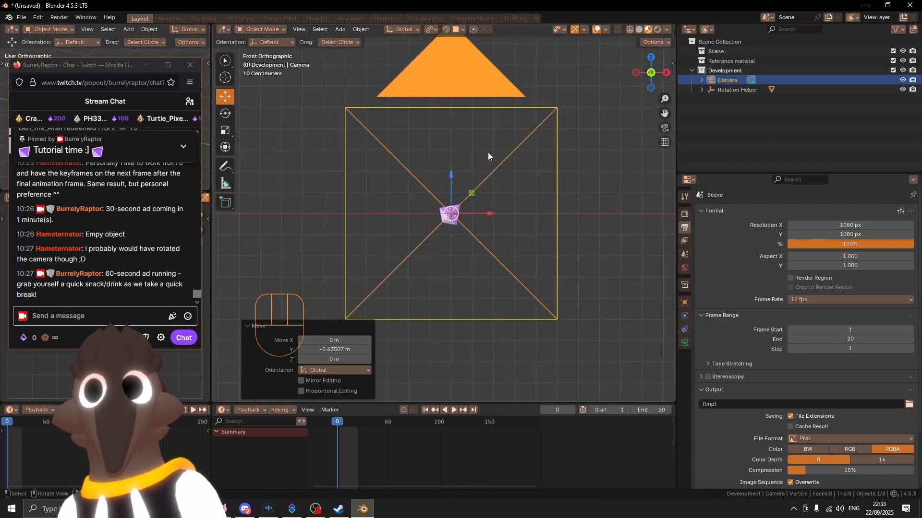
key("KP_0")
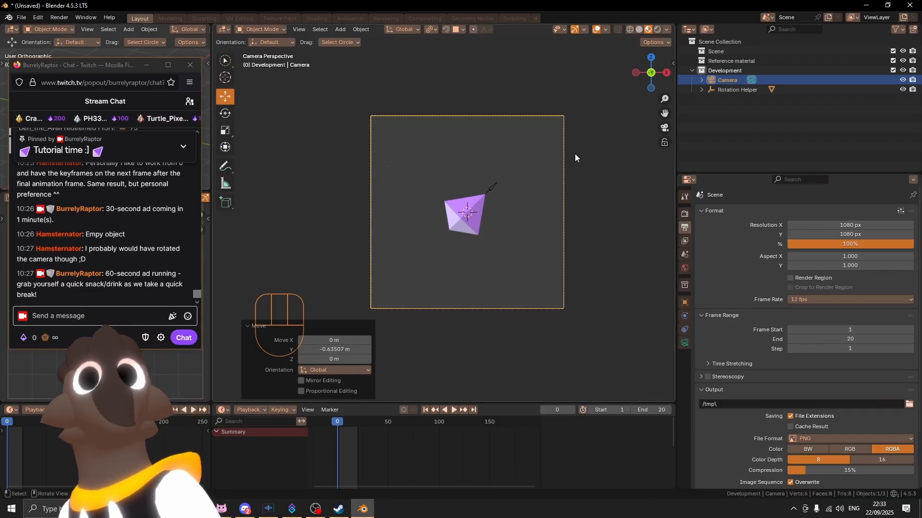
Open the camera's data properties and set the lens type to Orthographic.
left_click(702, 80)
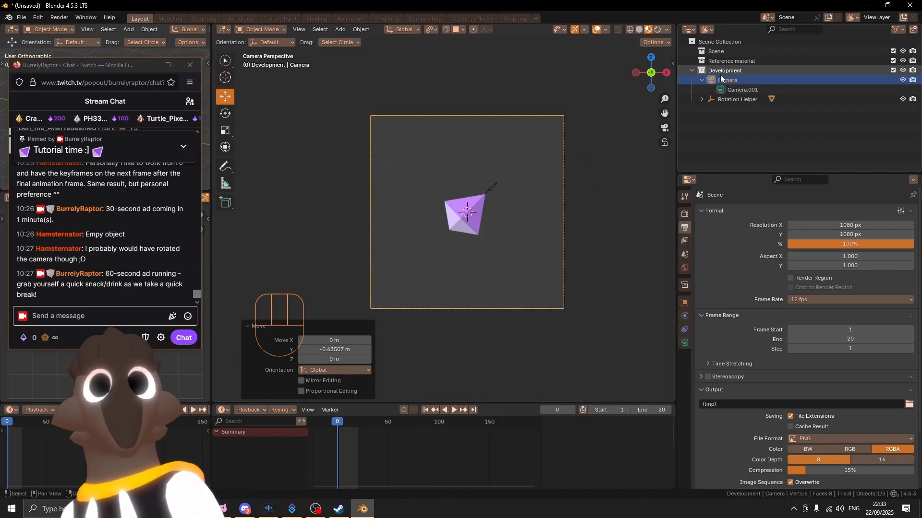
left_click(727, 89)
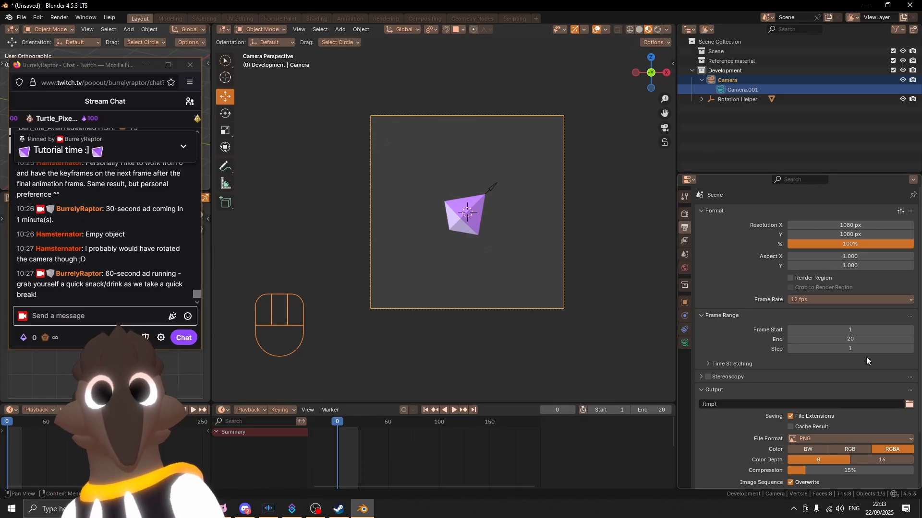
left_click(685, 347)
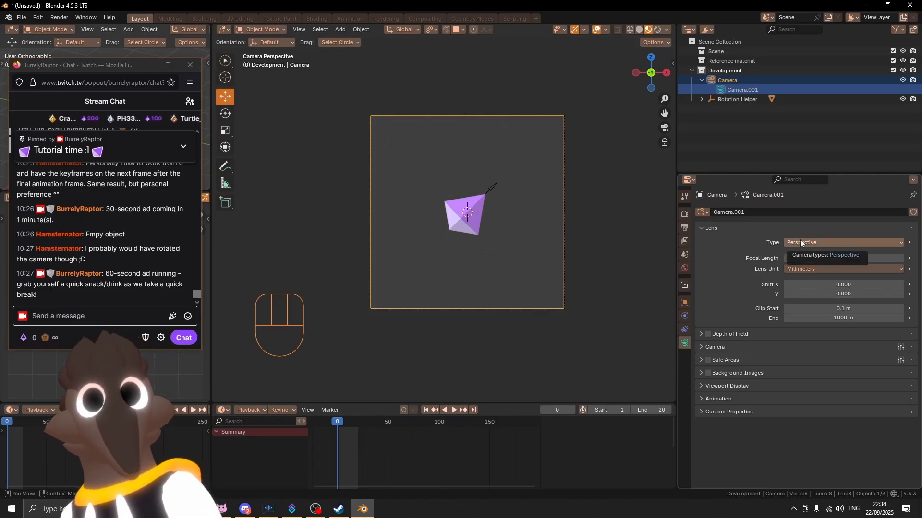
left_click_drag(802, 240, 806, 263)
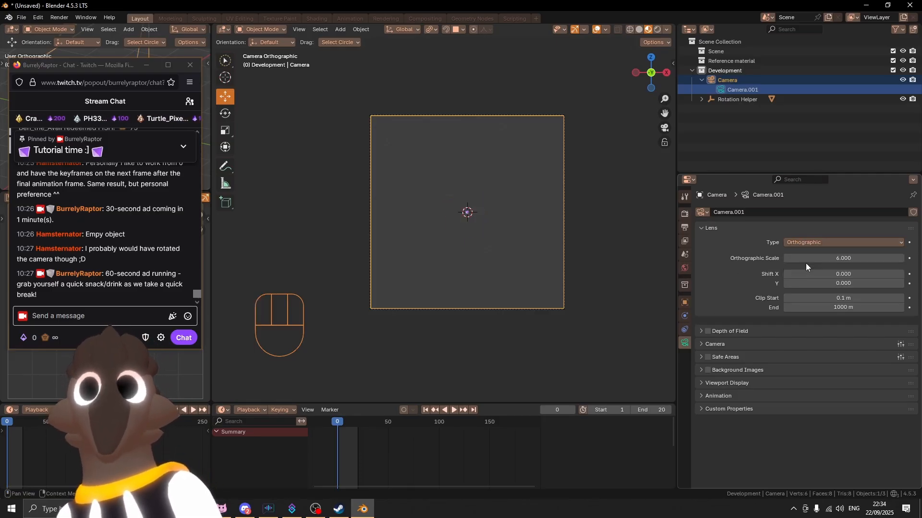
Try orthographic scales of 0.2 and 0.1 for the camera.
scroll(436, 214, "up", 4)
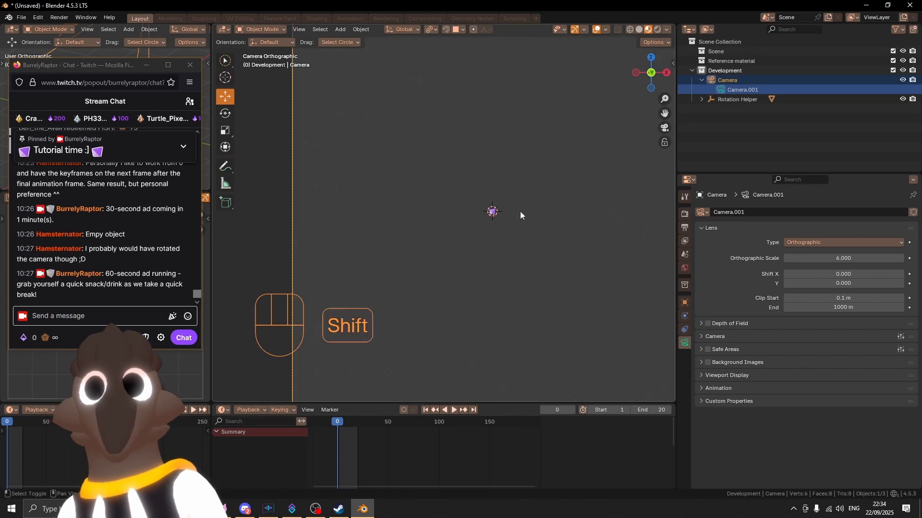
middle_click_drag(520, 215, 469, 240, "shift")
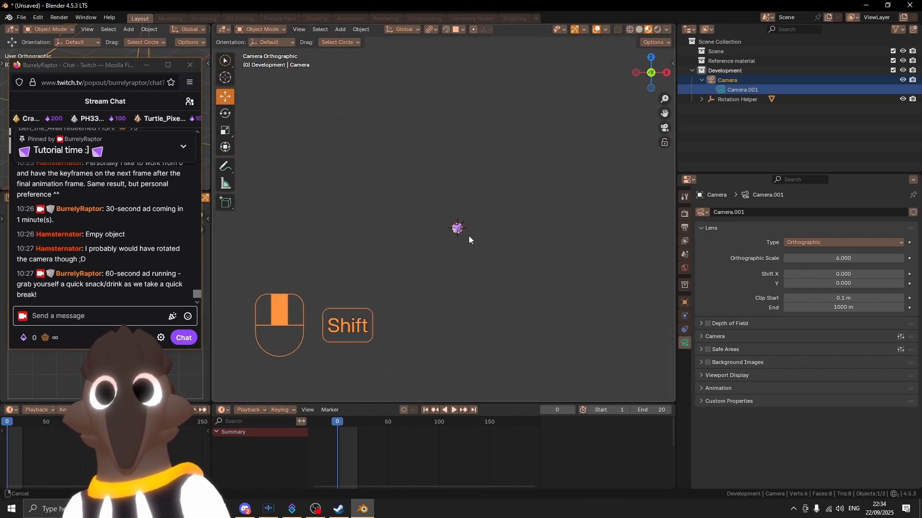
scroll(468, 221, "down", 4)
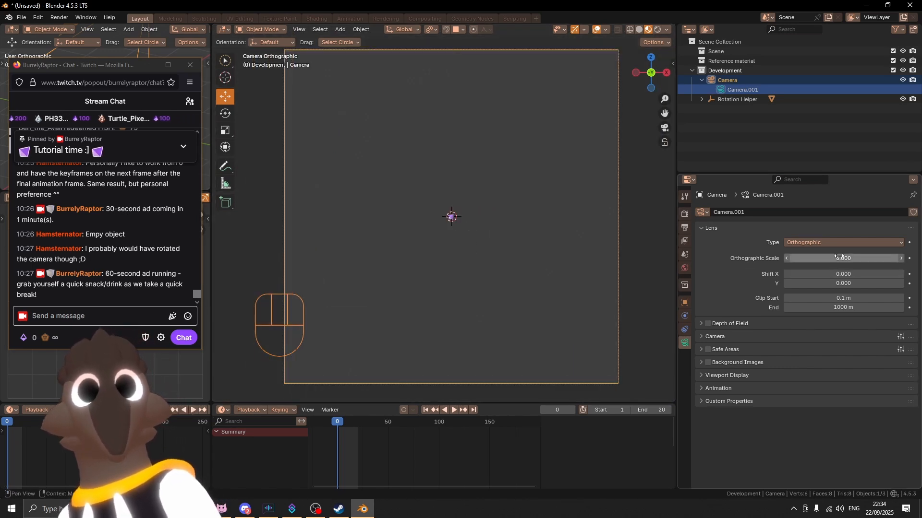
left_click(824, 259)
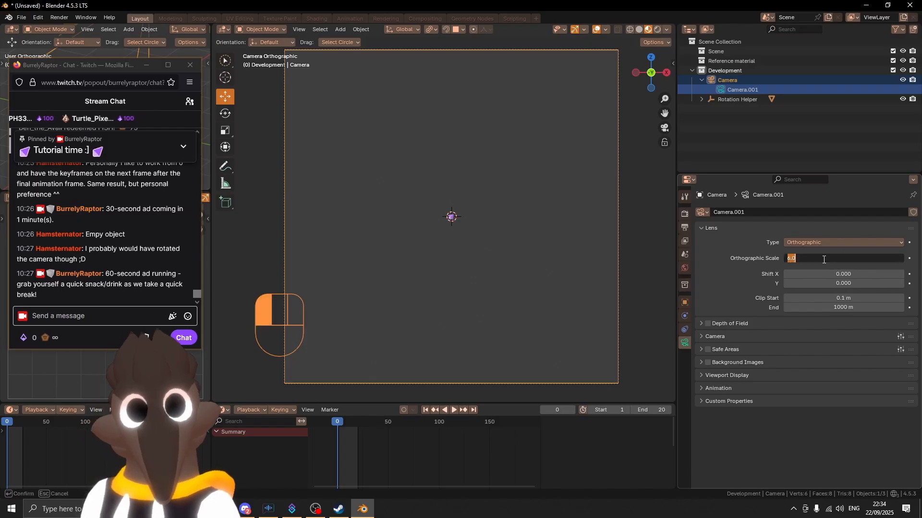
left_click(834, 270)
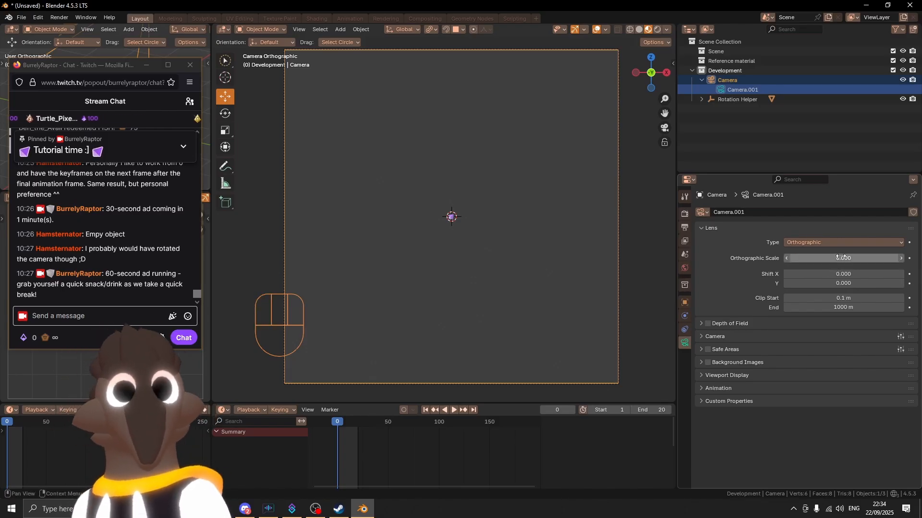
left_click_drag(863, 260, 795, 259)
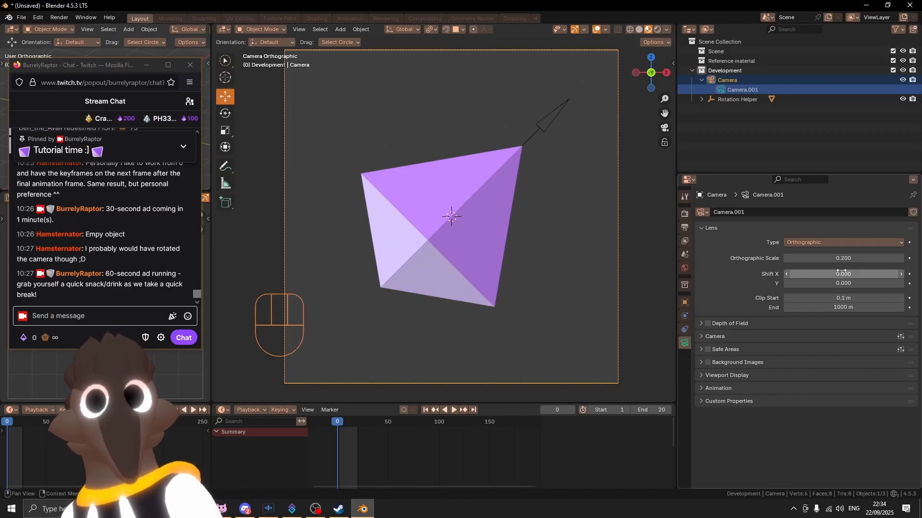
left_click(851, 262)
type(".1")
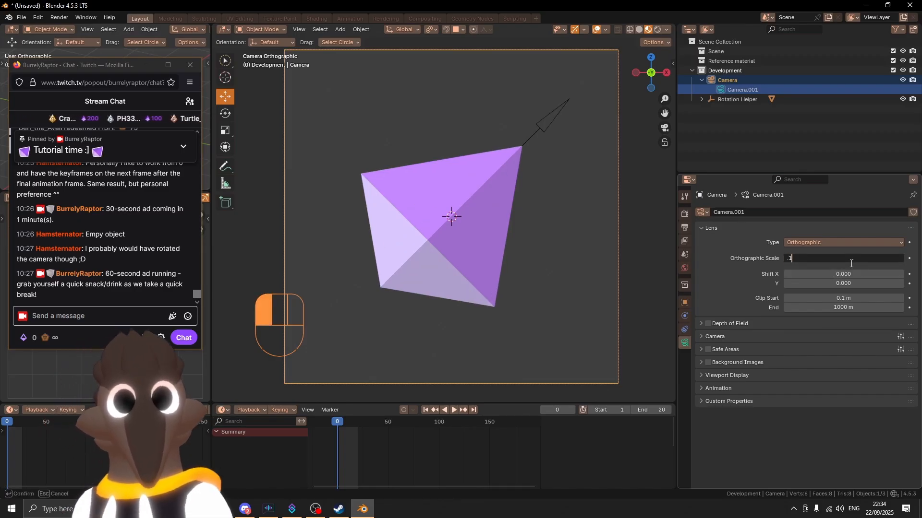
key("Return")
Set the camera's orthographic scale to 0.16.
left_click(850, 263)
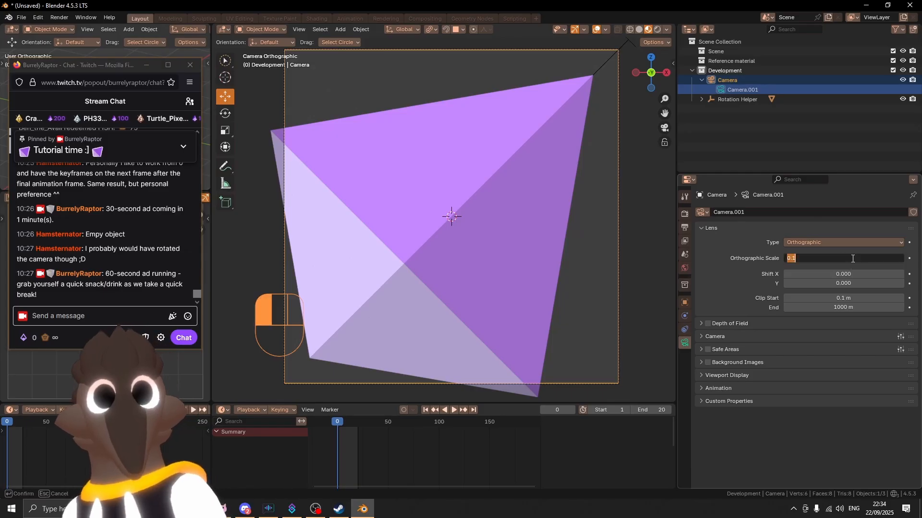
key("Right")
key("BackSpace")
type("2")
key("BackSpace")
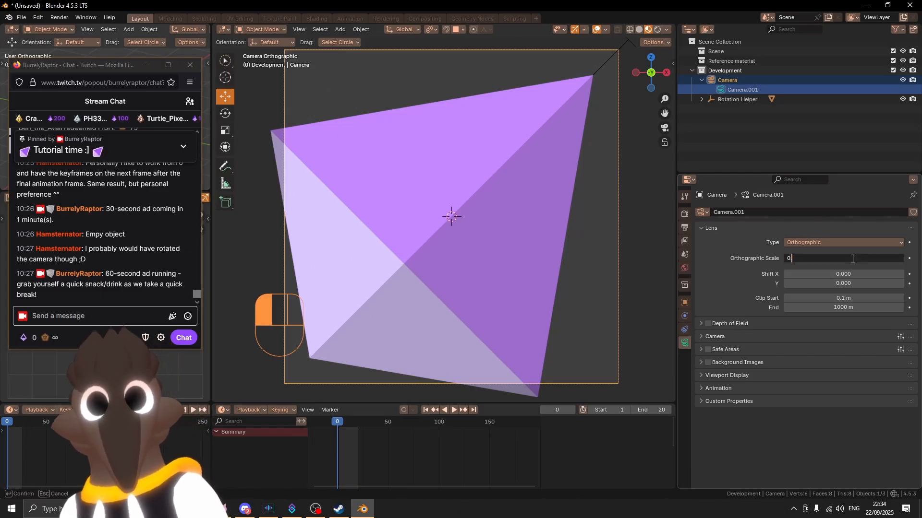
type("1")
type("6")
key("Return")
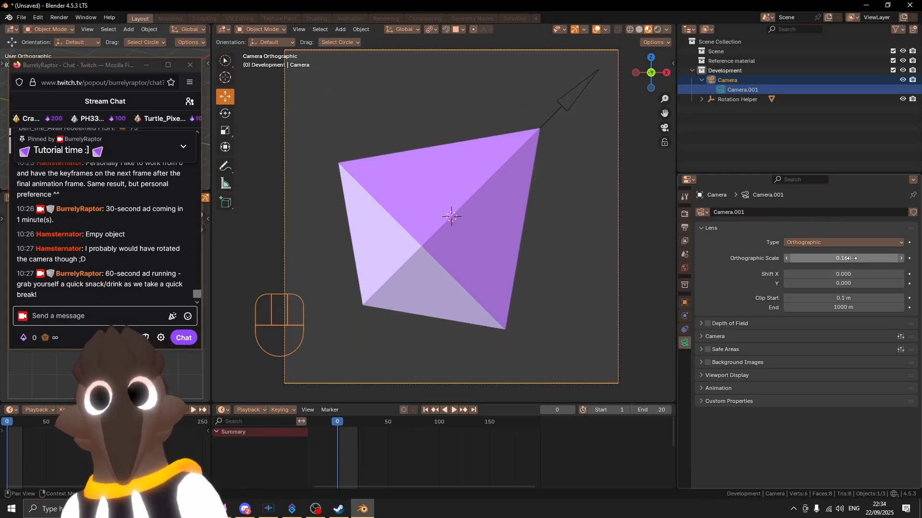
Set the camera's orthographic scale to 0.14.
middle_click_drag(552, 203, 569, 195, "shift")
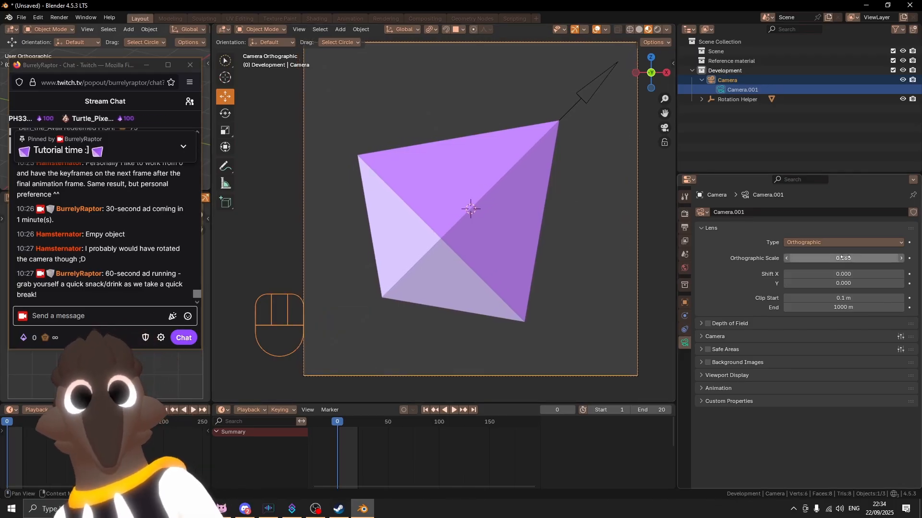
left_click(843, 258)
left_click(846, 257)
key("BackSpace")
type("4")
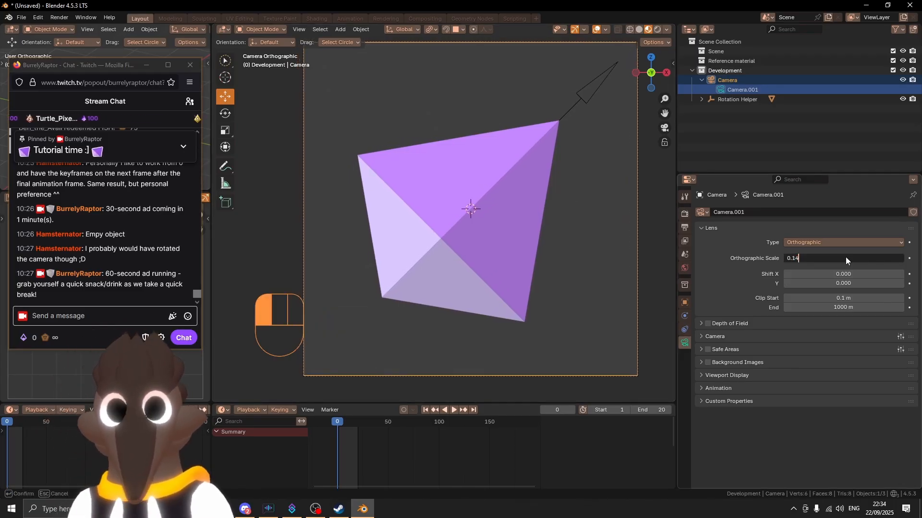
key("Return")
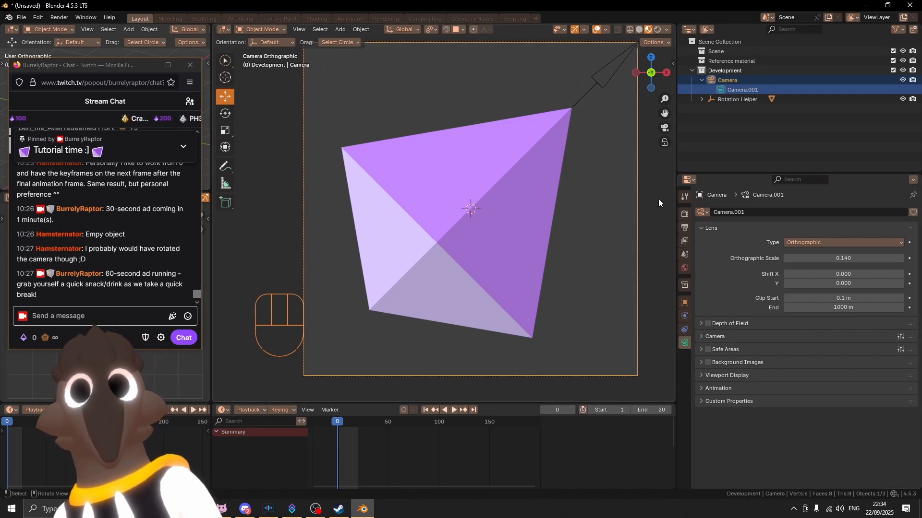
Play the spin animation in the camera view to check the framing, and stop playback.
scroll(658, 199, "down", 4)
key("shift+ctrl+space")
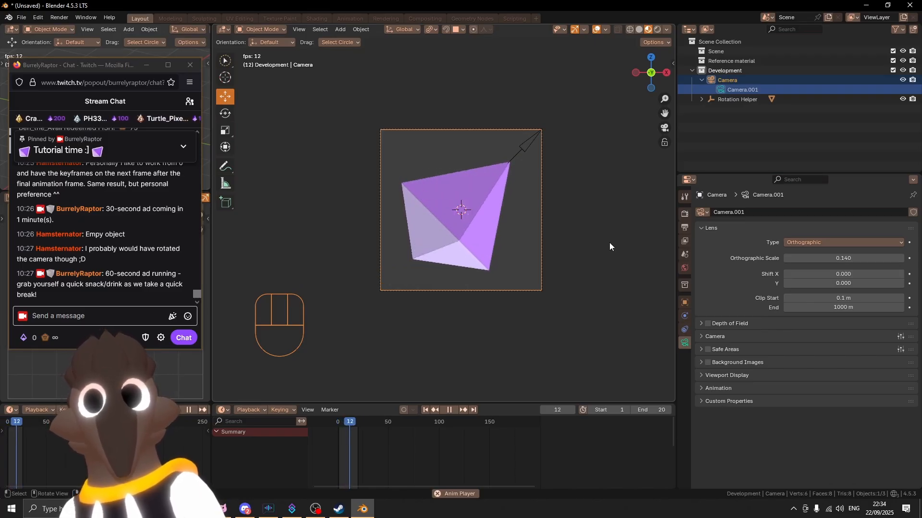
key("shift+ctrl+space")
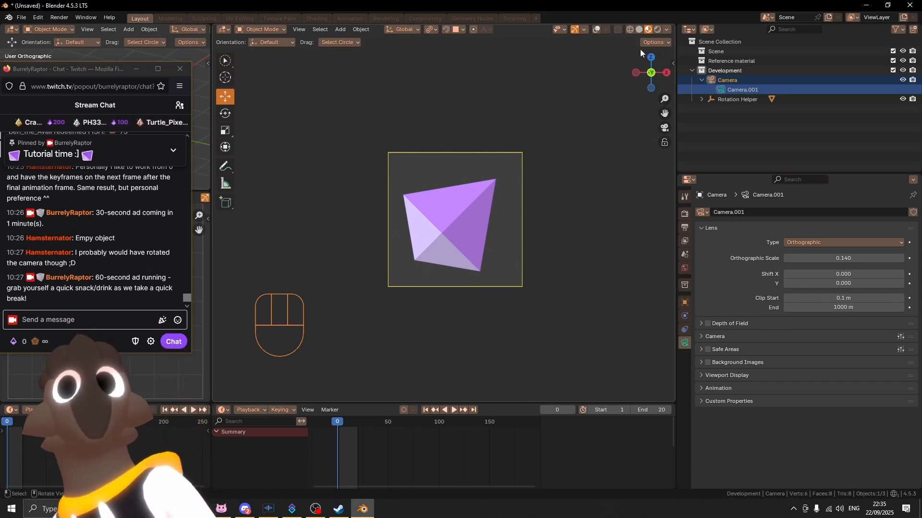
Compare the Rendered, Solid and Wireframe viewport shading modes, and end in Material Preview.
left_click(657, 31)
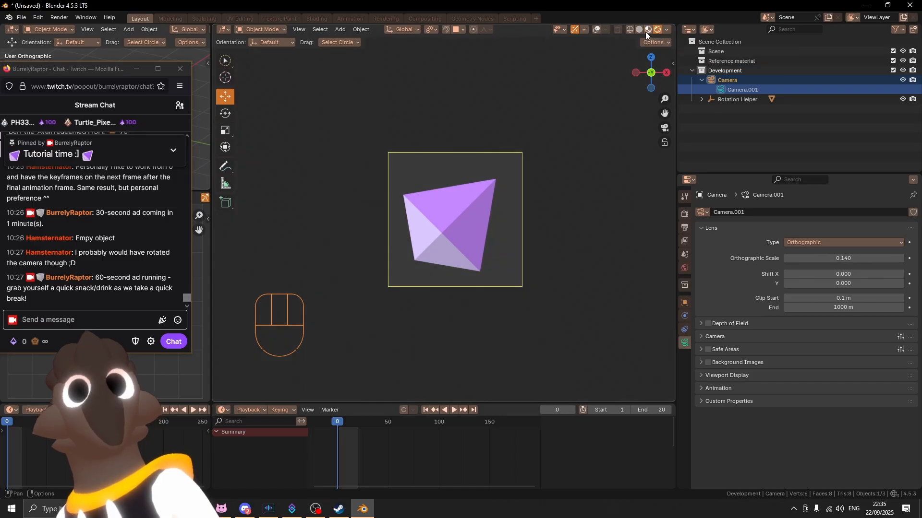
left_click(642, 31)
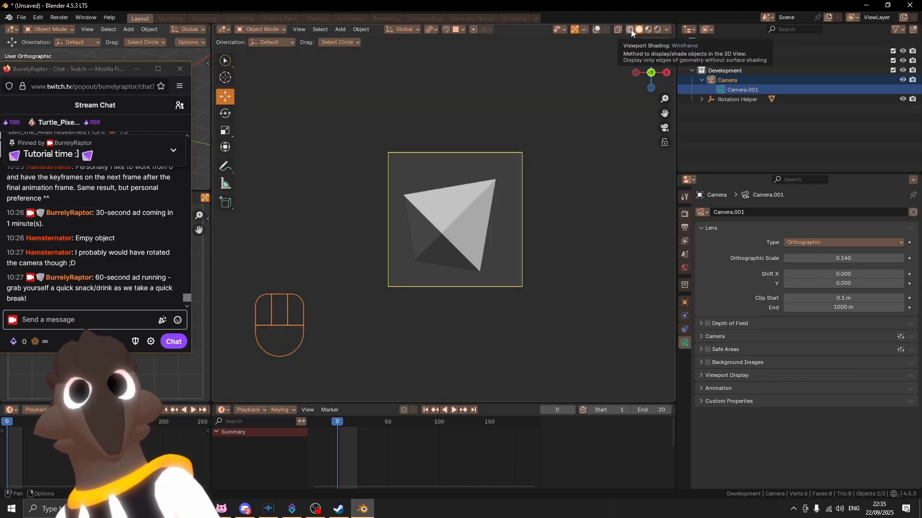
left_click(631, 29)
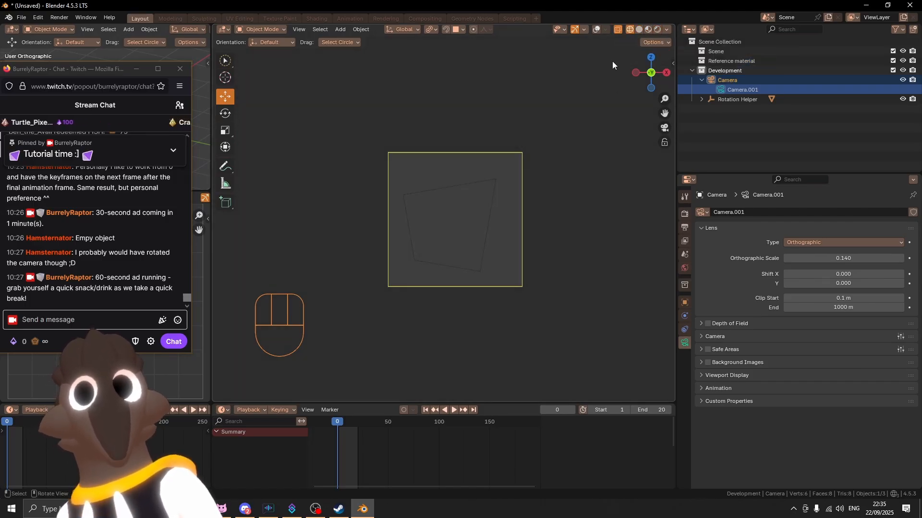
left_click(638, 29)
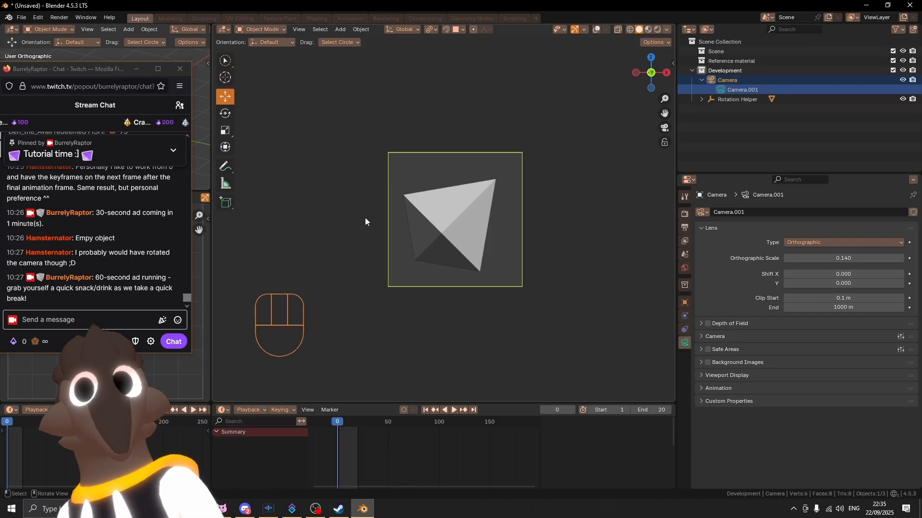
left_click(649, 30)
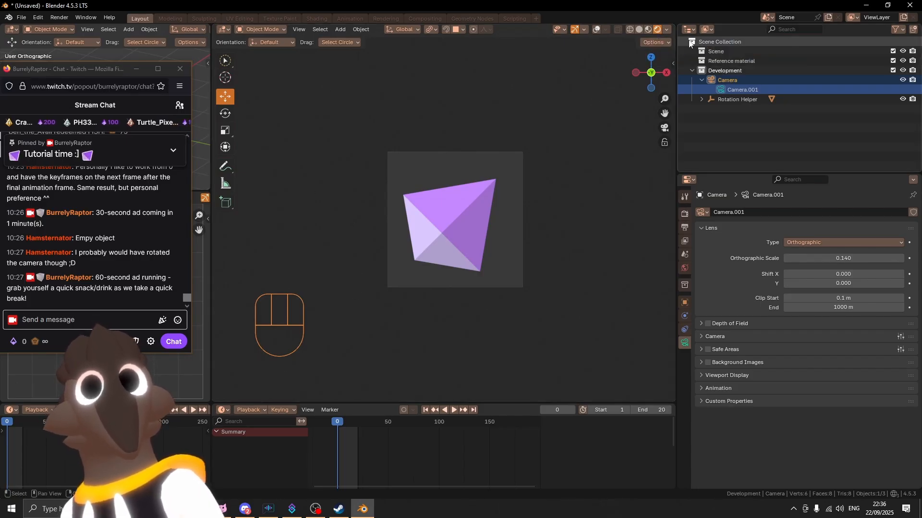
left_click(648, 30)
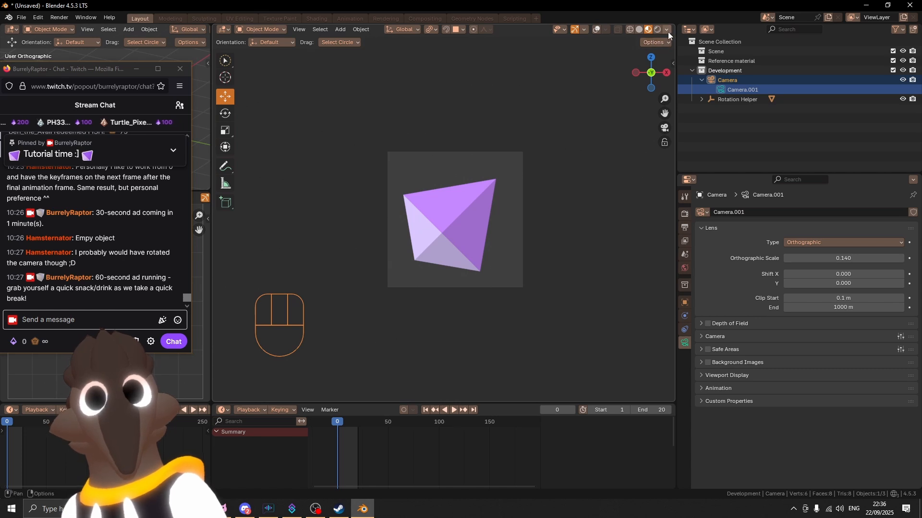
Set the viewport shading's Compositor option to Always.
left_click(668, 30)
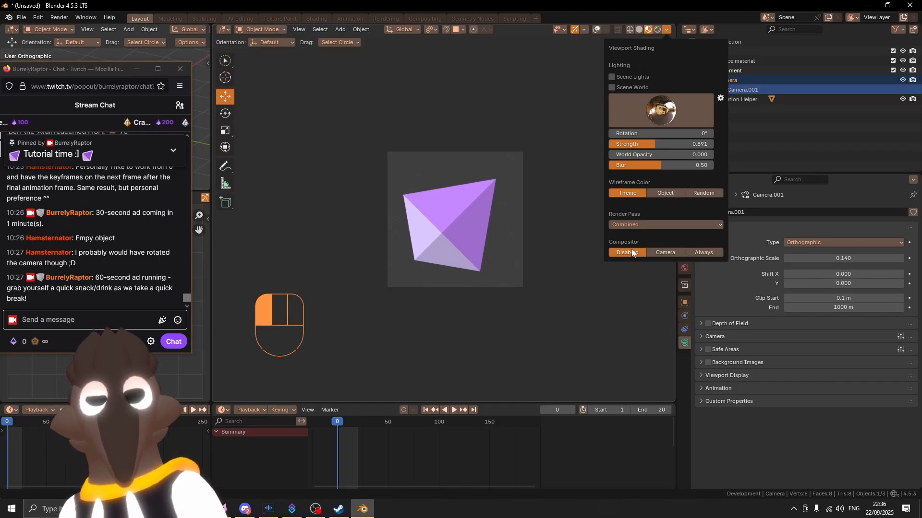
left_click(706, 253)
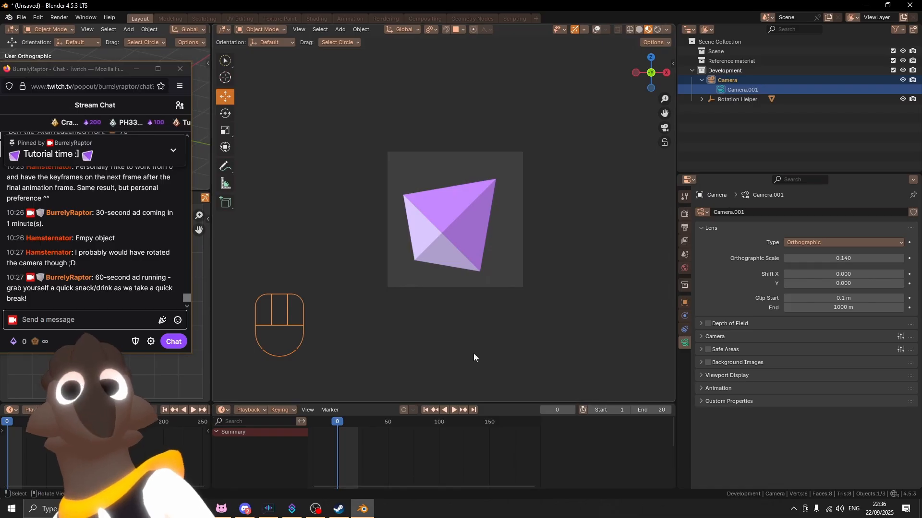
middle_click_drag(571, 254, 571, 254, "shift")
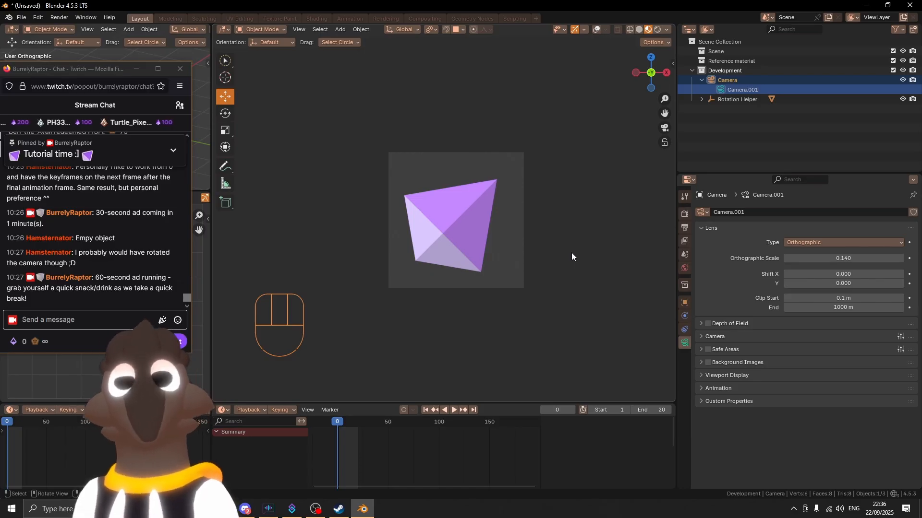
Open the scene's render properties, collapse the Sampling and Color Management sections, and expand the Film settings.
left_click(686, 227)
scroll(705, 255, "down", 4)
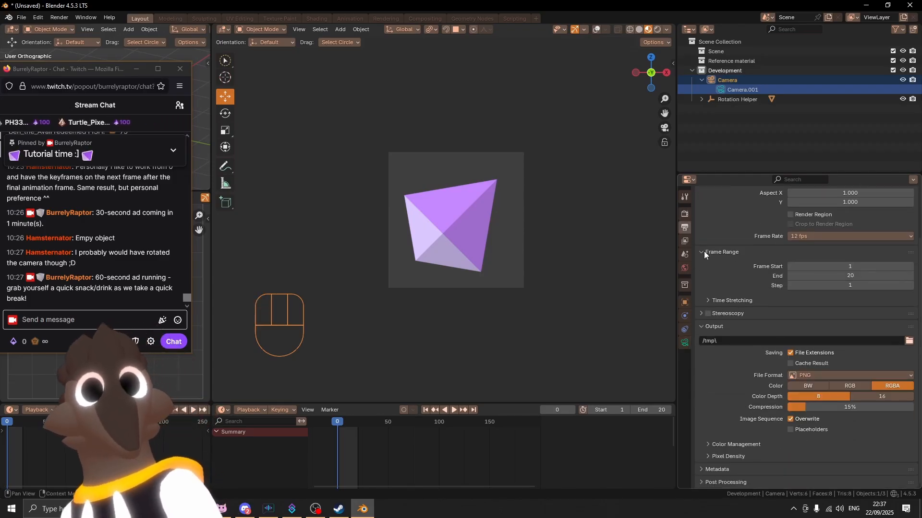
scroll(704, 254, "up", 4)
left_click(685, 213)
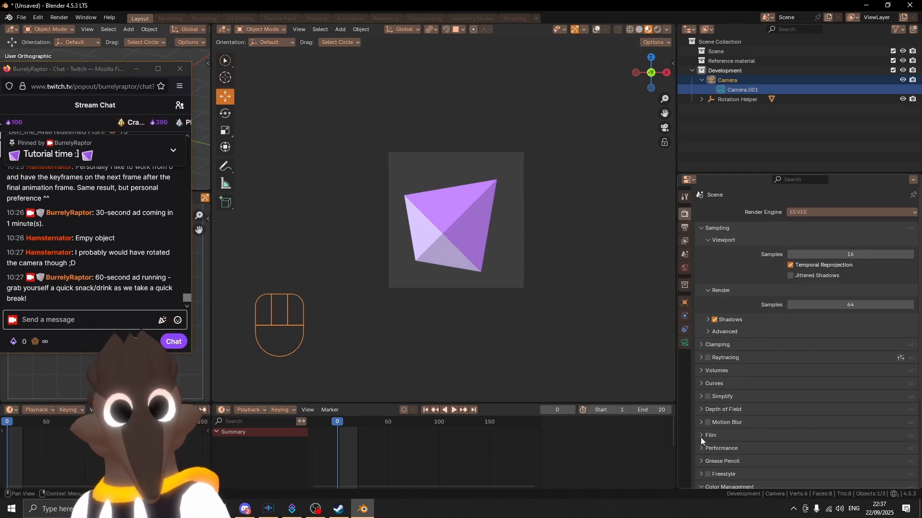
left_click(701, 228)
left_click(699, 383)
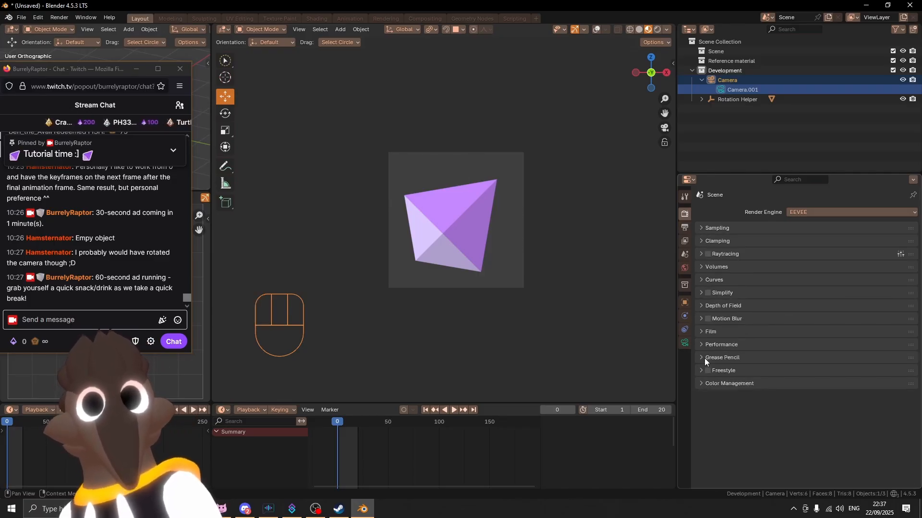
left_click(701, 331)
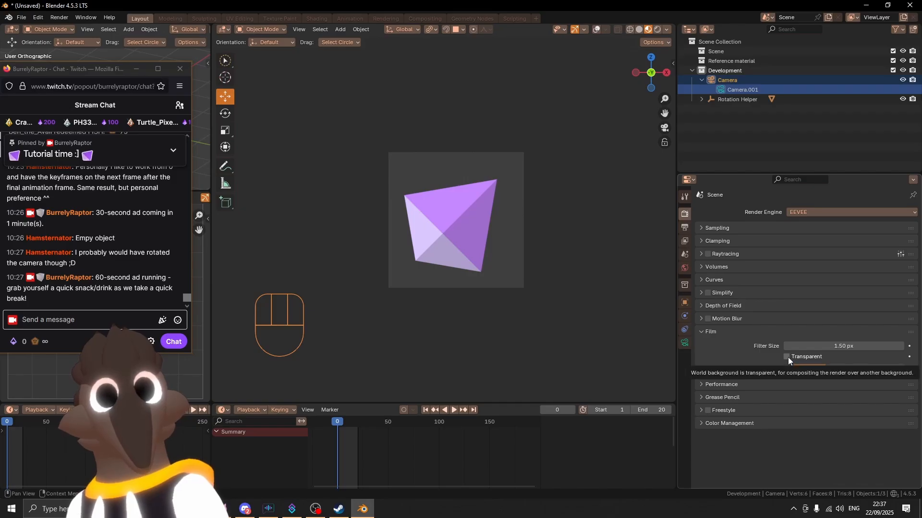
left_click(684, 343)
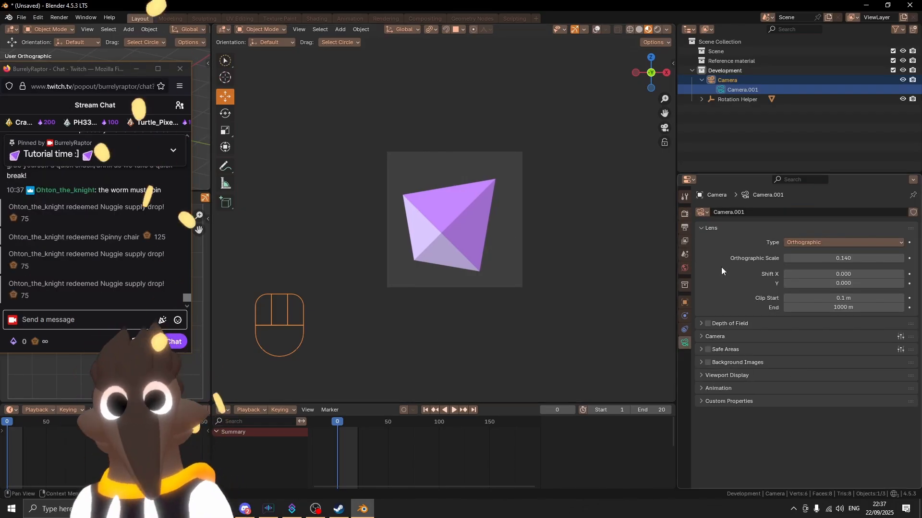
left_click(685, 213)
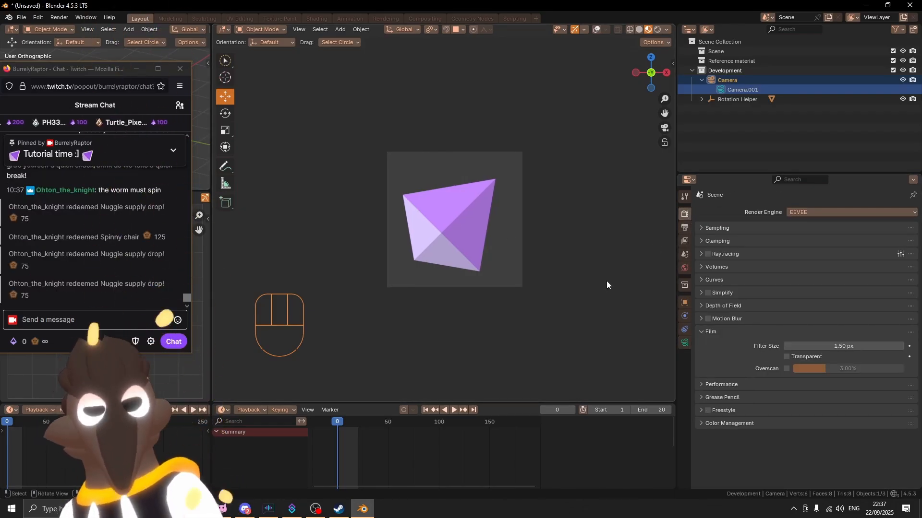
Render the current frame, then shrink and reposition the render window so the Film settings stay accessible.
key("F12")
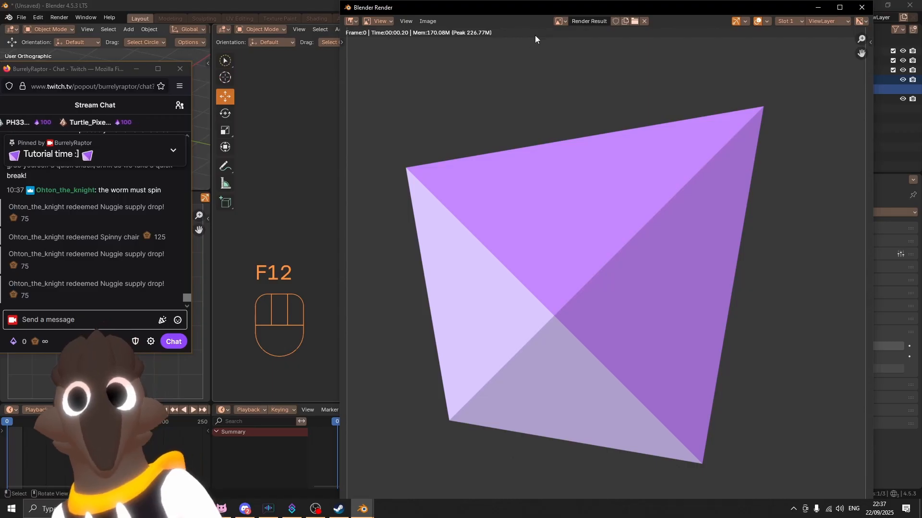
left_click_drag(540, 5, 540, 160)
left_click_drag(337, 261, 545, 261)
scroll(619, 300, "down", 5)
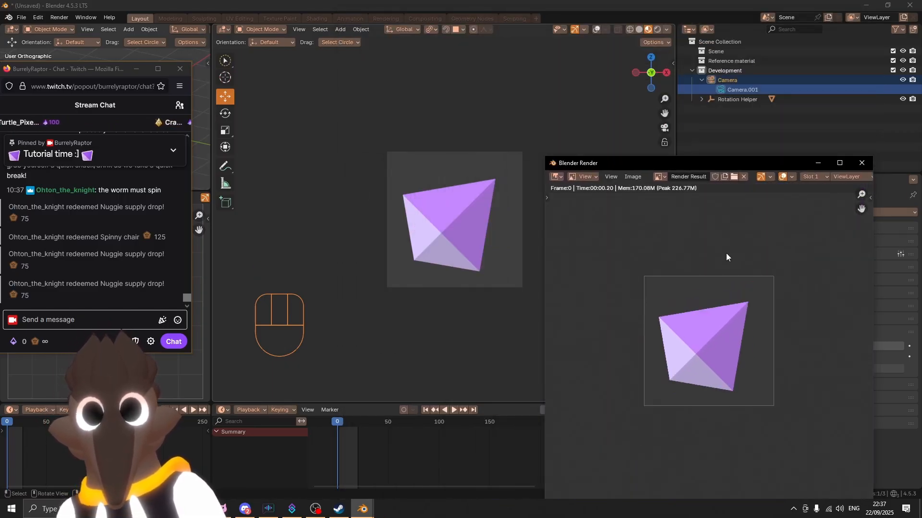
scroll(722, 305, "up", 1)
left_click_drag(704, 168, 432, 32)
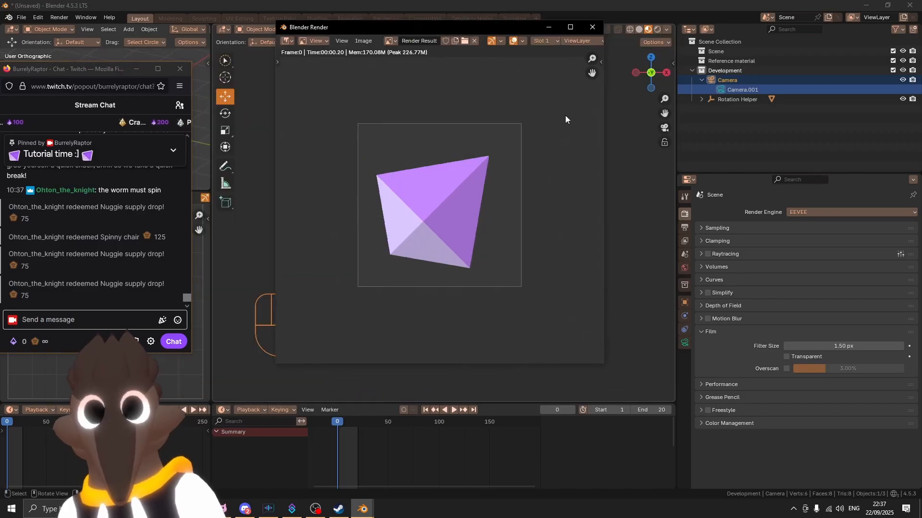
Enable the Transparent film option and render the frame again to inspect its background.
left_click(796, 356)
key("F12")
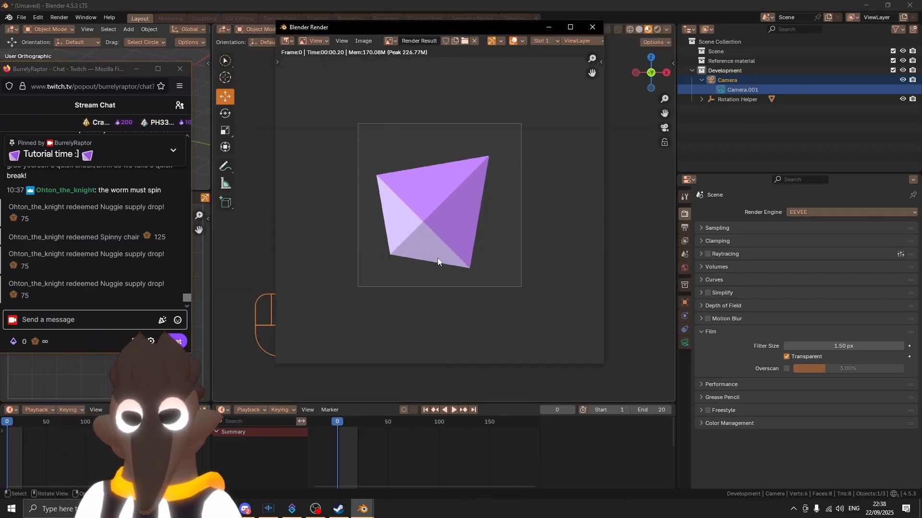
scroll(428, 192, "up", 3)
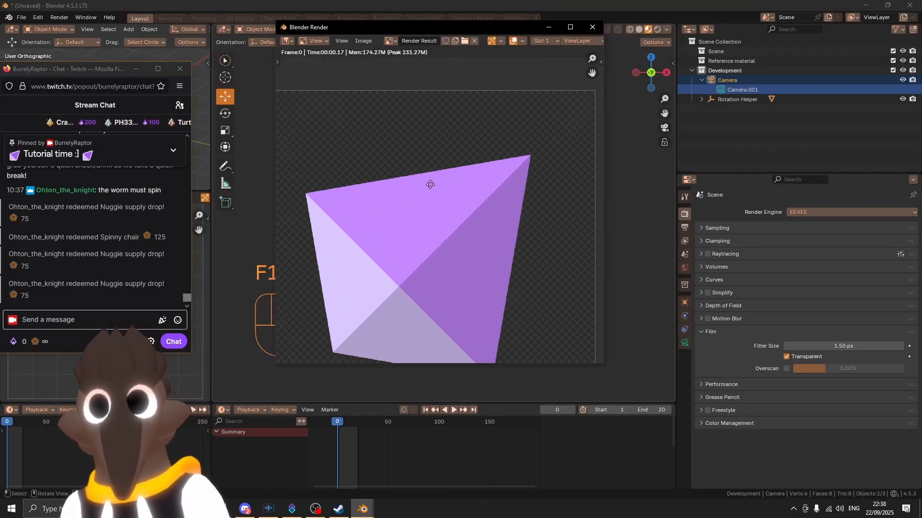
middle_click_drag(428, 181, 499, 216)
scroll(480, 212, "down", 3)
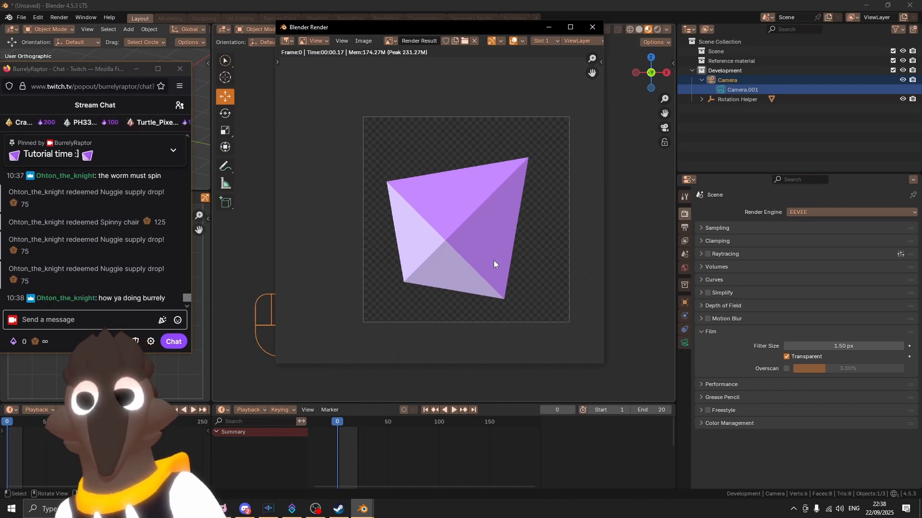
Switch to the Compositing workspace and move the stream chat window clear of the node editor's working area.
key("ctrl+Tab")
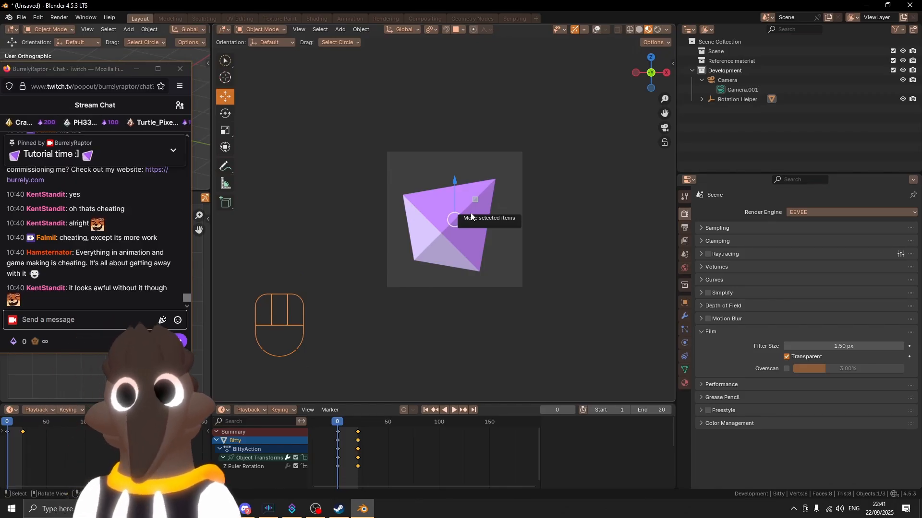
left_click(430, 19)
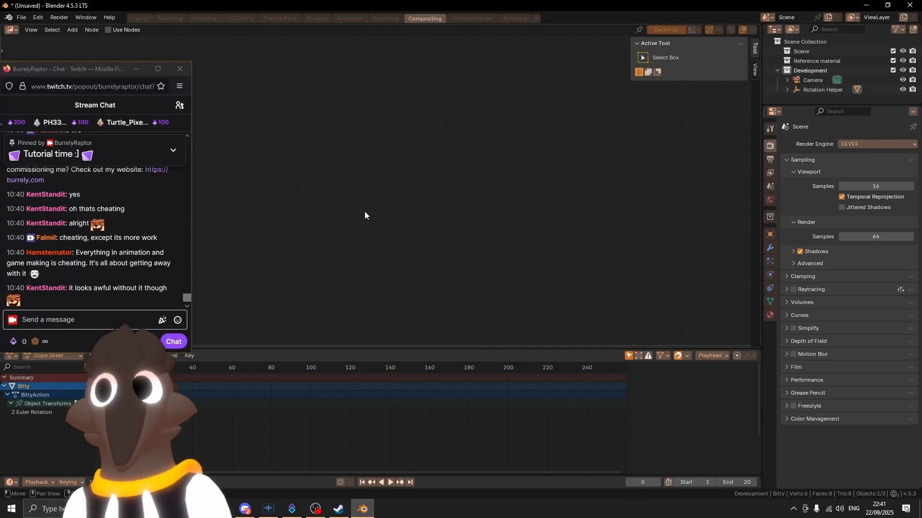
left_click_drag(104, 72, 775, 197)
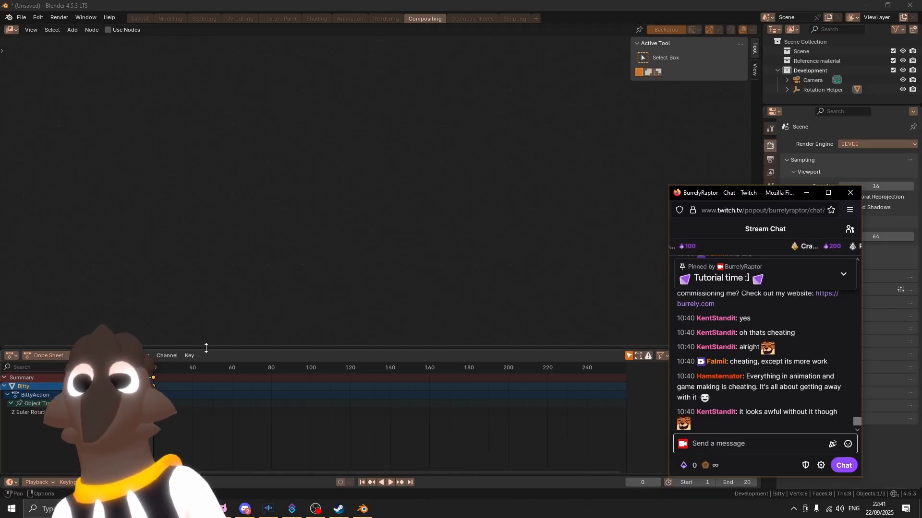
left_click_drag(751, 196, 724, 195)
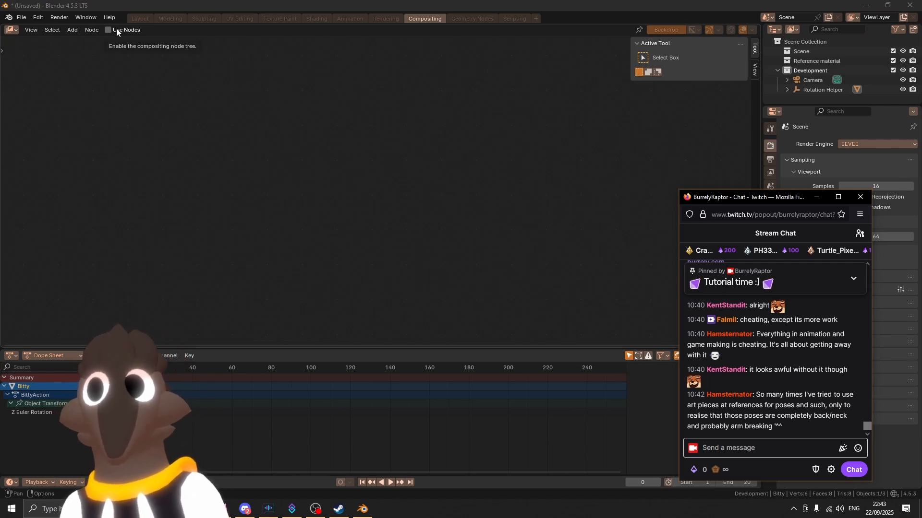
Enable Use Nodes for the compositor and render the current frame again to check the Render Layers output.
left_click(14, 30)
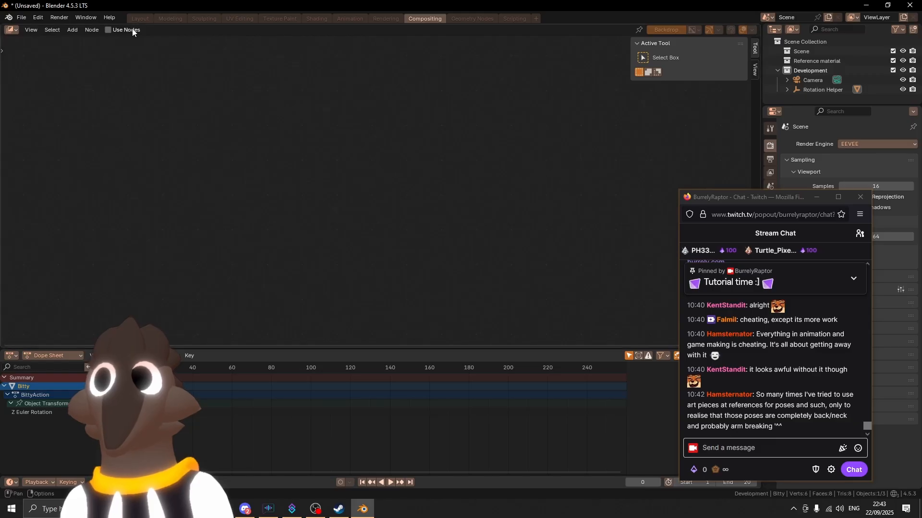
left_click(134, 30)
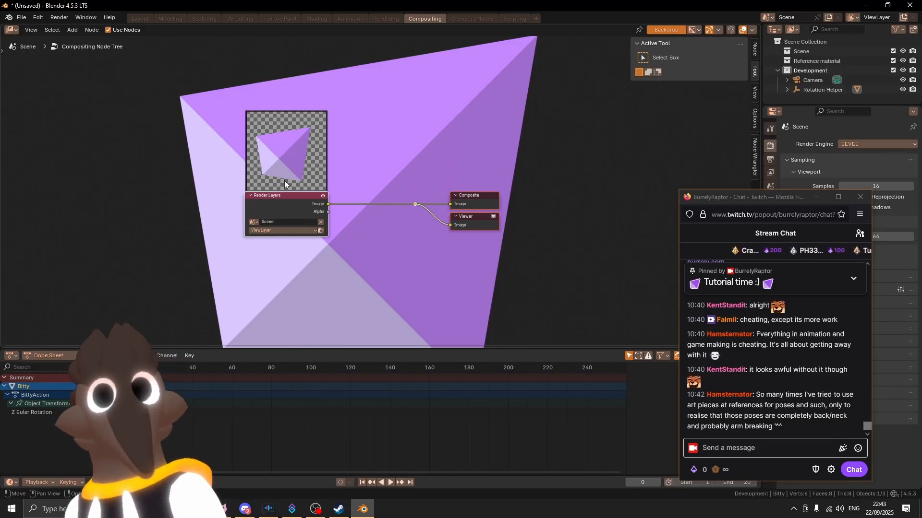
key("F12")
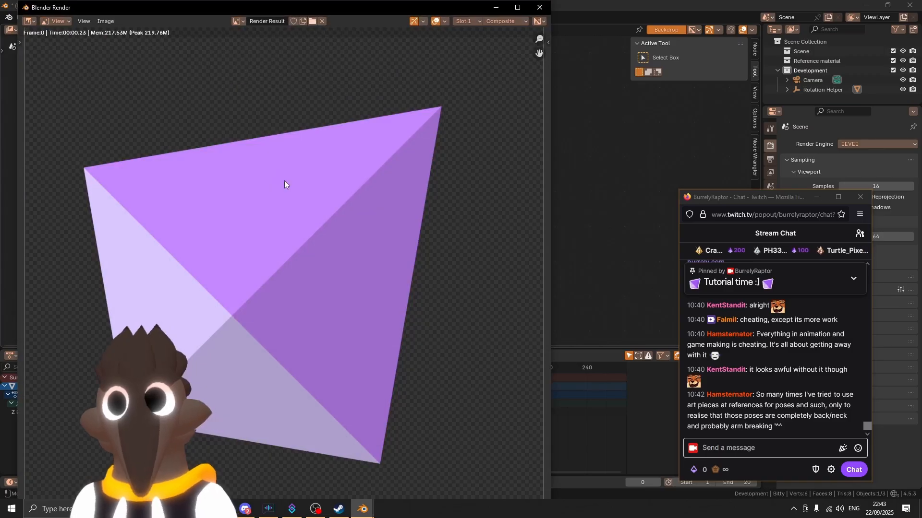
left_click(540, 8)
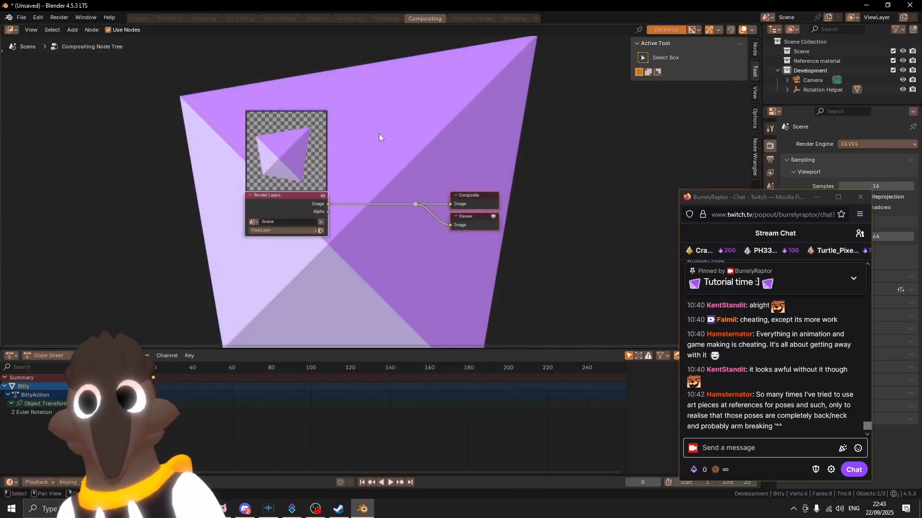
left_click(290, 197)
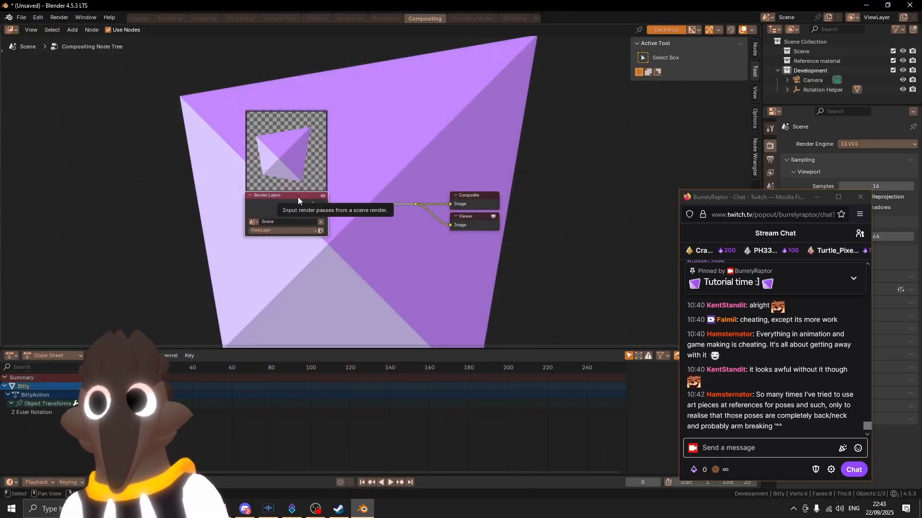
Examine the node chain that links the Render Layers image to the Composite and Viewer nodes.
middle_click_drag(375, 184, 324, 214)
middle_click_drag(221, 227, 210, 187)
scroll(214, 206, "up", 1)
middle_click_drag(317, 192, 328, 187)
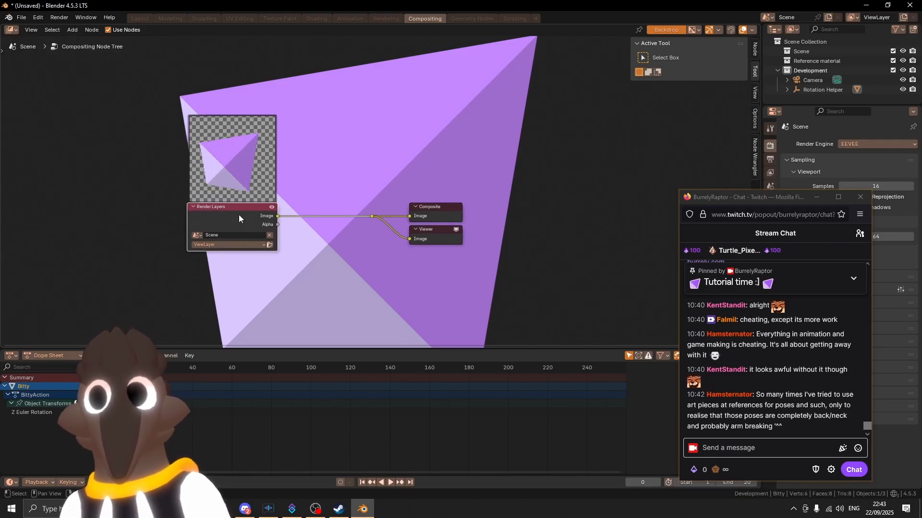
scroll(253, 211, "up", 2)
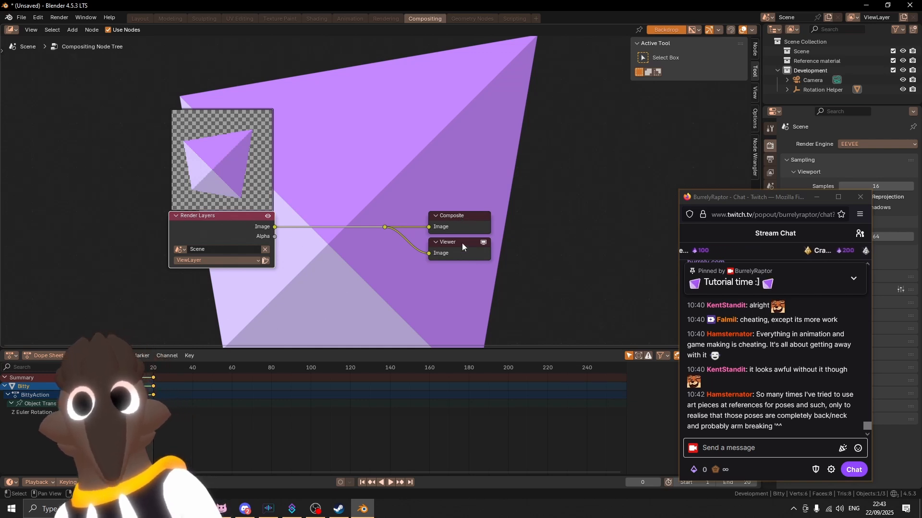
left_click(460, 218)
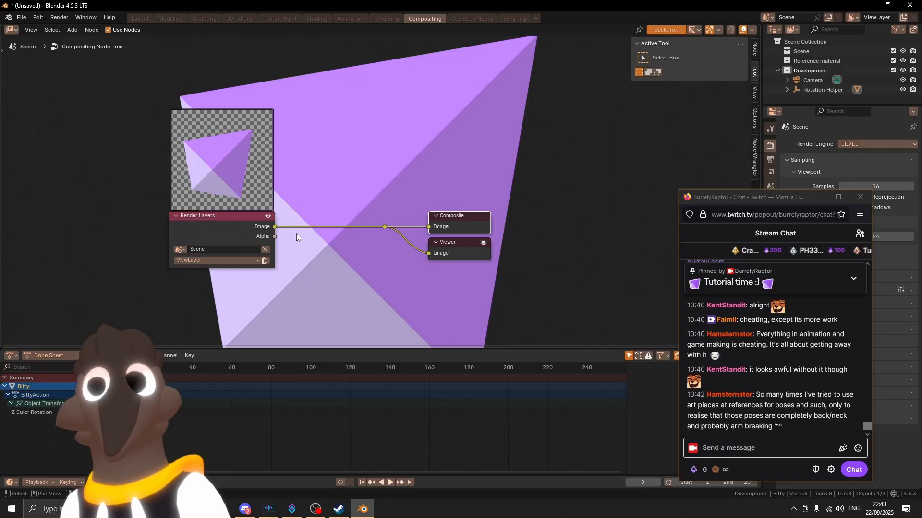
Move the Render Layers node farther from the Composite and Viewer nodes to make room for new nodes.
left_click(240, 217)
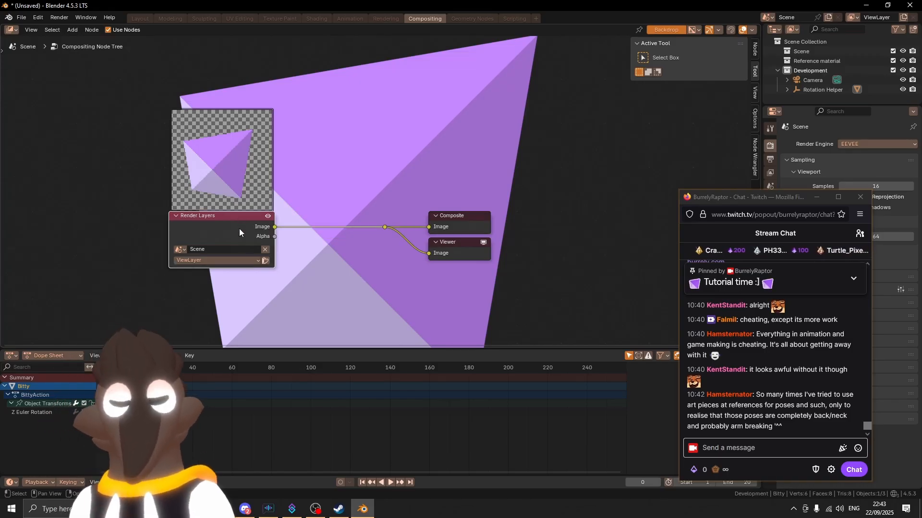
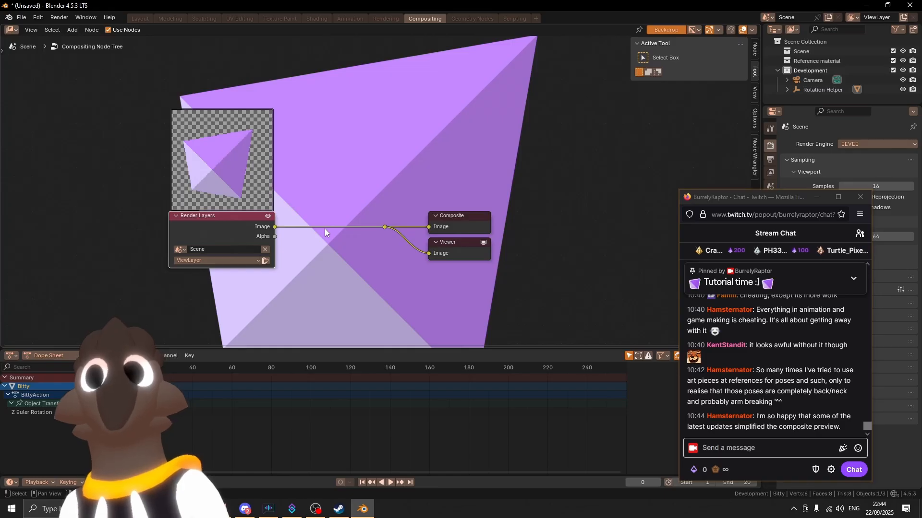
scroll(355, 211, "down", 2)
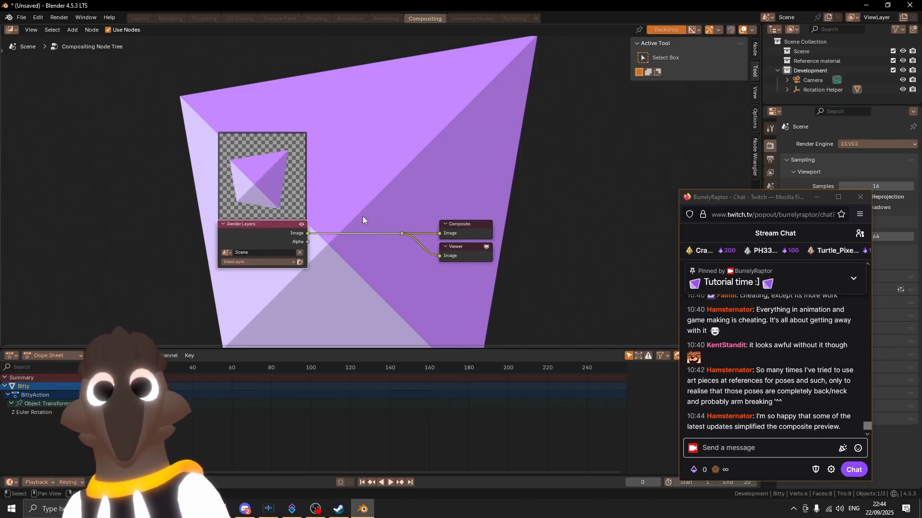
mouse_move(374, 214)
middle_mouse_down()
mouse_move(368, 223)
mouse_move(367, 211)
middle_mouse_up()
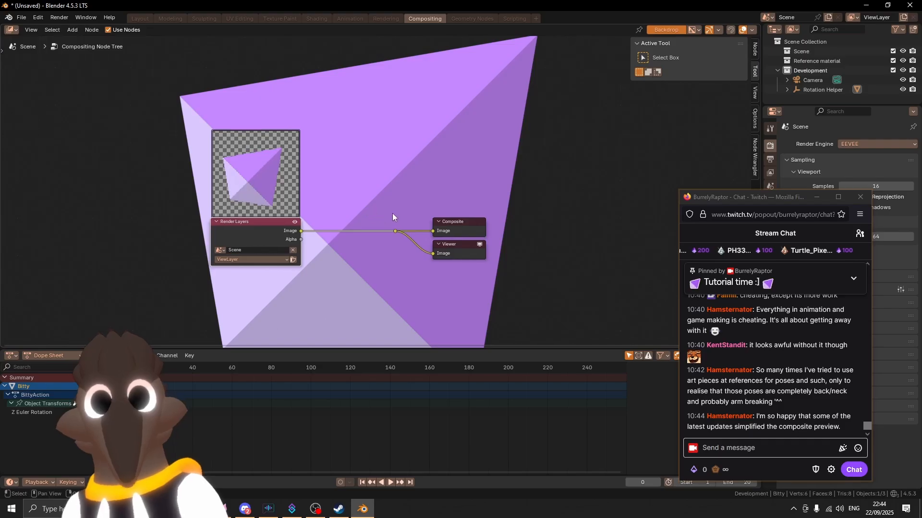
key("g")
left_click(247, 208)
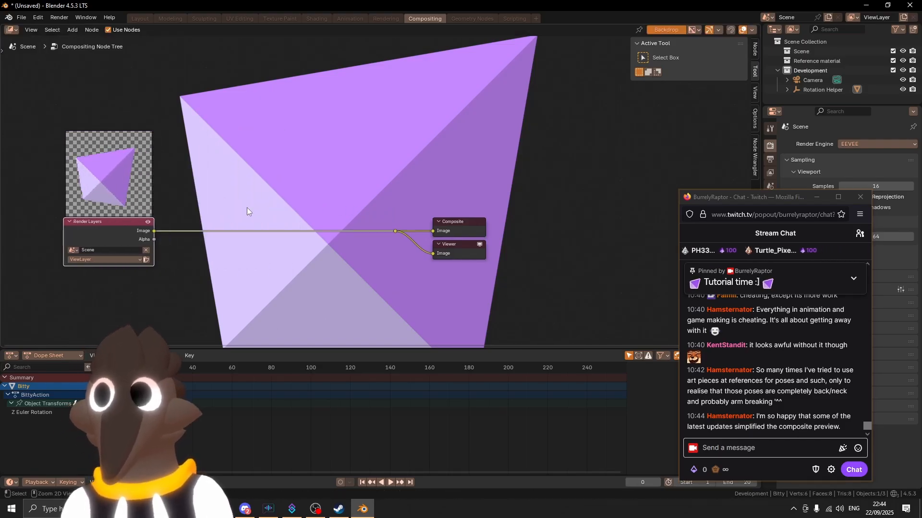
middle_click_drag(247, 208, 381, 195)
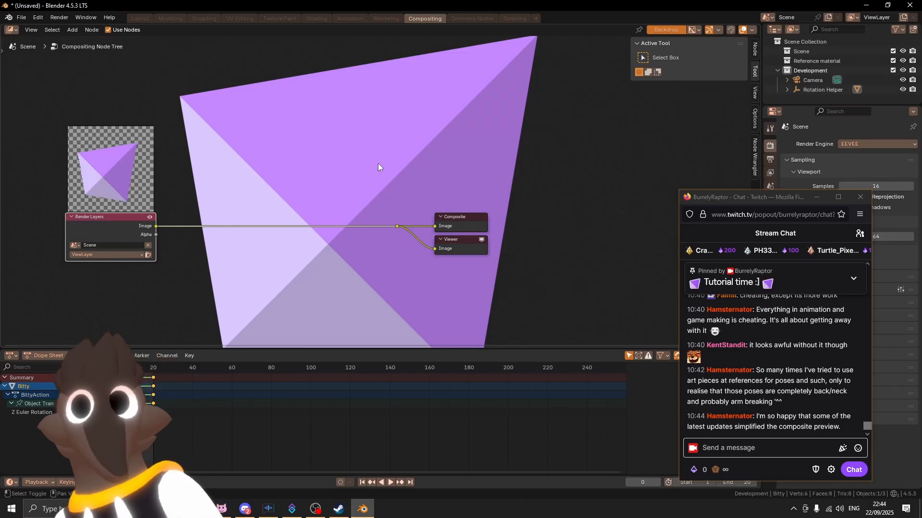
middle_click_drag(379, 167, 404, 181)
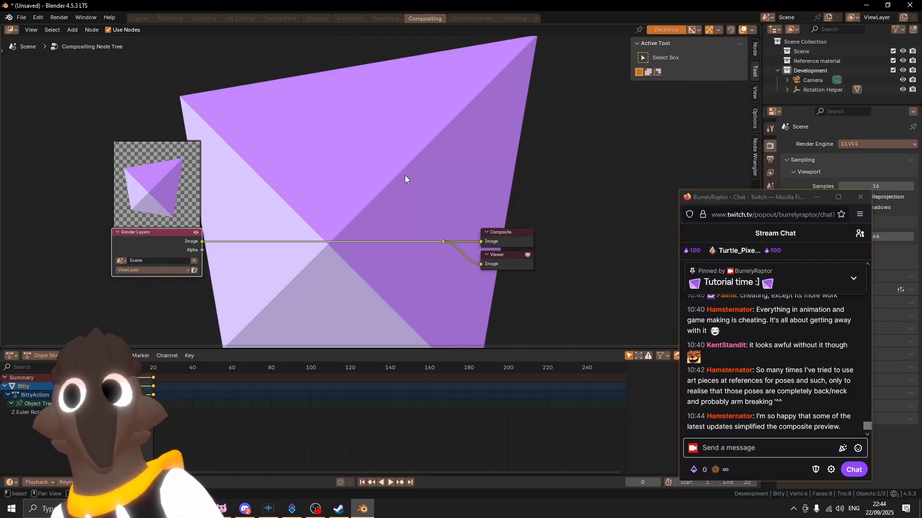
key("Home")
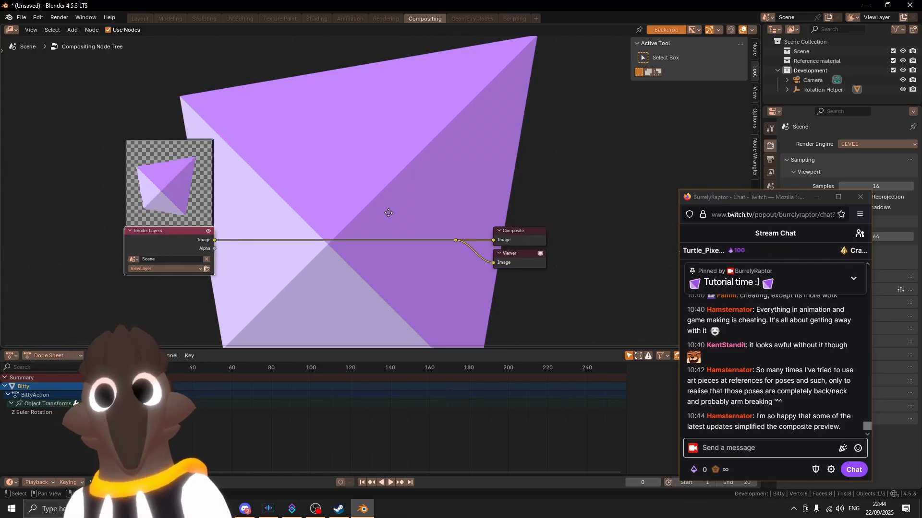
Add a Dilate/Erode filter node below the connection between the Render Layers and output nodes.
key("shift+a")
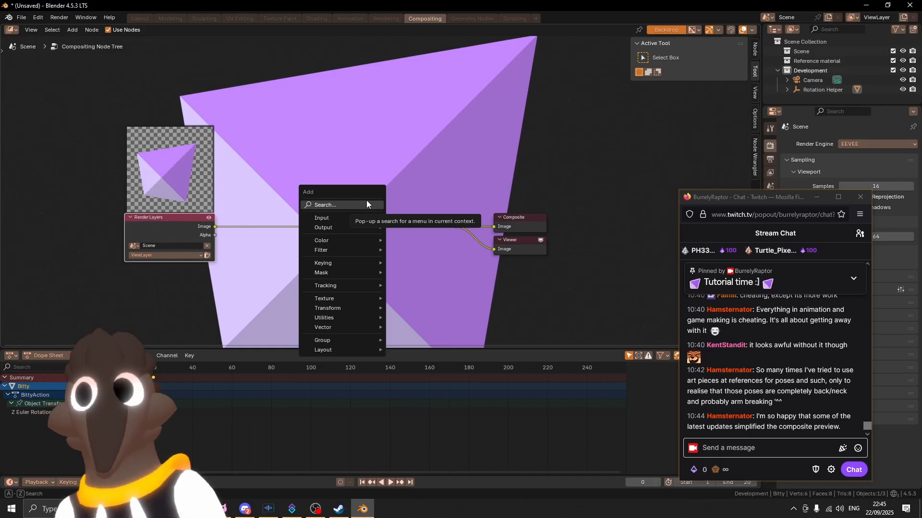
left_click(73, 31)
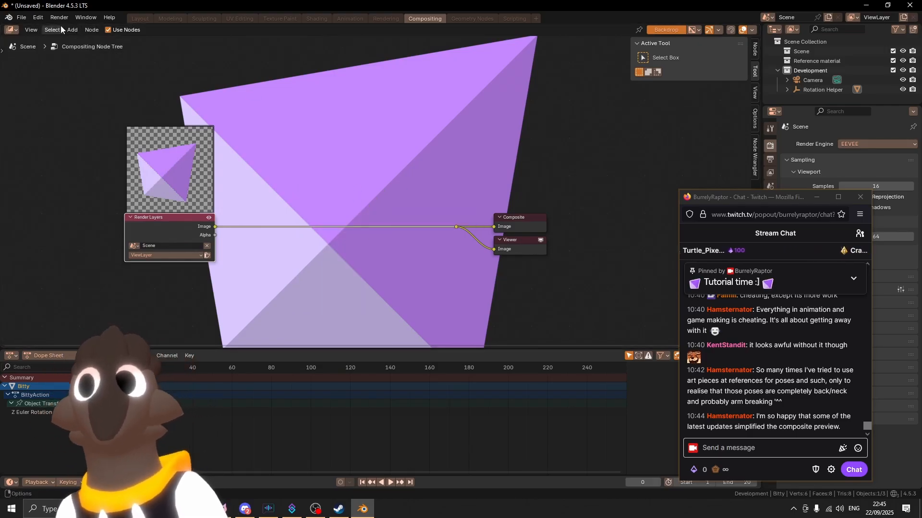
left_click(71, 30)
mouse_move(89, 73)
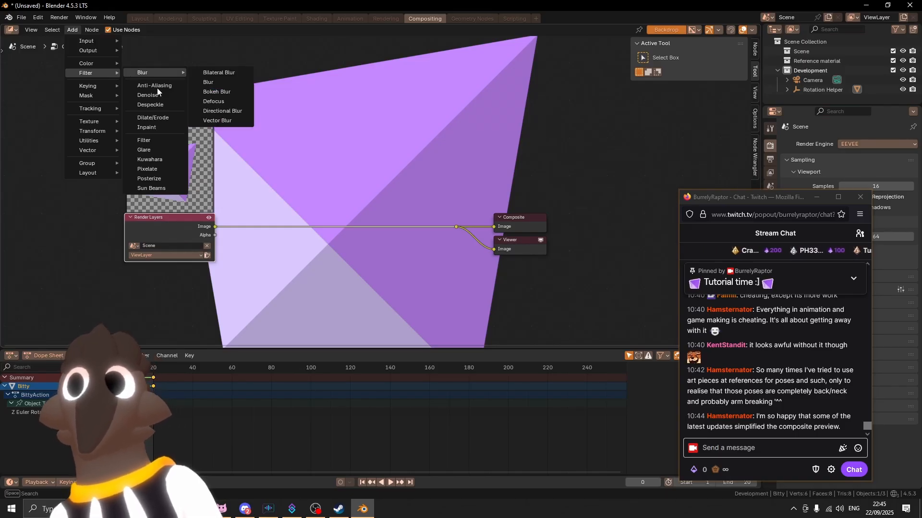
left_click(164, 120)
left_click(321, 257)
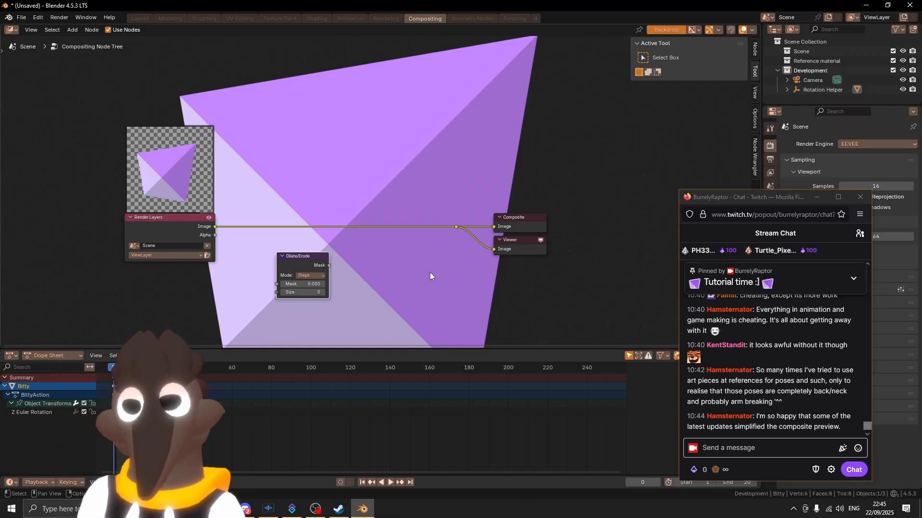
key("Home")
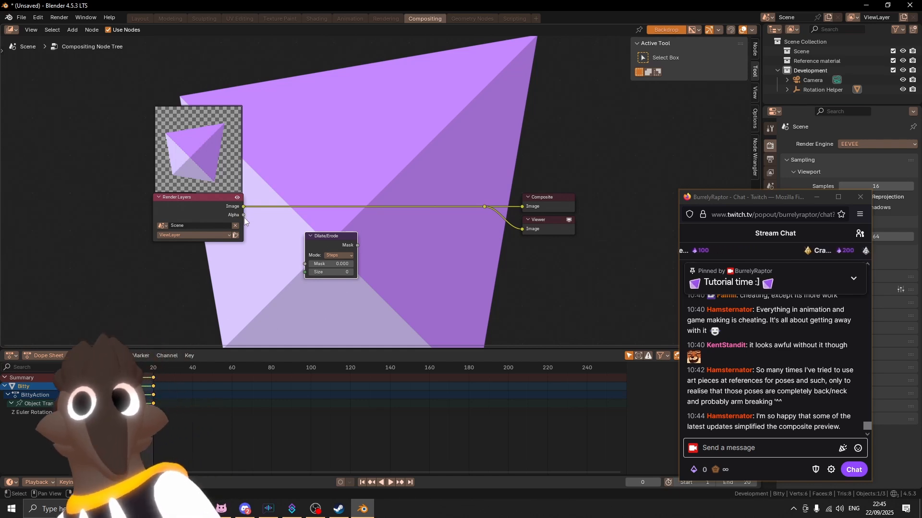
Connect the Alpha output of Render Layers to the Mask input of the Dilate/Erode node.
scroll(244, 217, "up", 1)
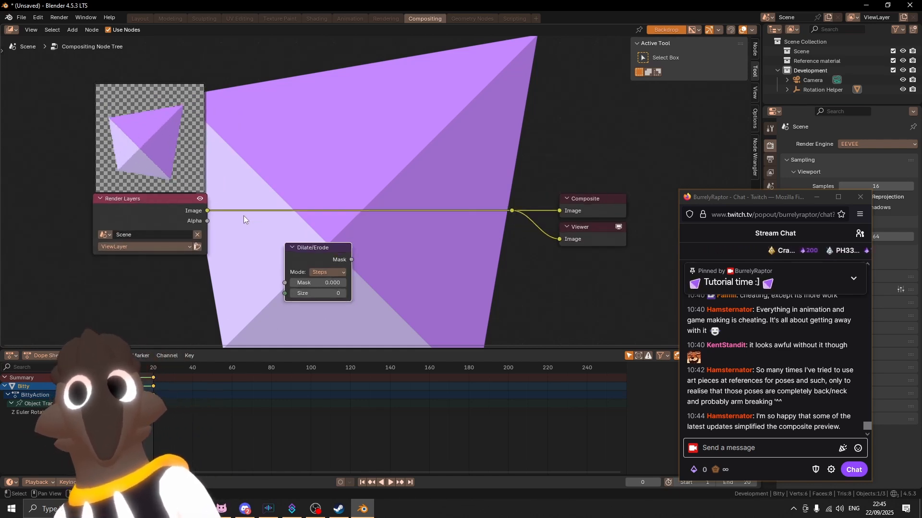
scroll(243, 215, "up", 2)
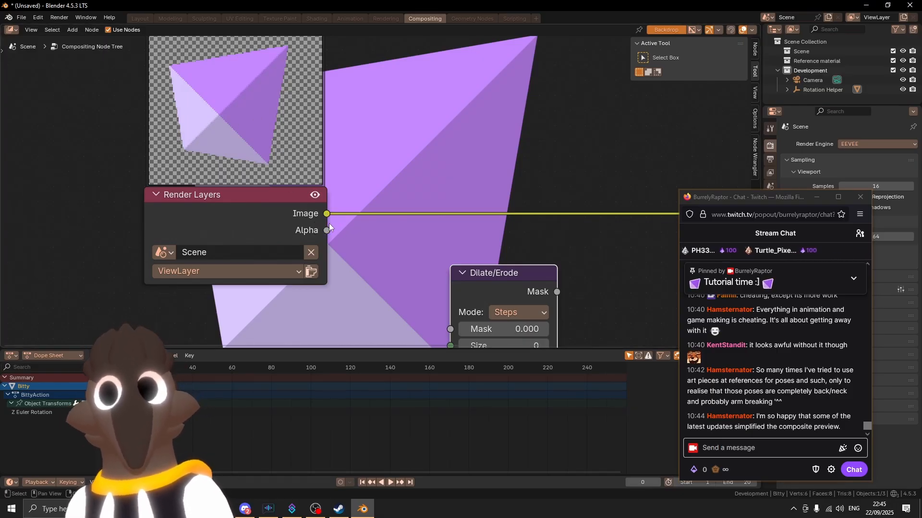
middle_click_drag(329, 228, 318, 221)
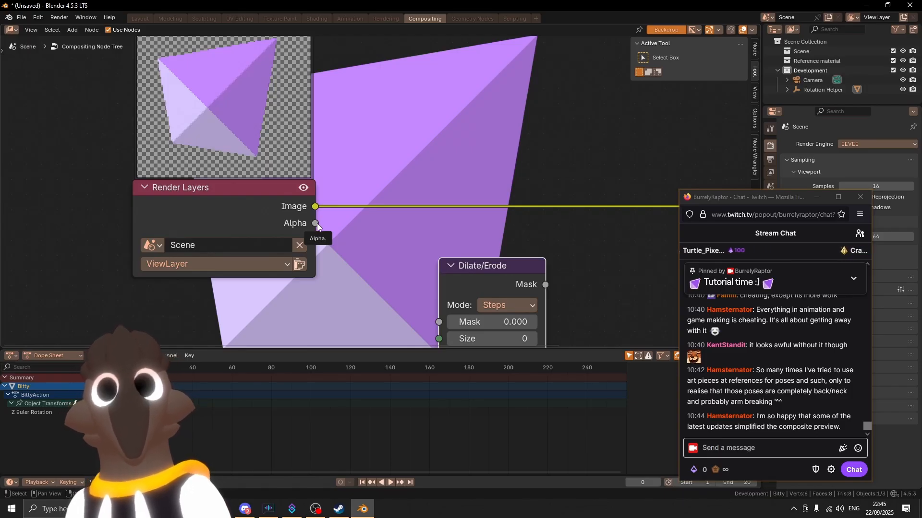
middle_click_drag(316, 225, 312, 221)
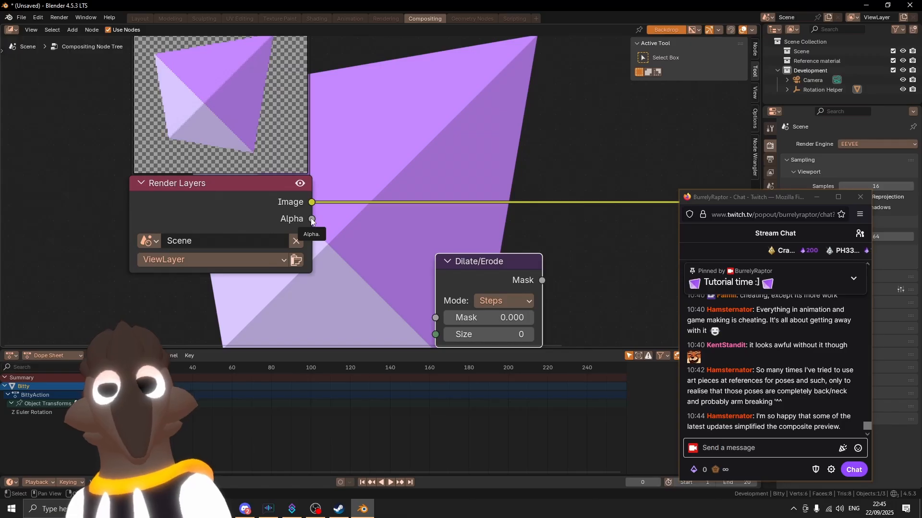
scroll(312, 221, "down", 1)
middle_click_drag(312, 221, 326, 237)
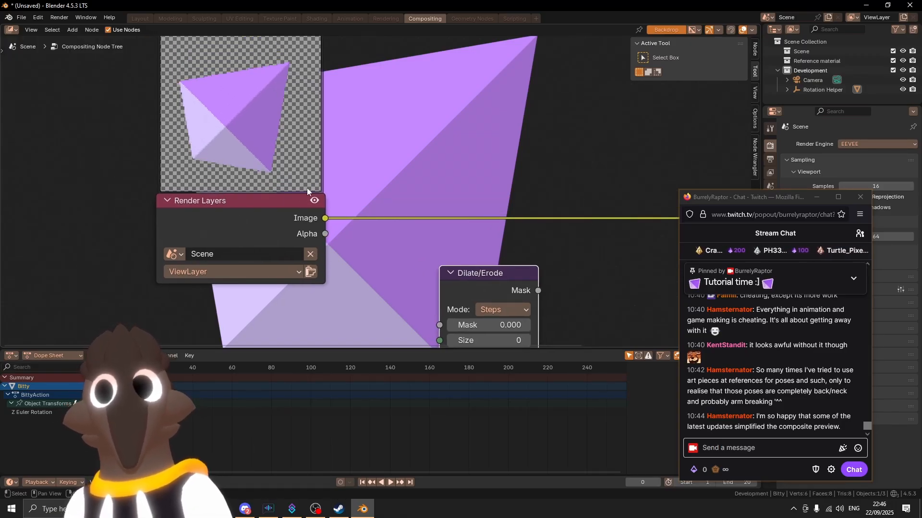
middle_click_drag(339, 263, 307, 244)
scroll(294, 226, "down", 1)
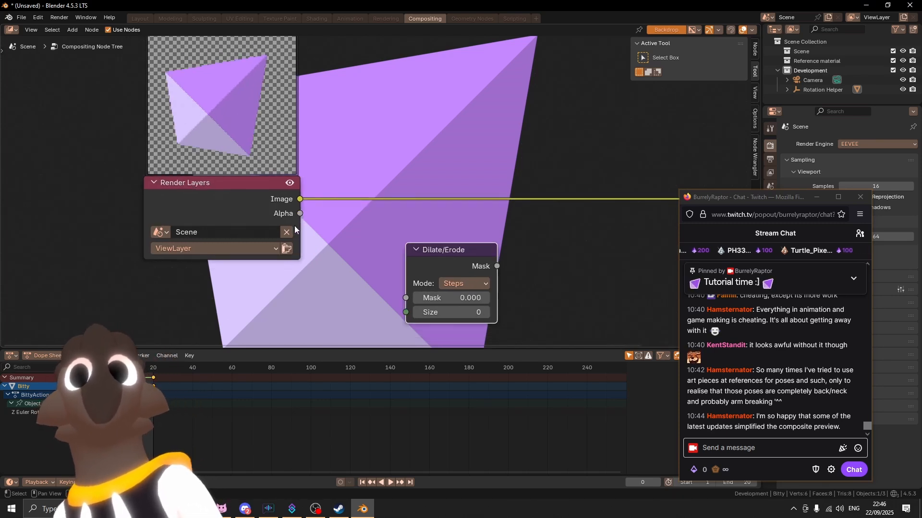
middle_click_drag(351, 221, 349, 217)
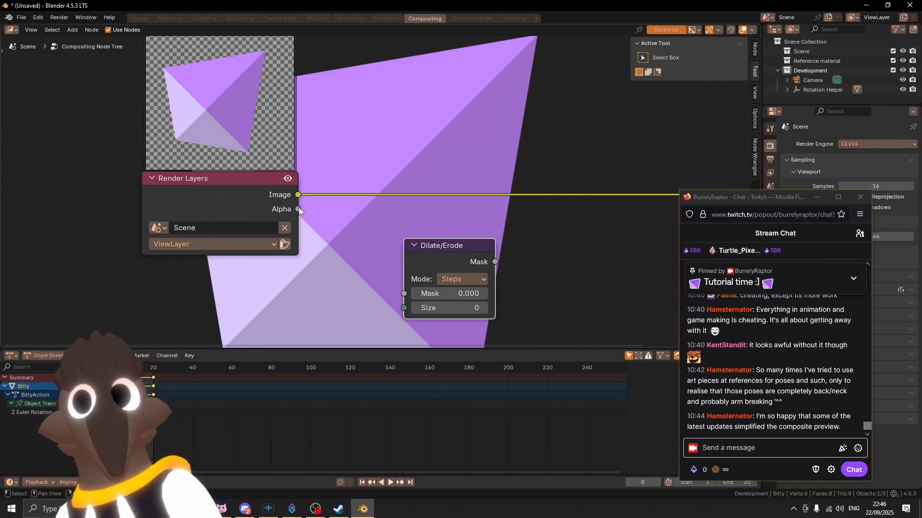
left_click_drag(298, 208, 405, 287)
Preview the Dilate/Erode mask through the Viewer node and place the Viewer below the Composite node.
middle_click_drag(508, 292, 453, 251)
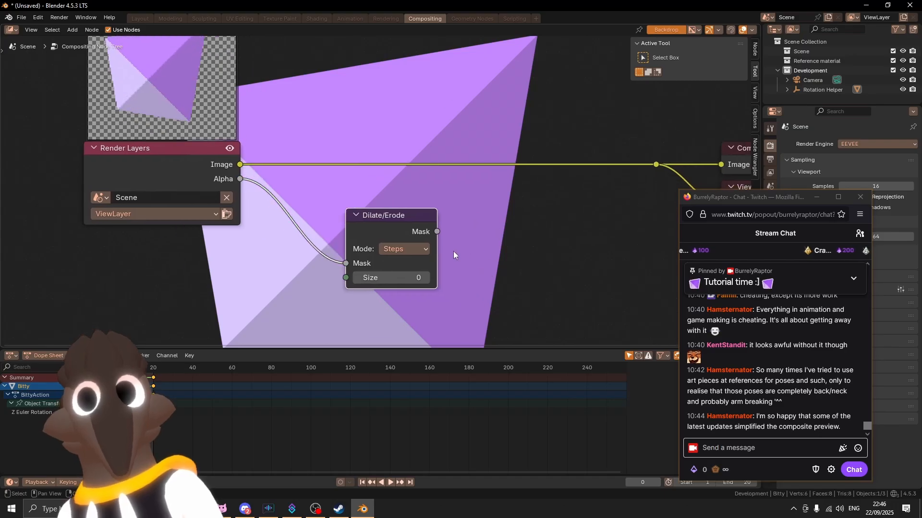
scroll(422, 192, "down", 1)
scroll(422, 192, "down", 1)
middle_click_drag(433, 210, 401, 183)
left_click(371, 217, "ctrl+shift")
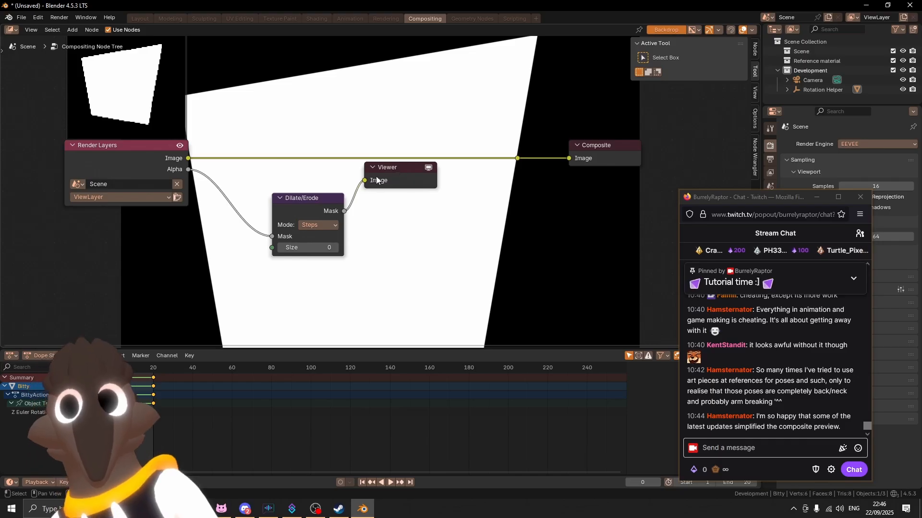
left_click_drag(395, 175, 555, 214)
Cut the Viewer's link, reconnect the Dilate/Erode Mask output to it manually, and undo that reconnection.
right_click_drag(475, 197, 455, 292, "ctrl")
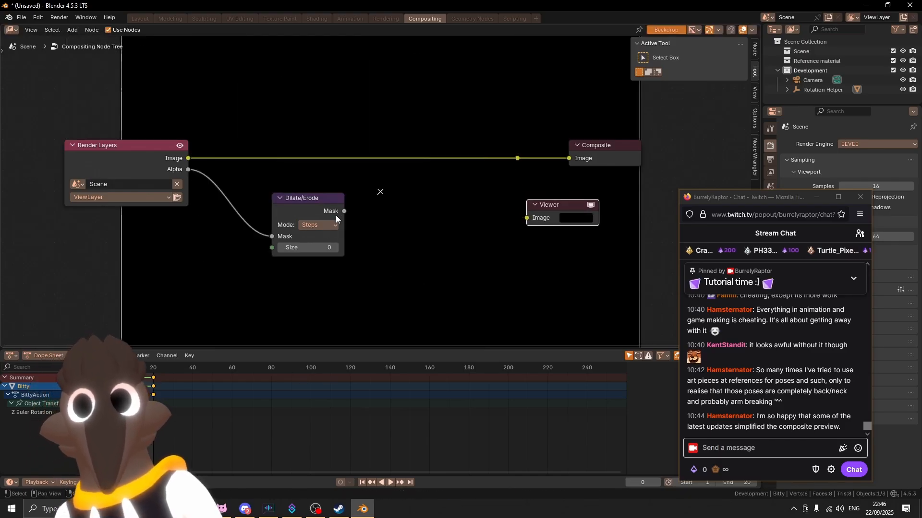
left_click_drag(344, 211, 527, 217)
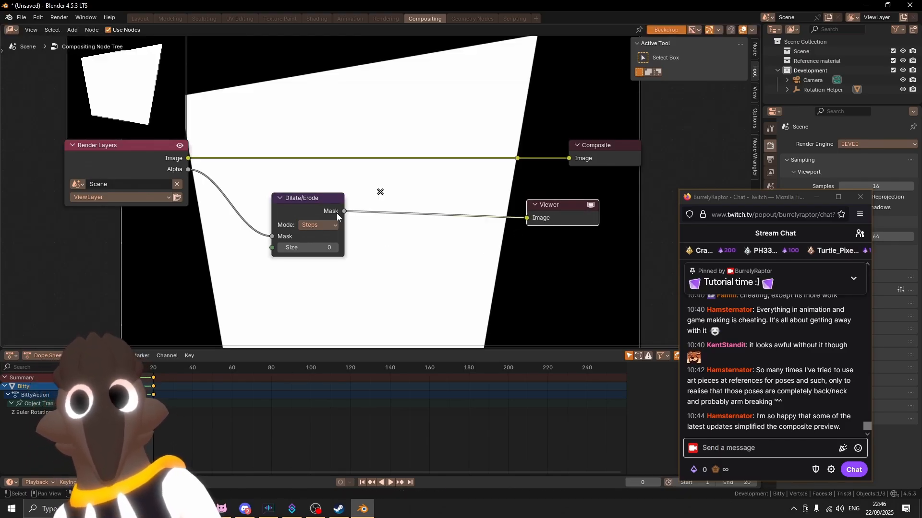
key("ctrl+z")
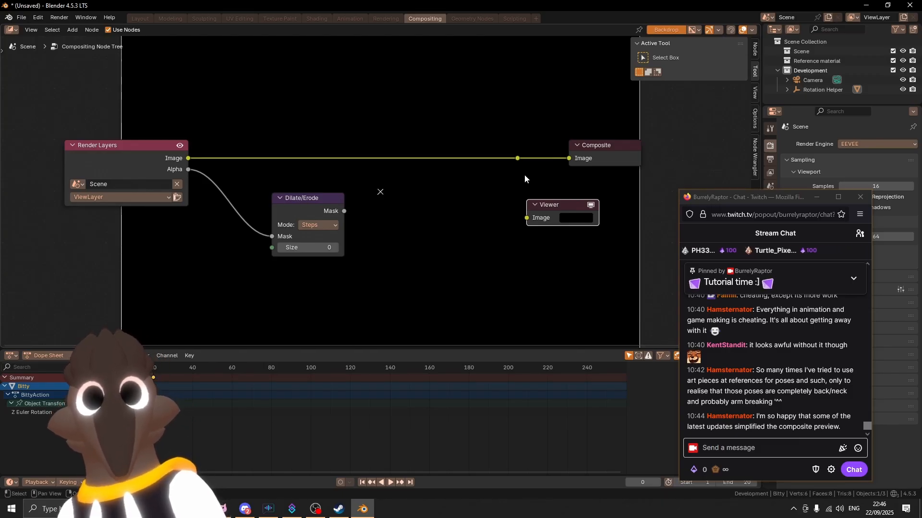
Shift the stream chat window clear of the nodes and preview the Dilate/Erode output in the Viewer with Node Wrangler's preview shortcut.
left_click_drag(753, 194, 767, 156)
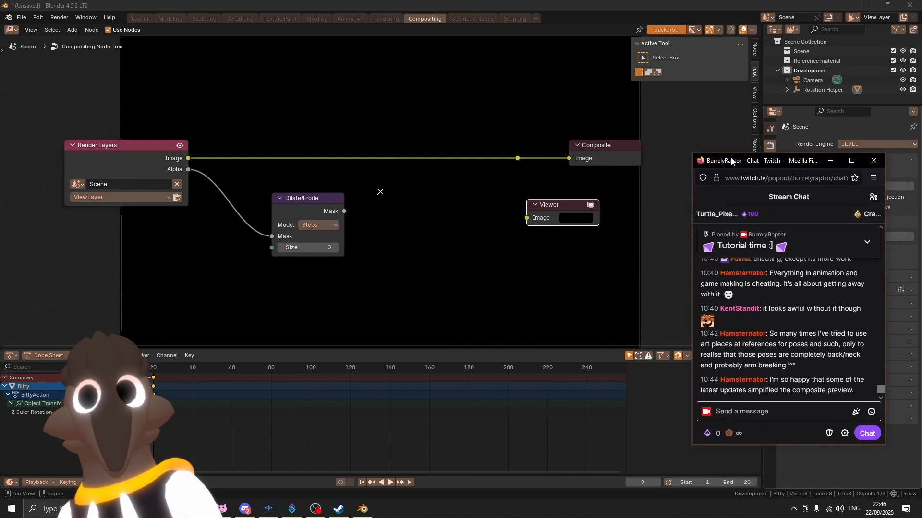
middle_click_drag(322, 186, 340, 211)
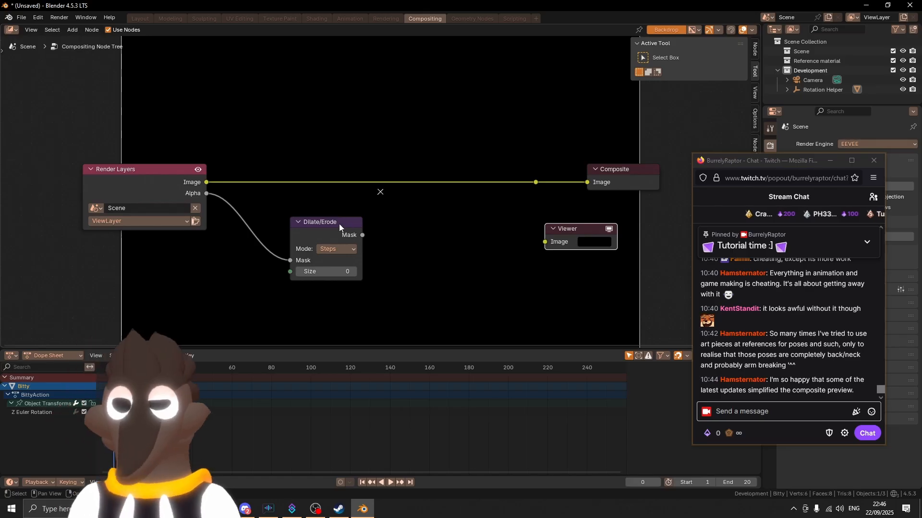
left_click(324, 223, "ctrl+shift")
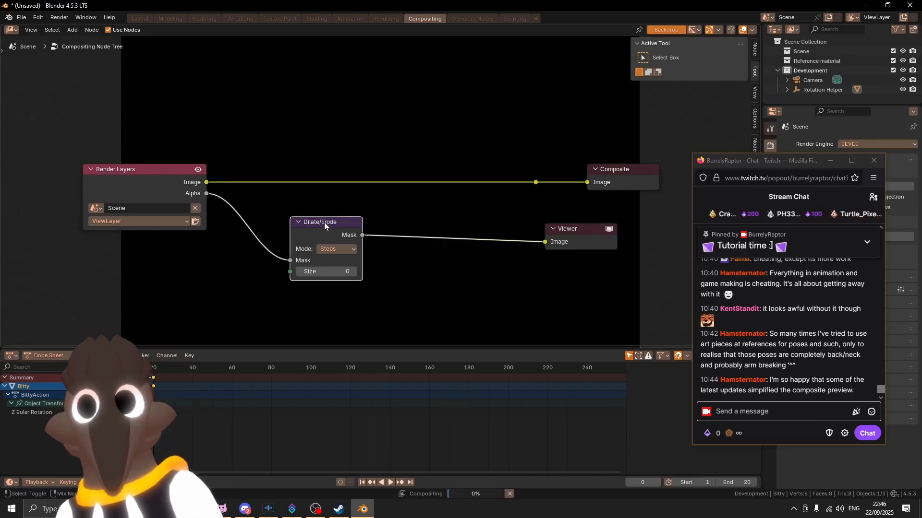
Set the Size of the Dilate/Erode node to 20 to expand the alpha mask.
middle_click_drag(470, 215, 509, 250)
scroll(509, 250, "down", 3)
middle_click_drag(464, 215, 468, 231)
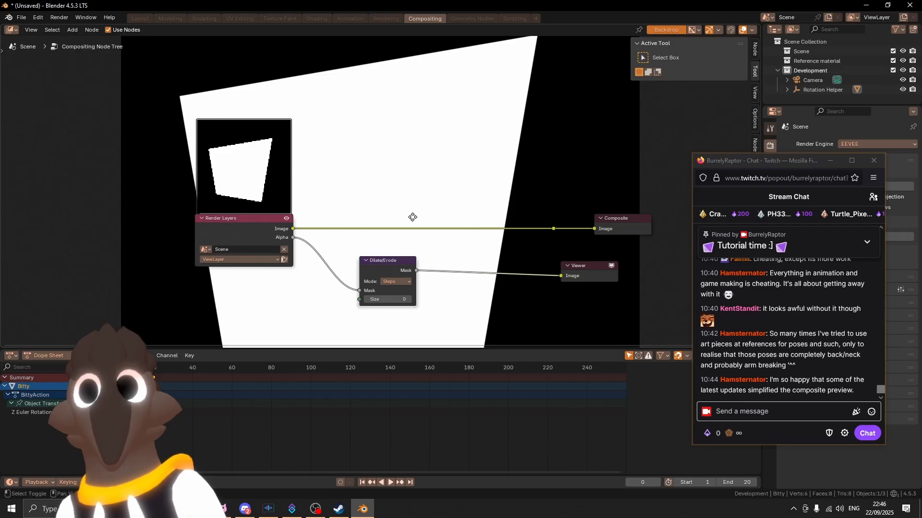
middle_click_drag(411, 216, 364, 205)
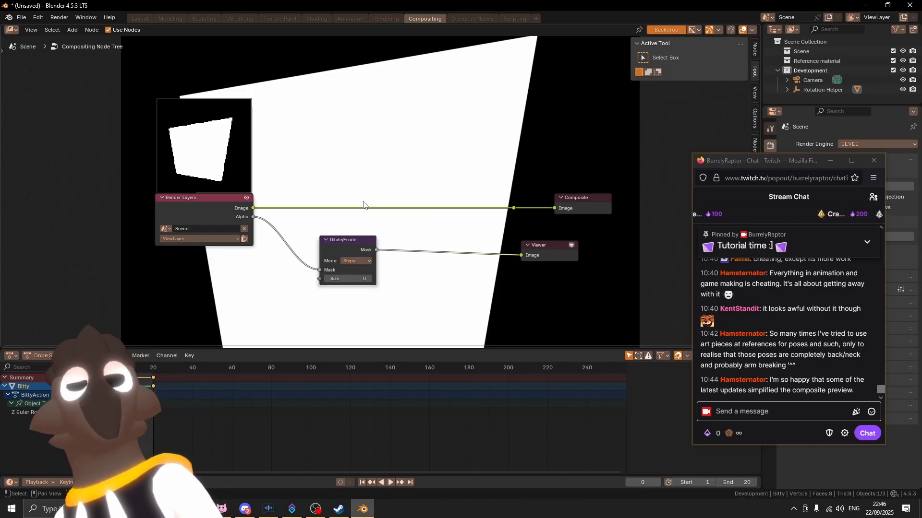
mouse_move(344, 278)
left_mouse_down()
mouse_move(398, 277)
mouse_move(292, 277)
mouse_move(344, 277)
left_mouse_up()
left_click(344, 278)
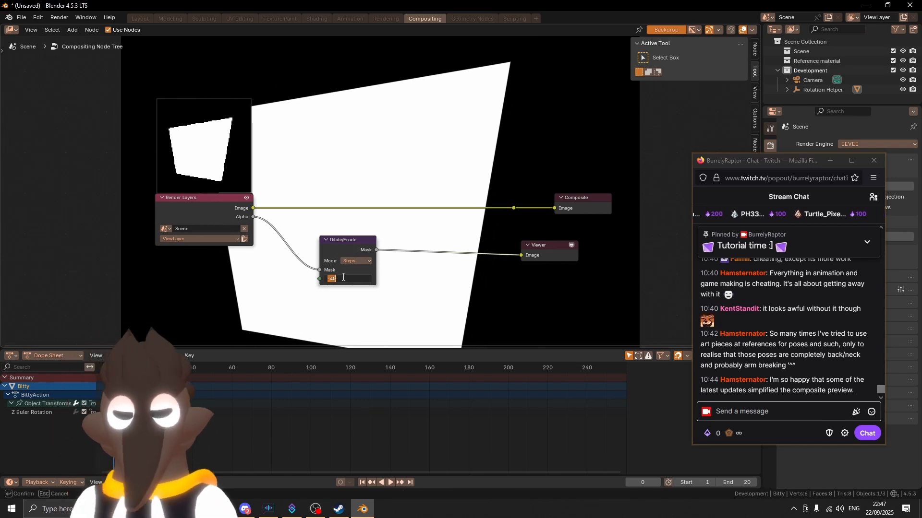
type("20")
key("Return")
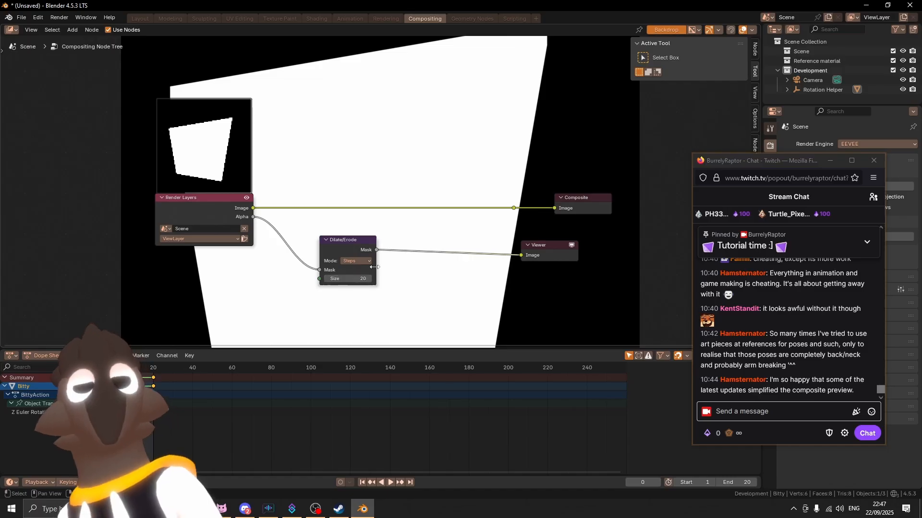
middle_click_drag(384, 223, 402, 223)
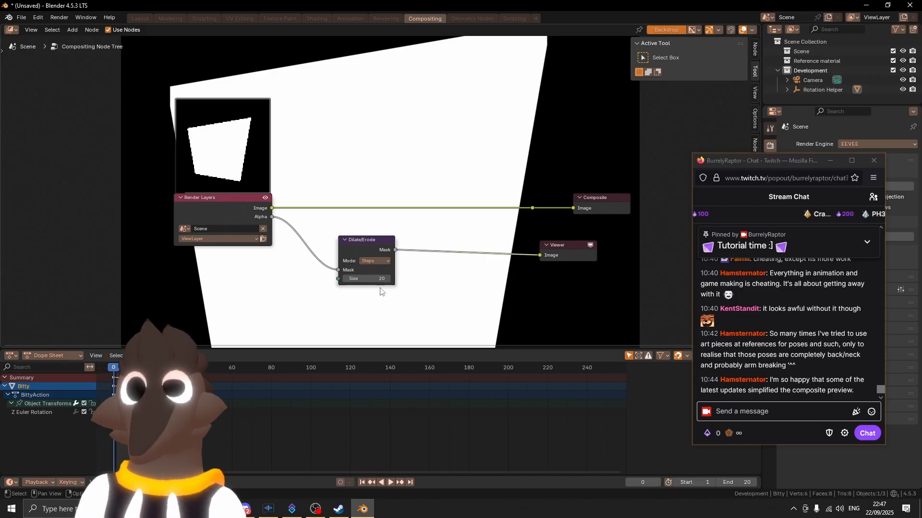
middle_click_drag(414, 200, 428, 181)
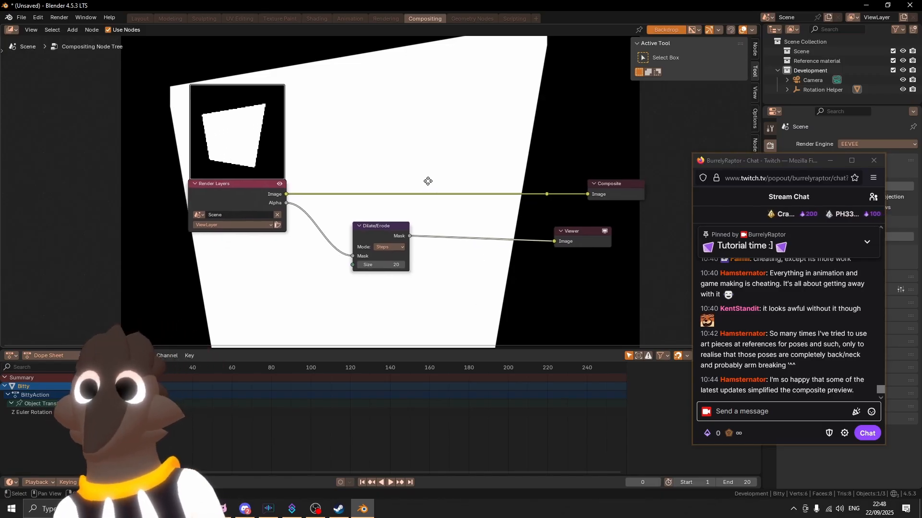
scroll(418, 142, "down", 2)
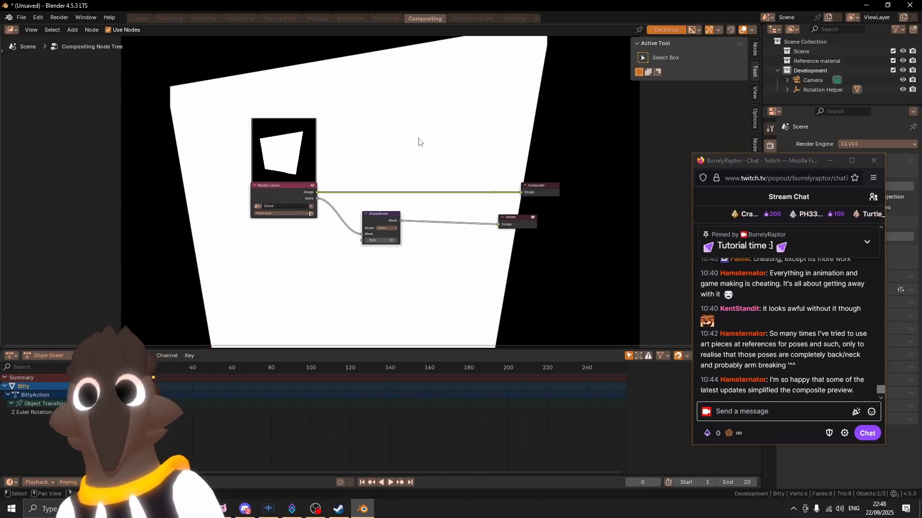
scroll(418, 138, "down", 2)
middle_click_drag(420, 137, 432, 144)
scroll(432, 145, "up", 2)
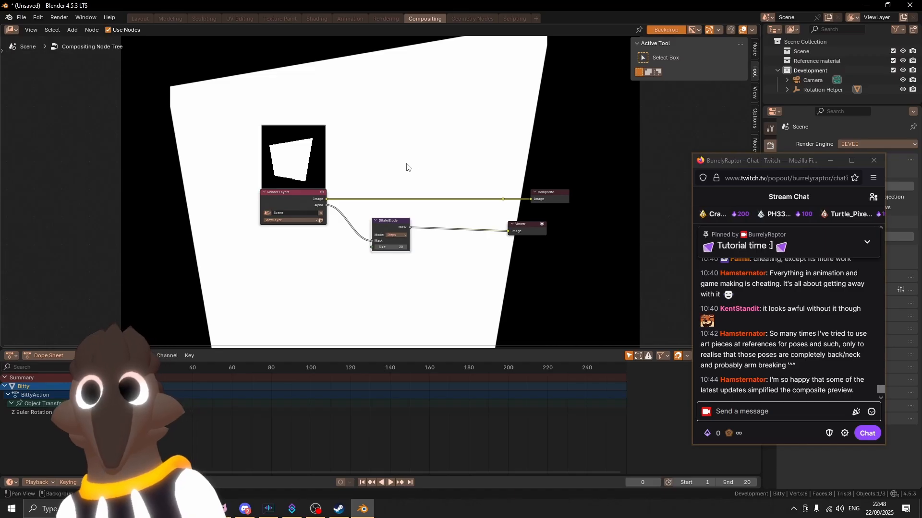
Look up the backdrop zoom commands, zoom the backdrop out until the whole mask image fits, and reposition it.
scroll(406, 163, "down", 1, "alt")
scroll(406, 164, "down", 1, "ctrl")
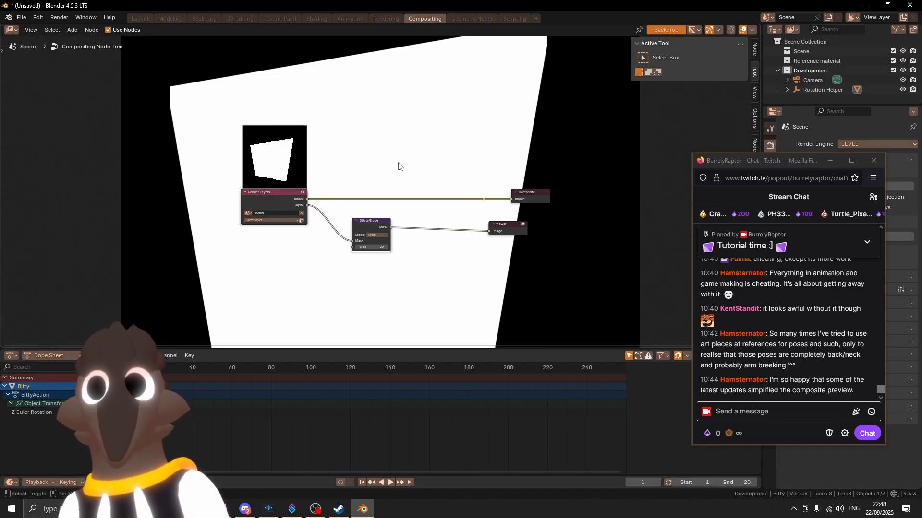
middle_click_drag(398, 167, 406, 164)
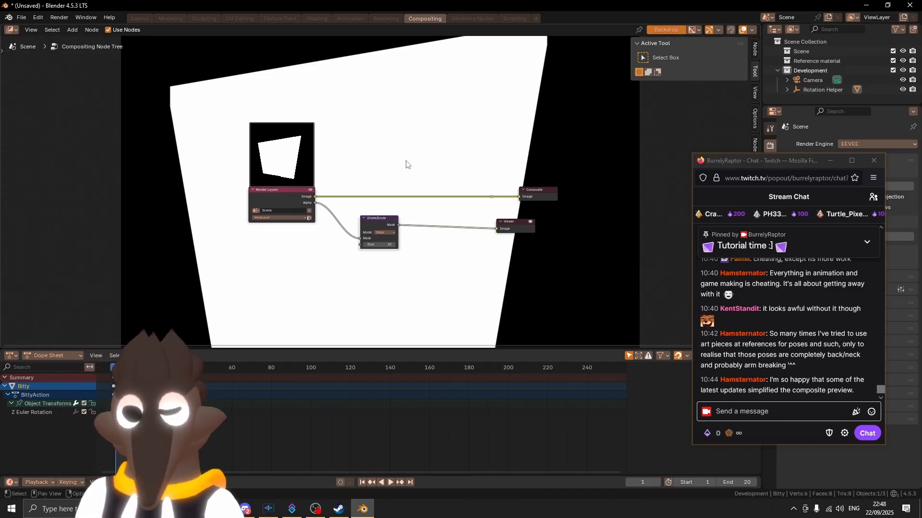
key("F3")
type("zoom")
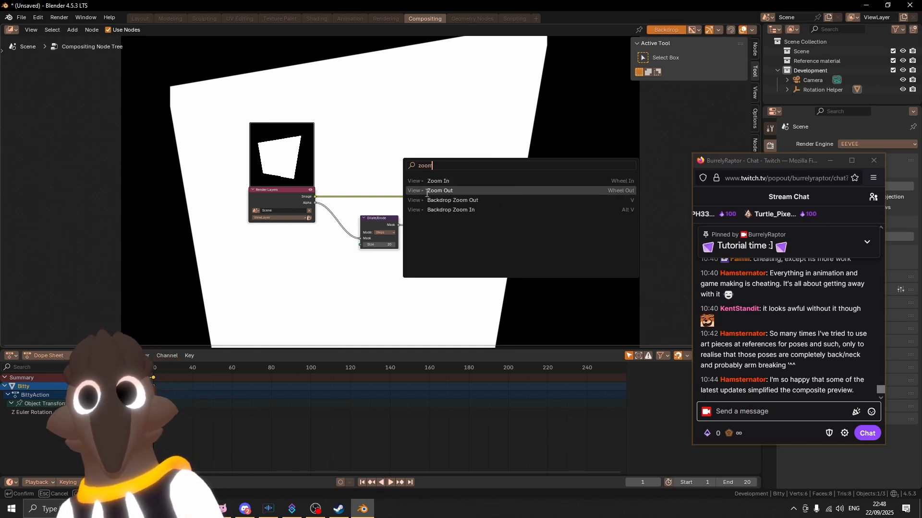
left_click(473, 204)
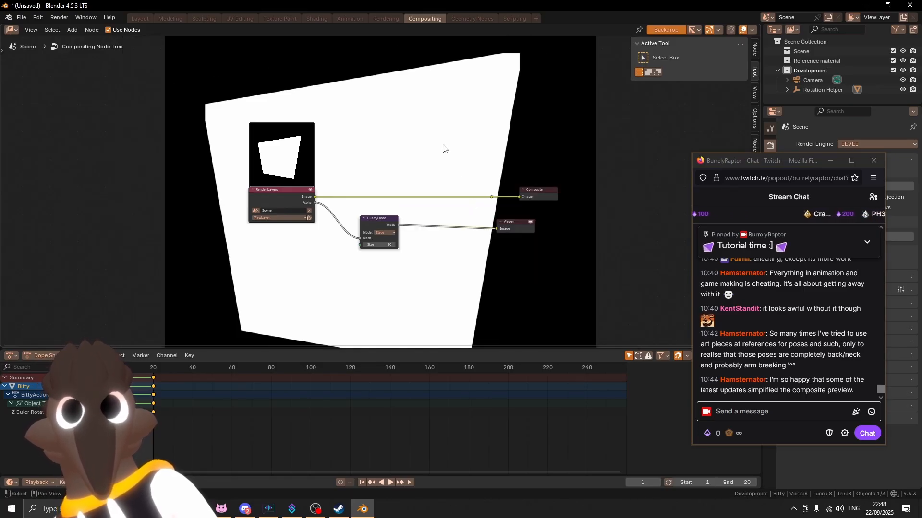
key("alt+v")
key("alt+v")
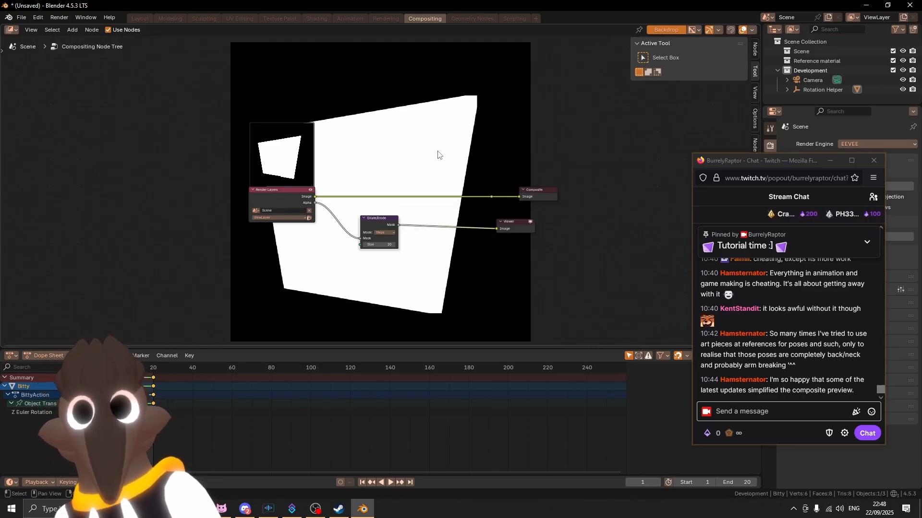
middle_click_drag(445, 159, 456, 147, "alt")
scroll(478, 181, "up", 2)
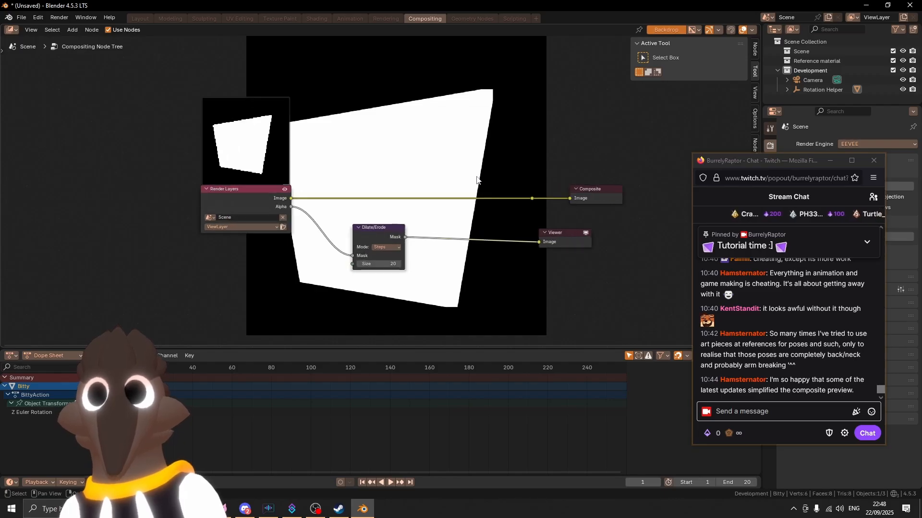
Preview the Render Layers node's Image output in the Viewer with Node Wrangler.
middle_click_drag(478, 181, 486, 181)
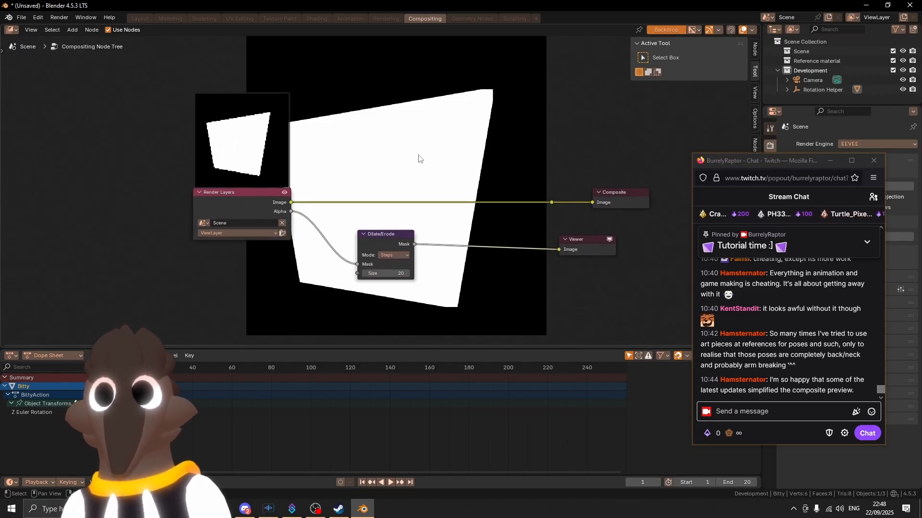
scroll(418, 204, "up", 2)
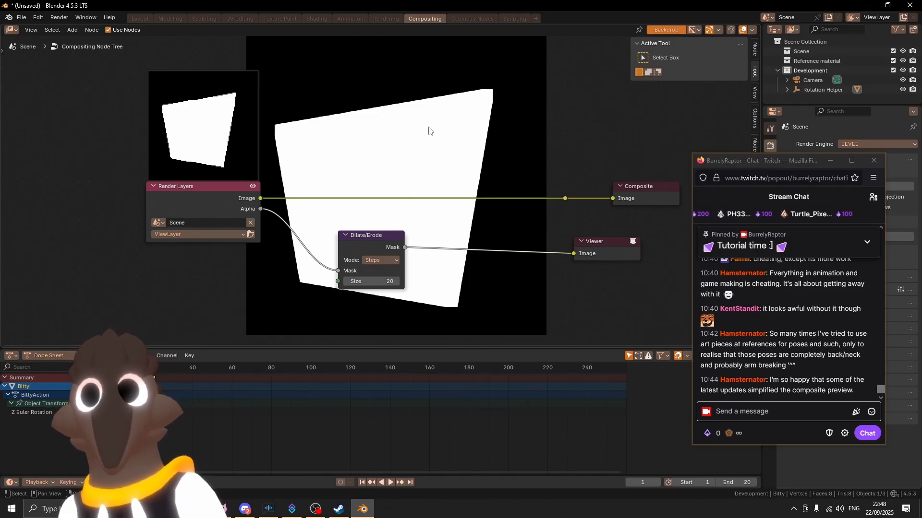
middle_click_drag(413, 144, 420, 147)
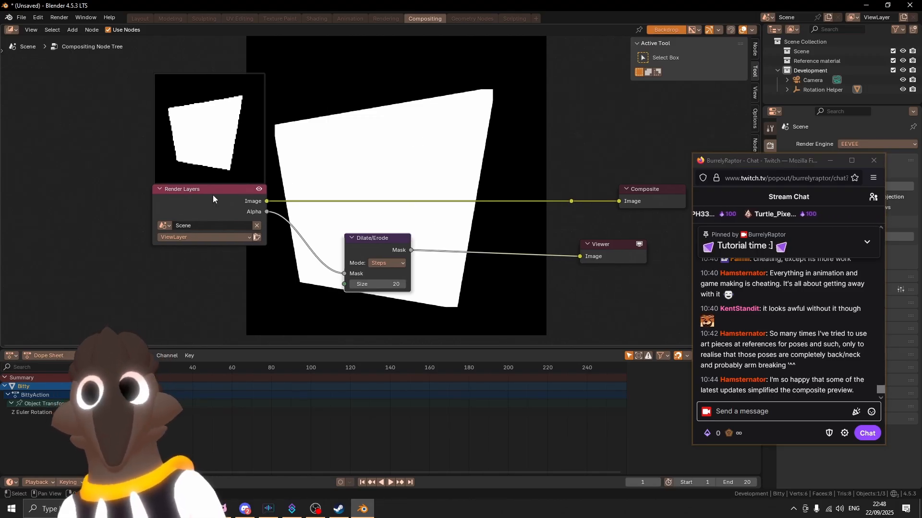
left_click(245, 197, "ctrl+shift")
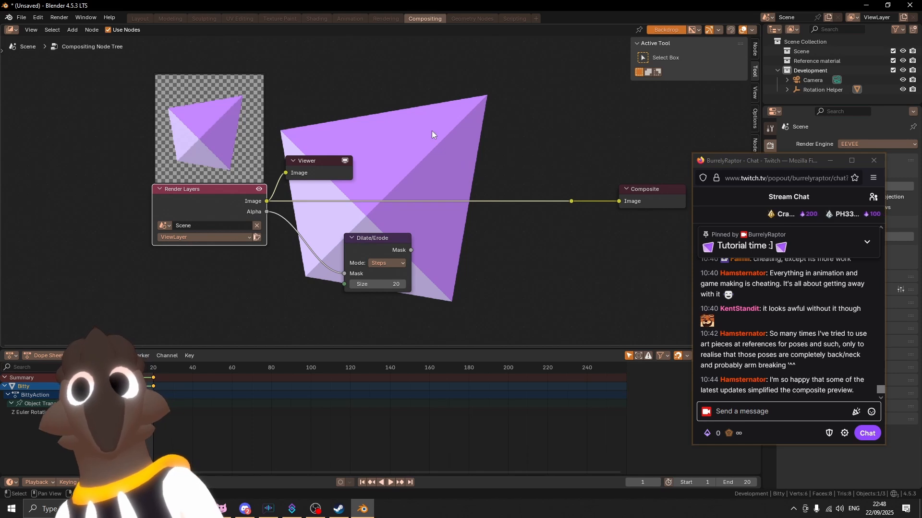
middle_click_drag(431, 131, 429, 136)
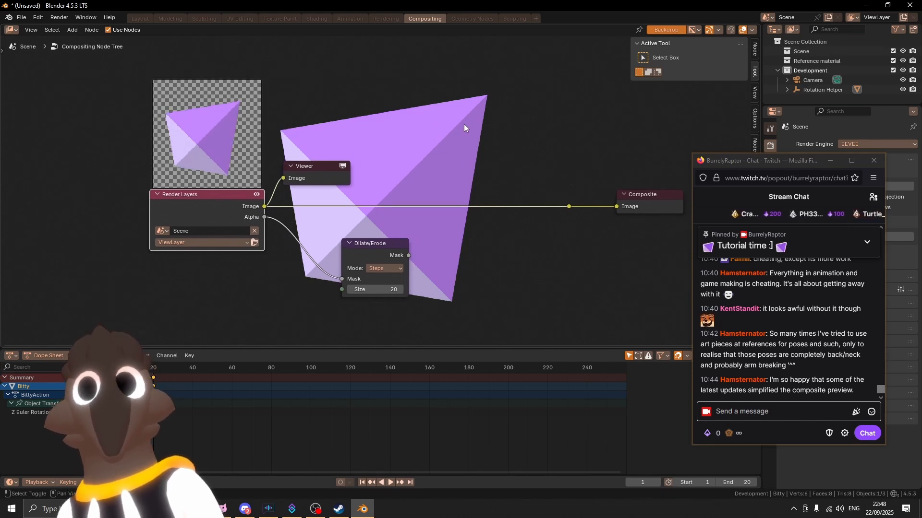
key("shift+a")
left_click(471, 122)
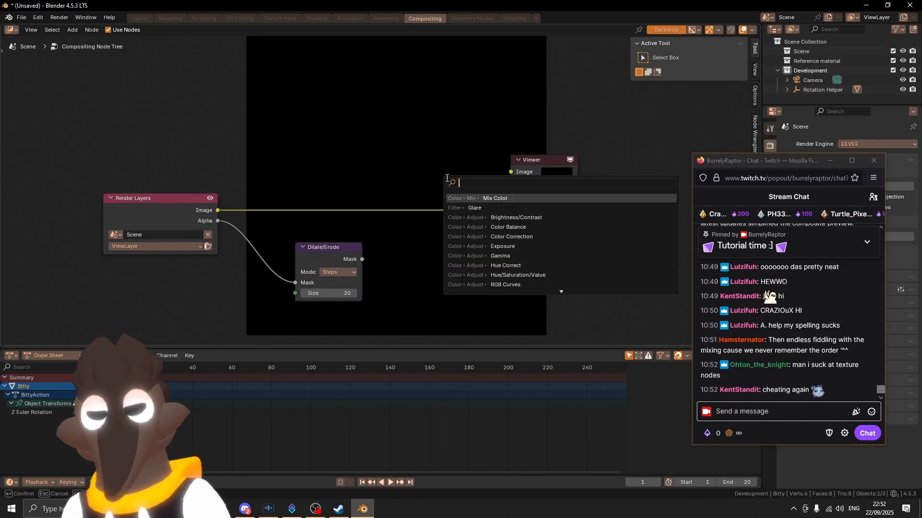
type("alpha")
key("Return")
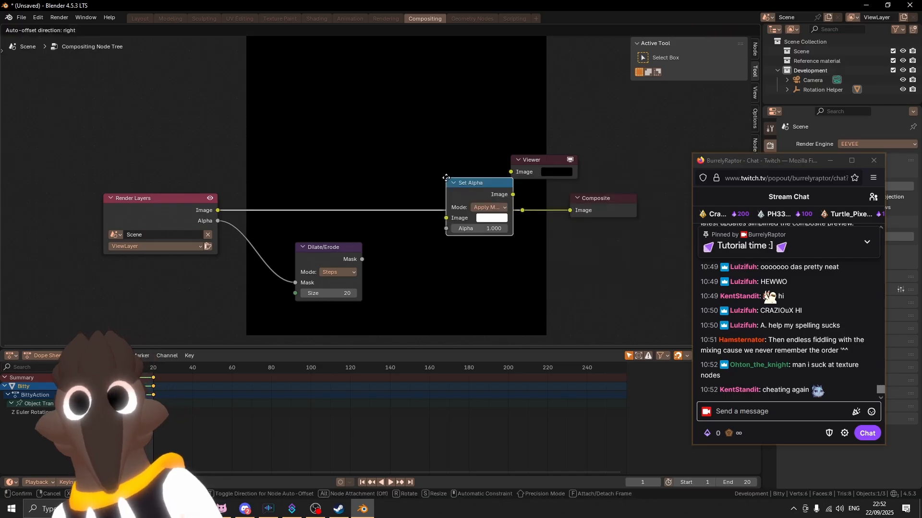
left_click(379, 241)
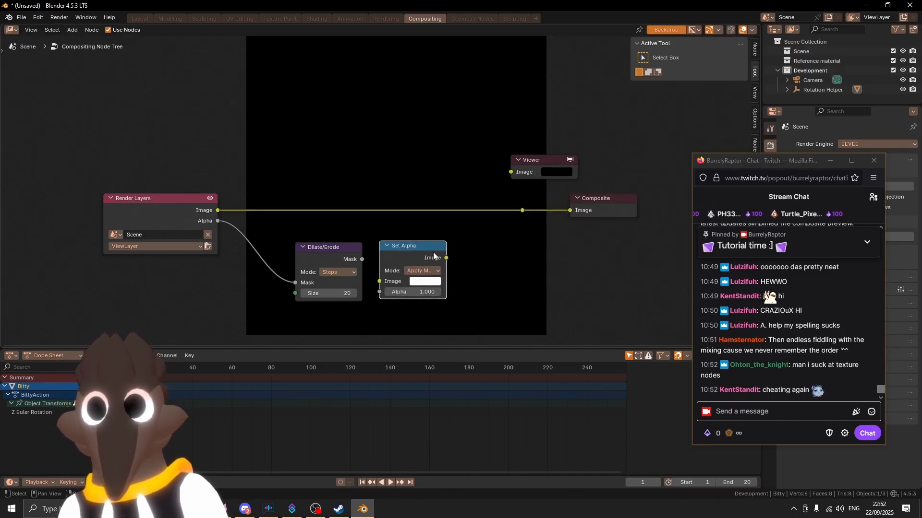
key("x")
Add an Alpha Over node beside the Dilate/Erode node.
key("shift+a")
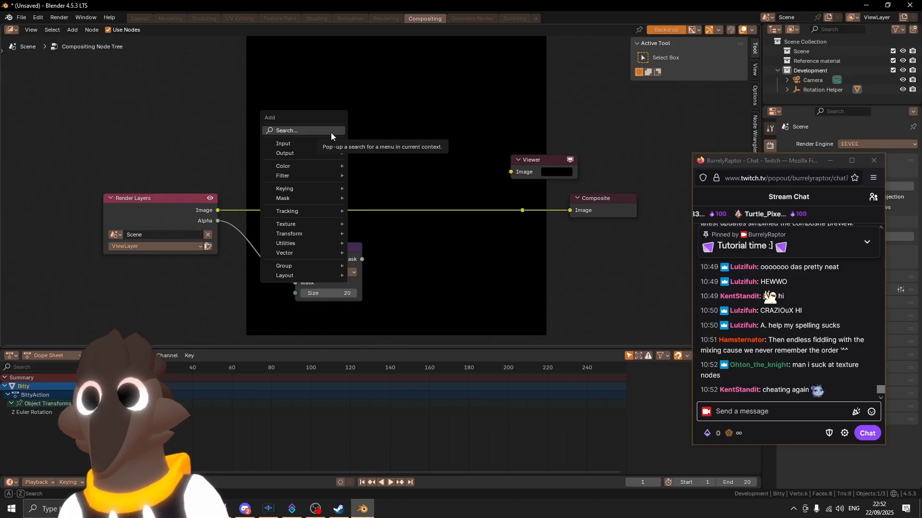
left_click(330, 130)
type("alpha o")
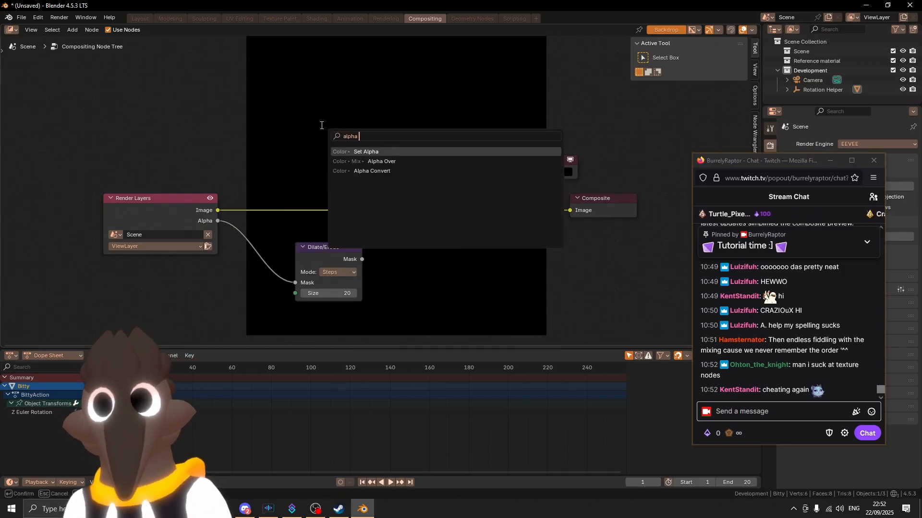
key("Return")
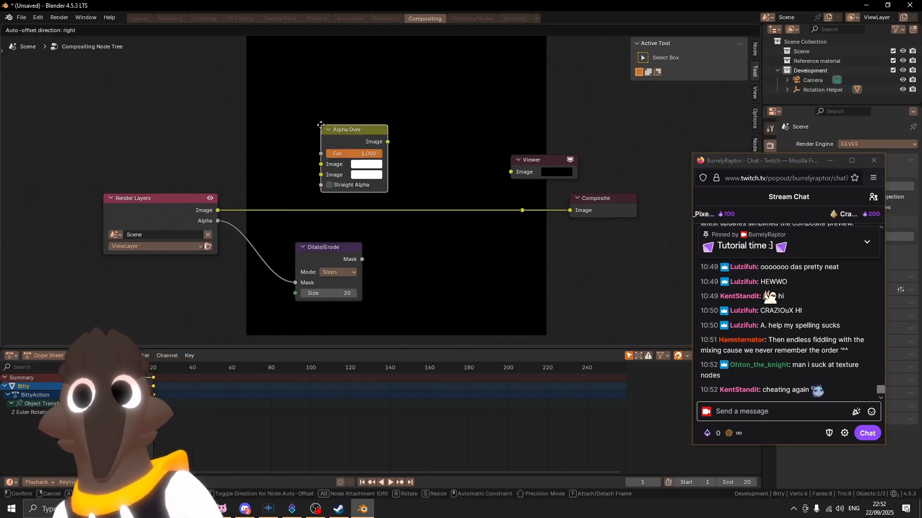
left_click(397, 240)
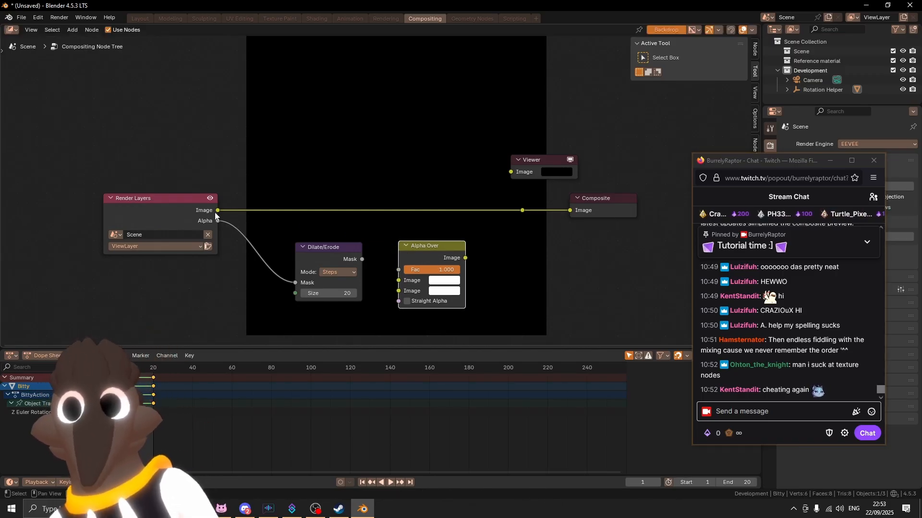
Link the Dilate/Erode Mask and rendered Image into Alpha Over's first and second Image inputs, and its output to the Viewer, placed above Composite.
left_click_drag(487, 232, 510, 173)
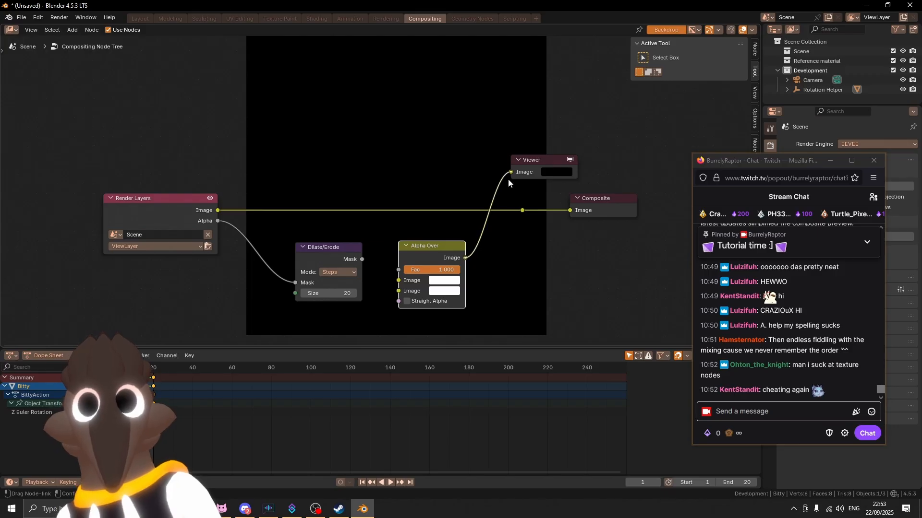
left_click_drag(361, 260, 398, 281)
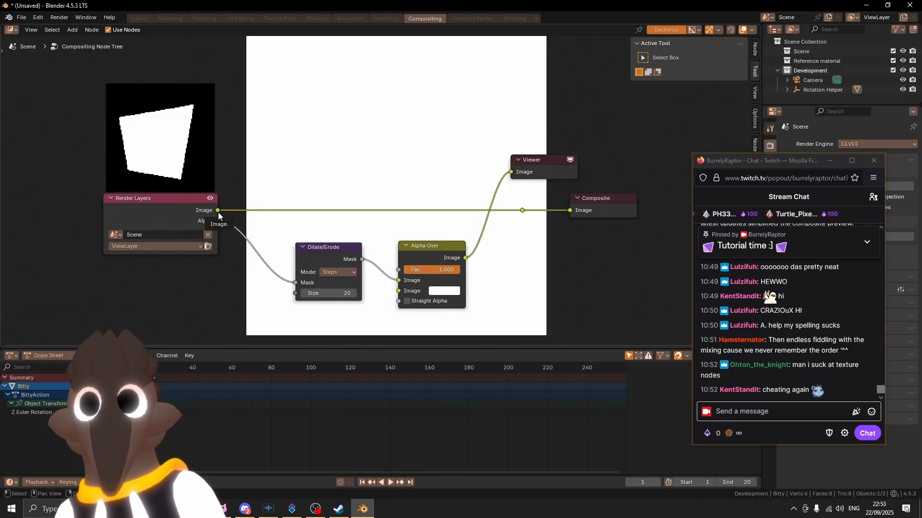
left_click_drag(220, 211, 399, 290)
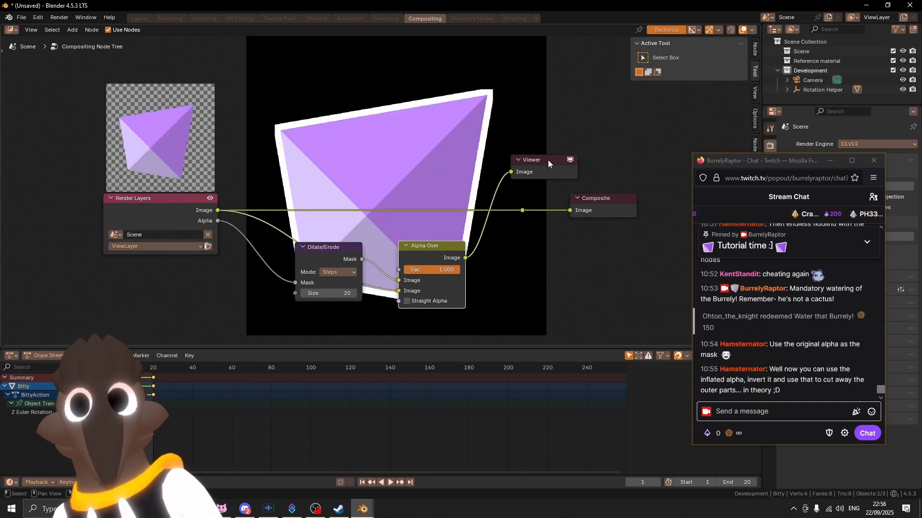
left_click_drag(548, 160, 610, 170)
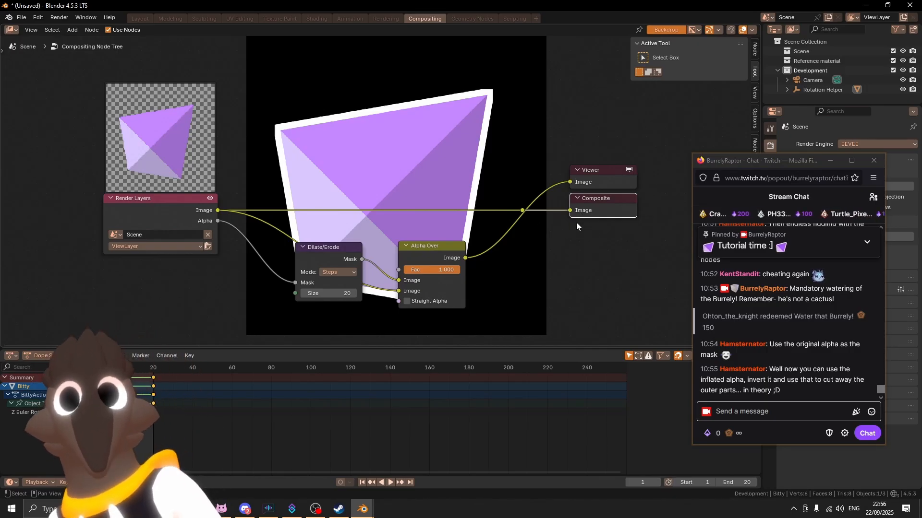
middle_click_drag(571, 230, 562, 254)
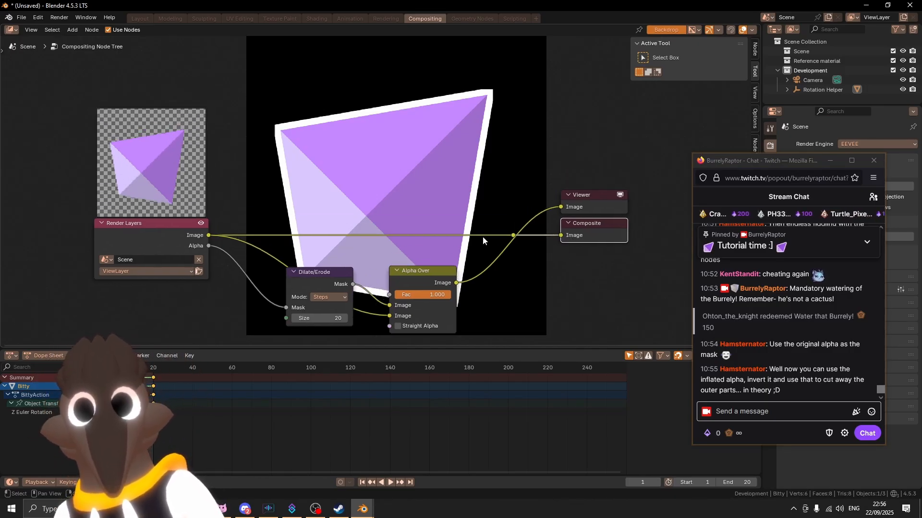
Check the finished compositor node setup in the Emotes.blend window and return to the unsaved project.
key("alt+Tab")
key("alt+Tab")
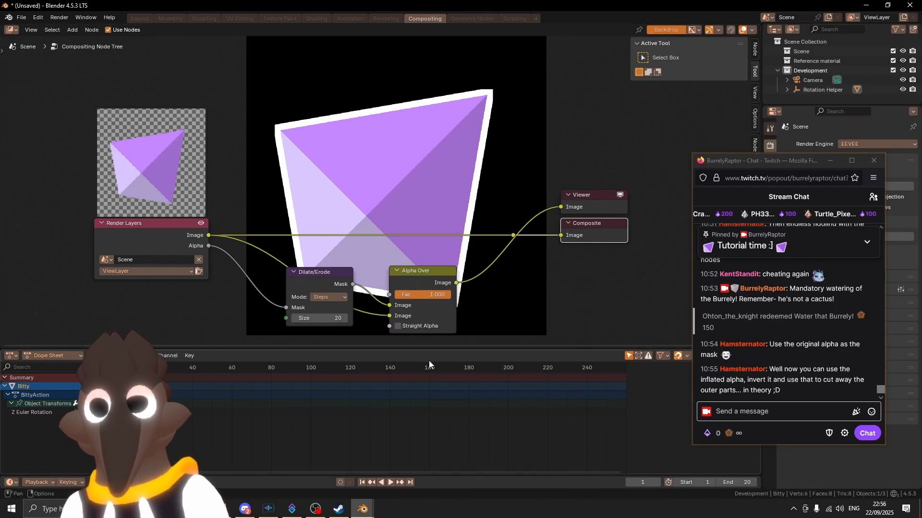
mouse_move(363, 508)
left_click(394, 478)
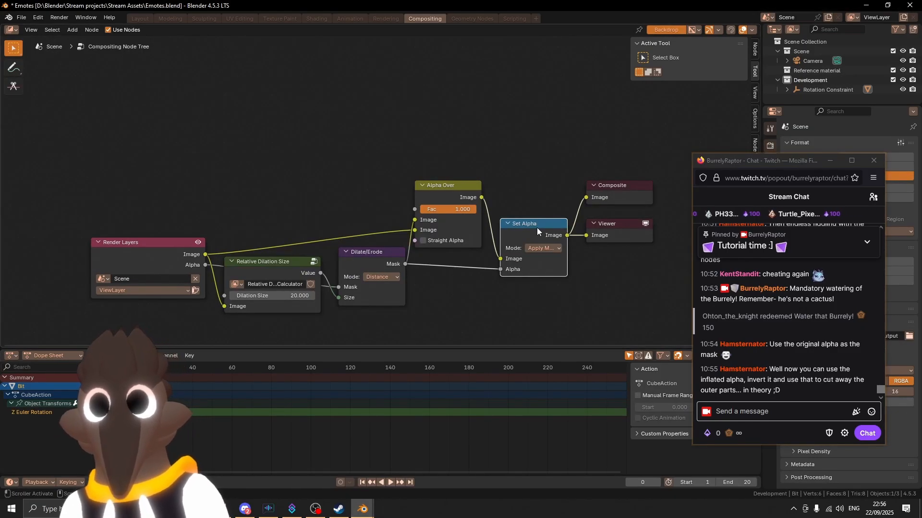
left_click(866, 5)
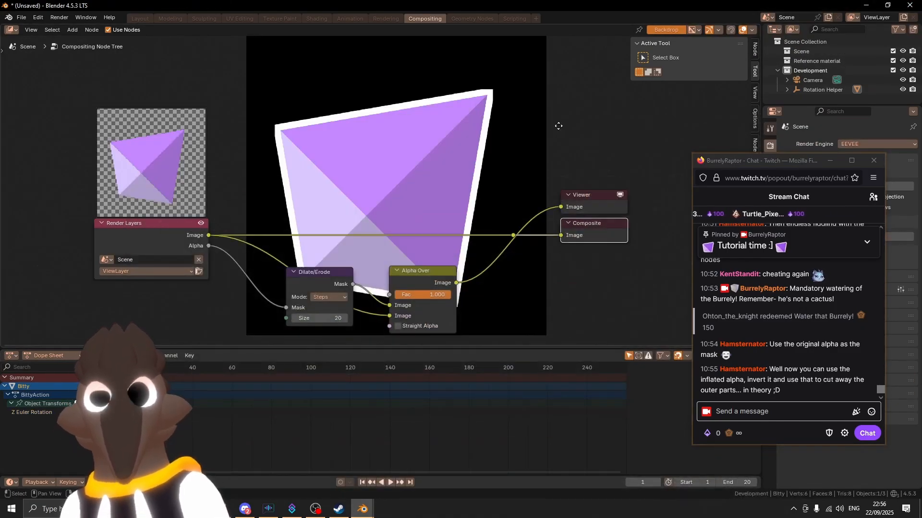
Add a Set Alpha node beside the Alpha Over node.
middle_click_drag(557, 124, 545, 138)
key("shift+a")
left_click(546, 146)
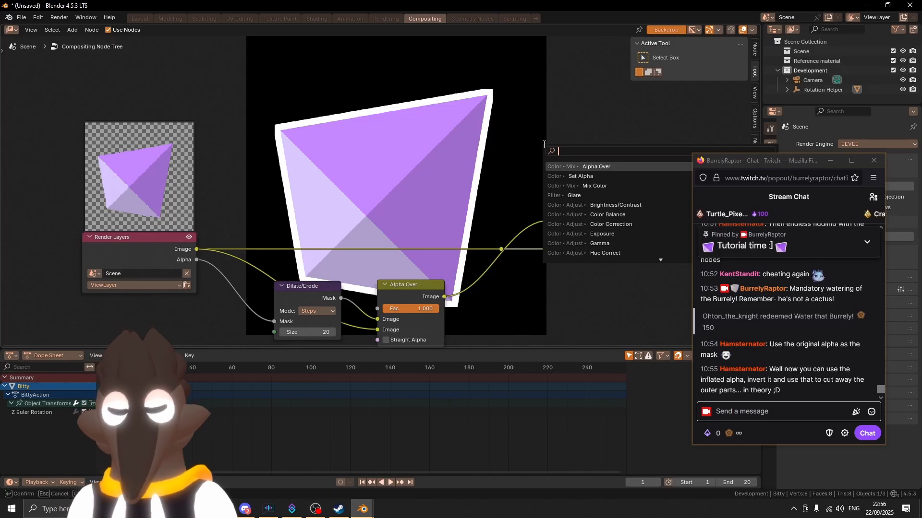
type("set alp")
key("Return")
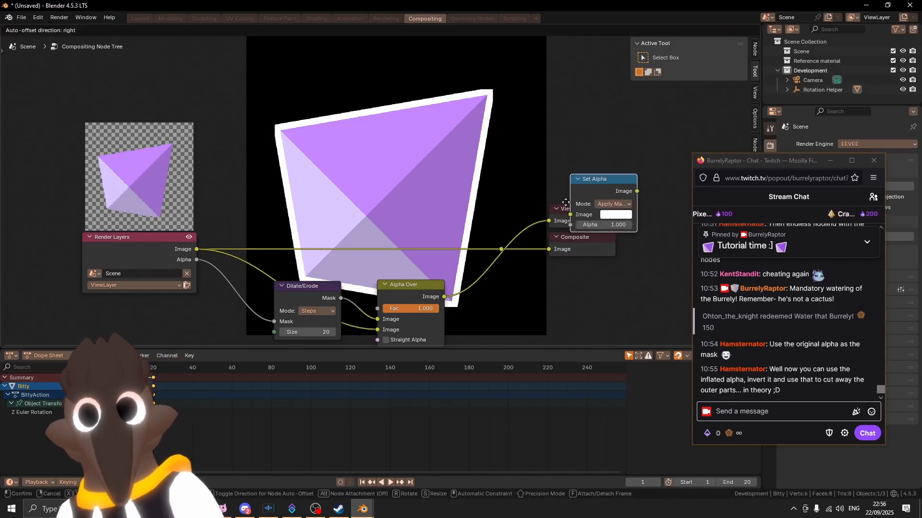
left_click(513, 304)
Insert the Set Alpha node between Alpha Over and the Viewer, and link the Dilate/Erode Mask to its Alpha input.
middle_click_drag(514, 303, 502, 210)
scroll(542, 202, "up", 1)
key("g")
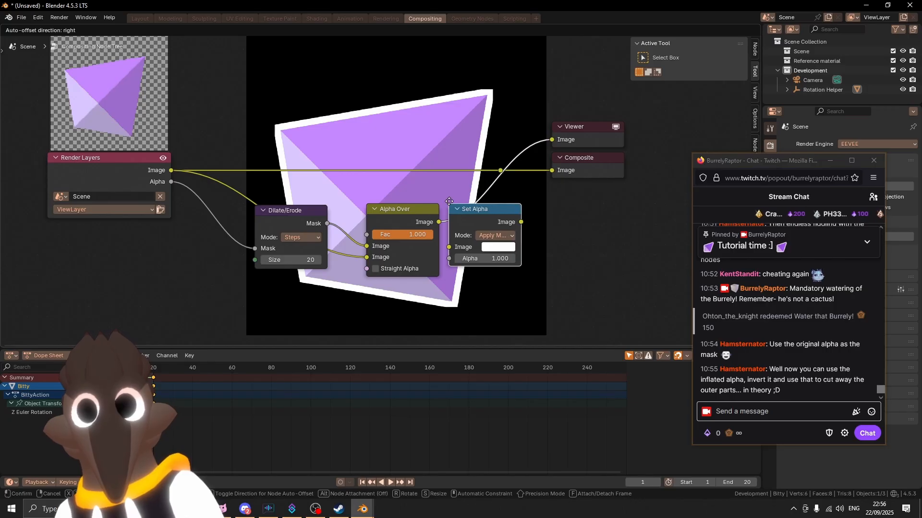
left_click(456, 204)
middle_click_drag(432, 192, 441, 242)
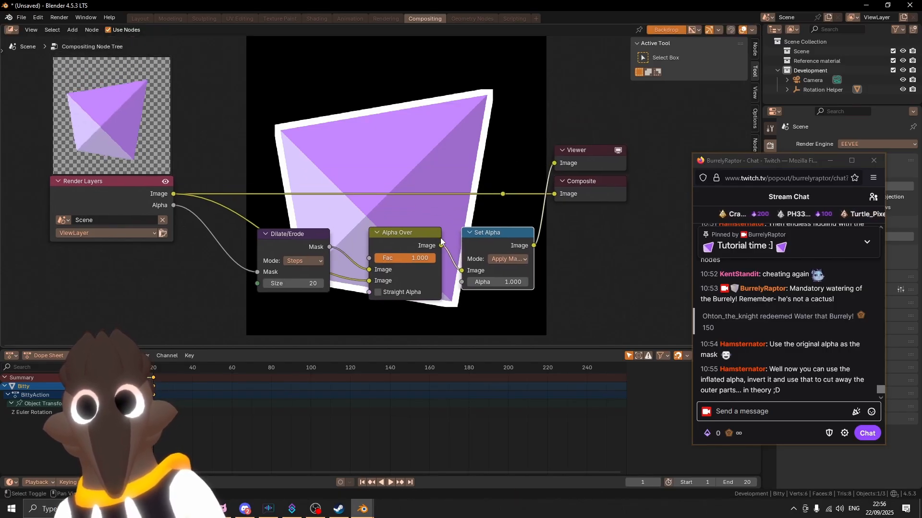
left_click_drag(329, 246, 469, 279)
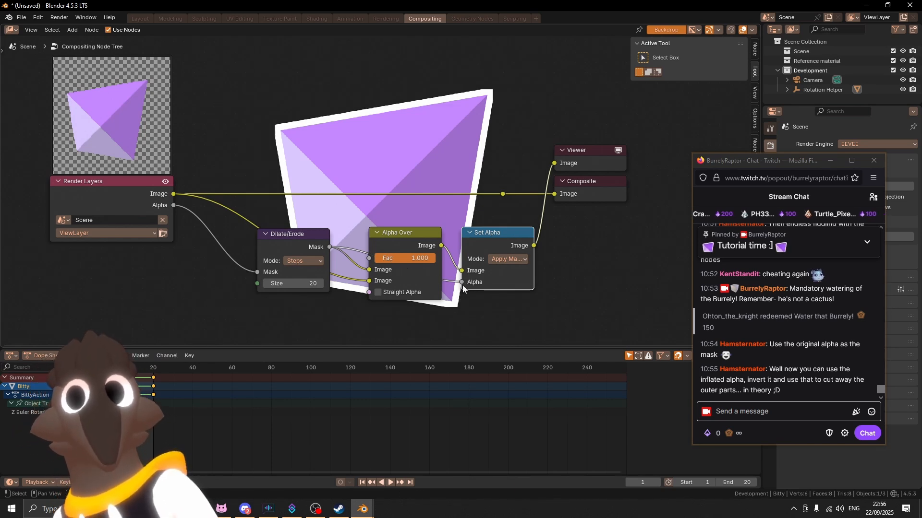
Move the Viewer below the Composite node and set the Dilate/Erode mode to Distance after trying Feather.
left_click(462, 285, "ctrl+shift")
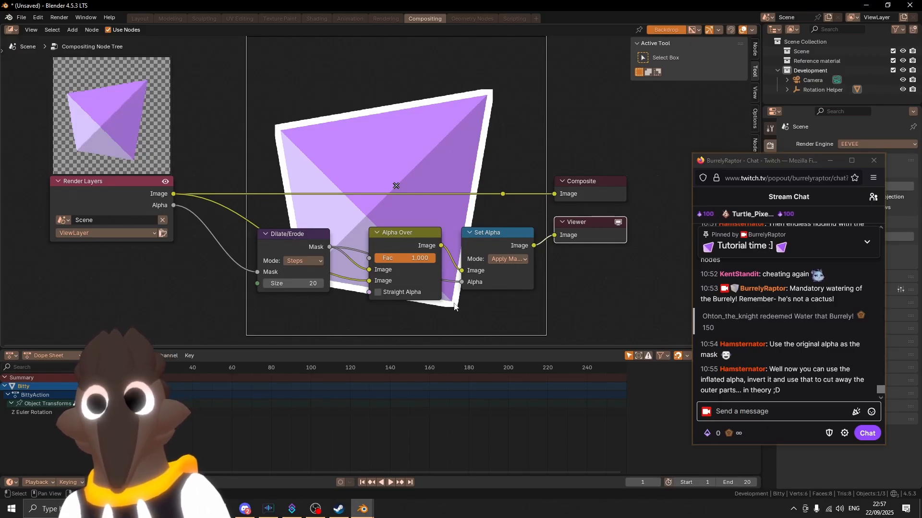
left_click(303, 262)
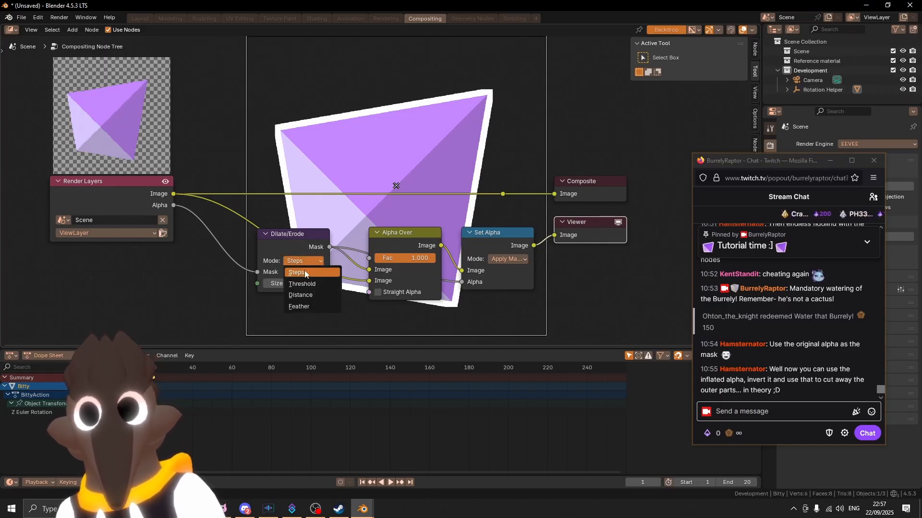
left_click(306, 306)
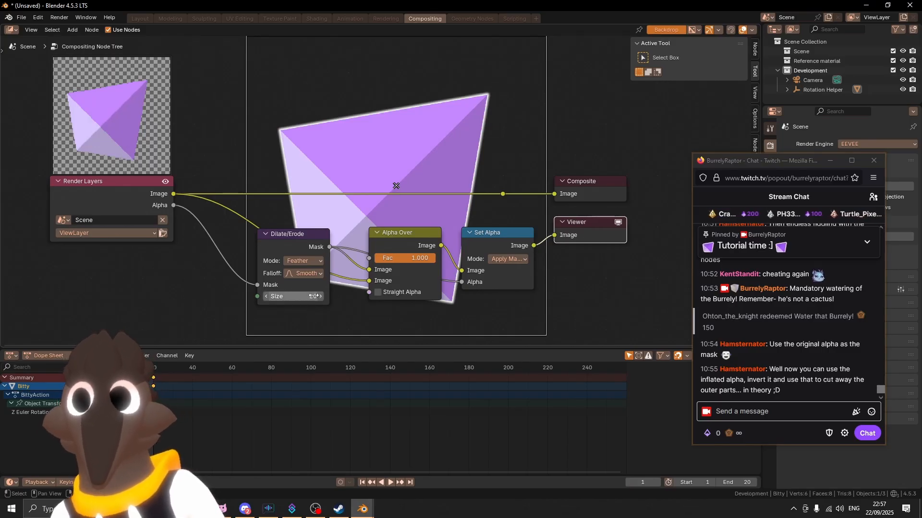
left_click_drag(302, 297, 298, 294)
key("ctrl+z")
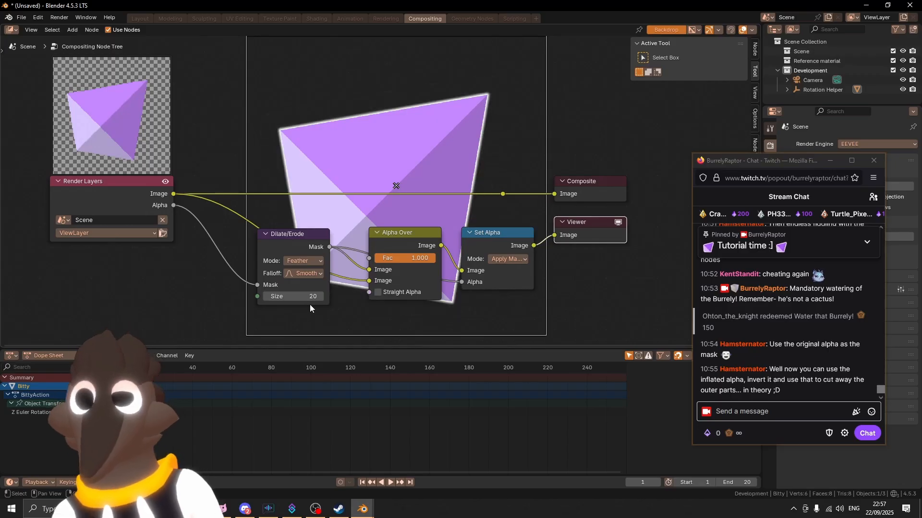
left_click(312, 261)
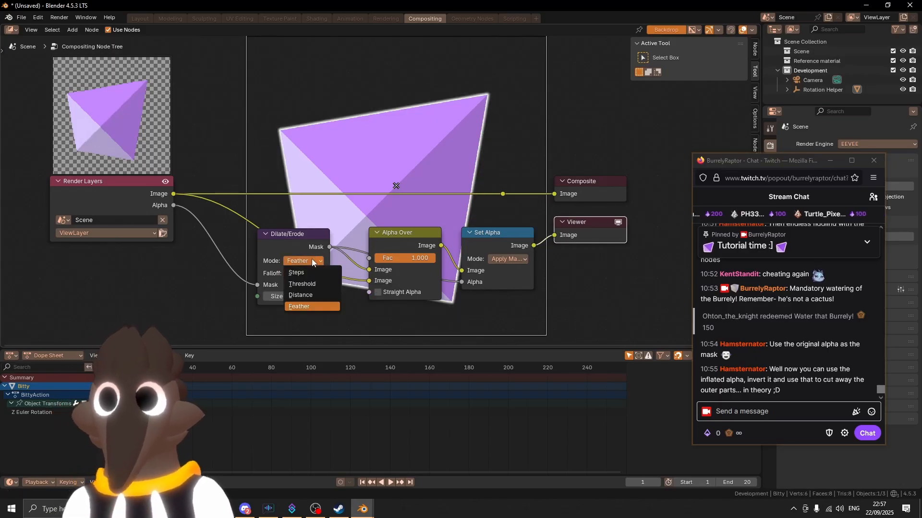
left_click(314, 295)
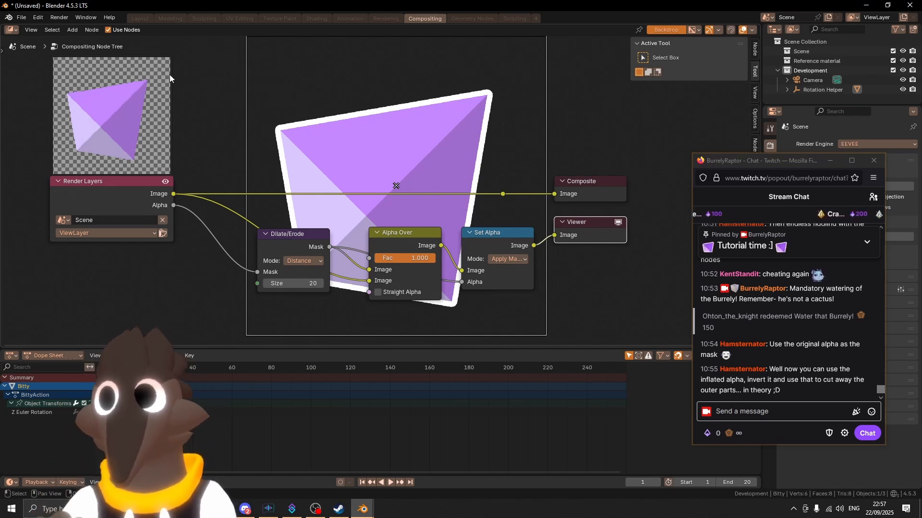
Examine Bitty's white outline in the Layout workspace's camera view at several zoom levels, toggling the viewport overlays on and off.
left_click(146, 20)
scroll(451, 250, "up", 5)
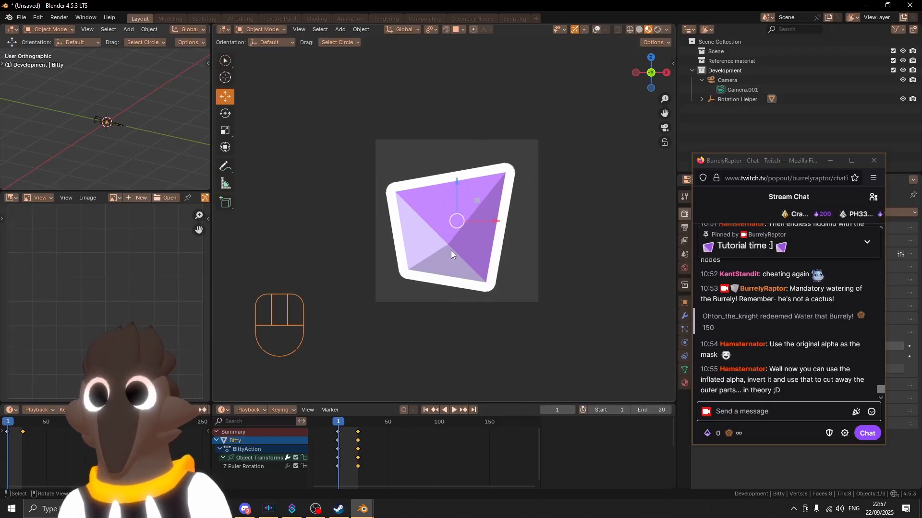
scroll(450, 250, "up", 2)
scroll(449, 249, "down", 10)
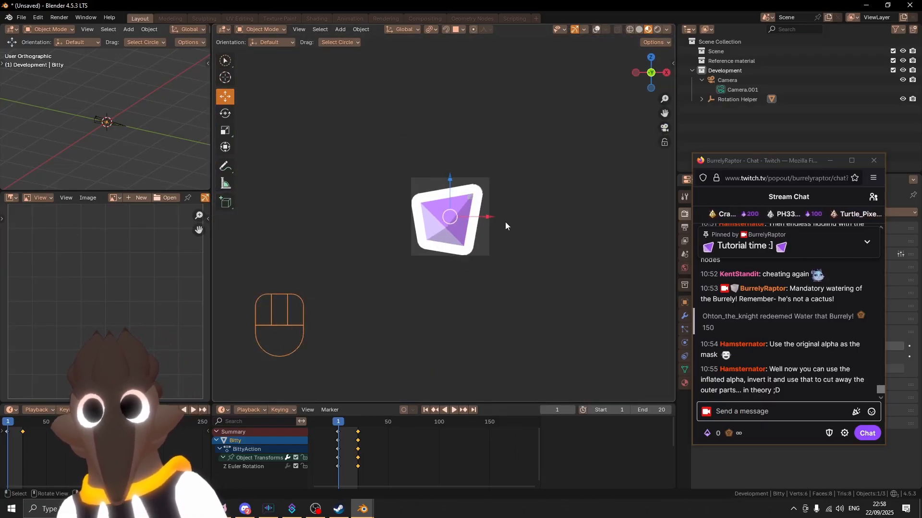
scroll(506, 222, "up", 2)
middle_click_drag(525, 224, 497, 229, "shift")
scroll(496, 229, "down", 2)
key("d")
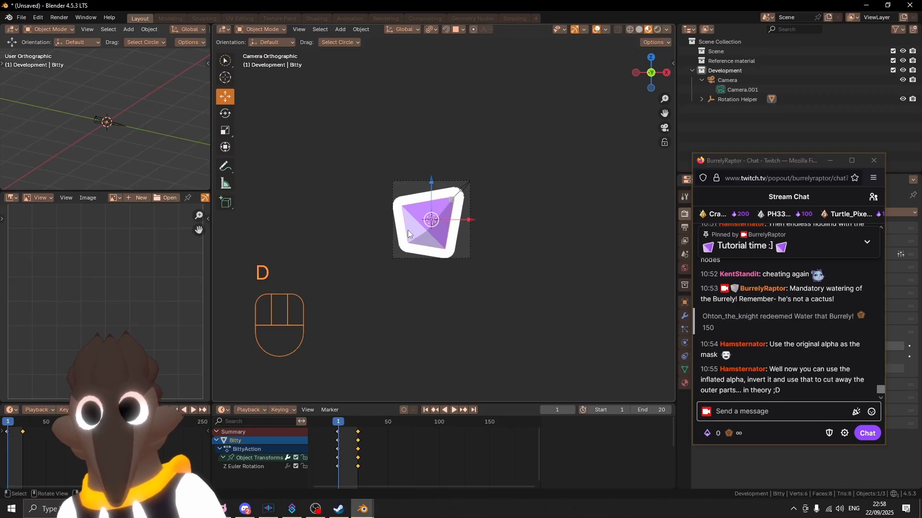
scroll(408, 240, "up", 6)
middle_click_drag(404, 272, 433, 240, "shift")
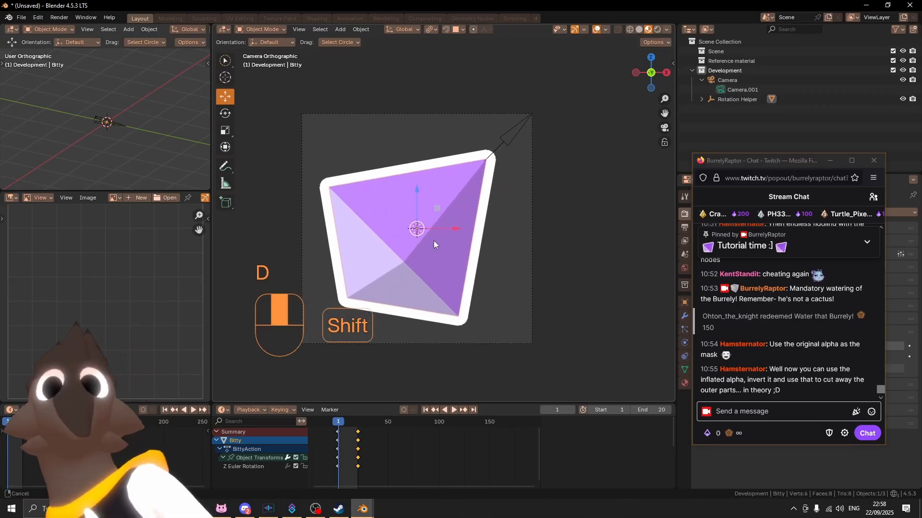
scroll(434, 239, "up", 7)
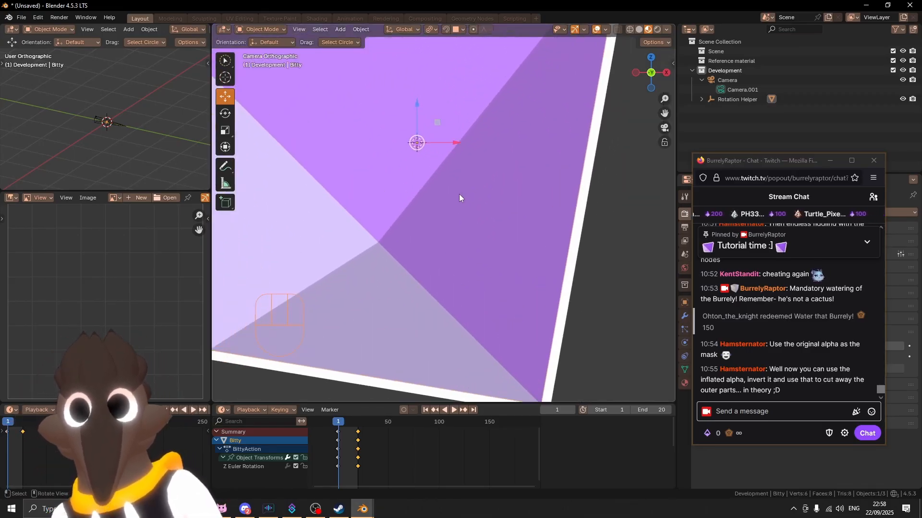
scroll(455, 192, "down", 8)
middle_click_drag(467, 151, 479, 164, "shift")
key("d")
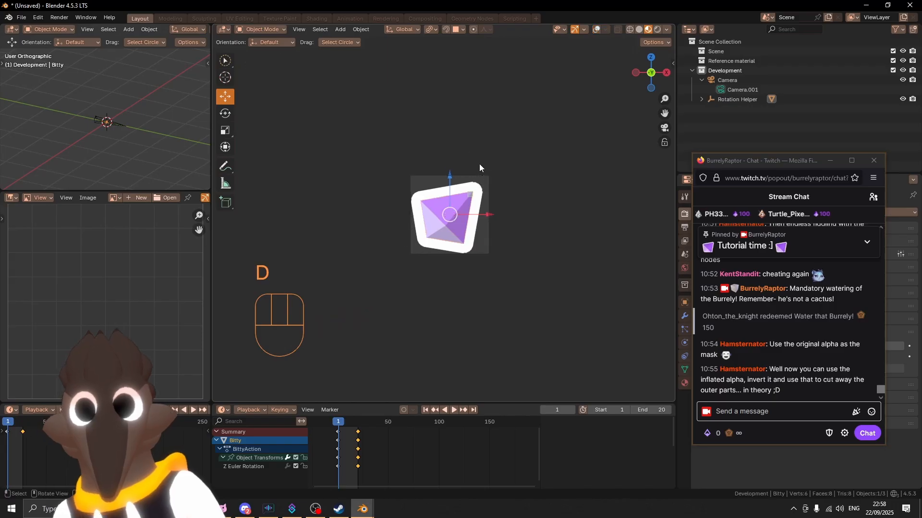
Deselect Bitty and compare the outline's thickness close up and from farther away.
scroll(478, 144, "up", 5)
left_click(477, 134)
scroll(475, 192, "up", 2)
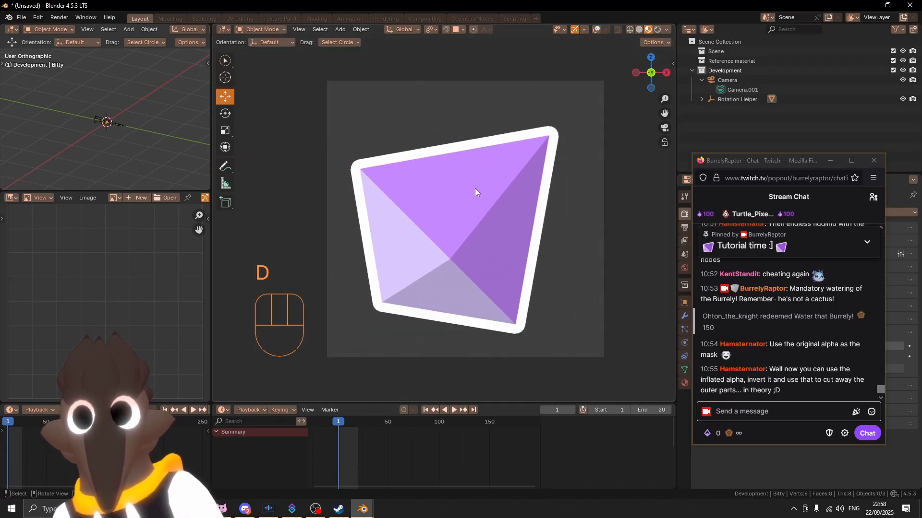
scroll(468, 187, "down", 3)
middle_click_drag(475, 177, 455, 211, "shift")
scroll(454, 217, "up", 3)
middle_click_drag(442, 242, 434, 220, "shift")
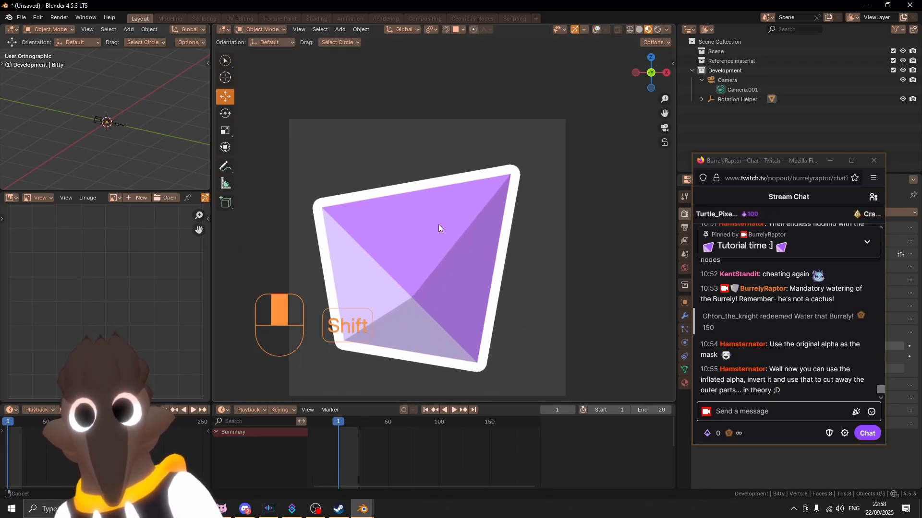
scroll(434, 221, "down", 1)
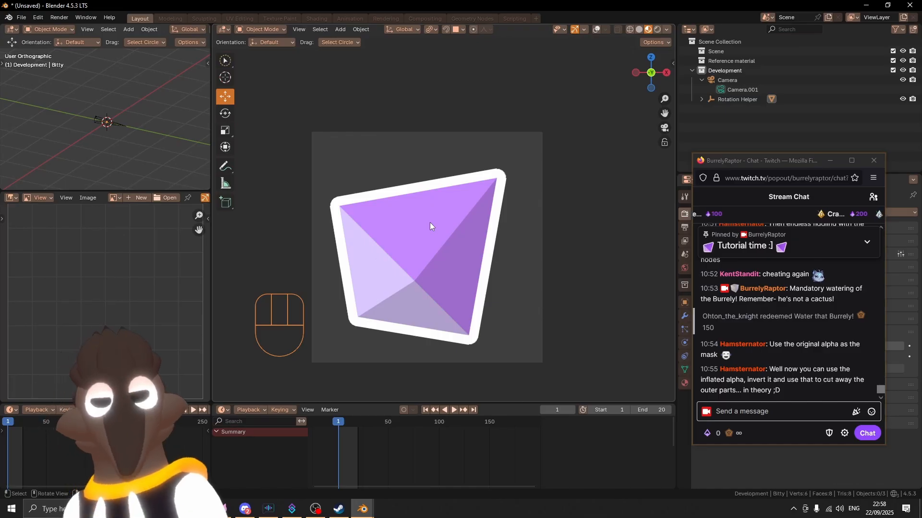
scroll(430, 223, "down", 3)
Play the spin animation to check the outline in motion, stop it and go to frame 0.
key("ctrl+shift+space")
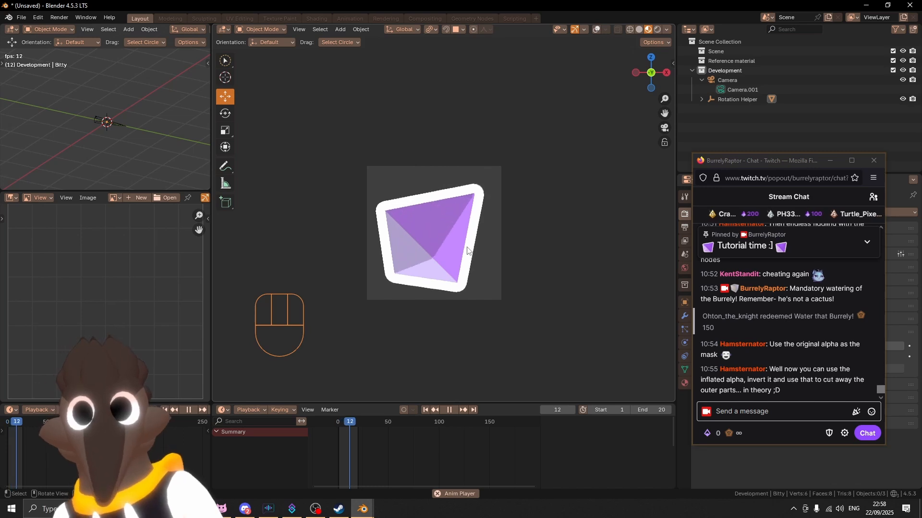
scroll(412, 253, "down", 3)
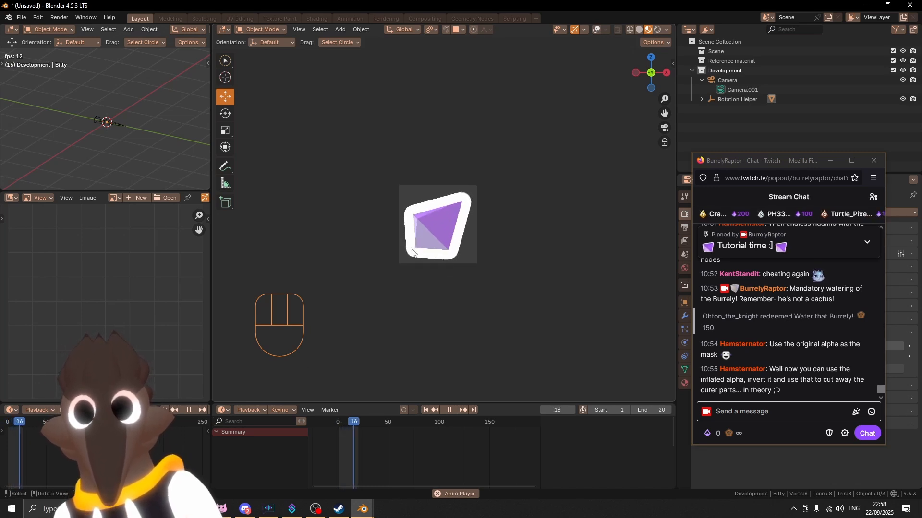
scroll(418, 240, "up", 5)
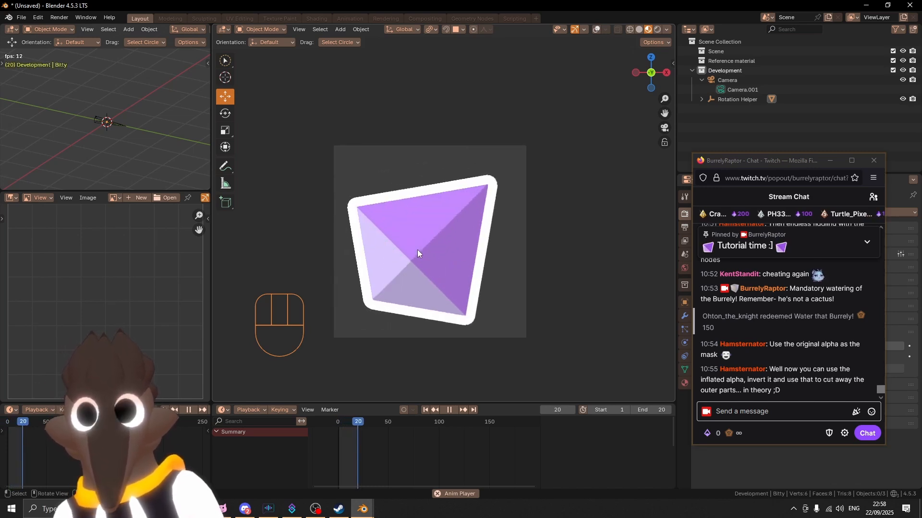
key("shift+ctrl+space")
left_click_drag(334, 422, 321, 422)
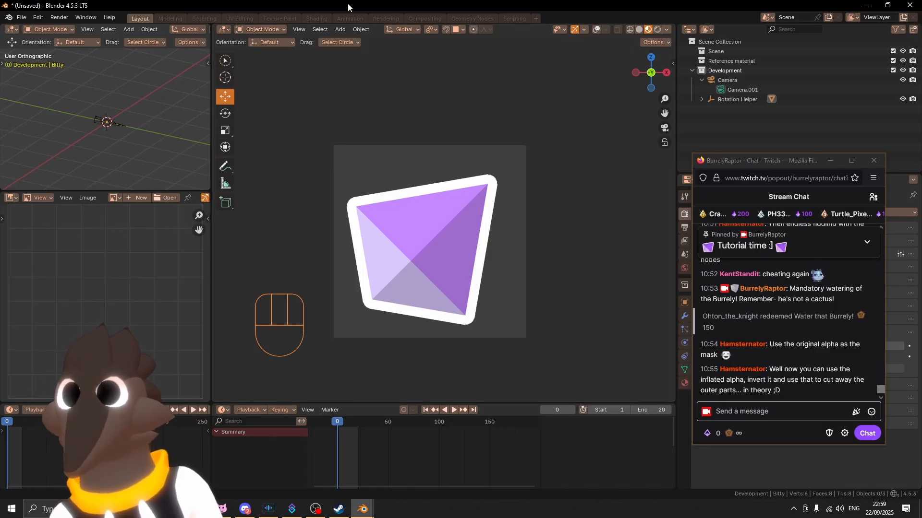
Move the stream chat window away from the render settings and set the output resolution to 112 × 112 px.
left_click_drag(749, 162, 84, 91)
left_click(705, 228)
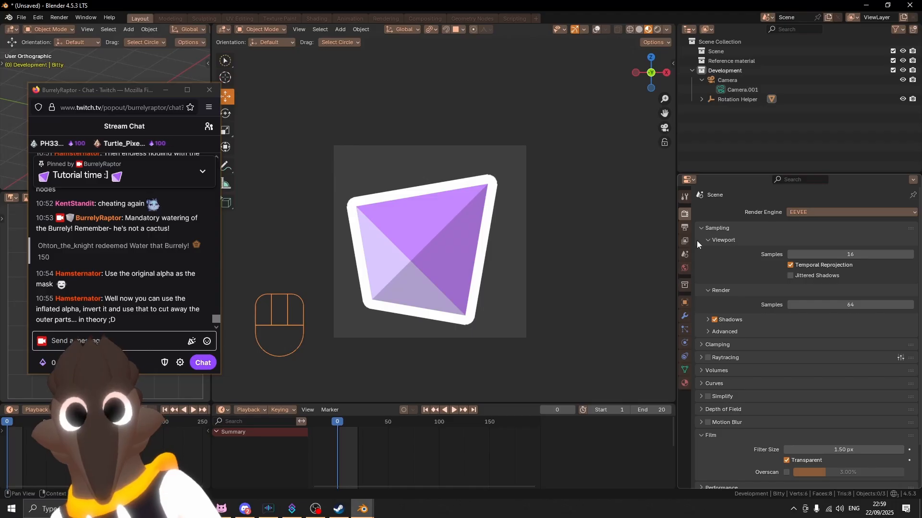
left_click(684, 228)
left_click(847, 225)
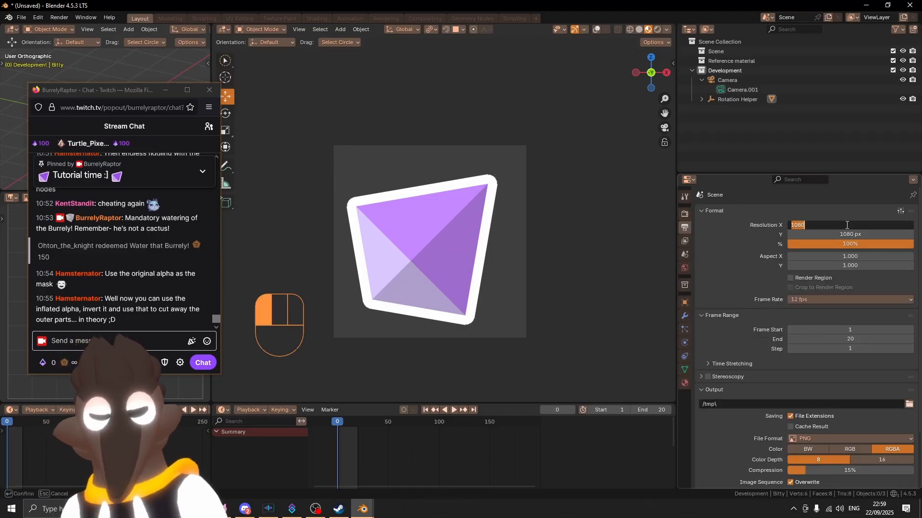
type("112")
key("Return")
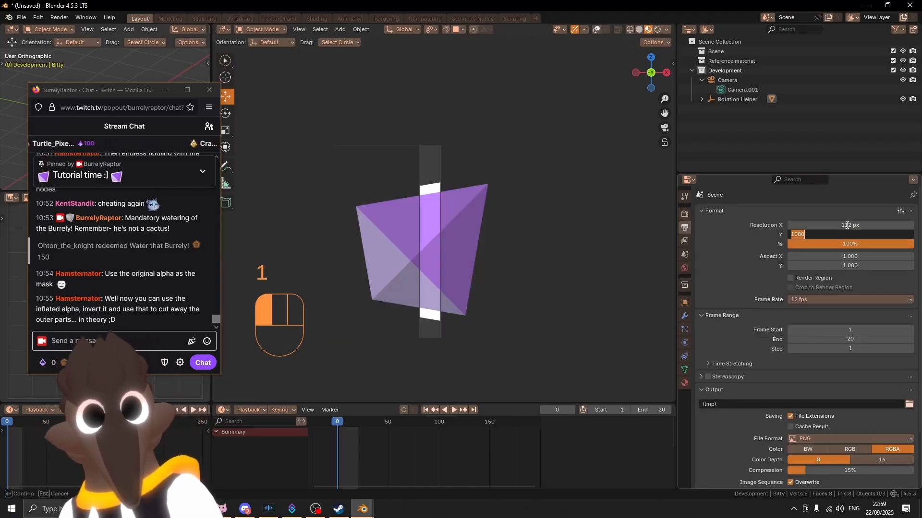
key("ctrl+v")
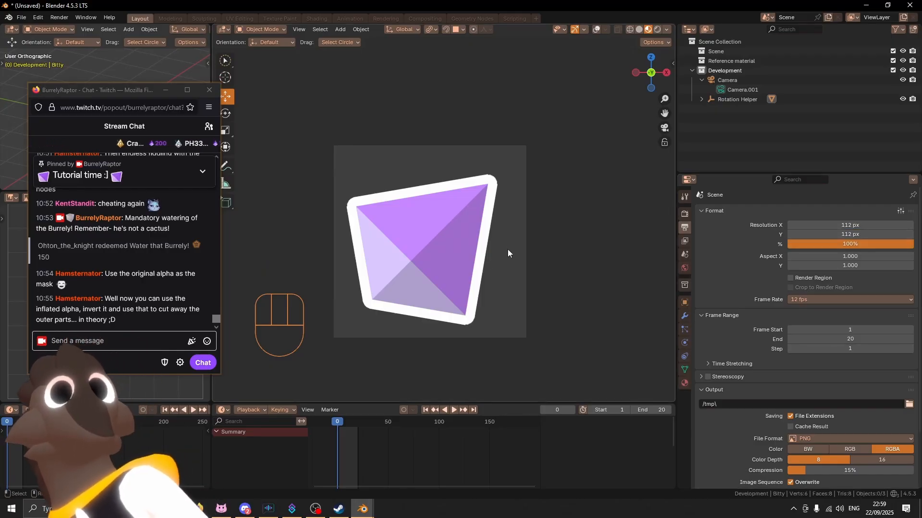
key("ctrl")
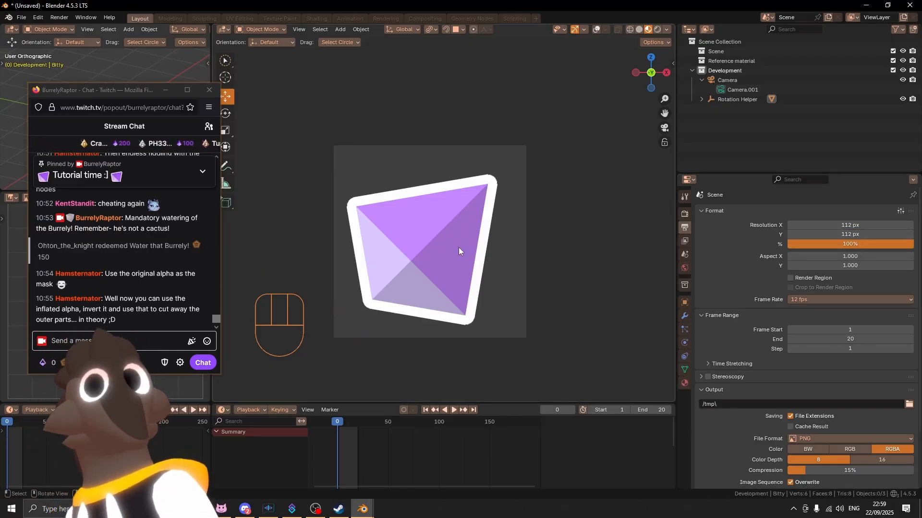
Render frame 0, compare its Composite and ViewLayer results, and close the render window.
key("F12")
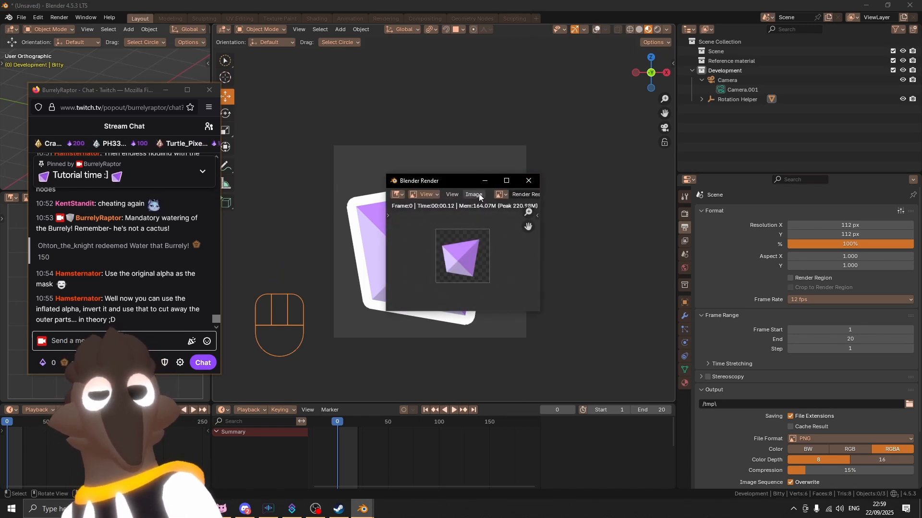
scroll(511, 195, "down", 5)
left_click(508, 195)
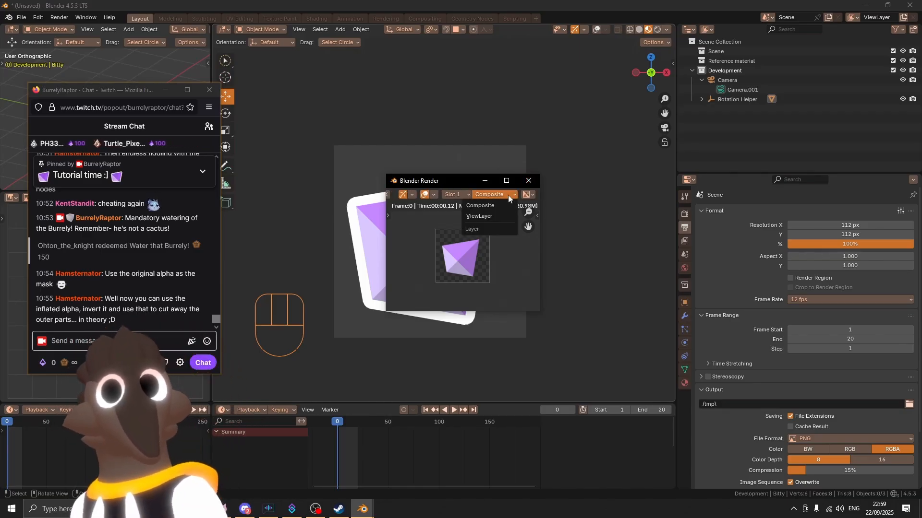
left_click(500, 213)
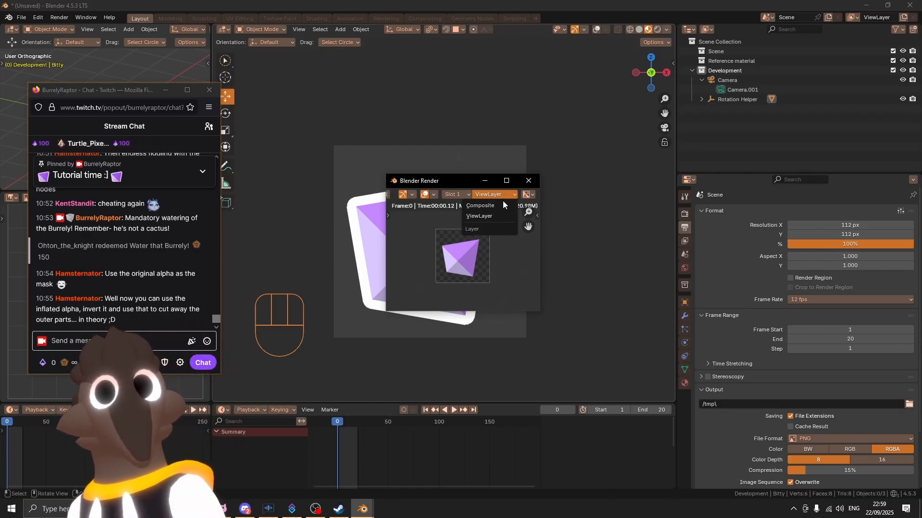
left_click(501, 206)
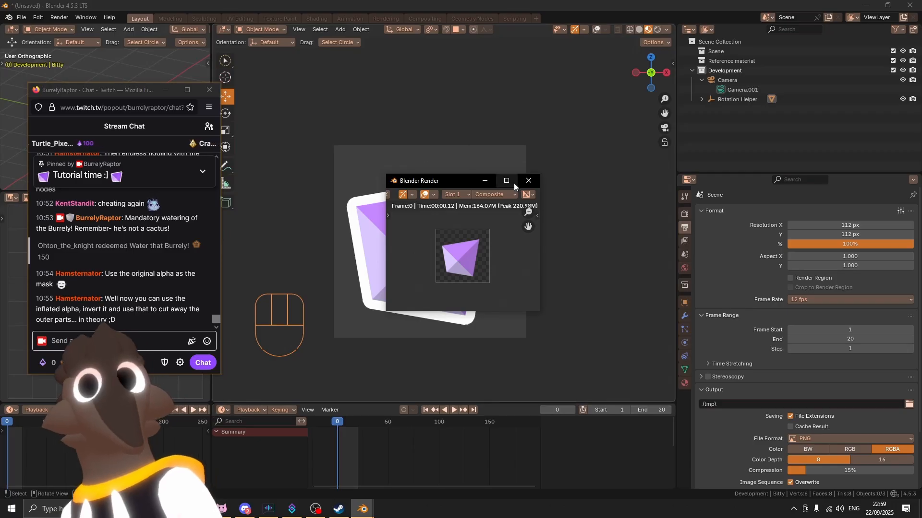
left_click(528, 180)
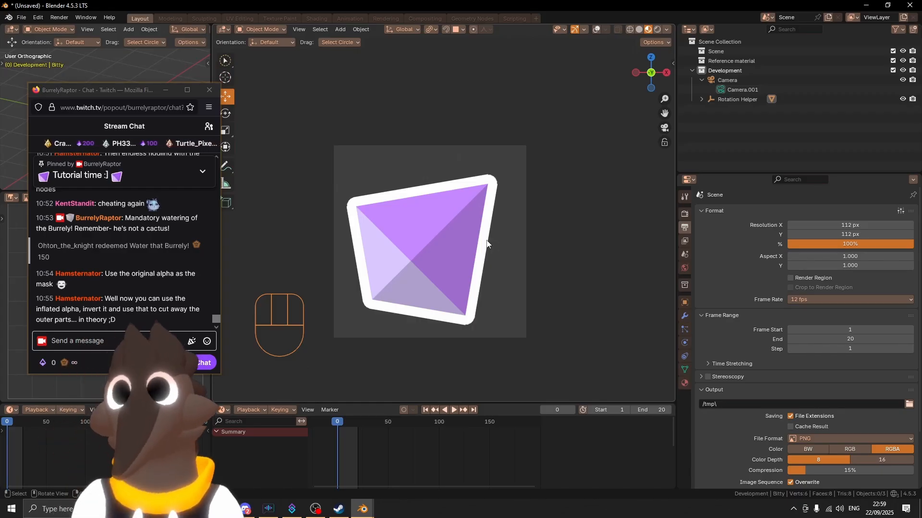
Link the Set Alpha output to the Composite node in the compositor and delete the leftover reroute point.
left_click(437, 18)
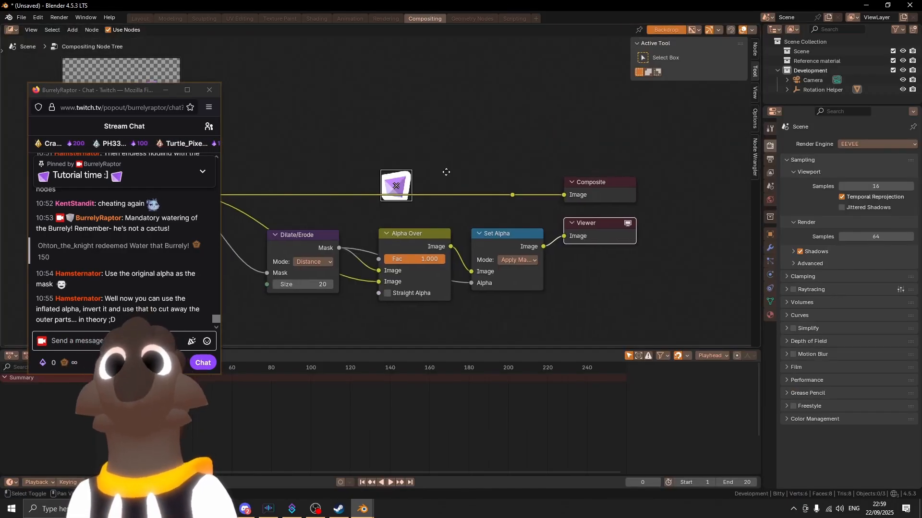
scroll(421, 197, "up", 1)
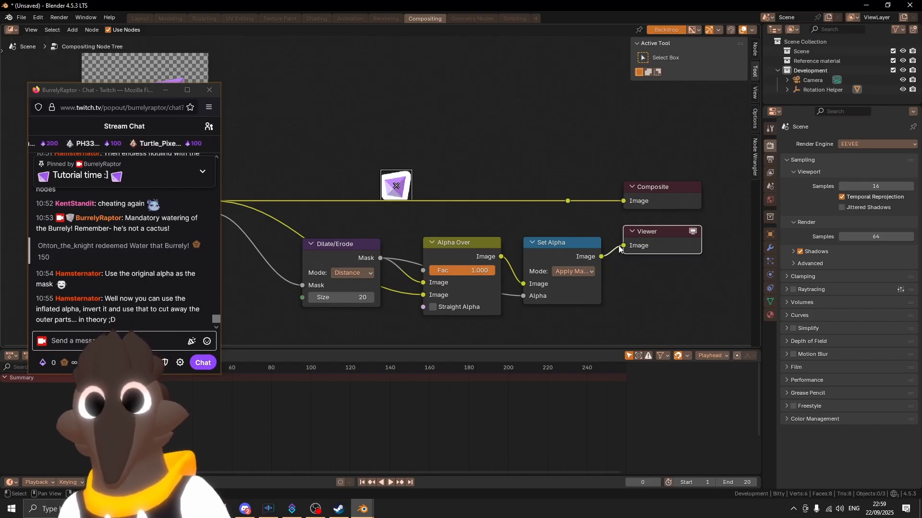
left_click_drag(602, 258, 620, 205)
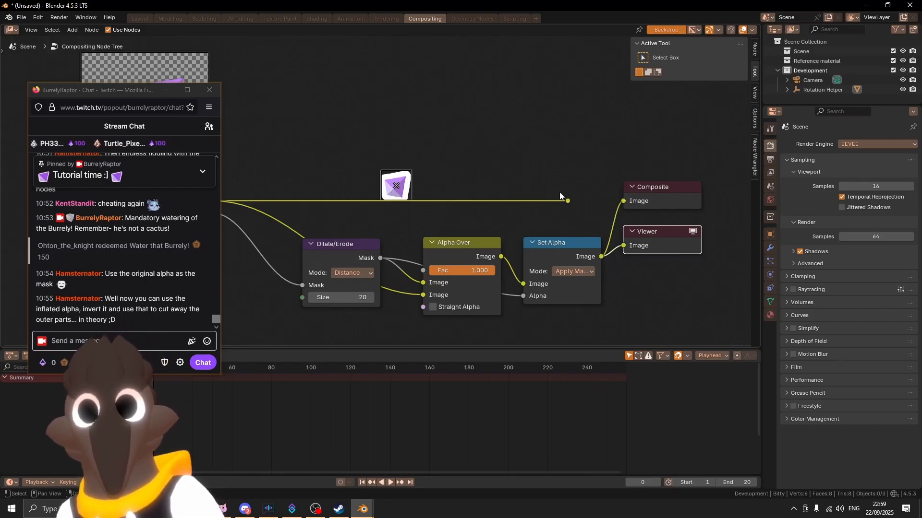
left_click(569, 201)
key("x")
Render frame 0 again to check the outlined composite at 112 px, and close the render window.
middle_click_drag(490, 177, 601, 186)
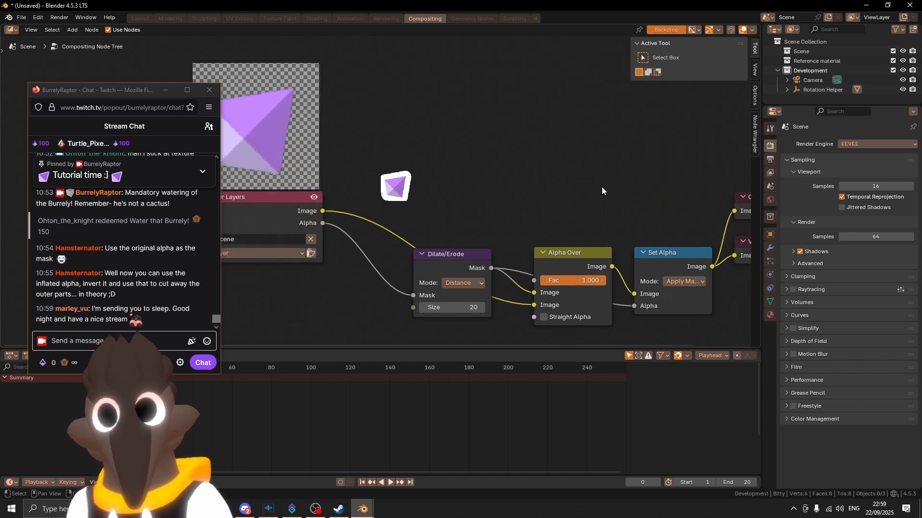
scroll(602, 191, "down", 1)
key("F12")
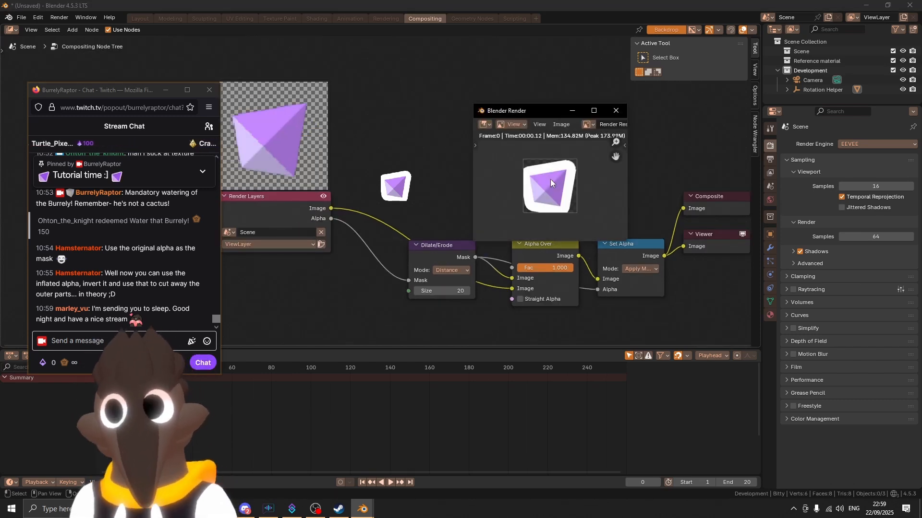
left_click(616, 110)
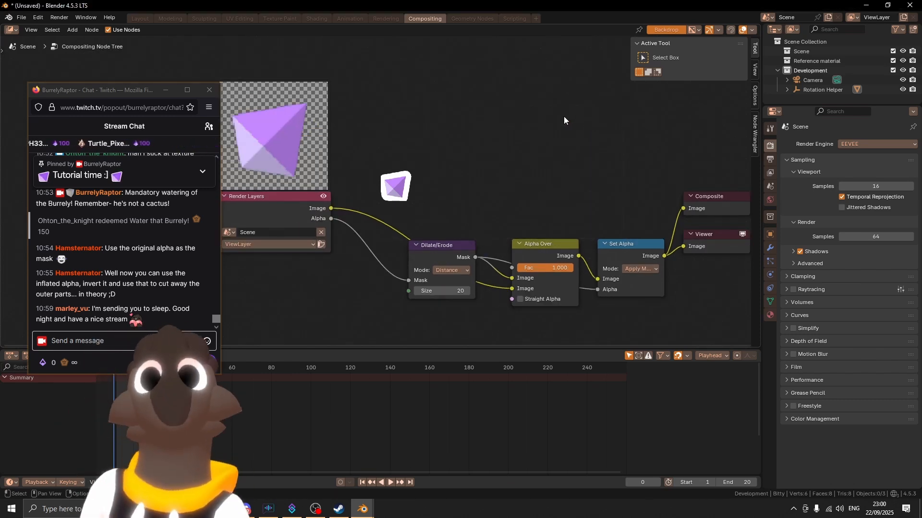
Examine how the Dilate/Erode, Alpha Over and Set Alpha nodes are chained from Render Layers to the Composite output.
middle_click_drag(470, 251, 483, 233)
middle_click_drag(422, 261, 431, 259)
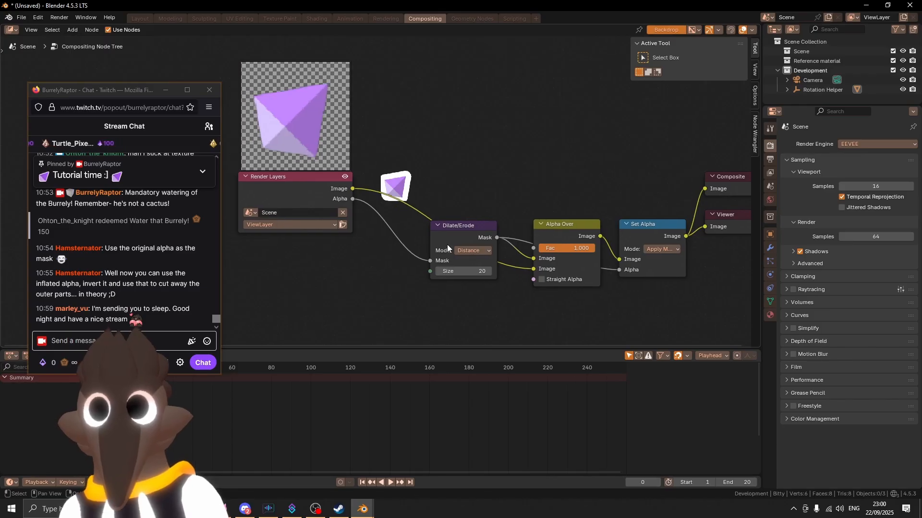
left_click(454, 229)
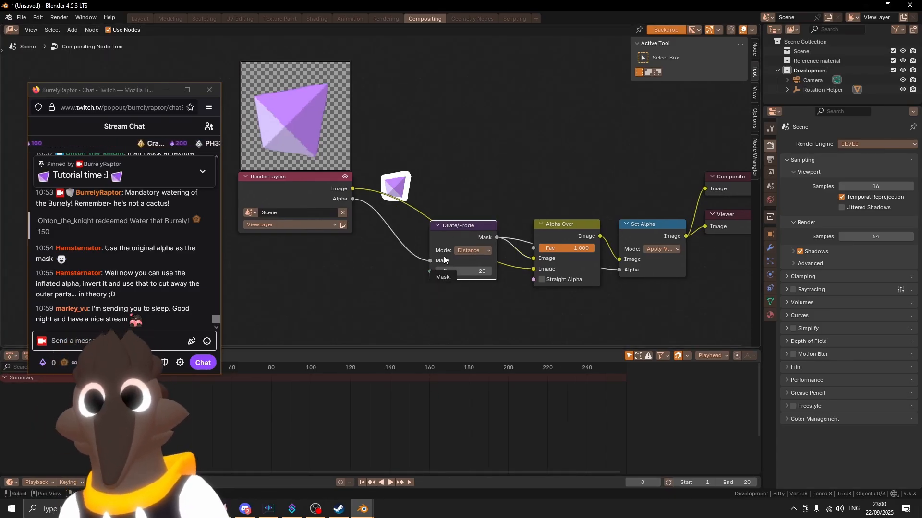
middle_click_drag(429, 238, 493, 205)
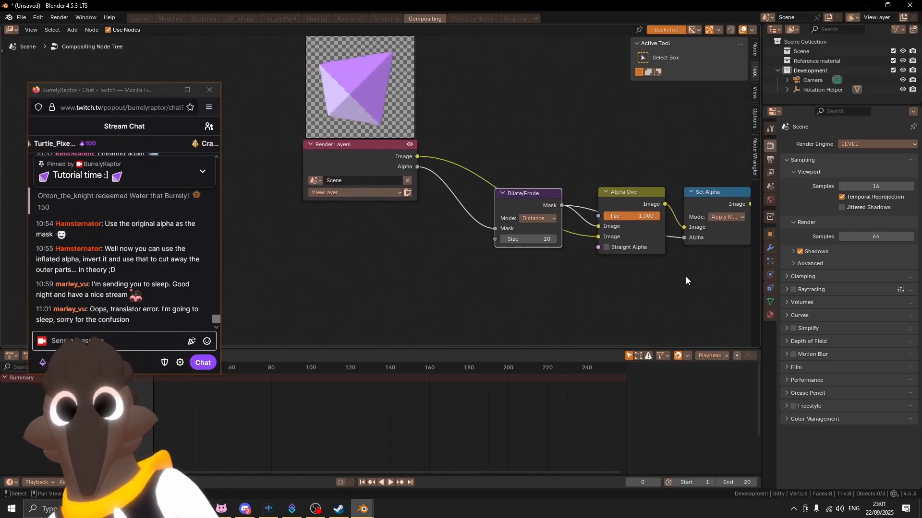
middle_click_drag(706, 202, 576, 215)
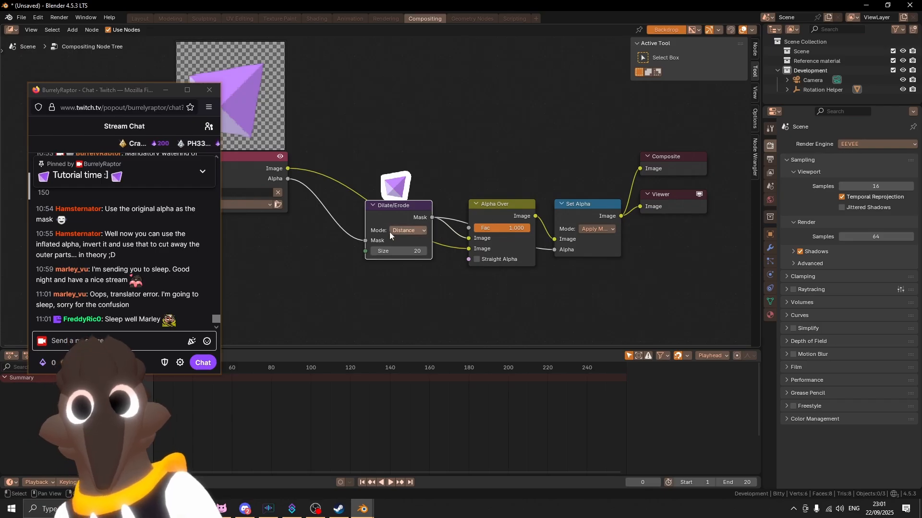
left_click(505, 206)
left_click(598, 206)
middle_click_drag(547, 188, 572, 215)
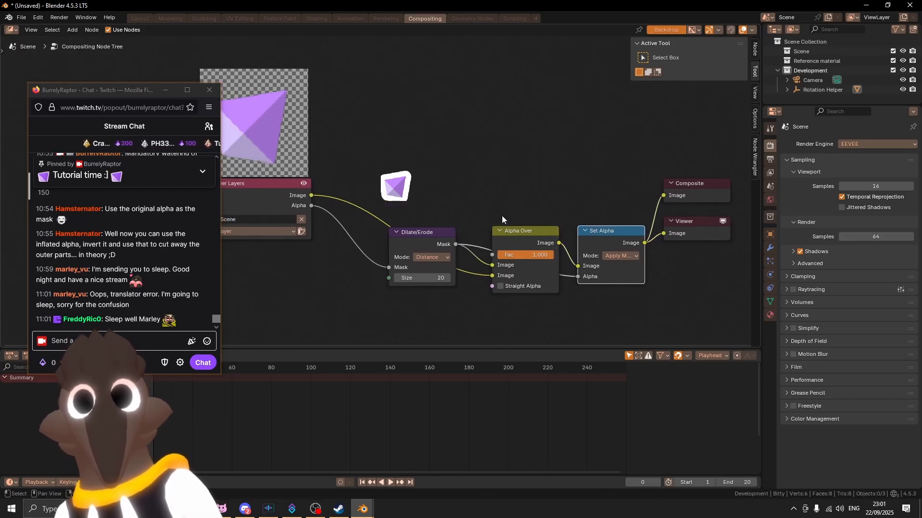
left_click_drag(571, 216, 648, 315)
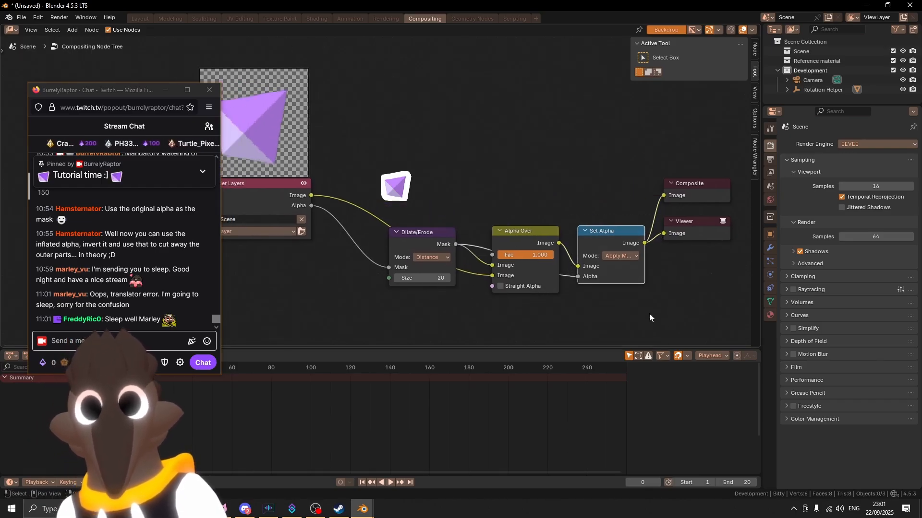
left_click(522, 228)
middle_click_drag(502, 162, 520, 168)
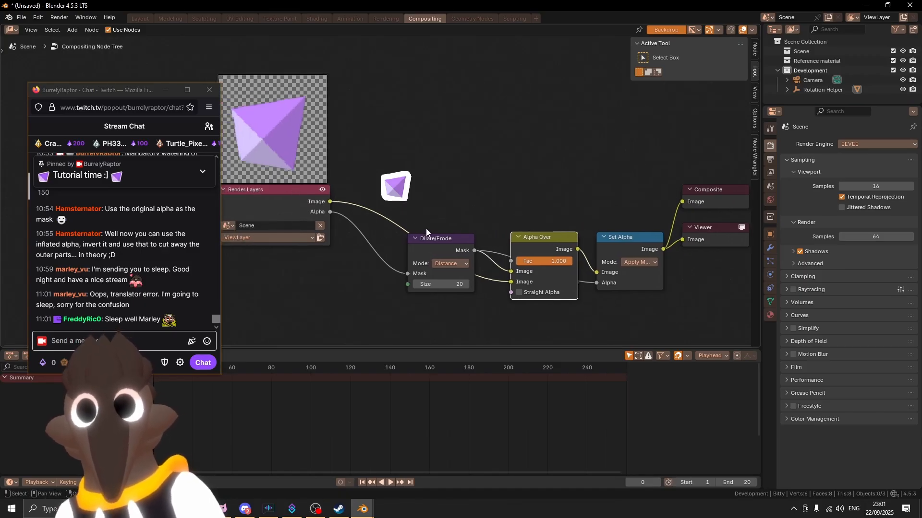
Preview the Dilate/Erode mask through the Viewer node, and switch the Viewer back to the Set Alpha output.
left_click(438, 243)
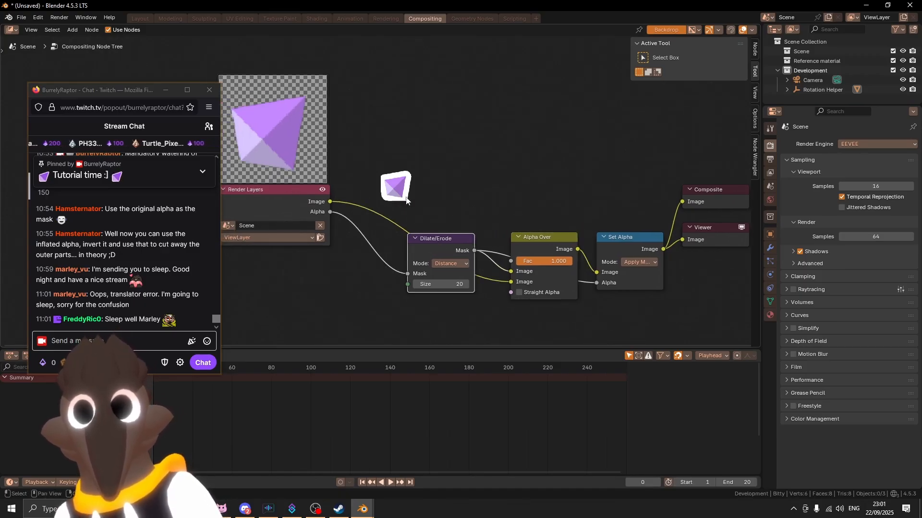
left_click(441, 239, "ctrl+shift")
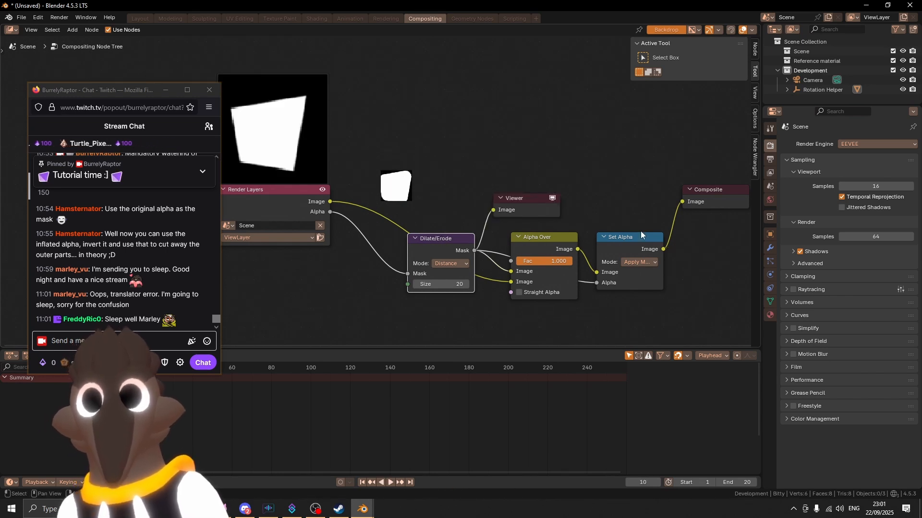
left_click_drag(538, 206, 634, 184)
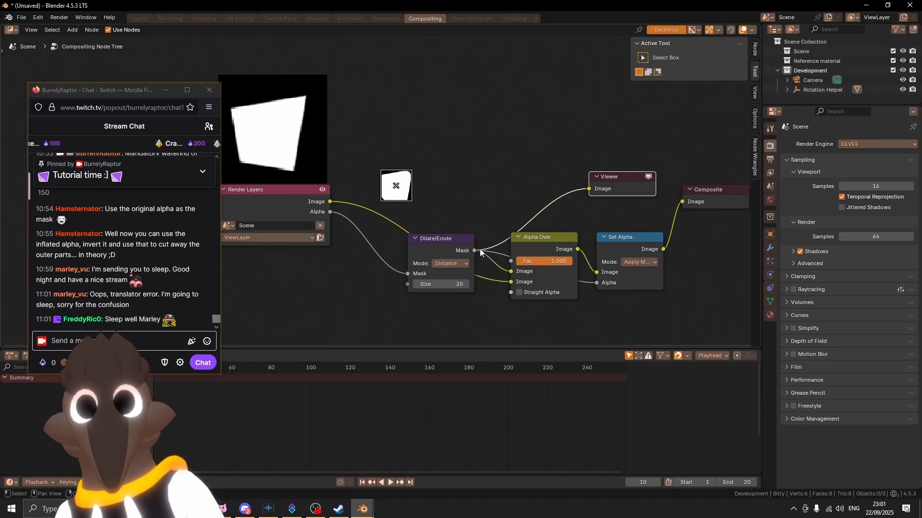
left_click(620, 238, "ctrl+shift")
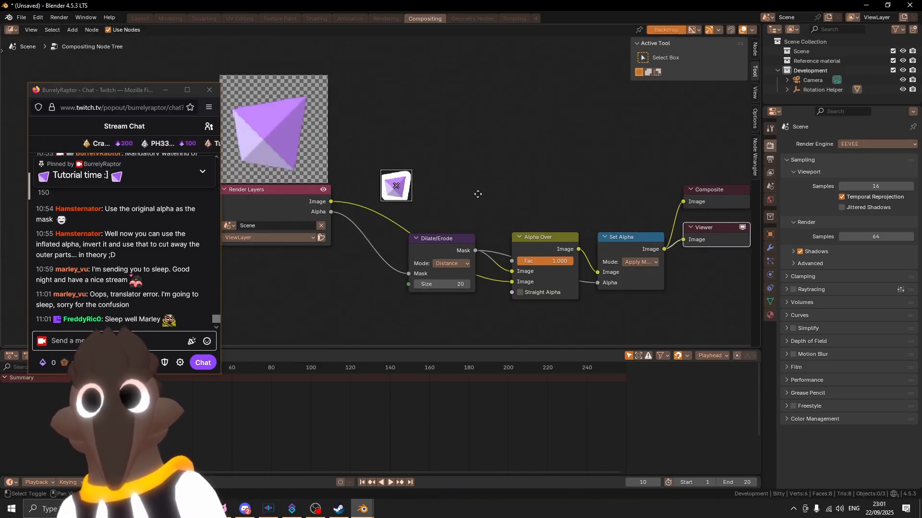
middle_click_drag(431, 208, 452, 204)
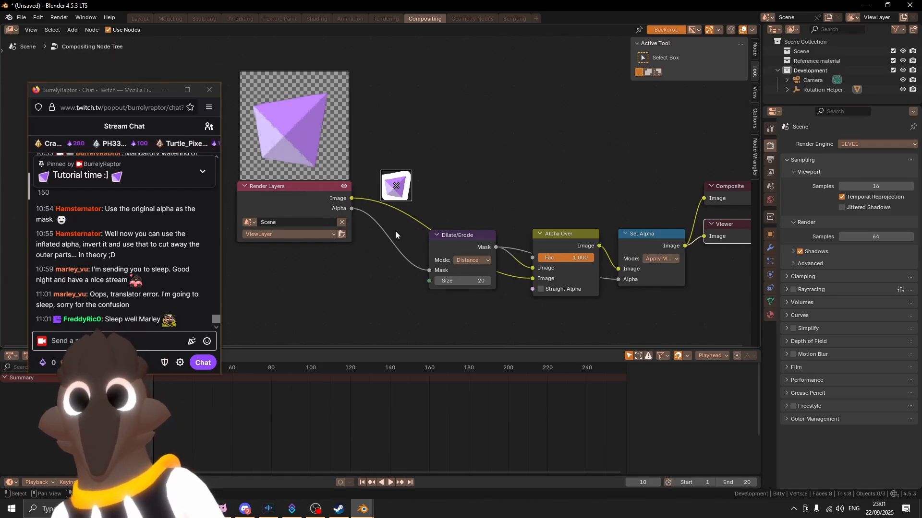
middle_click_drag(422, 258, 443, 240)
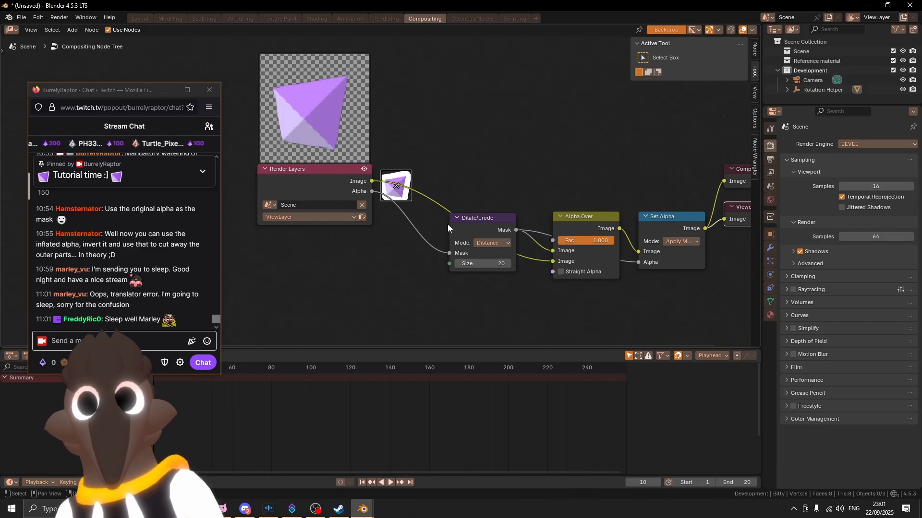
middle_click_drag(373, 251, 367, 257)
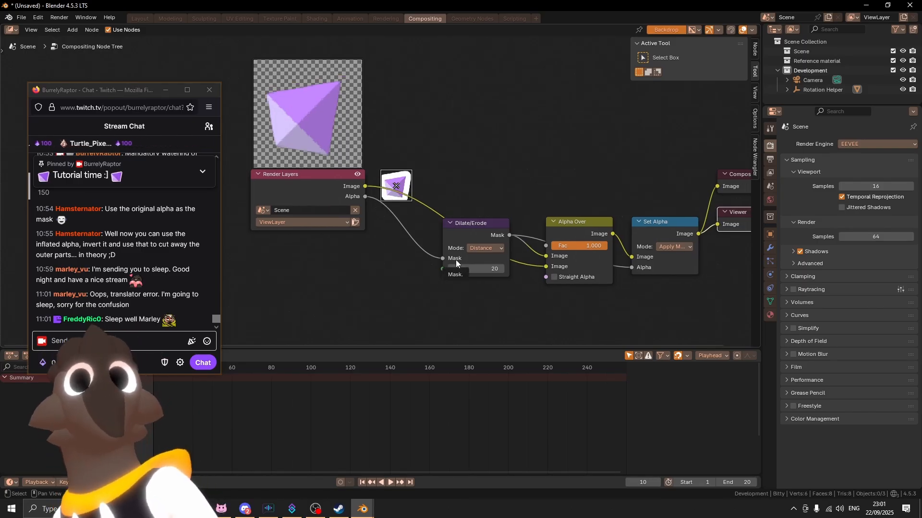
middle_click_drag(399, 262, 442, 202)
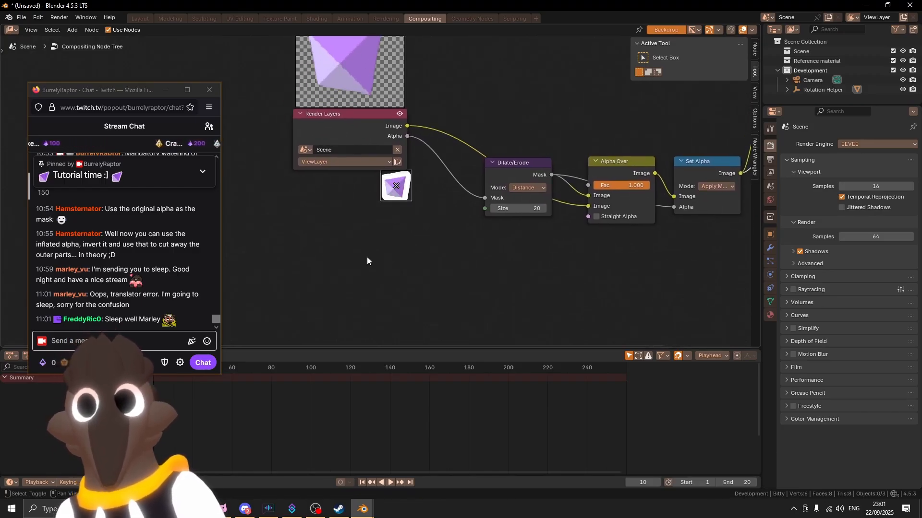
middle_click_drag(377, 255, 406, 255)
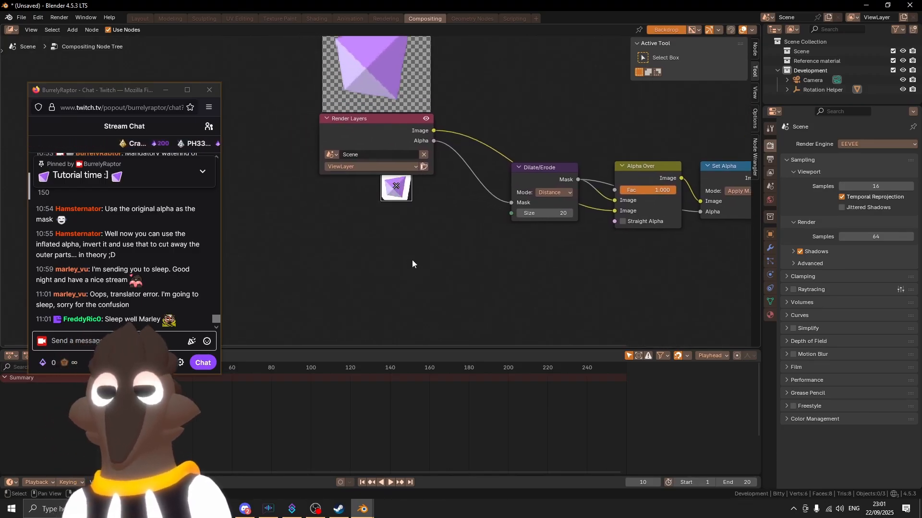
key("shift+a")
type("value")
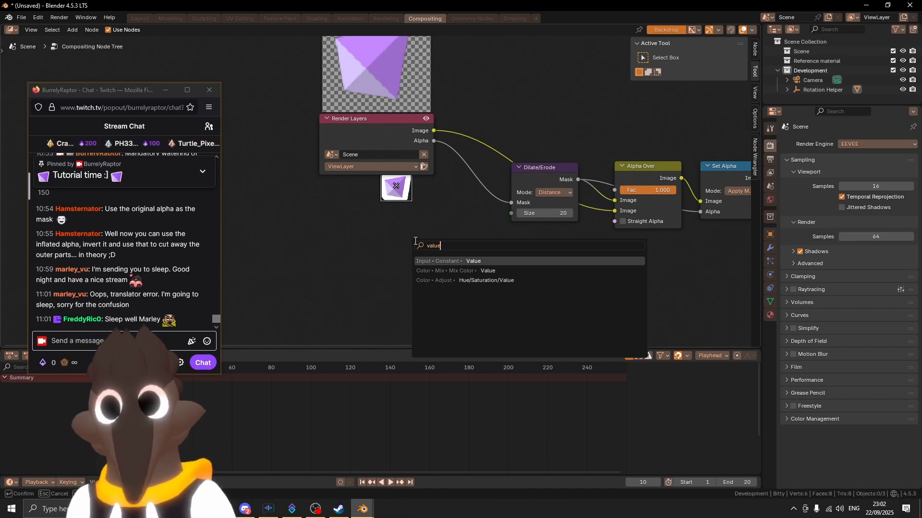
key("Escape")
Move the chat window off the node area and add a constant Value node below the Render Layers node.
left_click_drag(108, 90, 785, 183)
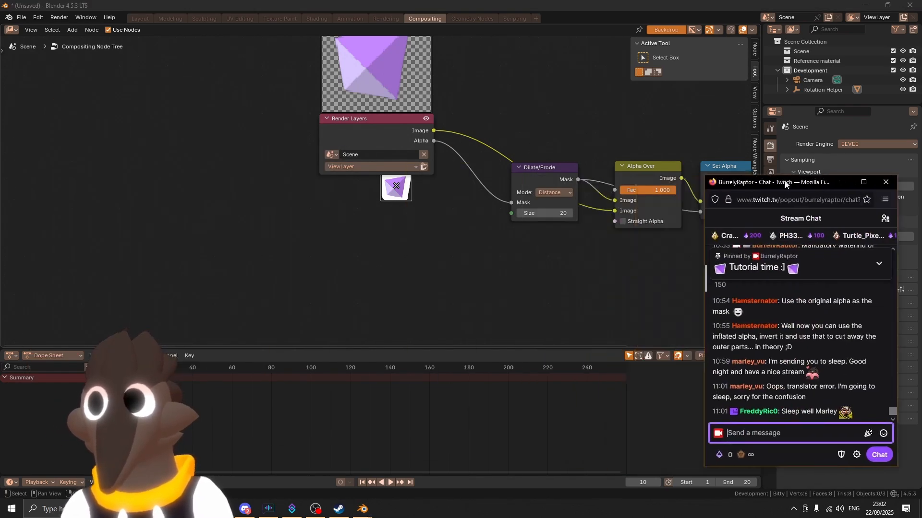
left_click(76, 30)
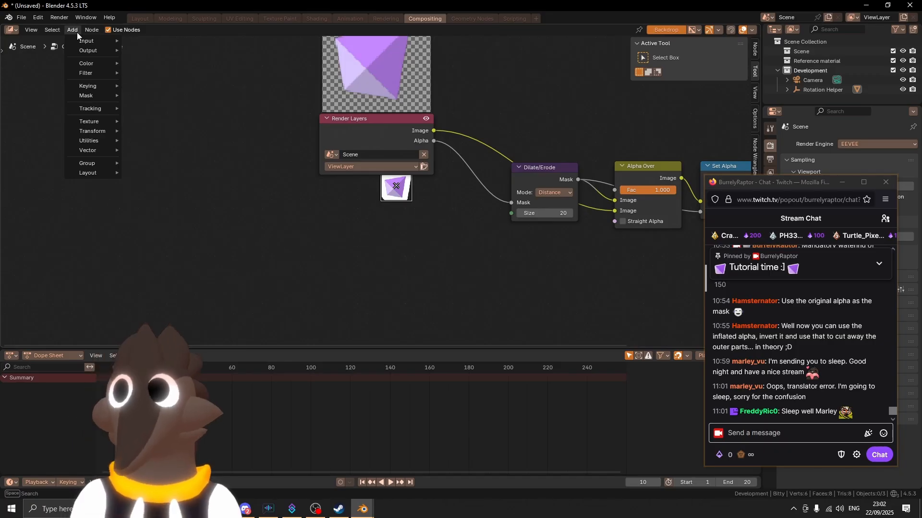
mouse_move(78, 37)
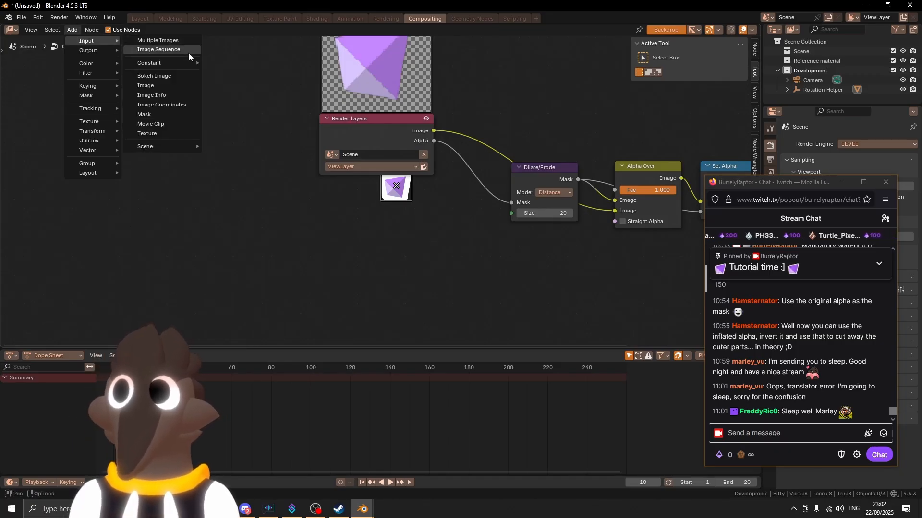
mouse_move(187, 63)
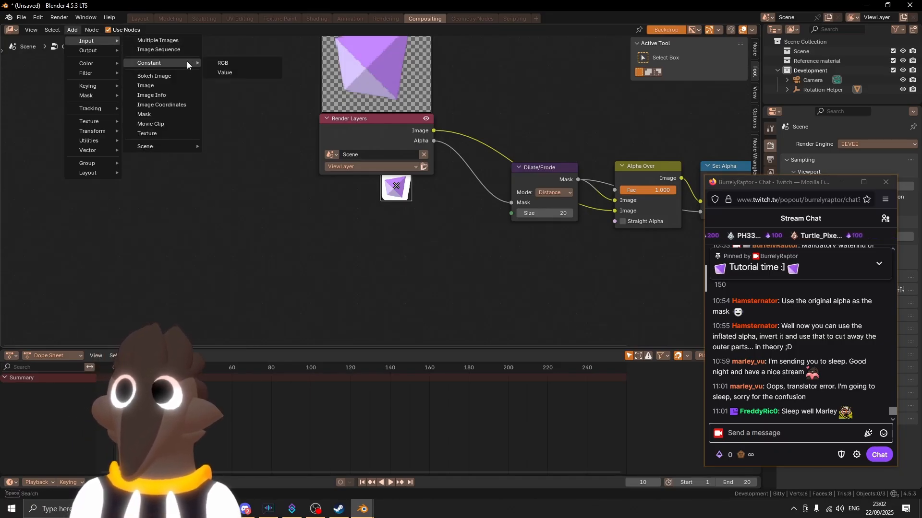
left_click(228, 72)
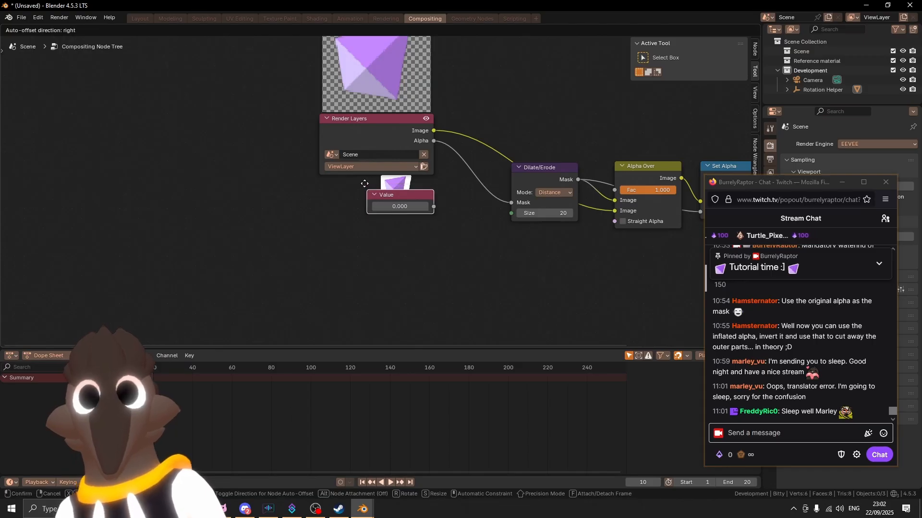
left_click(367, 189)
middle_click_drag(404, 230, 396, 238)
key("shift+d")
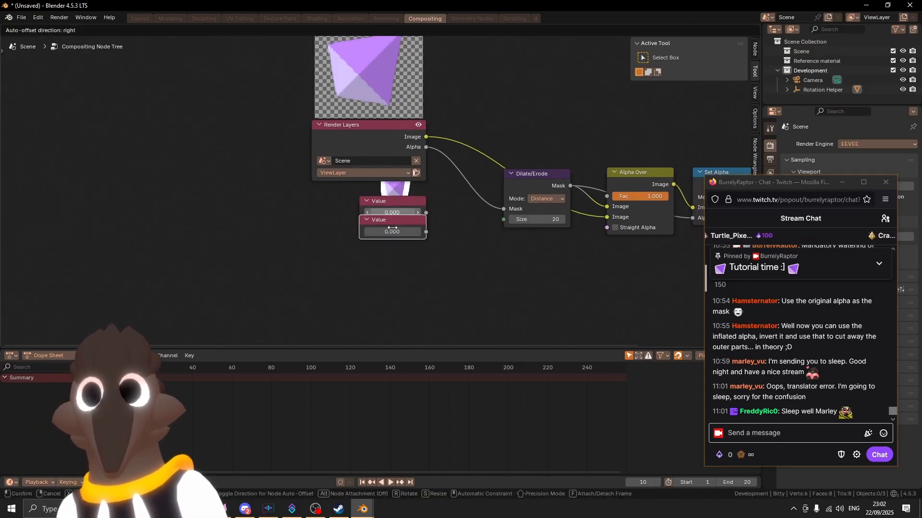
left_click(392, 240)
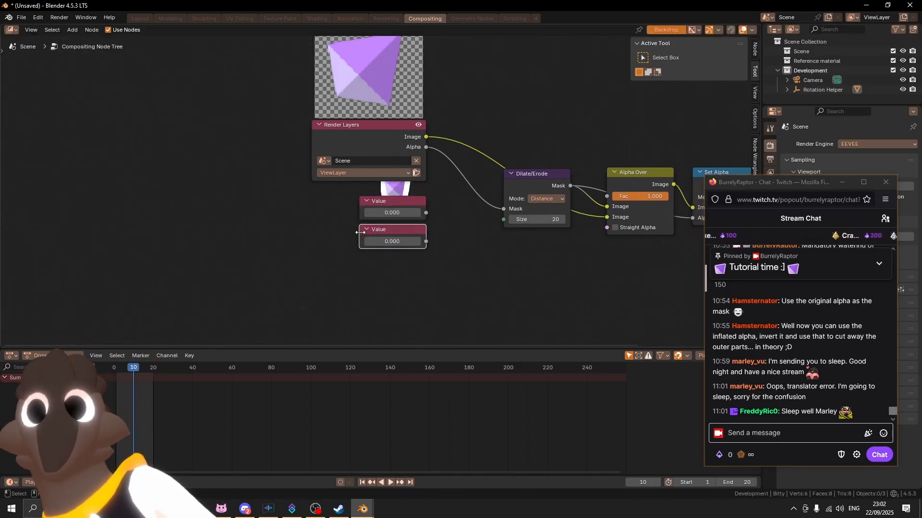
key("x")
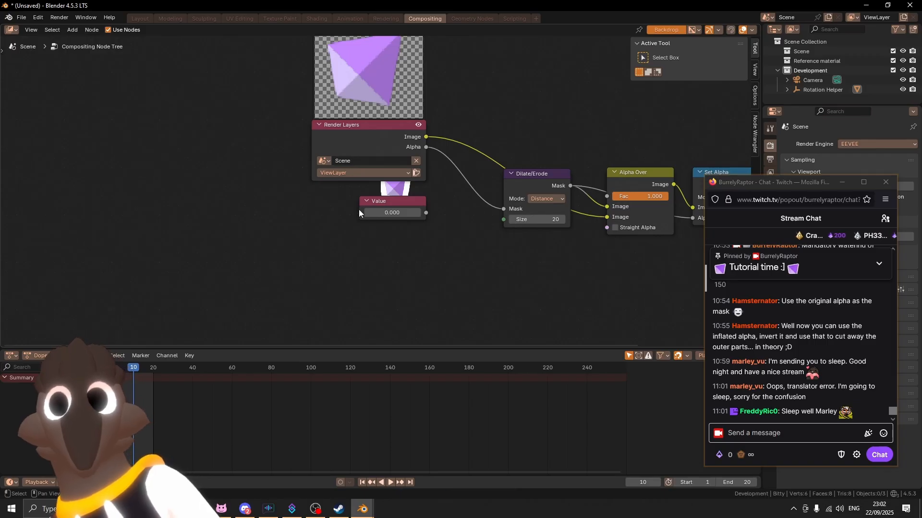
Widen the Value node to match the Render Layers node and label it "Relative Size".
left_click_drag(360, 213, 307, 212)
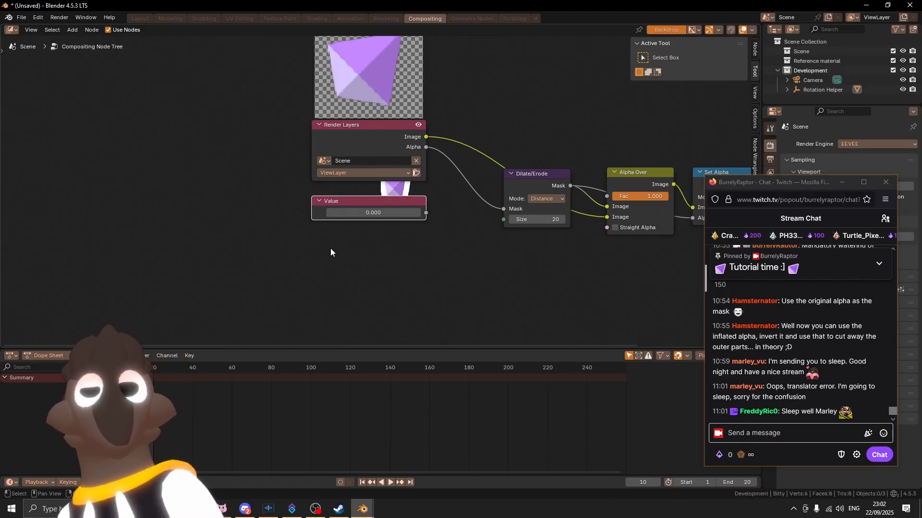
key("F2")
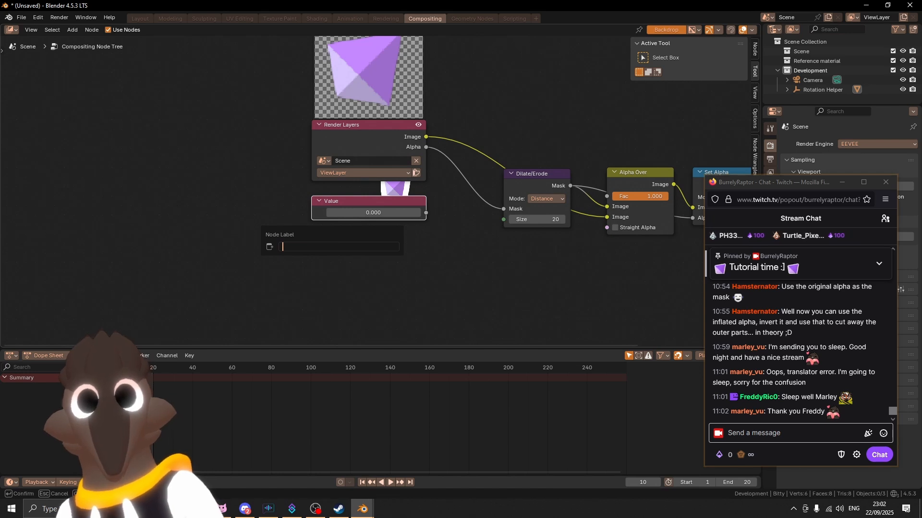
left_click(757, 49)
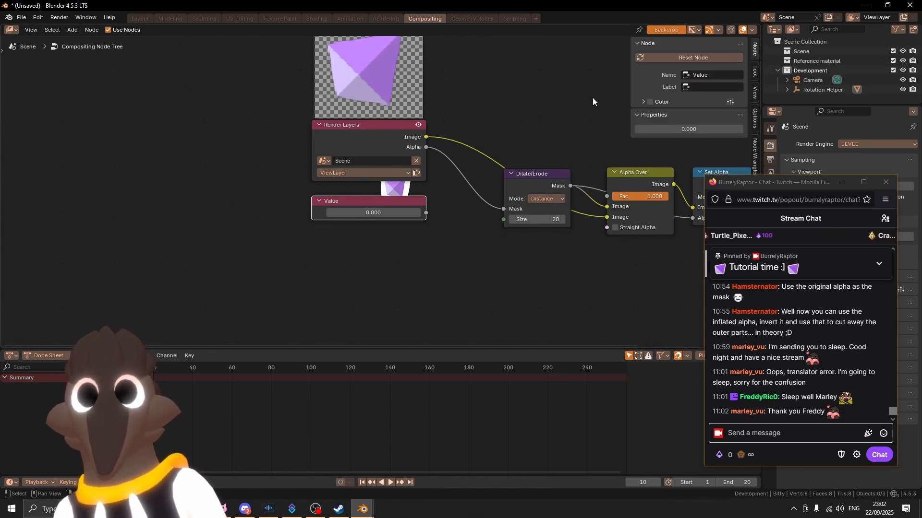
left_click(720, 87)
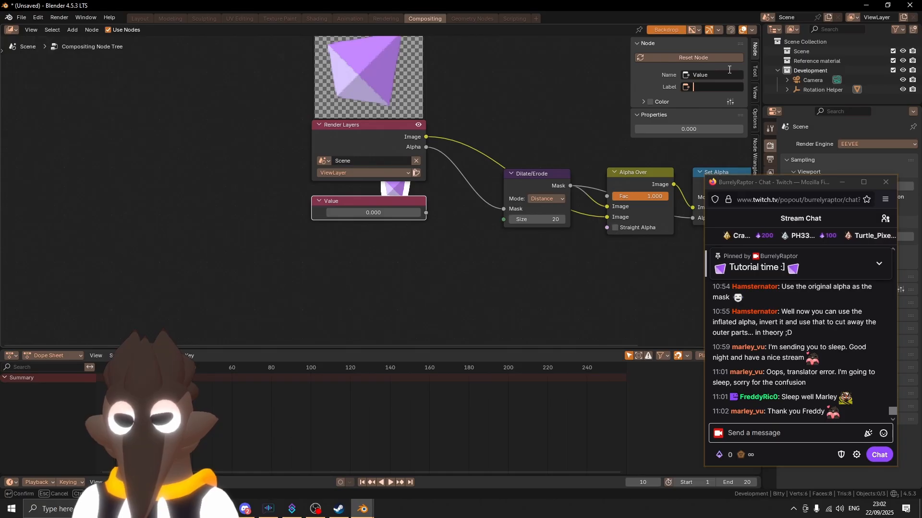
type("Relative Size")
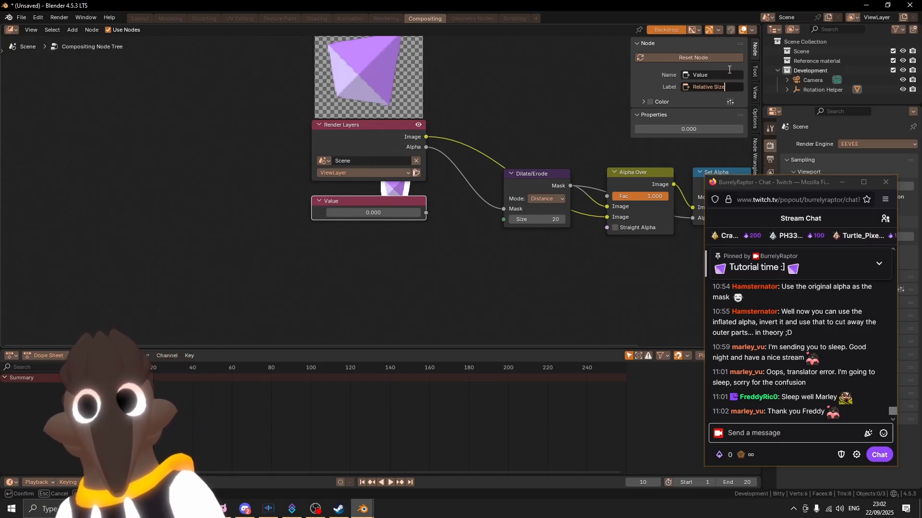
key("Return")
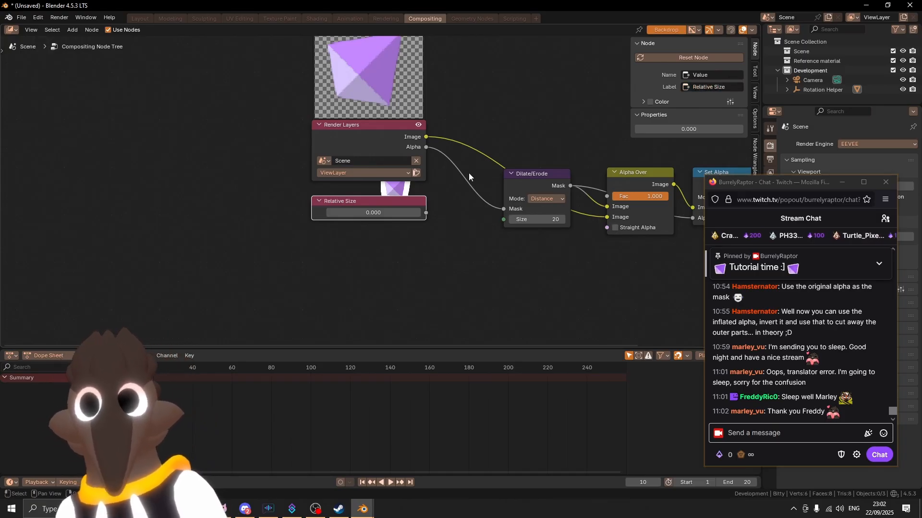
Duplicate the Relative Size node directly beneath it and label the copy "Original Size".
key("shift+d")
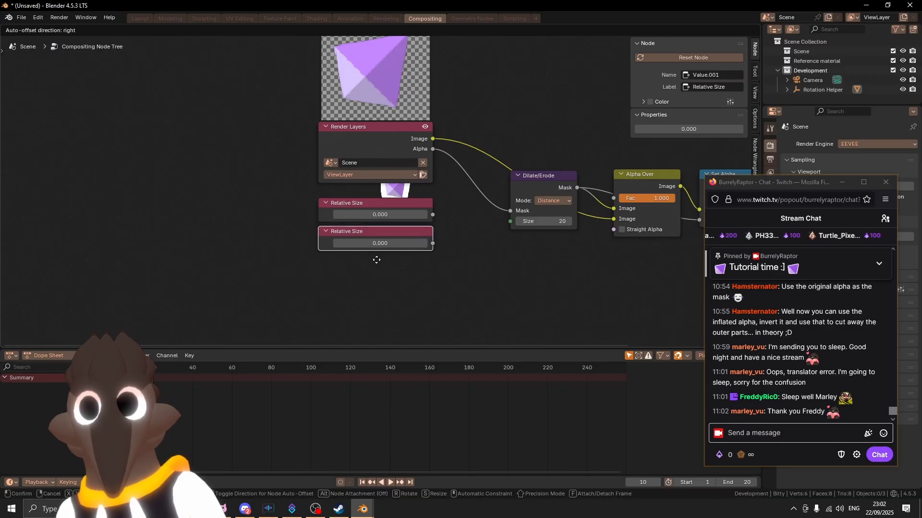
left_click(377, 263)
left_click(705, 88)
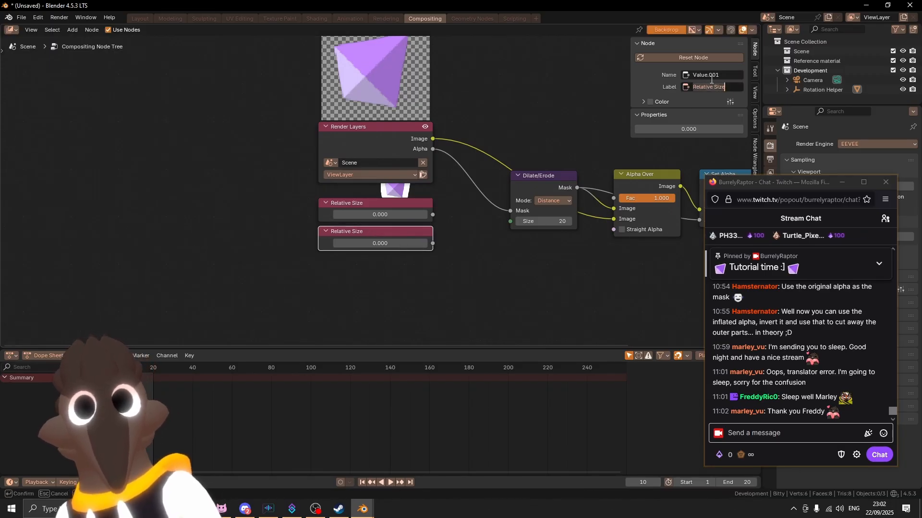
type("Original Size")
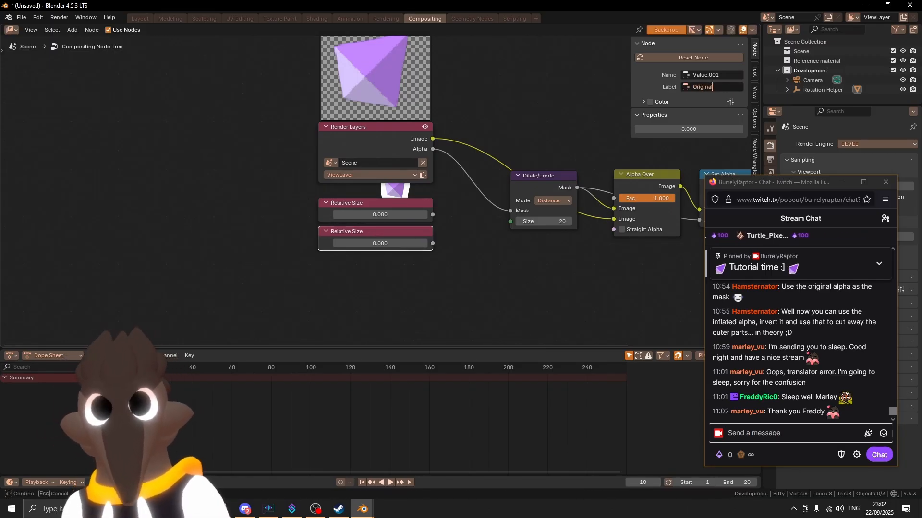
key("Return")
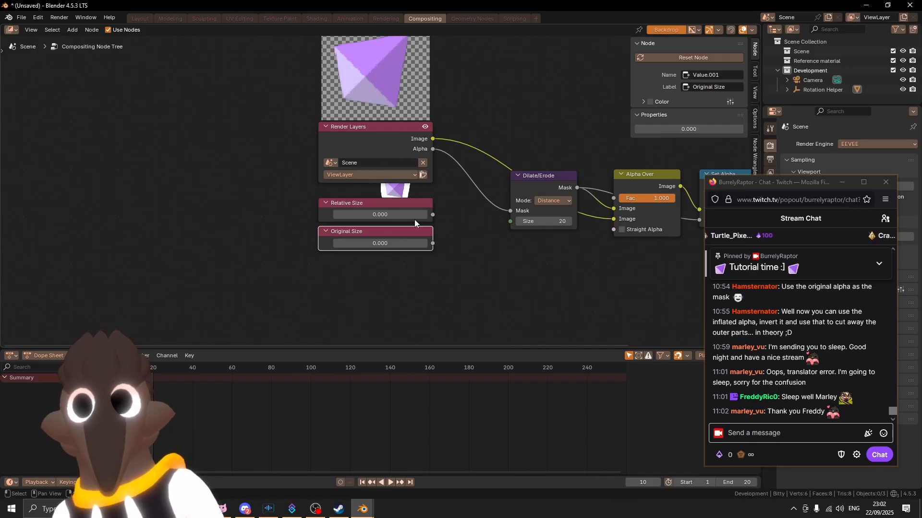
Change the label of the Relative Size node to "Relative Outline Size".
left_click(386, 206)
left_click(724, 87)
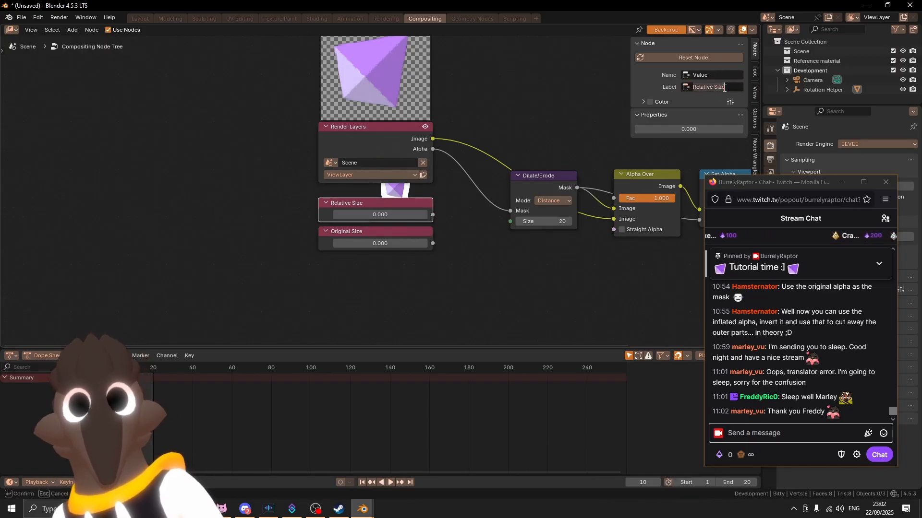
left_click(715, 86)
type("Outline")
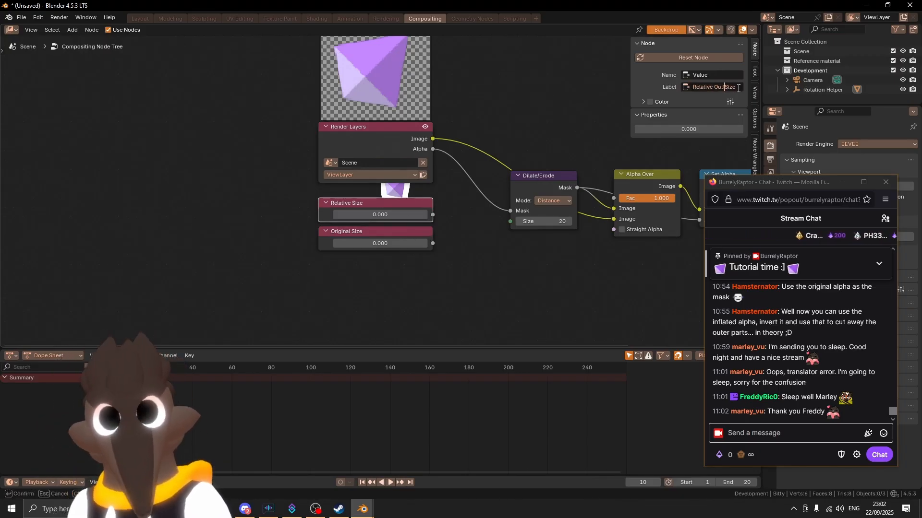
key("Return")
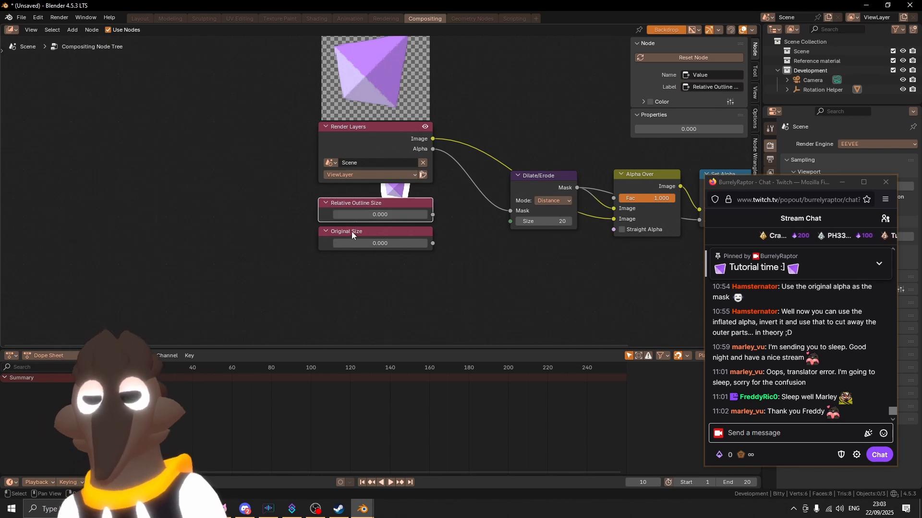
Set the Relative Outline Size node's value to 20 and the Original Size node's value to 1080.
left_click(380, 214)
type("20")
key("Return")
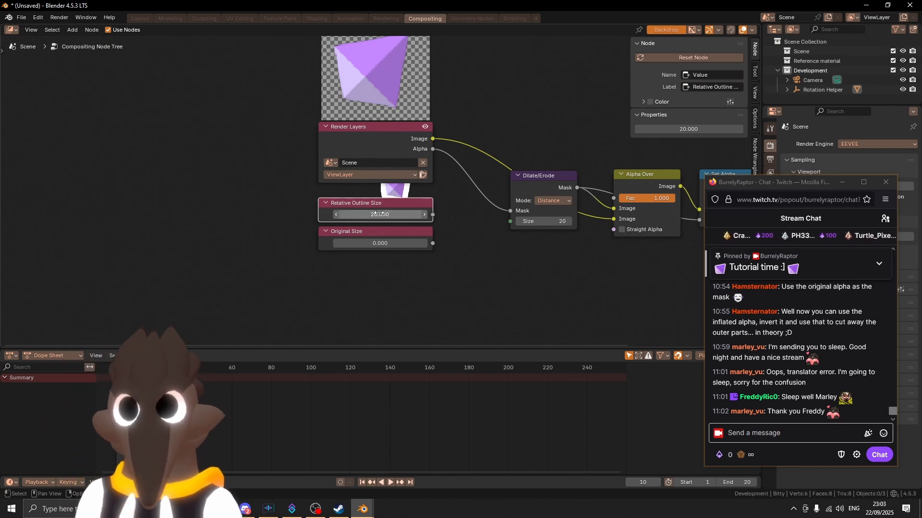
left_click(389, 241)
type("1080")
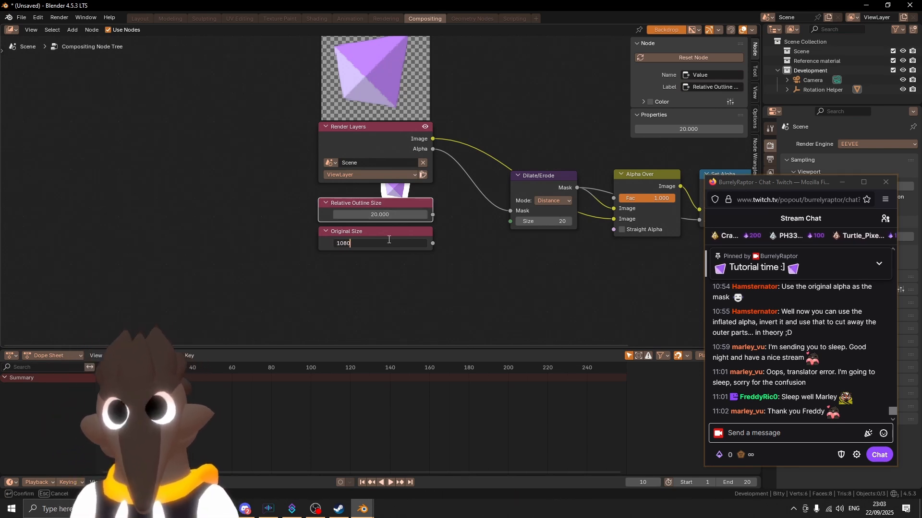
key("Return")
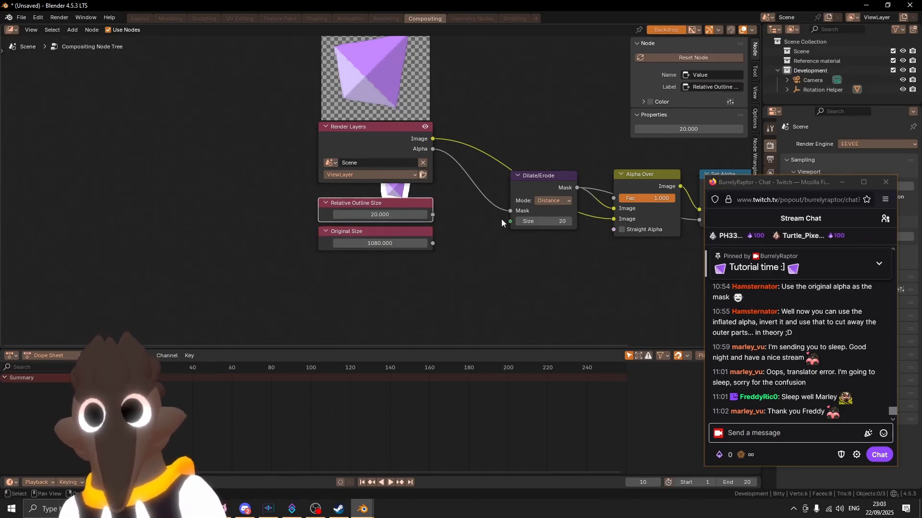
Select both size value nodes and move them together horizontally to the left of the Render Layers node.
middle_click_drag(504, 214, 480, 265)
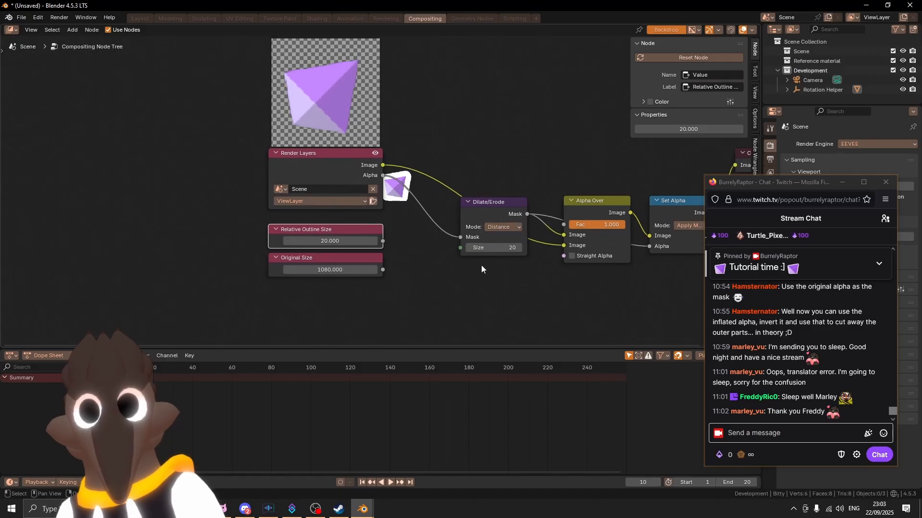
middle_click_drag(405, 247, 409, 249)
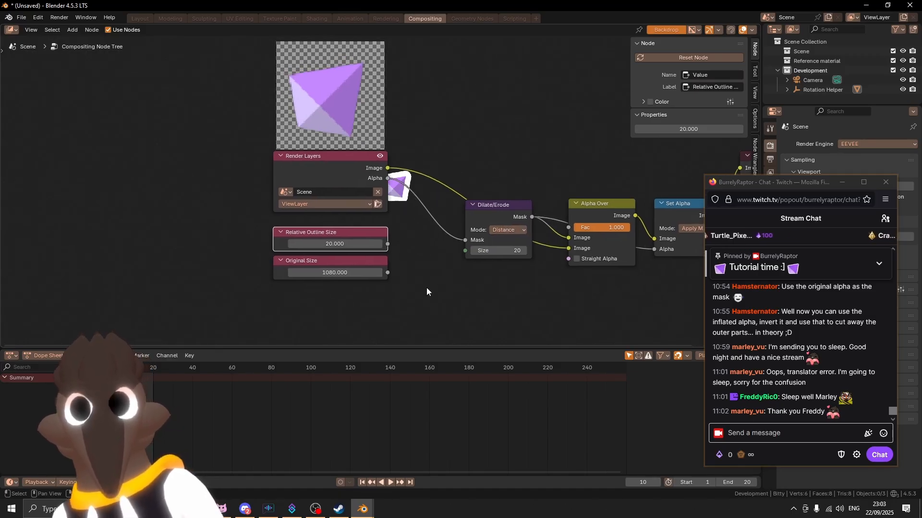
left_click_drag(390, 297, 250, 242)
middle_click_drag(342, 227, 398, 229)
key("g")
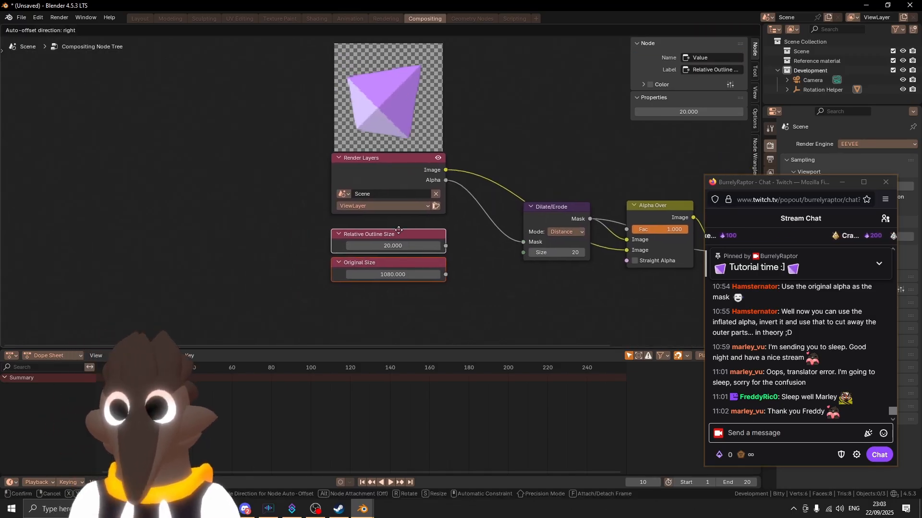
key("x")
left_click(235, 226)
left_click(349, 256)
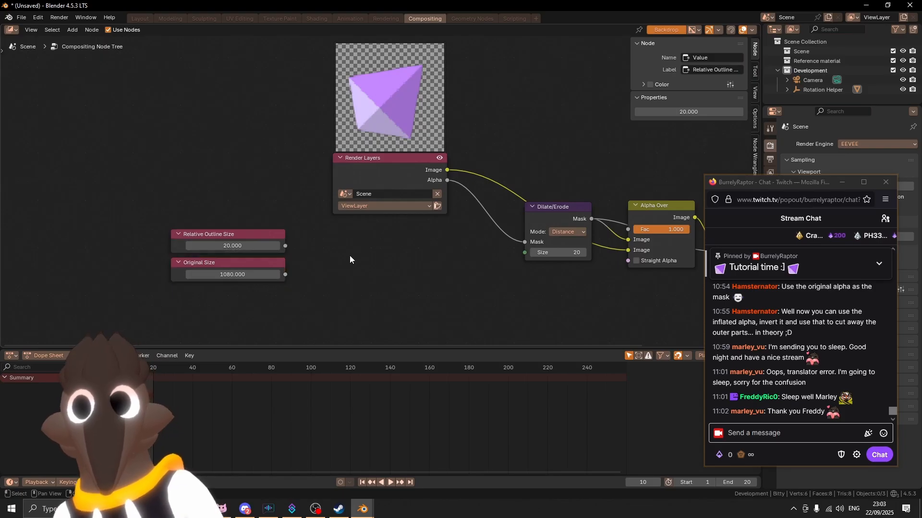
Add a Math node set to Divide and place it below the Render Layers node, beside the two size value nodes.
middle_click_drag(350, 255, 362, 259)
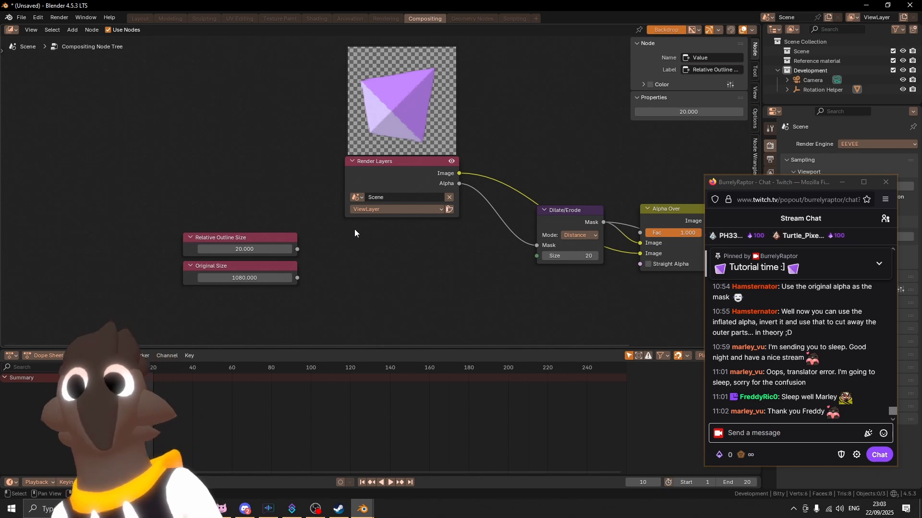
left_click(258, 270)
middle_click_drag(301, 264, 439, 219)
scroll(360, 259, "up", 3)
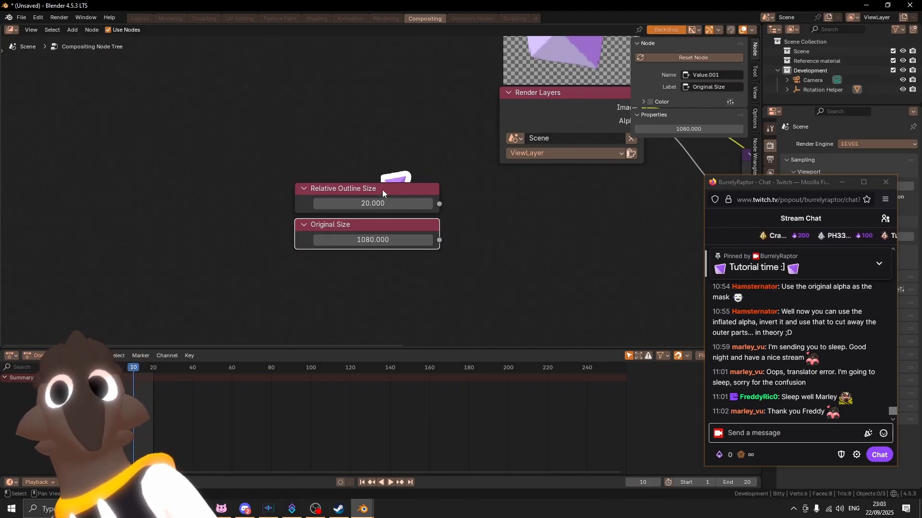
middle_click_drag(419, 191, 411, 193)
middle_click_drag(513, 233, 446, 235)
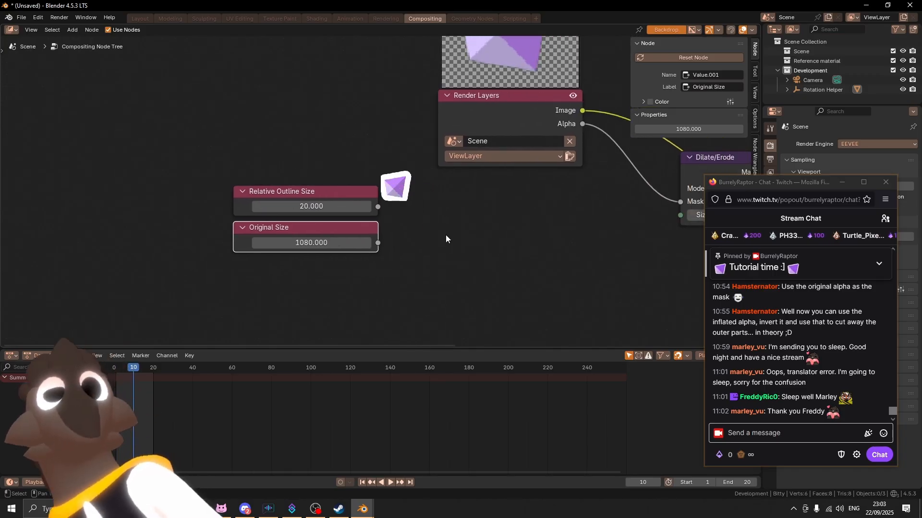
key("shift+a")
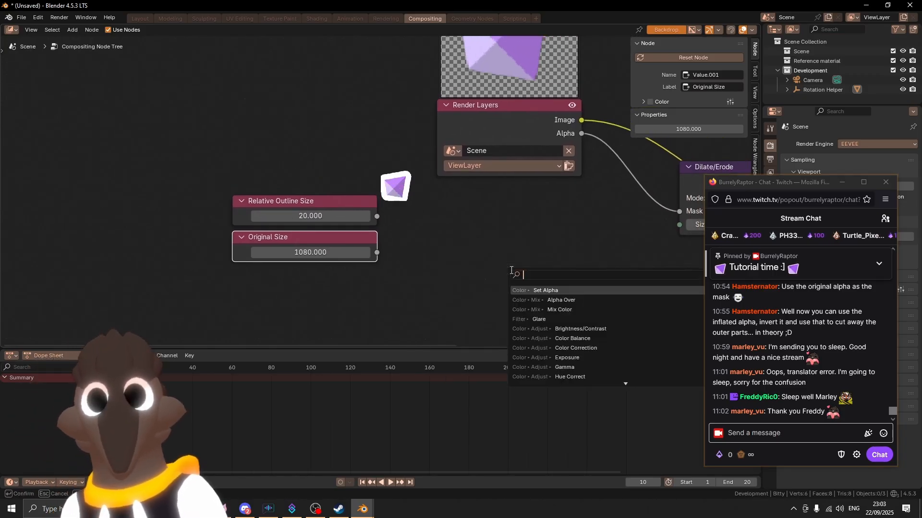
type("math")
key("Return")
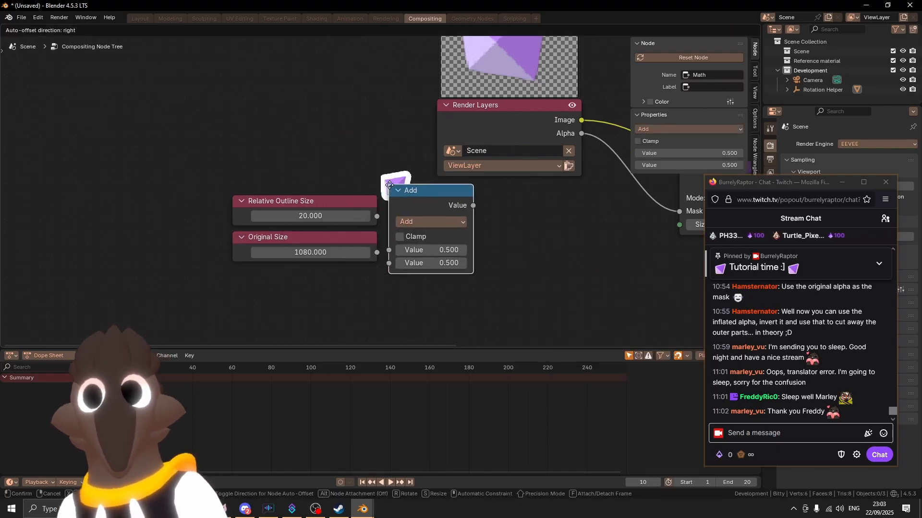
left_click(401, 202)
left_click(443, 233)
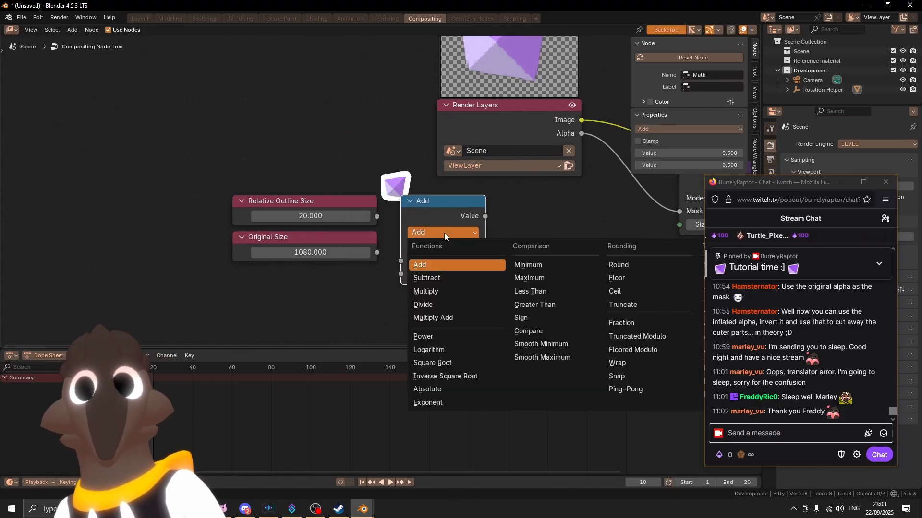
left_click(455, 305)
left_click_drag(441, 200, 524, 207)
Delete the Divide math node.
scroll(476, 200, "right", 3)
scroll(369, 222, "left", 5)
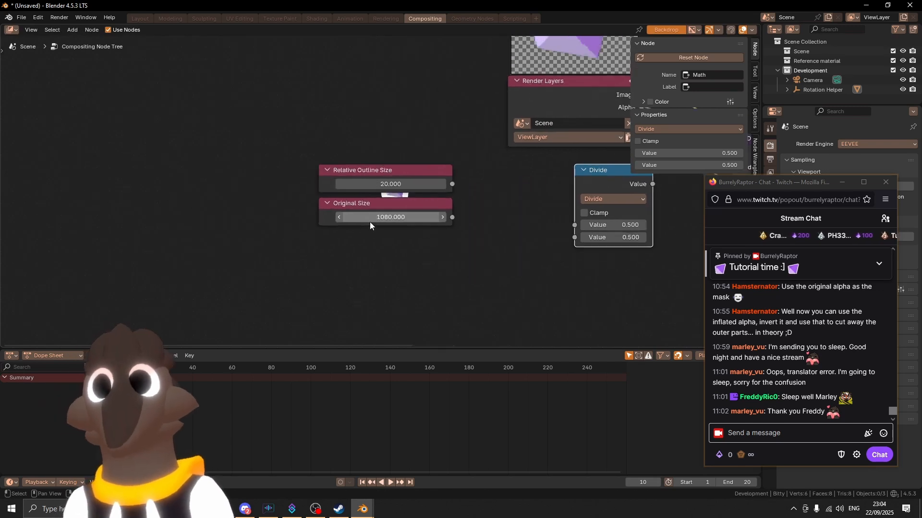
scroll(370, 222, "down", 2)
middle_click_drag(333, 165, 304, 170)
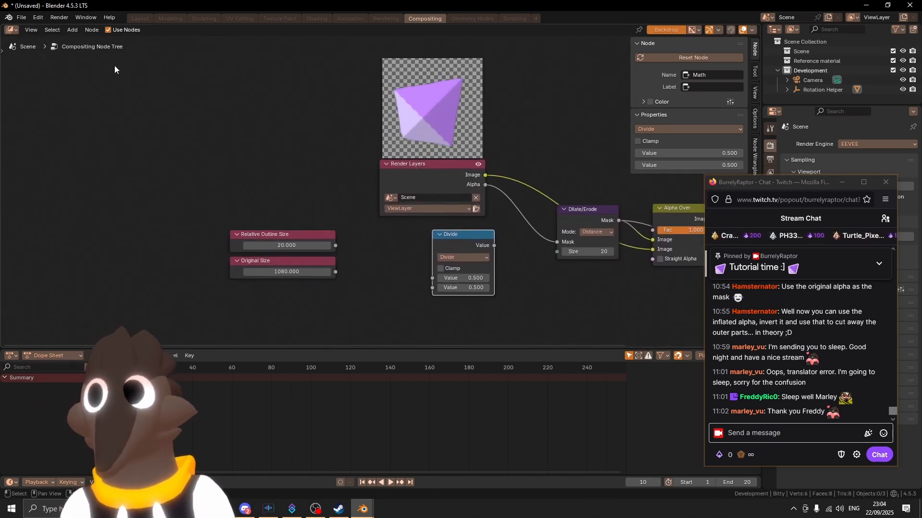
left_click(77, 31)
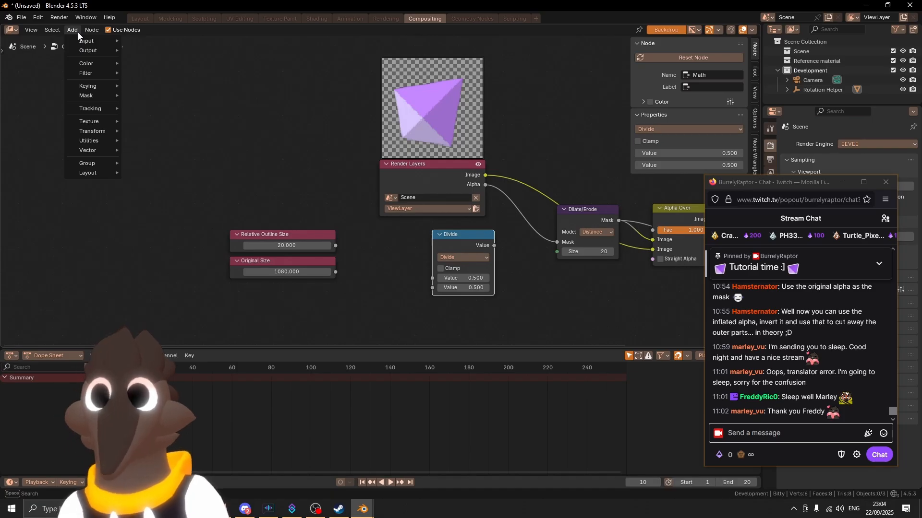
left_click(439, 235)
key("x")
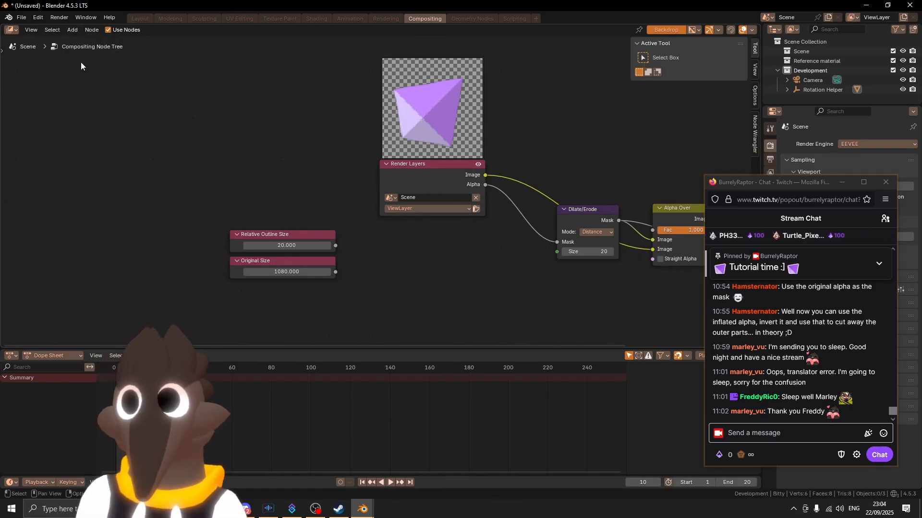
Add a new Math node below the Render Layers node, leaving space between it and the size value nodes.
left_click(73, 30)
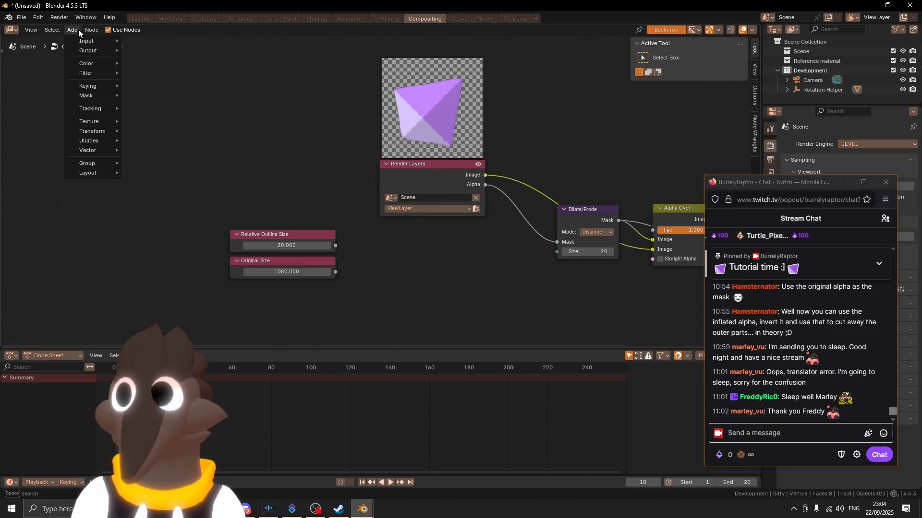
mouse_move(90, 140)
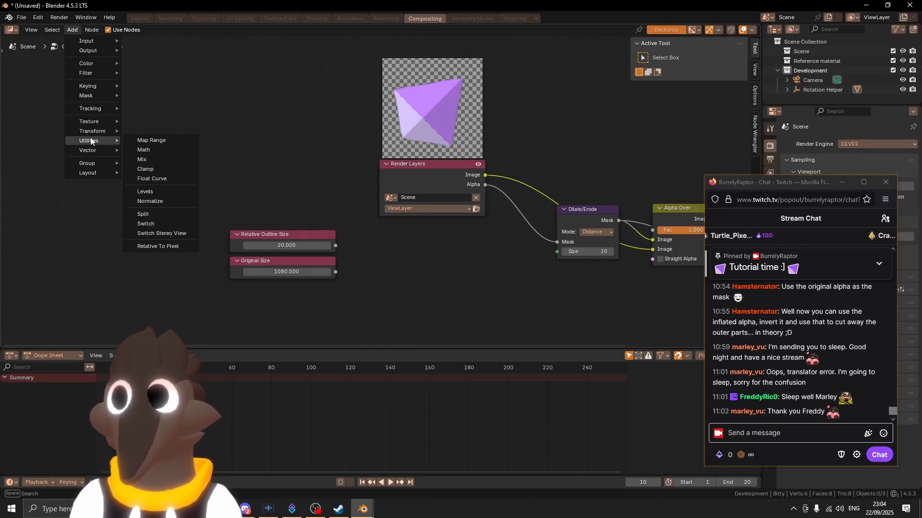
left_click(148, 149)
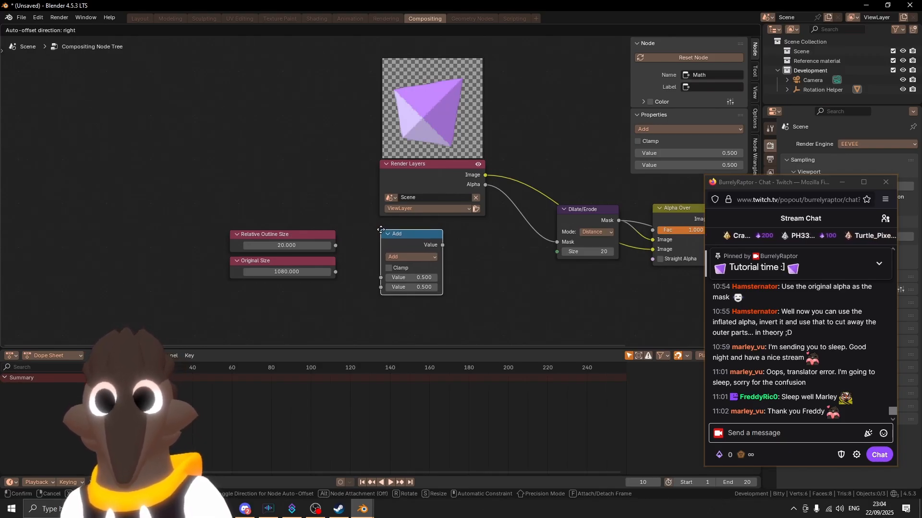
left_click(422, 231)
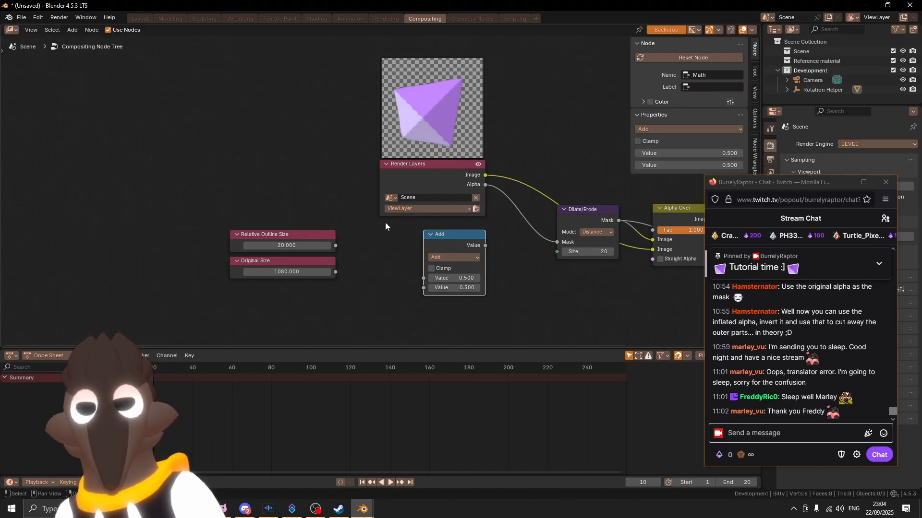
Add an Image Info node beneath the Original Size node and feed it the Render Layers node's Image output.
middle_click_drag(364, 228, 369, 230)
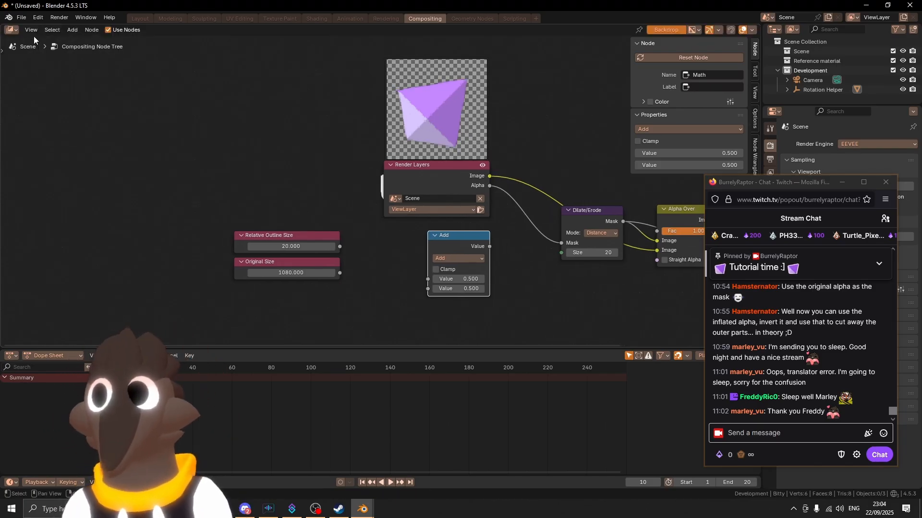
left_click(72, 30)
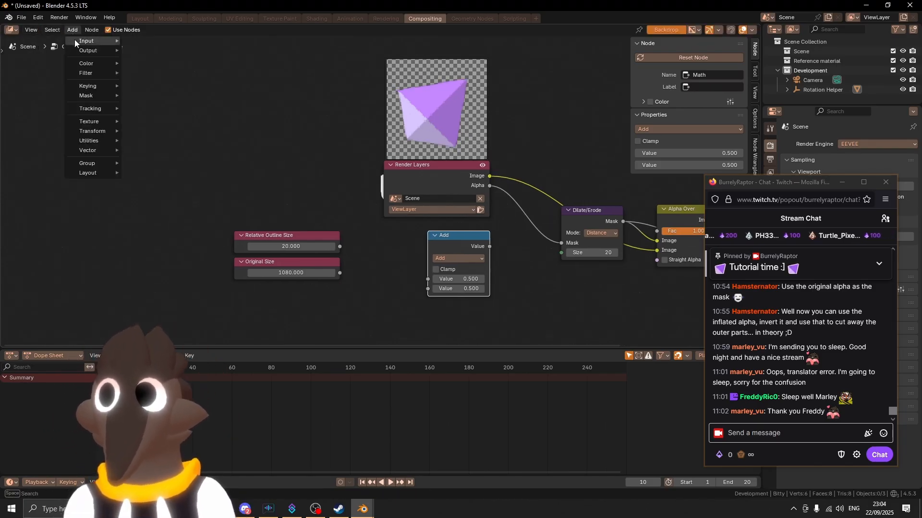
mouse_move(75, 42)
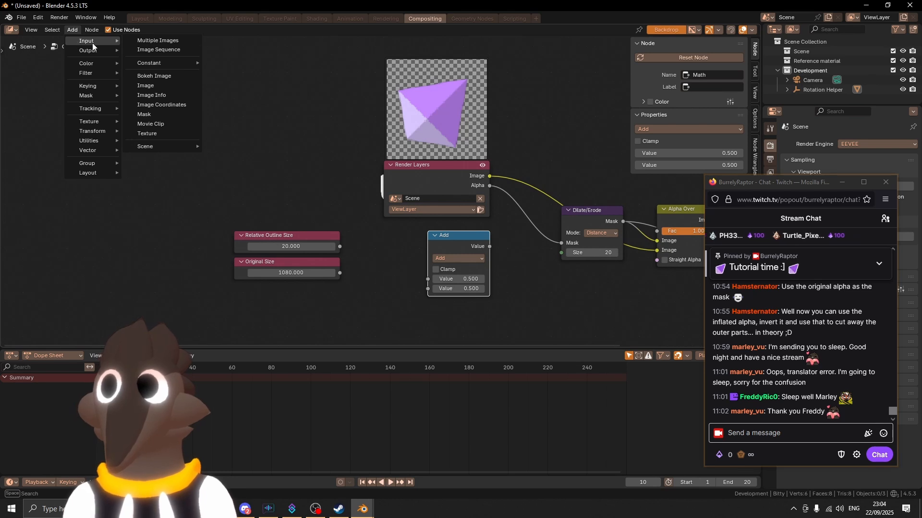
left_click(165, 94)
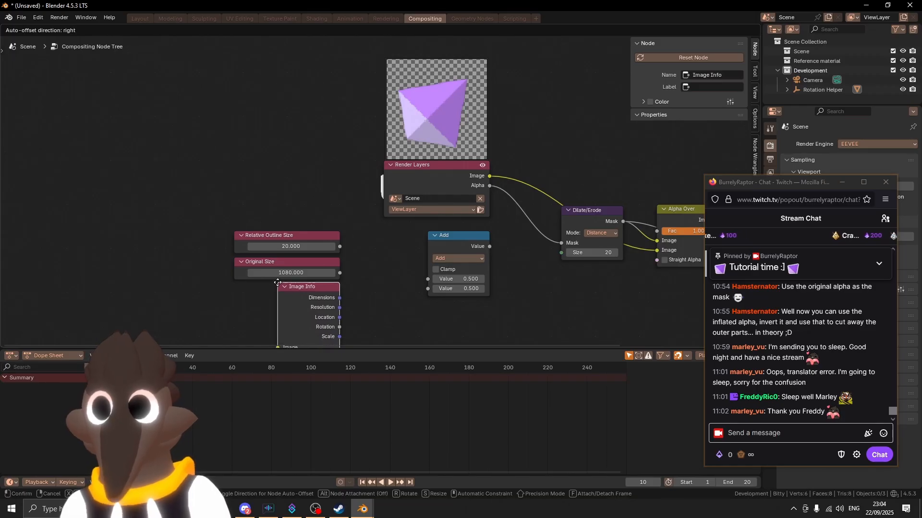
left_click(282, 288)
middle_click_drag(385, 286, 387, 248)
left_click_drag(491, 140, 295, 301)
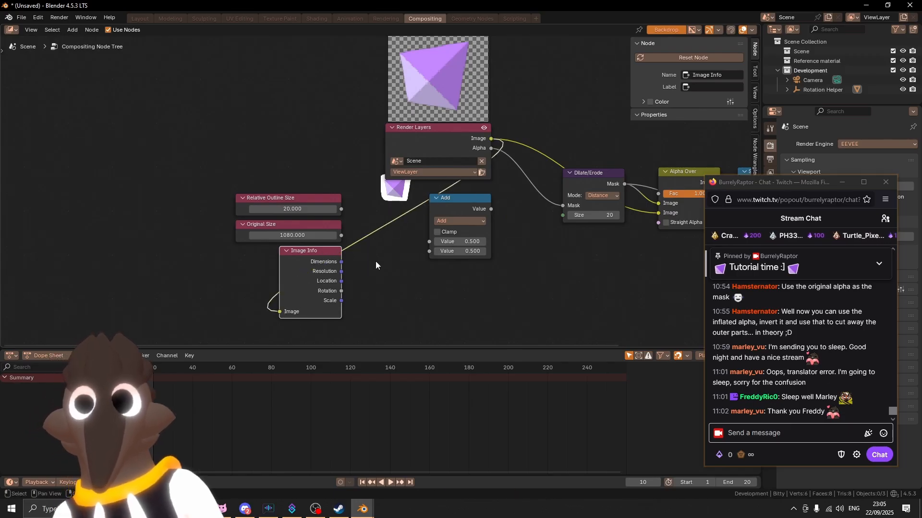
Shift the Image Info node horizontally so its outputs sit farther from the Math node.
key("g")
key("x")
left_click(328, 268)
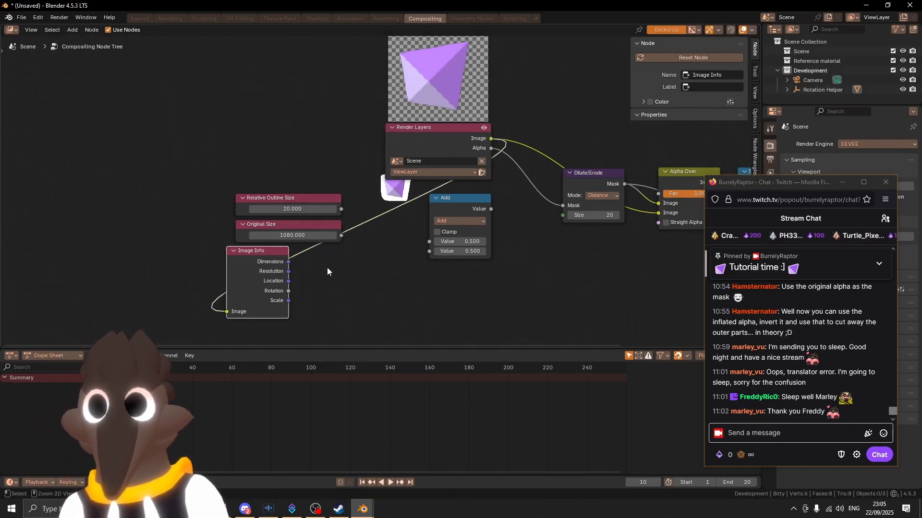
middle_click_drag(306, 268, 345, 275)
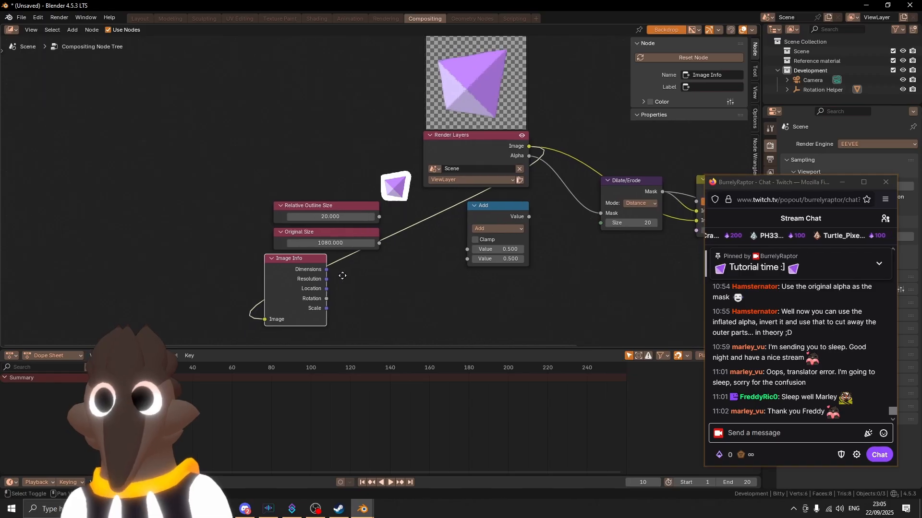
left_click_drag(326, 270, 364, 284)
key("Down")
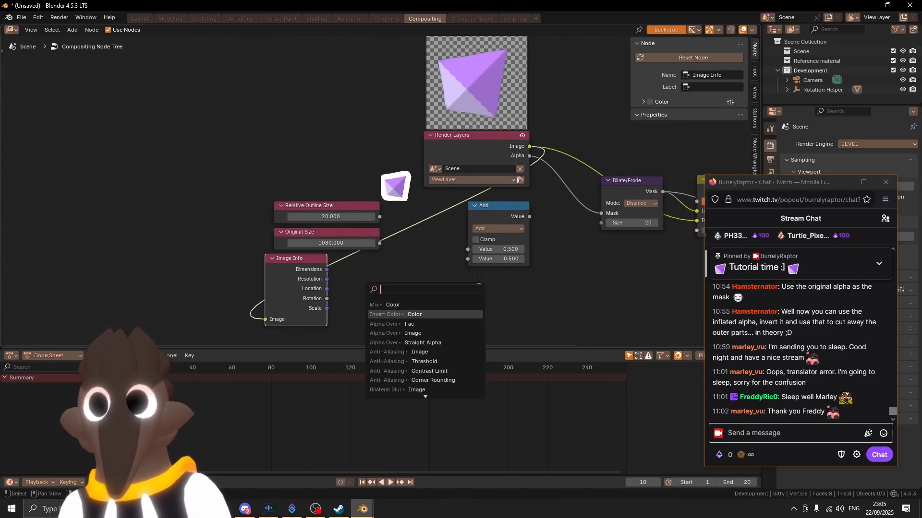
key("Escape")
key("shift+a")
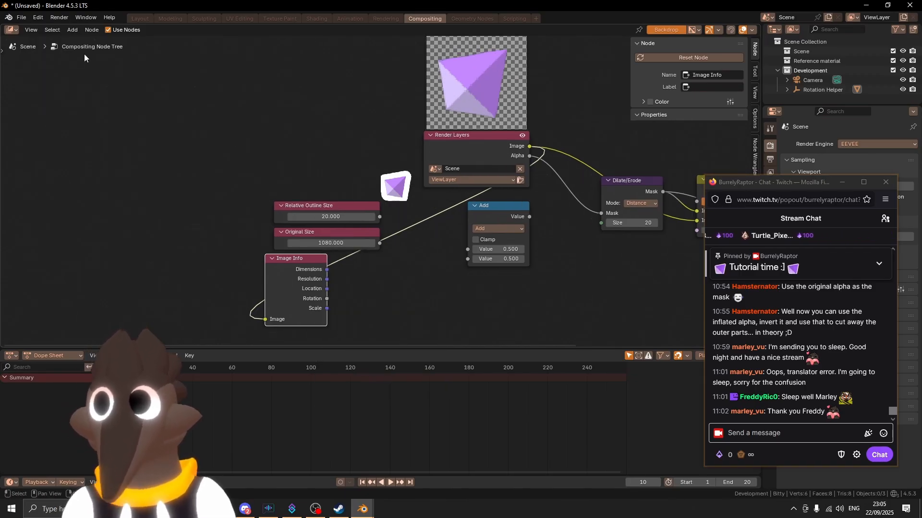
left_click(91, 30)
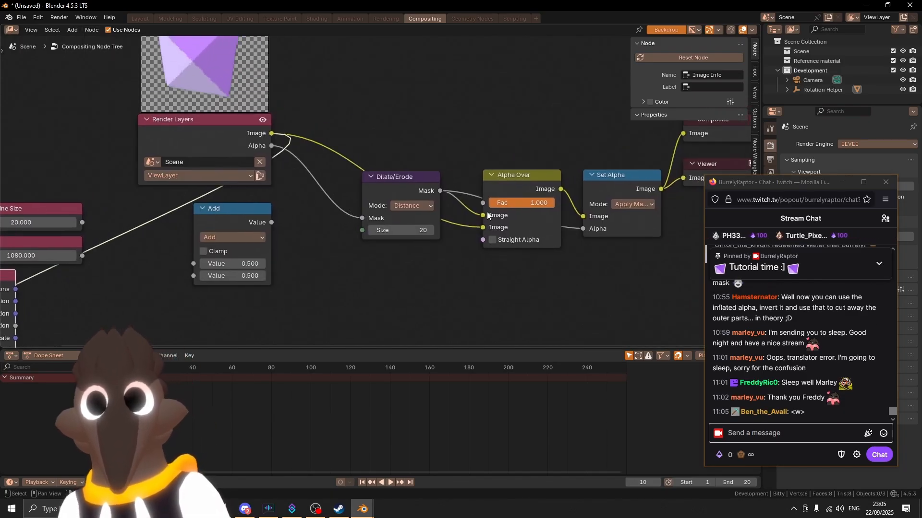
middle_click_drag(274, 137, 298, 165)
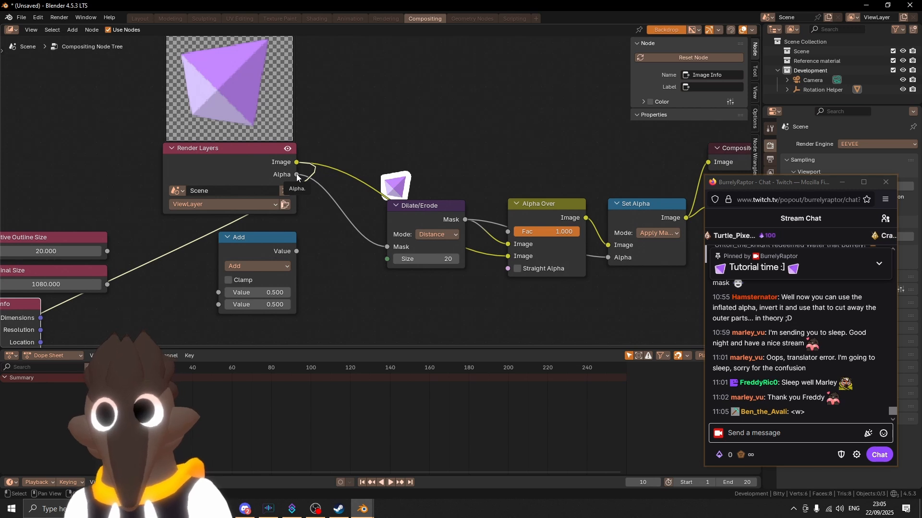
middle_click_drag(297, 175, 303, 178)
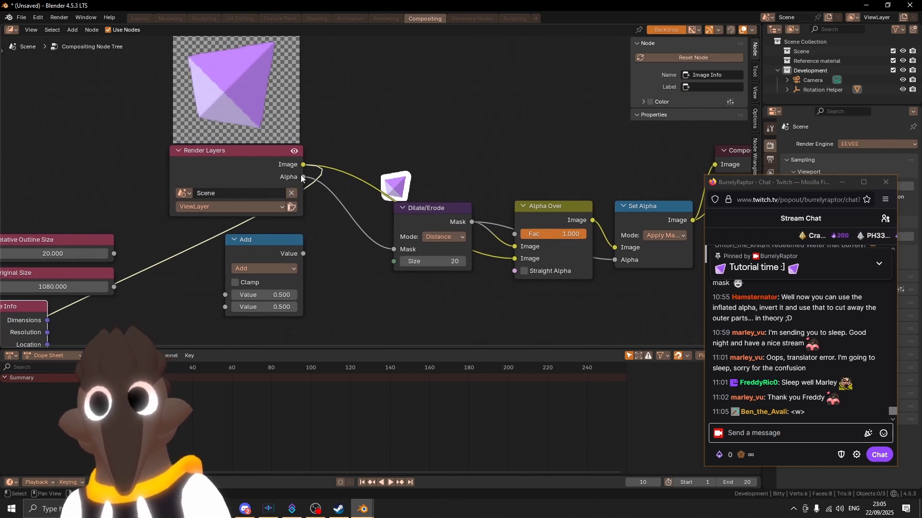
middle_click_drag(298, 183, 686, 65)
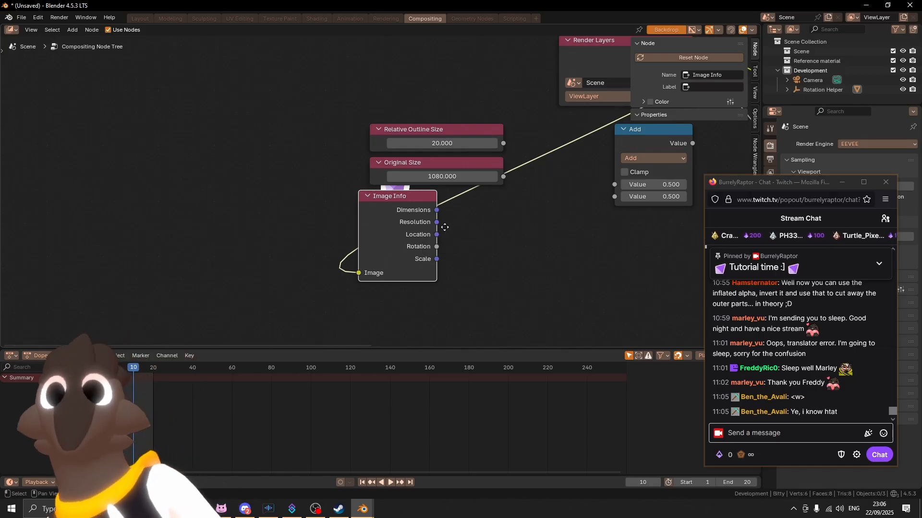
Add a Separate XYZ node beside the Image Info node and connect the Dimensions output to its Vector input.
mouse_move(440, 236)
middle_mouse_down()
mouse_move(411, 251)
mouse_move(437, 263)
mouse_move(446, 248)
mouse_move(437, 225)
middle_mouse_up()
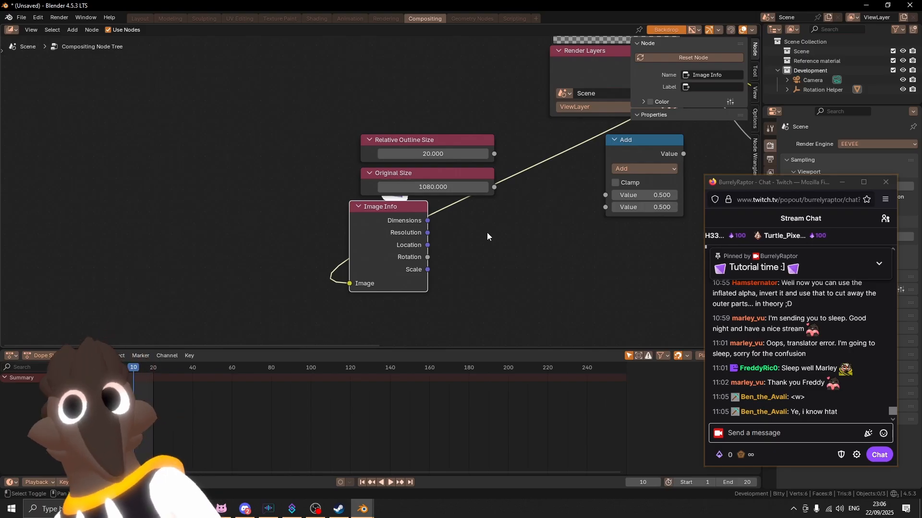
left_click(89, 29)
mouse_move(75, 31)
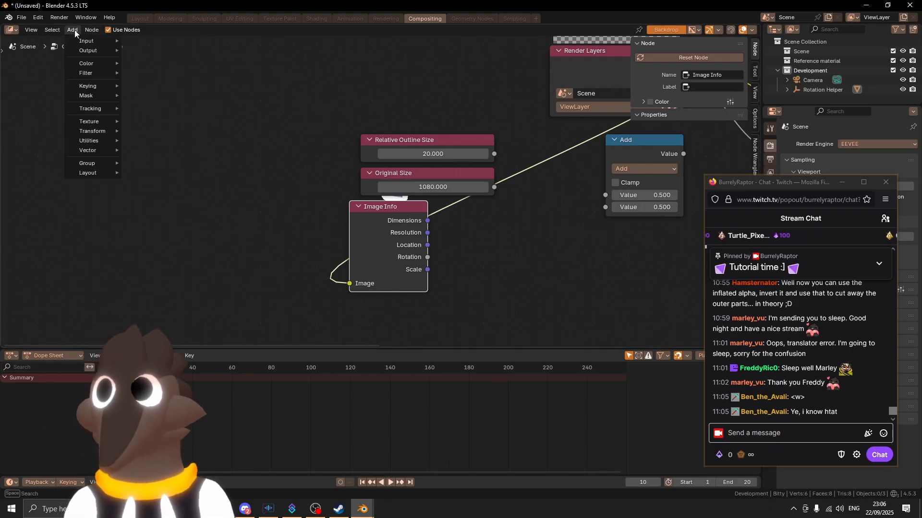
mouse_move(92, 150)
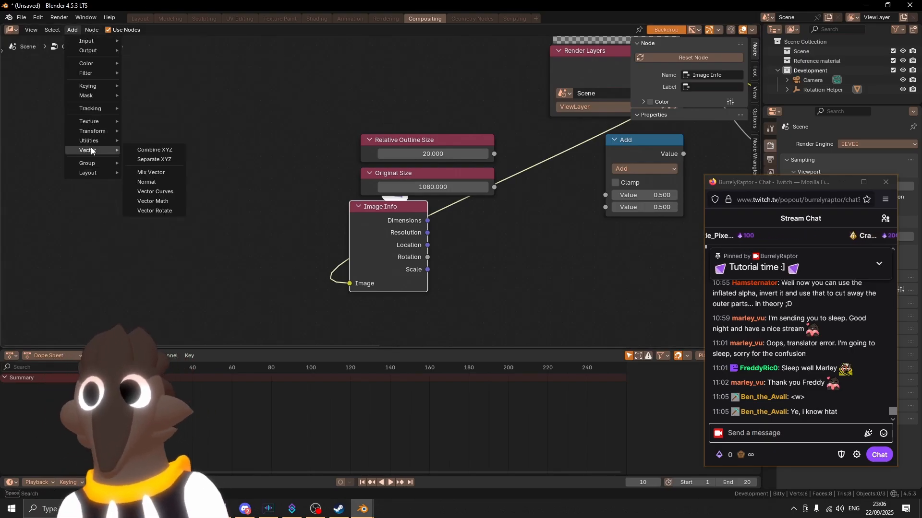
left_click(154, 159)
left_click(449, 212)
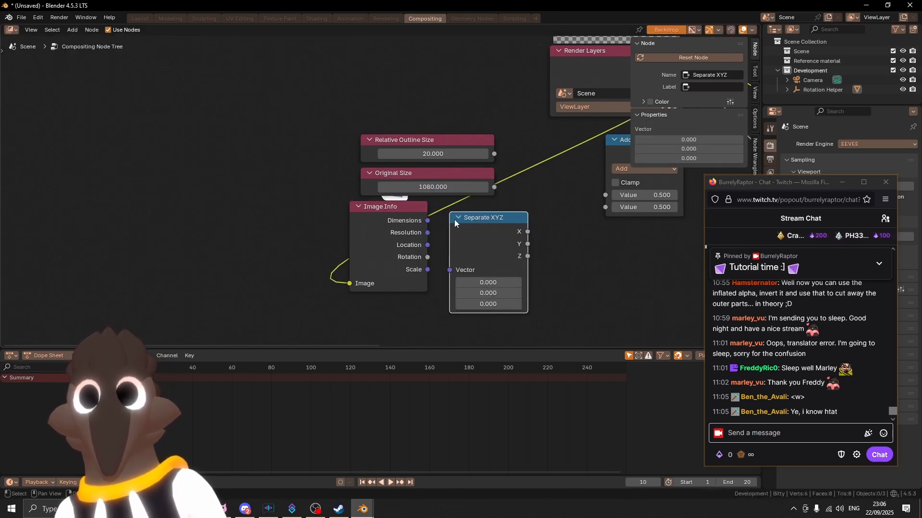
left_click_drag(427, 221, 450, 270)
Connect the Separate XYZ node's X output to the Add math node's first Value input.
middle_click_drag(482, 243, 408, 310)
left_click_drag(454, 299, 534, 258)
middle_click_drag(530, 268, 508, 284)
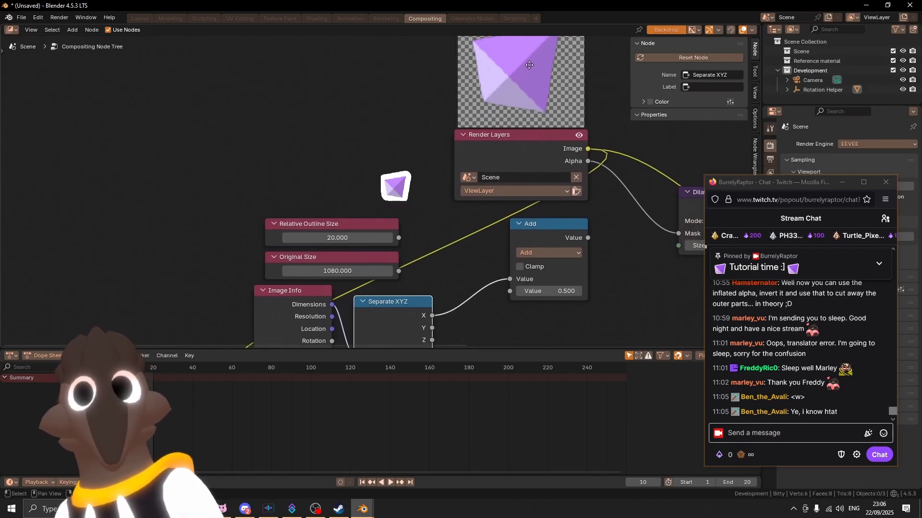
scroll(446, 94, "down", 1)
middle_click_drag(445, 94, 454, 148)
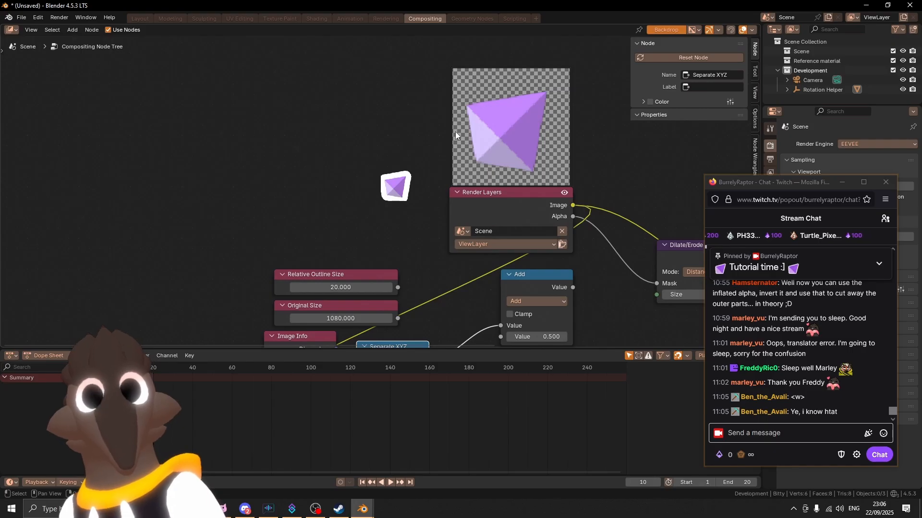
middle_click_drag(451, 258, 380, 183)
middle_click_drag(435, 237, 474, 238)
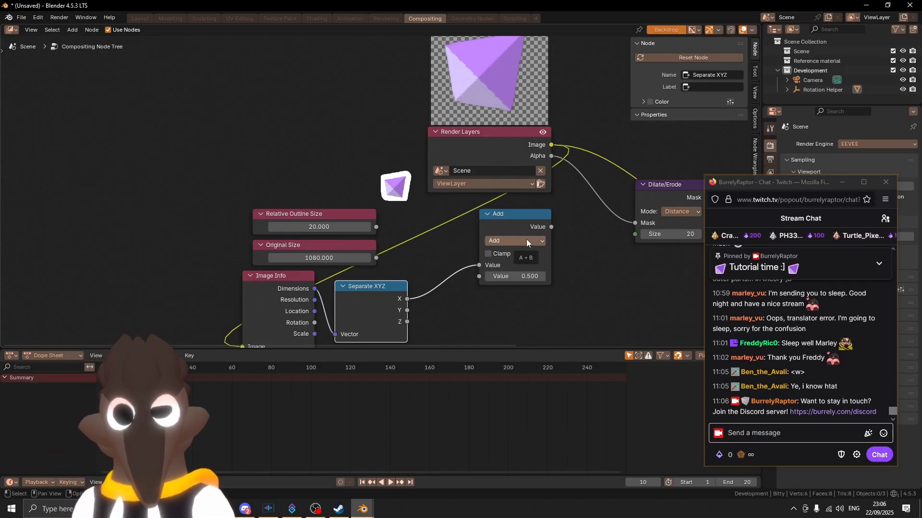
Connect the Original Size value to the math node's second Value input and set the operation to Divide.
left_click(337, 213)
middle_click_drag(337, 213, 292, 193)
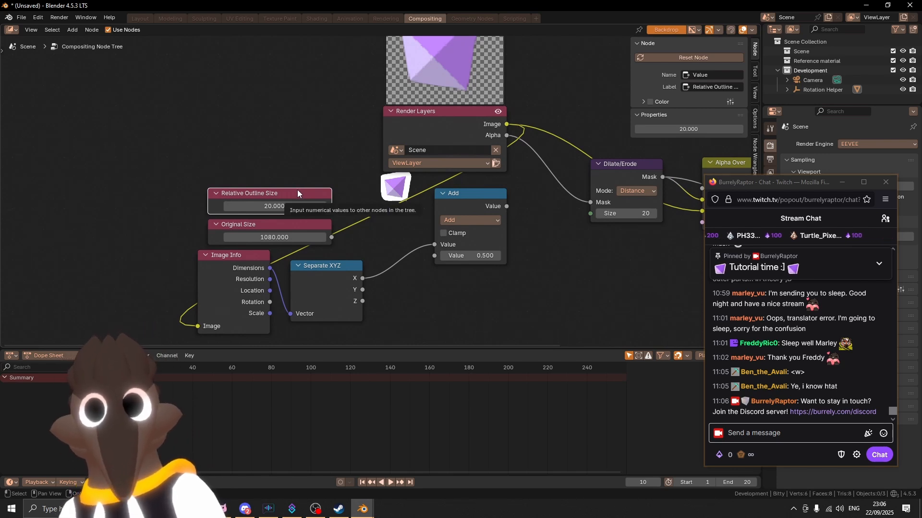
left_click(309, 225)
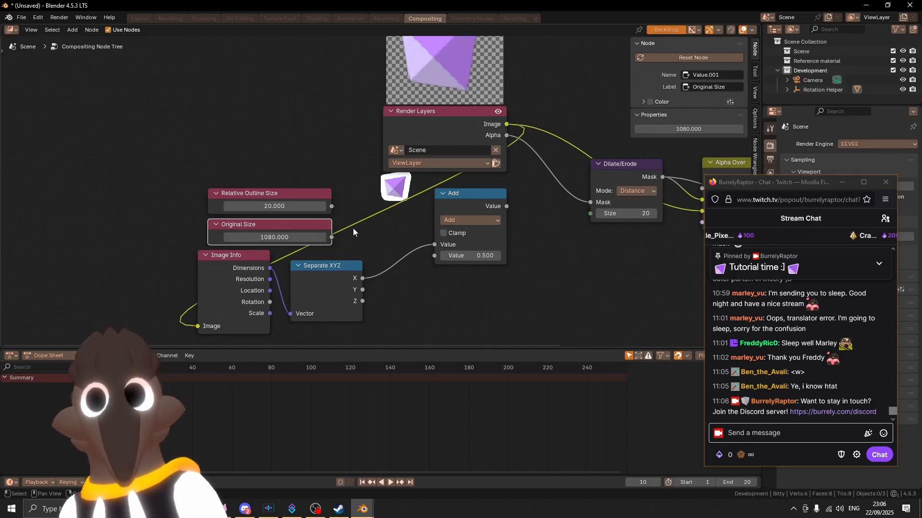
left_click(317, 195)
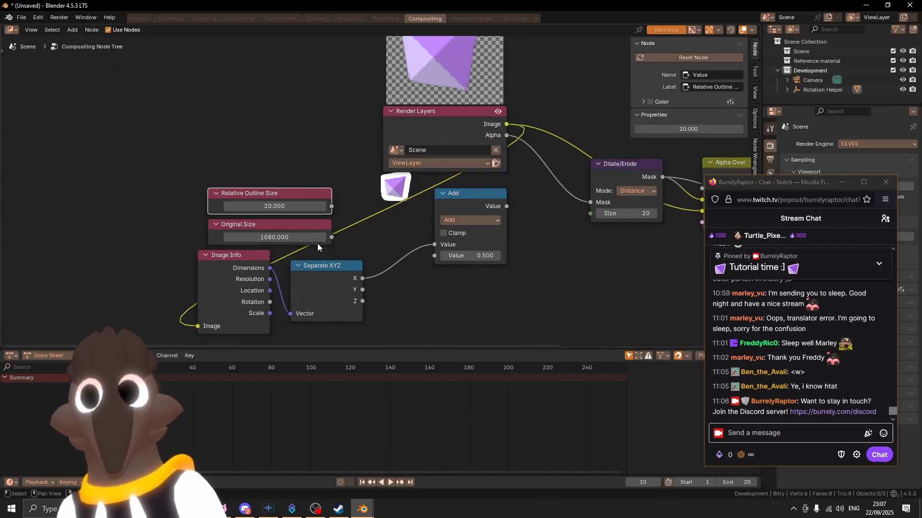
left_click(287, 226)
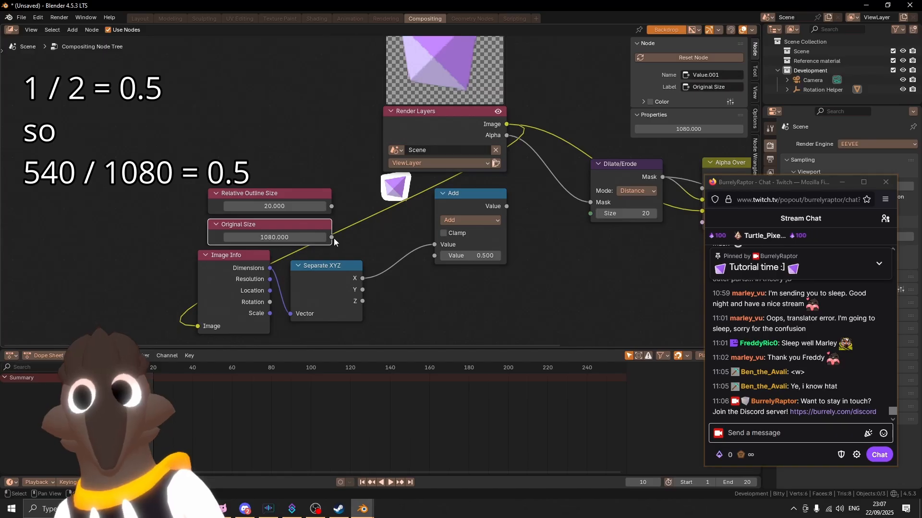
left_click_drag(331, 237, 435, 256)
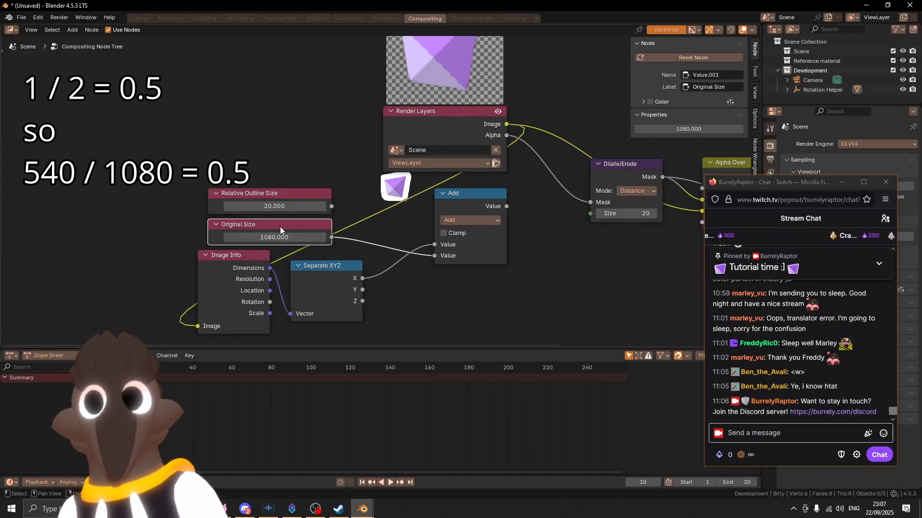
left_click(458, 220)
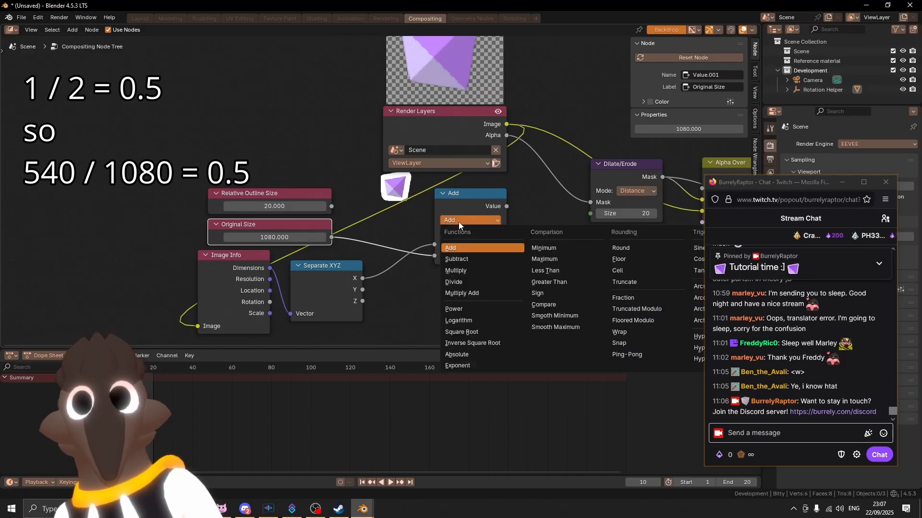
left_click(452, 282)
Move the Divide node down and closer to the Separate XYZ node.
middle_click_drag(440, 237, 416, 266)
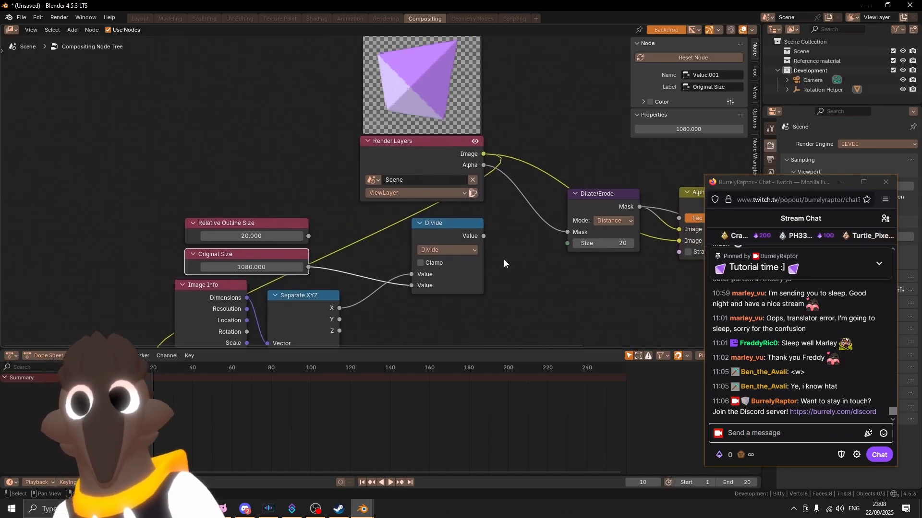
middle_click_drag(491, 257, 469, 246)
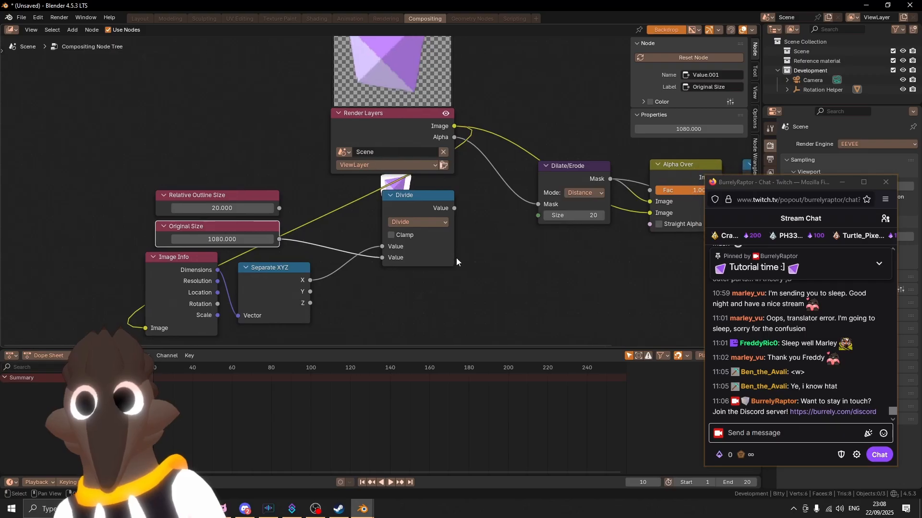
middle_click_drag(427, 210, 351, 250)
left_click_drag(351, 250, 298, 282)
middle_click_drag(363, 257, 373, 245)
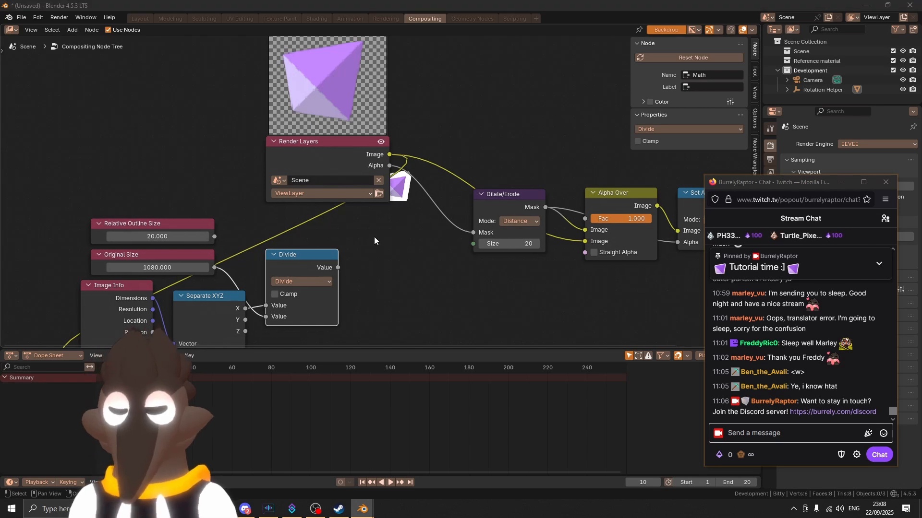
Switch to the Windows Calculator, compute 540 / 1080, and minimize the calculator.
key("super")
type("calculat")
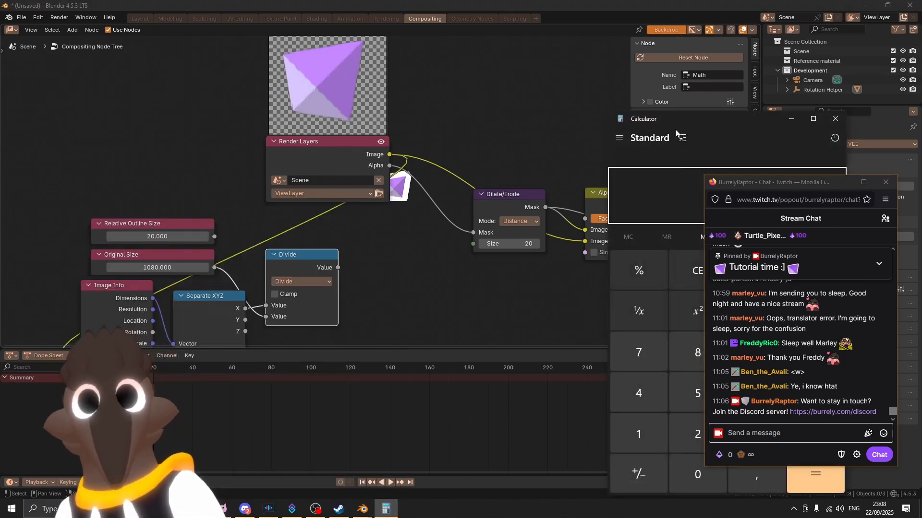
left_click_drag(692, 124, 471, 111)
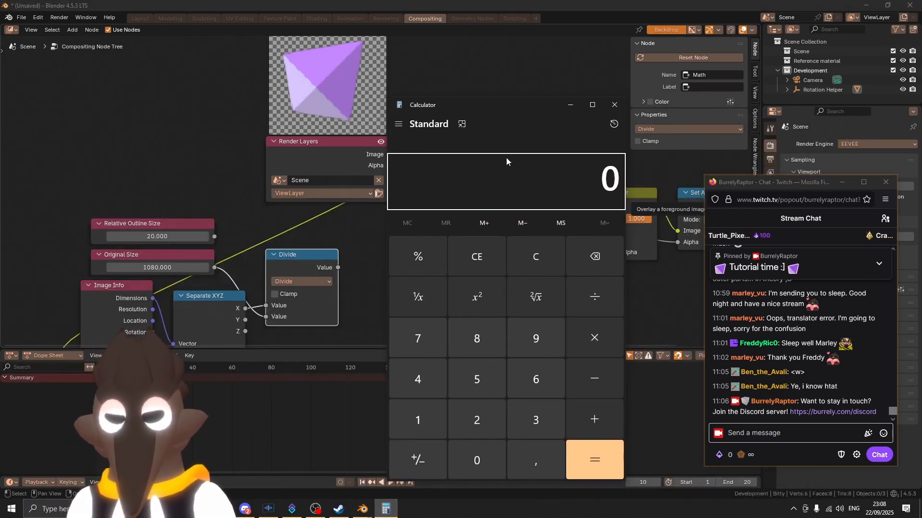
type("540/1")
type("080")
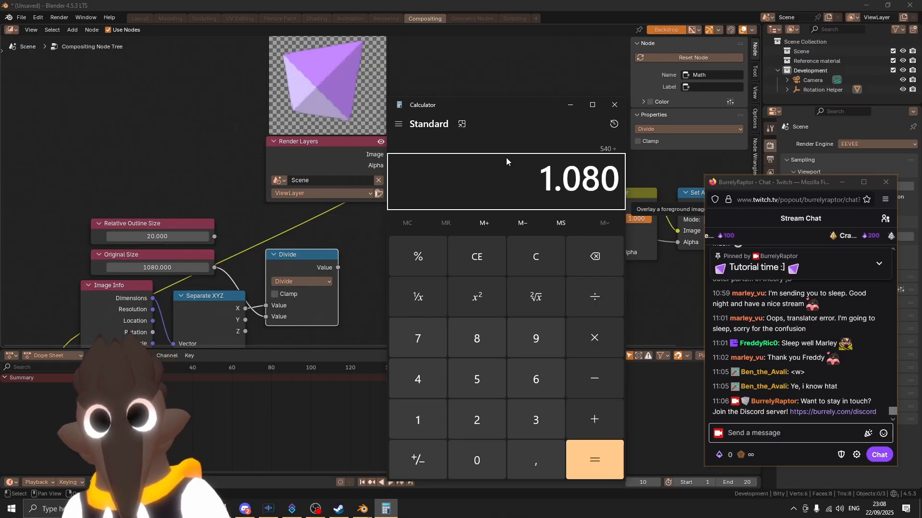
key("Return")
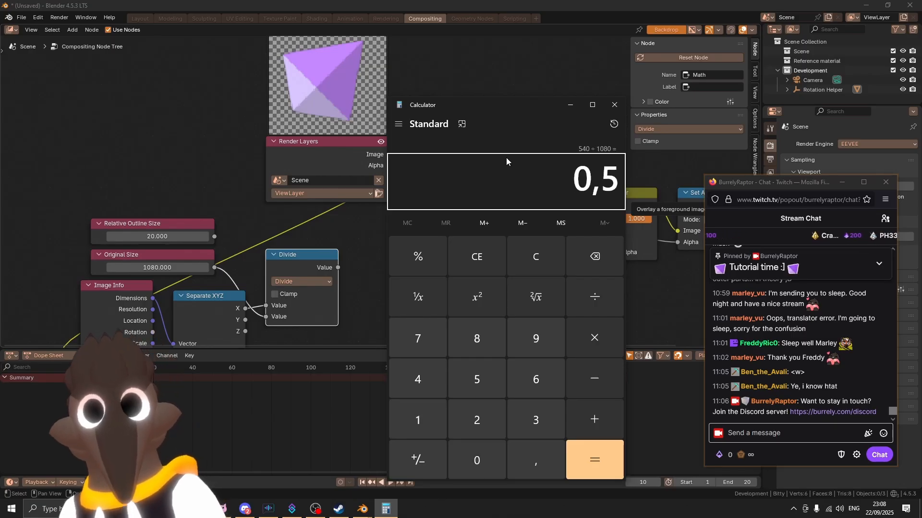
left_click(570, 105)
Add a second Math node just after the Divide node and set its operation to Multiply.
middle_click_drag(380, 256, 424, 240)
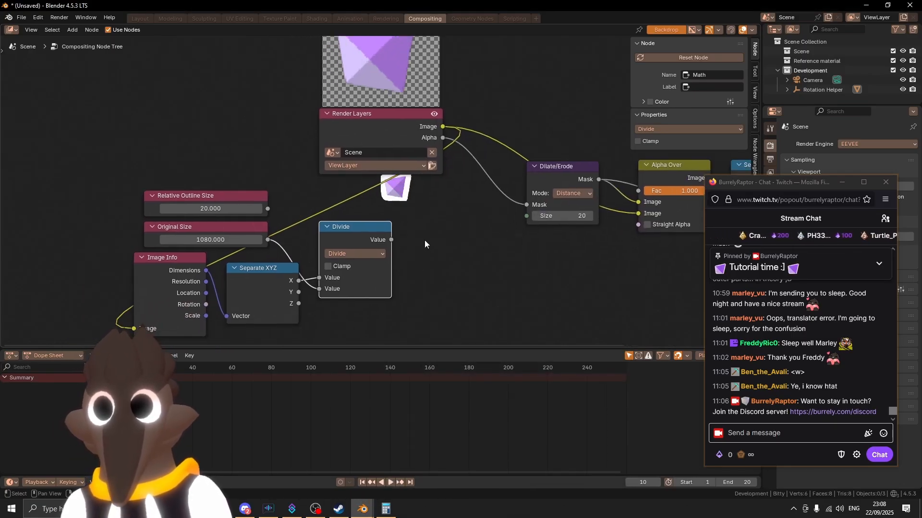
left_click(78, 29)
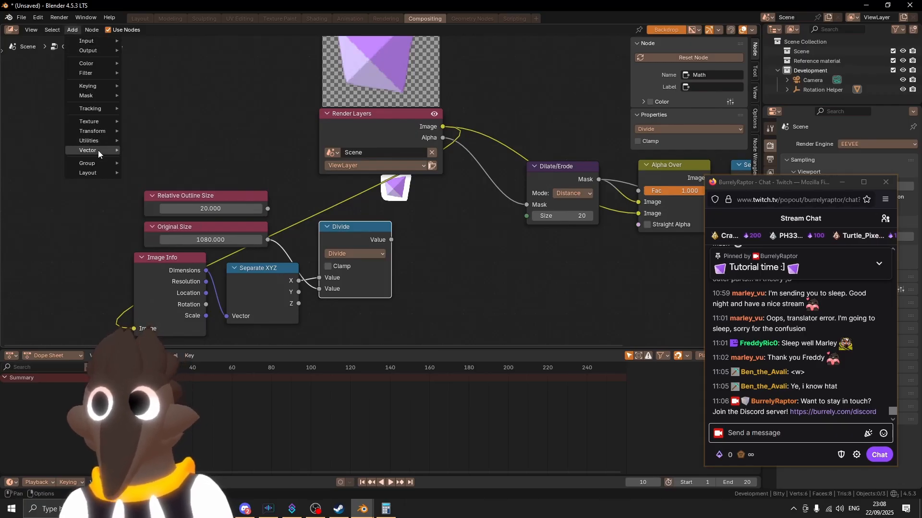
mouse_move(98, 141)
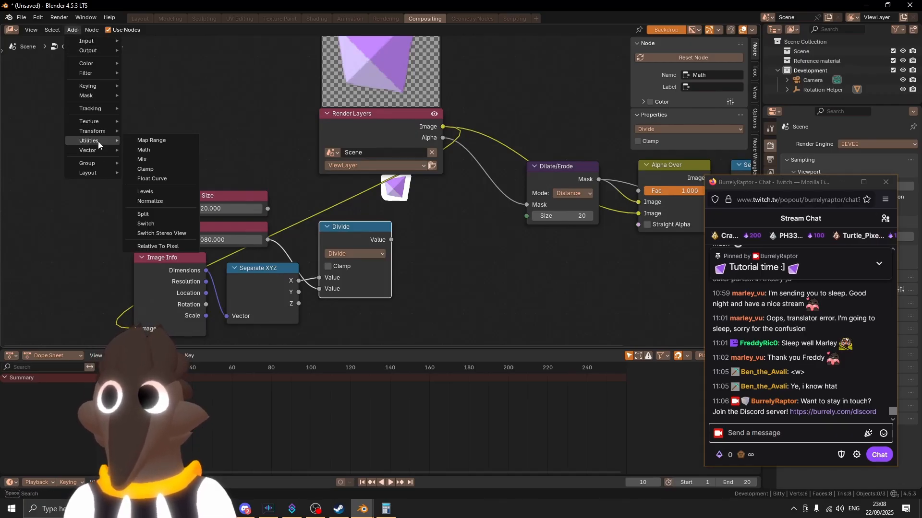
left_click(144, 150)
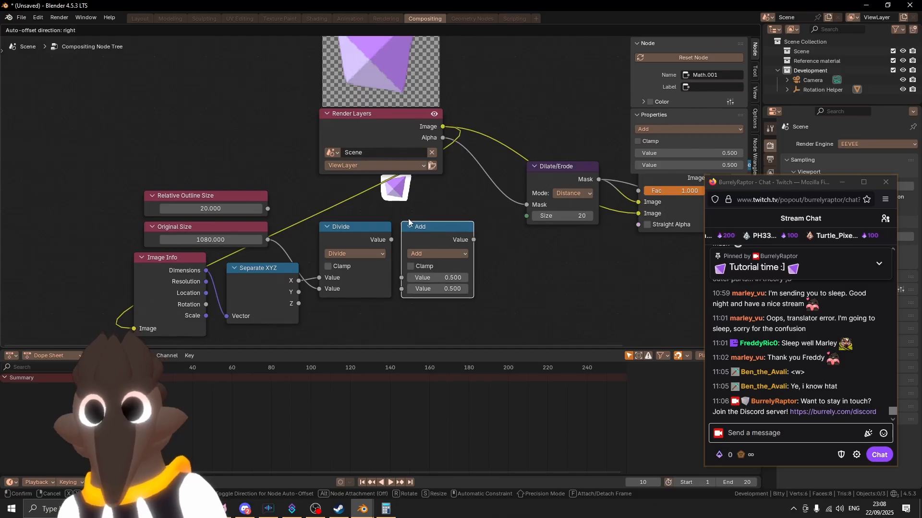
left_click(408, 223)
left_click_drag(409, 221, 416, 218)
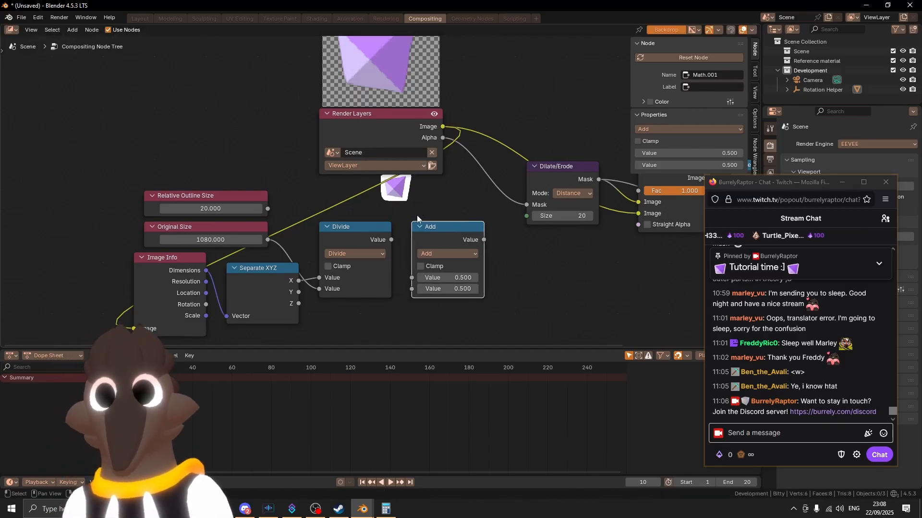
left_click(436, 254)
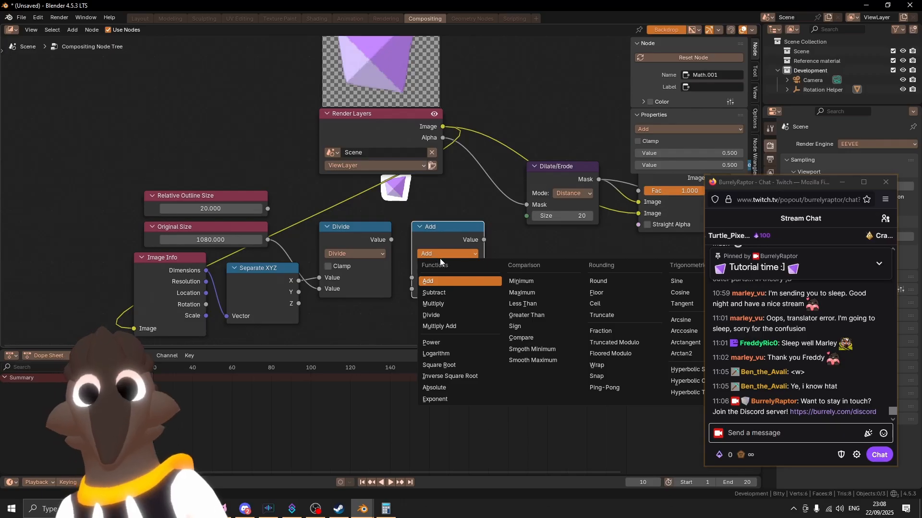
left_click(441, 303)
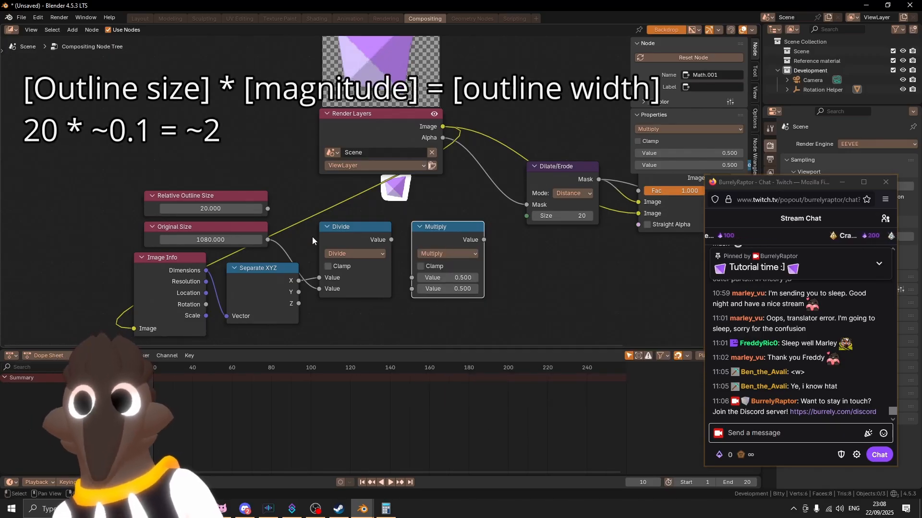
Wire Relative Outline Size and the Divide result into the Multiply node, and its output into the Dilate/Erode node's Size input.
left_click_drag(268, 209, 411, 277)
left_click_drag(390, 240, 416, 289)
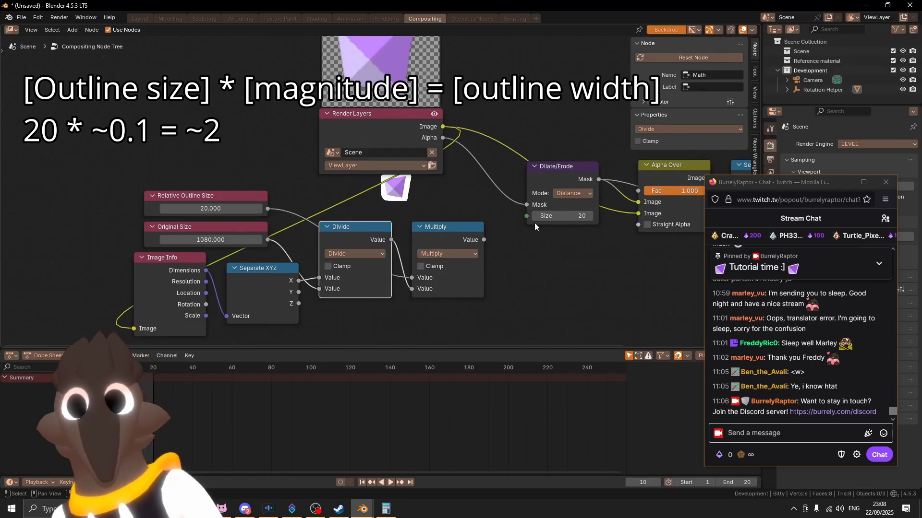
middle_click_drag(518, 233, 419, 266)
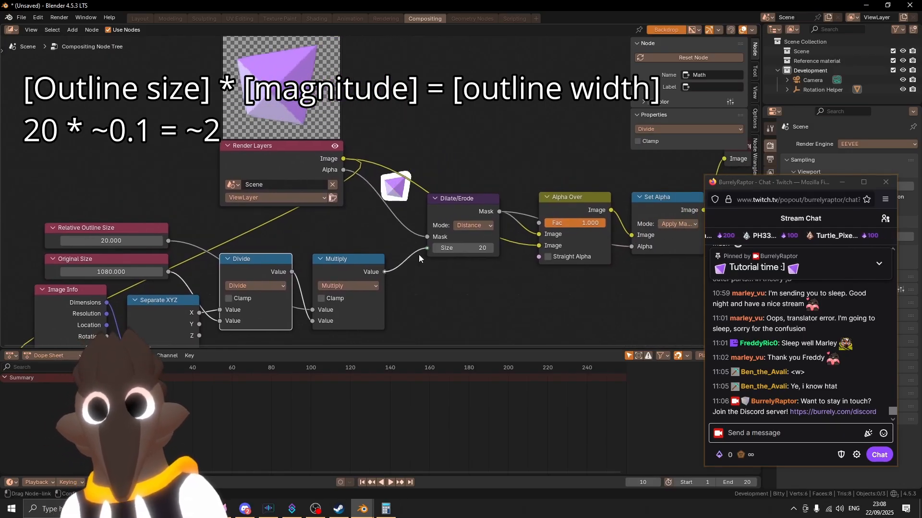
left_click_drag(418, 258, 419, 259)
Render the current frame to inspect the outline thickness, and close the render window.
scroll(397, 196, "up", 1)
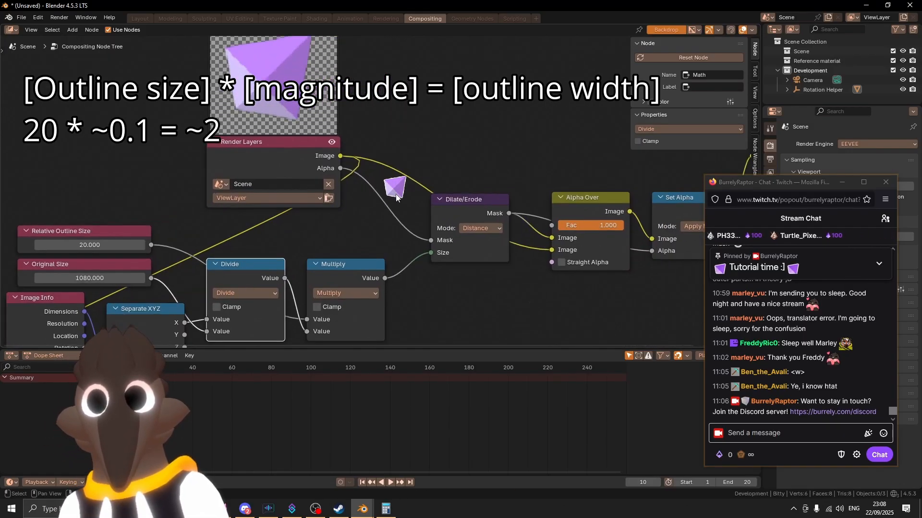
scroll(384, 193, "up", 1)
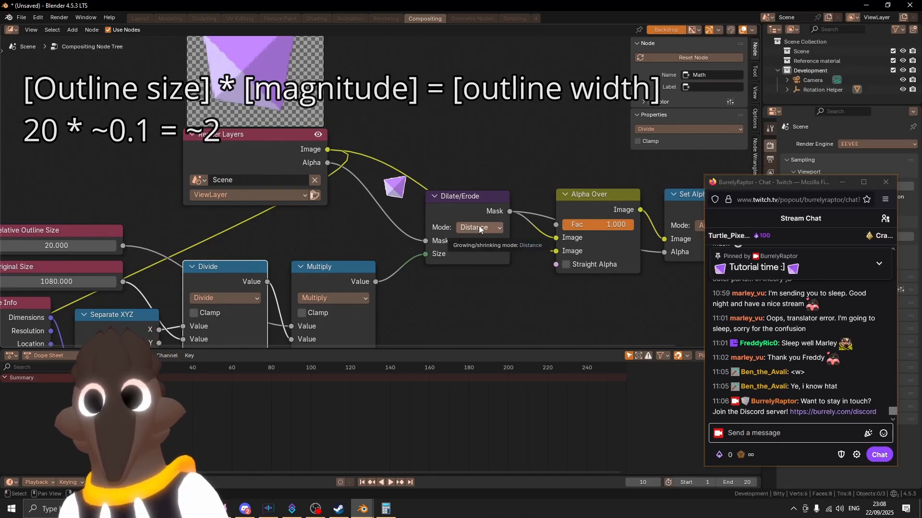
key("F12")
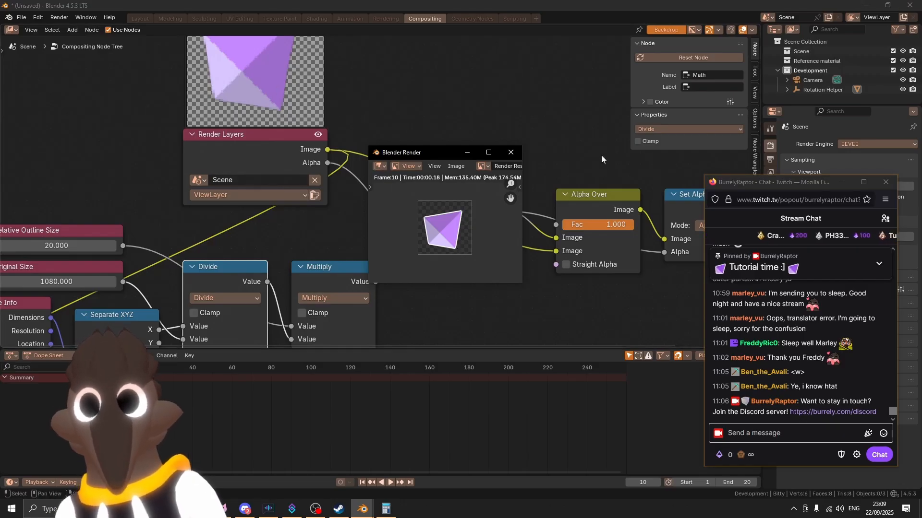
left_click(509, 155)
In the Layout workspace, move the chat window clear of the output settings and set the resolution percentage to 25%.
left_click(137, 18)
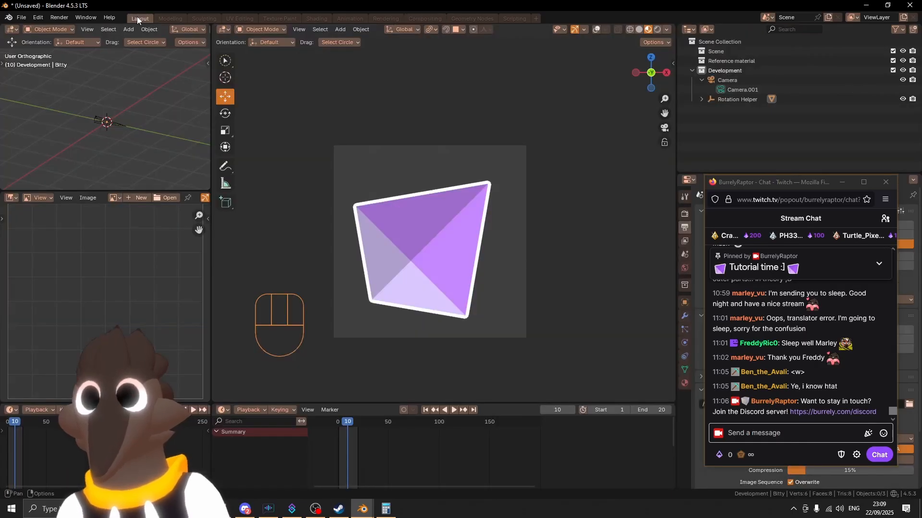
left_click_drag(786, 186, 145, 105)
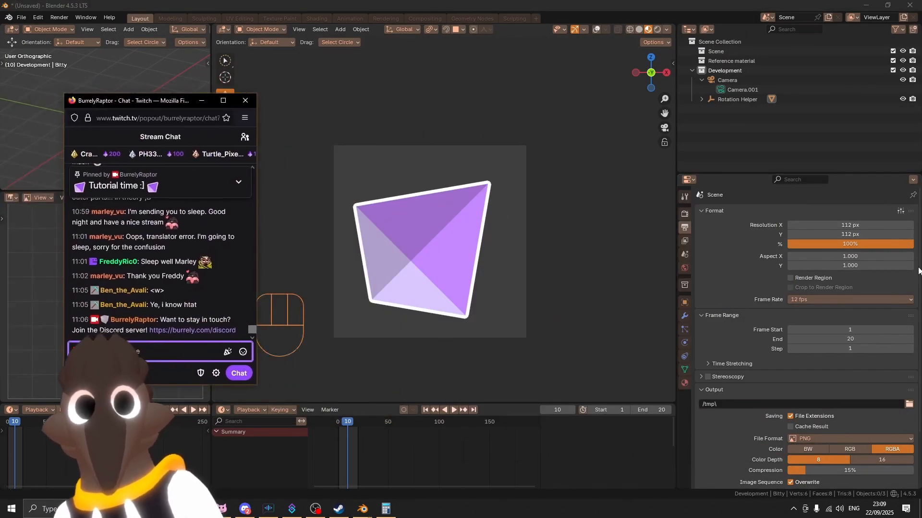
left_click(862, 242)
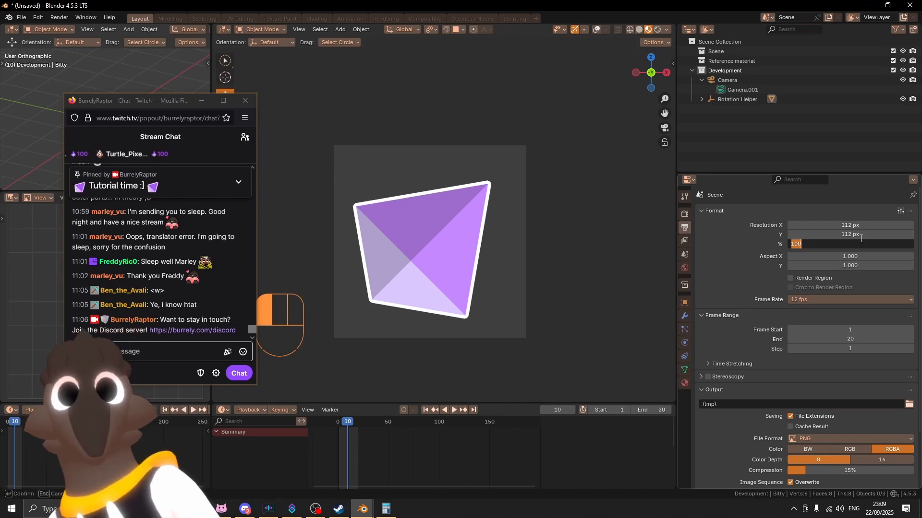
type("25")
left_click(860, 238)
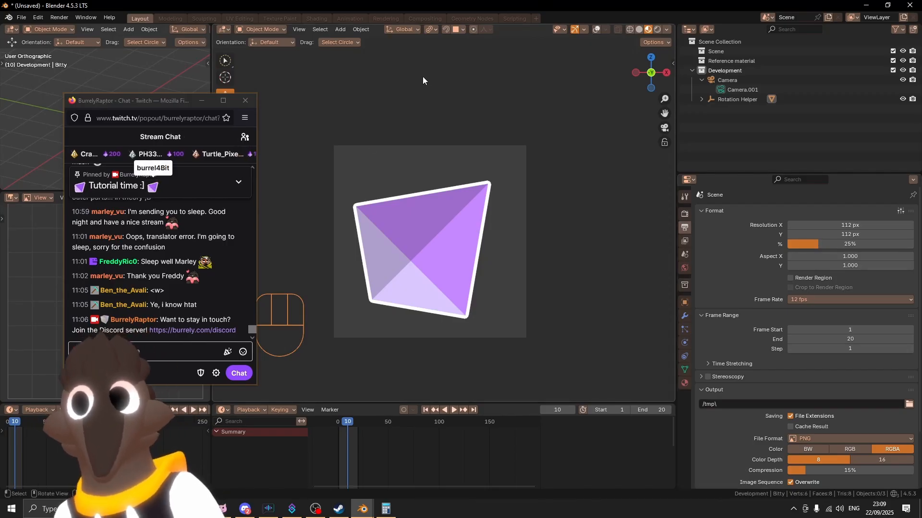
Return to the Compositing workspace and render the frame to examine the outline at the reduced resolution.
left_click(426, 18)
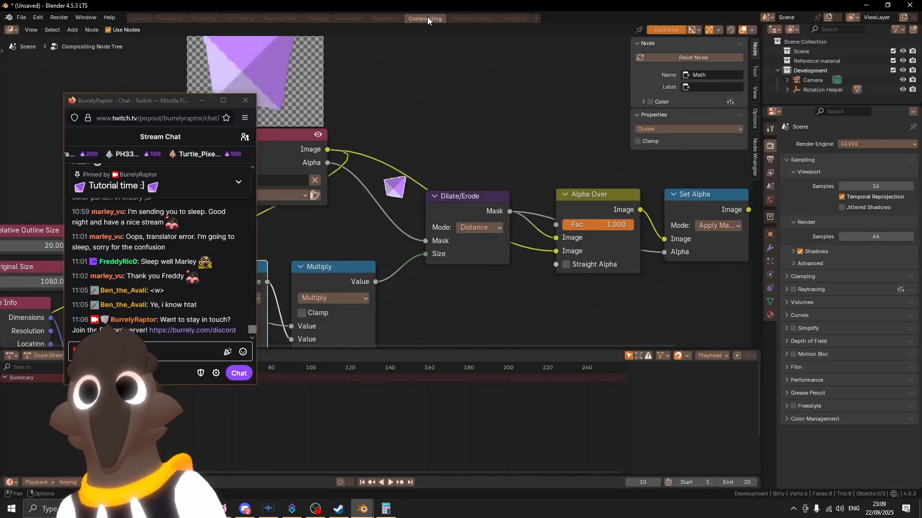
scroll(398, 137, "up", 1)
key("F12")
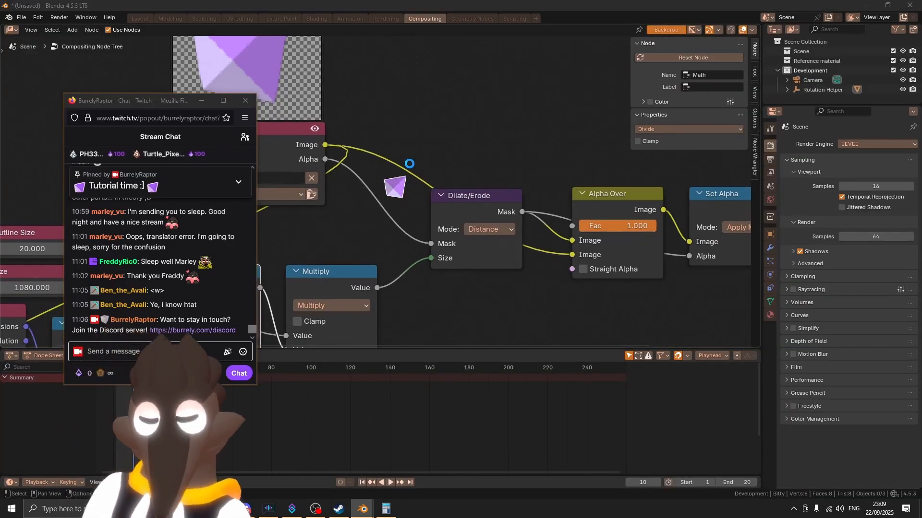
scroll(418, 187, "up", 7)
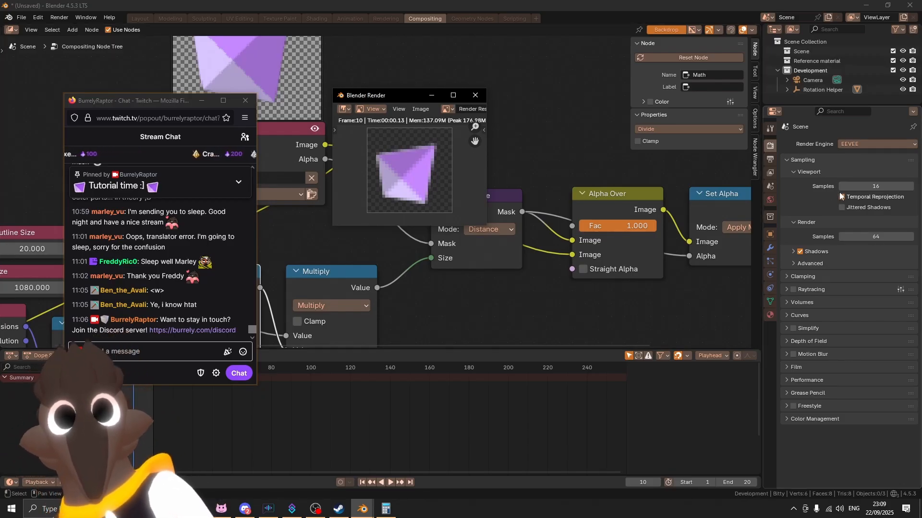
Set the output resolution percentage to 50% and render the frame to check the outline.
left_click(774, 161)
left_click_drag(863, 176, 869, 177)
left_click(869, 176)
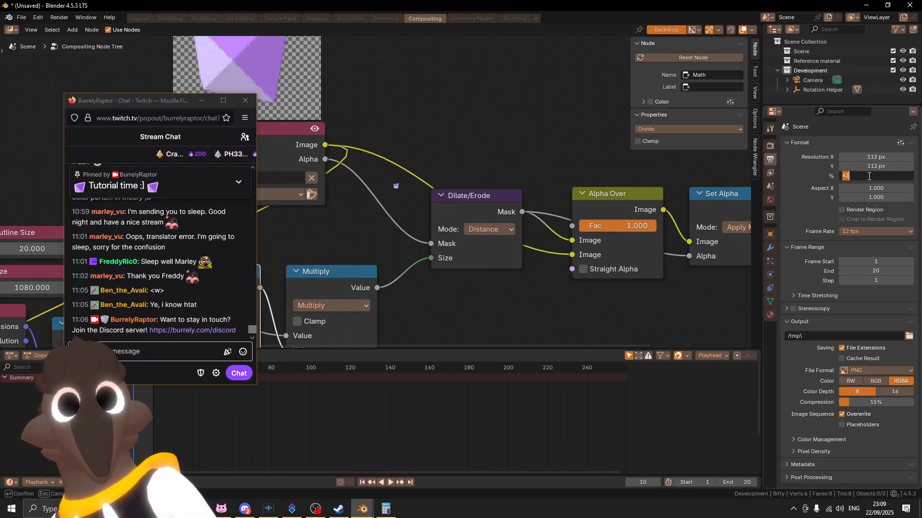
type("50")
key("Return")
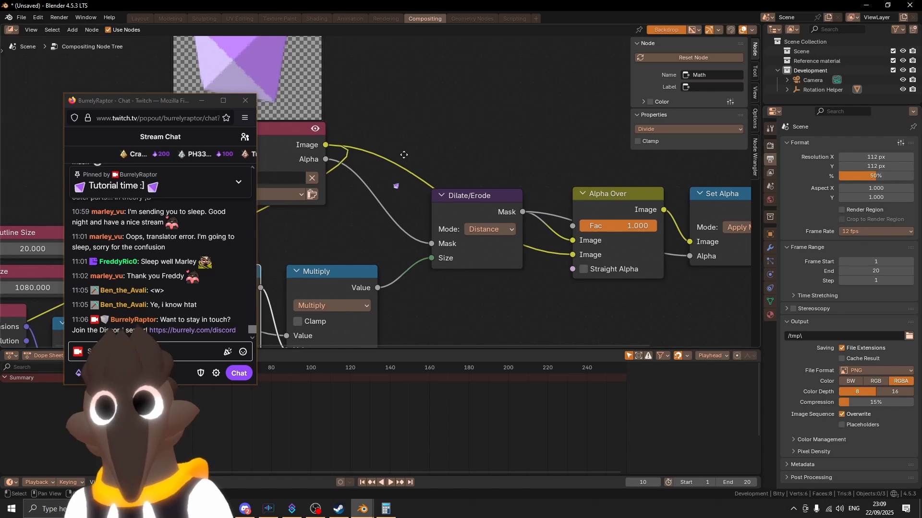
key("F12")
scroll(403, 158, "down", 4)
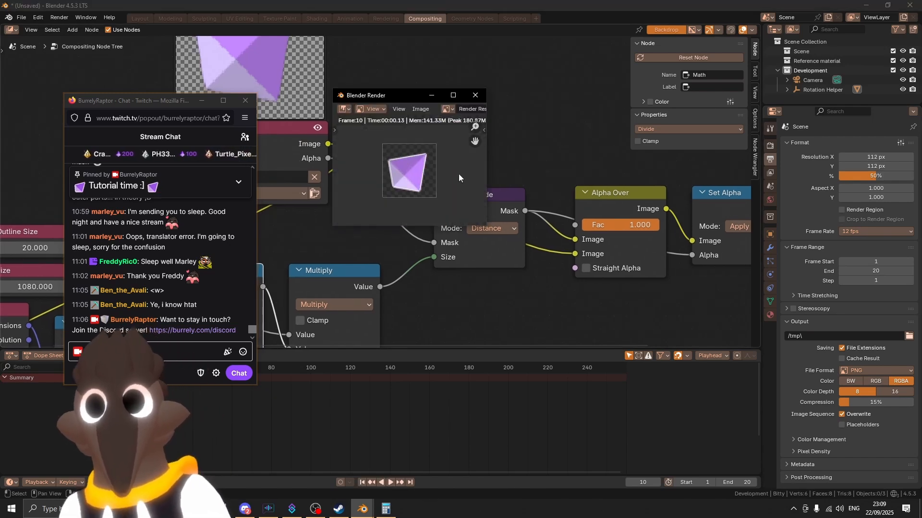
Set the output resolution percentage to 100% and render the frame to check the outline.
left_click(885, 173)
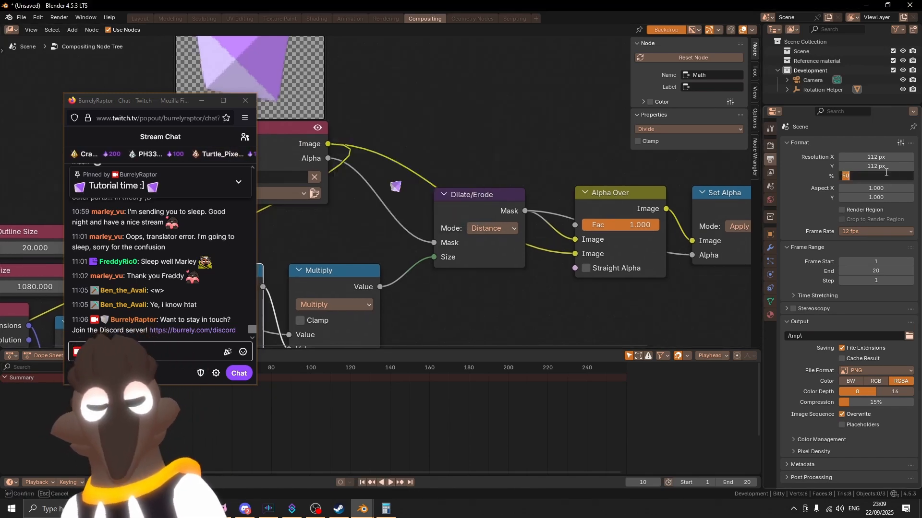
key("Return")
key("F12")
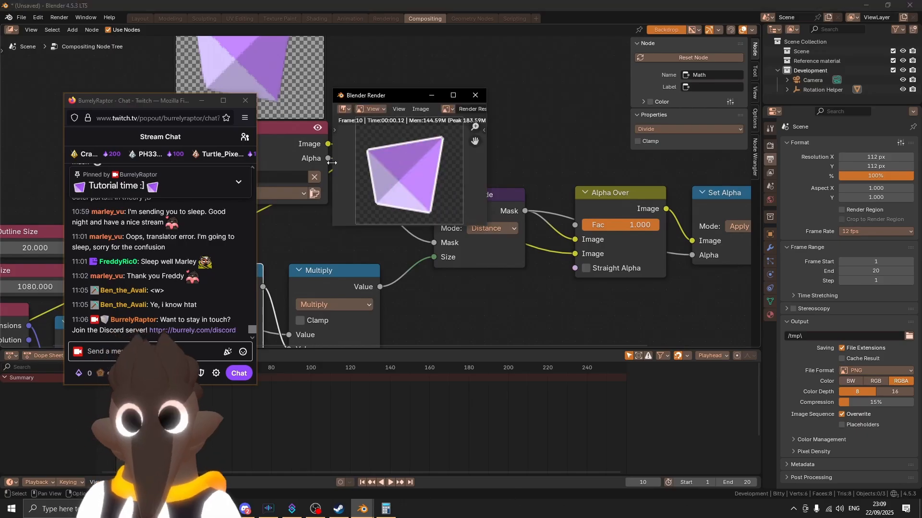
scroll(446, 170, "down", 3)
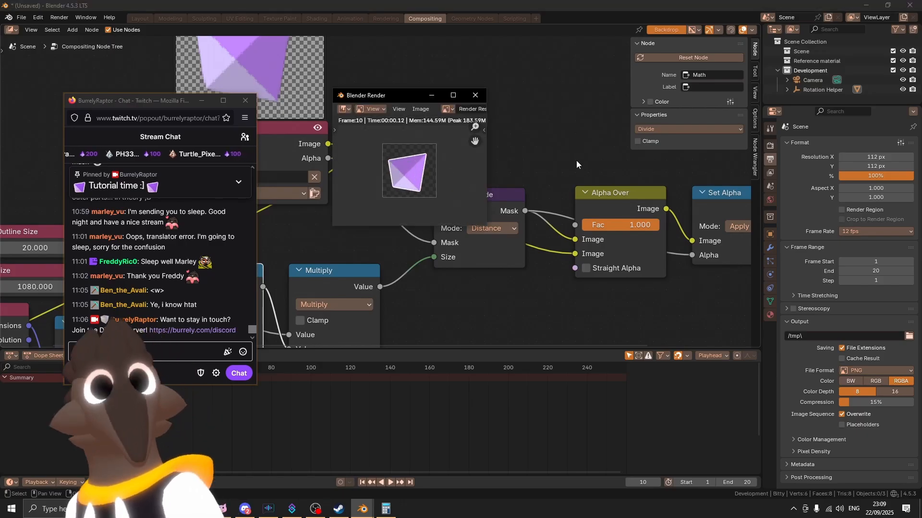
Set the output resolution percentage to 25%, render the frame to examine the outline up close, and close the render window.
left_click(870, 175)
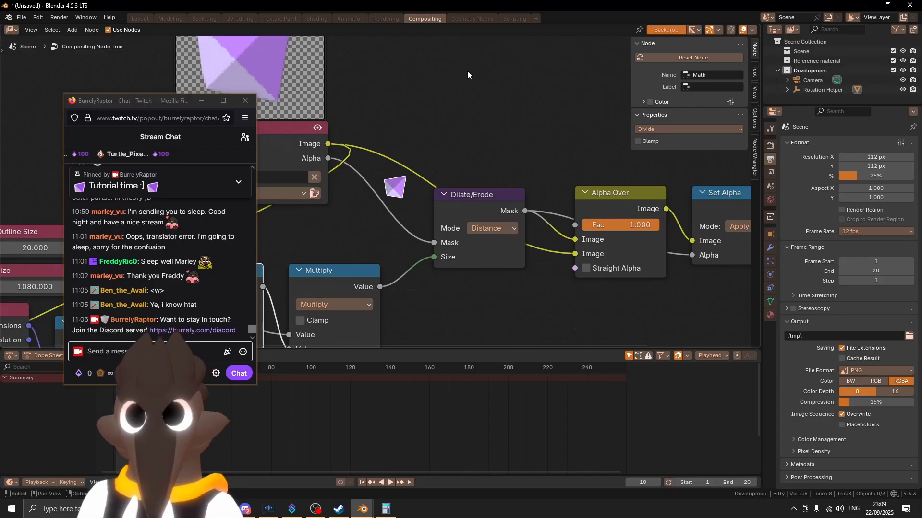
key("F12")
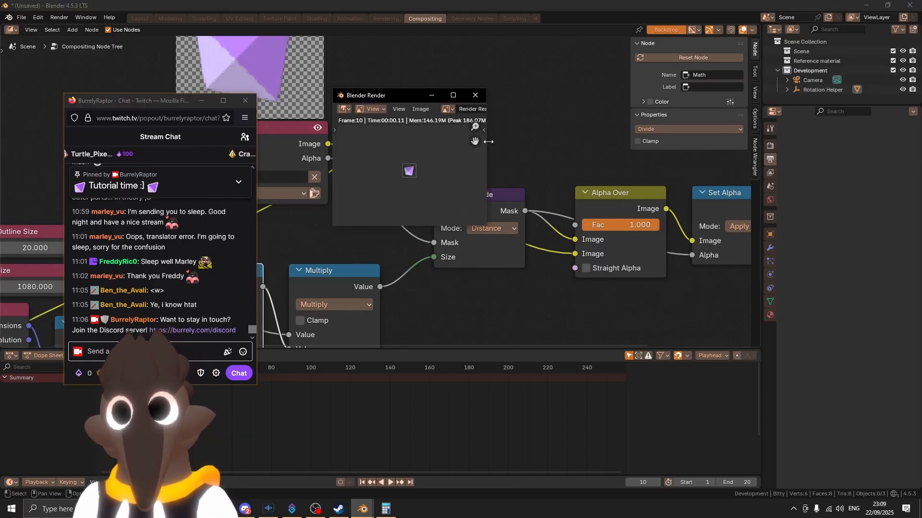
scroll(413, 173, "up", 4)
scroll(413, 163, "down", 2)
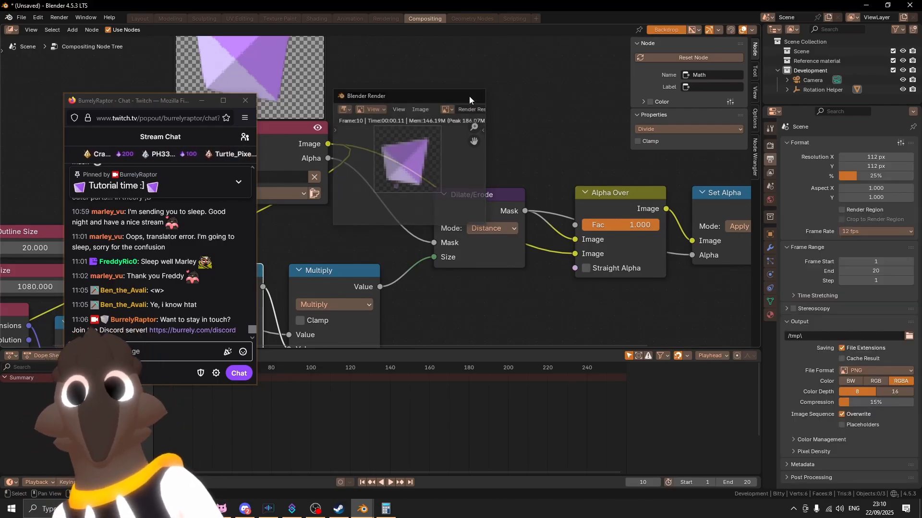
left_click(470, 96)
Set the Relative Outline Size value to 40 and render the frame to inspect the outline at low resolution.
scroll(445, 226, "down", 3)
middle_click_drag(407, 234, 609, 214)
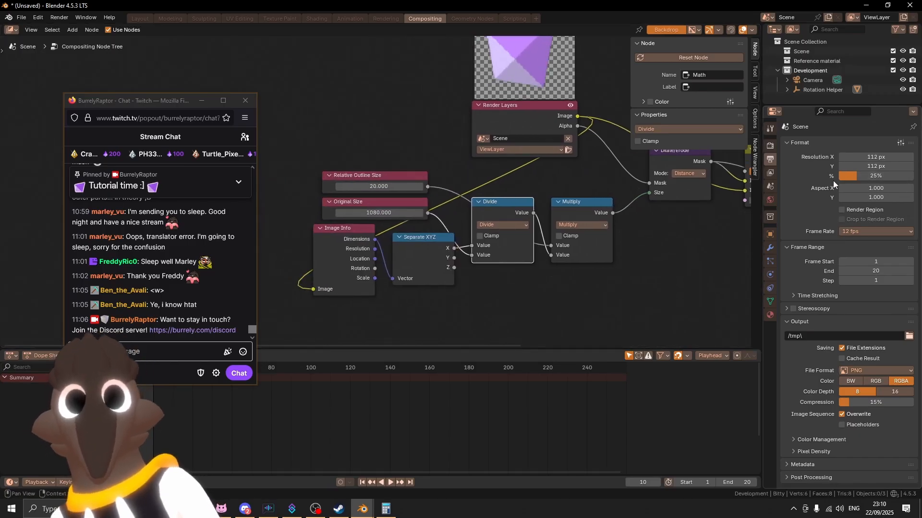
left_click(375, 186)
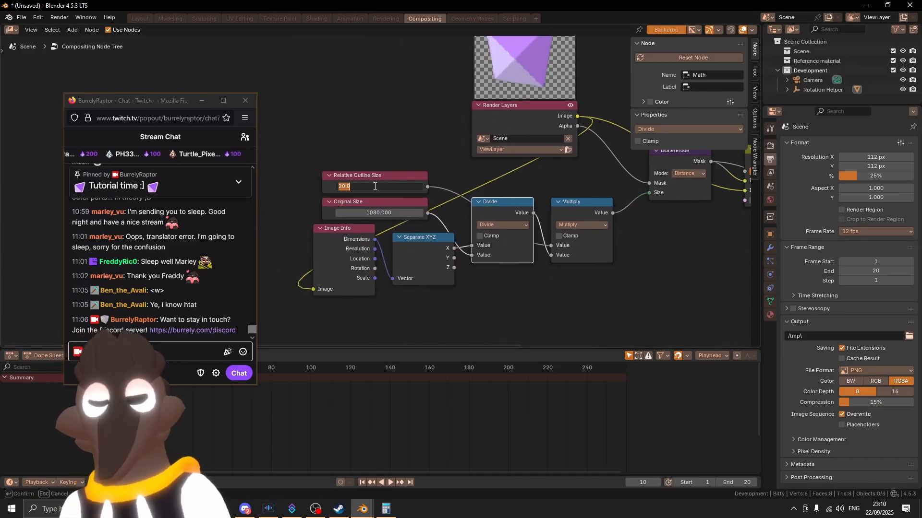
type("40")
key("Return")
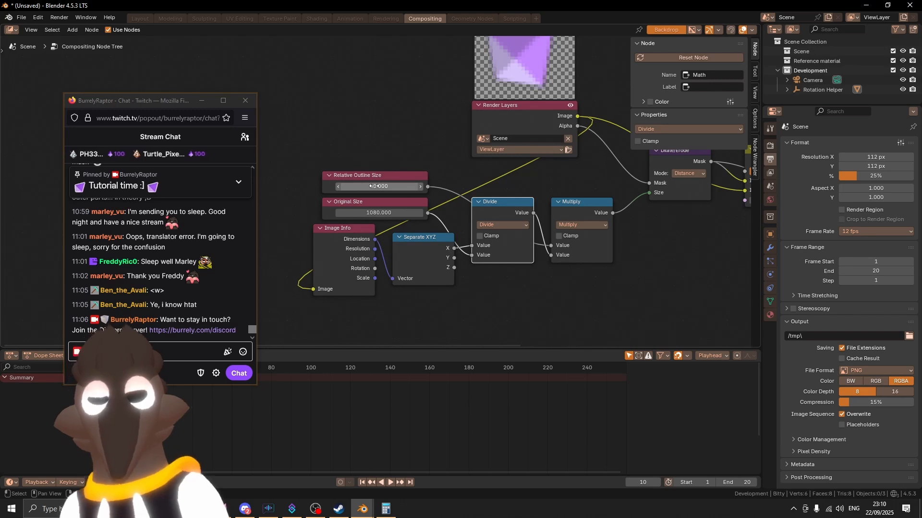
key("F12")
scroll(383, 201, "up", 3)
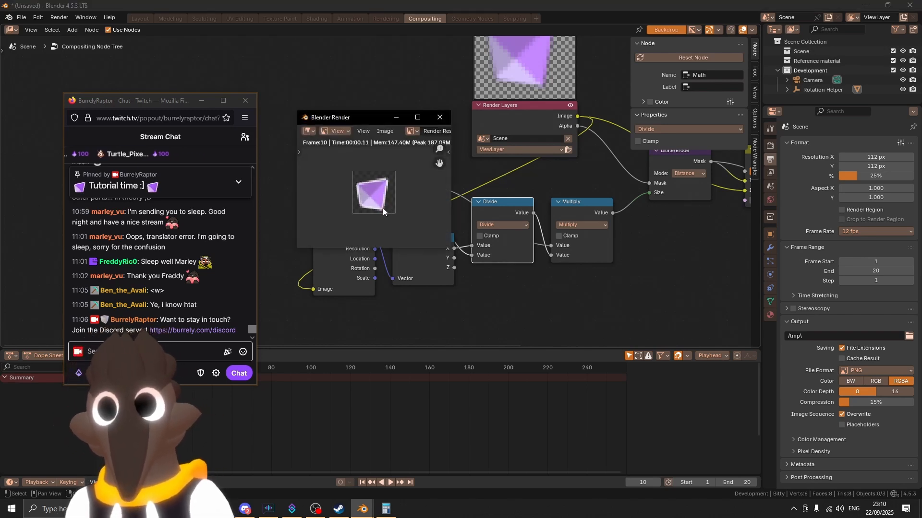
left_click_drag(370, 117, 440, 114)
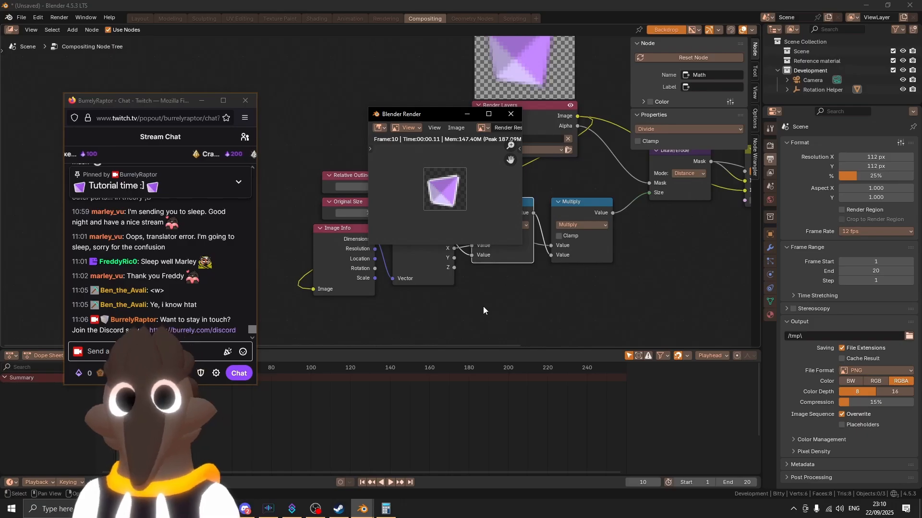
left_click_drag(426, 114, 584, 209)
Move the chat window clear of the node-adding options and add a Clamp node beside the Multiply node, below Dilate/Erode.
middle_click_drag(600, 168, 537, 136)
middle_click_drag(538, 182, 525, 206)
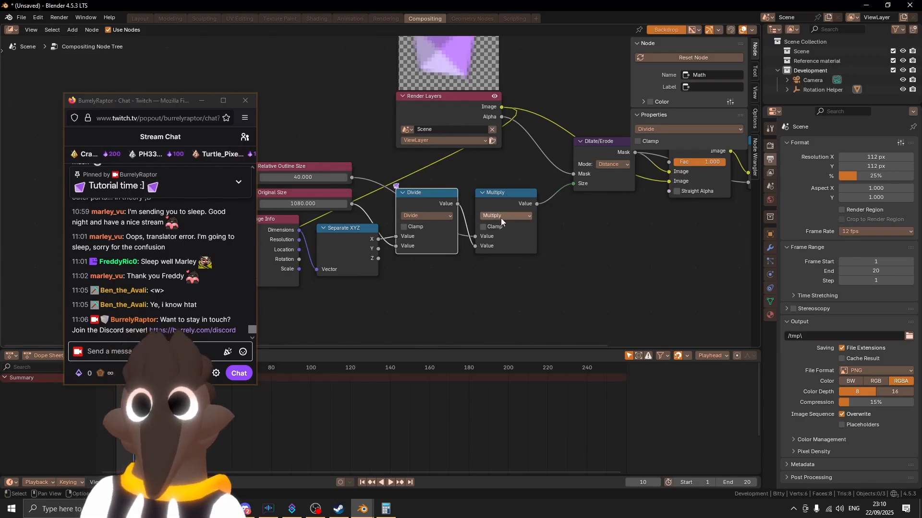
middle_click_drag(557, 220, 535, 248)
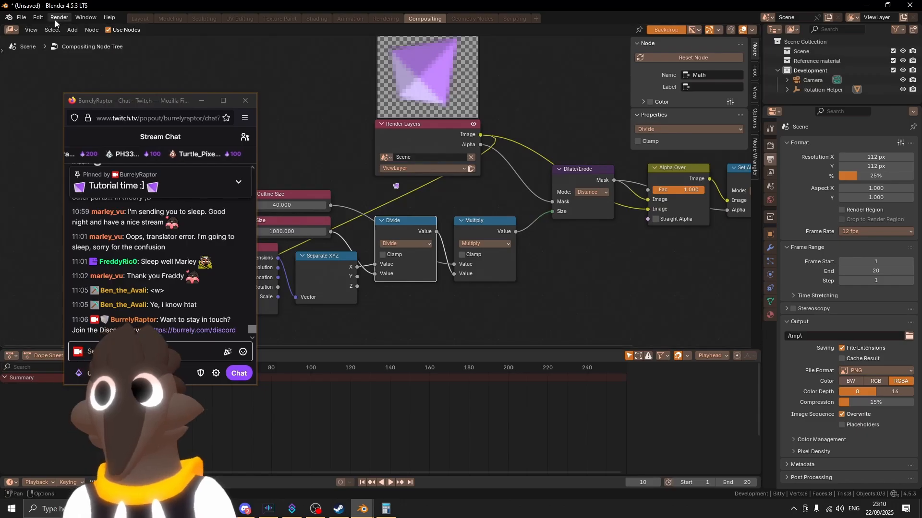
left_click(73, 31)
left_click_drag(101, 105, 93, 211)
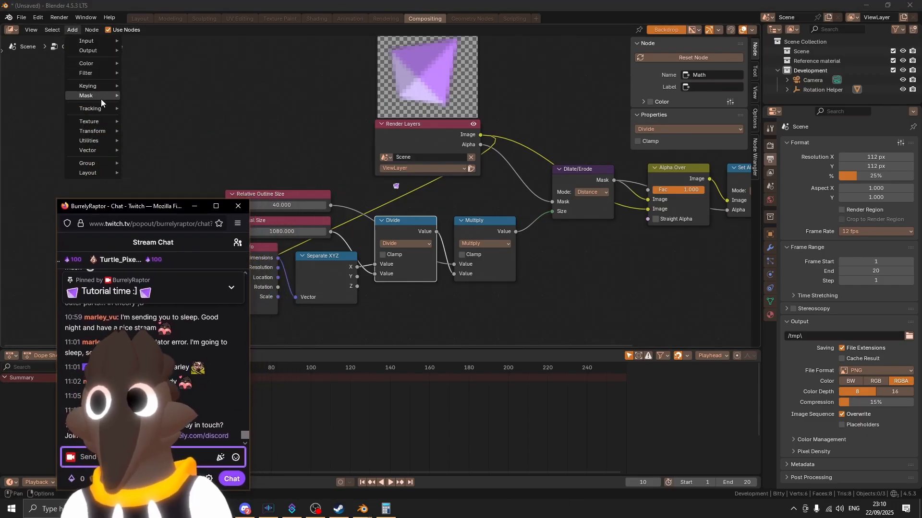
mouse_move(103, 140)
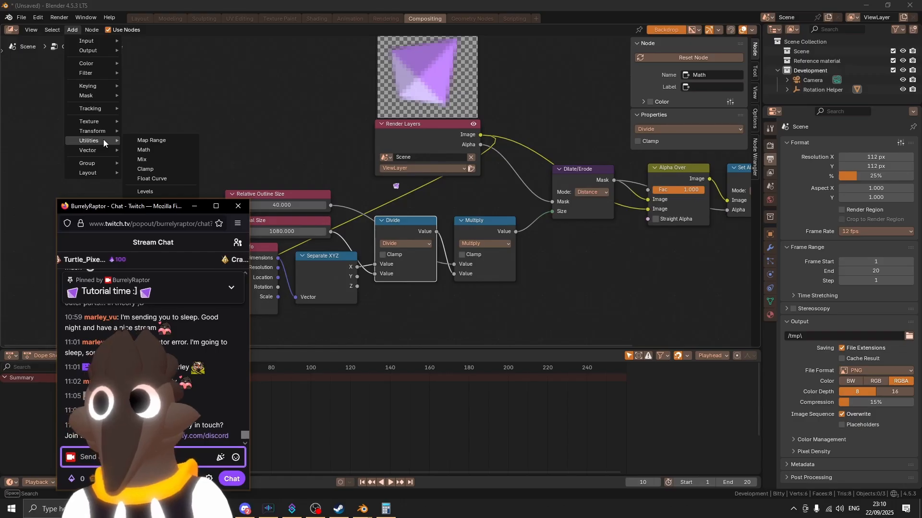
left_click(167, 170)
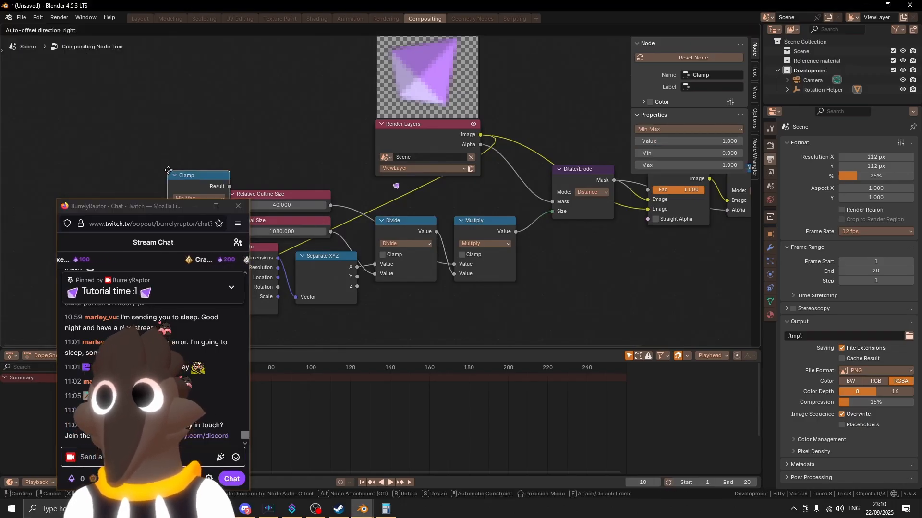
left_click(530, 241)
left_click(72, 29)
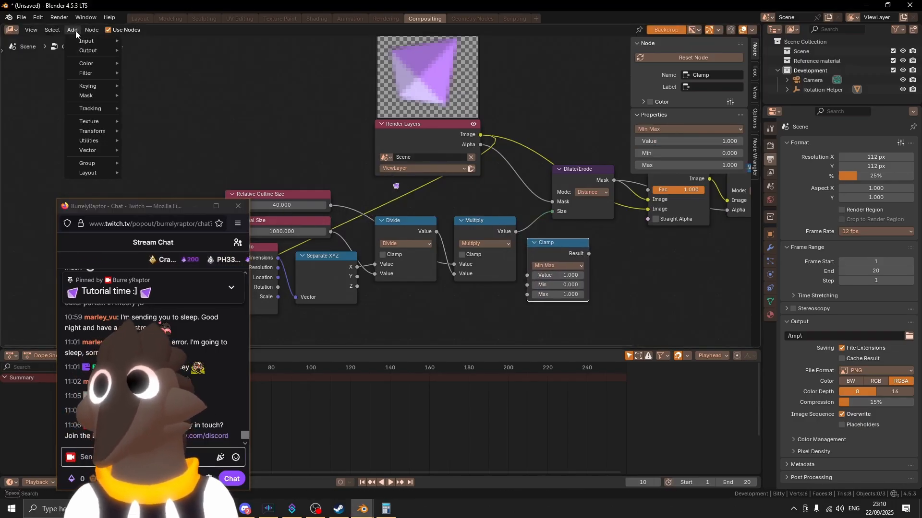
mouse_move(90, 145)
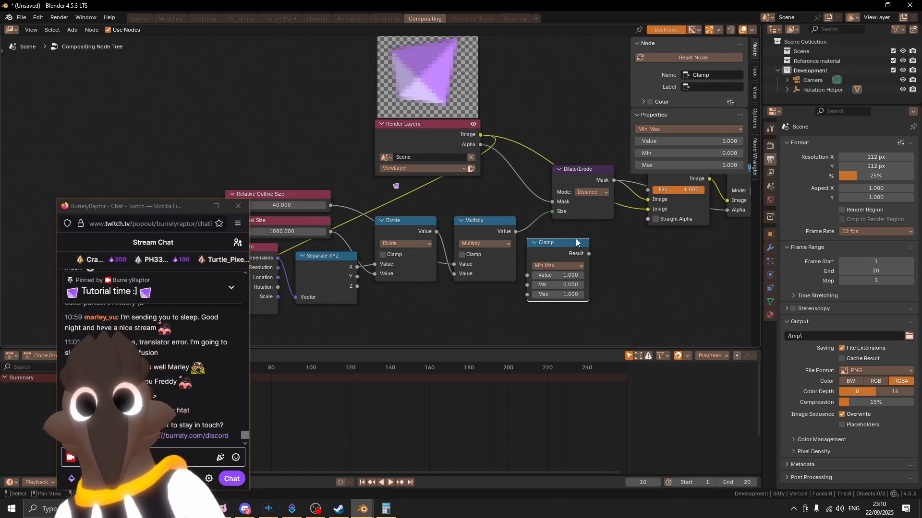
Set the Clamp node's Max to 10000 and its Value to 2.
middle_click_drag(560, 251, 500, 262)
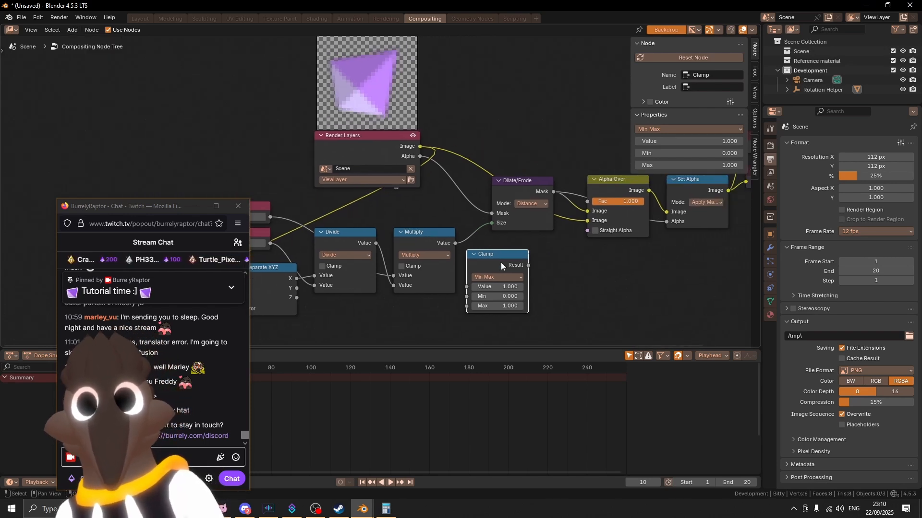
left_click(496, 307)
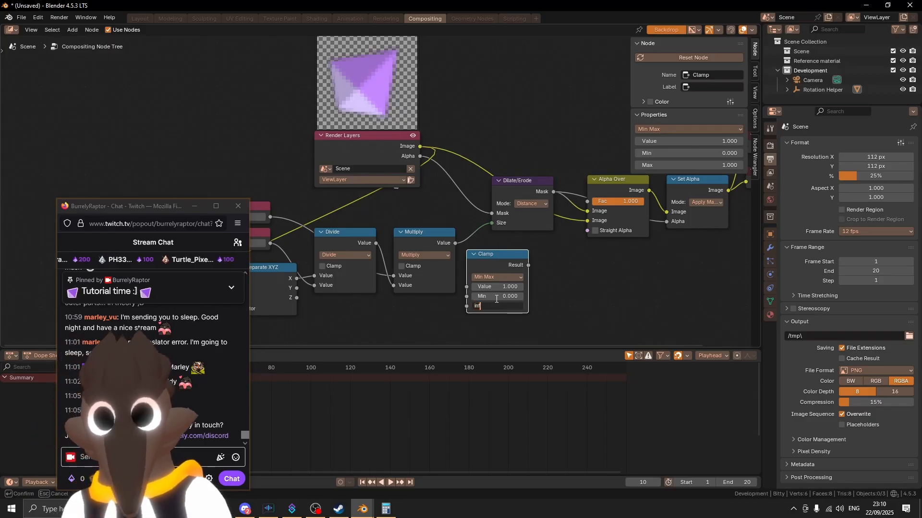
key("Return")
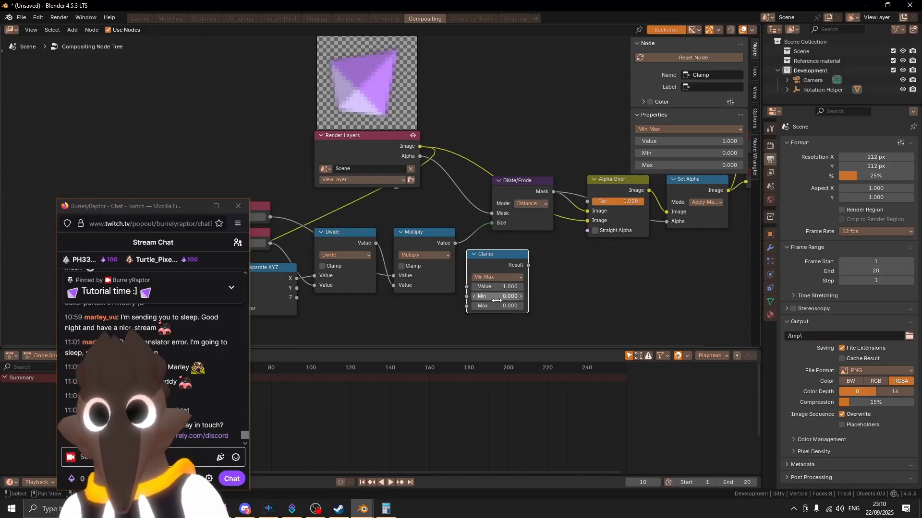
left_click(502, 306)
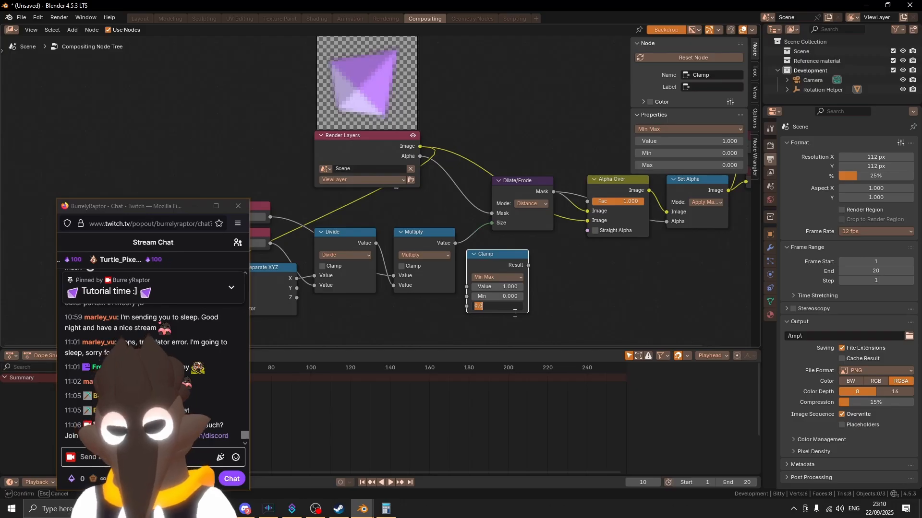
type("10000")
key("Return")
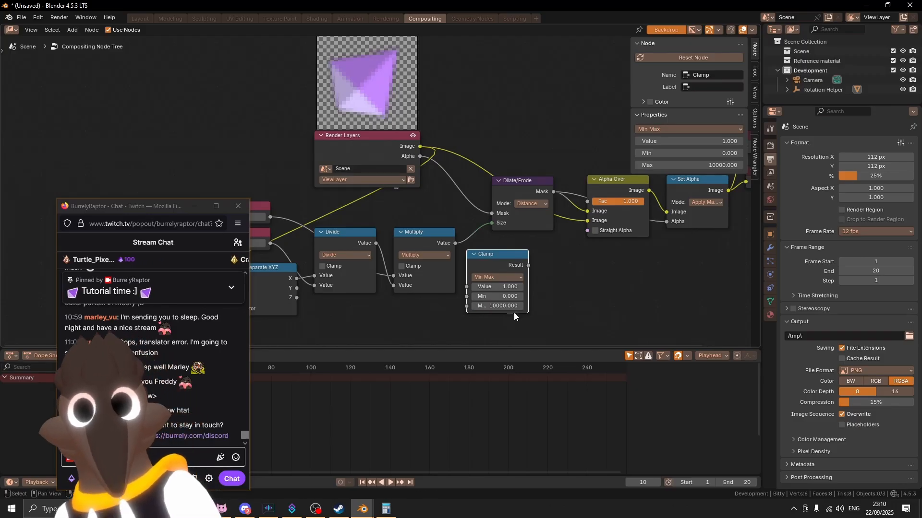
left_click(505, 288)
type("2")
key("Return")
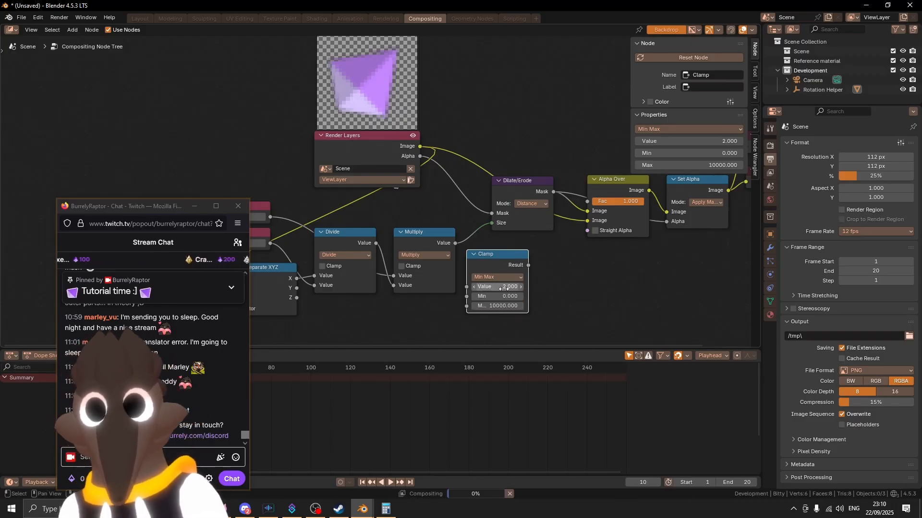
Shift the size-calculation nodes left and insert the Clamp node between Multiply and the Size input of Dilate/Erode.
scroll(488, 234, "down", 2)
middle_click_drag(487, 235, 548, 208)
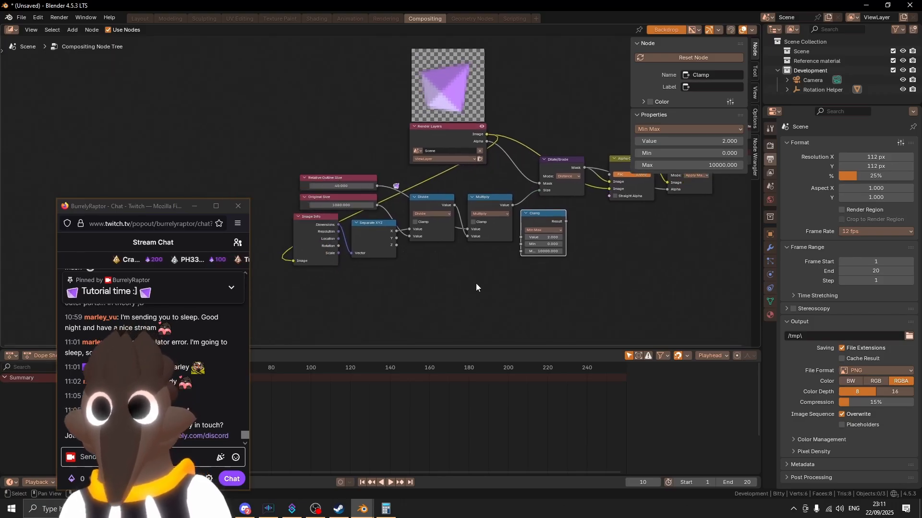
left_click_drag(478, 278, 295, 182)
key("g")
key("x")
left_click(371, 207)
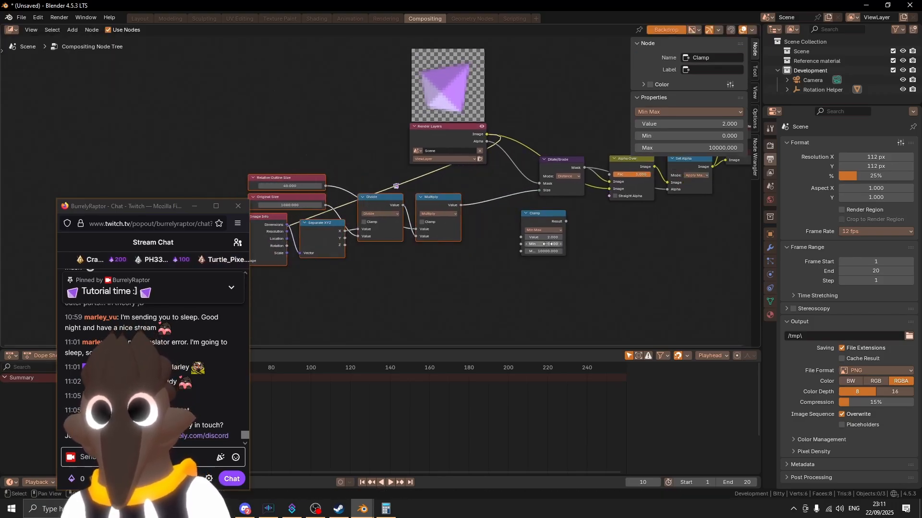
left_click_drag(551, 224, 504, 207)
scroll(504, 204, "up", 3)
middle_click_drag(504, 205, 508, 238)
scroll(574, 205, "up", 1)
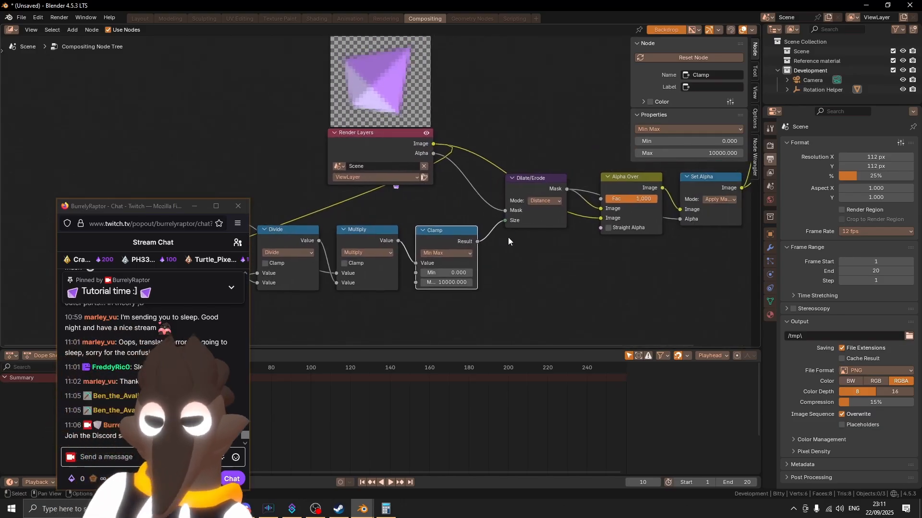
Render the frame to test the clamped outline, and set the Relative Outline Size to 20.
key("F12")
key("Escape")
middle_click_drag(328, 191, 480, 192)
left_click_drag(317, 215, 317, 215)
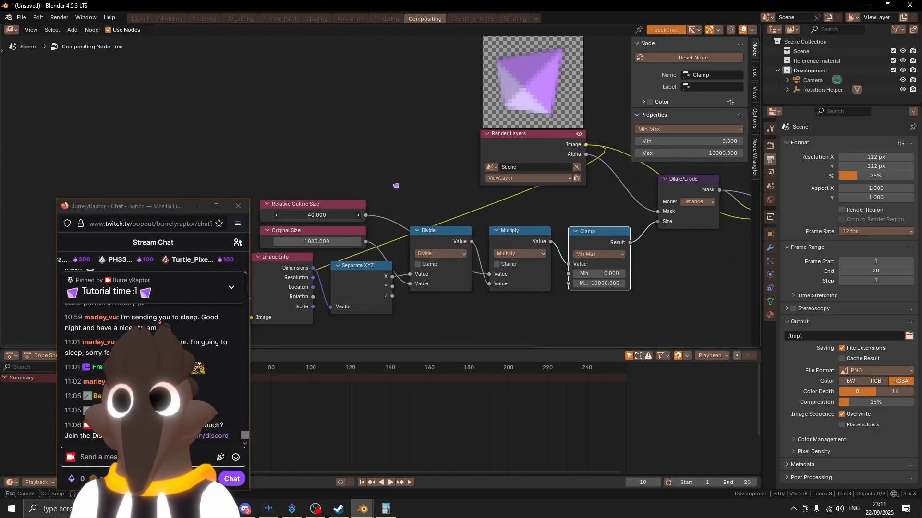
key("Return")
key("ctrl+s")
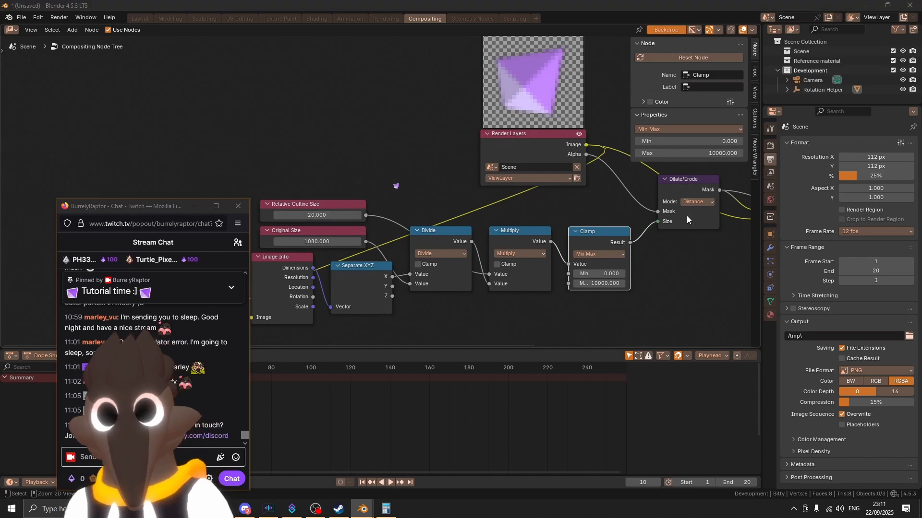
left_click(733, 98)
Render the frame again to check the outline, and return to the Compositing workspace.
middle_click_drag(670, 180, 572, 200)
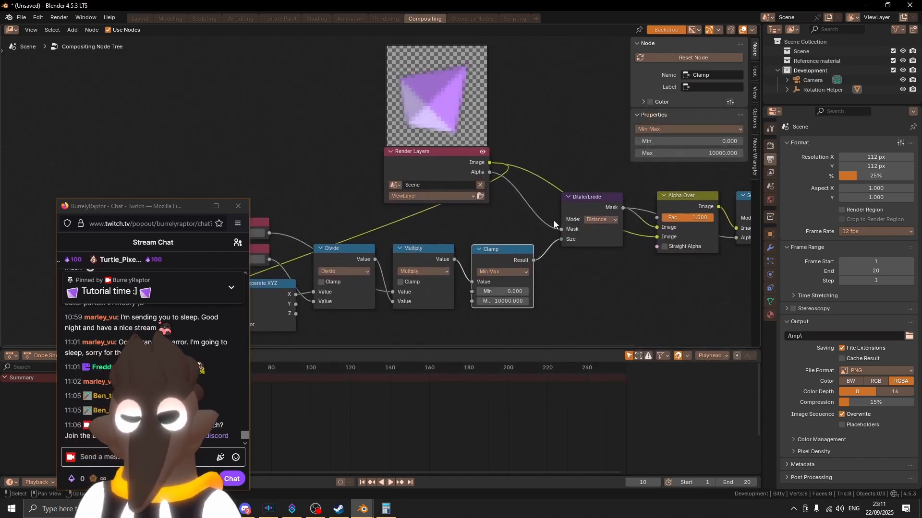
key("F12")
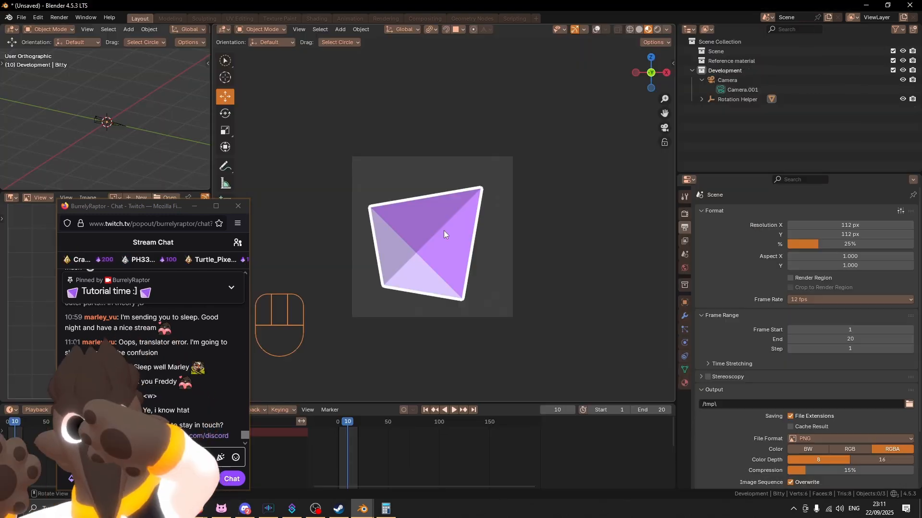
left_click(423, 18)
Select the size-calculation nodes from Relative Outline Size and Image Info through Clamp, and combine them into a node group.
middle_click_drag(370, 209, 394, 213)
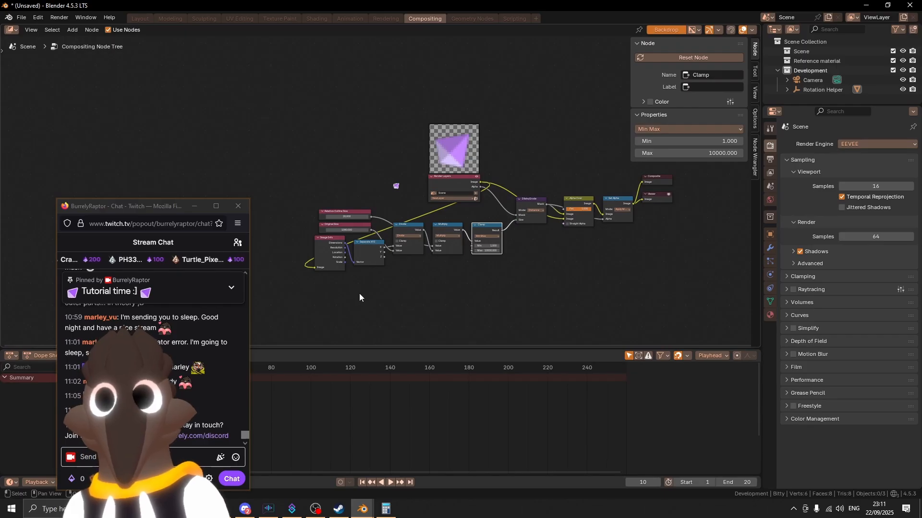
left_click_drag(328, 297, 500, 207)
middle_click_drag(535, 177, 497, 154)
scroll(500, 156, "up", 1)
middle_click_drag(462, 194, 540, 207)
left_click_drag(555, 284, 346, 208)
left_click_drag(531, 298, 288, 208)
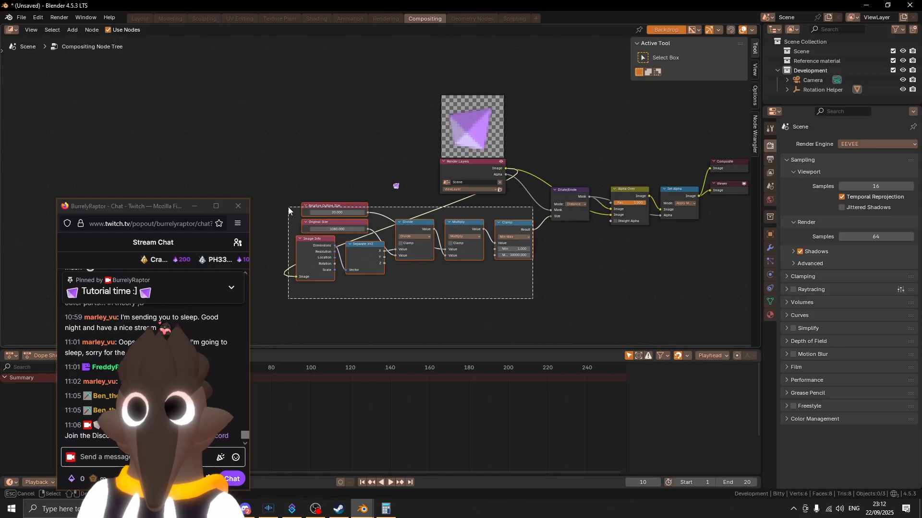
middle_click_drag(452, 226, 462, 225)
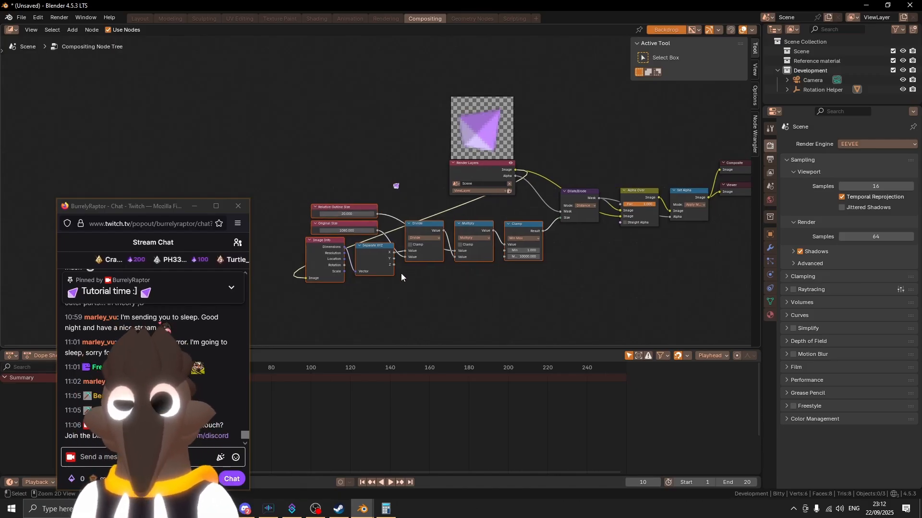
key("ctrl+g")
middle_click_drag(451, 138, 468, 156)
scroll(545, 161, "up", 2)
middle_click_drag(371, 165, 428, 162)
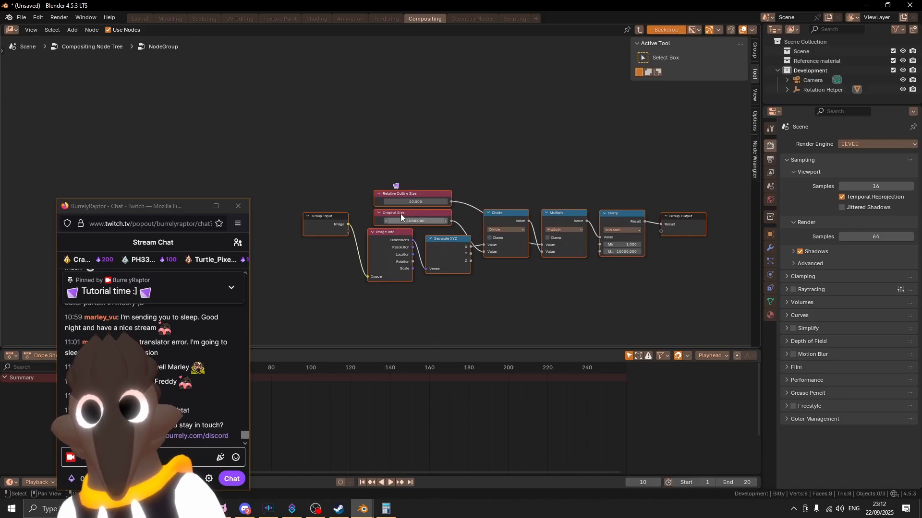
Exit the node group and place its node between Render Layers and Dilate/Erode, shifting Render Layers left to make room.
middle_click_drag(410, 202, 414, 247)
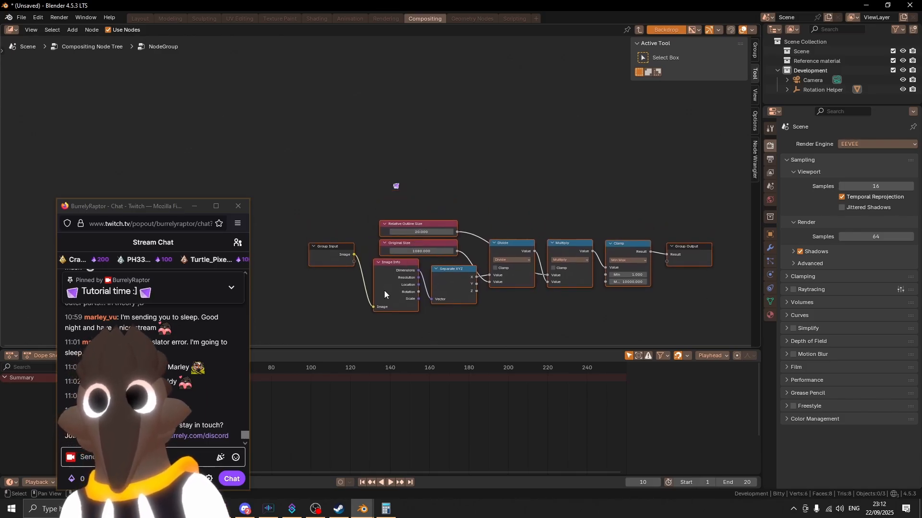
middle_click_drag(385, 295, 376, 280)
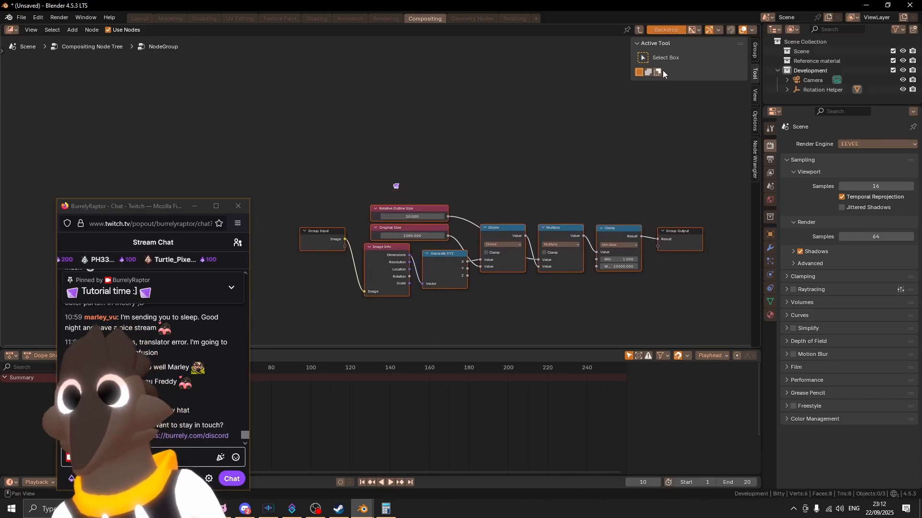
left_click(641, 30)
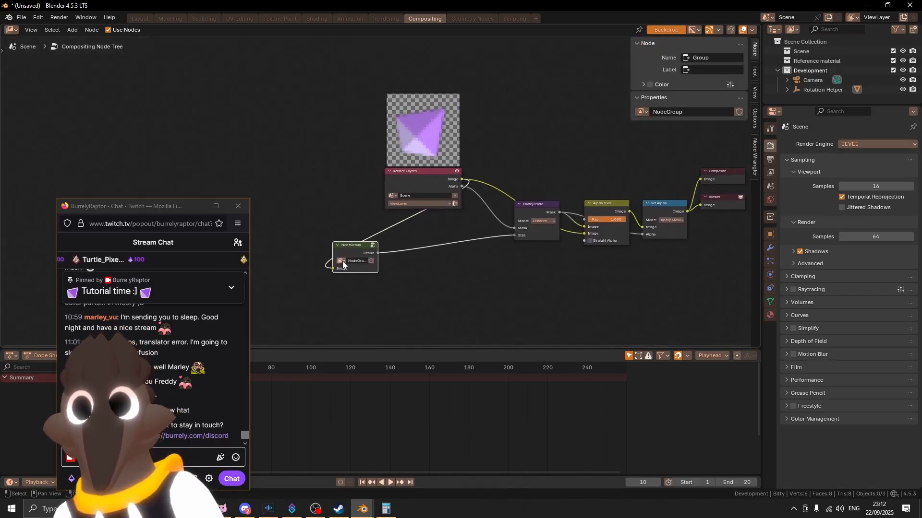
left_click_drag(359, 243, 432, 204)
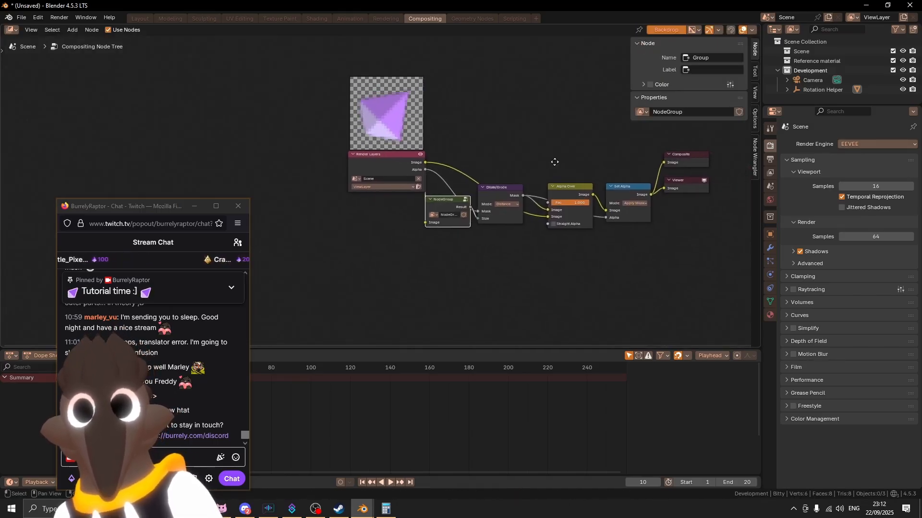
left_click_drag(395, 166, 376, 163)
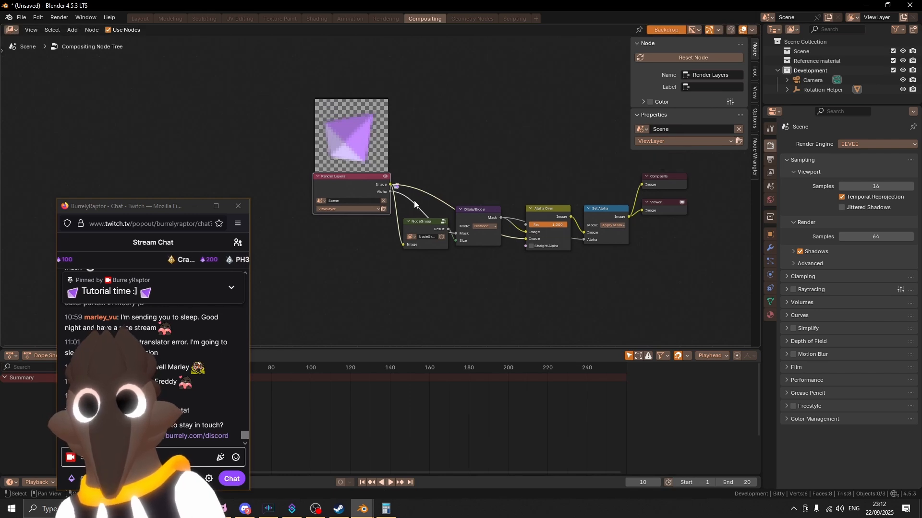
Nudge the node group and the Render Layers node slightly left along the X axis to space out the compositor tree.
left_click(419, 220)
scroll(570, 214, "up", 1)
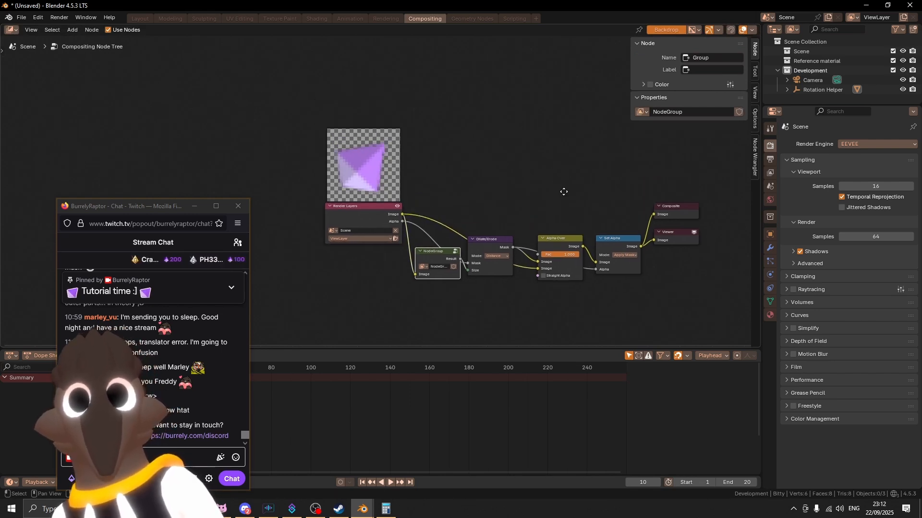
middle_click_drag(571, 212, 594, 199)
key("g")
key("x")
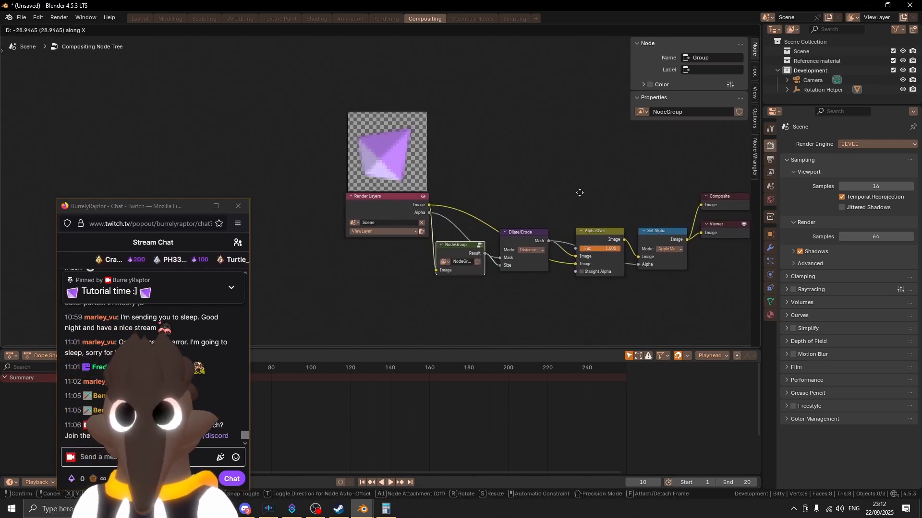
left_click(578, 193)
left_click(398, 196)
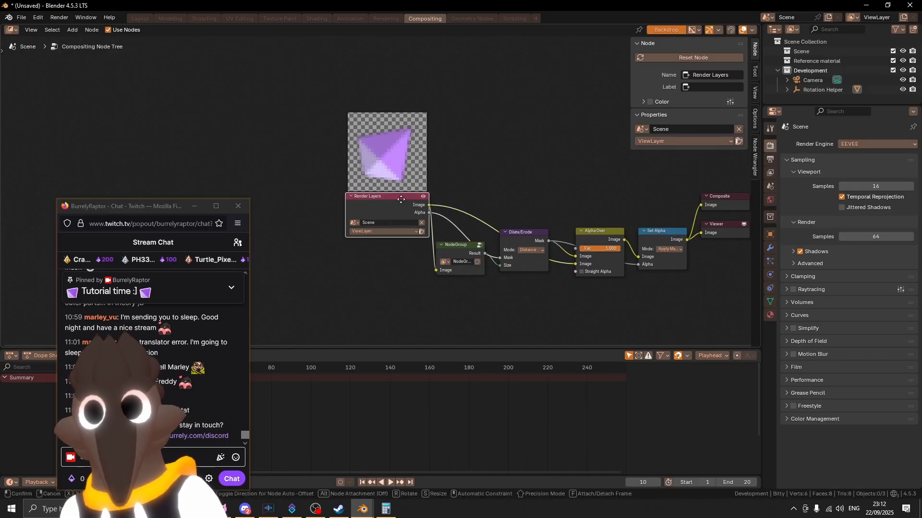
key("g")
key("x")
left_click(391, 197)
middle_click_drag(600, 178, 502, 171)
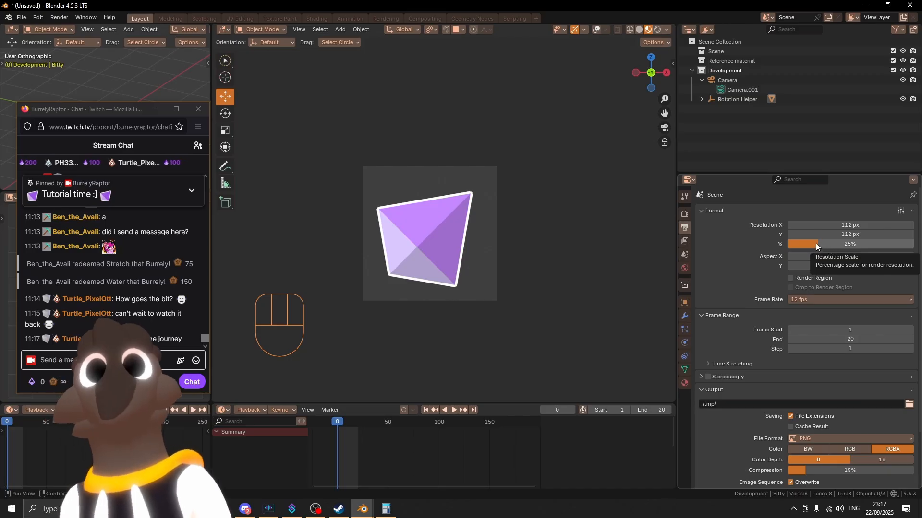
Set the render resolution scale to 100% and review the render properties before returning to the output properties.
left_click_drag(815, 243, 914, 244)
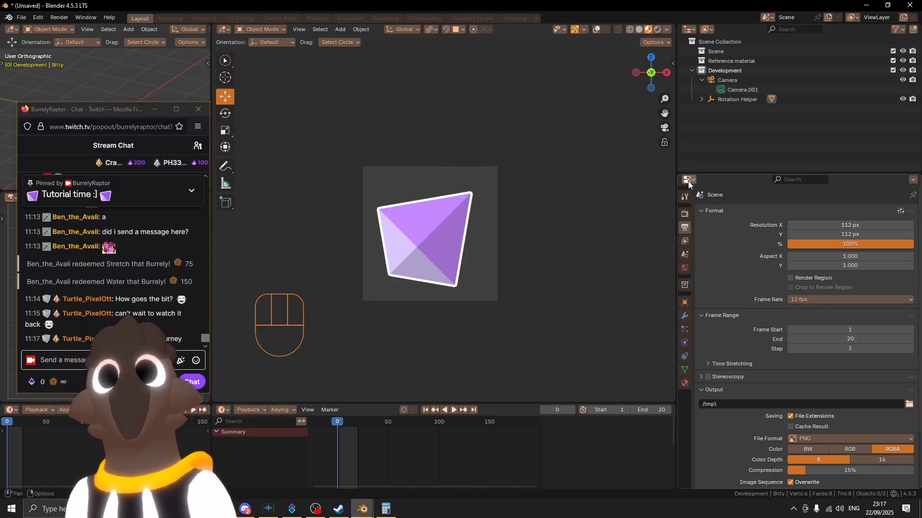
left_click(685, 214)
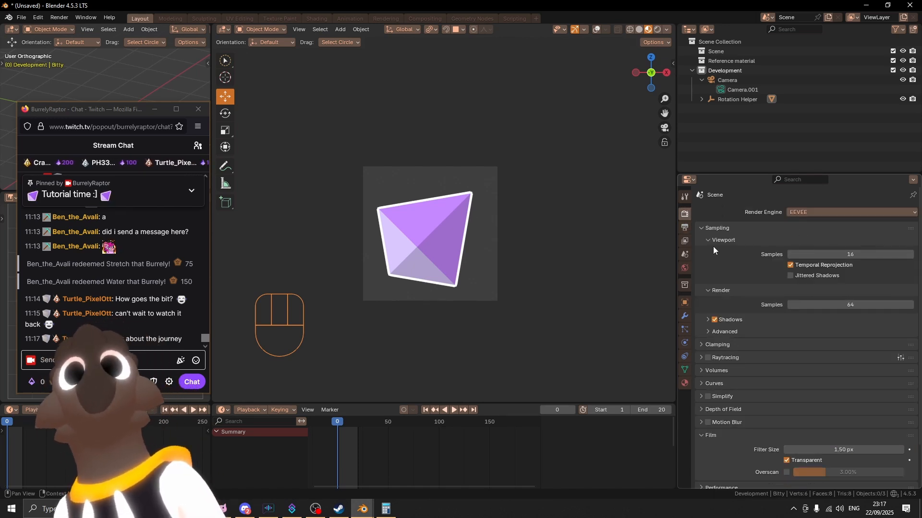
left_click(687, 230)
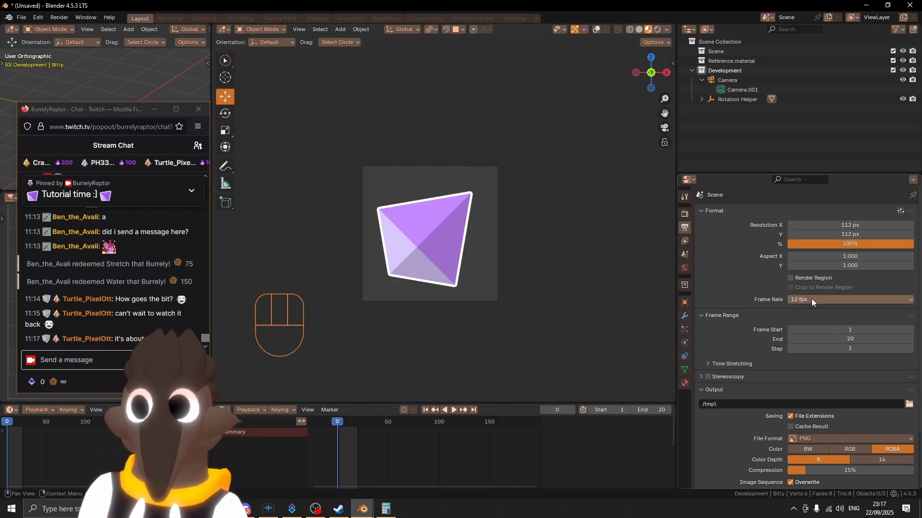
Play the animation in reverse to preview it at the current frame rate, stop it, and review the output file settings.
key("ctrl+shift+space")
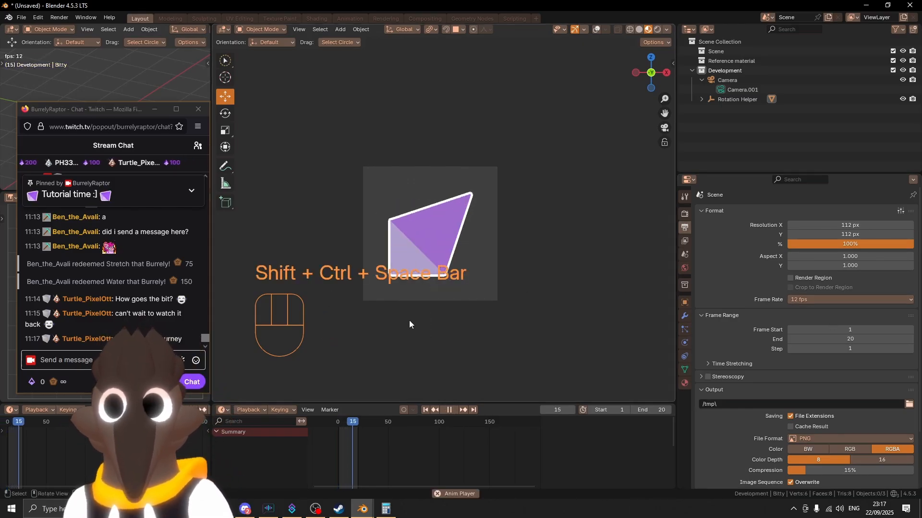
key("ctrl+shift+space")
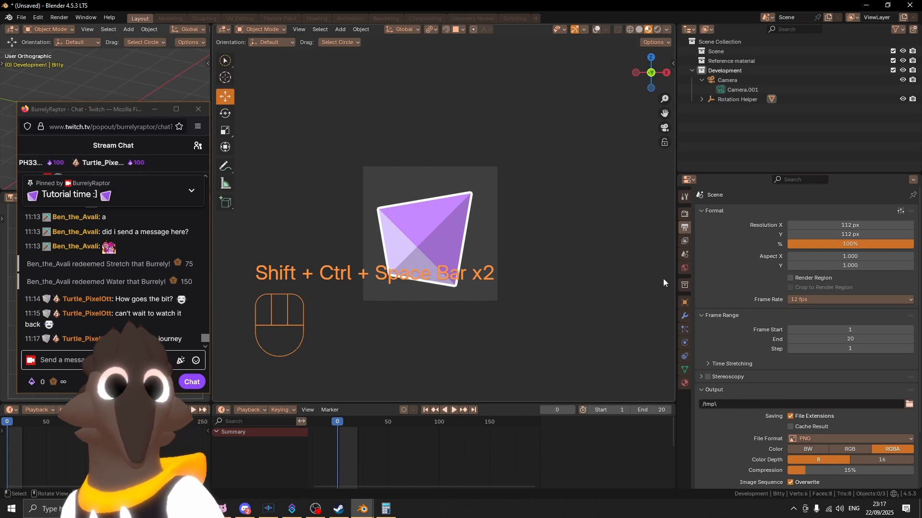
scroll(783, 301, "down", 3)
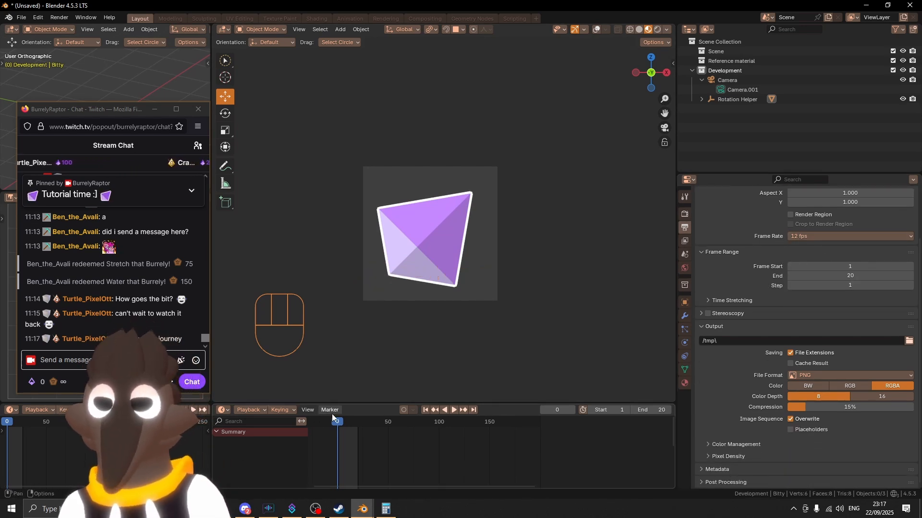
mouse_move(334, 421)
left_mouse_down()
mouse_move(356, 423)
mouse_move(321, 415)
left_mouse_up()
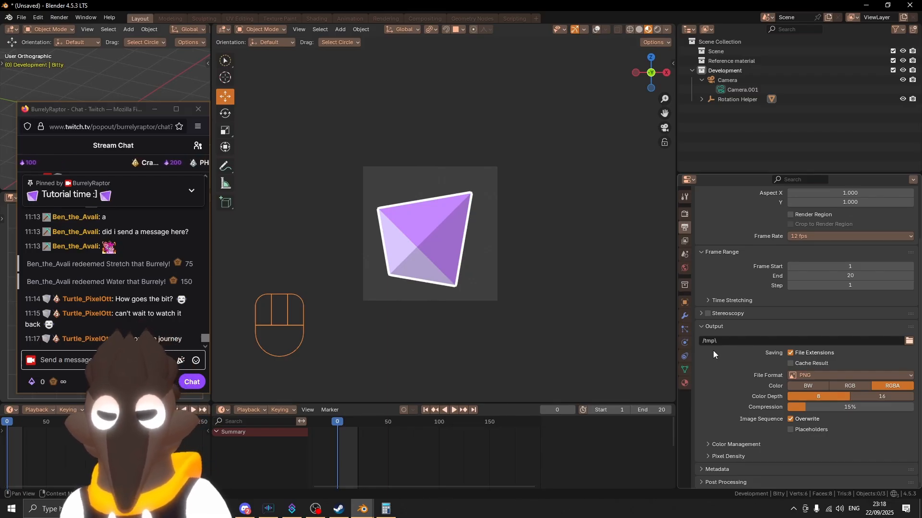
Switch to File Explorer and create a folder named "Bit Emote stuff" inside Stream Assets.
left_click(198, 509)
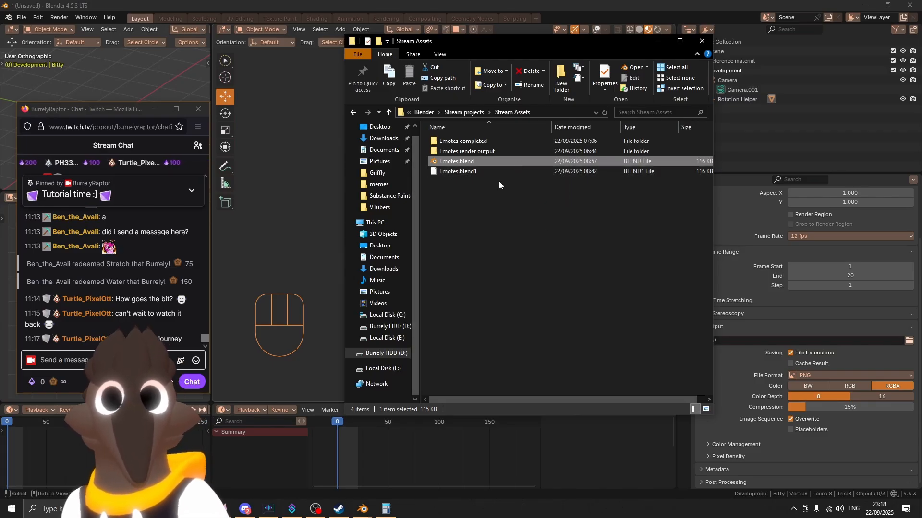
right_click(451, 308)
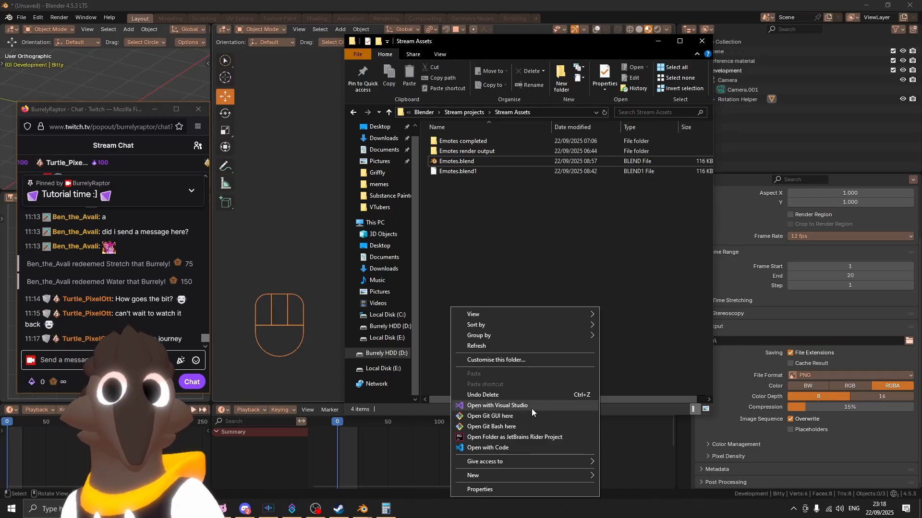
mouse_move(520, 474)
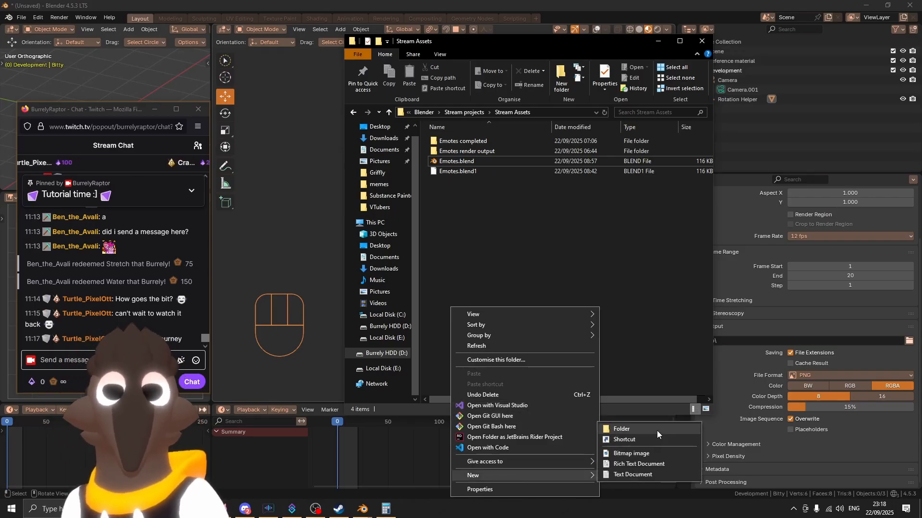
left_click(656, 431)
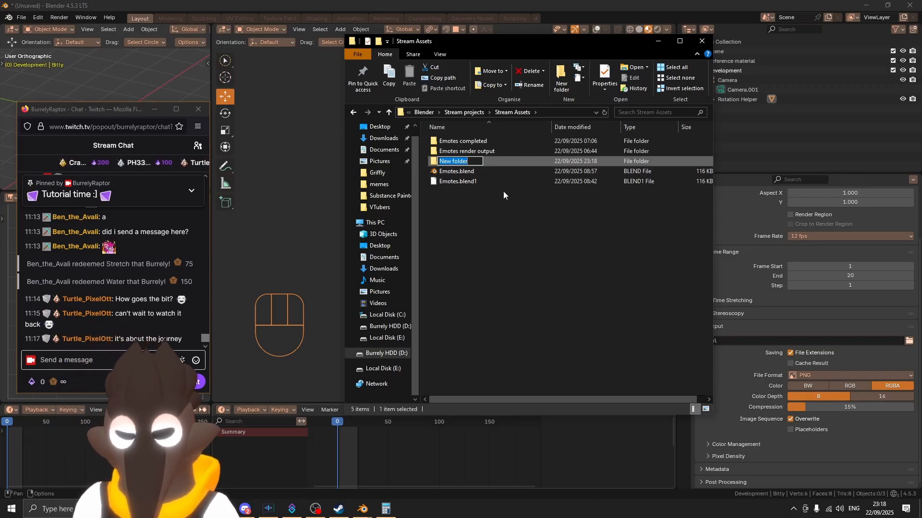
type("Bit")
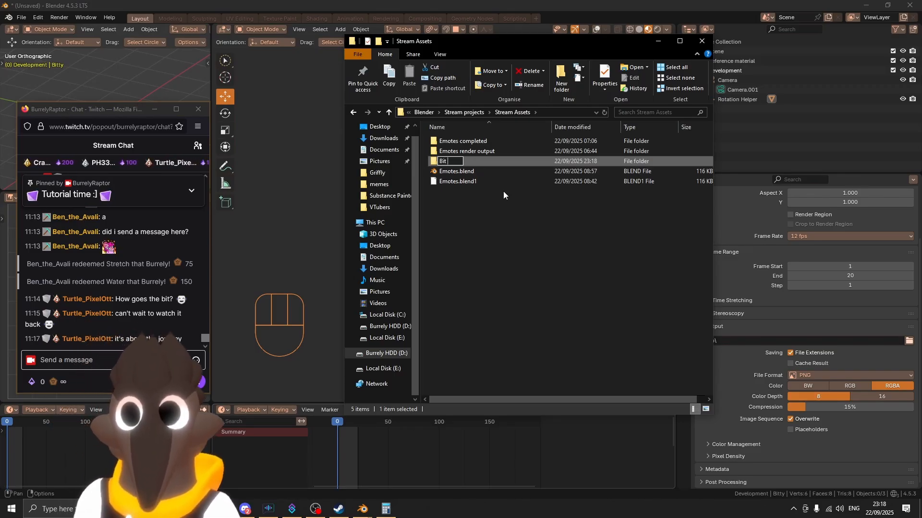
type(" Emote stuff")
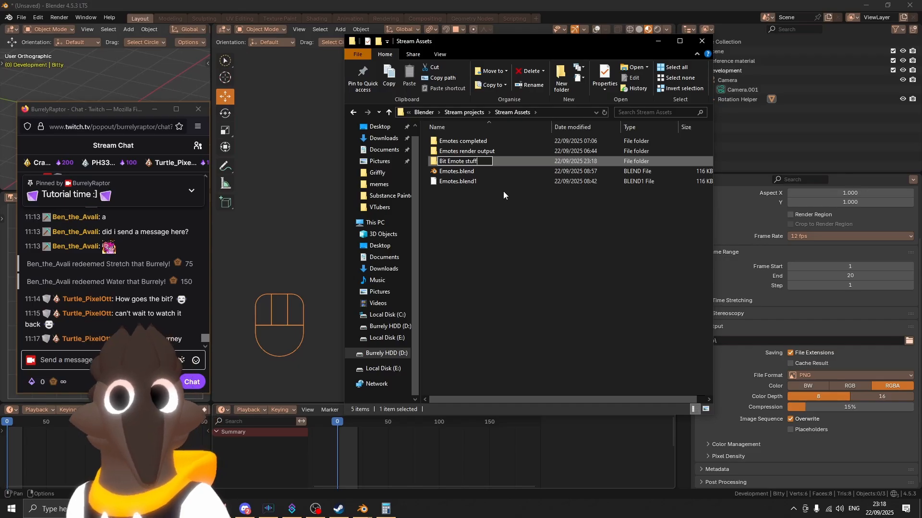
key("Return")
Open the Bit Emote stuff folder and create a subfolder named "Sequence Export Folder" in it.
double_click(540, 143)
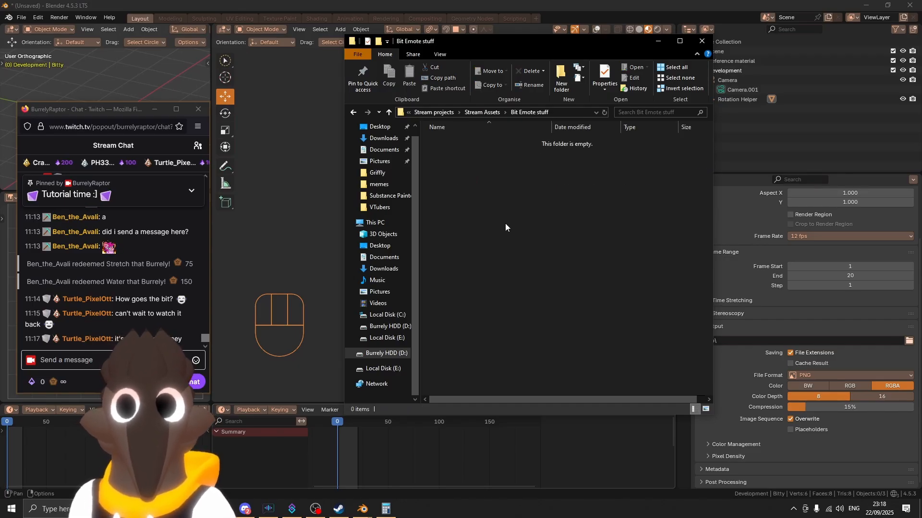
right_click(510, 202)
left_click(551, 197)
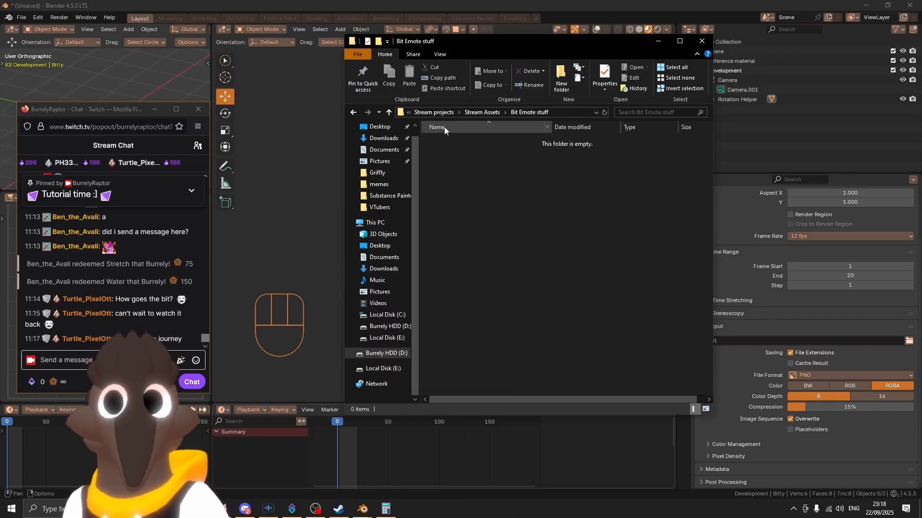
right_click(536, 344)
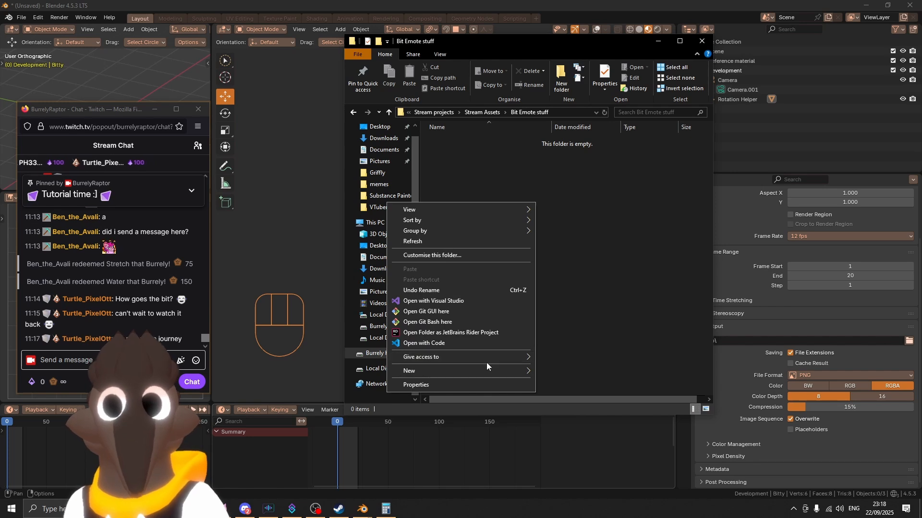
mouse_move(489, 368)
left_click(563, 371)
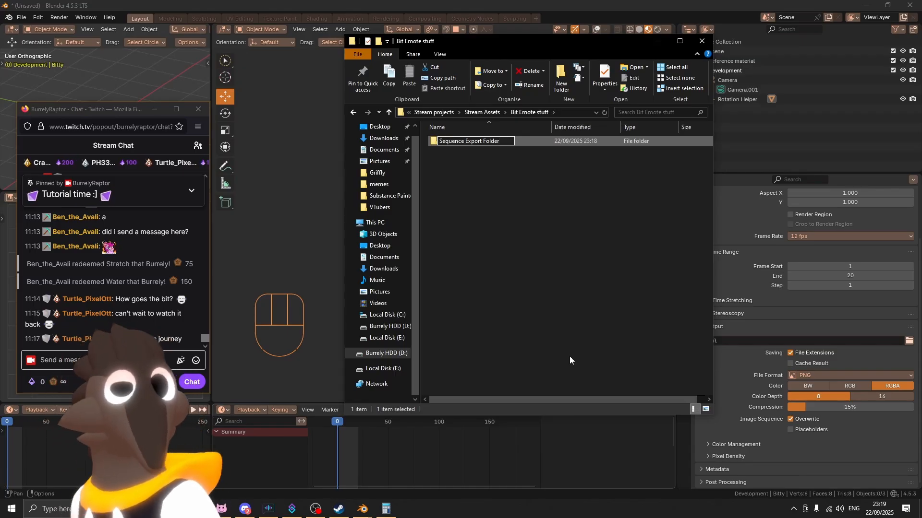
key("Return")
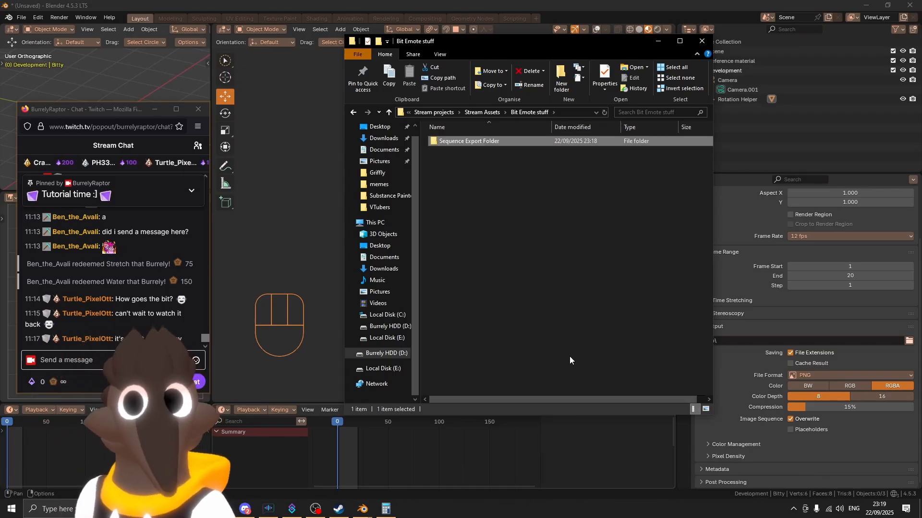
Copy the path of Sequence Export Folder and set it as the render output path in Blender.
double_click(499, 140)
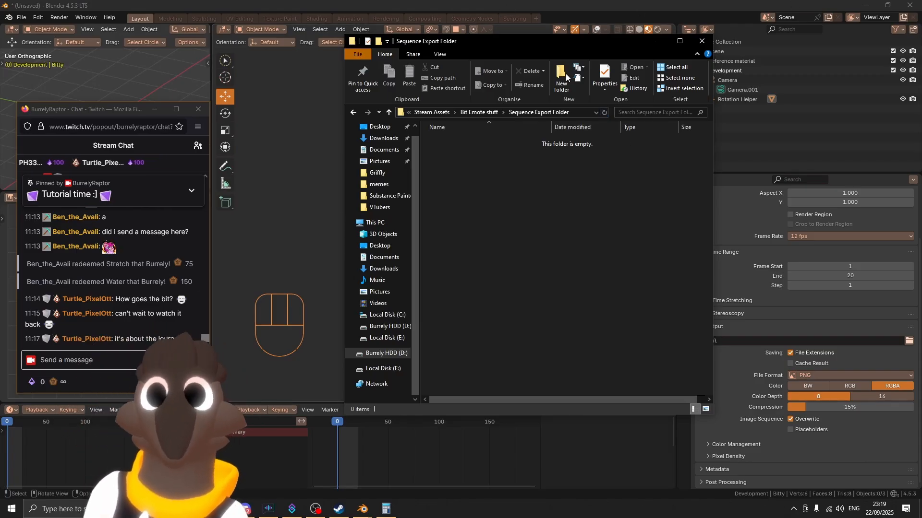
left_click(580, 112)
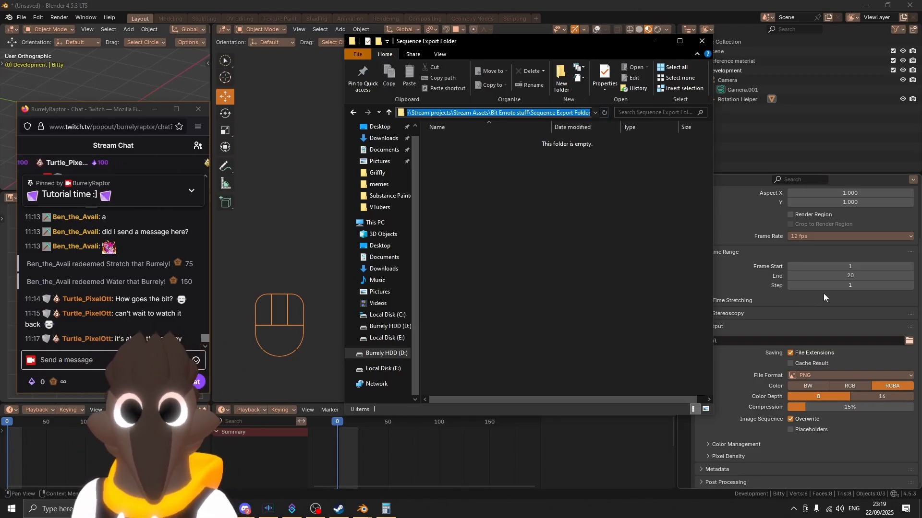
left_click(849, 341)
type("D:\\Blender\\Stream projects\\Stream Assets\\Bit Emote stuff\\Sequence Export Folder")
key("Return")
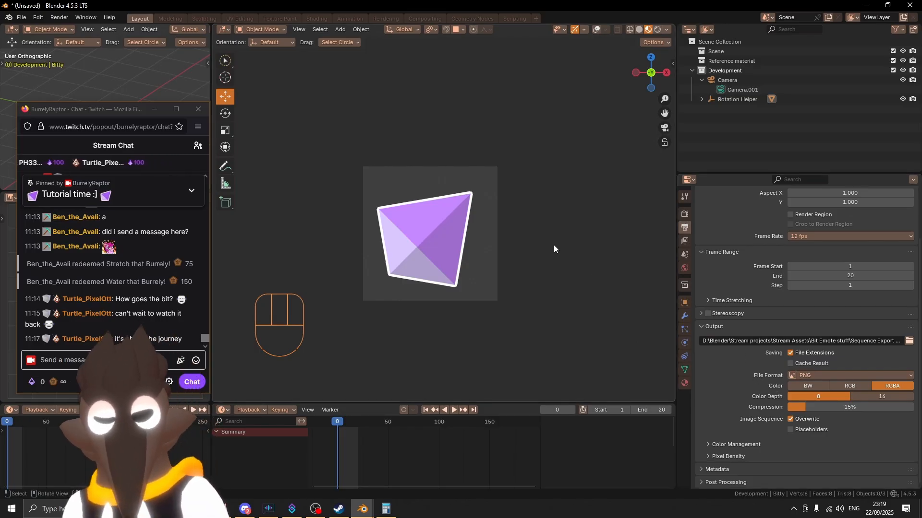
key("ctrl")
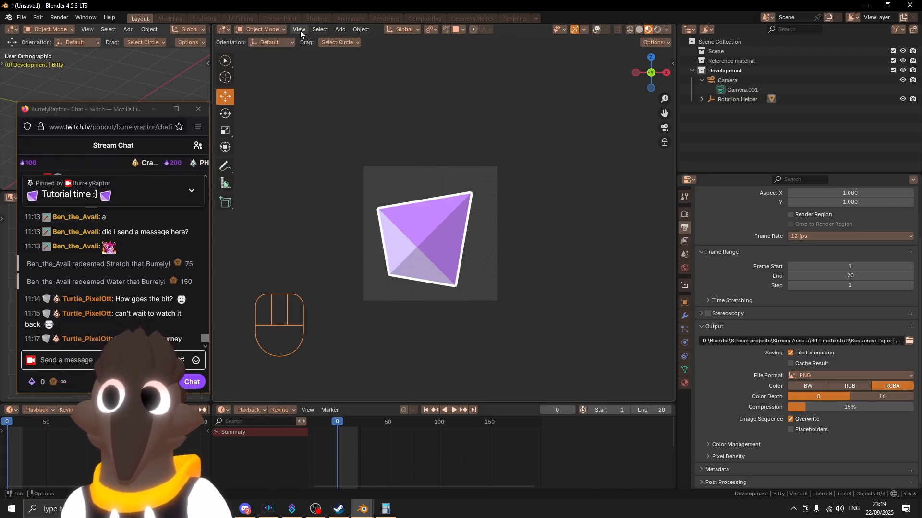
key("space")
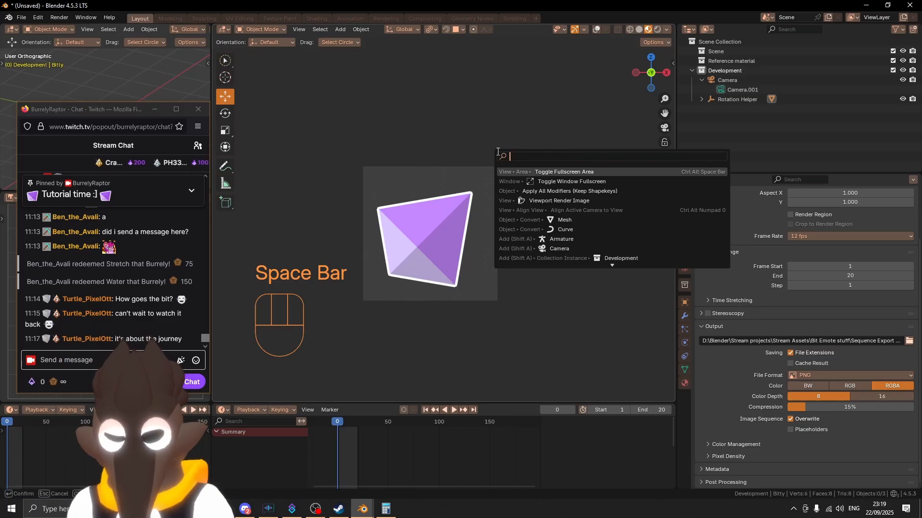
type("render")
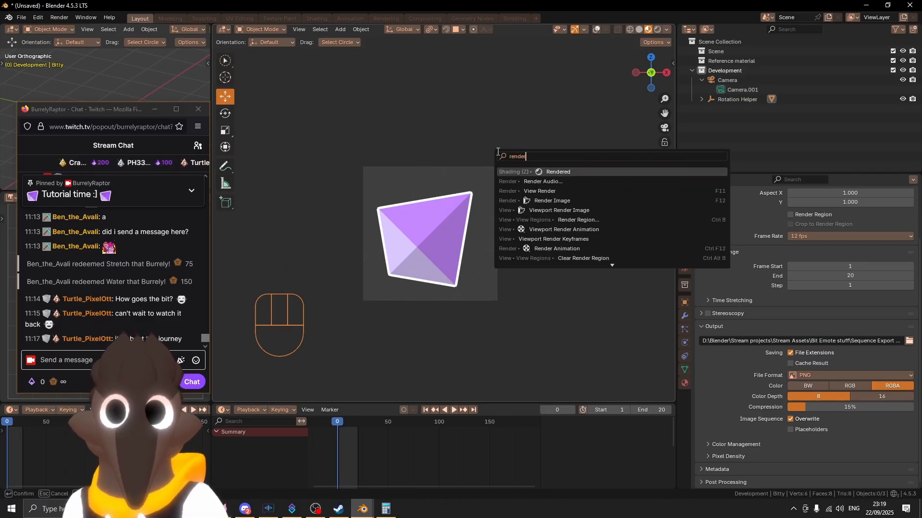
key("Down")
key("Down")
key("Down")
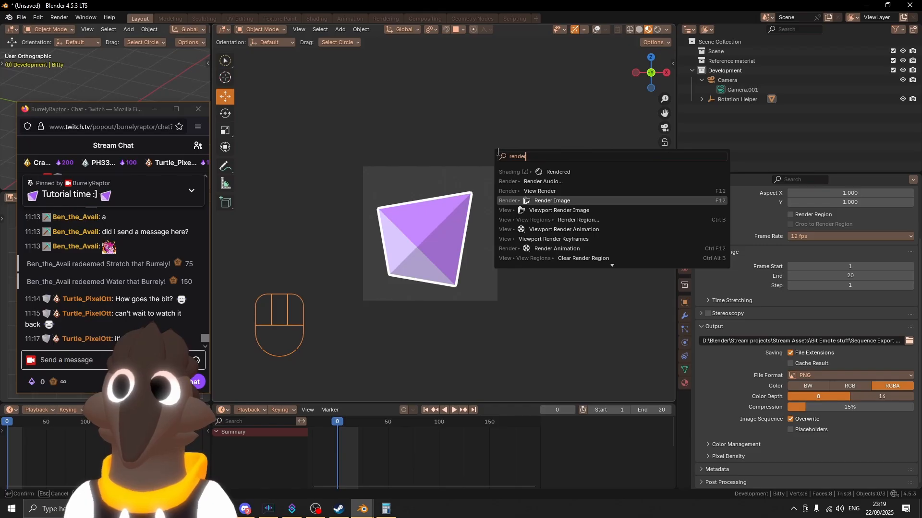
key("Escape")
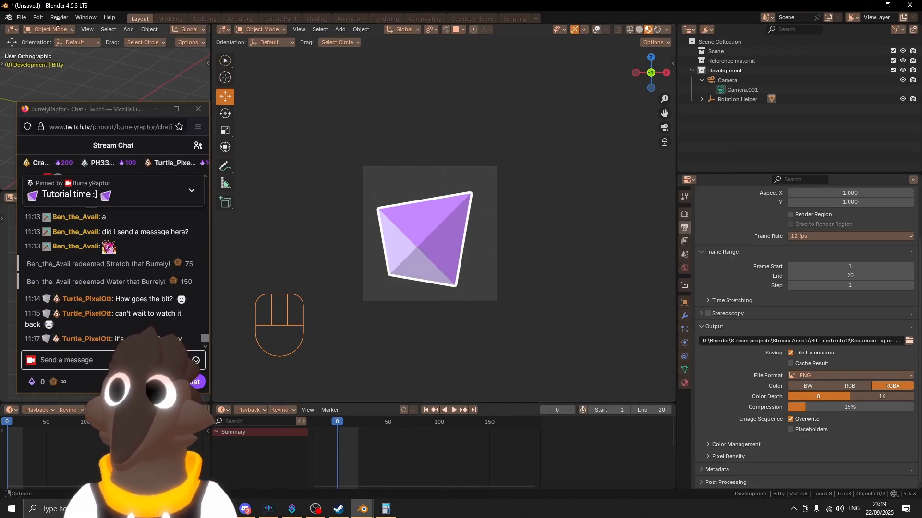
Render the full animation as a PNG sequence to the current output path.
left_click(59, 17)
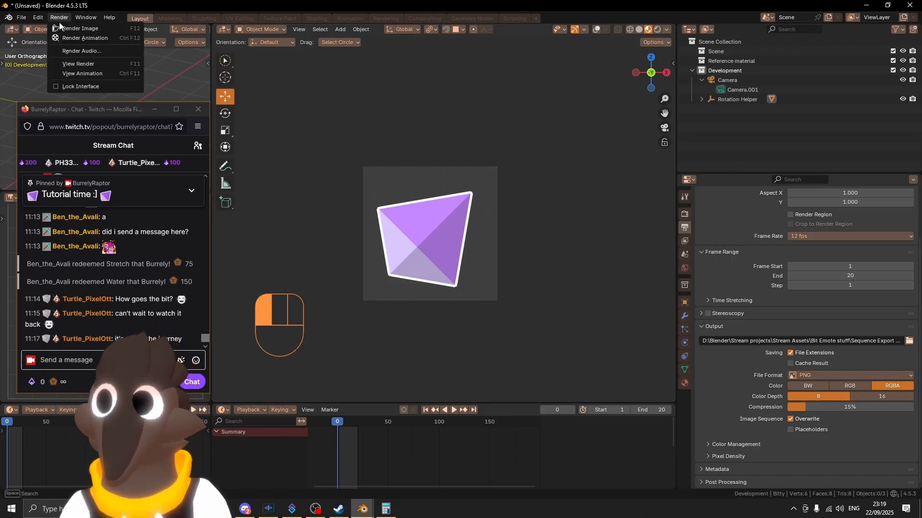
left_click(66, 37)
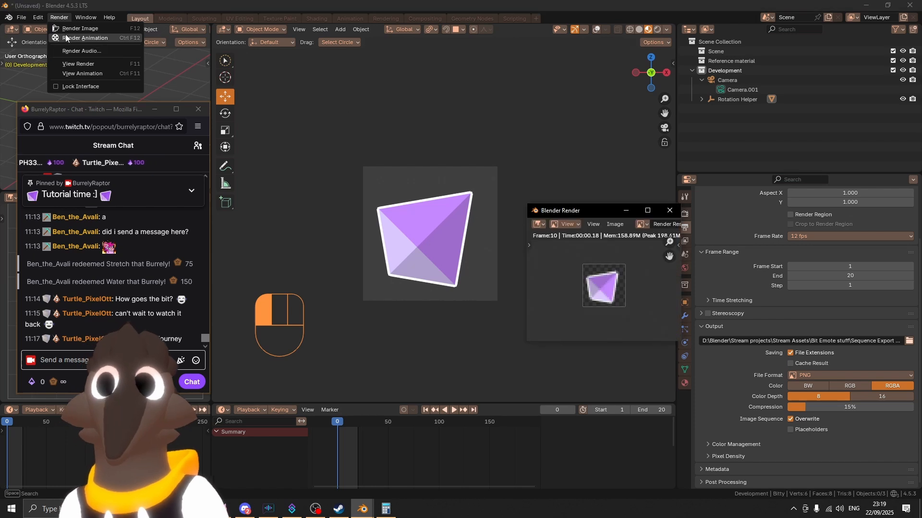
scroll(618, 296, "down", 3)
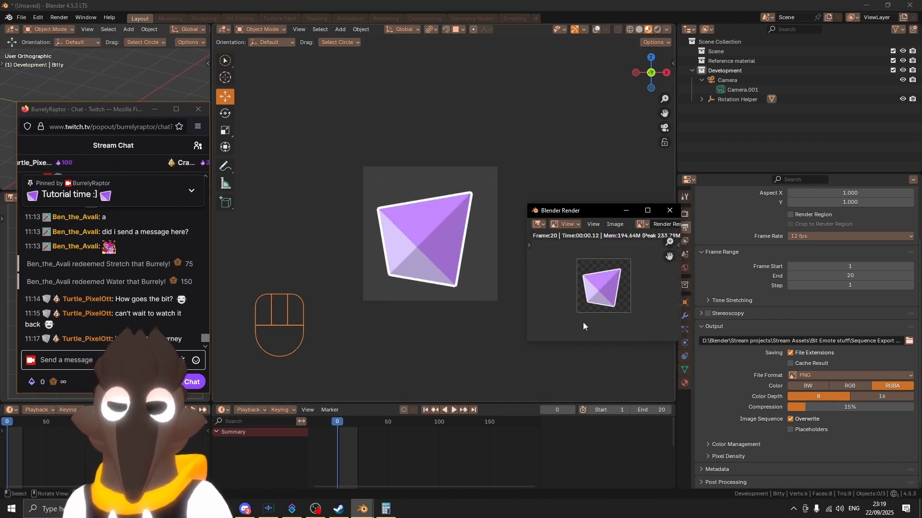
Switch to File Explorer and look for the rendered frames in Sequence Export Folder and its parent folder Bit Emote stuff.
left_click(222, 509)
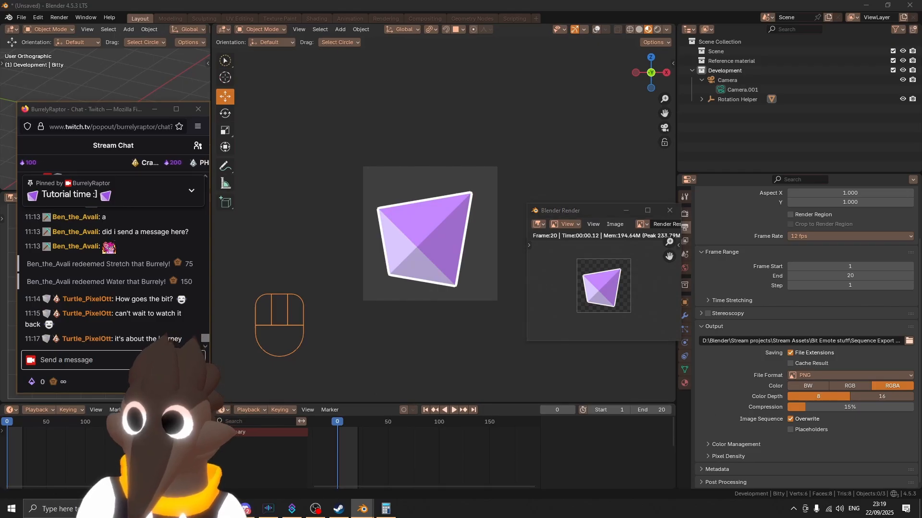
left_click(570, 113)
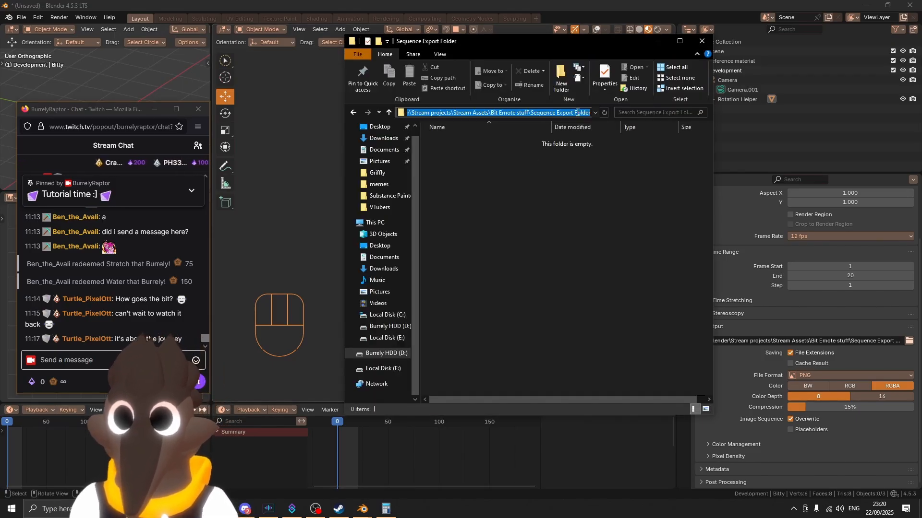
left_click(549, 160)
left_click(468, 112)
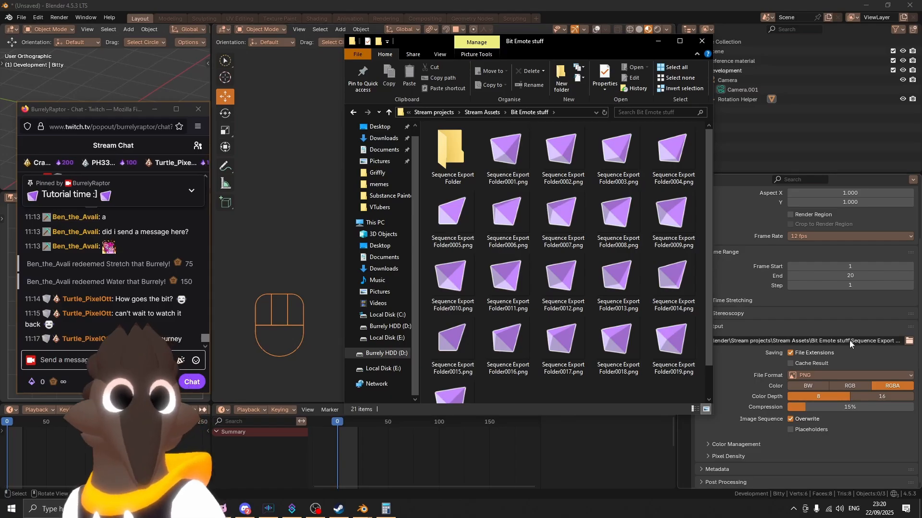
Switch to Blender and set the render output path to a file named Sequence Export Folder inside the folder of that name.
left_click(868, 340)
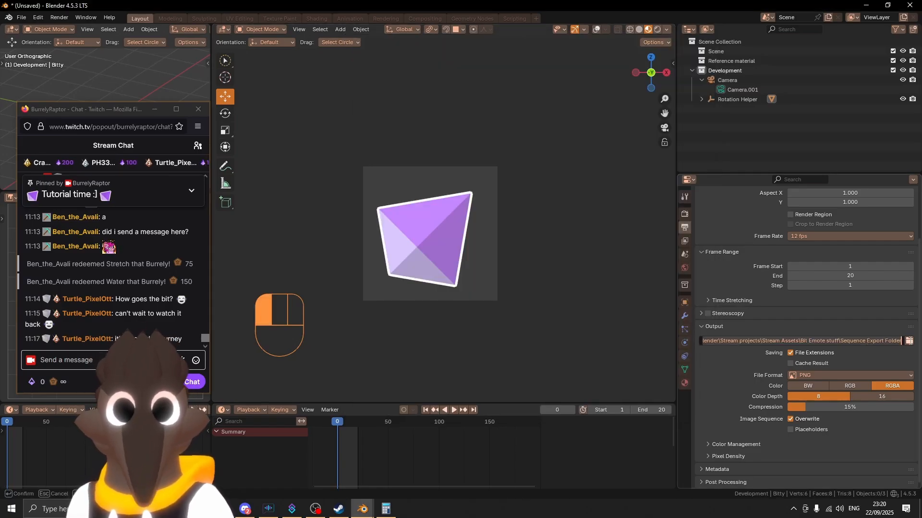
left_click(909, 340)
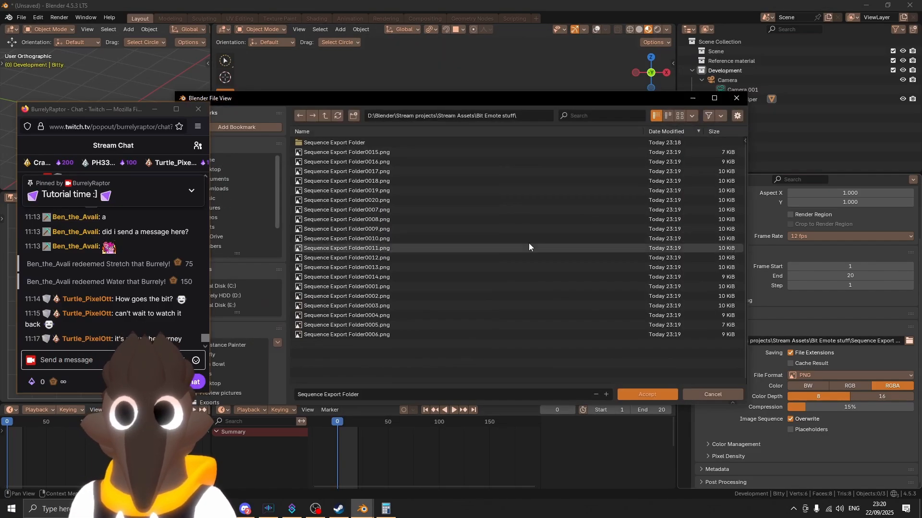
double_click(372, 142)
left_click(651, 394)
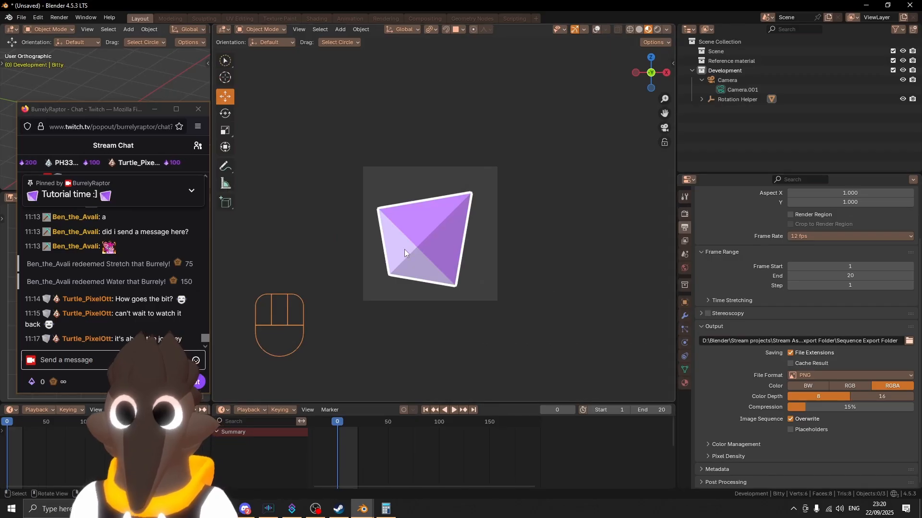
Switch to File Explorer and delete the rendered frames 0001 through 0020 from the Bit Emote stuff folder, keeping the subfolder.
left_click(198, 508)
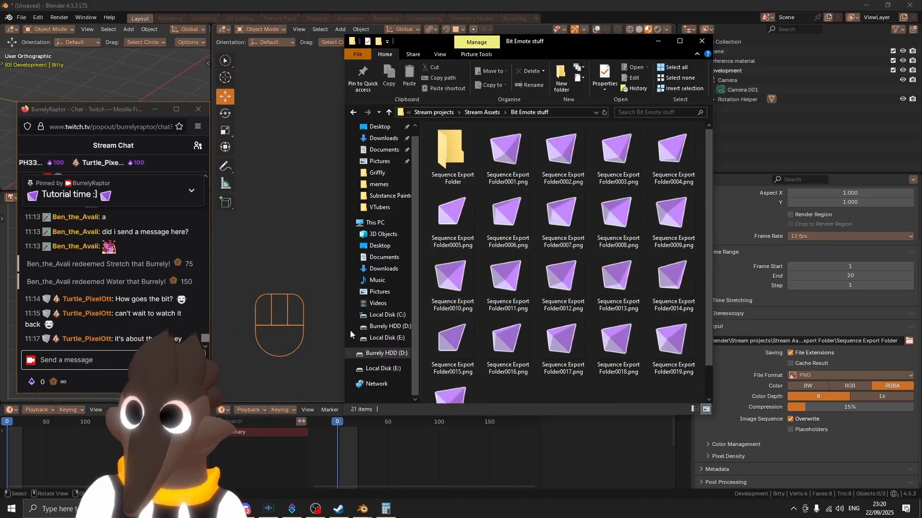
left_click(508, 156)
scroll(502, 269, "down", 2)
left_click(473, 374, "shift")
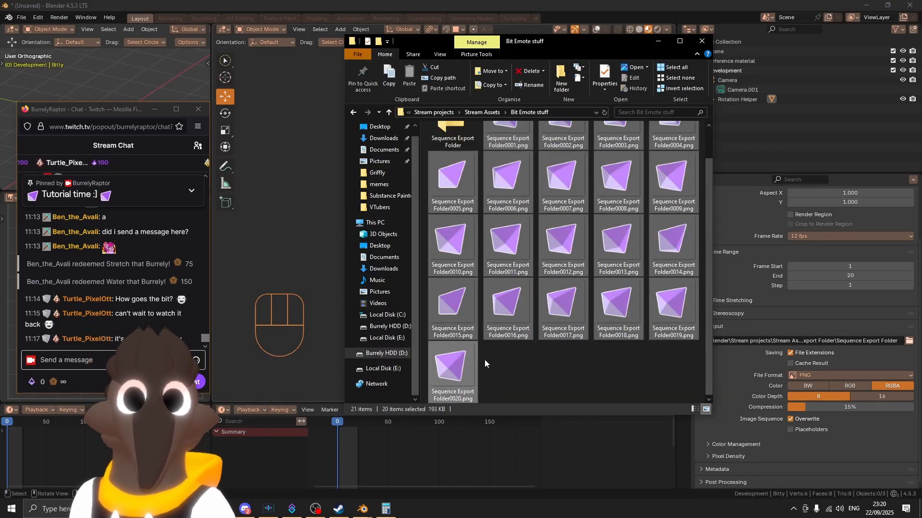
key("Delete")
Render the animation again in Blender and open Sequence Export Folder in File Explorer to check the exported frames.
left_click(909, 341)
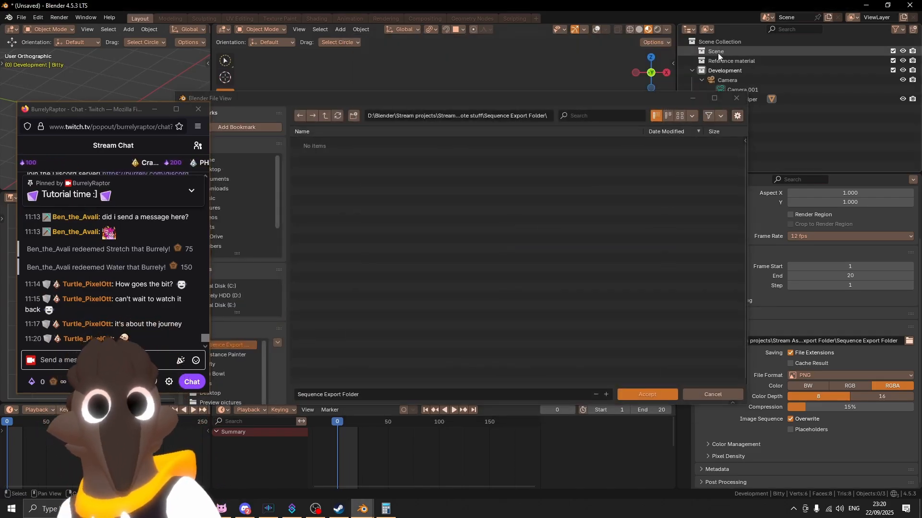
left_click(735, 100)
key("ctrl+F12")
key("ctrl+F12")
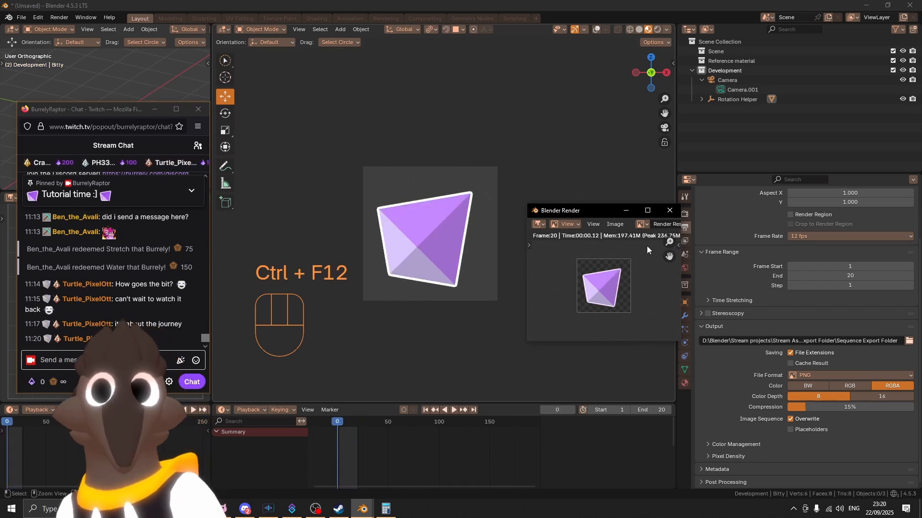
left_click(198, 509)
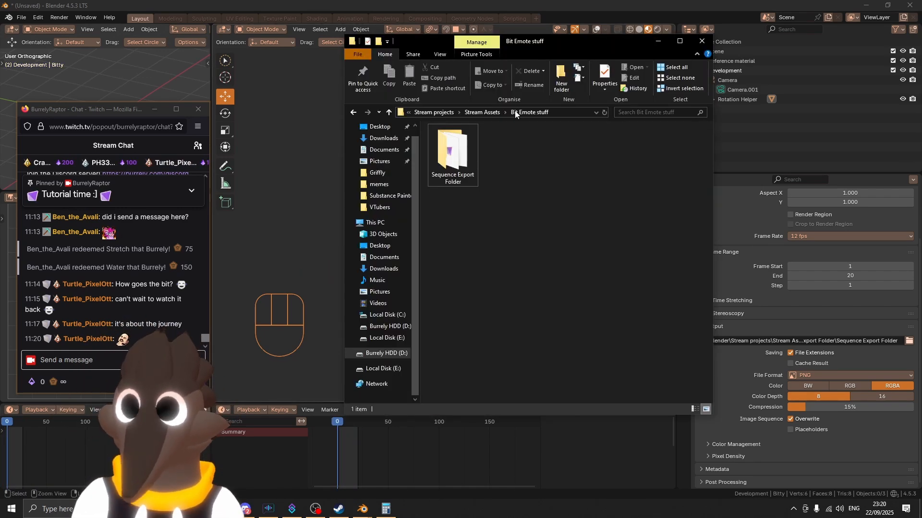
double_click(473, 143)
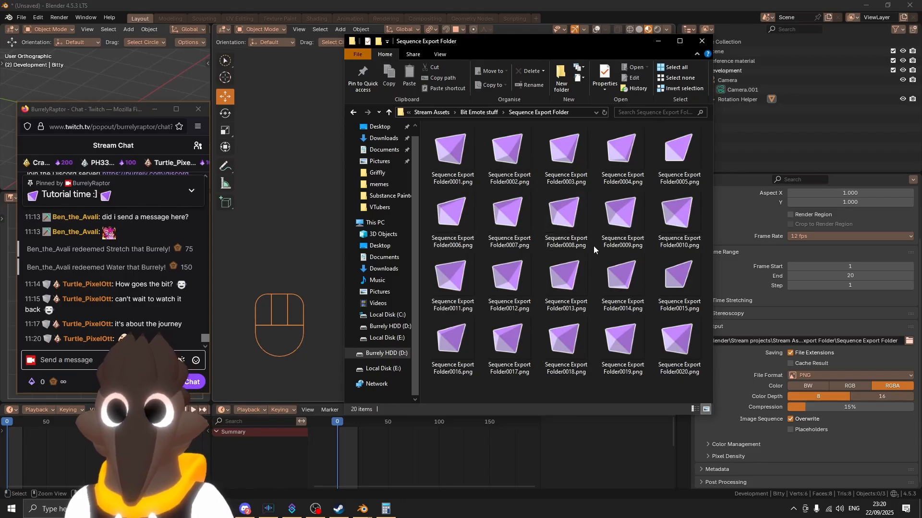
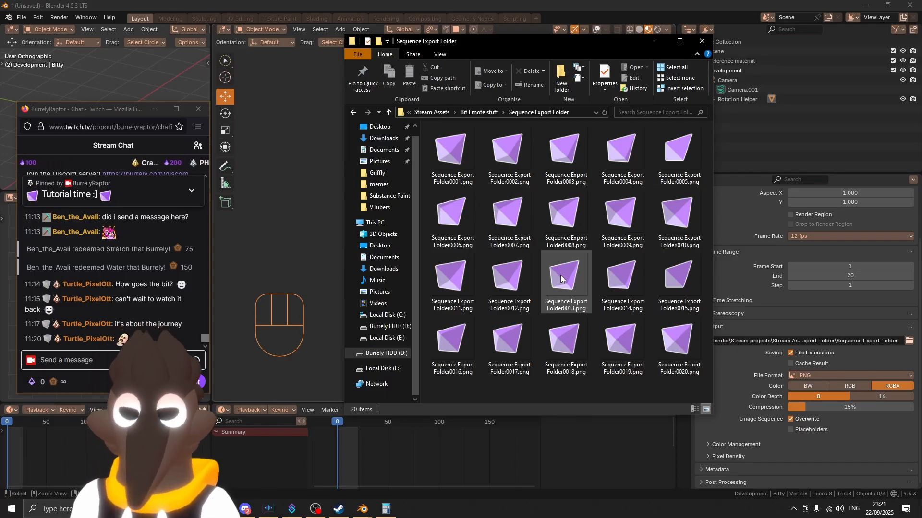
Search Windows for screentogif and launch ScreenToGif.
key("super")
type("screentogif")
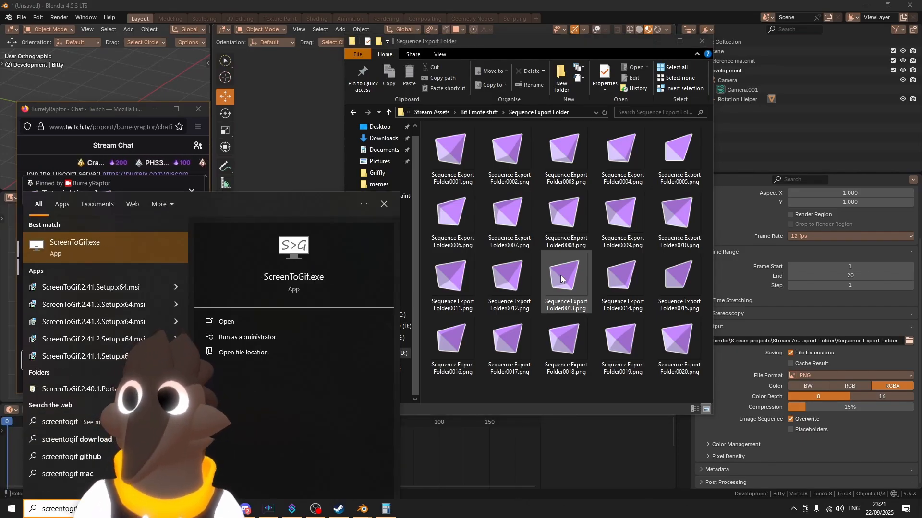
key("Return")
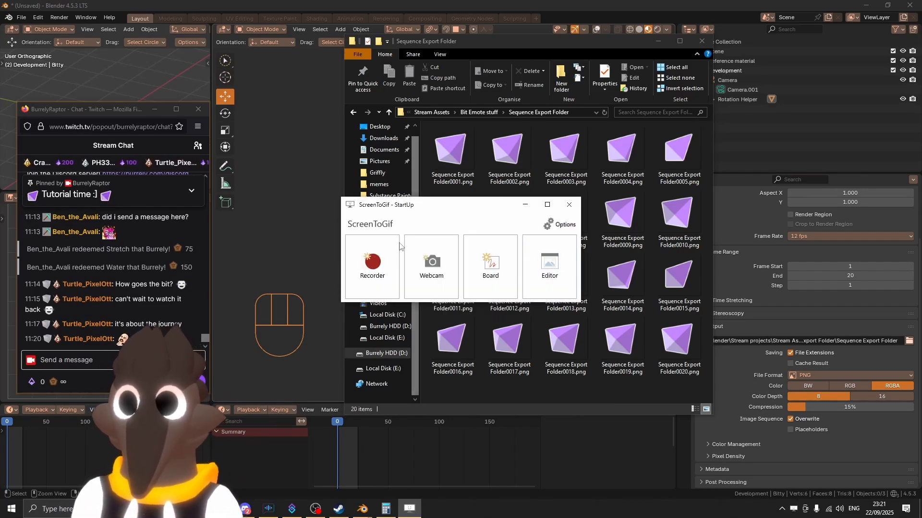
left_click(387, 255)
left_click_drag(241, 121, 189, 81)
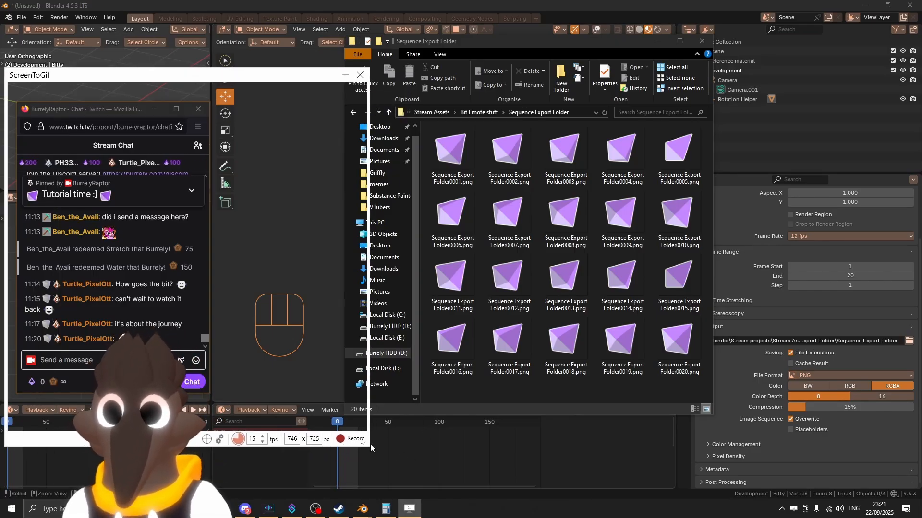
left_click_drag(370, 450, 283, 423)
left_click_drag(199, 76, 508, 96)
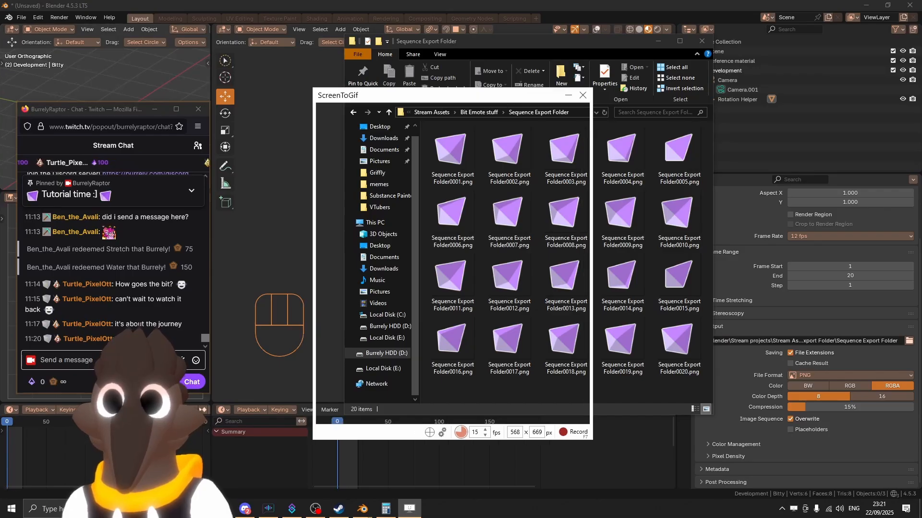
left_click(583, 96)
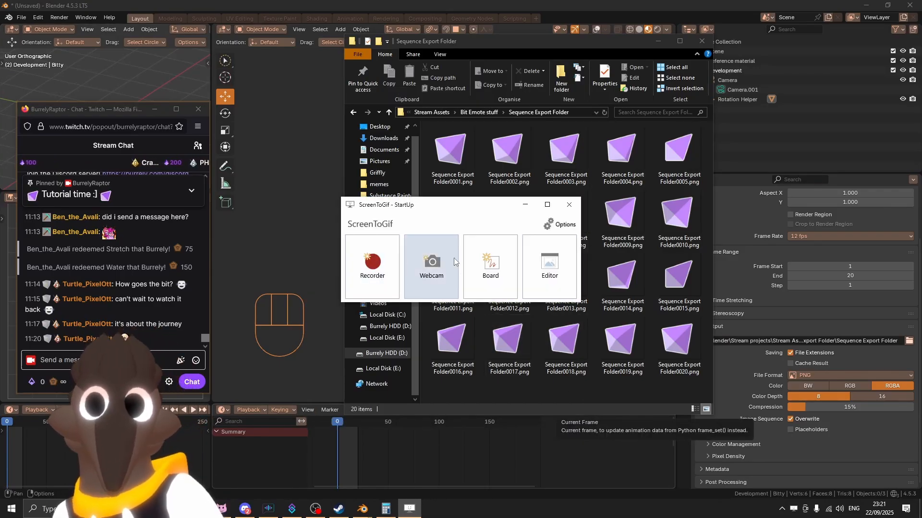
Open the ScreenToGif Editor, then move the chat window aside and narrow the editor so the exported frames stay accessible.
left_click(564, 258)
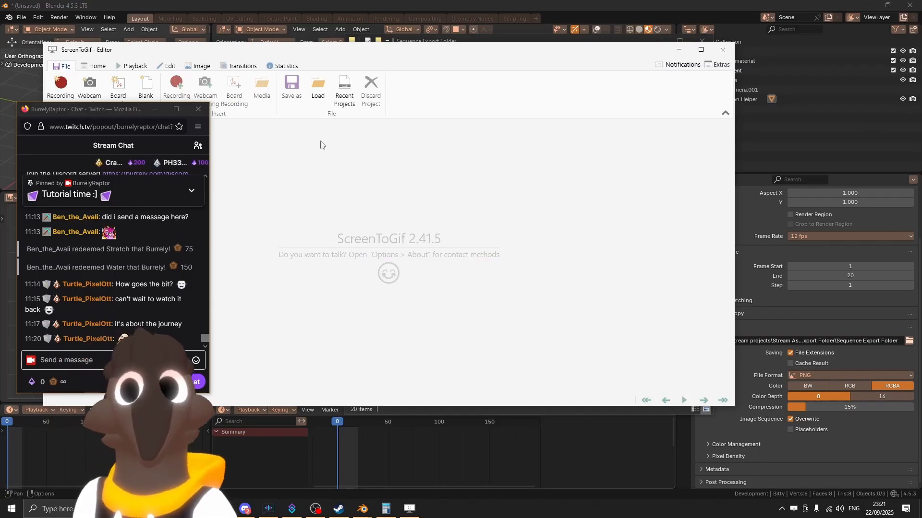
left_click_drag(127, 111, 116, 215)
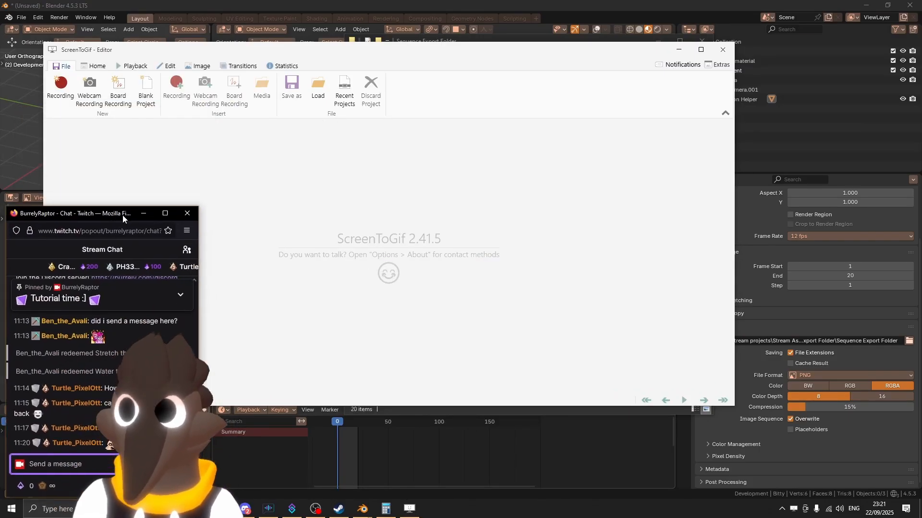
left_click_drag(423, 51, 555, 23)
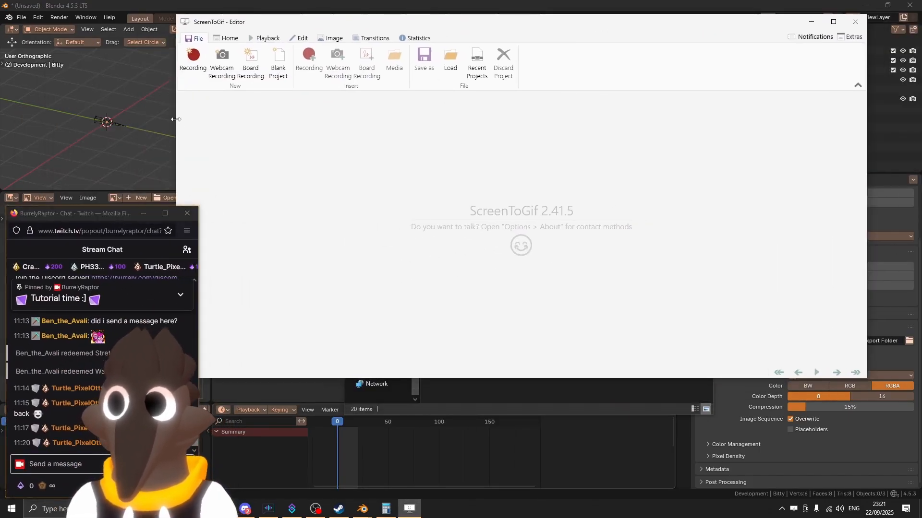
left_click_drag(177, 120, 517, 121)
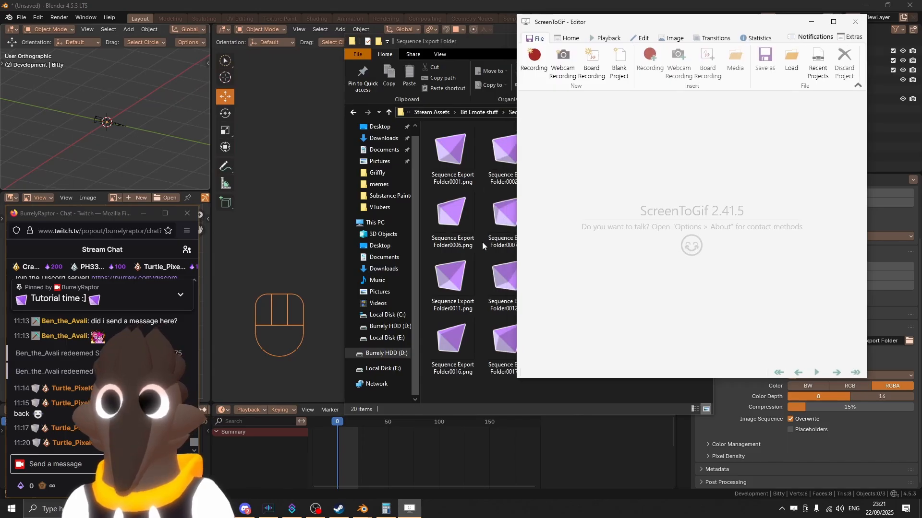
Select all 20 PNG frames in Sequence Export Folder and load them into the ScreenToGif editor.
left_click(449, 161)
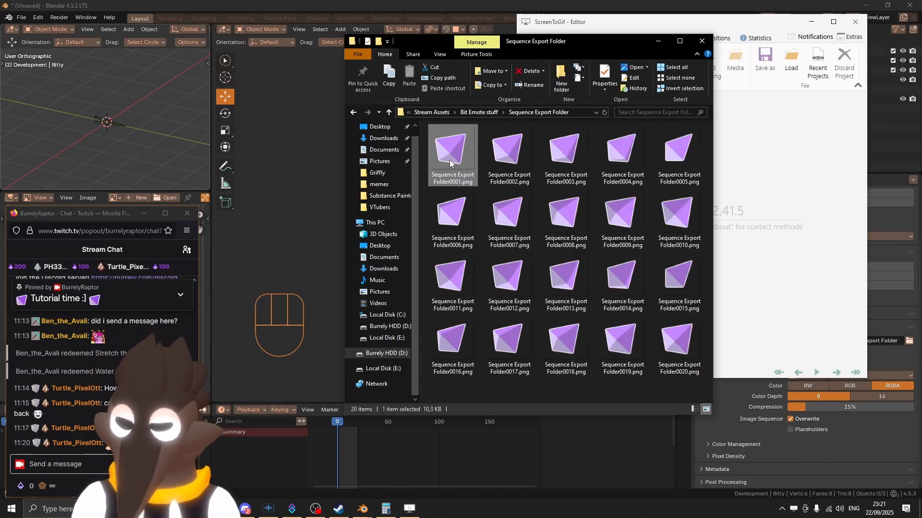
key("ctrl+a")
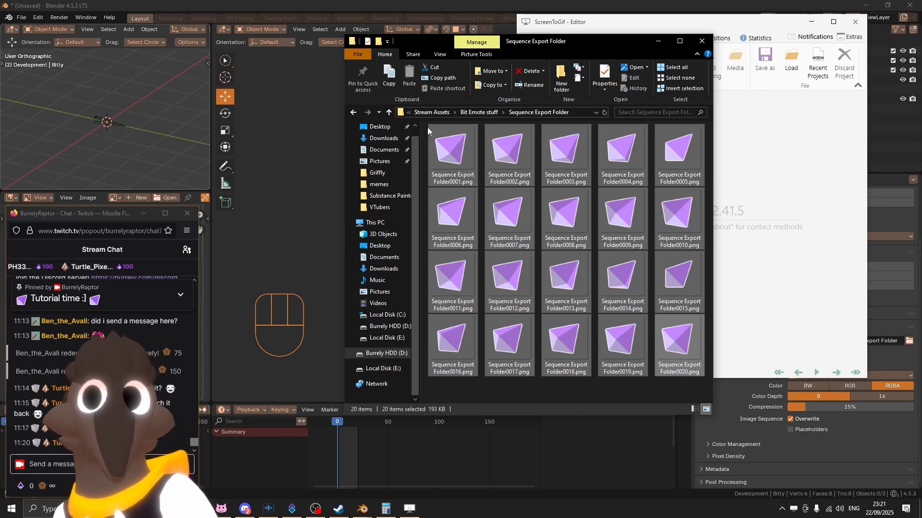
left_click_drag(755, 192, 758, 191)
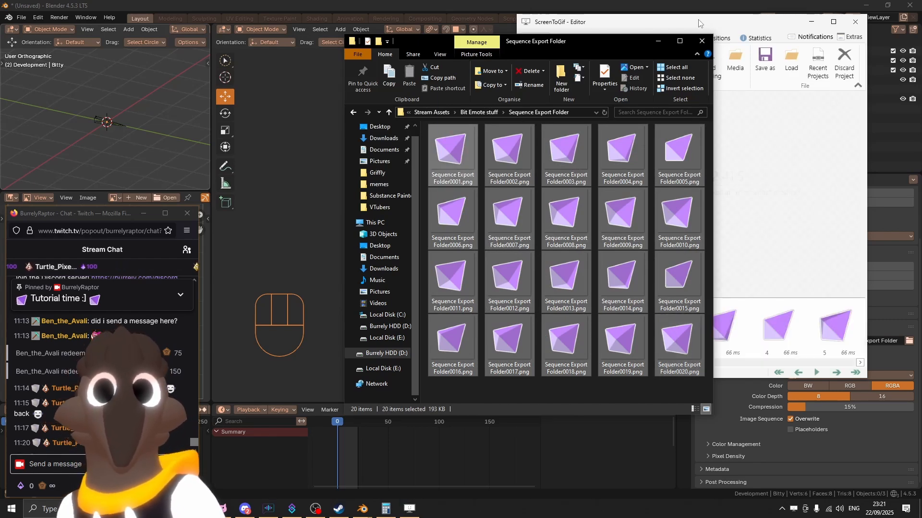
Move the ScreenToGif editor in front of the File Explorer window and preview the loaded animation, stopping playback at the end.
left_click_drag(703, 24, 504, 34)
key("space")
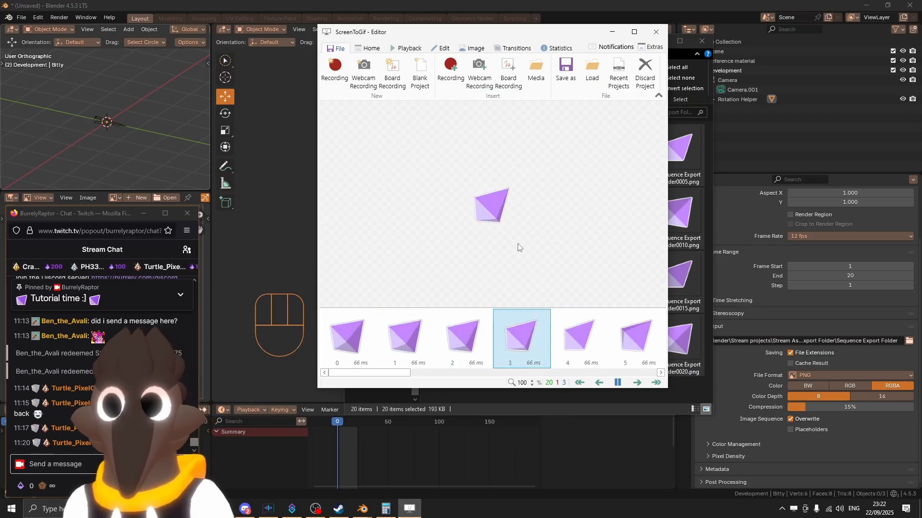
key("space")
left_click(356, 359)
left_click_drag(370, 374, 631, 377)
left_click(593, 344, "shift")
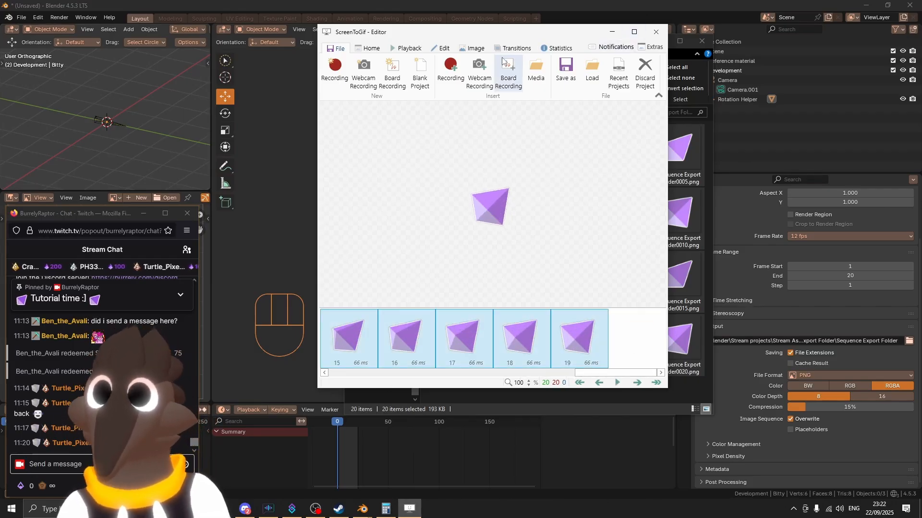
left_click(441, 49)
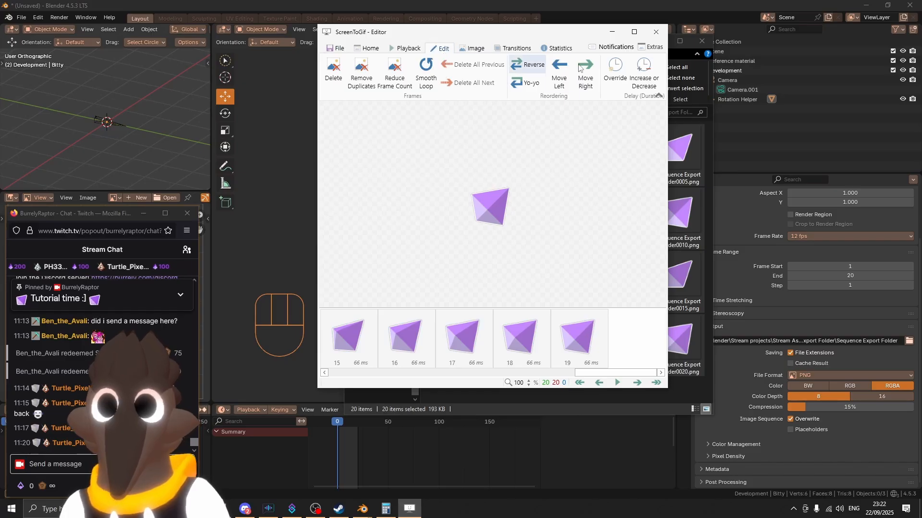
left_click(615, 69)
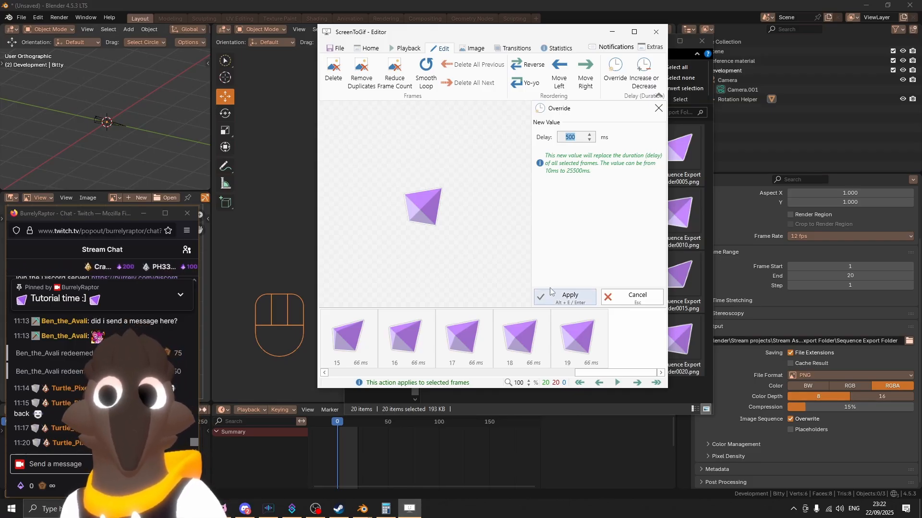
left_click(659, 108)
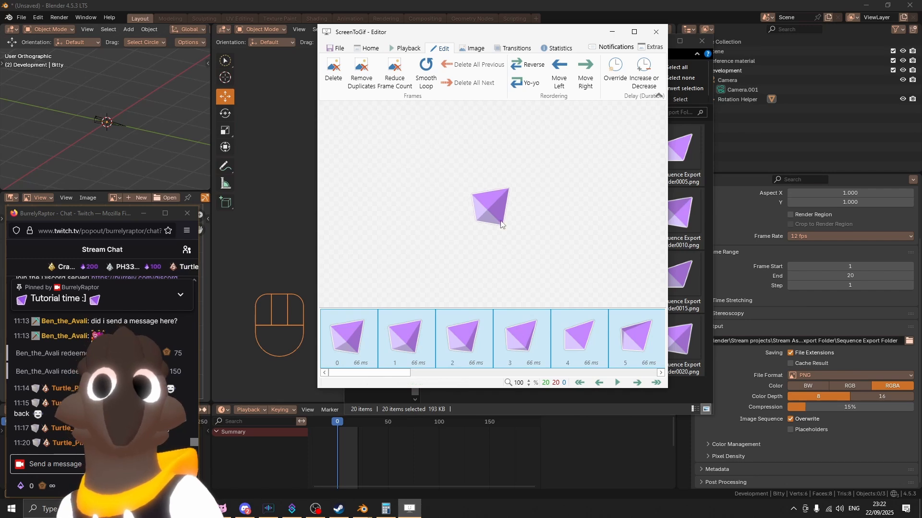
Preview the animation again at its current frame delay, stop playback, and select the first frame.
key("space")
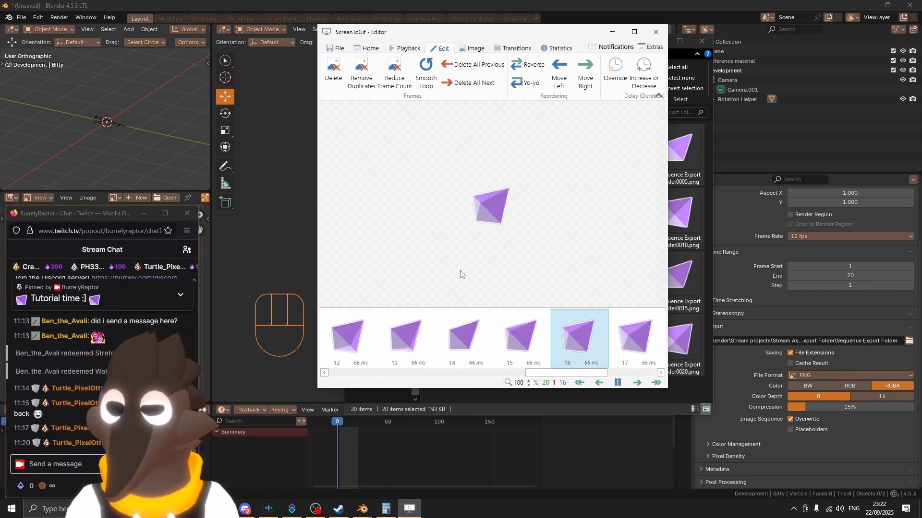
left_click(540, 322, "shift")
left_click(370, 366)
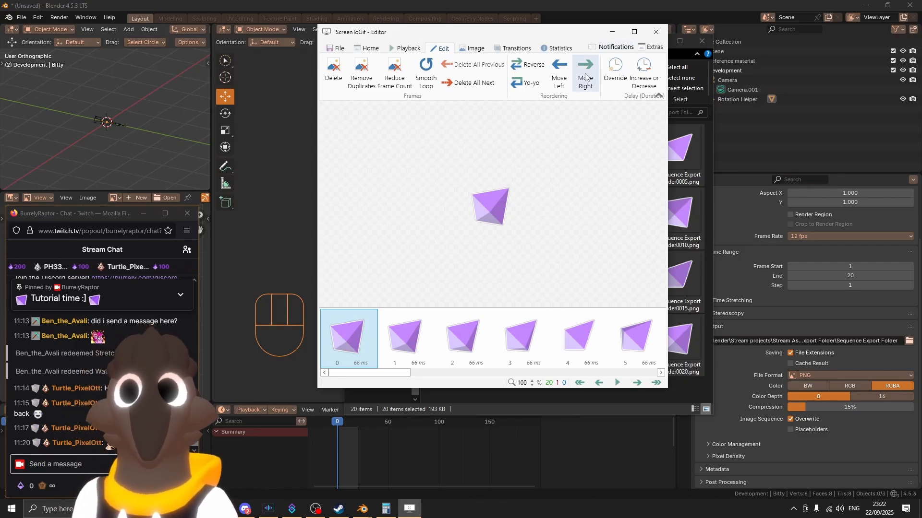
Open the save settings for the loaded animation and choose Gif as the file type.
left_click(341, 49)
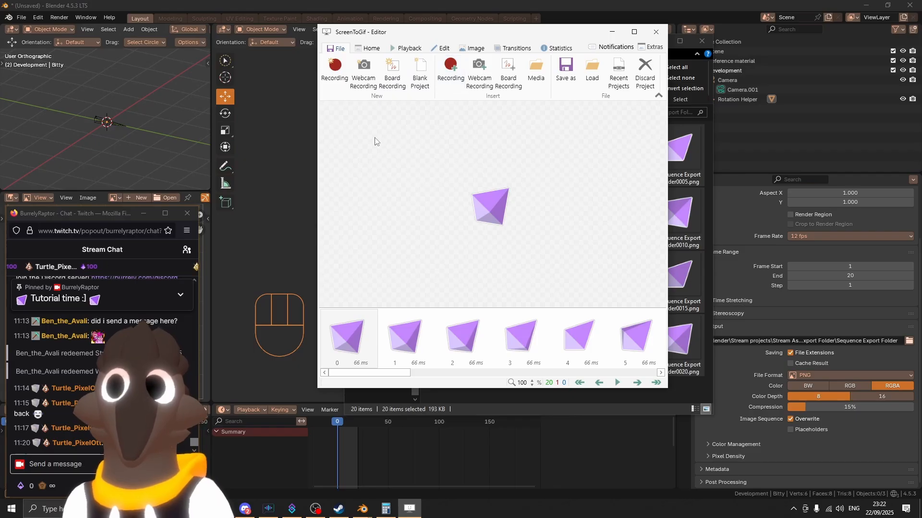
left_click(571, 91)
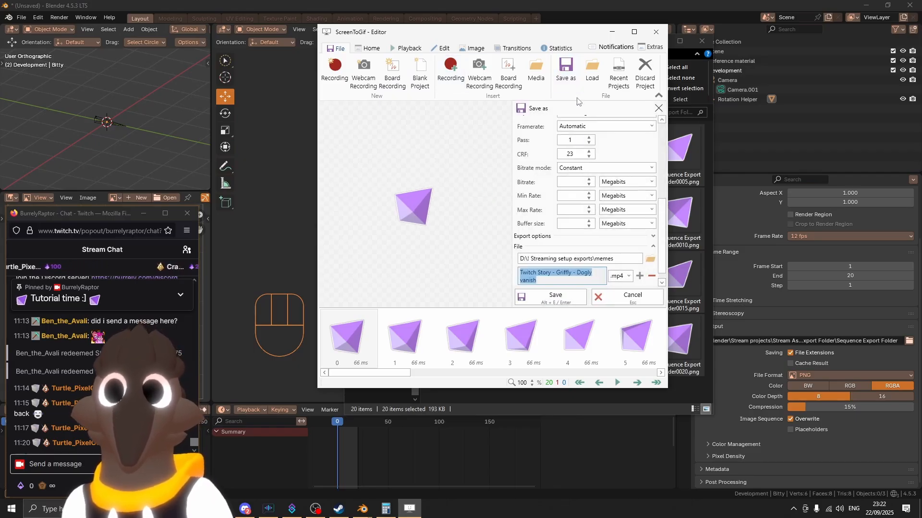
scroll(538, 182, "down", 5)
scroll(536, 181, "up", 5)
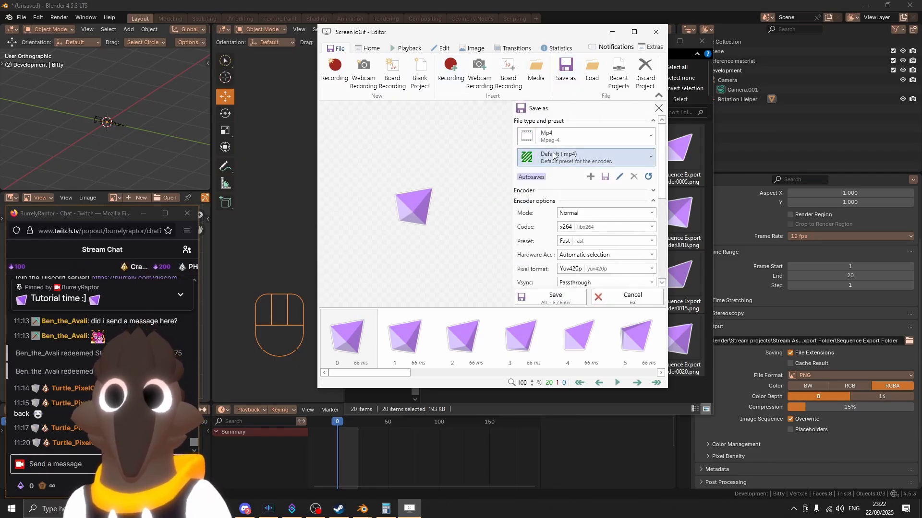
left_click(600, 150)
left_click(593, 136)
left_click(592, 135)
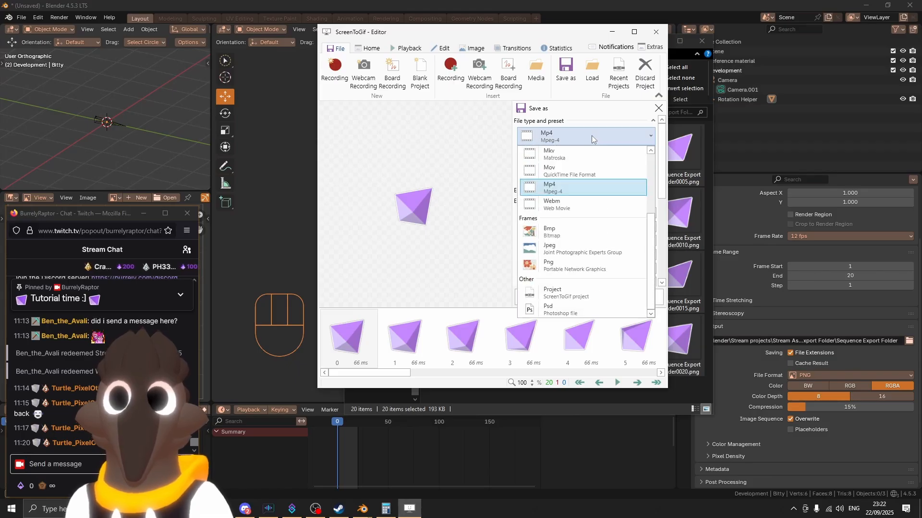
scroll(580, 174, "up", 3)
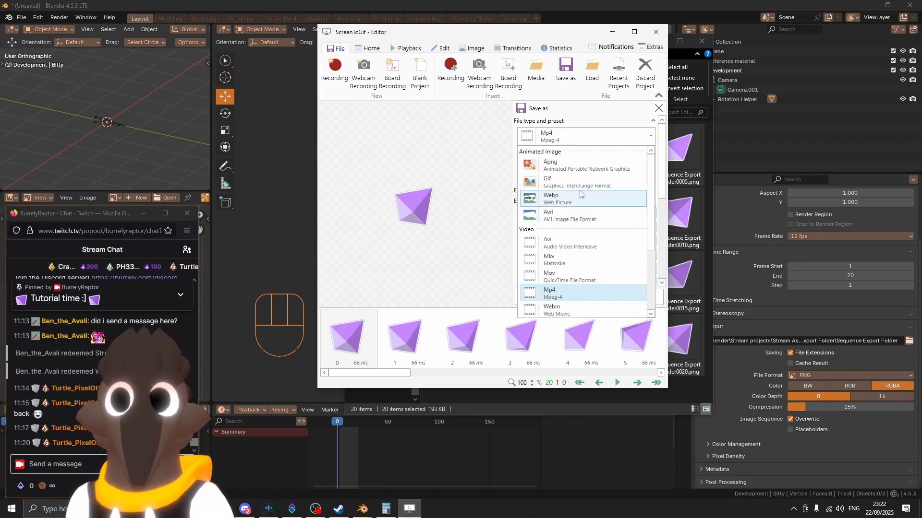
left_click(583, 188)
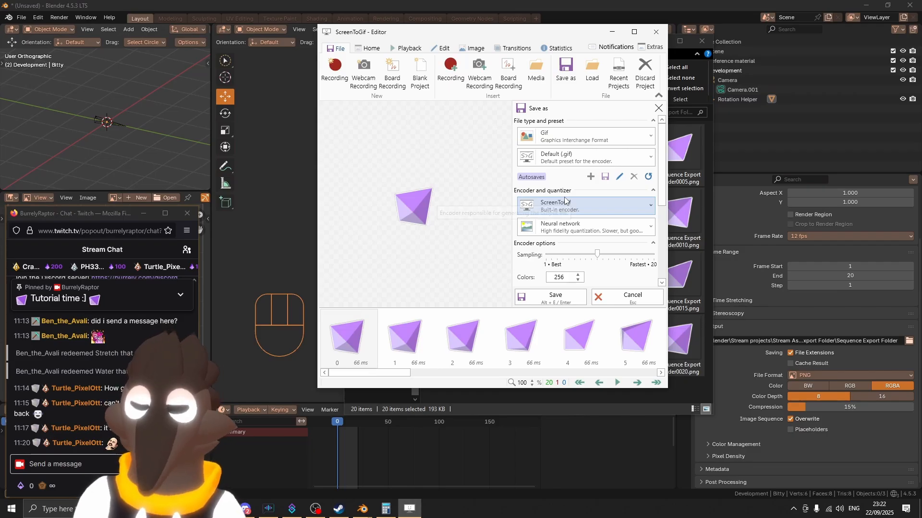
Enable transparency for the GIF and set its encoder sampling to 1, the best quality.
scroll(564, 200, "down", 4)
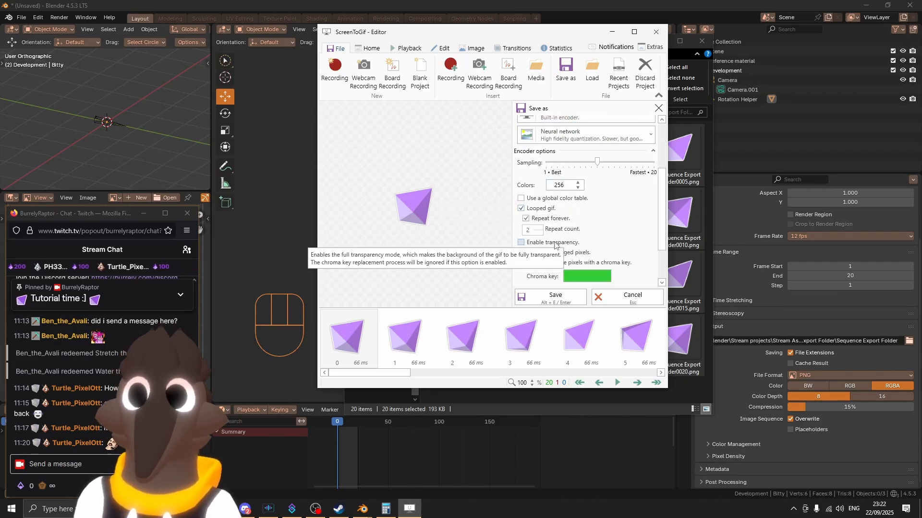
left_click(555, 243)
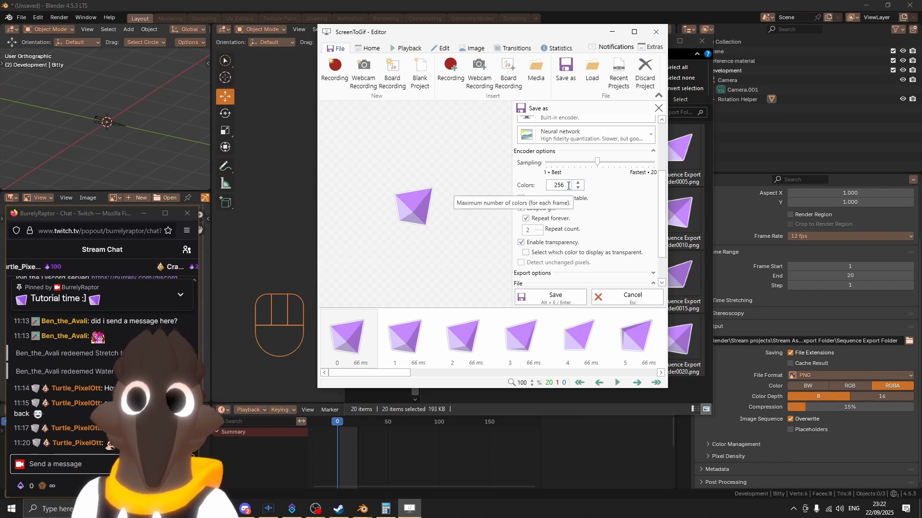
left_click_drag(597, 163, 545, 163)
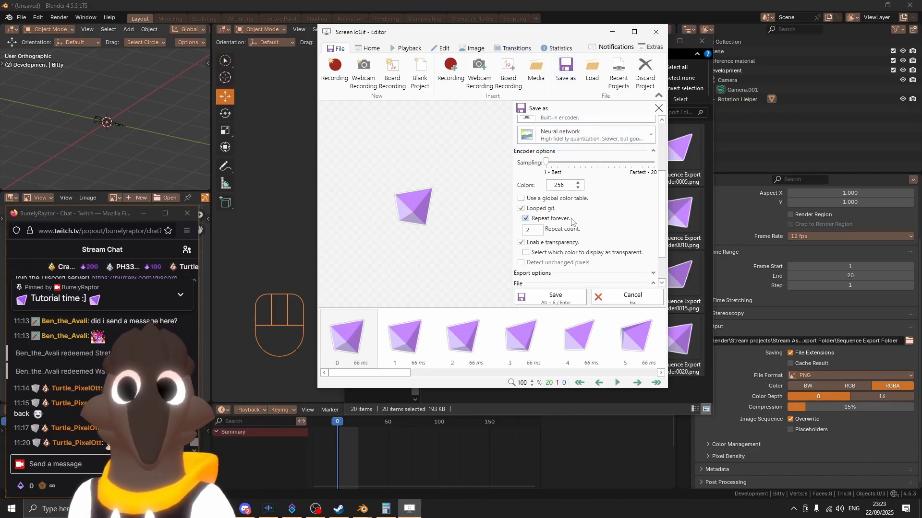
scroll(608, 191, "down", 2)
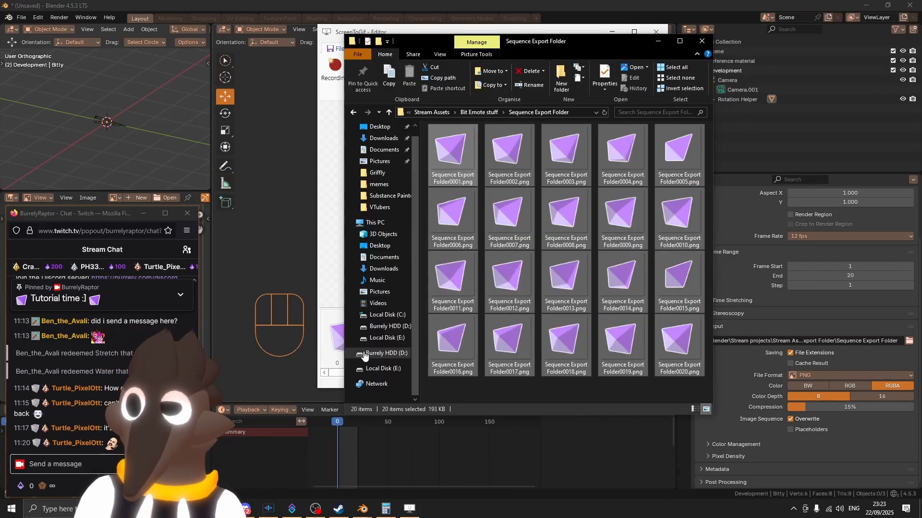
In File Explorer, go up to the Bit Emote stuff folder, copy its path, and return to the ScreenToGif editor.
left_click(538, 112)
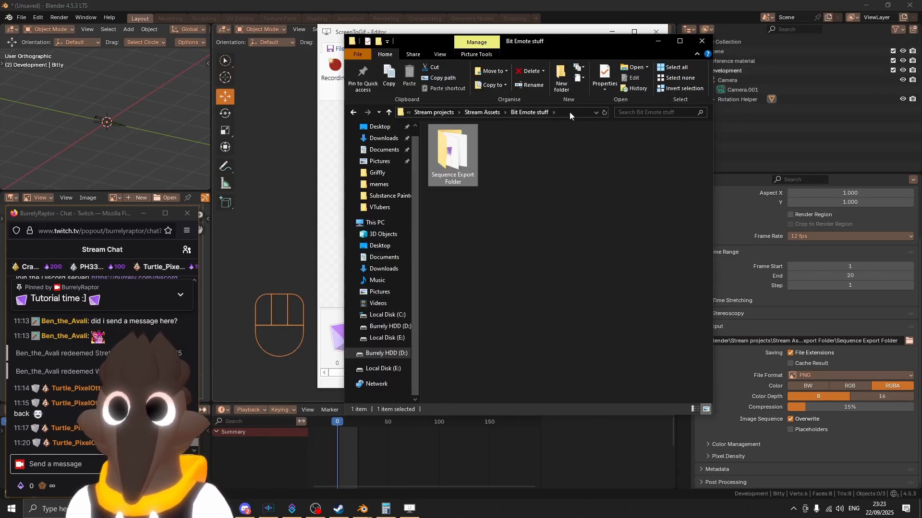
left_click(565, 111)
key("ctrl+c")
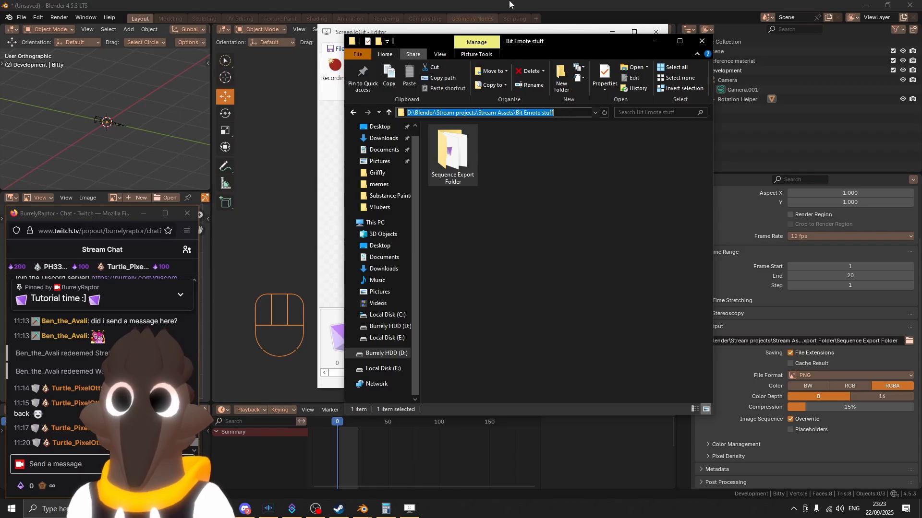
left_click(548, 182)
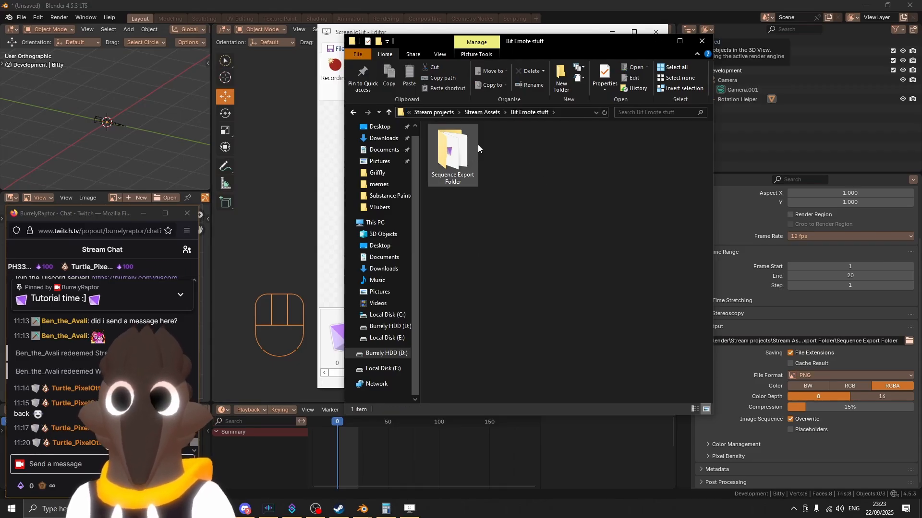
left_click(551, 31)
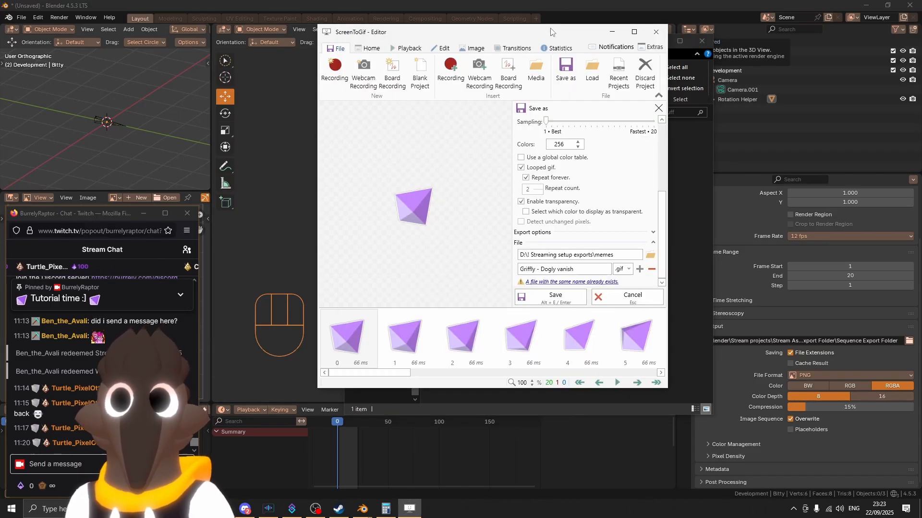
Set the output folder to D:\Blender\Stream projects\Stream Assets\Bit Emote stuff, save the GIF, and check the exported file in that folder.
left_click(612, 255)
key("ctrl+v")
key("Return")
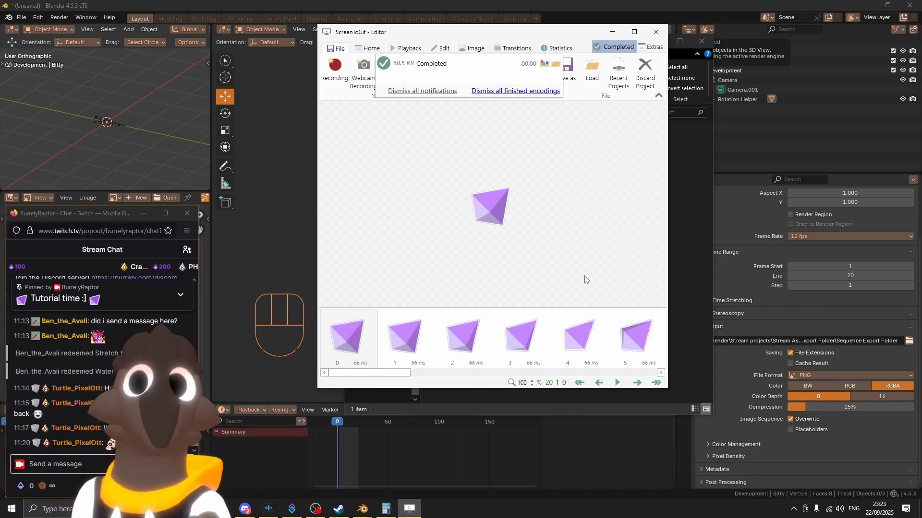
left_click(672, 268)
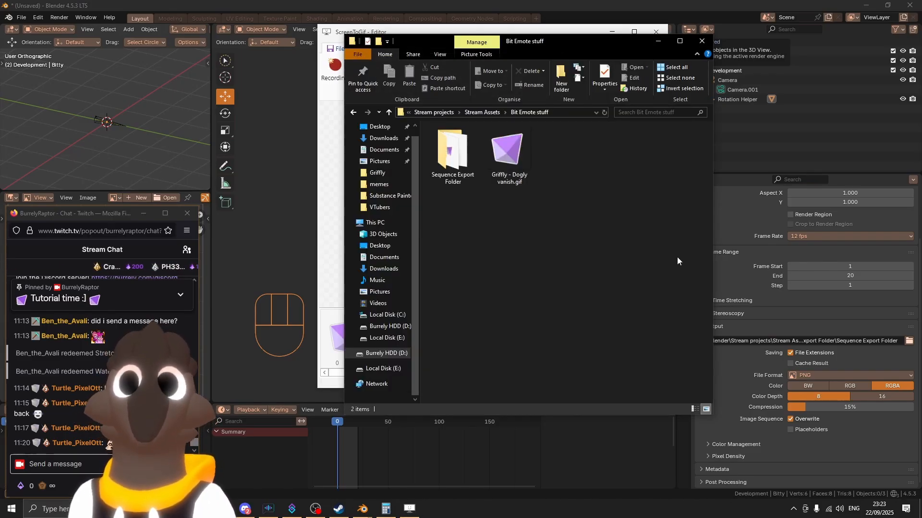
left_click(527, 154)
left_click(453, 30)
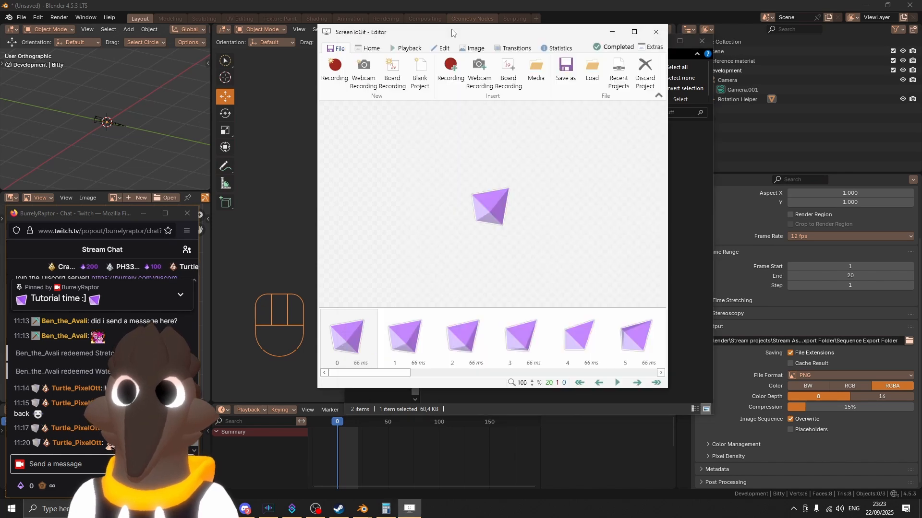
Save the animation again as a GIF with the file name "Emote - Bitx4".
left_click(558, 87)
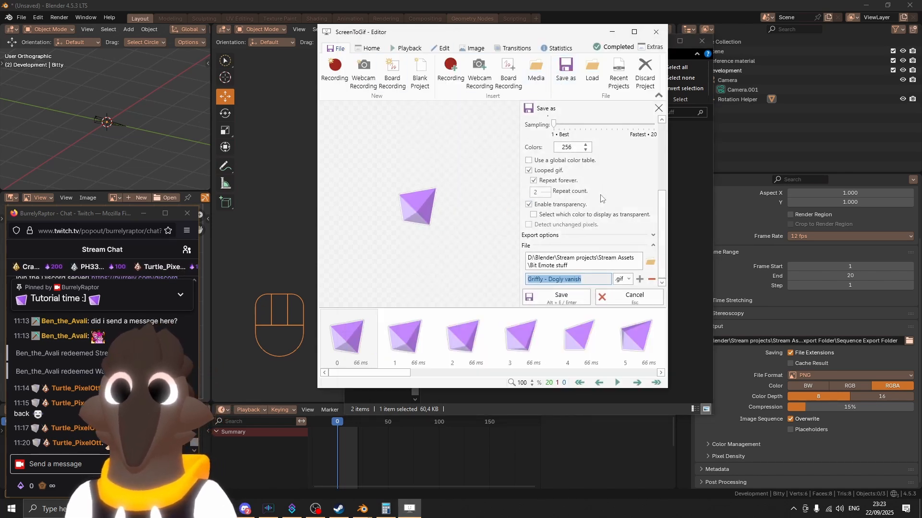
left_click(592, 271)
triple_click(592, 271)
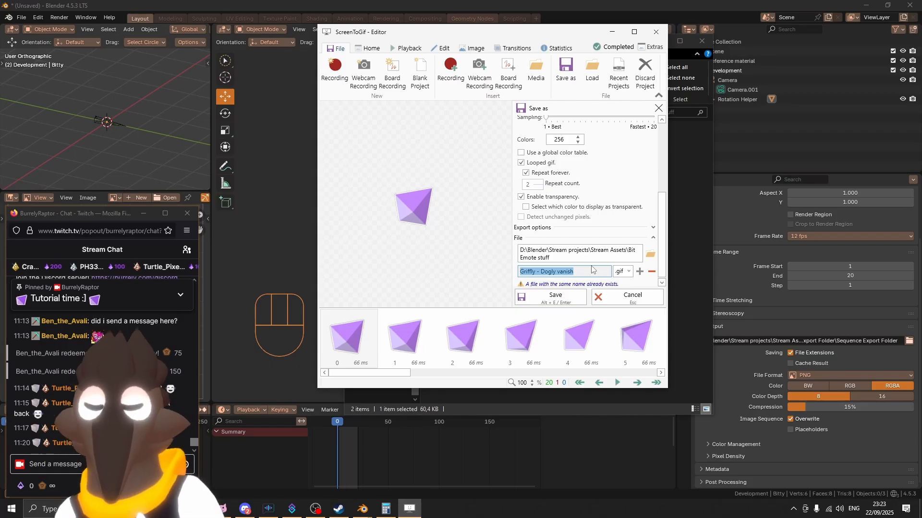
type("Bitx4")
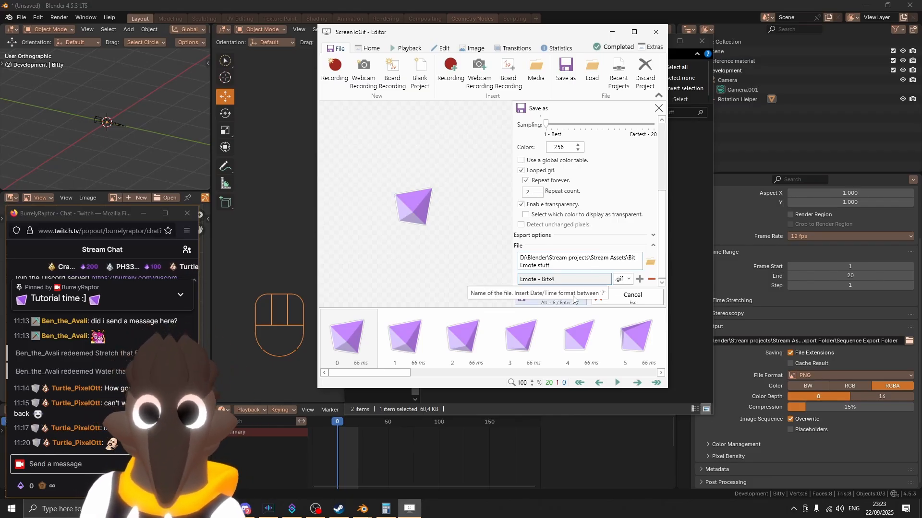
left_click(568, 302)
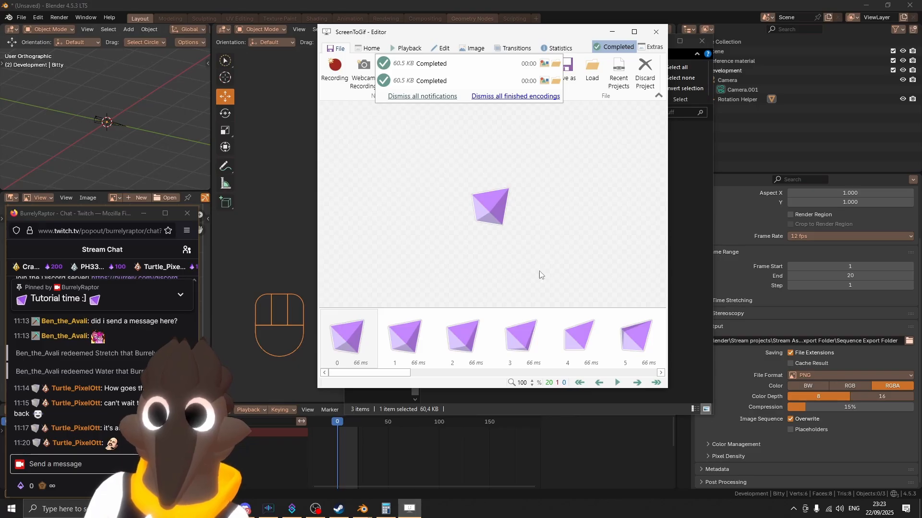
Select all frames in the ScreenToGif editor and remove them, discarding the current project.
left_click(431, 329)
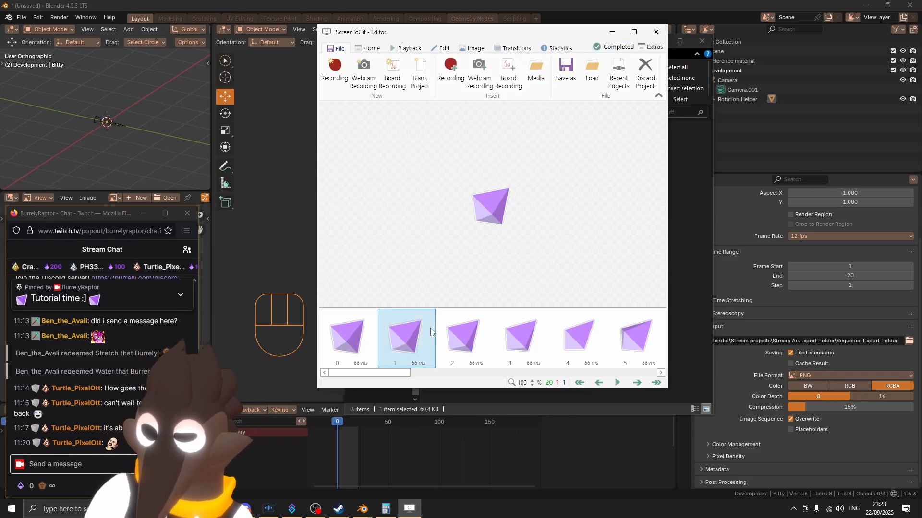
key("ctrl+a")
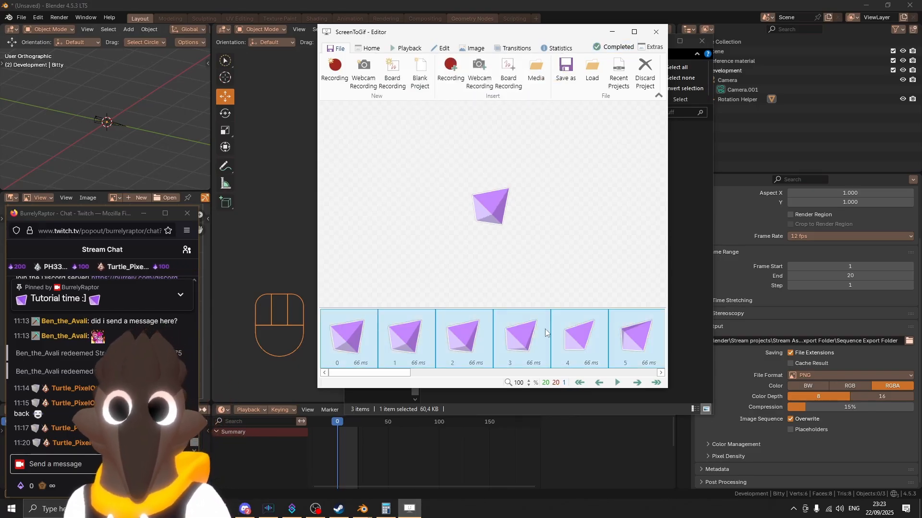
key("Delete")
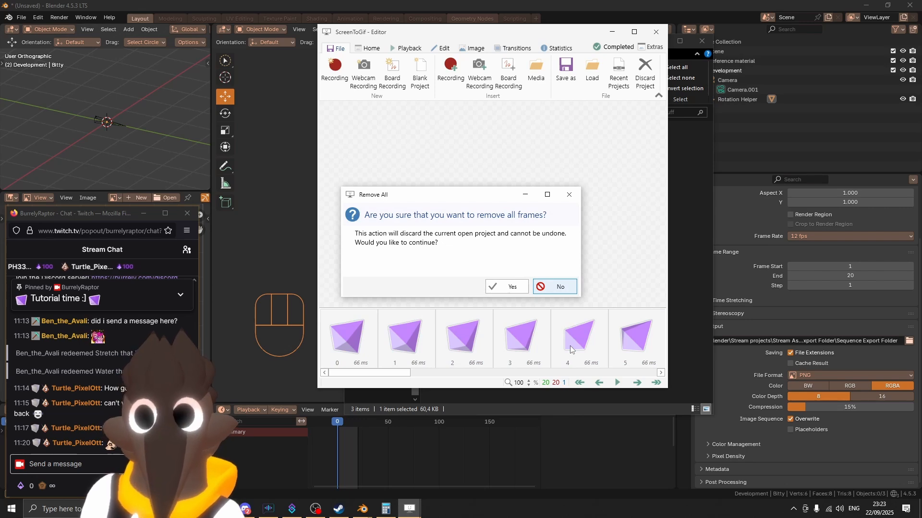
key("Return")
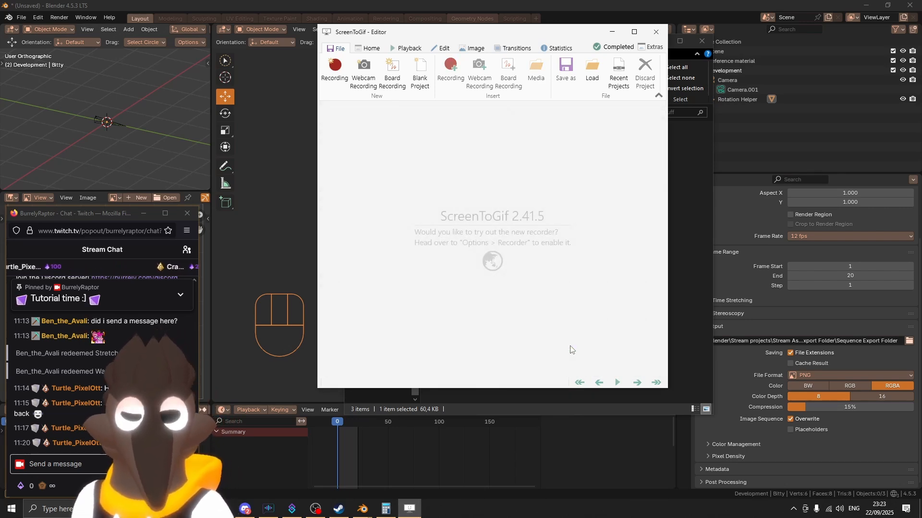
Switch to Blender, set the render resolution scale to 50%, and render the animation.
left_click(729, 3)
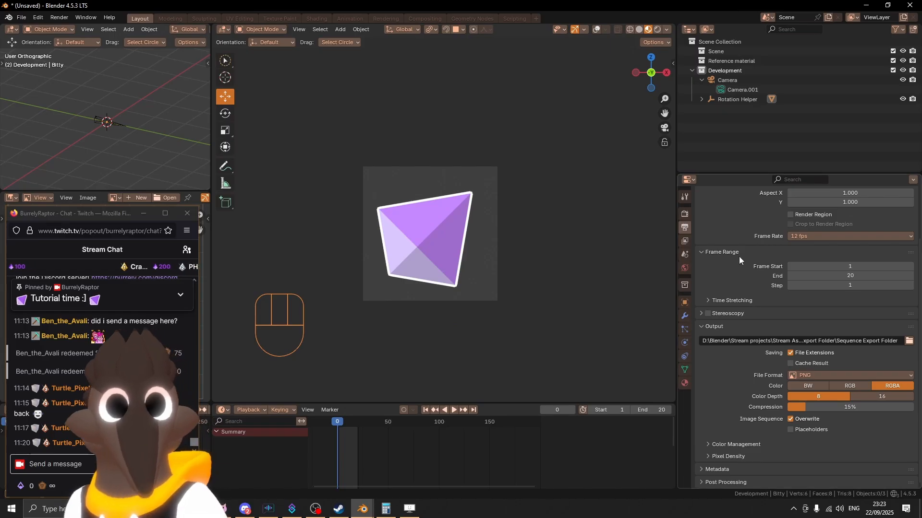
scroll(840, 275, "up", 3)
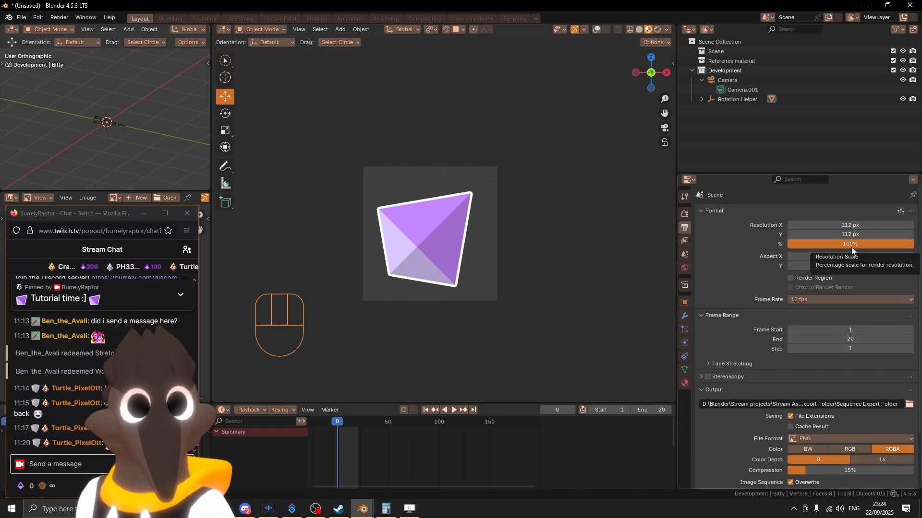
left_click(851, 246)
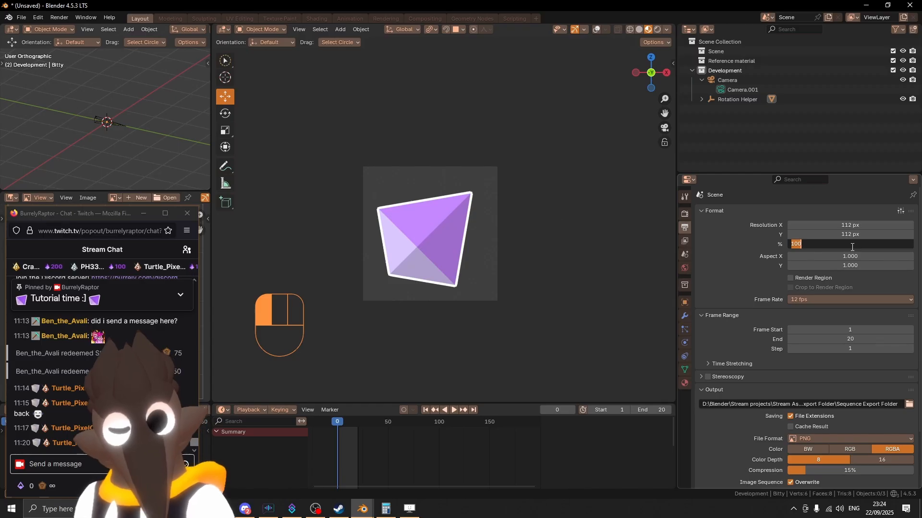
type("50")
key("Return")
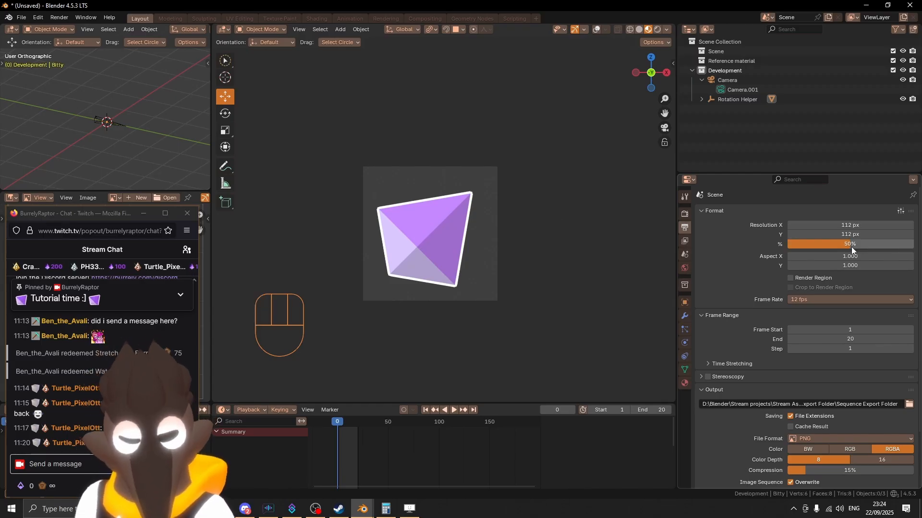
key("ctrl+F12")
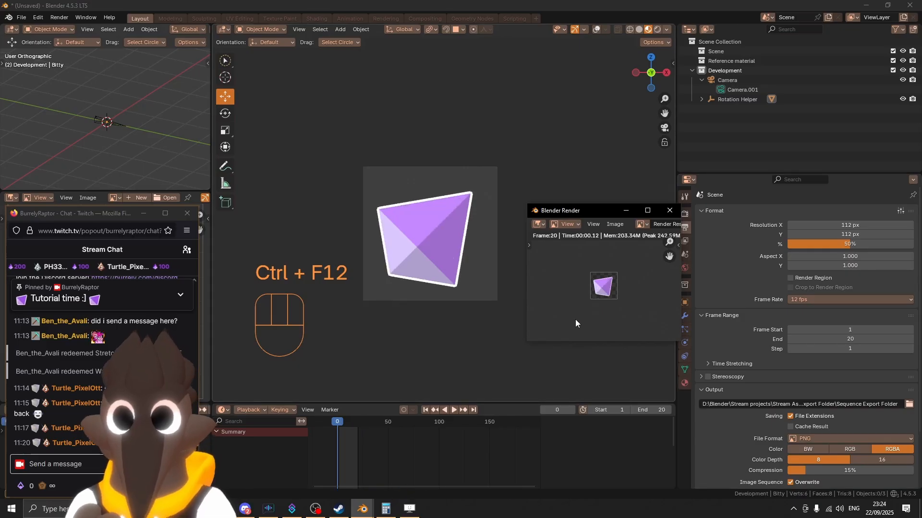
Select all 20 re-rendered PNG frames in Sequence Export Folder and load them into the ScreenToGif editor.
left_click(409, 509)
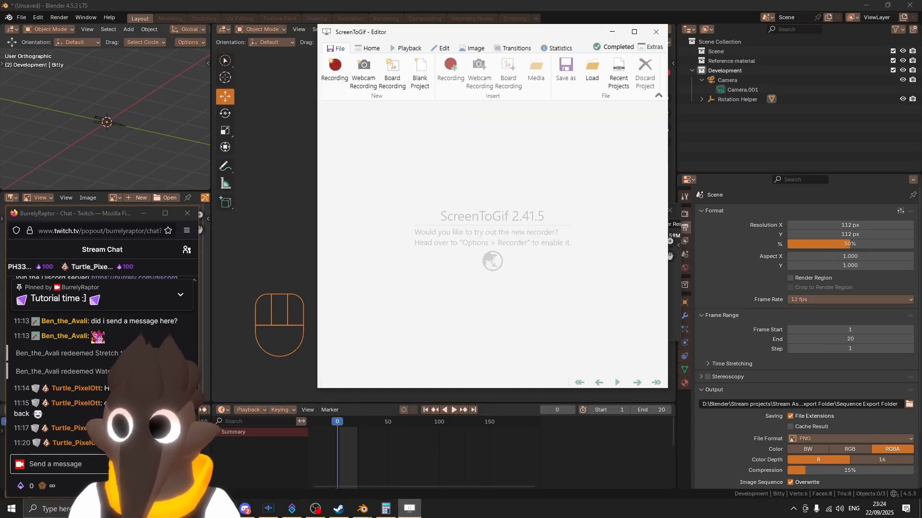
double_click(453, 153)
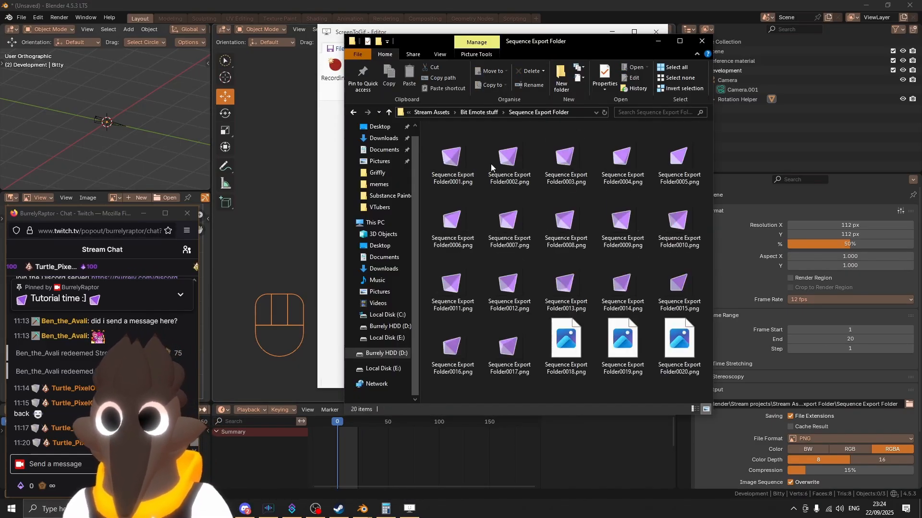
left_click(662, 332, "shift")
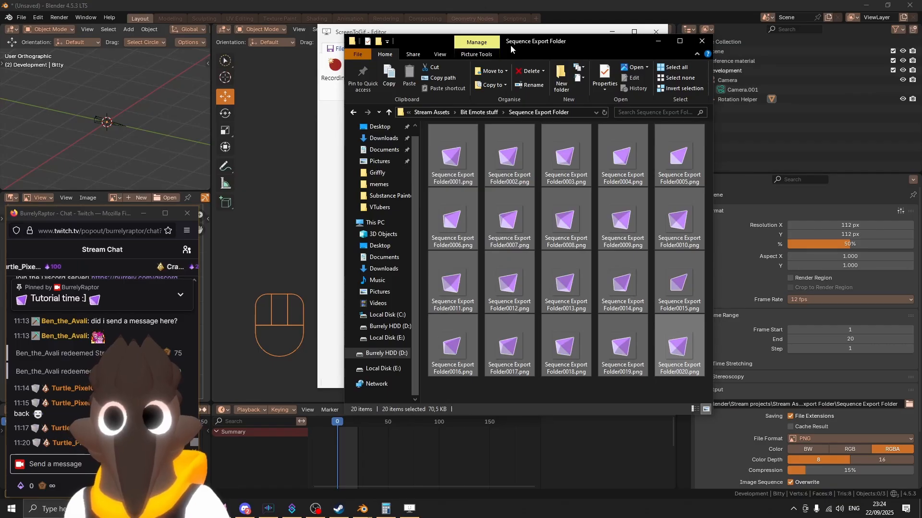
left_click_drag(520, 42, 676, 174)
left_click_drag(608, 233, 466, 211)
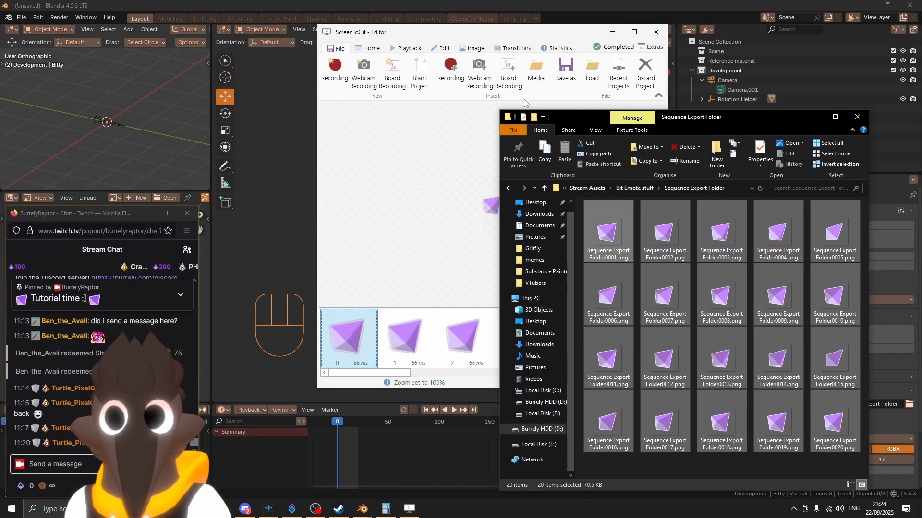
Save the 50% animation as a looping, transparent GIF with the file name "Emote - Bitx2".
left_click(560, 35)
left_click(565, 72)
left_click(570, 276)
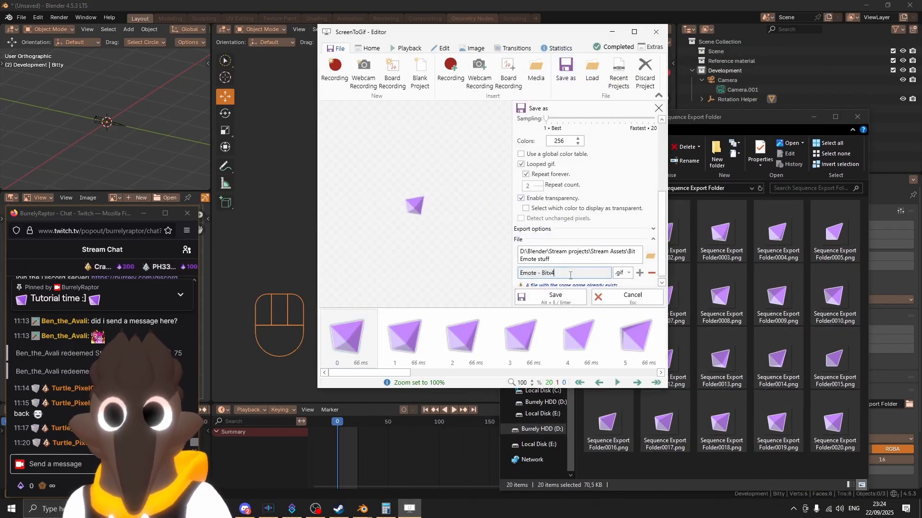
left_click(552, 297)
Switch to Blender, set the render resolution scale to 25%, and render the animation.
left_click(635, 7)
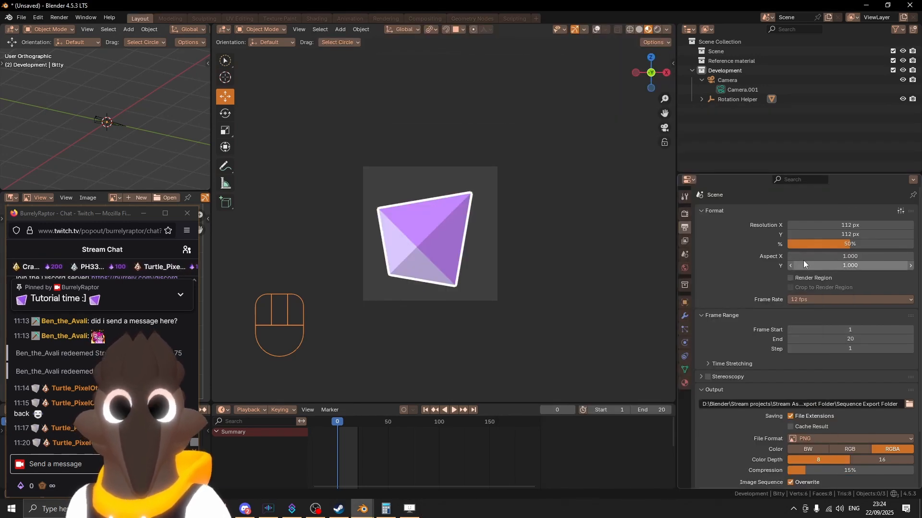
left_click(820, 242)
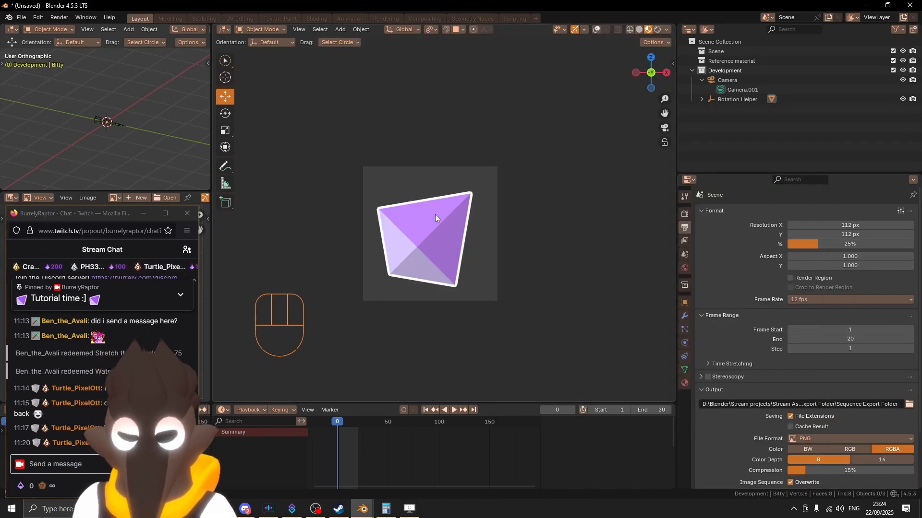
key("ctrl+F12")
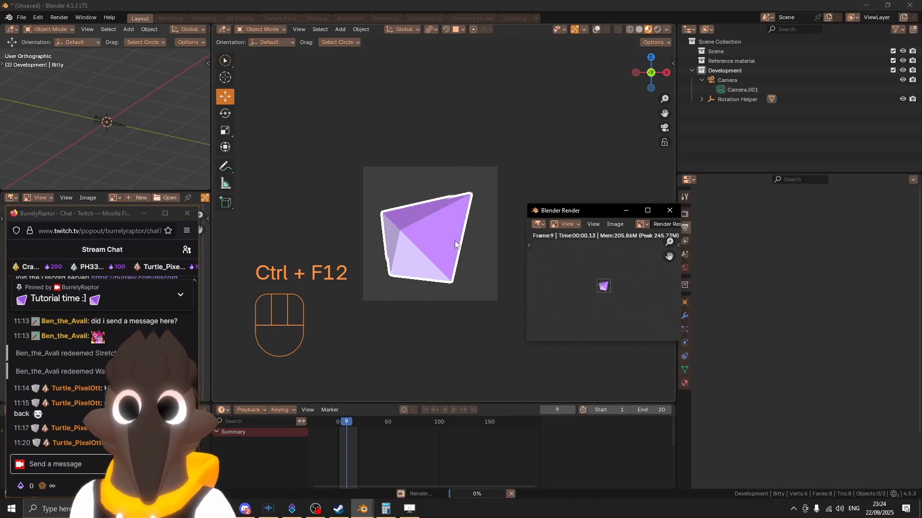
Switch to the ScreenToGif editor, select all frames and remove them, discarding the open project.
key("alt+Tab")
key("Tab")
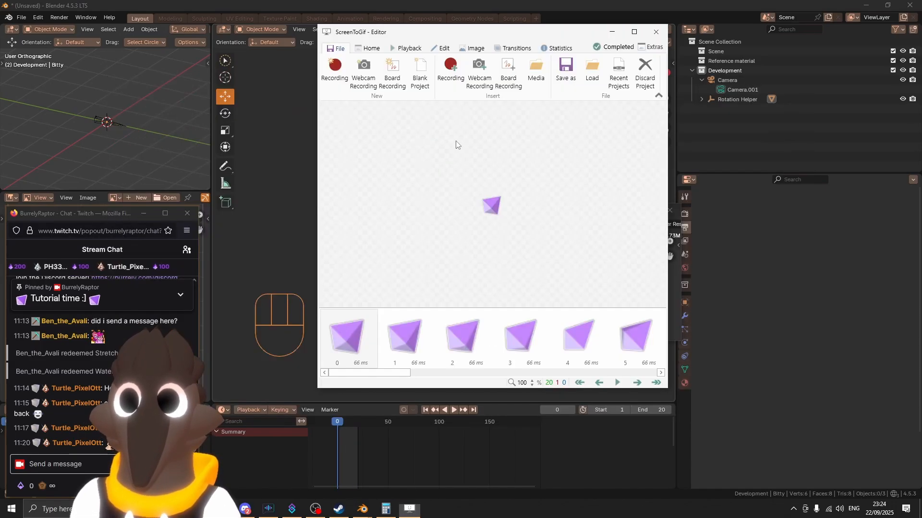
key("Delete")
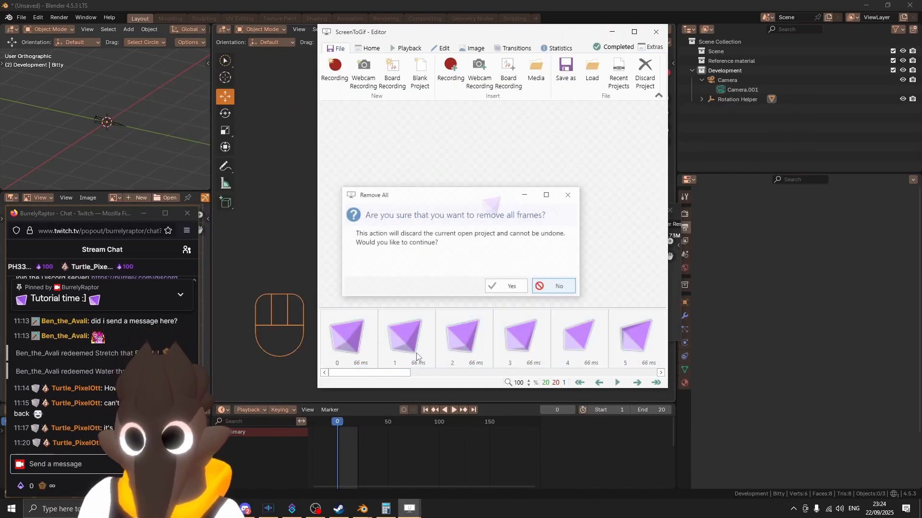
key("Escape")
key("Delete")
key("Left")
key("Return")
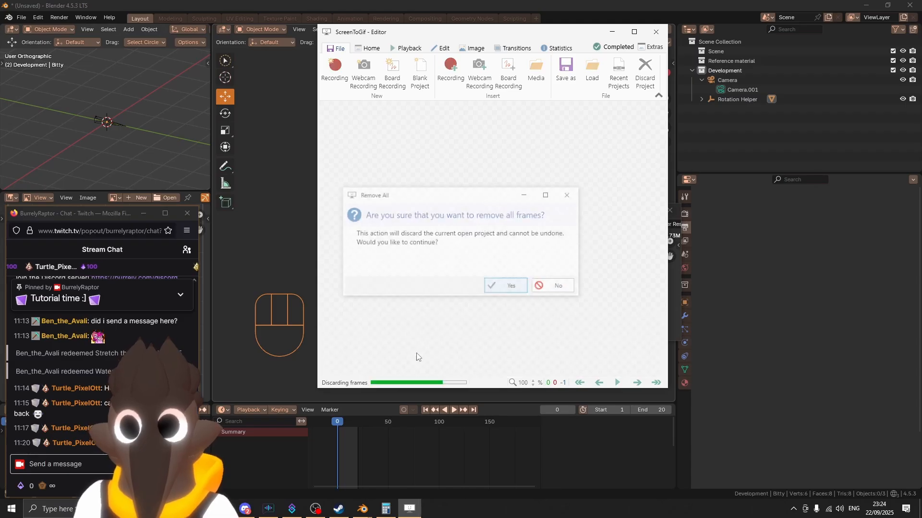
Select all 20 newly rendered PNG frames in Sequence Export Folder and load them into the empty ScreenToGif editor.
key("alt+Tab")
key("Tab")
key("Tab")
key("ctrl+a")
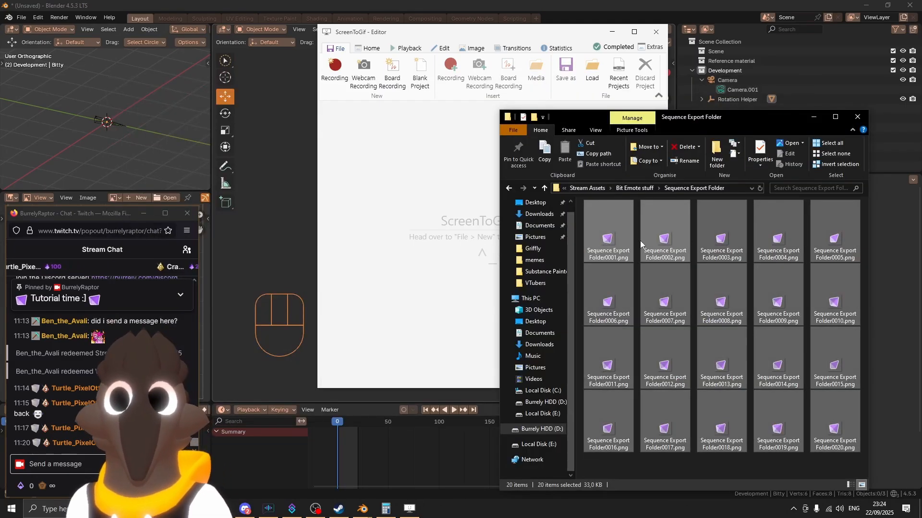
left_click_drag(609, 239, 474, 212)
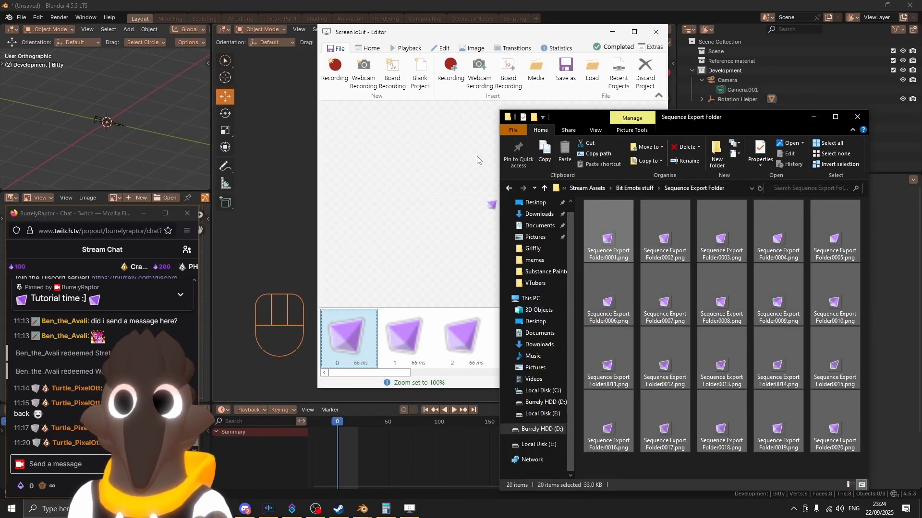
Save the 25% animation as a GIF with the file name "Emote - Bitx1".
left_click(564, 77)
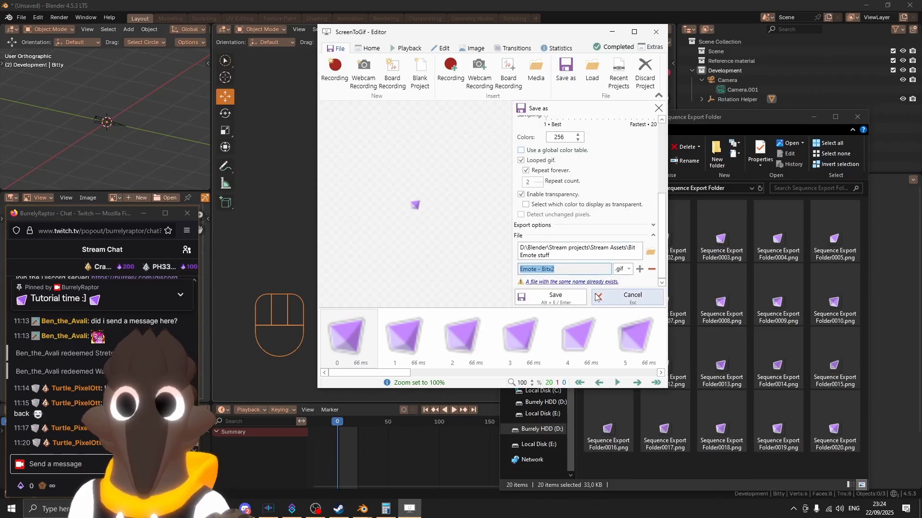
left_click(566, 269)
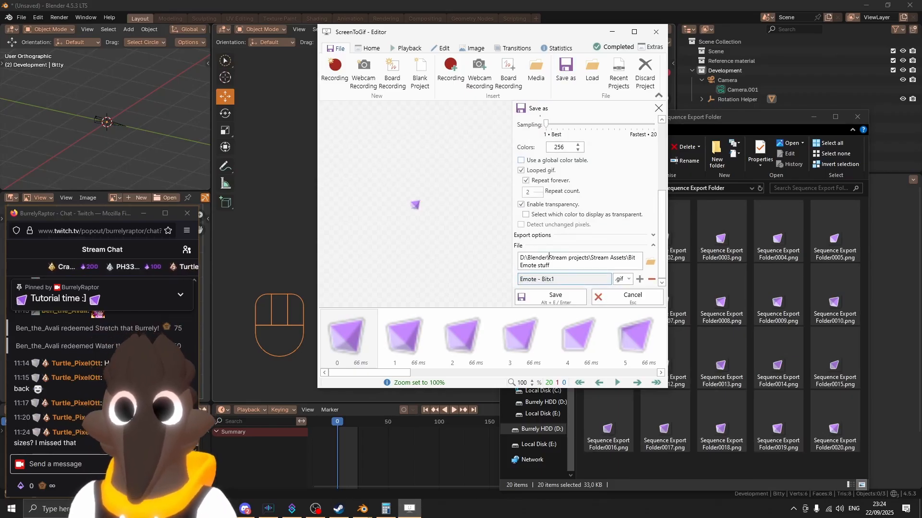
left_click(566, 297)
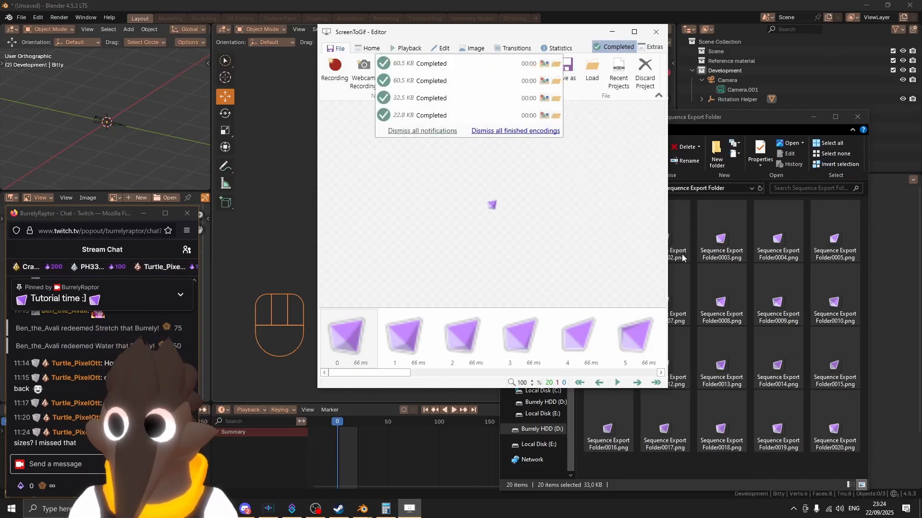
Go up to the Bit Emote stuff folder in File Explorer and delete "Griffly - Dogly vanish.gif".
left_click(752, 118)
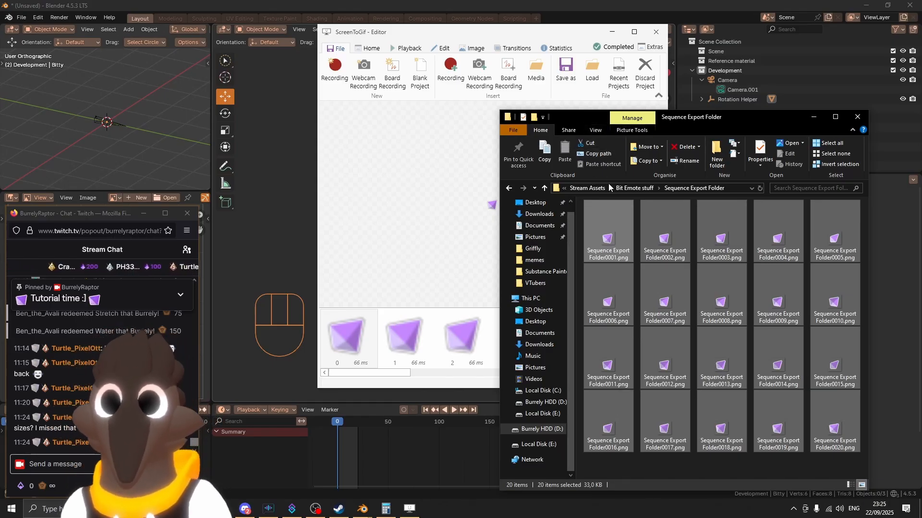
left_click(635, 188)
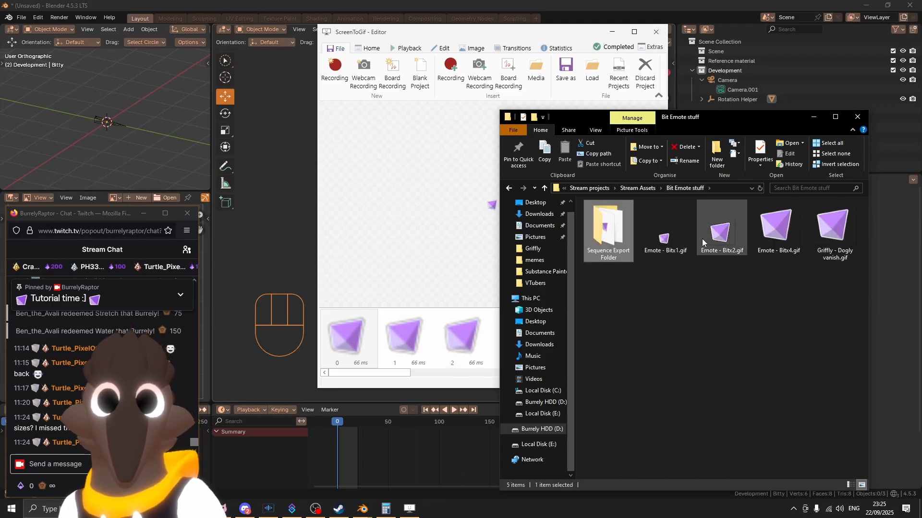
left_click(828, 246)
key("Delete")
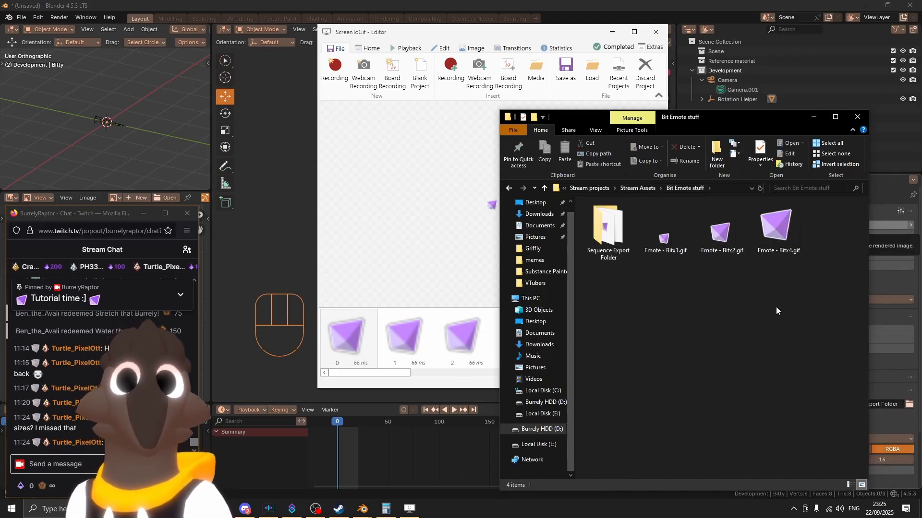
Open the exported emote GIFs in the image viewer, compare the x1, x2 and x4 versions up close, and close the viewer.
left_click_drag(660, 296, 792, 216)
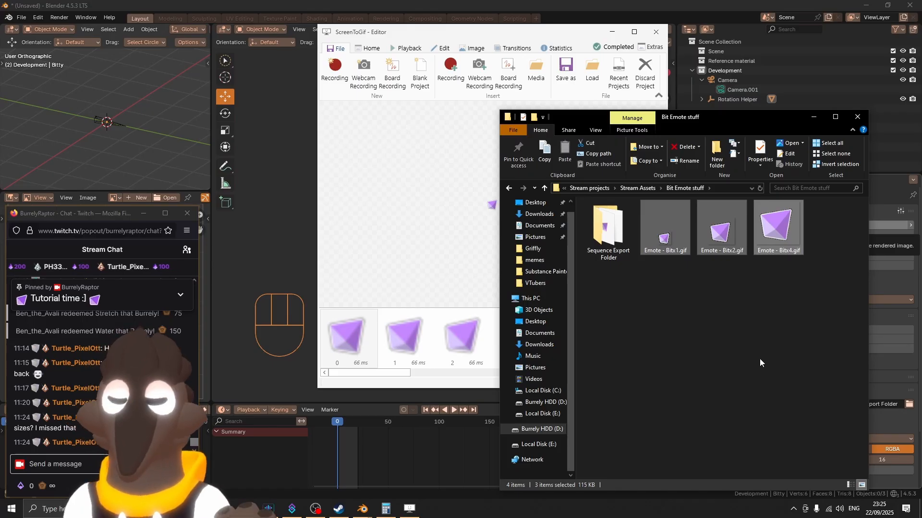
left_click(668, 255)
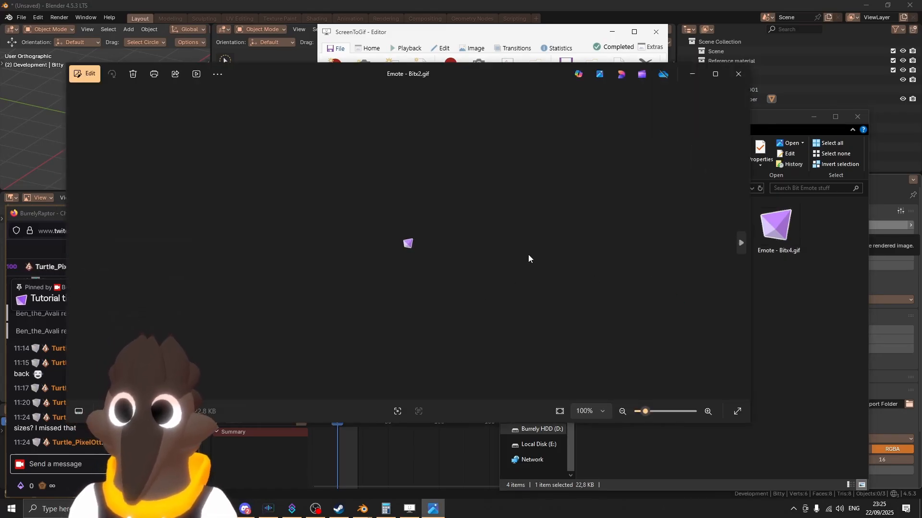
key("Right")
key("Right")
key("Right")
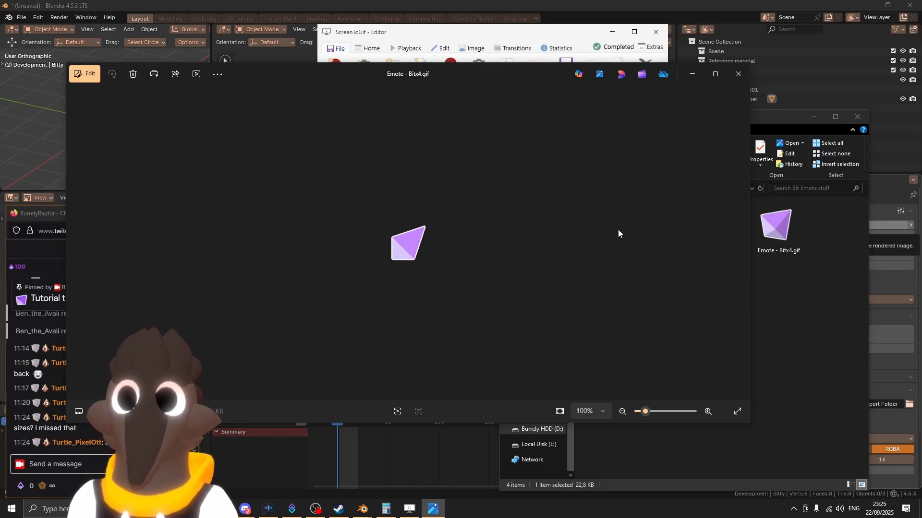
scroll(438, 225, "up", 5)
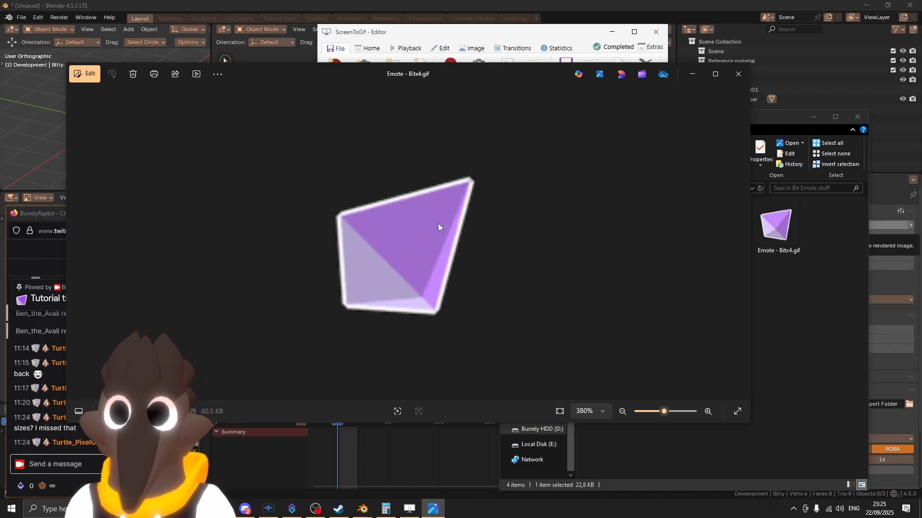
left_click(740, 73)
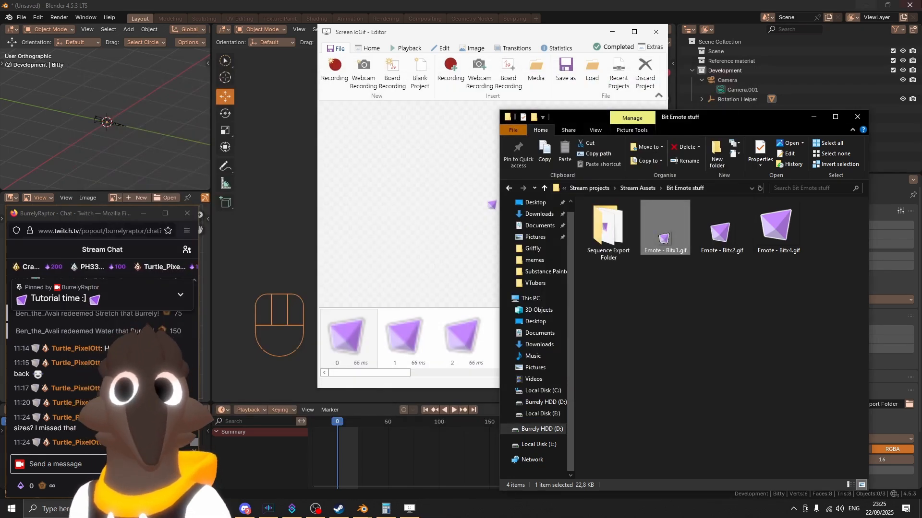
Switch to the Firefox window playing YouTube Music and exit the full-screen video.
left_click(198, 509)
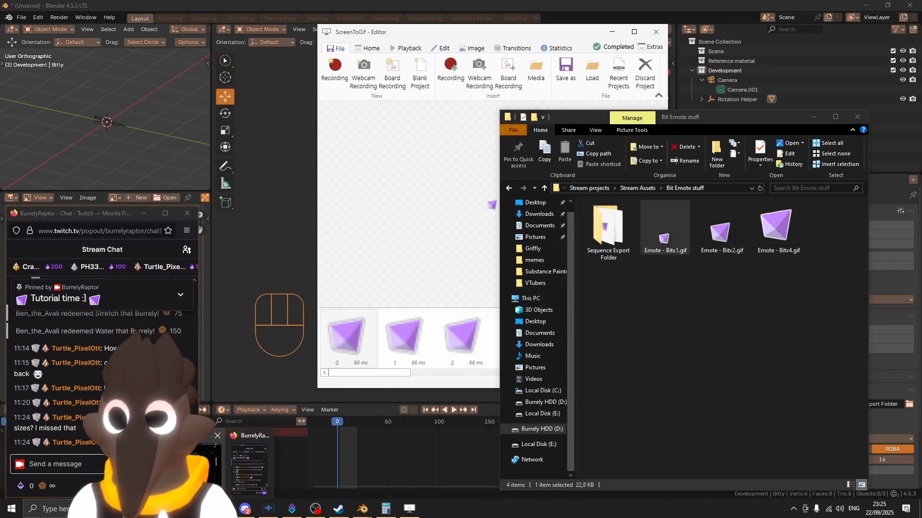
left_click(176, 460)
left_click(306, 274)
double_click(306, 274)
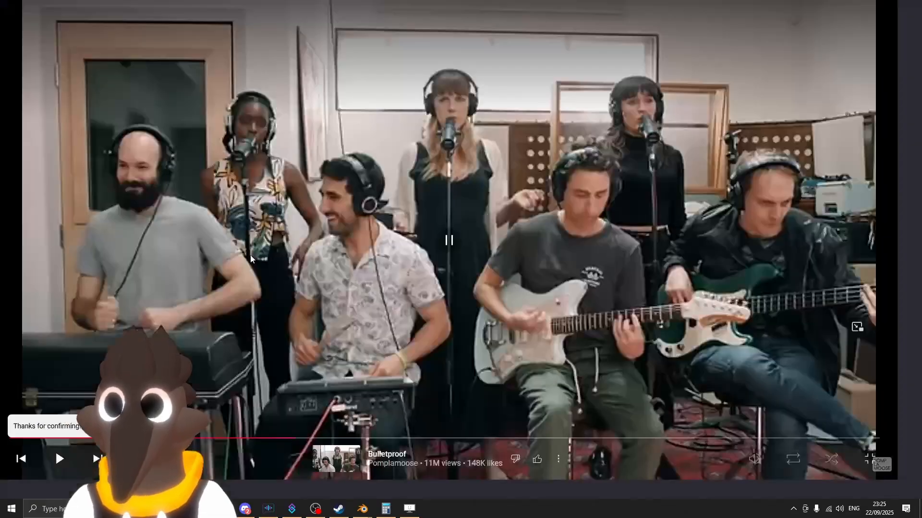
double_click(205, 192)
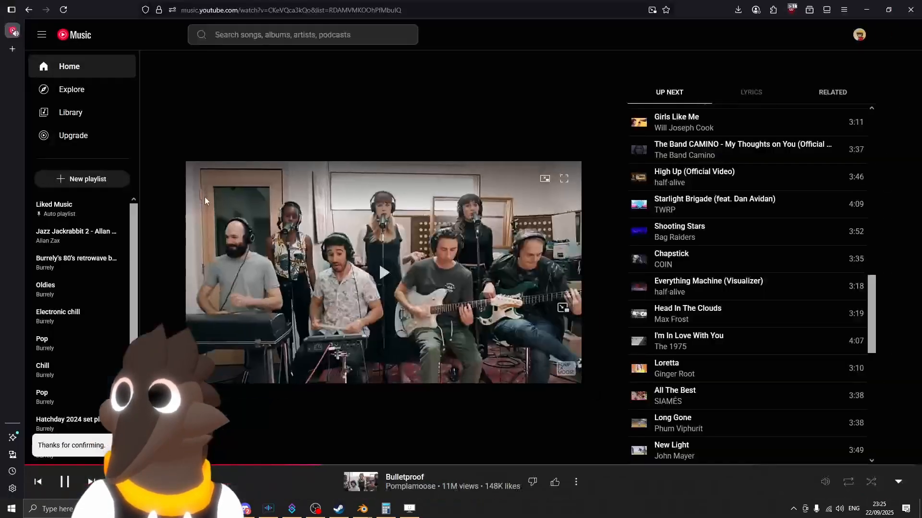
Search for "screentogif" in a new browser tab and open the official ScreenToGif website.
left_click(13, 49)
type("screentogif")
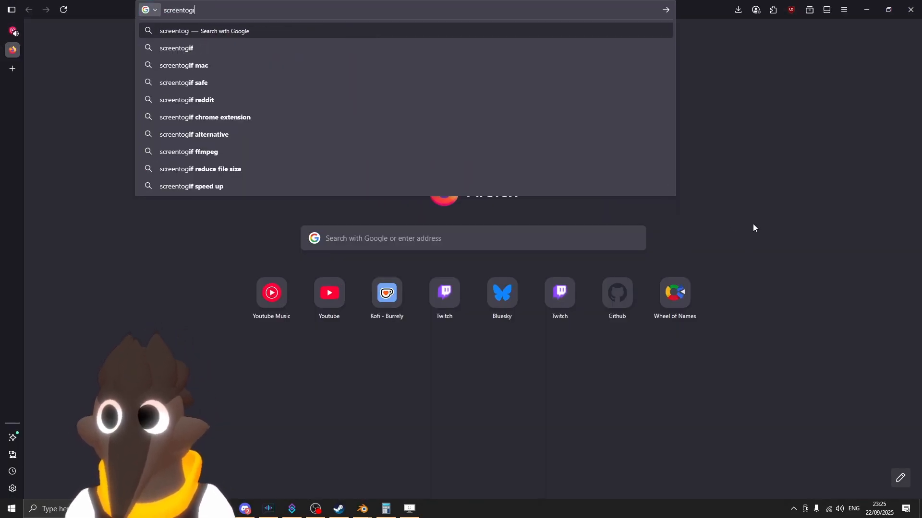
key("Return")
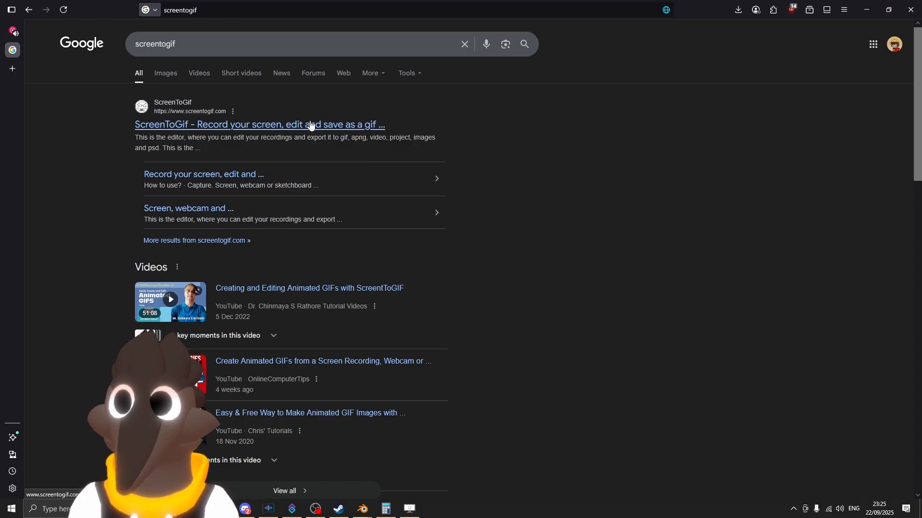
left_click(309, 124)
key("ctrl+l")
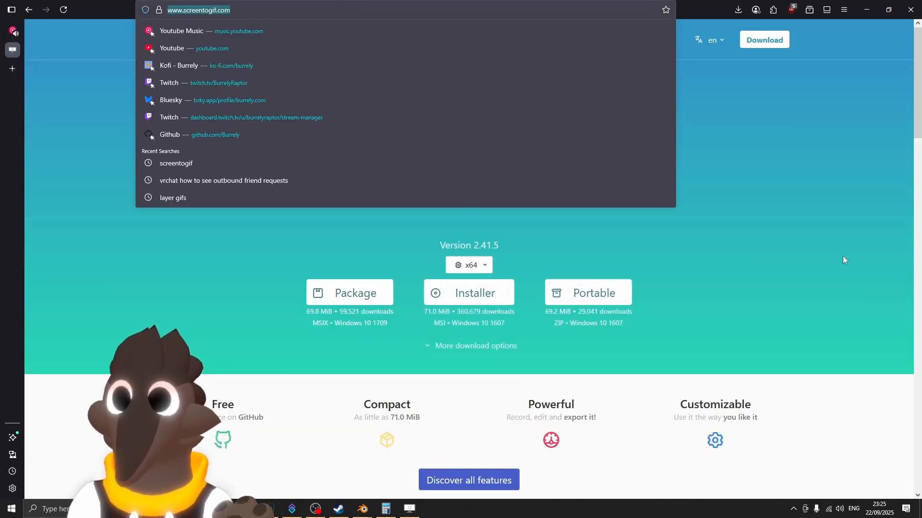
key("Escape")
key("alt+Tab")
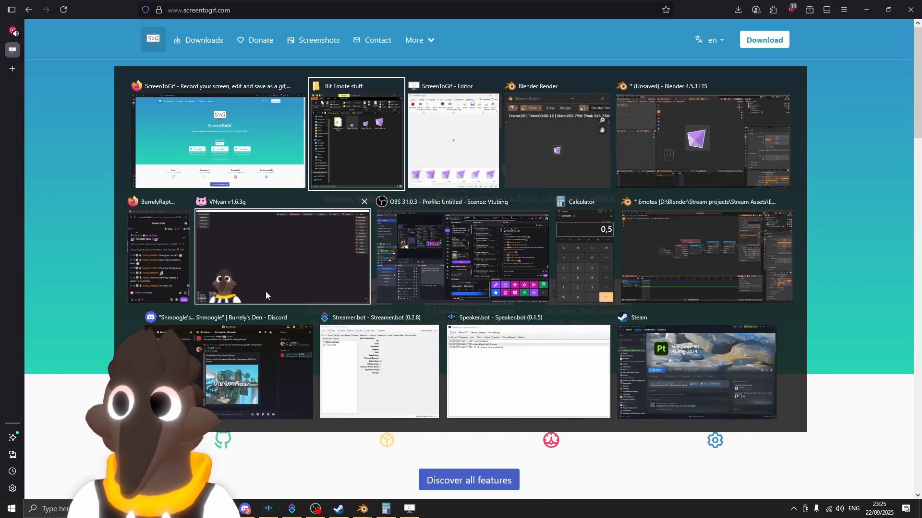
left_click(178, 269)
key("Return")
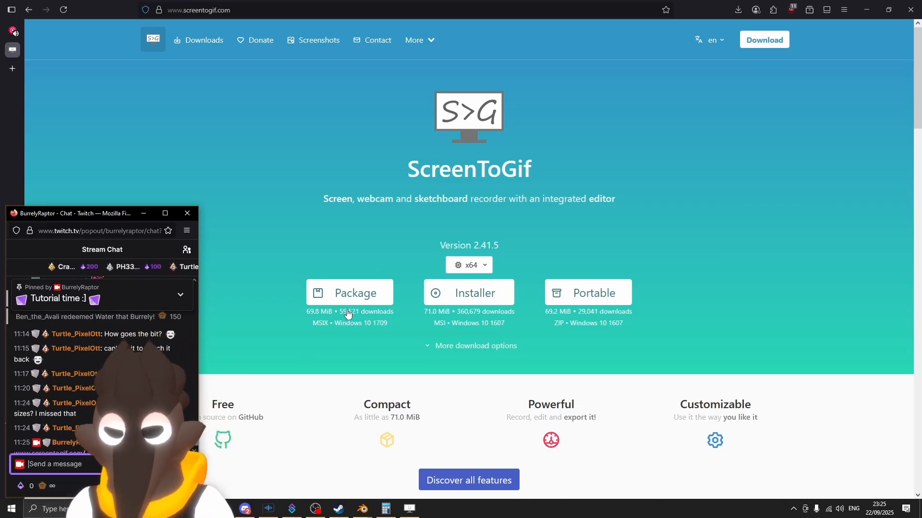
Return to the YouTube Music tab and minimize the browser window.
scroll(344, 312, "down", 2)
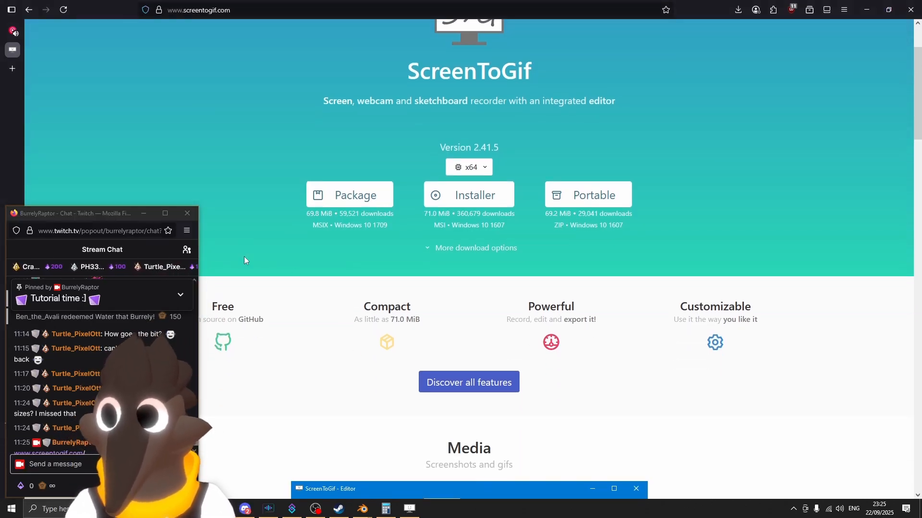
left_click(12, 31)
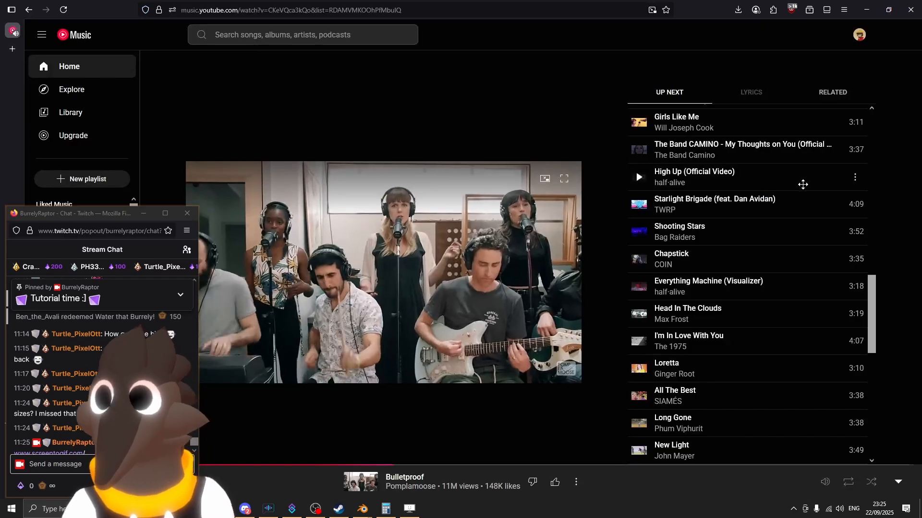
left_click(867, 9)
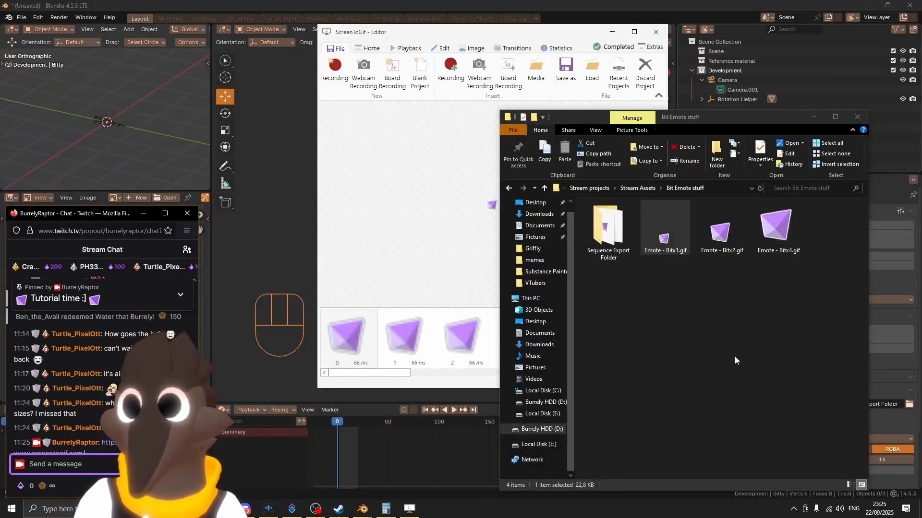
Exit the ScreenToGif editor, confirming the exit, and bring the Blender window back to the front.
left_click(656, 31)
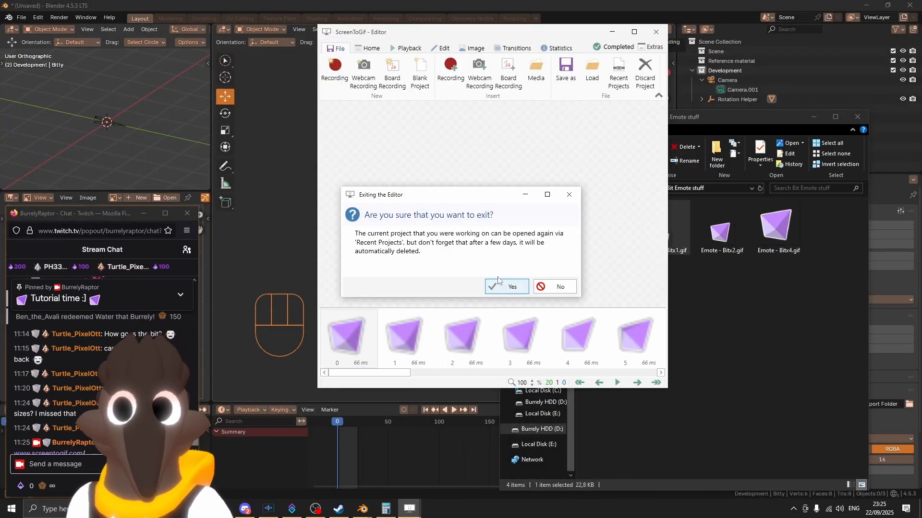
left_click(512, 288)
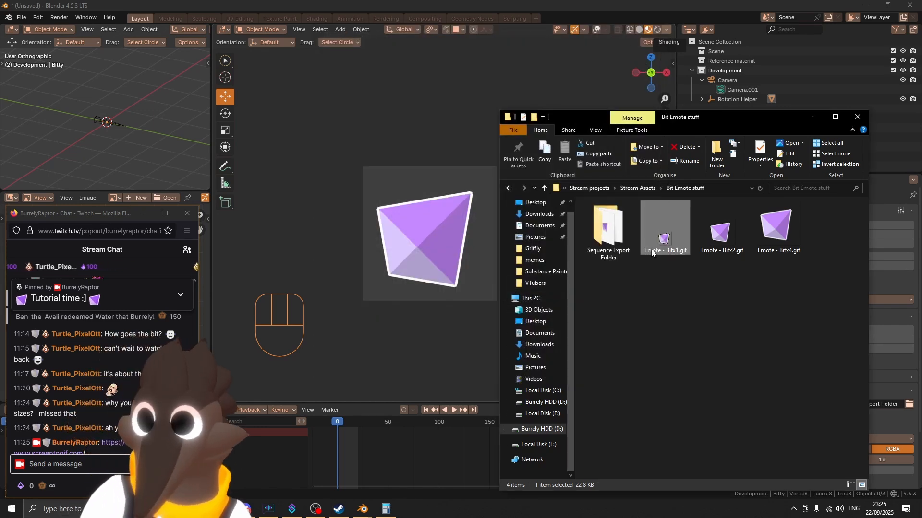
left_click_drag(673, 269, 819, 245)
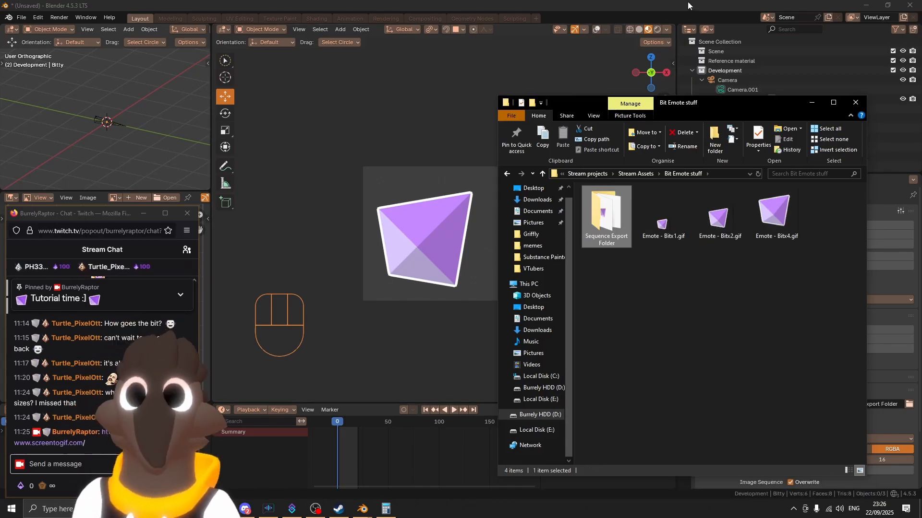
left_click(687, 3)
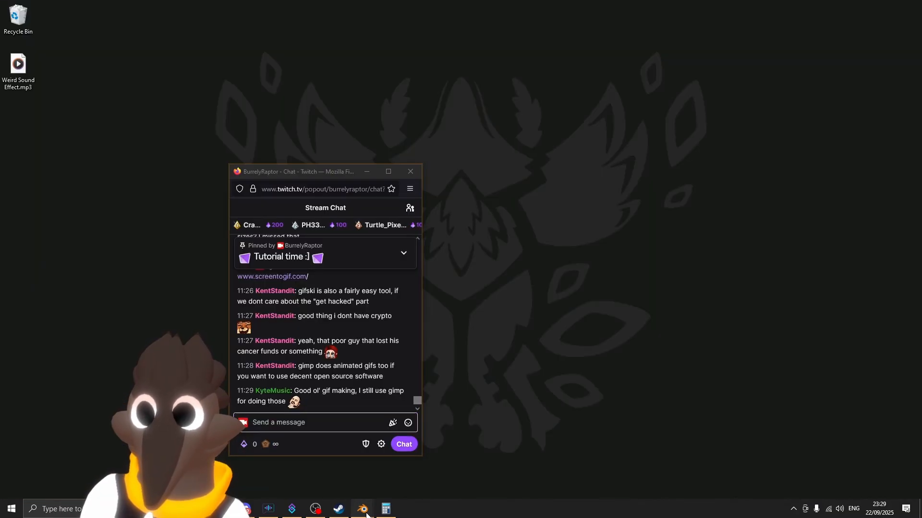
Bring the Blender window to the front and move the stream chat window clear of the camera viewport.
mouse_move(363, 509)
left_click(309, 468)
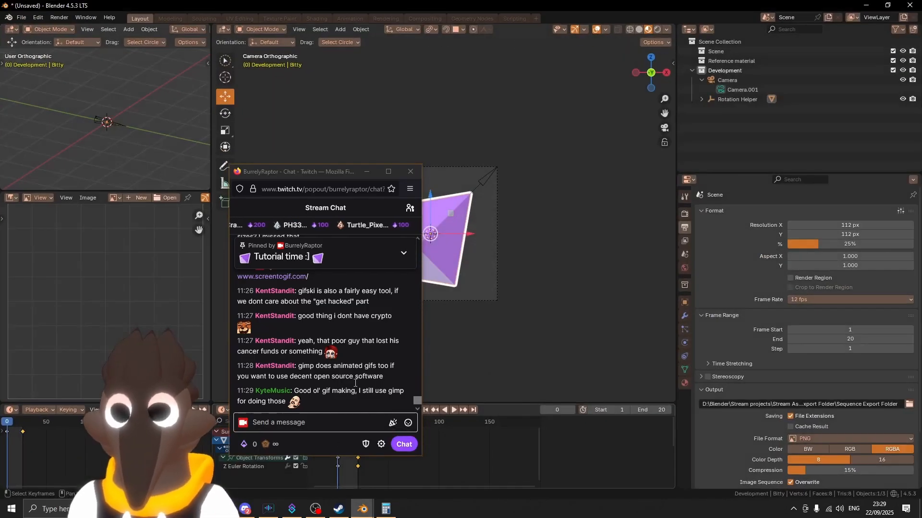
left_click_drag(263, 174, 38, 114)
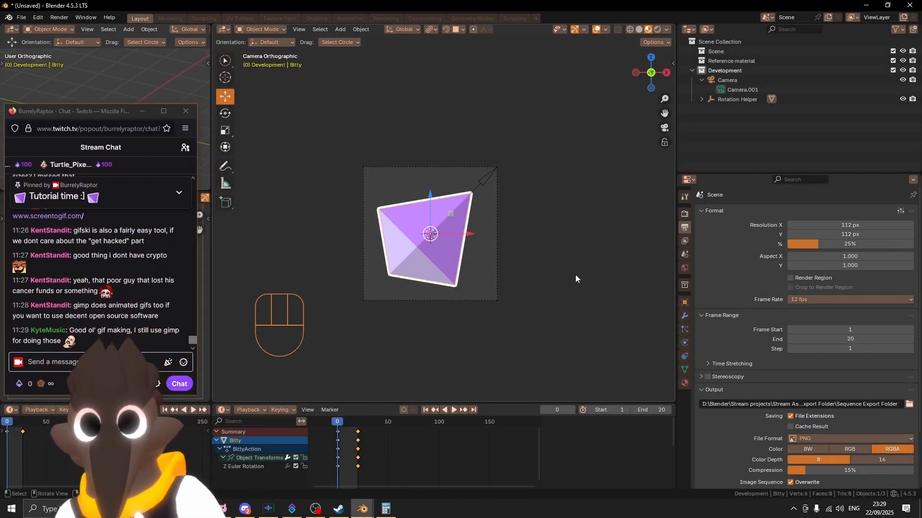
Expand the Rotation Helper's hierarchy and add an ico sphere at the world origin in the Development collection.
left_click(701, 99)
key("shift+a")
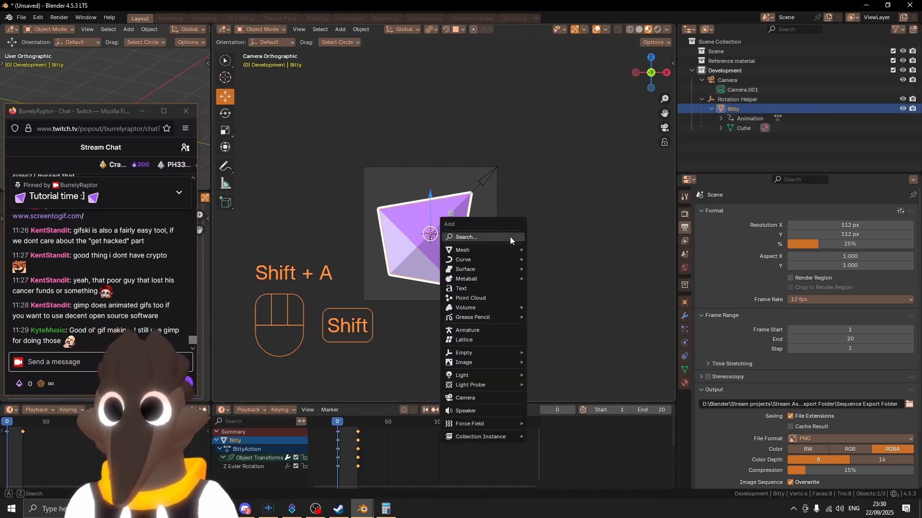
mouse_move(508, 250)
left_click(565, 289)
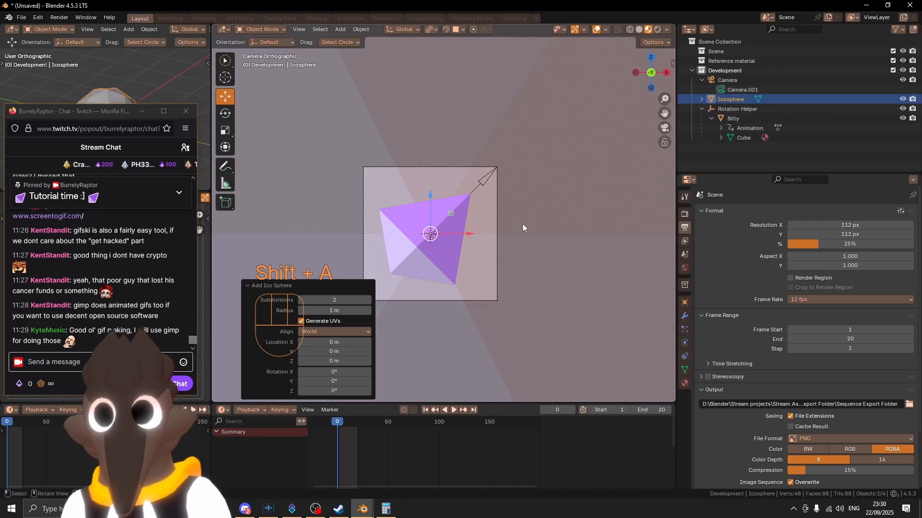
Set the new ico sphere's radius to 0.05 m.
left_click(349, 311)
type(".0")
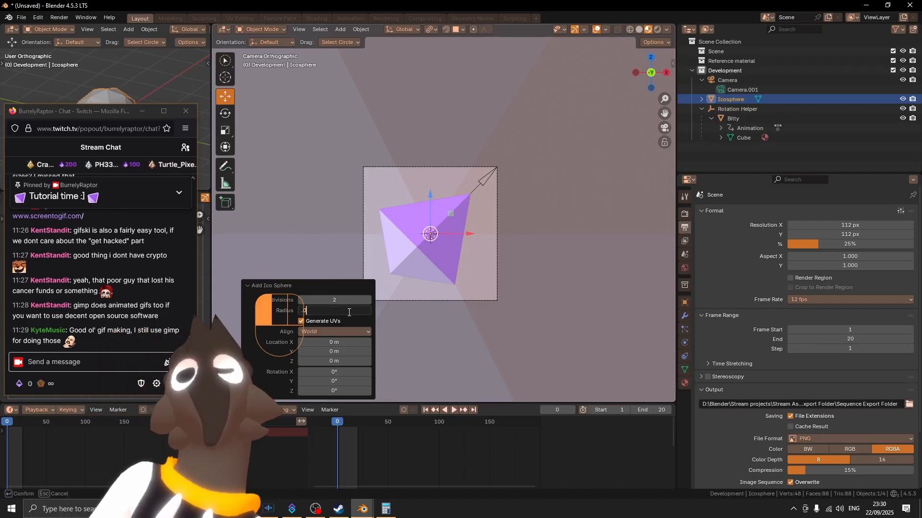
type("1")
key("BackSpace")
key("BackSpace")
type("1")
key("Return")
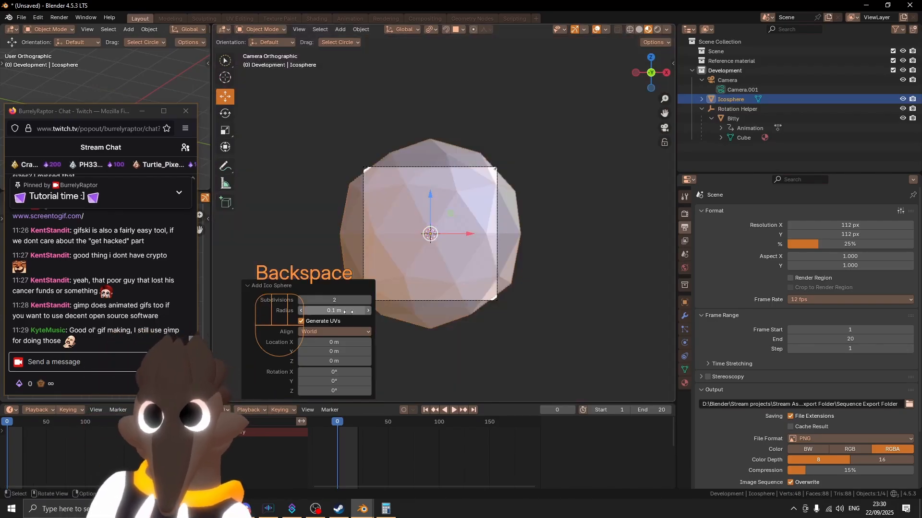
left_click(349, 311)
type(".05")
key("Return")
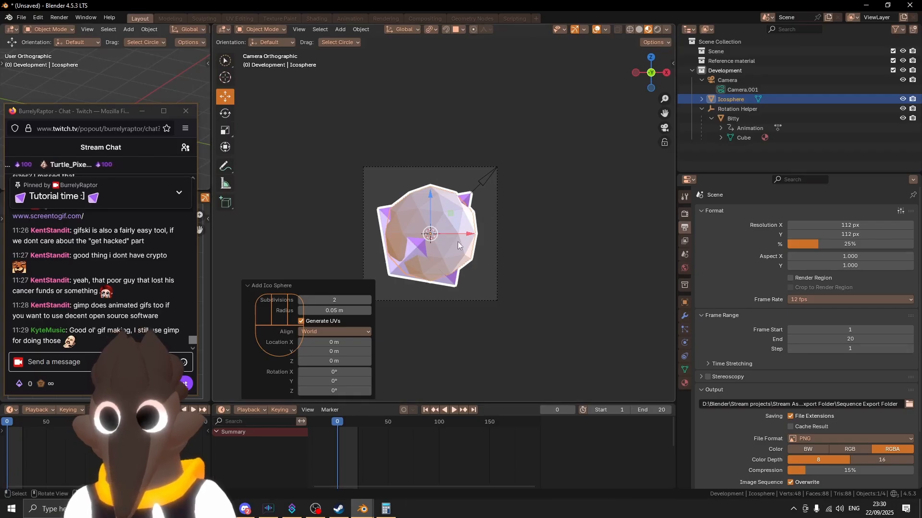
Hide the Bitty object so that only the ico sphere shows in the camera view.
middle_click_drag(497, 233, 501, 230, "shift")
left_click(730, 119)
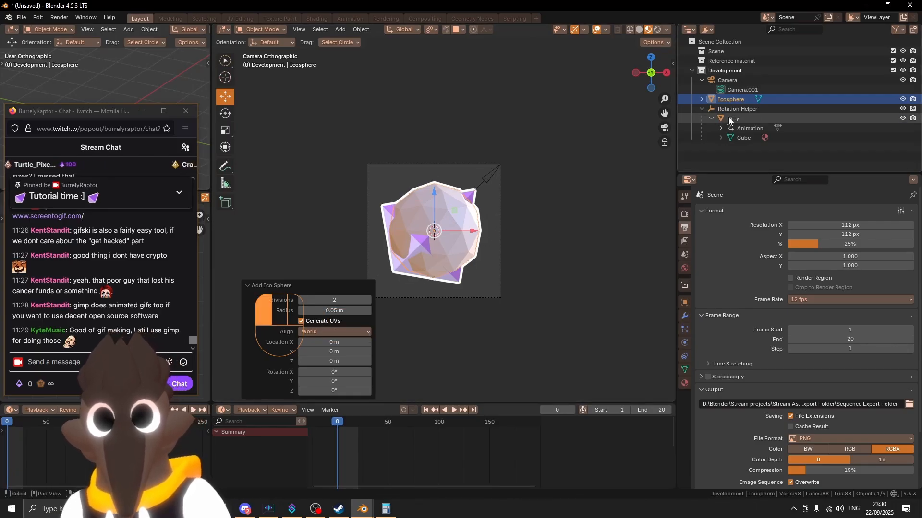
left_click(441, 216)
scroll(554, 249, "up", 3)
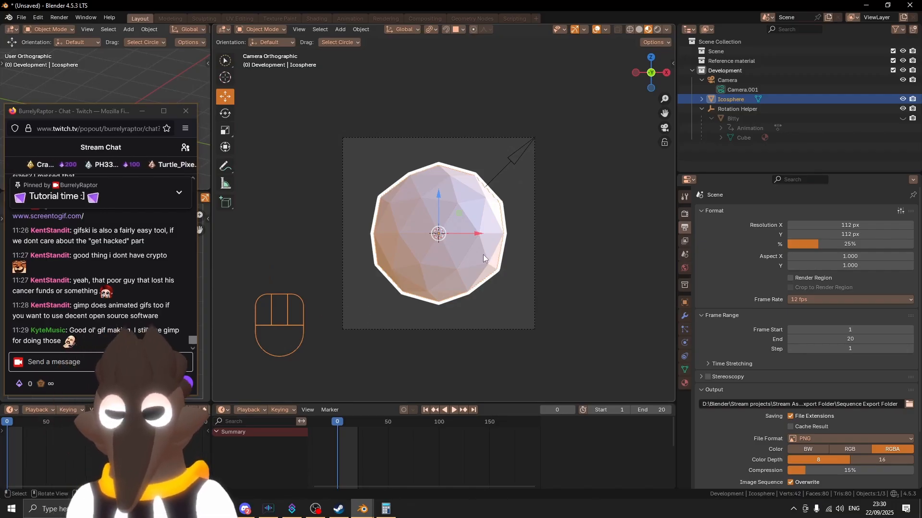
Show the ico sphere's transform values and insert a keyframe on its Z rotation at frame 0.
key("n")
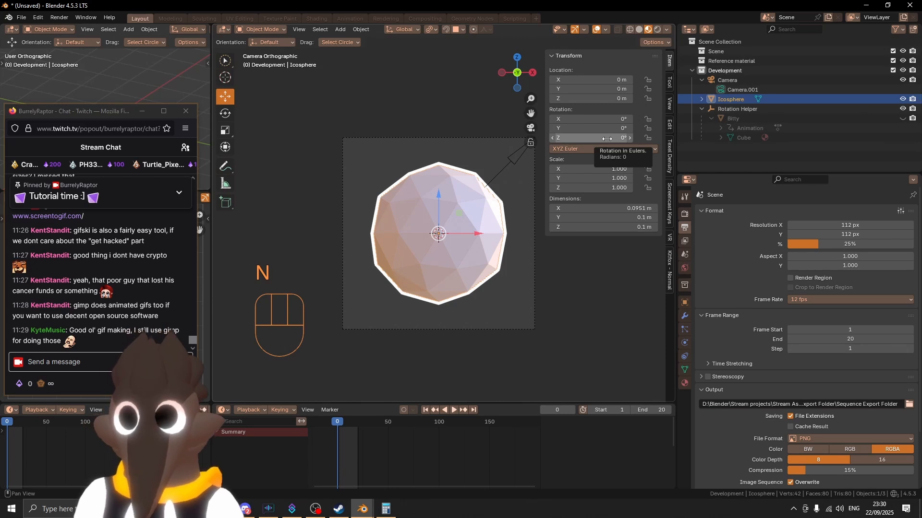
right_click(607, 139)
left_click(601, 142)
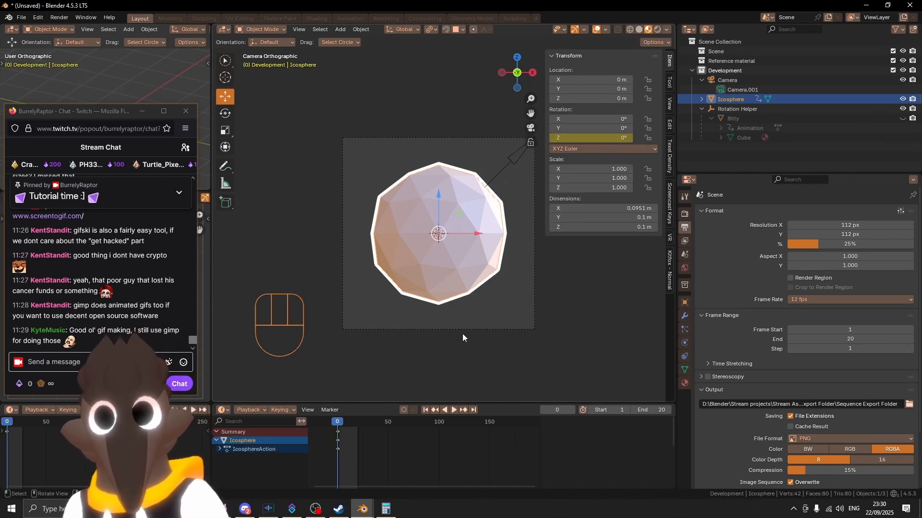
At frame 19, set the ico sphere's Z rotation to 360°, keyframe it and play back the spin.
left_click_drag(339, 426, 355, 422)
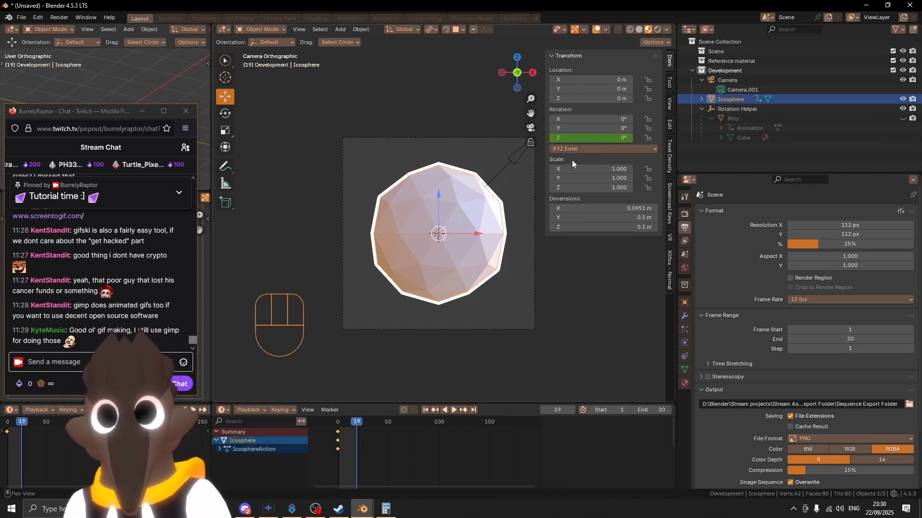
right_click(586, 139)
left_click(584, 140)
left_click(604, 138)
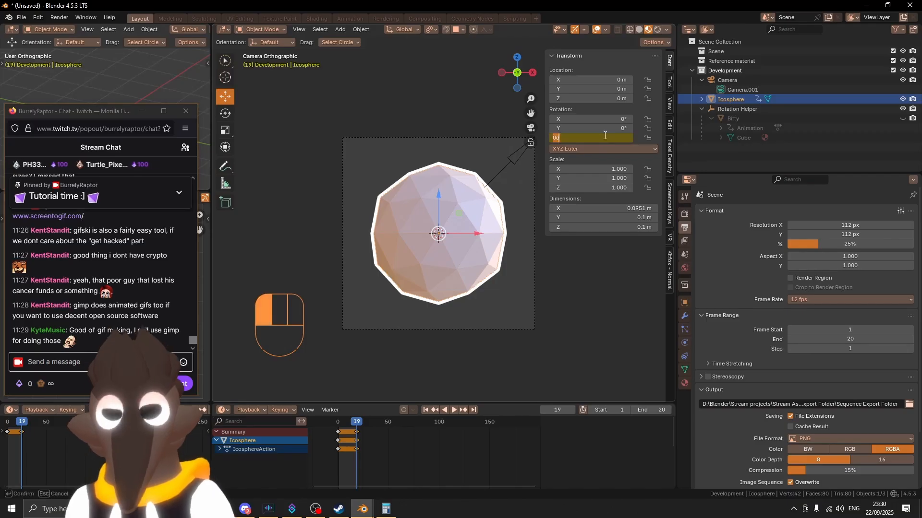
type("180")
key("Return")
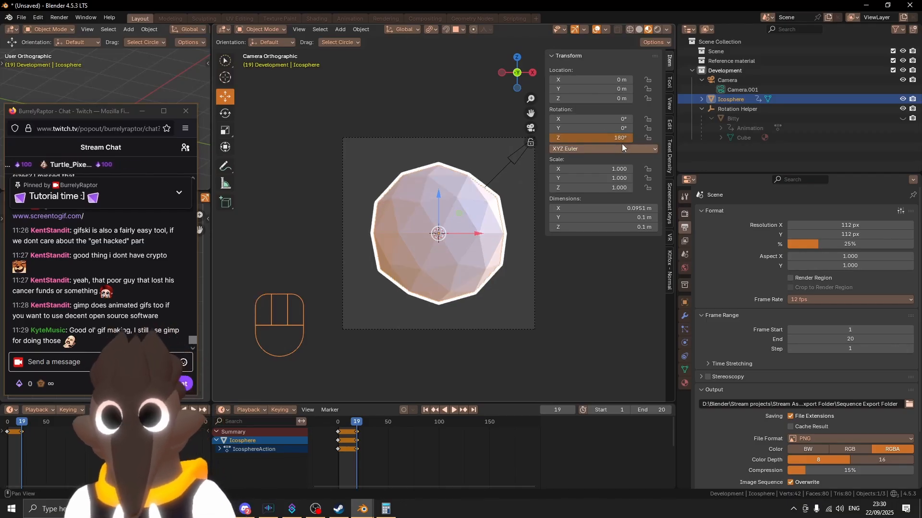
left_click(620, 139)
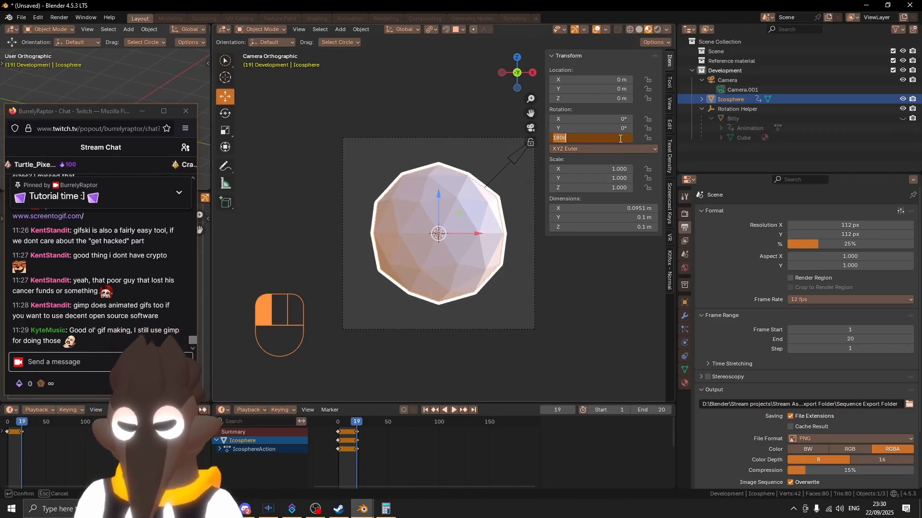
type("360")
key("Return")
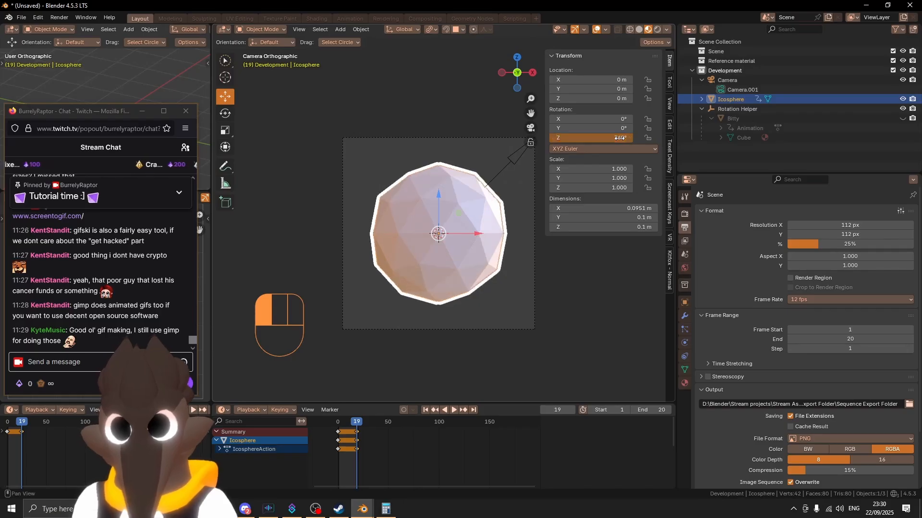
right_click(619, 138)
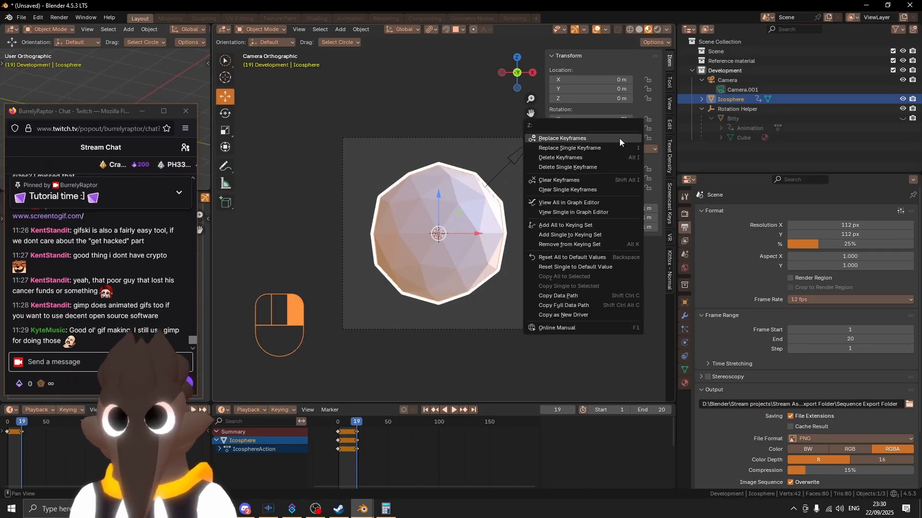
left_click(617, 142)
key("ctrl+shift+space")
key("ctrl+shift+space")
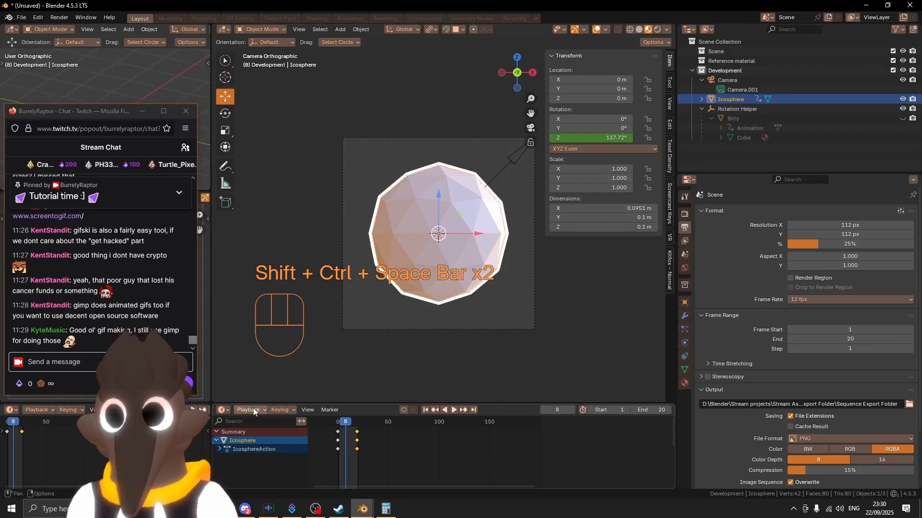
Switch the timeline area to the Graph Editor, set the ico sphere's rotation keyframes to linear interpolation and play the animation.
left_click(223, 410)
left_click(353, 338)
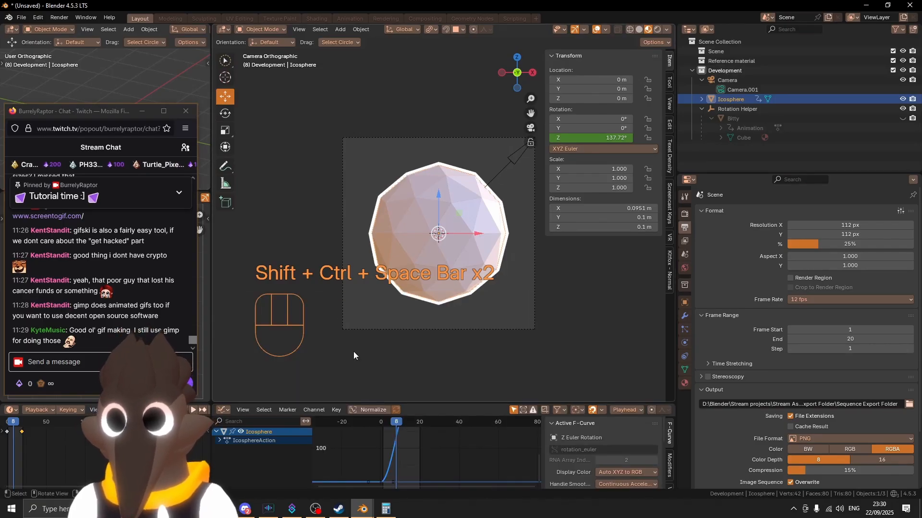
key("a")
key("i")
left_click(422, 445)
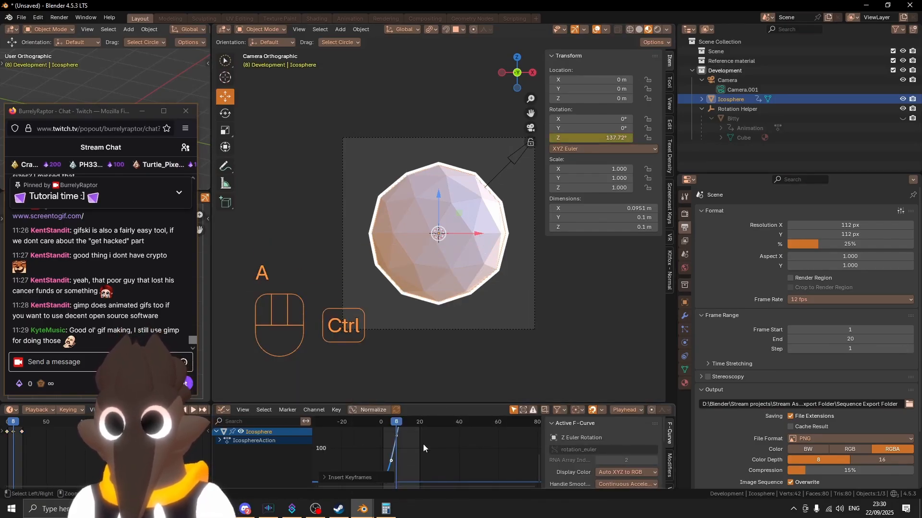
key("ctrl+z")
right_click(422, 445)
mouse_move(422, 414)
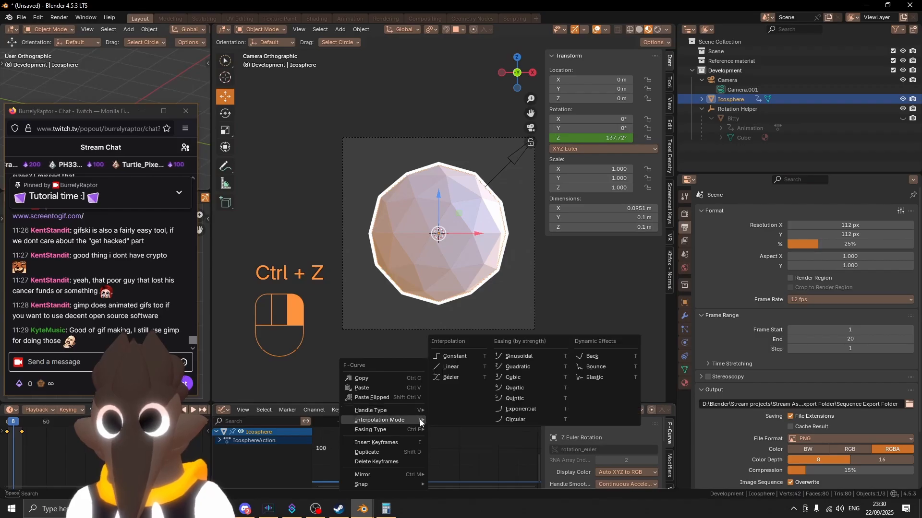
left_click(456, 367)
key("ctrl+shift+space")
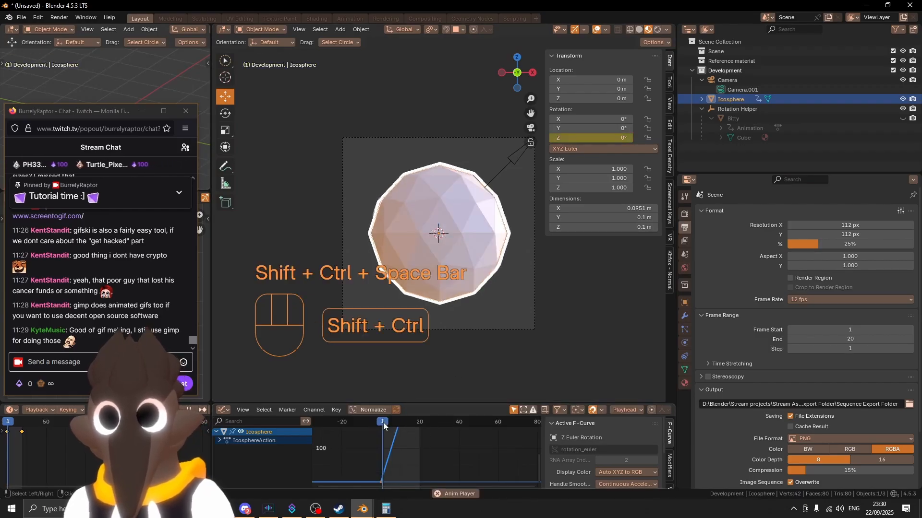
key("d")
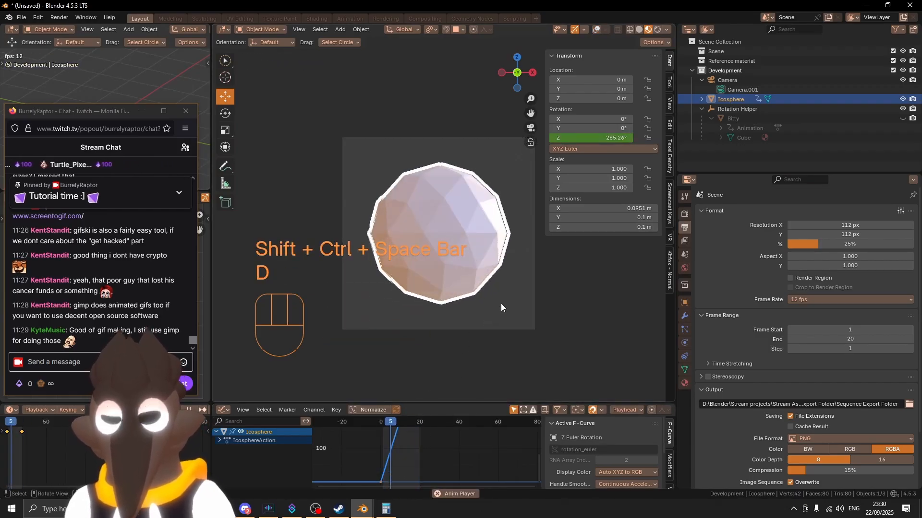
scroll(400, 439, "down", 4)
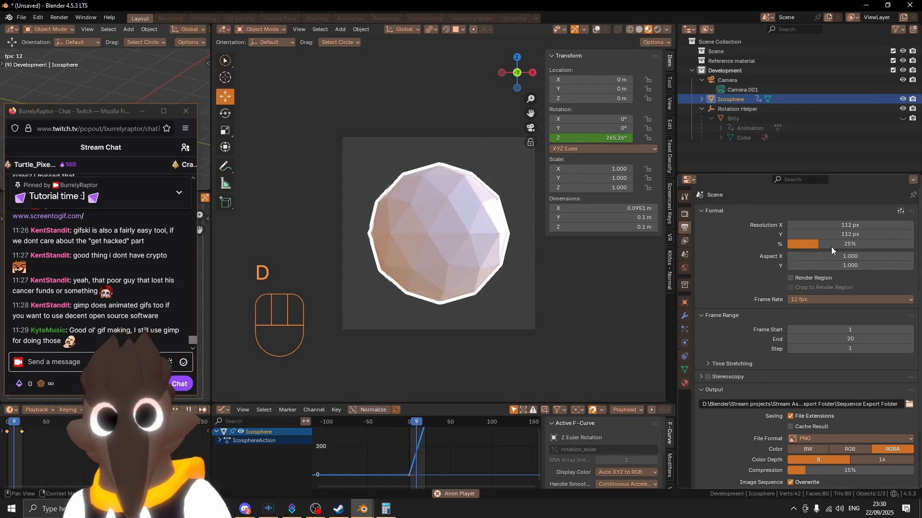
Set the scene's end frame to 40.
left_click(851, 338)
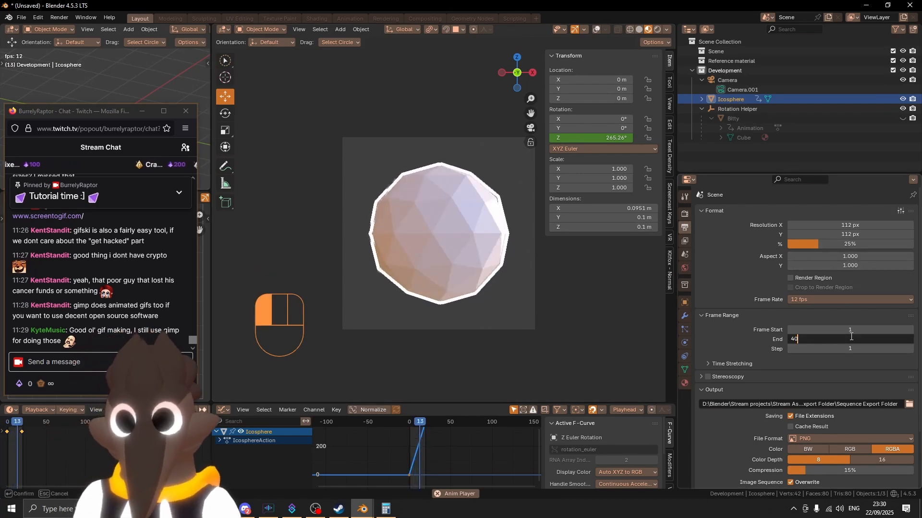
type("40")
key("Return")
Switch the Graph Editor back to the Timeline and move the ico sphere's last rotation keyframe to frame 40.
left_click(223, 409)
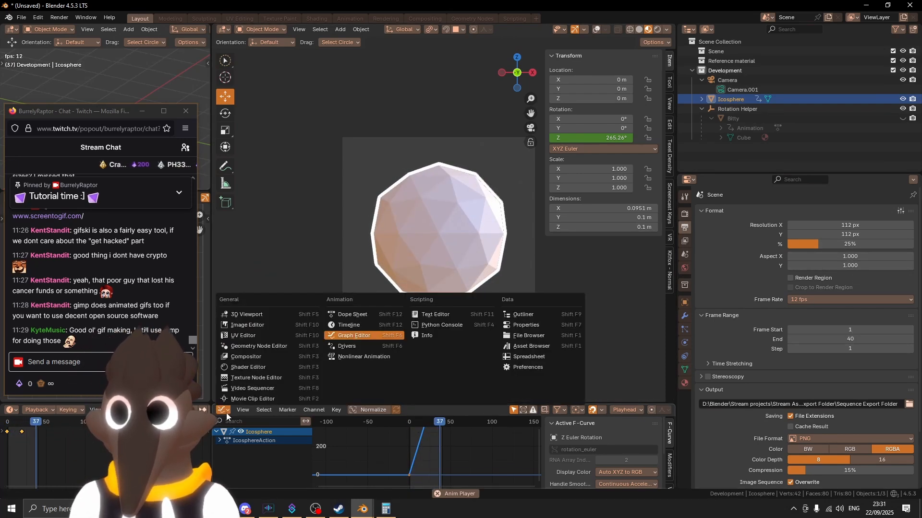
left_click(343, 322)
scroll(365, 450, "left", 1, "ctrl")
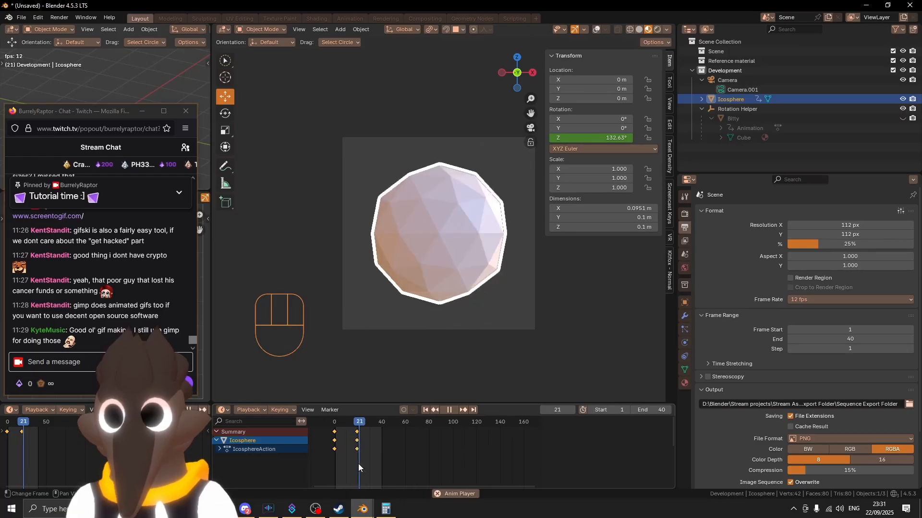
left_click(360, 453)
key("g")
key("x")
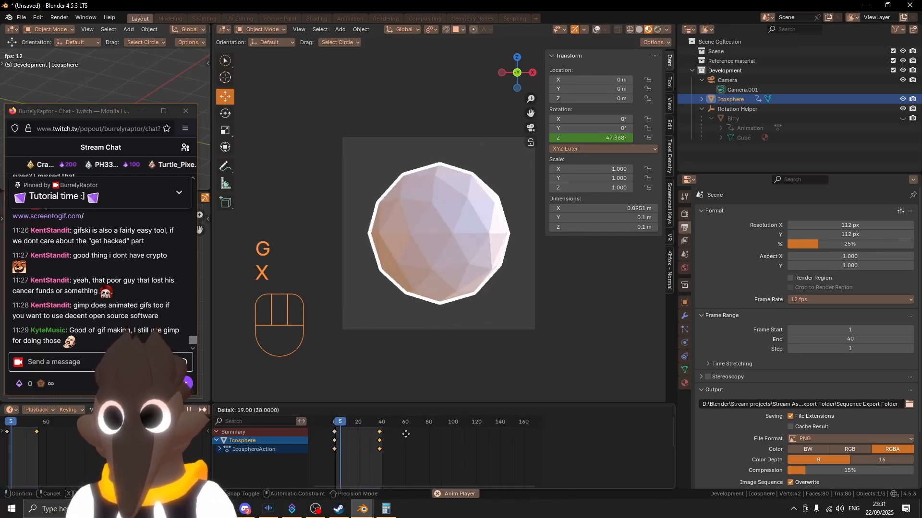
left_click(406, 435)
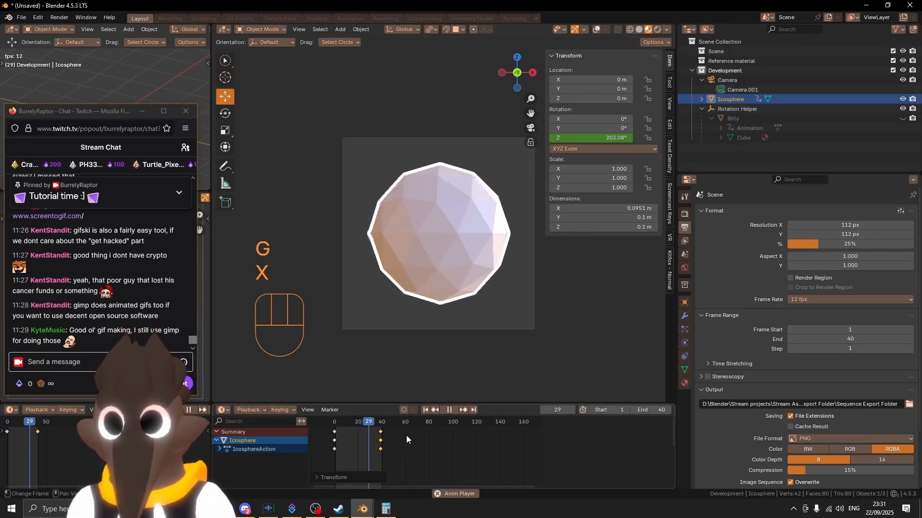
key("g")
key("x")
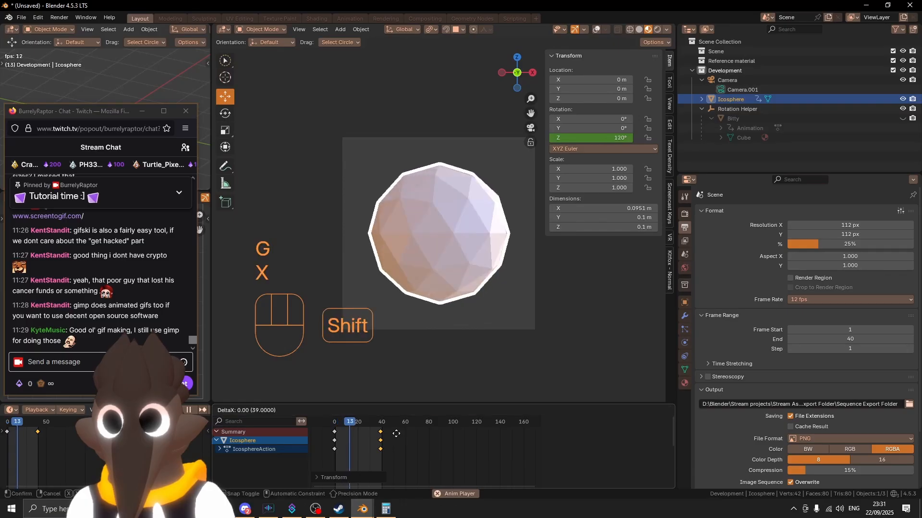
left_click(397, 435, "shift")
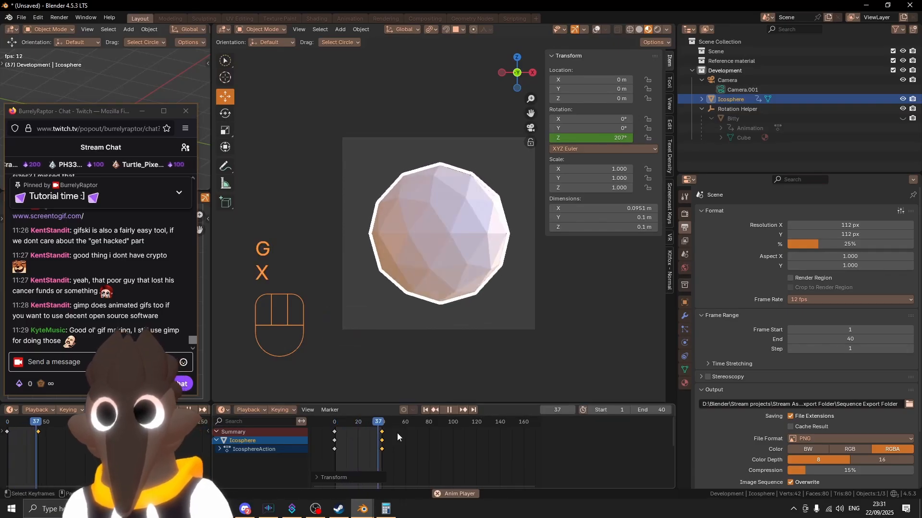
Watch the slowed spin, stop the playback and return the playhead to frame 0.
key("d")
key("d")
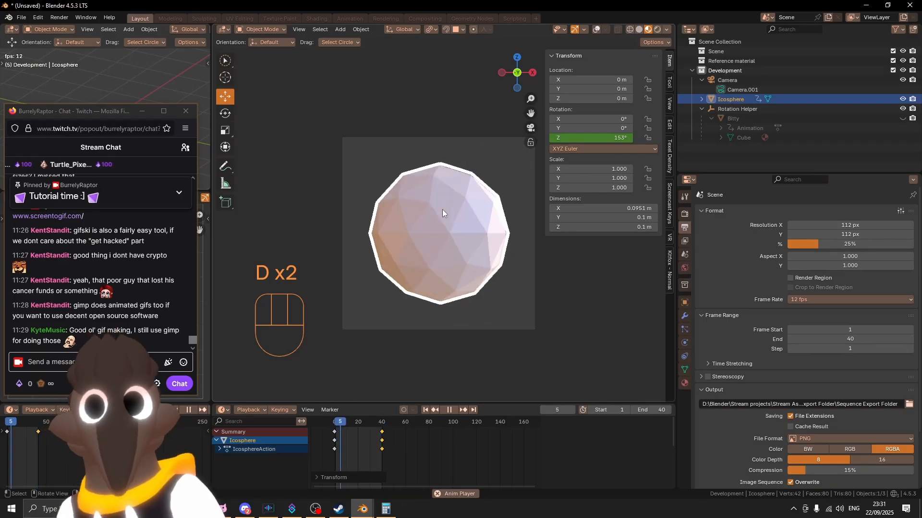
key("ctrl+Tab")
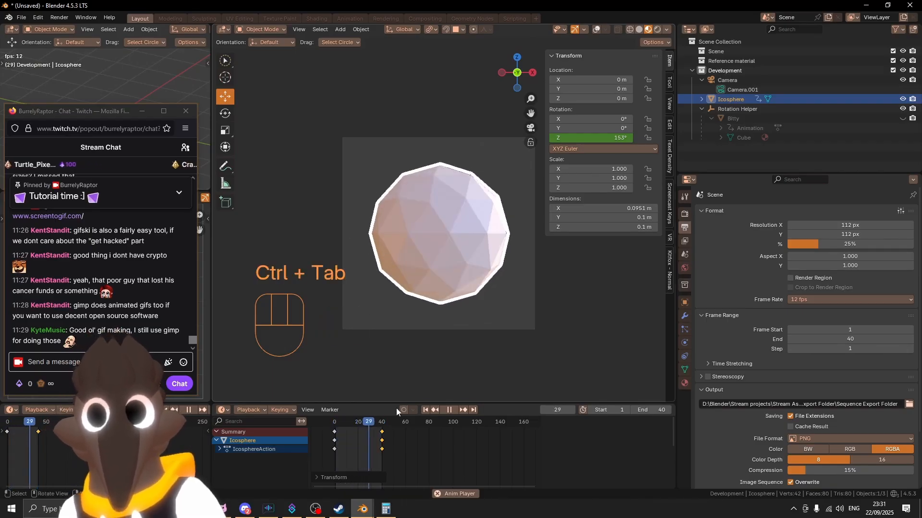
key("shift+ctrl+space")
left_click_drag(379, 422, 313, 422)
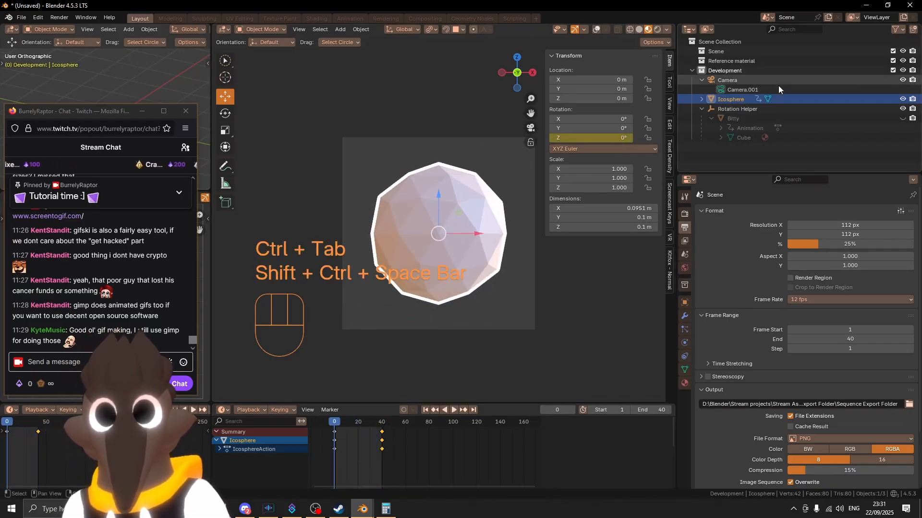
Reset the Rotation Helper's Y rotation to 0°.
left_click(738, 108)
key("r")
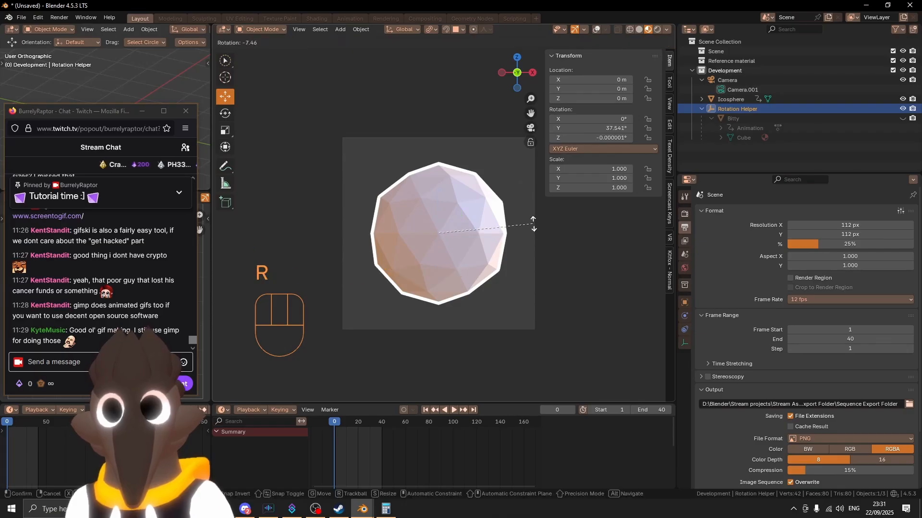
right_click(533, 223)
left_click(587, 137)
left_click(591, 128)
left_click(591, 128)
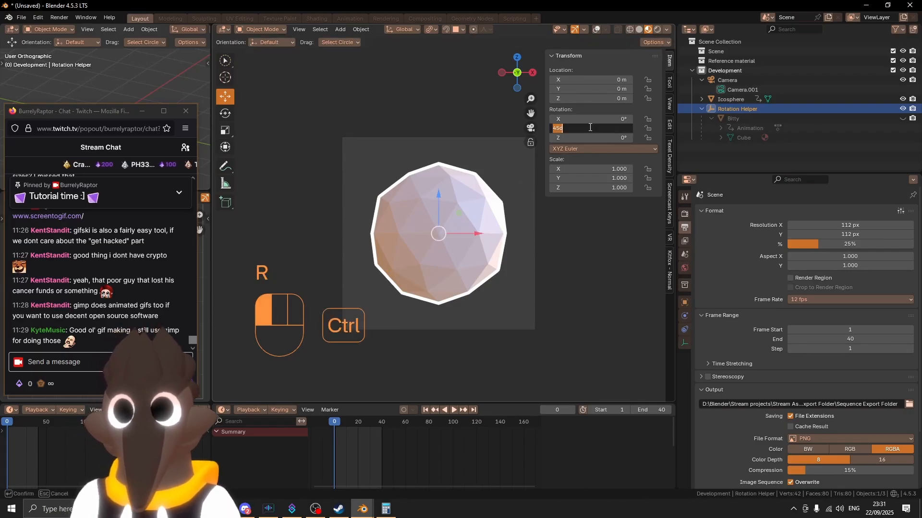
key("Return")
left_click(591, 128)
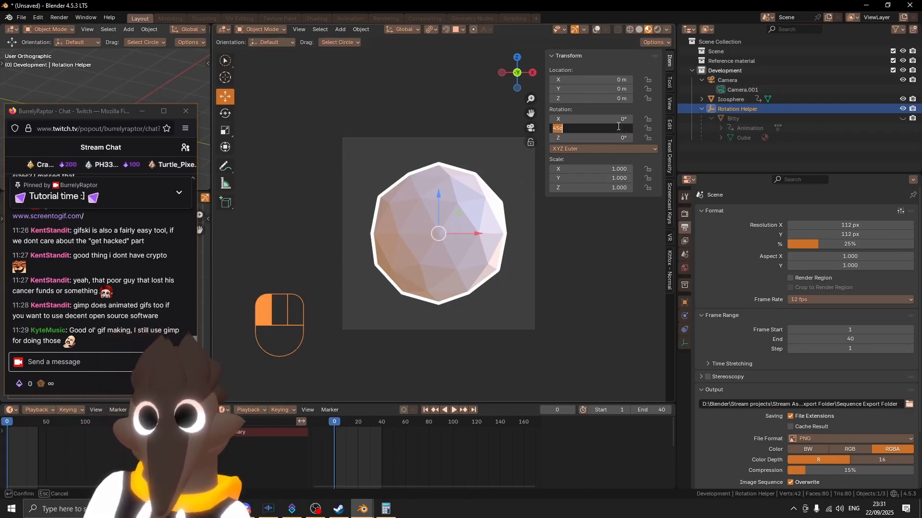
type("0")
key("Return")
Parent the ico sphere to the Rotation Helper using the Object parent type.
left_click(731, 99)
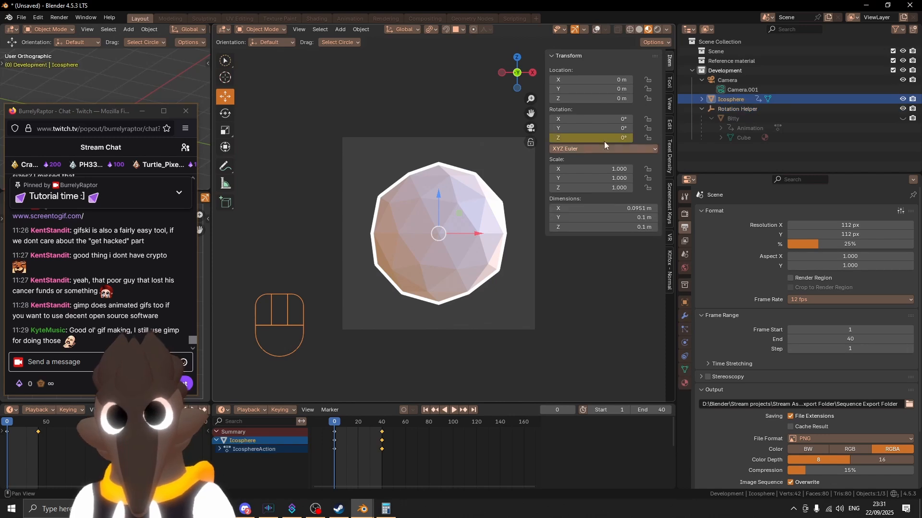
left_click(735, 108, "ctrl")
key("ctrl+p")
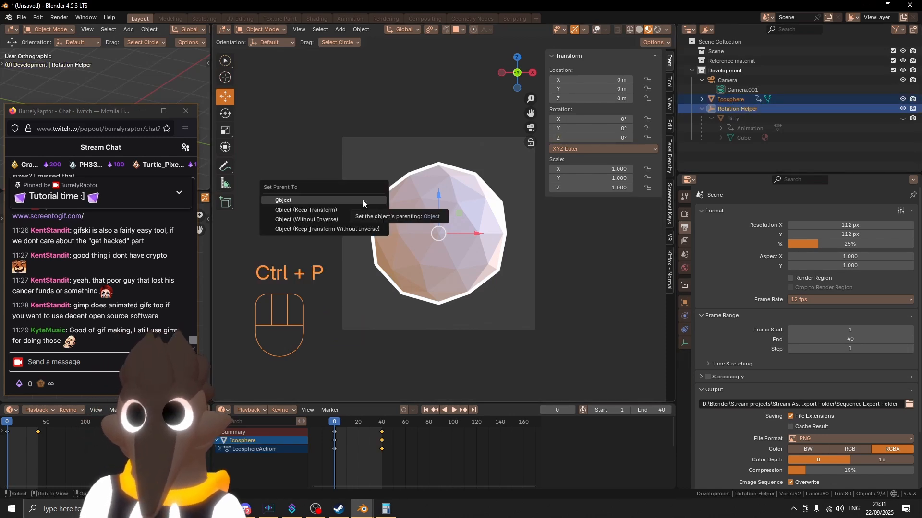
left_click(362, 200)
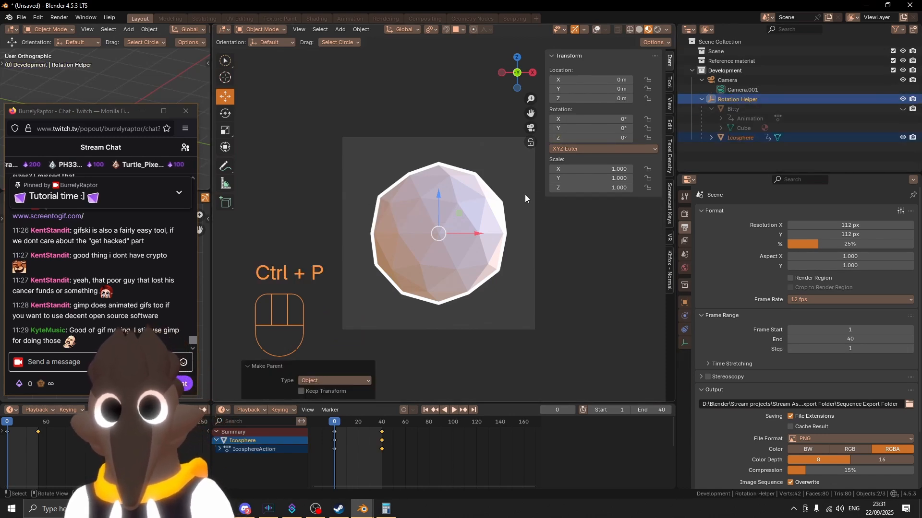
Tilt the Rotation Helper to 45° on the Y axis, play the animation and clear the selection.
left_click(730, 98)
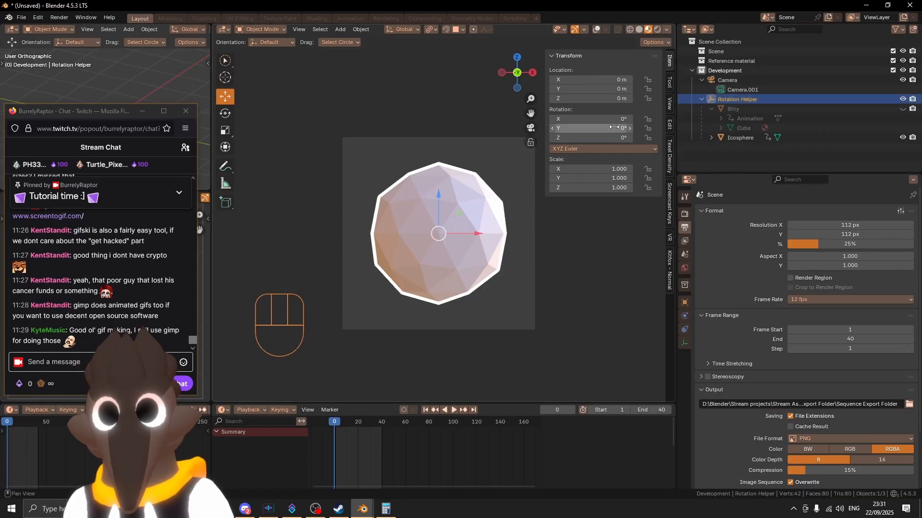
type("45°")
key("ctrl+shift+space")
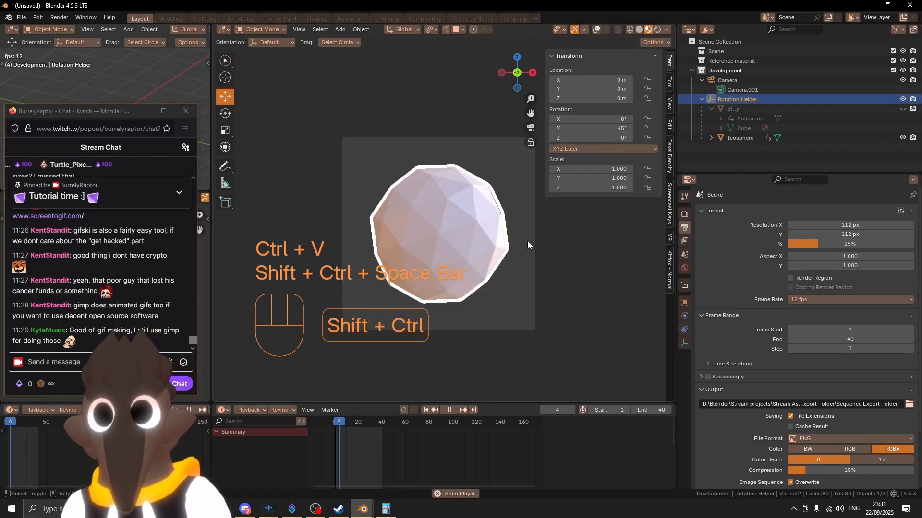
key("d")
key("d")
Examine the tilted ico sphere's looping spin from farther away and up close in the viewport.
left_click(591, 259)
scroll(518, 242, "down", 1)
middle_click_drag(518, 249, 524, 257, "shift")
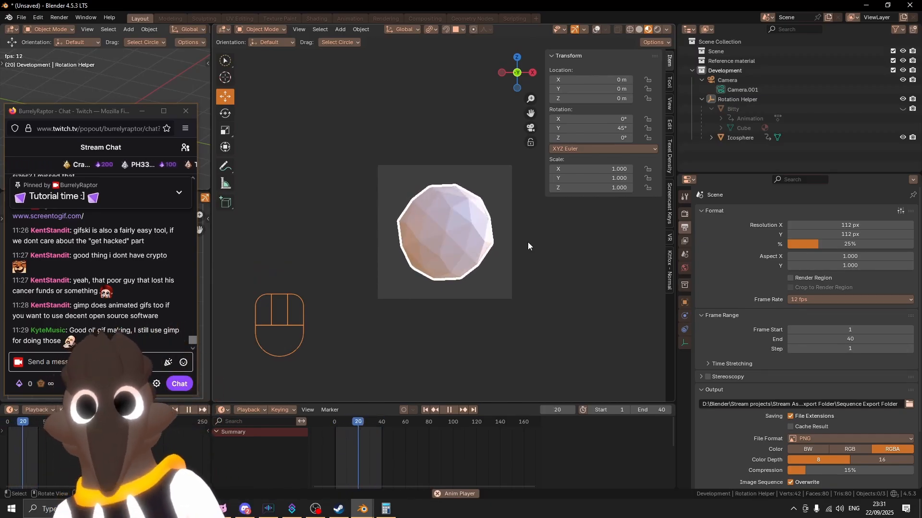
scroll(528, 242, "down", 2)
mouse_move(528, 242)
middle_mouse_down("shift")
mouse_move(536, 261)
mouse_move(517, 241)
middle_mouse_up("shift")
key("d")
key("d")
scroll(522, 258, "up", 3)
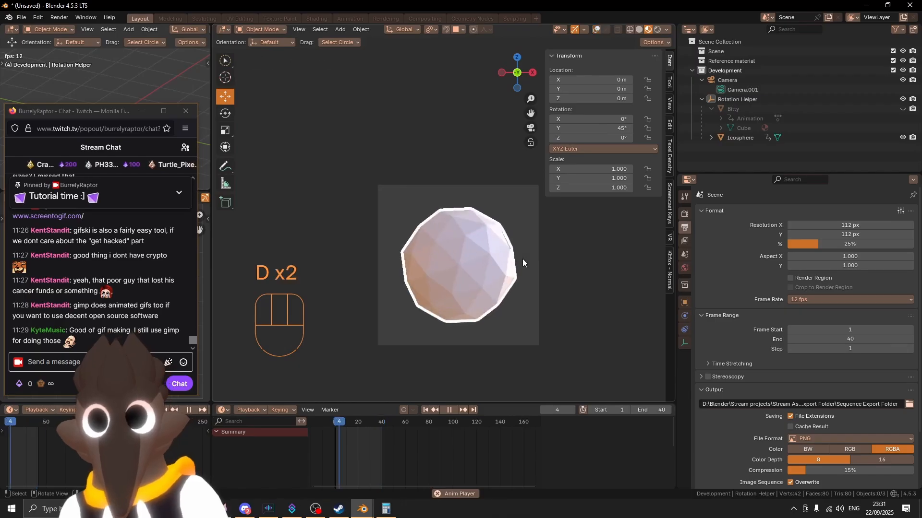
scroll(522, 258, "up", 1)
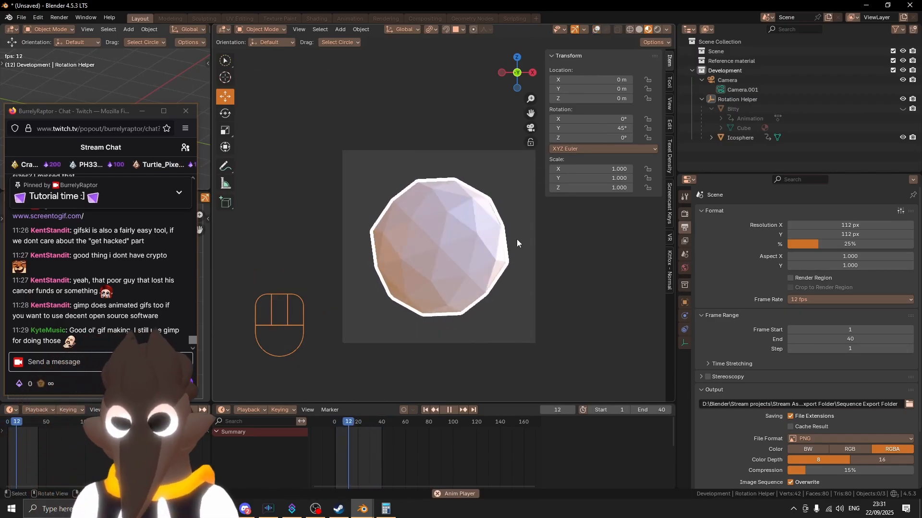
Render the current frame, inspect the image up close and close the render window.
key("F12")
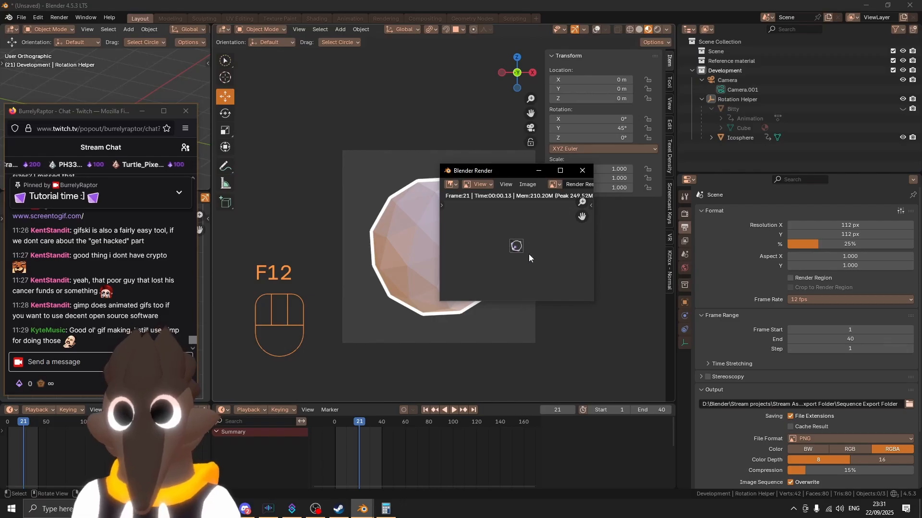
scroll(514, 245, "up", 4)
scroll(515, 244, "down", 4)
left_click(582, 171)
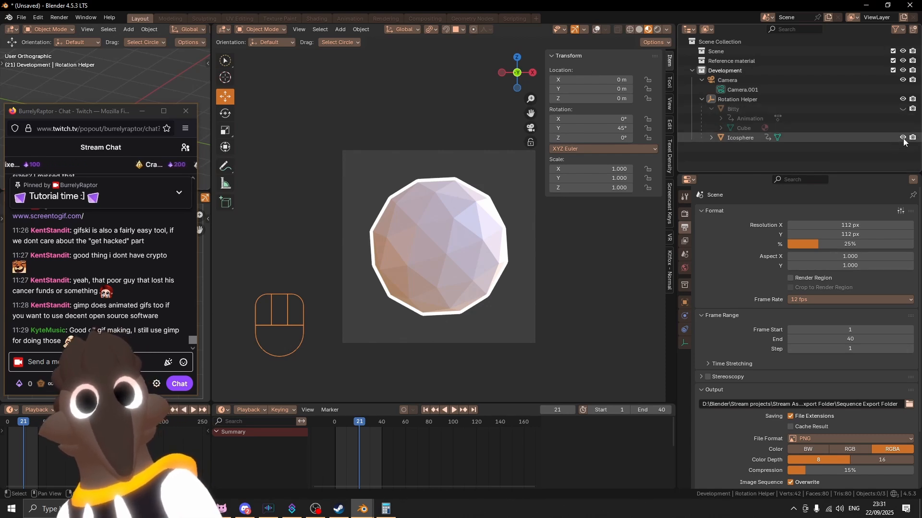
Disable Bitty in renders and render the frame again to check the image.
left_click(913, 108)
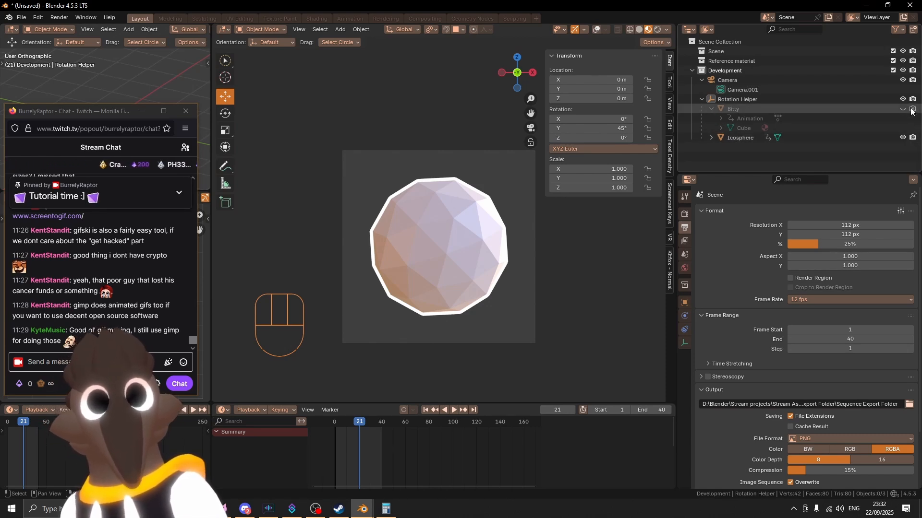
key("F12")
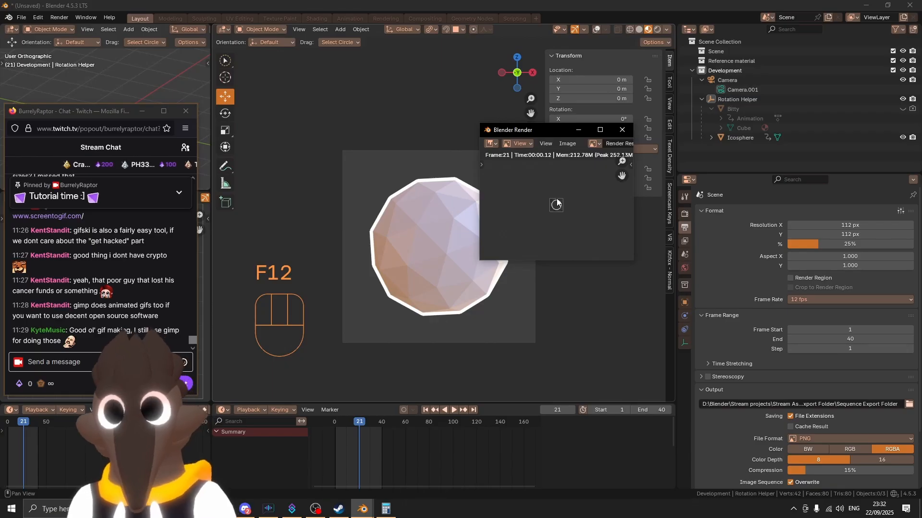
scroll(561, 210, "up", 7)
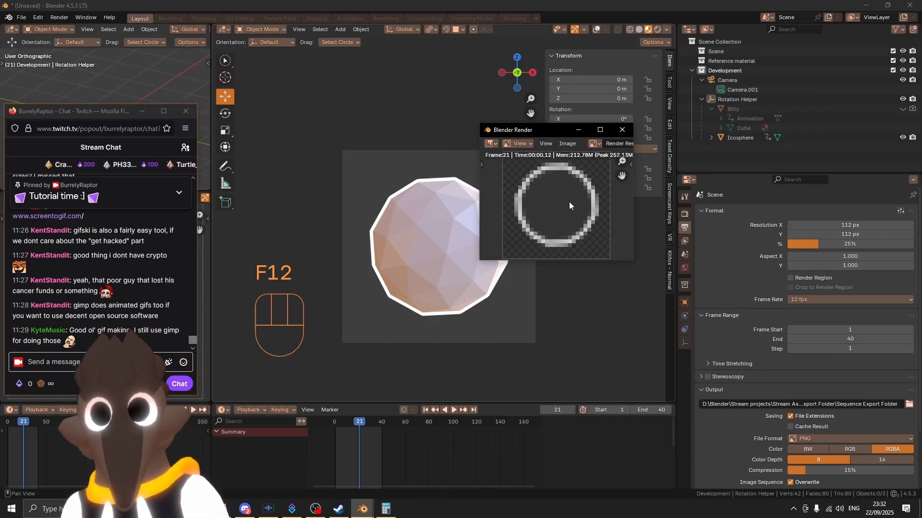
left_click(622, 130)
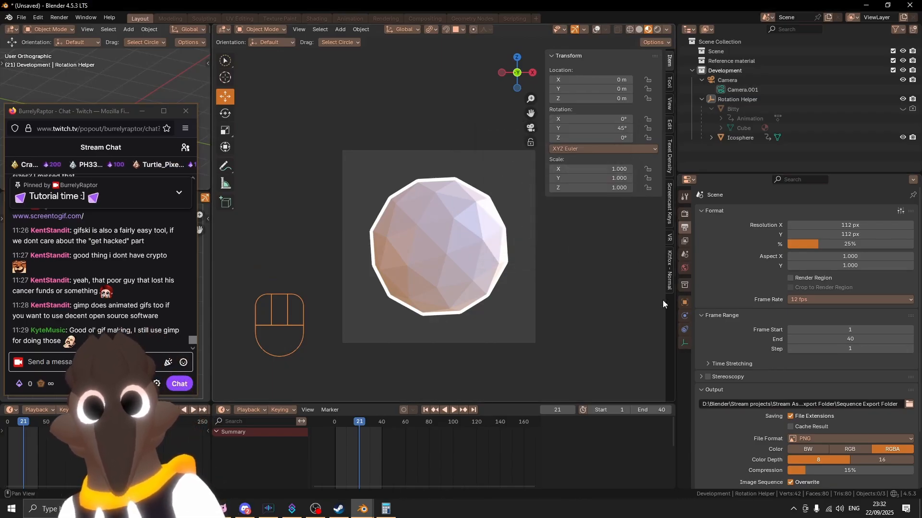
Assign the existing Vertex Colors material to the ico sphere.
left_click(418, 255)
left_click(685, 384)
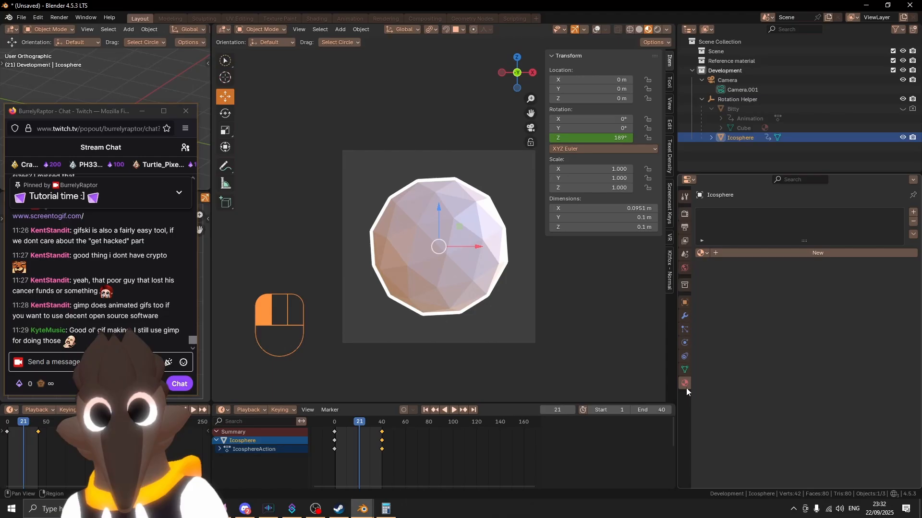
left_click(704, 252)
left_click(726, 267)
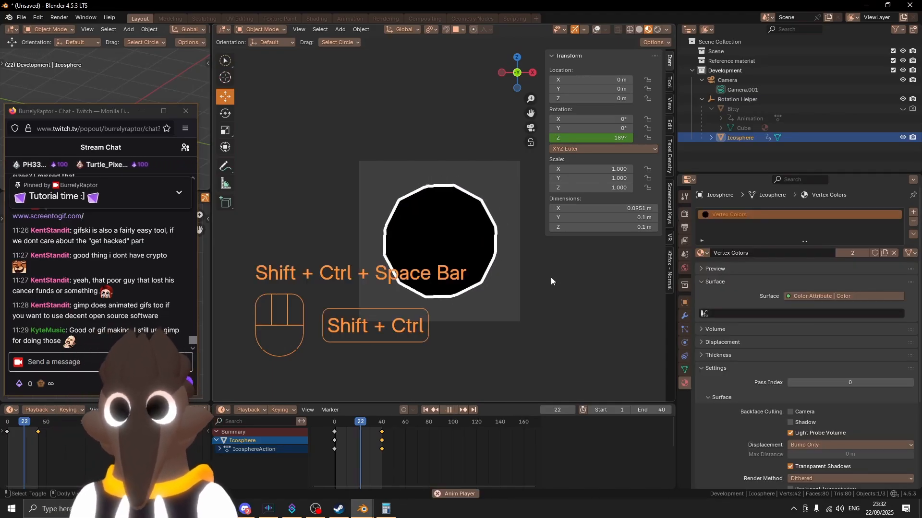
Play the animation with nothing selected and check how the ico sphere looks with its material.
key("ctrl+shift+space")
key("d")
key("d")
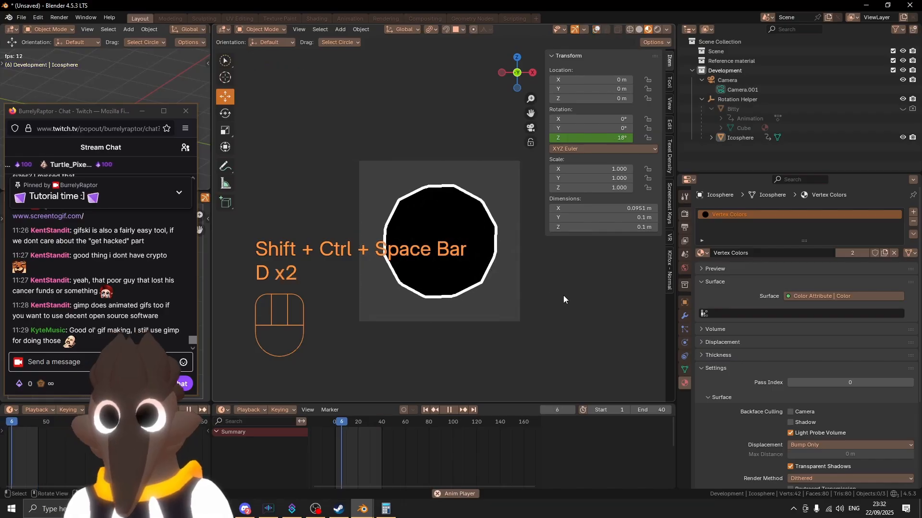
mouse_move(563, 295)
middle_mouse_down("shift")
mouse_move(562, 284)
mouse_move(603, 298)
mouse_move(564, 292)
middle_mouse_up("shift")
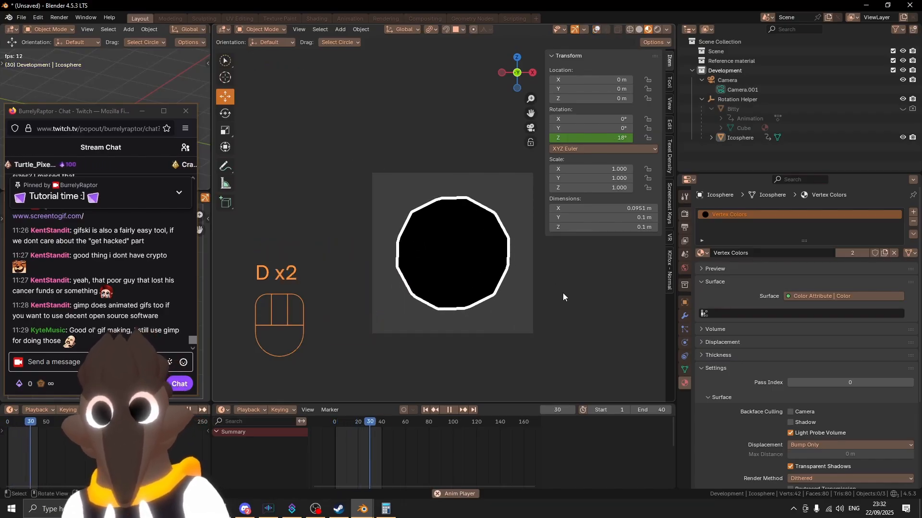